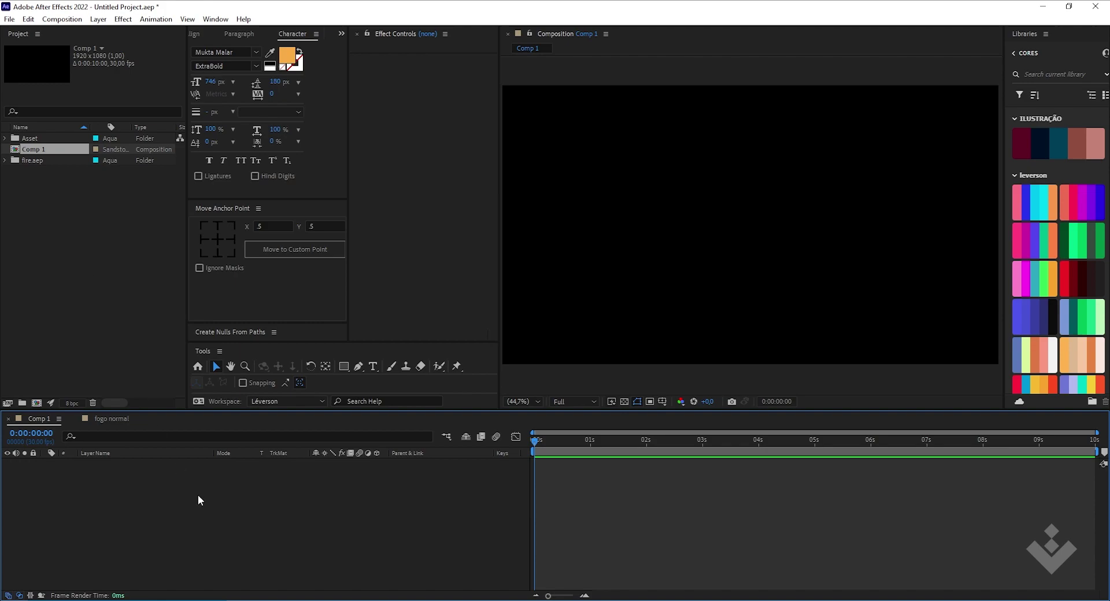
Rename the composition Comp 1 as Fogo in its composition settings.
{"action": "left_click", "coordinate": [30, 161]}
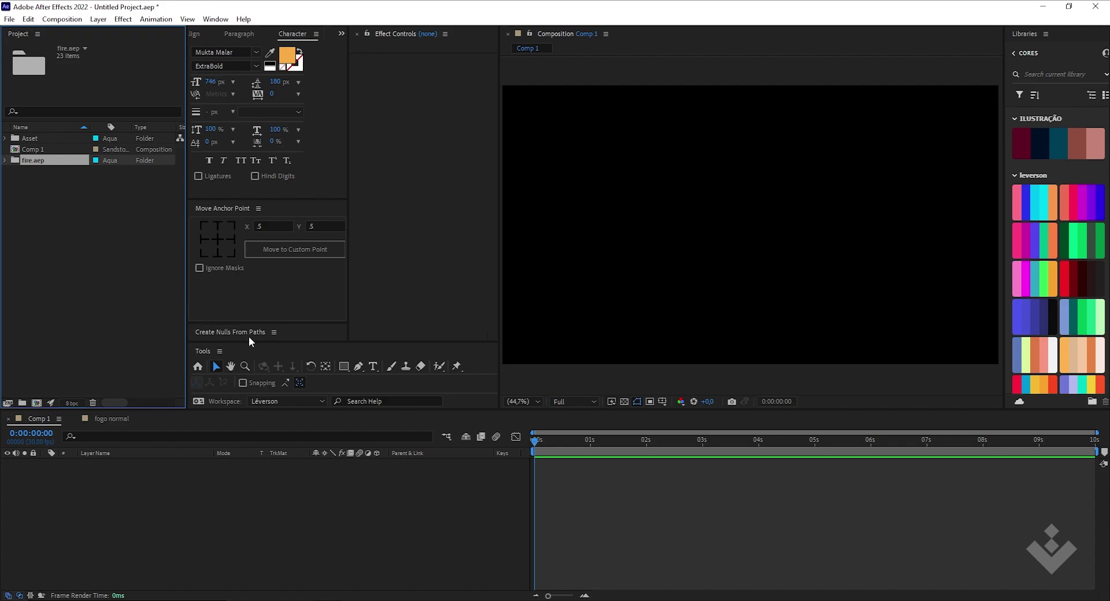
{"action": "left_click", "coordinate": [39, 231]}
{"action": "left_click", "coordinate": [41, 149]}
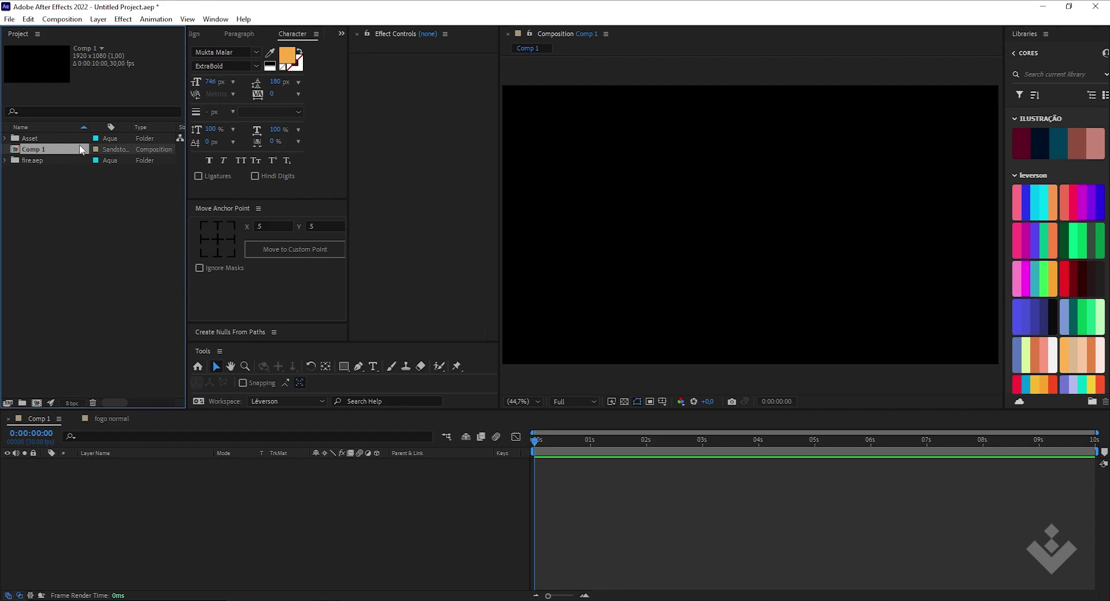
{"action": "key", "text": "ctrl+k"}
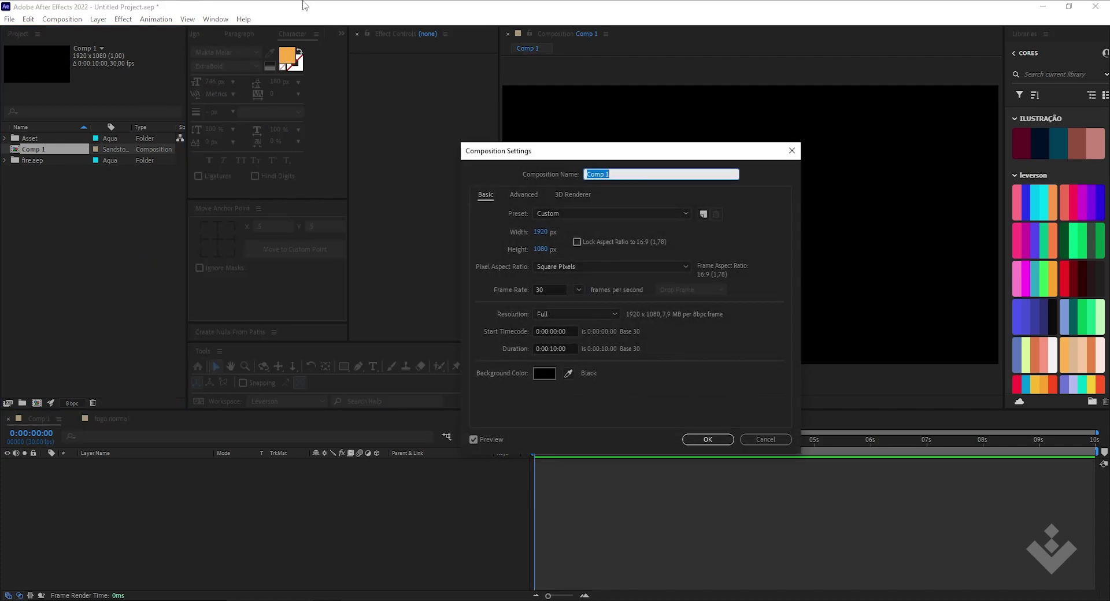
{"action": "mouse_move", "coordinate": [583, 156]}
{"action": "left_mouse_down"}
{"action": "mouse_move", "coordinate": [595, 157]}
{"action": "mouse_move", "coordinate": [574, 158]}
{"action": "left_mouse_up"}
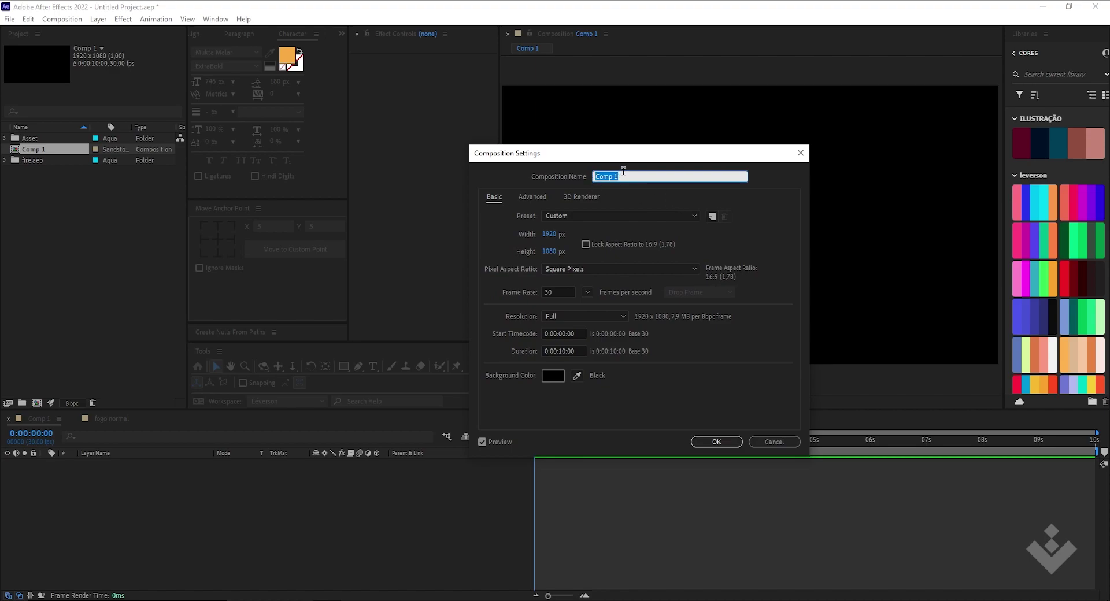
{"action": "type", "text": "Fogo"}
{"action": "left_click_drag", "start_coordinate": [594, 158], "coordinate": [282, 93]}
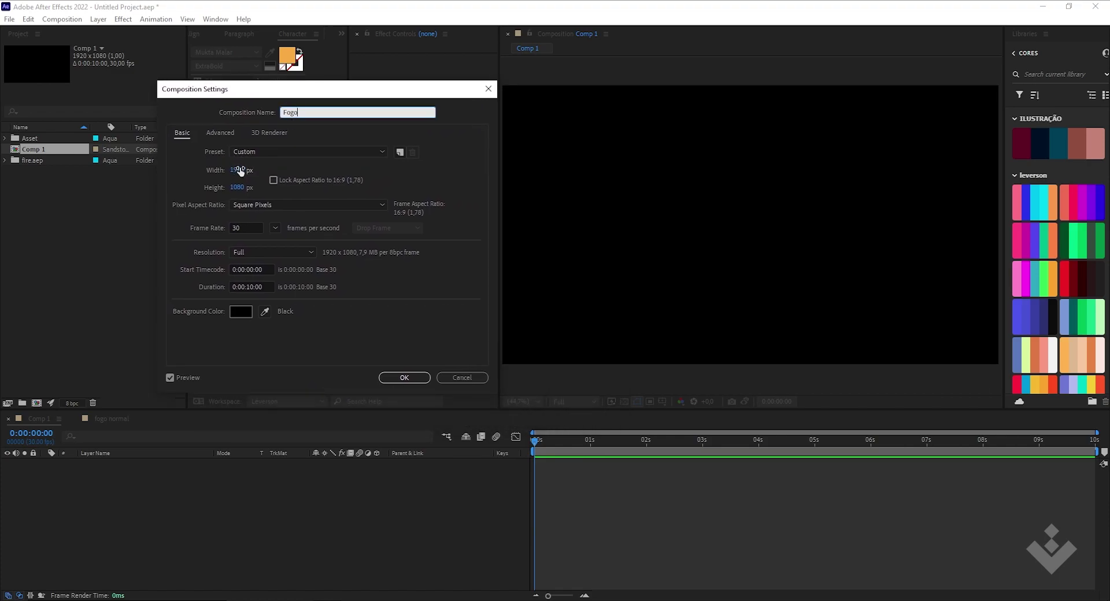
{"action": "left_click_drag", "start_coordinate": [309, 94], "coordinate": [636, 117]}
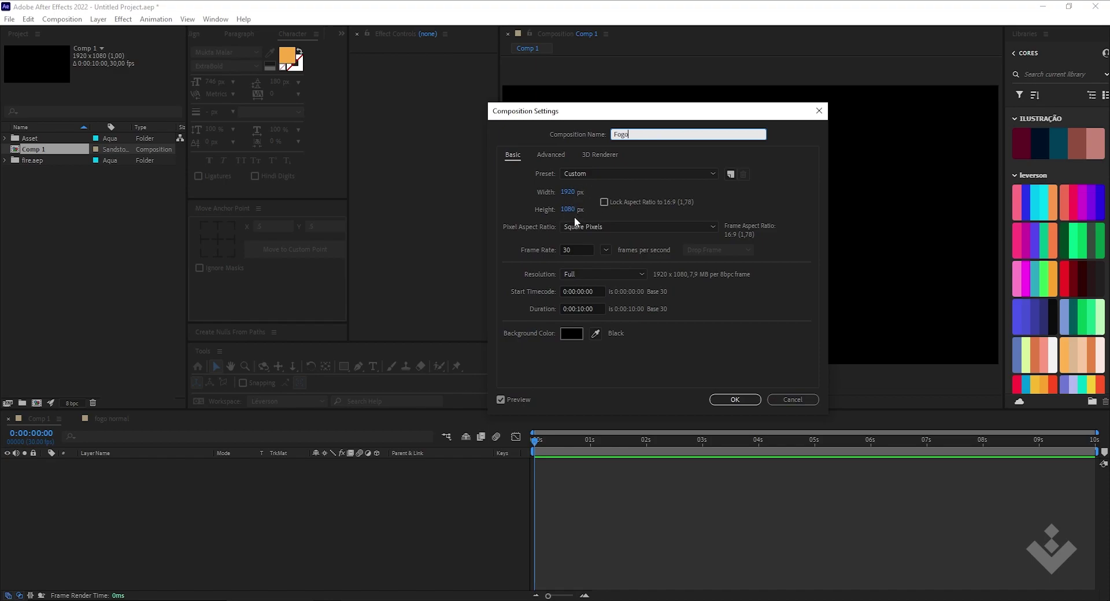
{"action": "left_click_drag", "start_coordinate": [653, 116], "coordinate": [285, 88]}
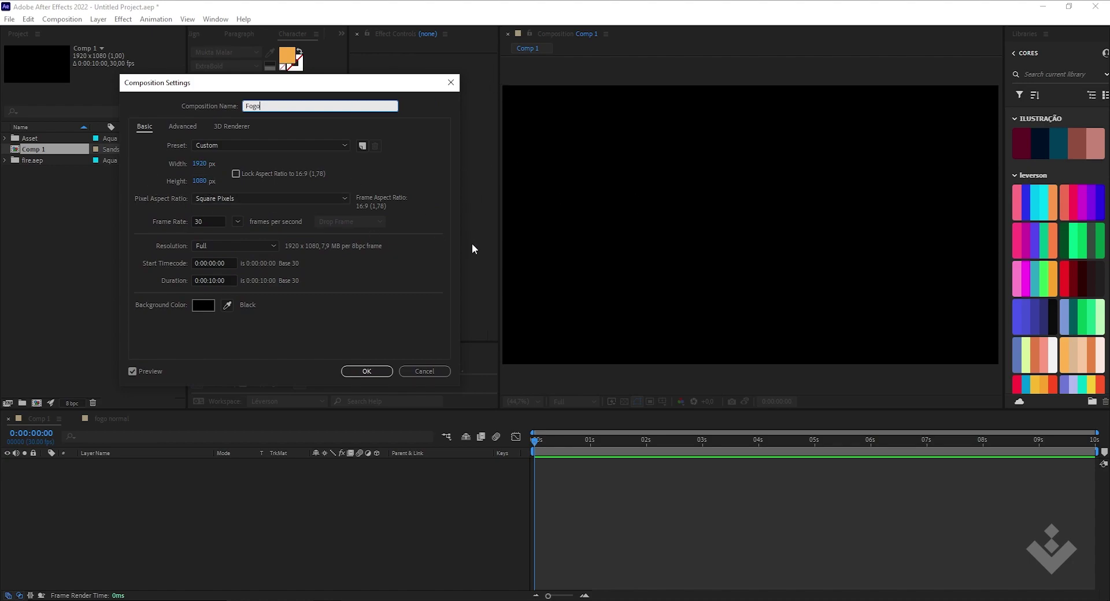
{"action": "left_click_drag", "start_coordinate": [279, 90], "coordinate": [371, 92]}
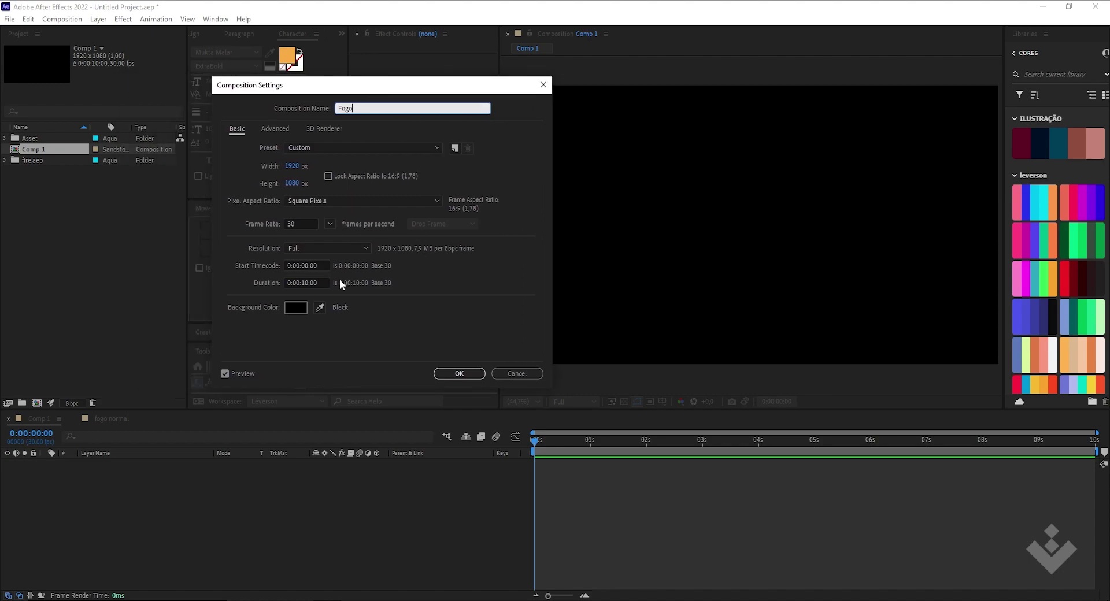
{"action": "left_click", "coordinate": [310, 282]}
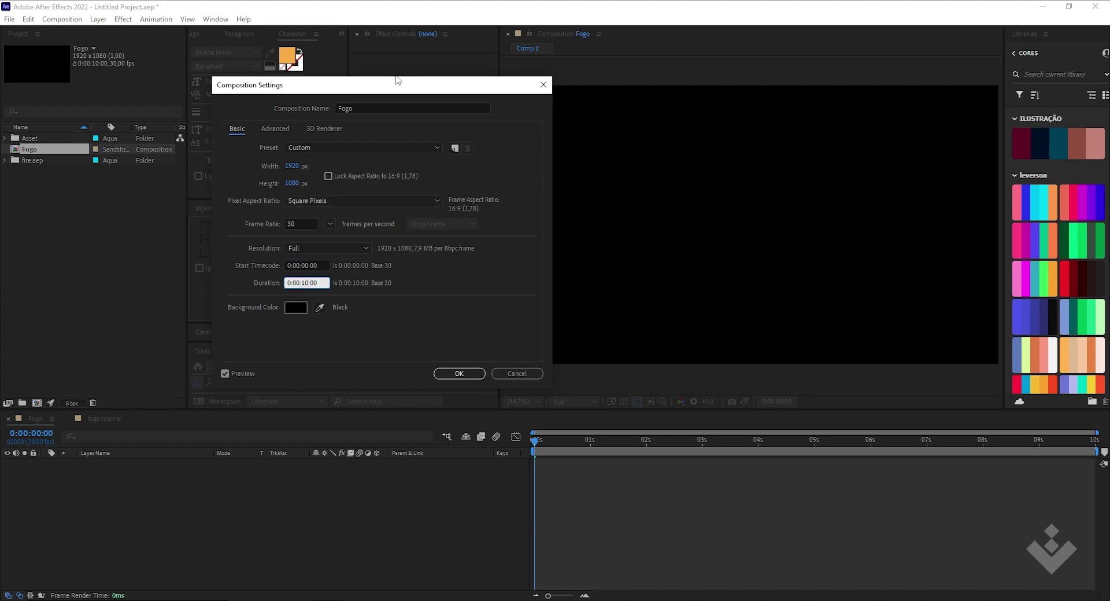
{"action": "left_click_drag", "start_coordinate": [365, 86], "coordinate": [459, 87]}
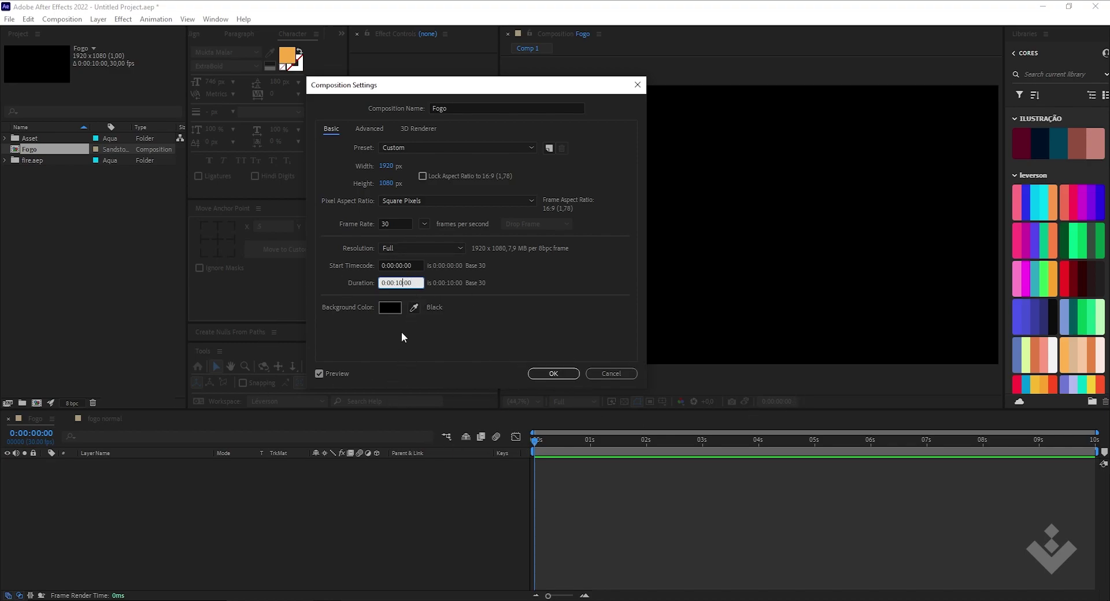
{"action": "left_click", "coordinate": [567, 374]}
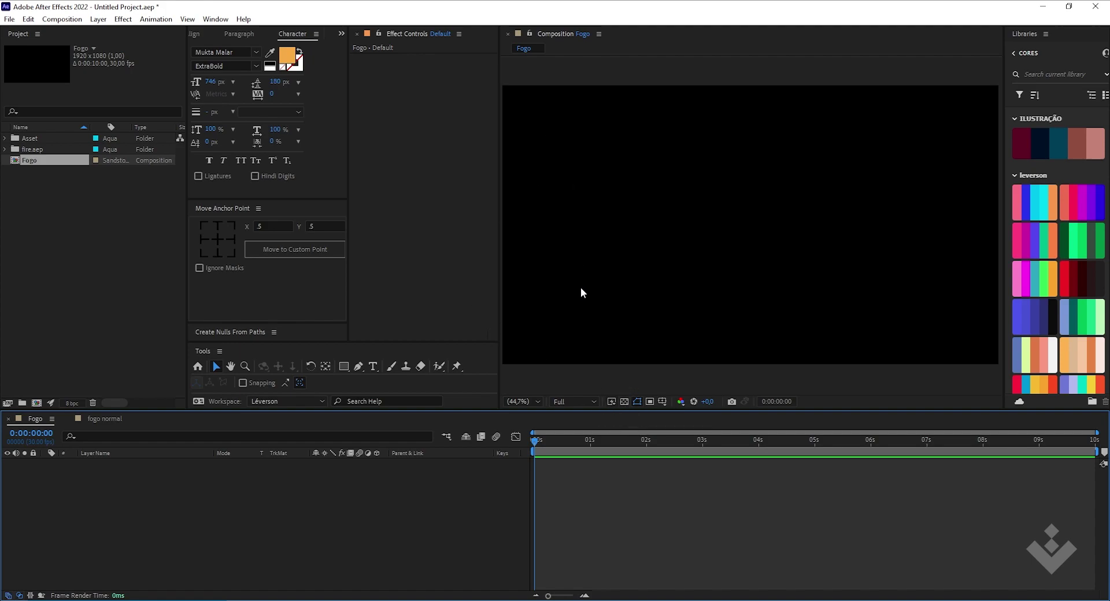
Check the empty composition with the transparency grid on, turn the grid off again and fit the frame to the viewer.
{"action": "left_click", "coordinate": [625, 402]}
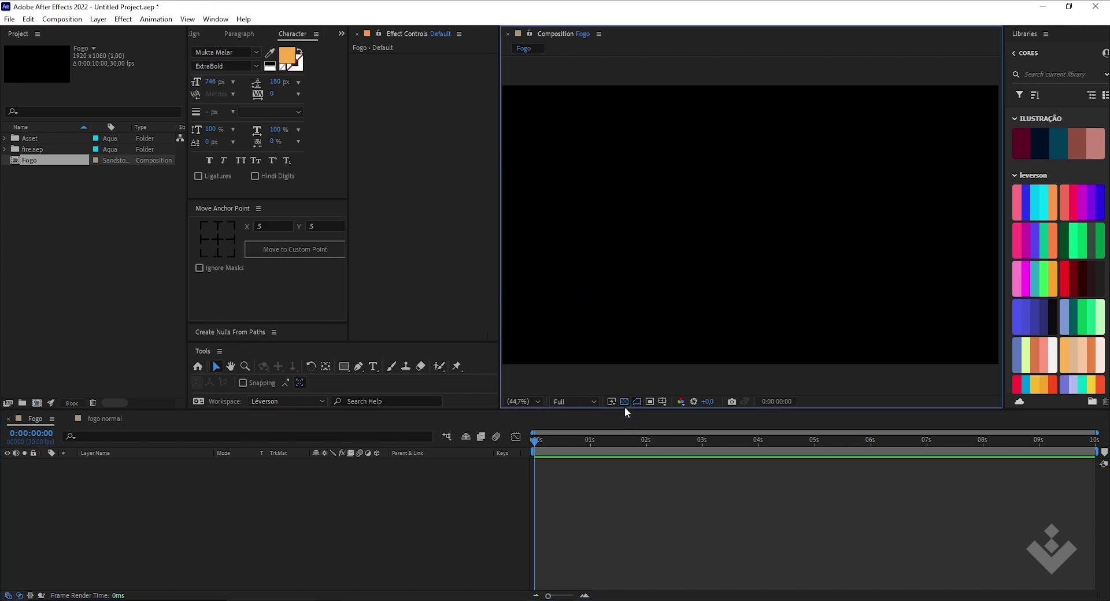
{"action": "left_click", "coordinate": [625, 401]}
{"action": "left_click", "coordinate": [625, 401]}
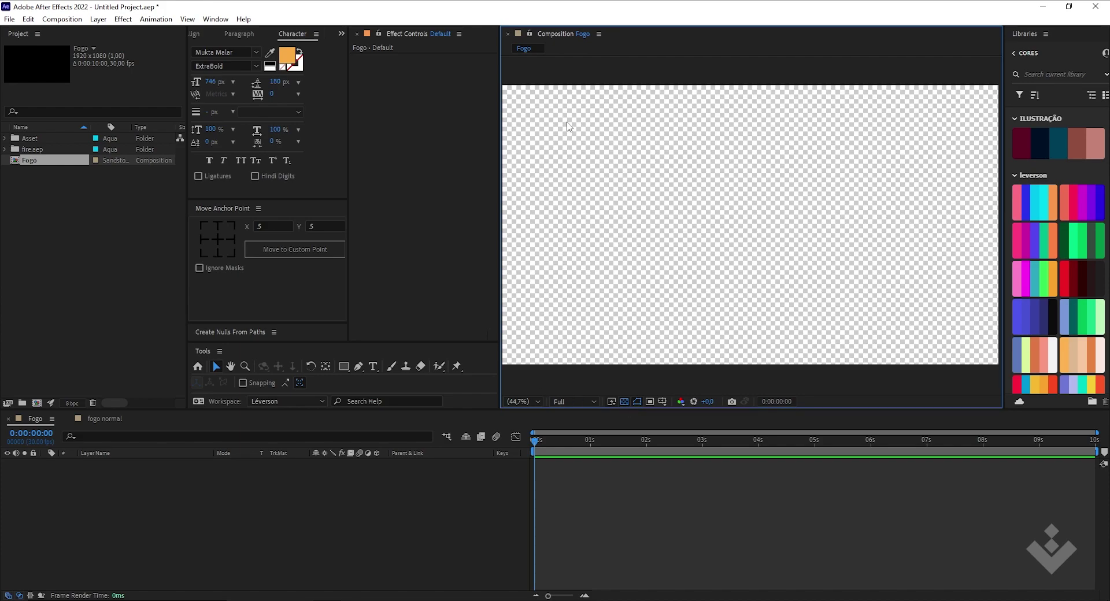
{"action": "scroll", "coordinate": [661, 272], "scroll_direction": "down", "scroll_amount": 2}
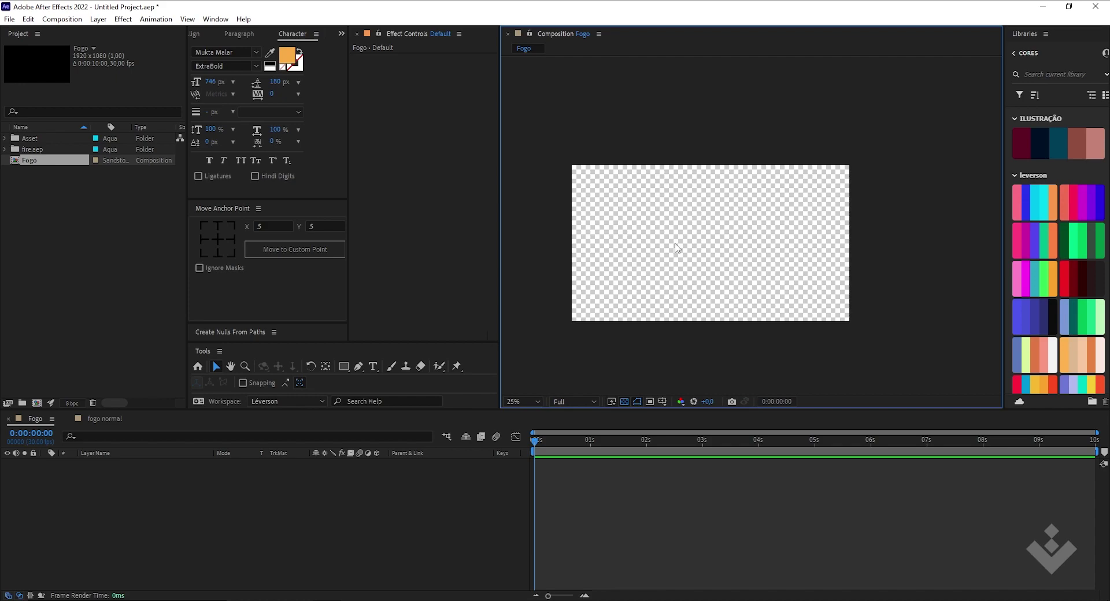
{"action": "left_click", "coordinate": [624, 402]}
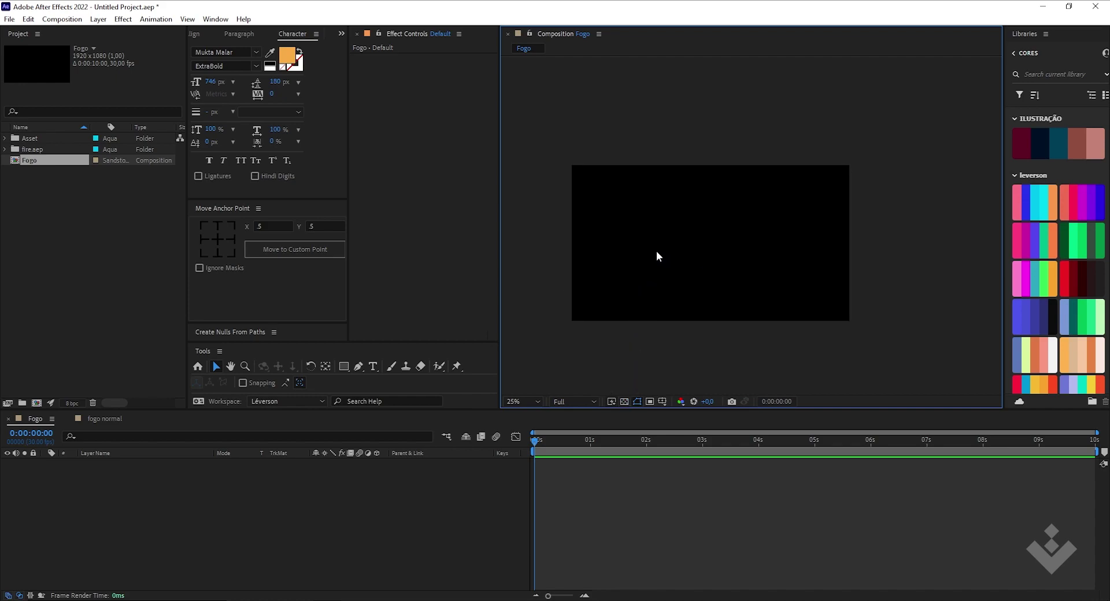
{"action": "scroll", "coordinate": [619, 253], "scroll_direction": "up", "scroll_amount": 2}
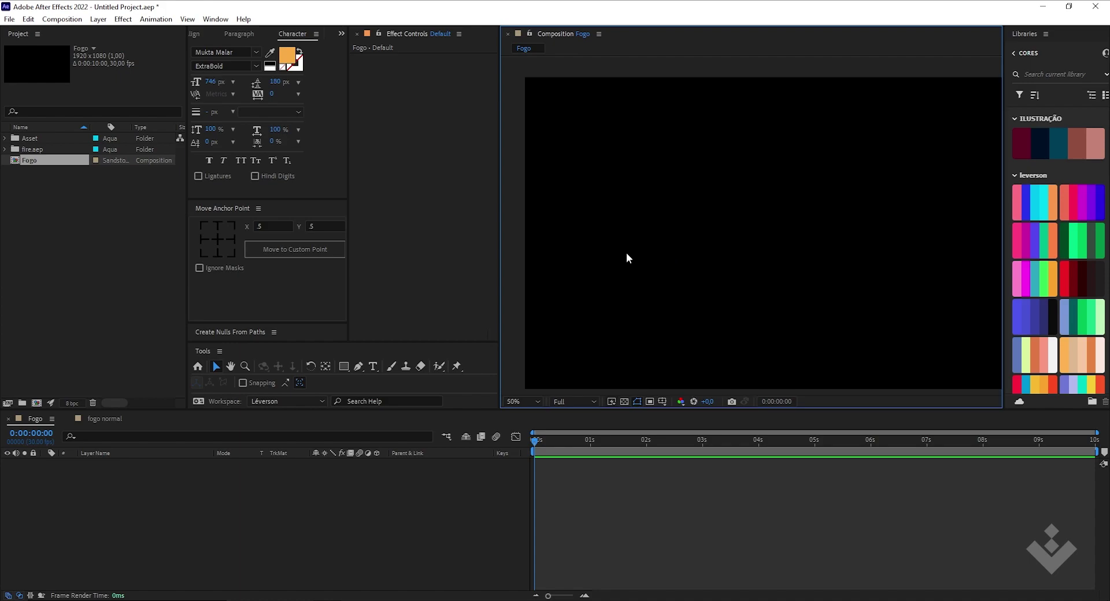
{"action": "left_click", "coordinate": [537, 404]}
{"action": "left_click", "coordinate": [541, 210]}
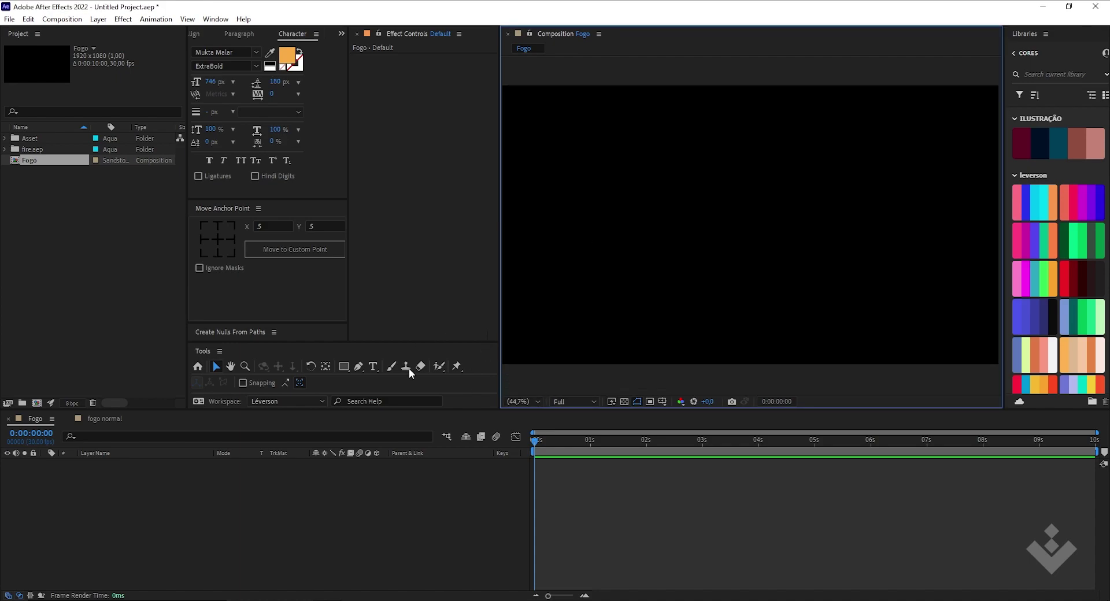
Start a white flame shape with the Pen tool, from the base point along a curved left side to the first pointed tip.
{"action": "left_click", "coordinate": [355, 504]}
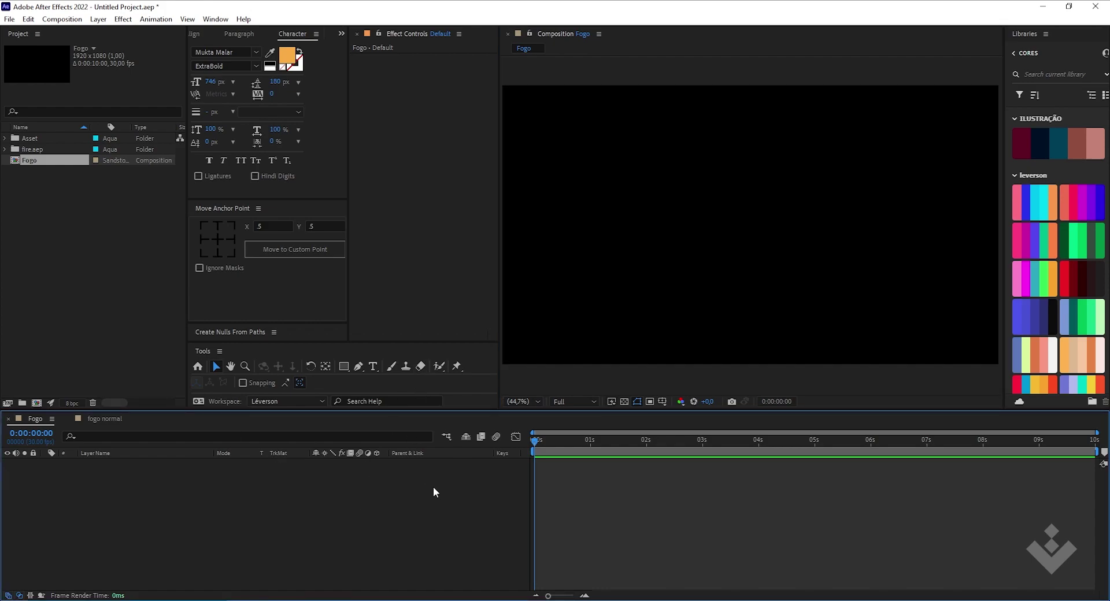
{"action": "left_click", "coordinate": [358, 366]}
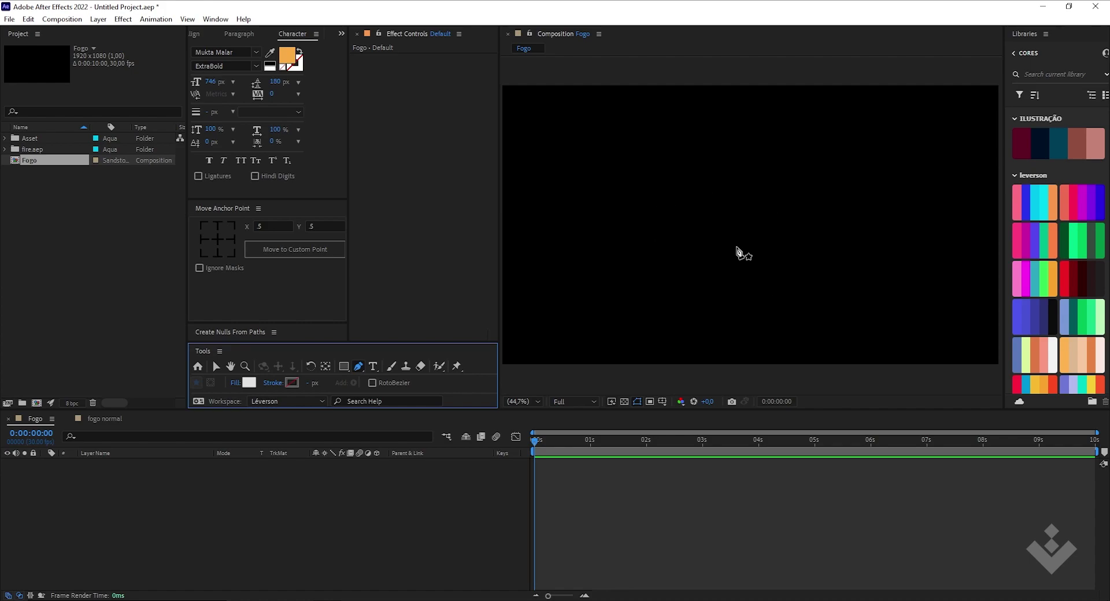
{"action": "left_click", "coordinate": [737, 286]}
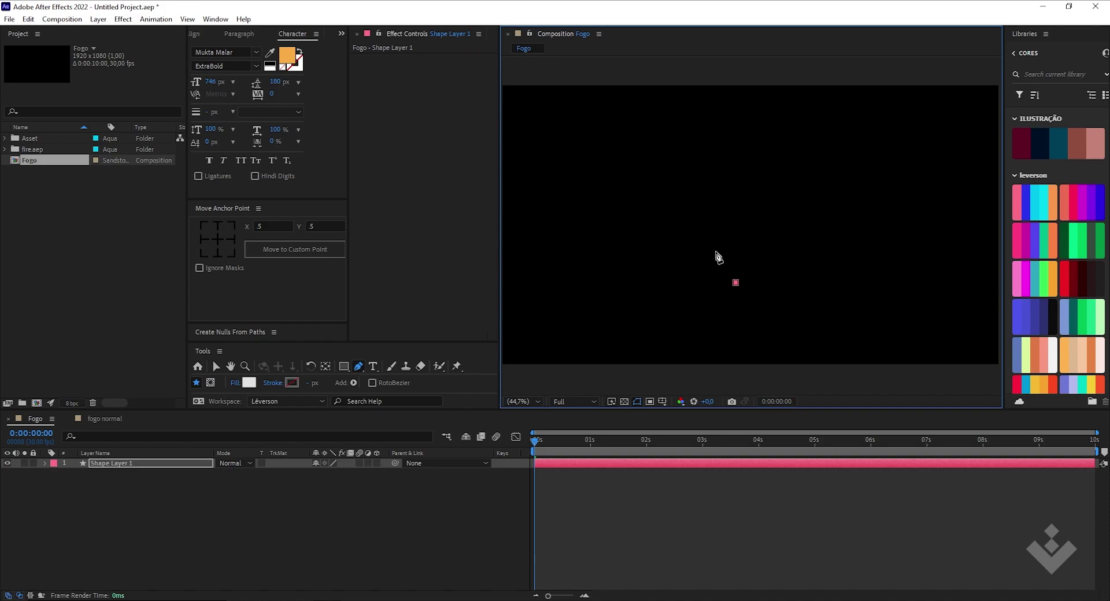
{"action": "key", "text": "ctrl+z"}
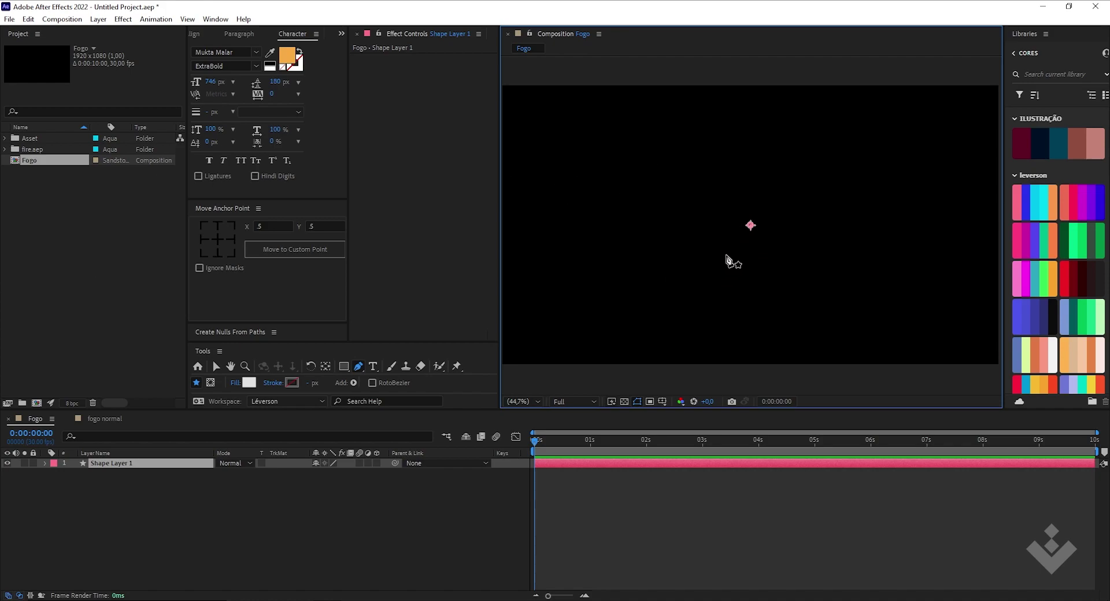
{"action": "left_click", "coordinate": [749, 284]}
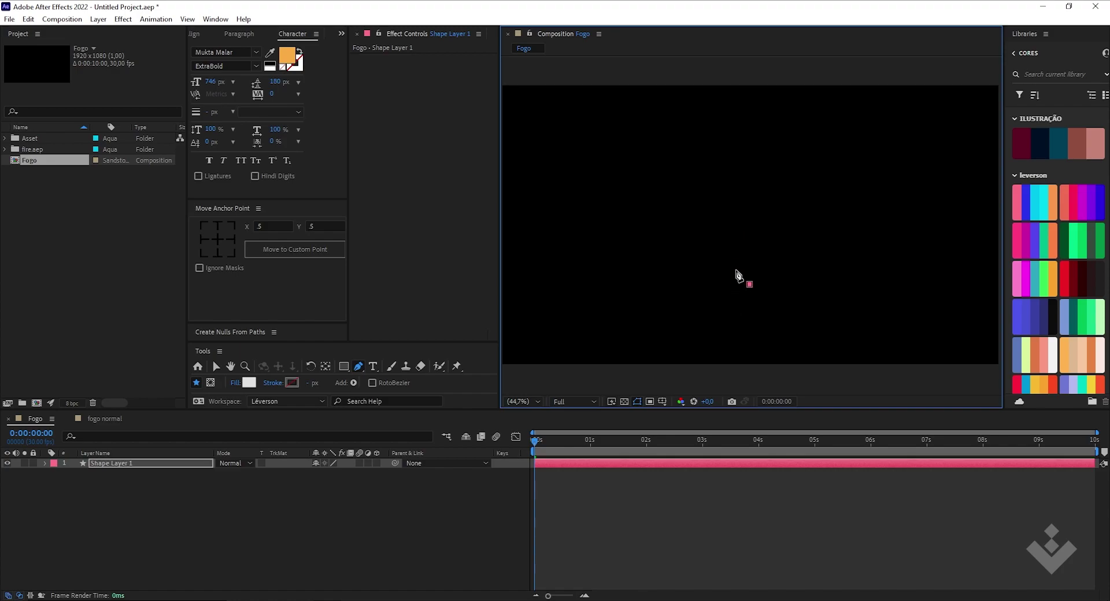
{"action": "left_click_drag", "start_coordinate": [709, 227], "coordinate": [716, 169]}
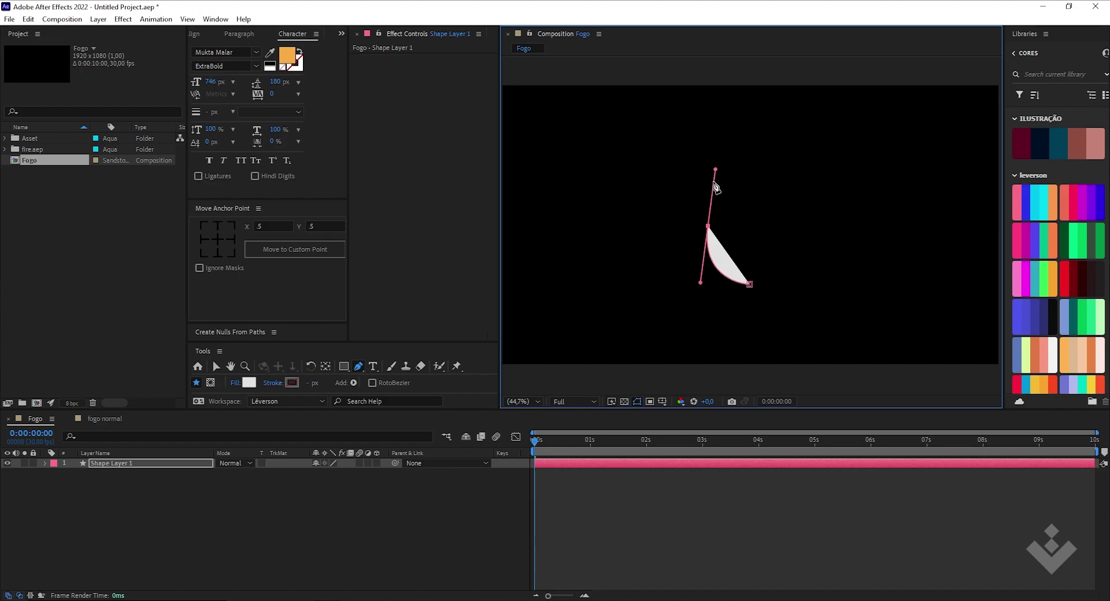
{"action": "left_click", "coordinate": [713, 181]}
Add three more pointed tips with valleys between them, and close the flame path at its base point with a curve.
{"action": "left_click", "coordinate": [728, 226]}
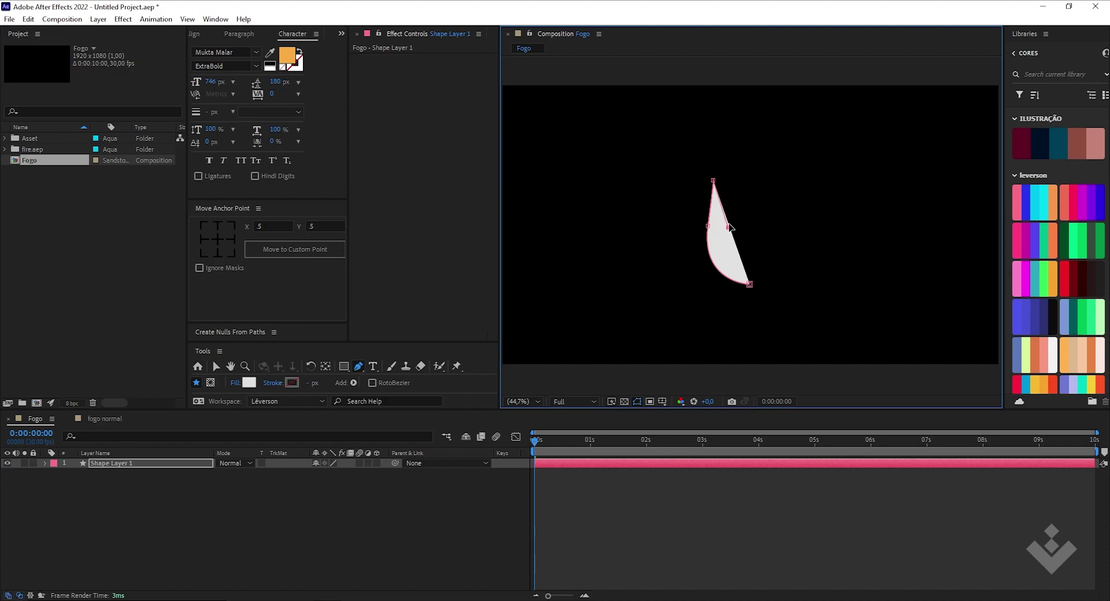
{"action": "left_click", "coordinate": [736, 154]}
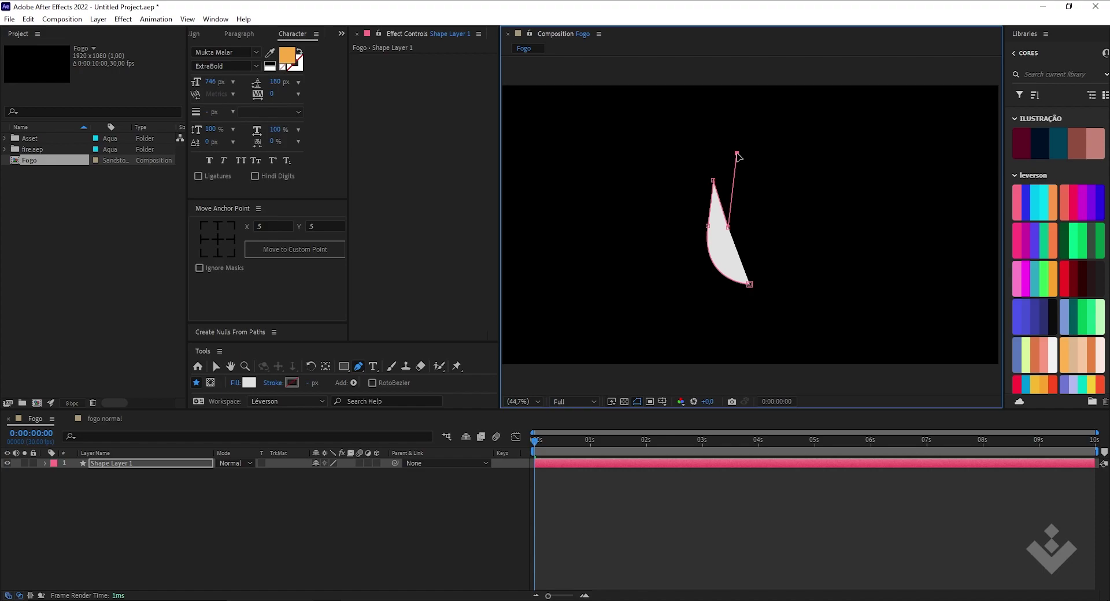
{"action": "left_click", "coordinate": [749, 201]}
{"action": "left_click", "coordinate": [766, 170]}
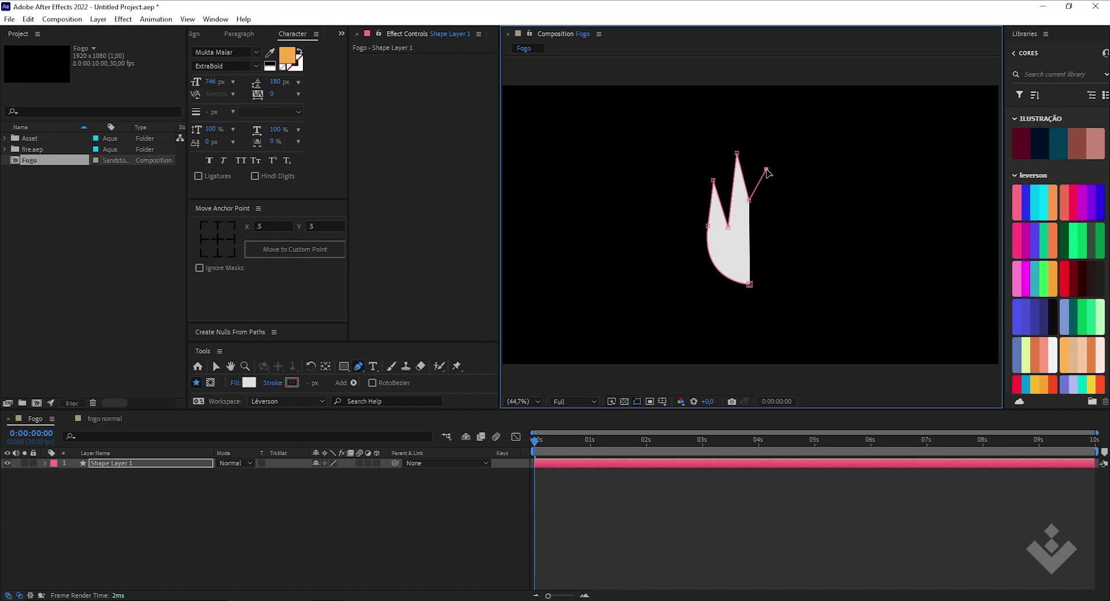
{"action": "left_click", "coordinate": [769, 217]}
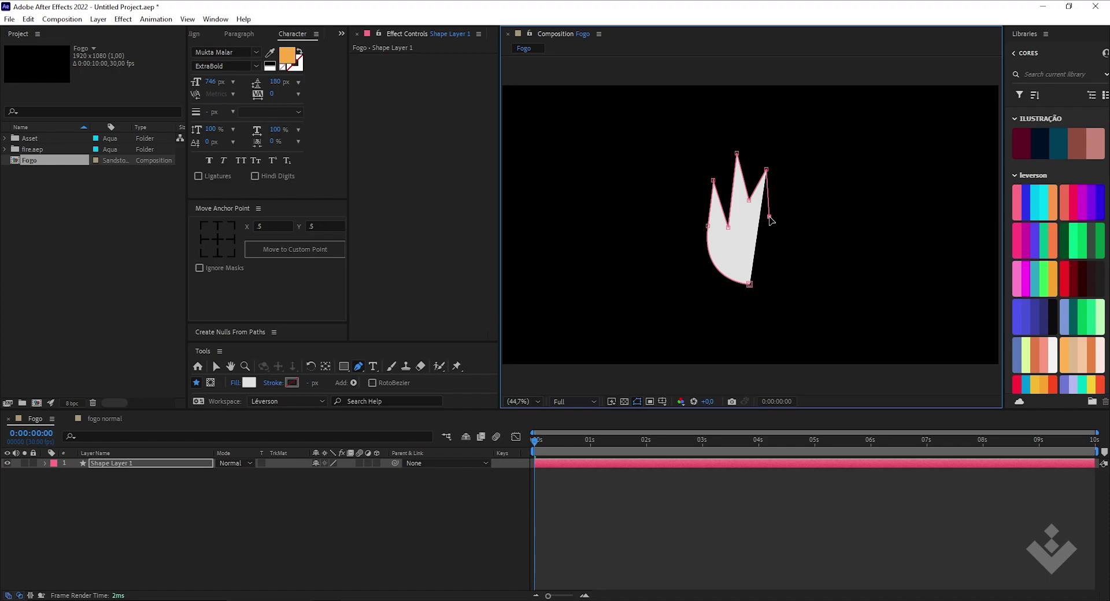
{"action": "left_click", "coordinate": [787, 158]}
{"action": "mouse_move", "coordinate": [749, 284]}
{"action": "left_mouse_down"}
{"action": "mouse_move", "coordinate": [760, 282]}
{"action": "mouse_move", "coordinate": [740, 290]}
{"action": "mouse_move", "coordinate": [768, 292]}
{"action": "left_mouse_up"}
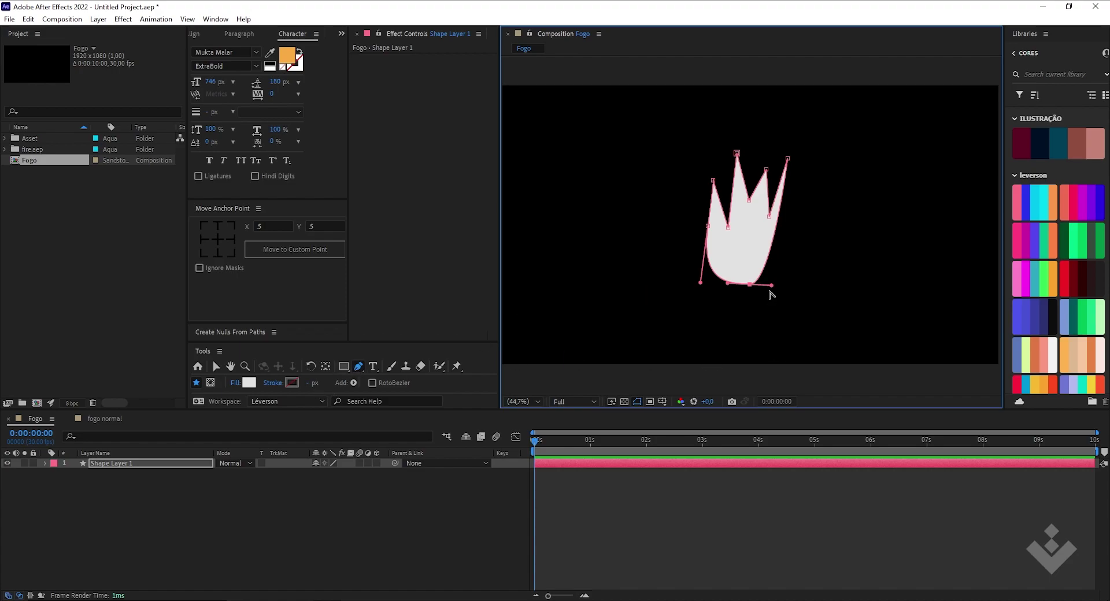
Round out the flame's base and right side, and nudge the curve point on its left side slightly outward.
{"action": "left_click_drag", "start_coordinate": [772, 285], "coordinate": [734, 283]}
{"action": "scroll", "coordinate": [734, 283], "scroll_direction": "up", "scroll_amount": 4}
{"action": "scroll", "coordinate": [732, 283], "scroll_direction": "down", "scroll_amount": 2}
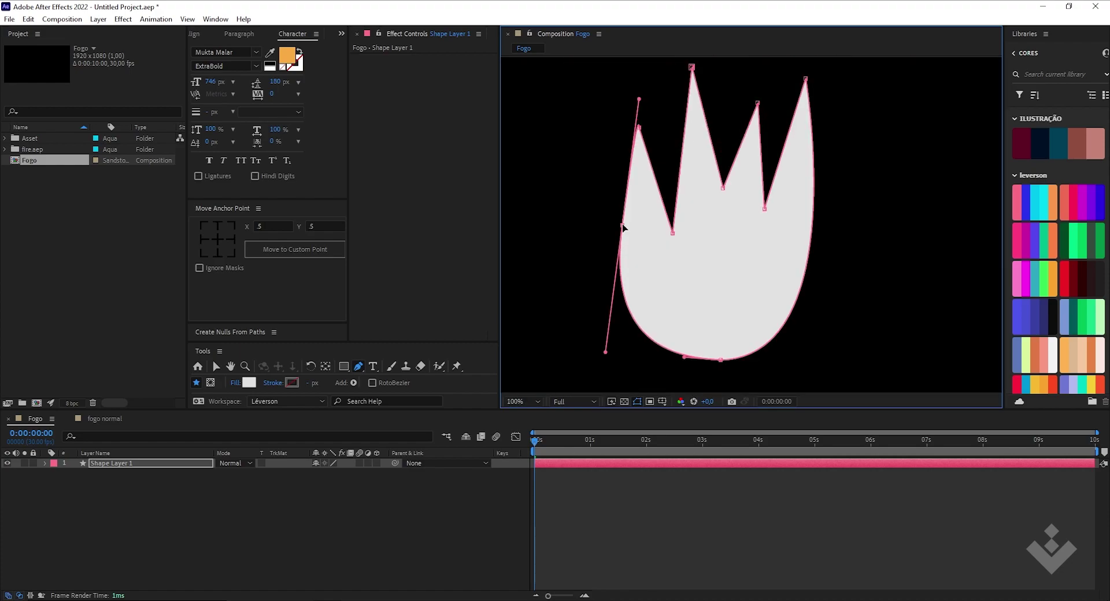
{"action": "left_click_drag", "start_coordinate": [625, 229], "coordinate": [622, 226]}
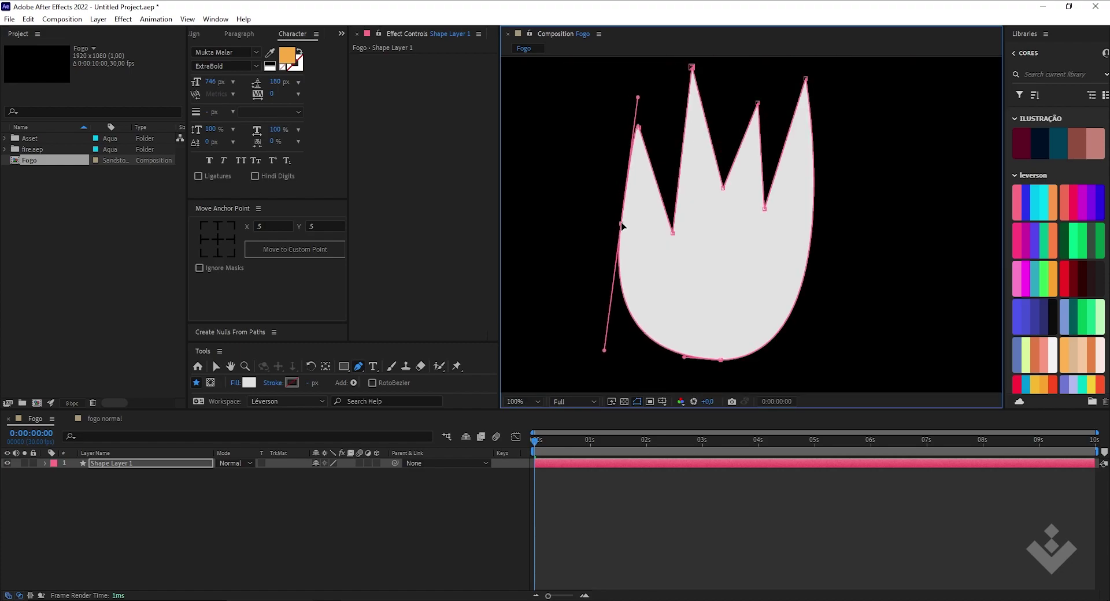
Refine the flame's leftmost tip and lower its third tip for uneven peak heights.
{"action": "scroll", "coordinate": [643, 124], "scroll_direction": "up", "scroll_amount": 4}
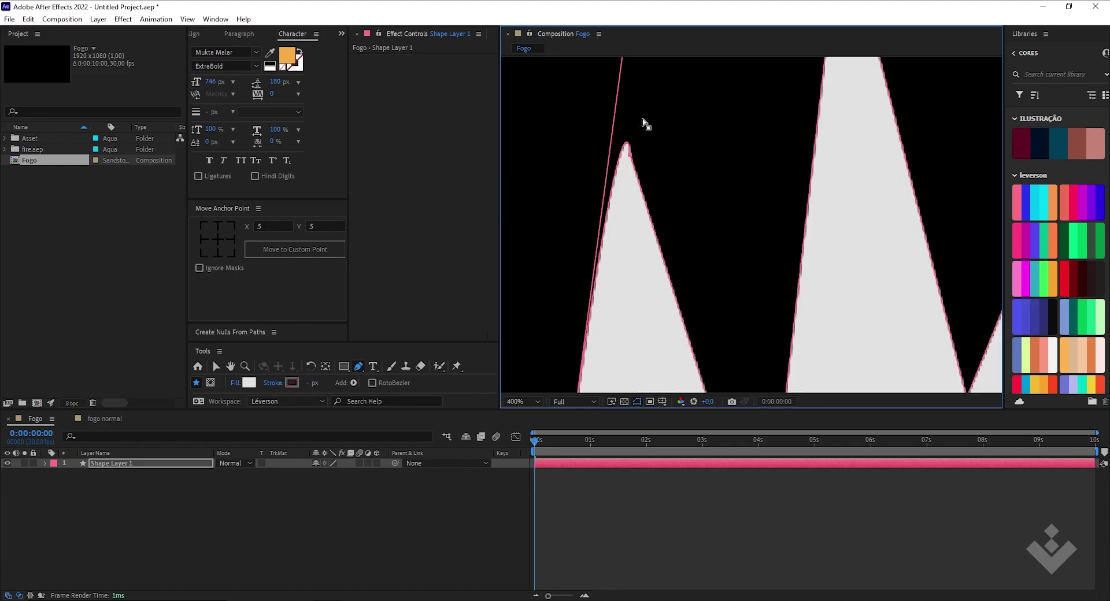
{"action": "scroll", "coordinate": [659, 161], "scroll_direction": "down", "scroll_amount": 4}
{"action": "left_click_drag", "start_coordinate": [646, 145], "coordinate": [649, 157]}
{"action": "left_click_drag", "start_coordinate": [726, 174], "coordinate": [735, 216]}
{"action": "left_click_drag", "start_coordinate": [771, 153], "coordinate": [767, 192]}
{"action": "scroll", "coordinate": [697, 167], "scroll_direction": "down", "scroll_amount": 2}
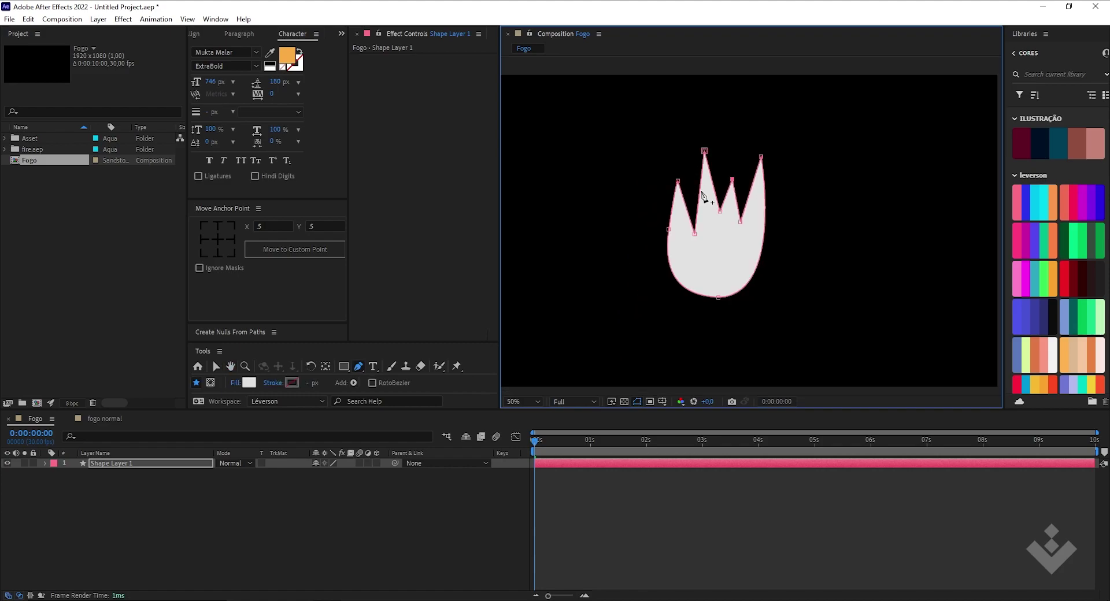
Rename the flame shape layer as fogo.
{"action": "left_click", "coordinate": [153, 462]}
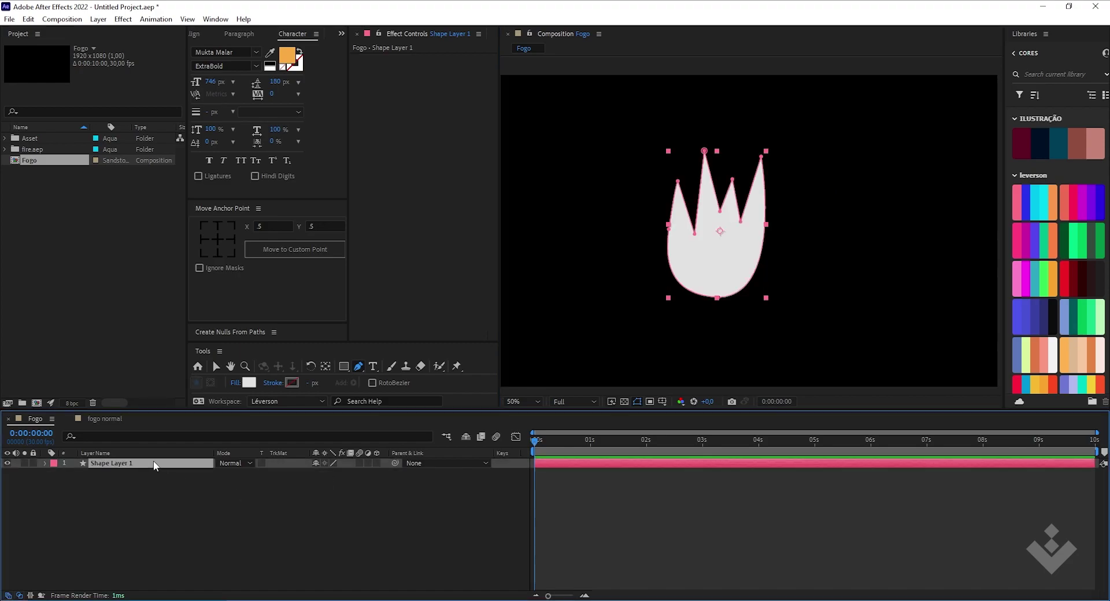
{"action": "left_click", "coordinate": [144, 488]}
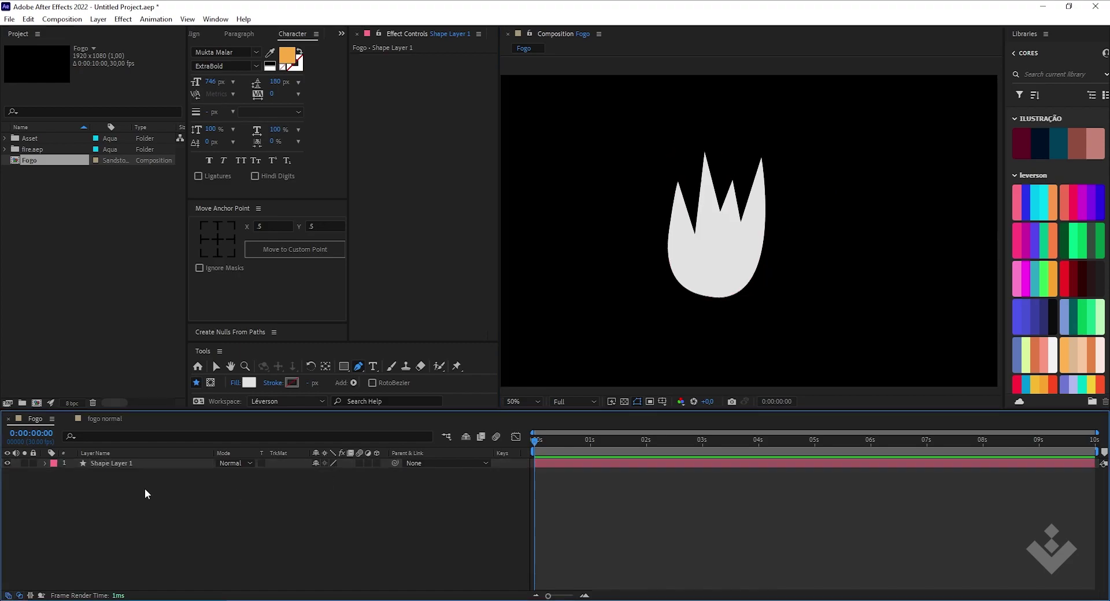
{"action": "left_click", "coordinate": [94, 460]}
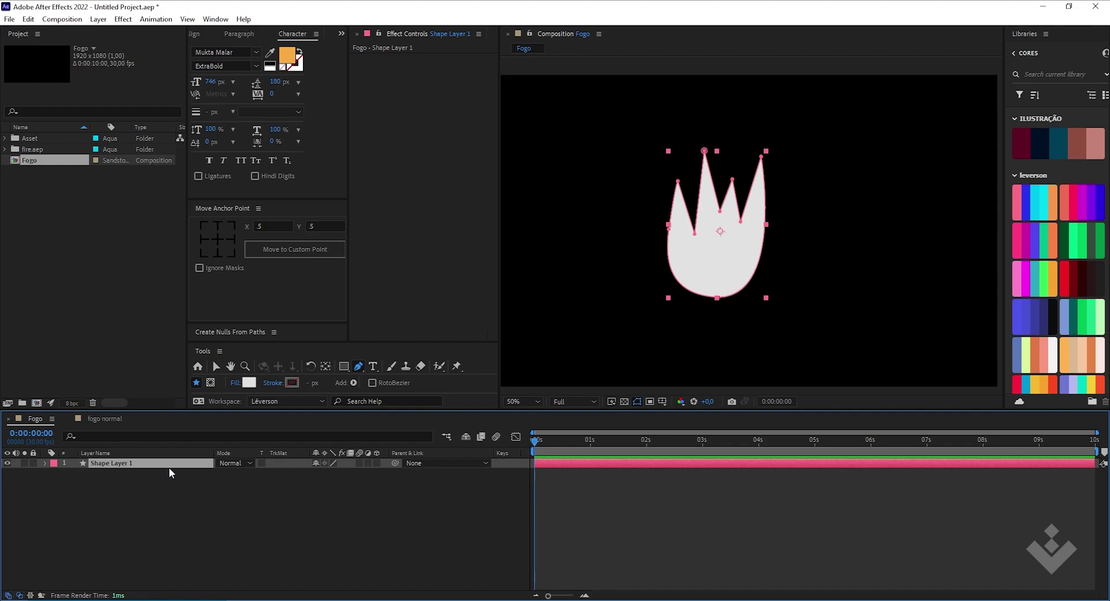
{"action": "key", "text": "Return"}
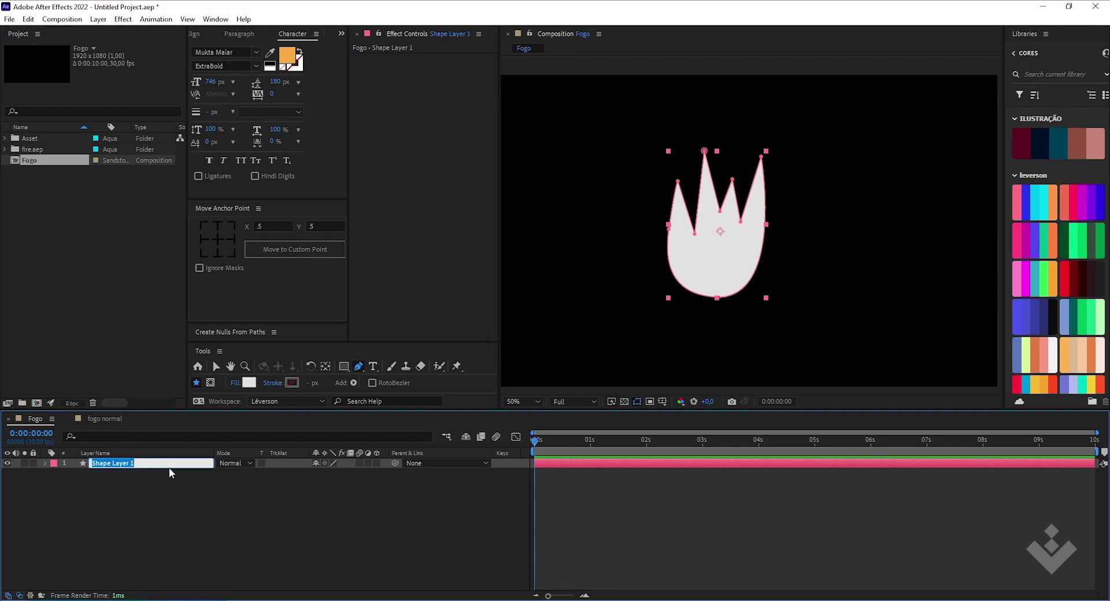
{"action": "type", "text": "fogo"}
{"action": "key", "text": "Return"}
{"action": "left_click", "coordinate": [189, 469]}
{"action": "left_click", "coordinate": [723, 265]}
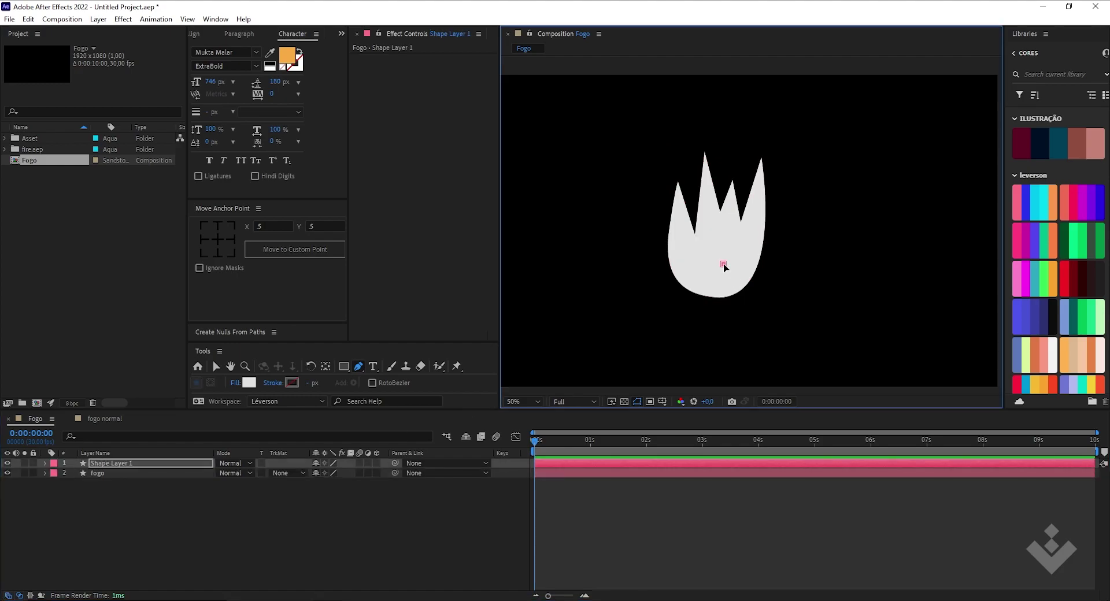
{"action": "key", "text": "ctrl+z"}
{"action": "left_click", "coordinate": [255, 518]}
{"action": "key", "text": "v"}
{"action": "left_click", "coordinate": [157, 463]}
{"action": "key", "text": "Delete"}
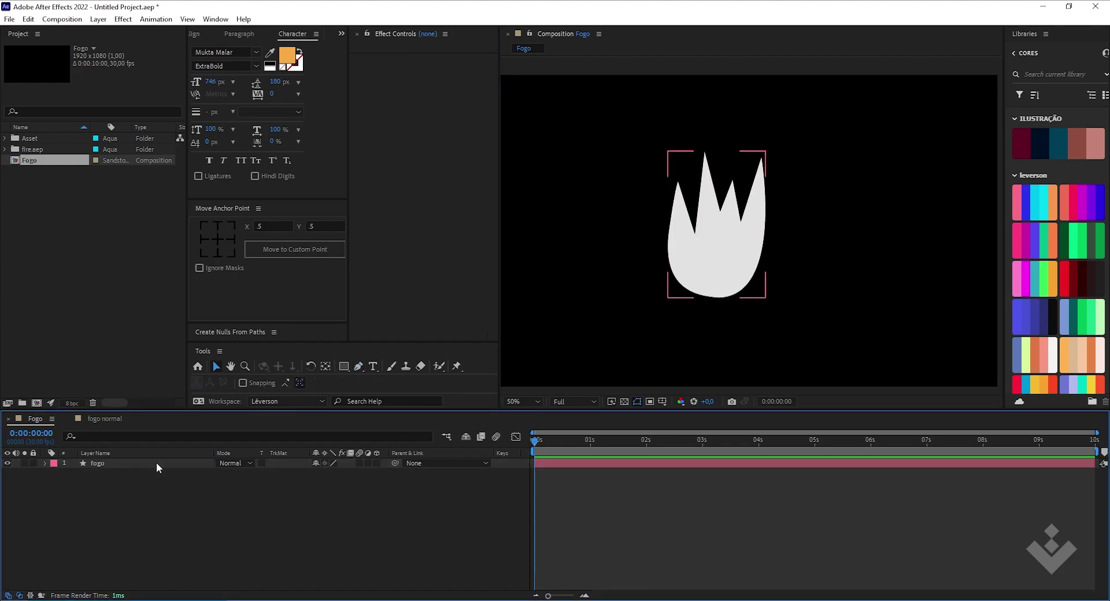
Move the flame slightly down and to the right, and scale it down proportionally to a slightly smaller size.
{"action": "left_click", "coordinate": [726, 269]}
{"action": "left_click_drag", "start_coordinate": [733, 245], "coordinate": [747, 269]}
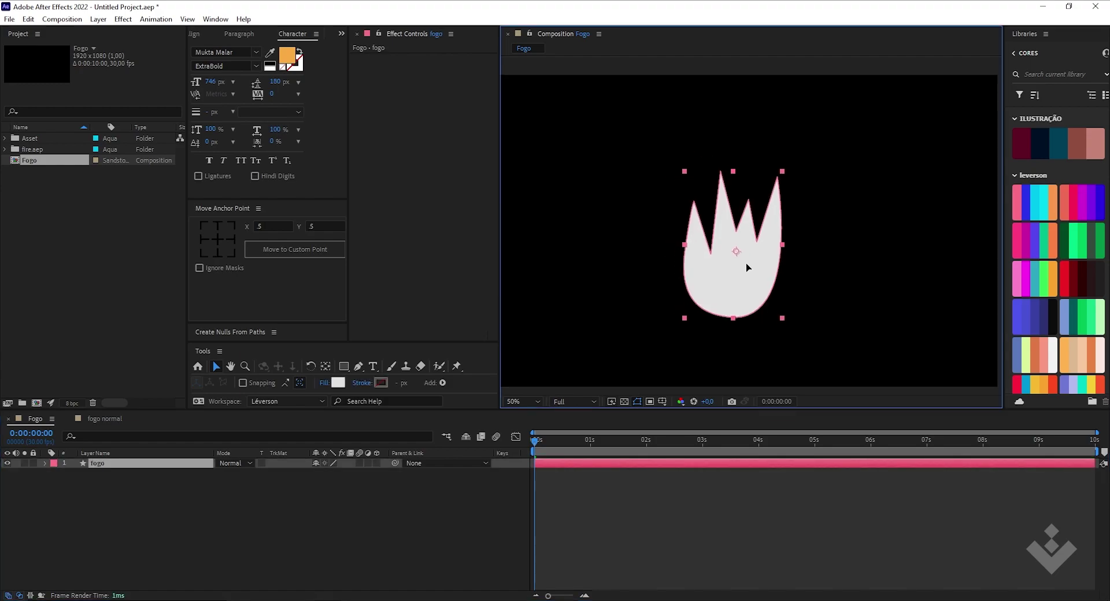
{"action": "scroll", "coordinate": [747, 270], "scroll_direction": "down", "scroll_amount": 2}
{"action": "scroll", "coordinate": [743, 237], "scroll_direction": "up", "scroll_amount": 2}
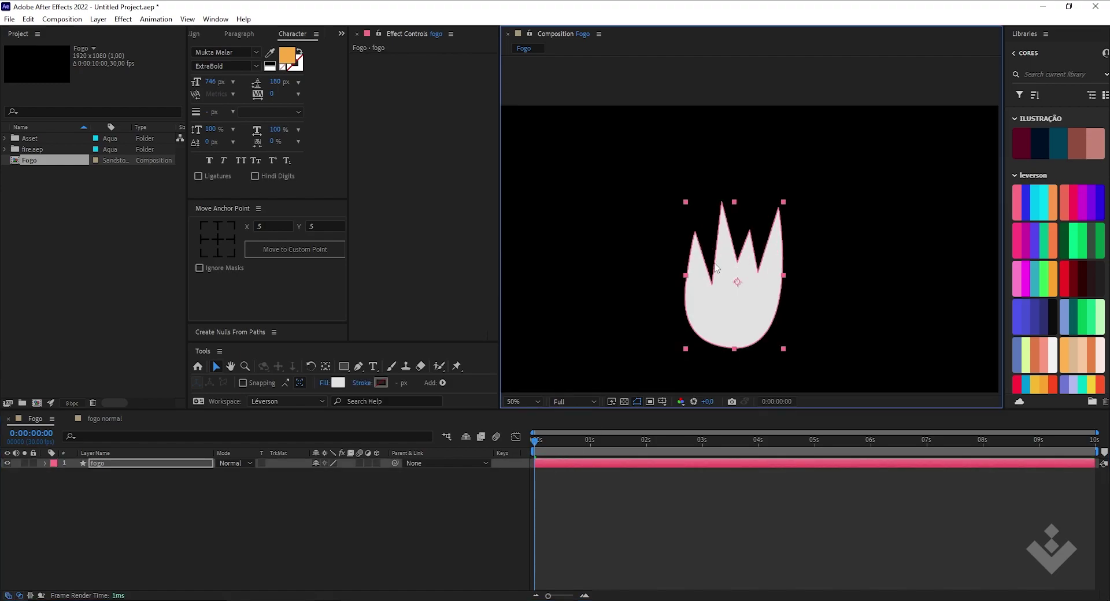
{"action": "left_click_drag", "start_coordinate": [784, 202], "coordinate": [771, 224]}
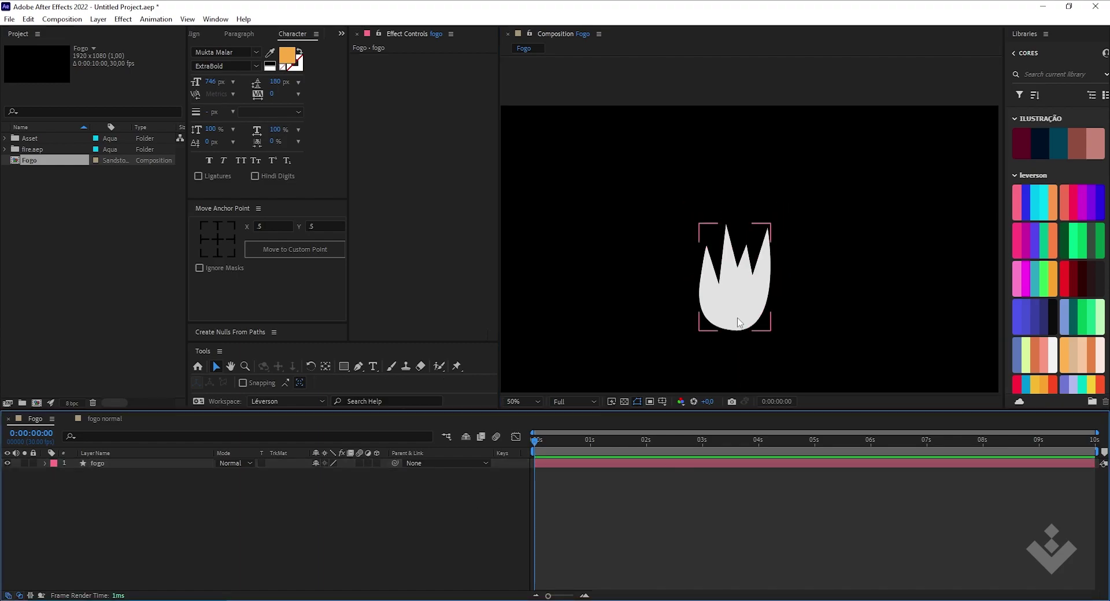
{"action": "key", "text": "h"}
{"action": "left_click_drag", "start_coordinate": [663, 299], "coordinate": [661, 257]}
{"action": "key", "text": "v"}
{"action": "left_click_drag", "start_coordinate": [769, 184], "coordinate": [775, 179]}
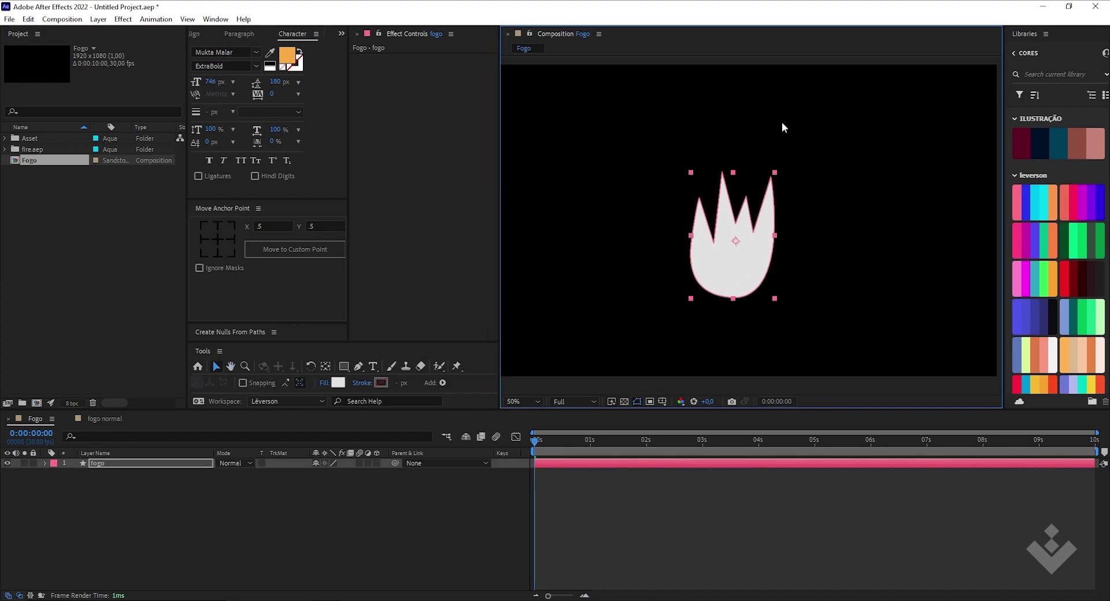
{"action": "left_click", "coordinate": [462, 482]}
{"action": "left_click", "coordinate": [703, 283]}
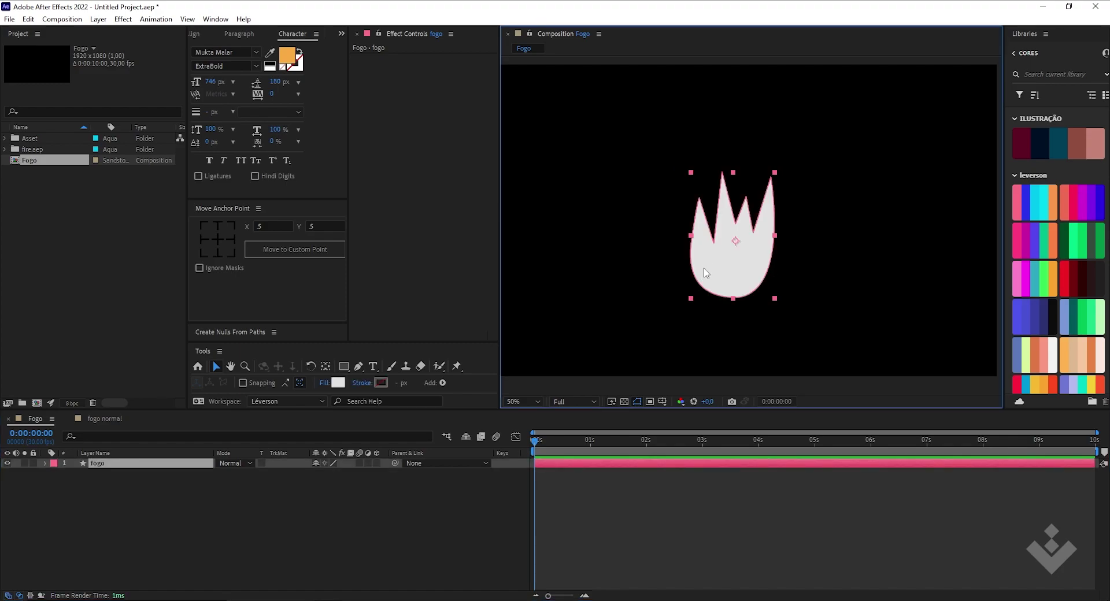
{"action": "left_click", "coordinate": [434, 484]}
{"action": "left_click", "coordinate": [716, 275]}
{"action": "left_click", "coordinate": [375, 498]}
{"action": "left_click", "coordinate": [722, 248]}
Apply the Wave Warp distortion effect to the fogo layer.
{"action": "left_click", "coordinate": [129, 40]}
{"action": "left_click", "coordinate": [123, 19]}
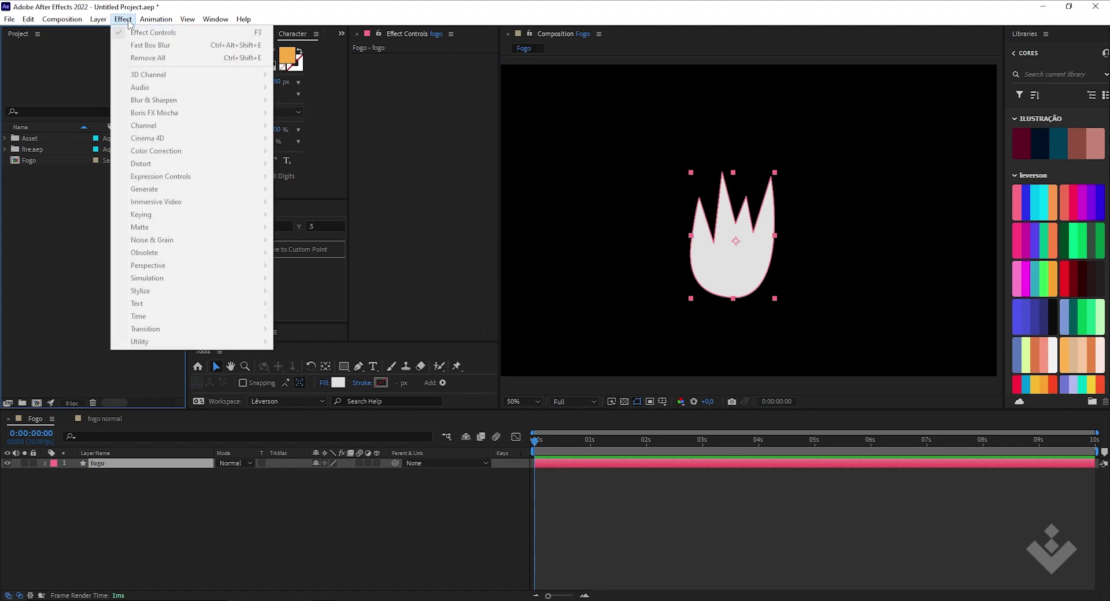
{"action": "left_click", "coordinate": [85, 320]}
{"action": "left_click", "coordinate": [109, 490]}
{"action": "left_click", "coordinate": [109, 461]}
{"action": "left_click", "coordinate": [123, 19]}
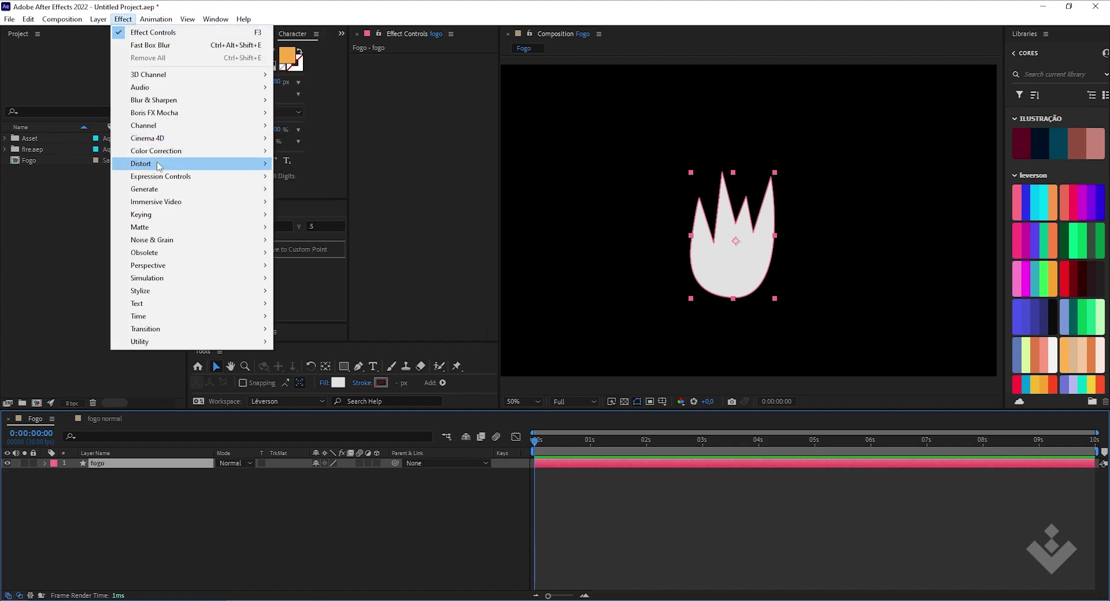
{"action": "mouse_move", "coordinate": [158, 165]}
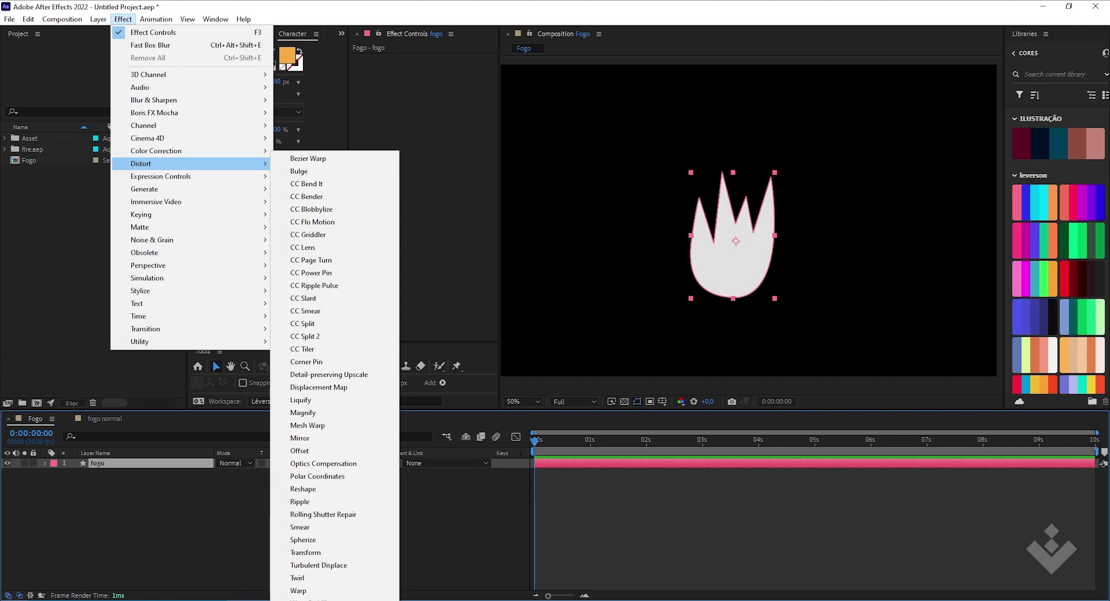
{"action": "left_click", "coordinate": [306, 600]}
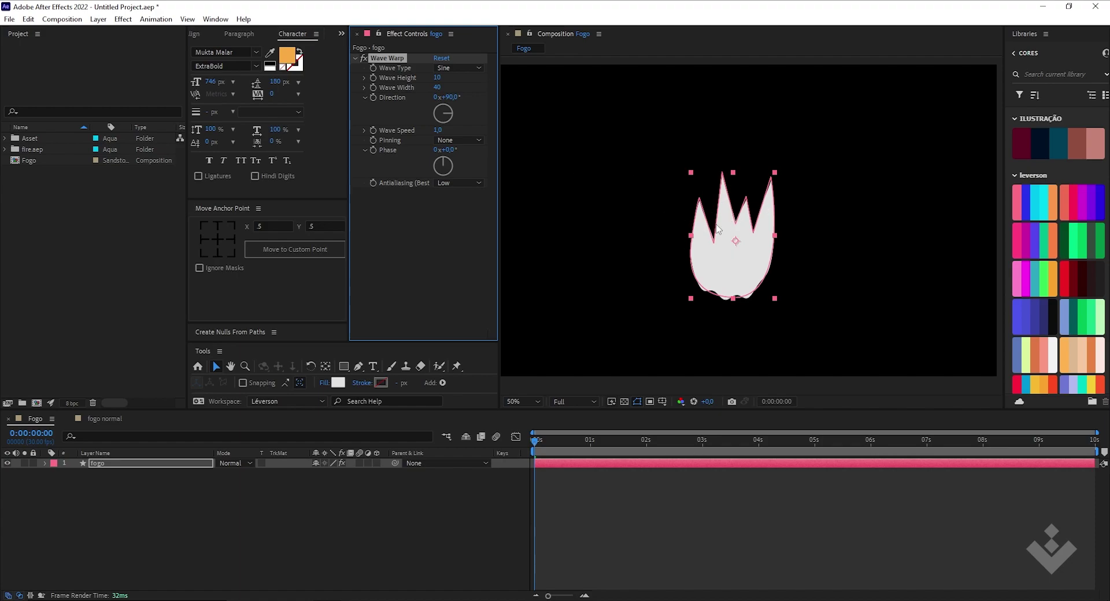
Set the Wave Warp direction to 0° and shift the flame slightly down and to the right.
{"action": "scroll", "coordinate": [727, 287], "scroll_direction": "up", "scroll_amount": 2}
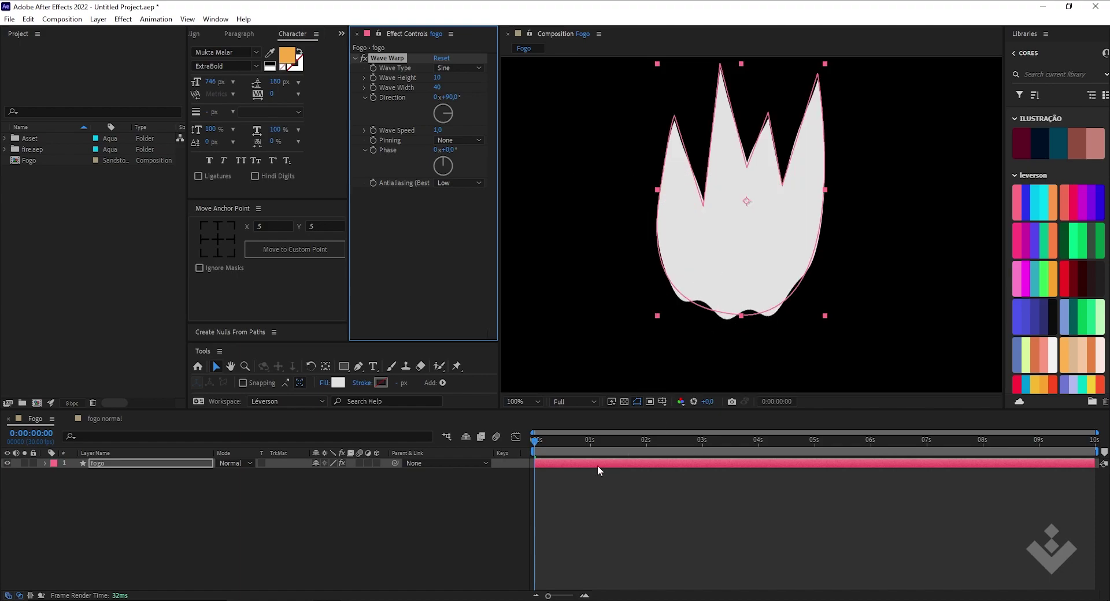
{"action": "mouse_move", "coordinate": [535, 443]}
{"action": "left_mouse_down"}
{"action": "mouse_move", "coordinate": [668, 442]}
{"action": "mouse_move", "coordinate": [534, 442]}
{"action": "left_mouse_up"}
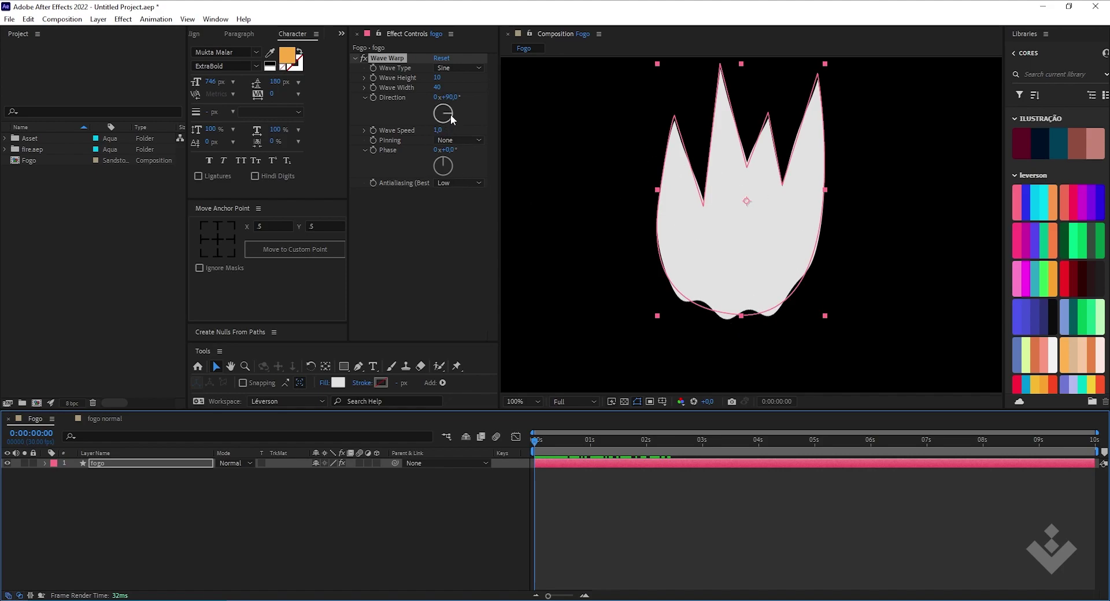
{"action": "left_click_drag", "start_coordinate": [452, 119], "coordinate": [446, 101]}
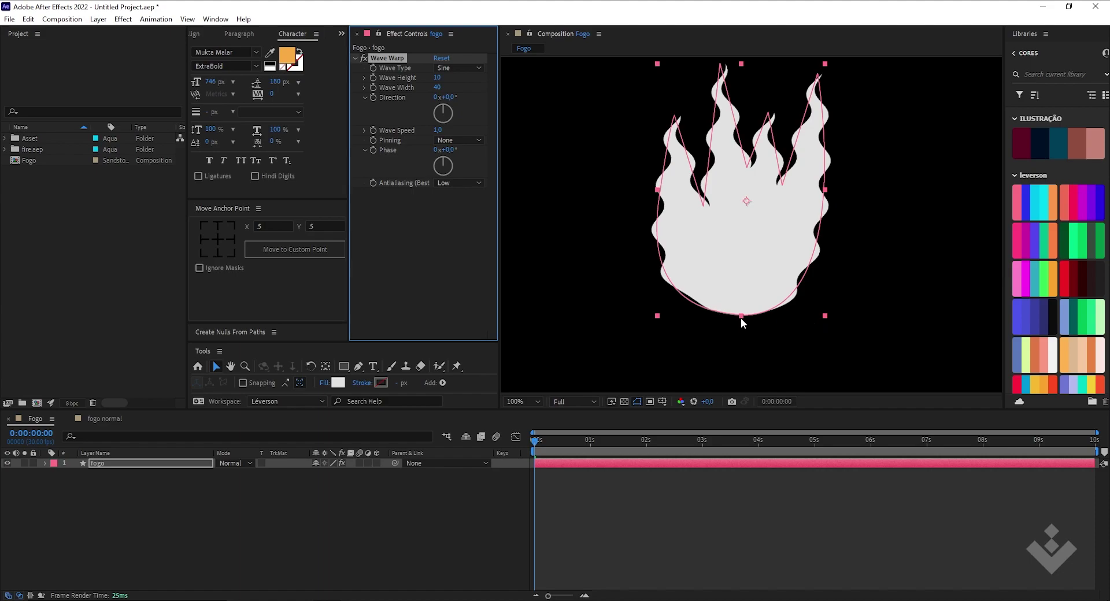
{"action": "left_click_drag", "start_coordinate": [737, 317], "coordinate": [749, 347]}
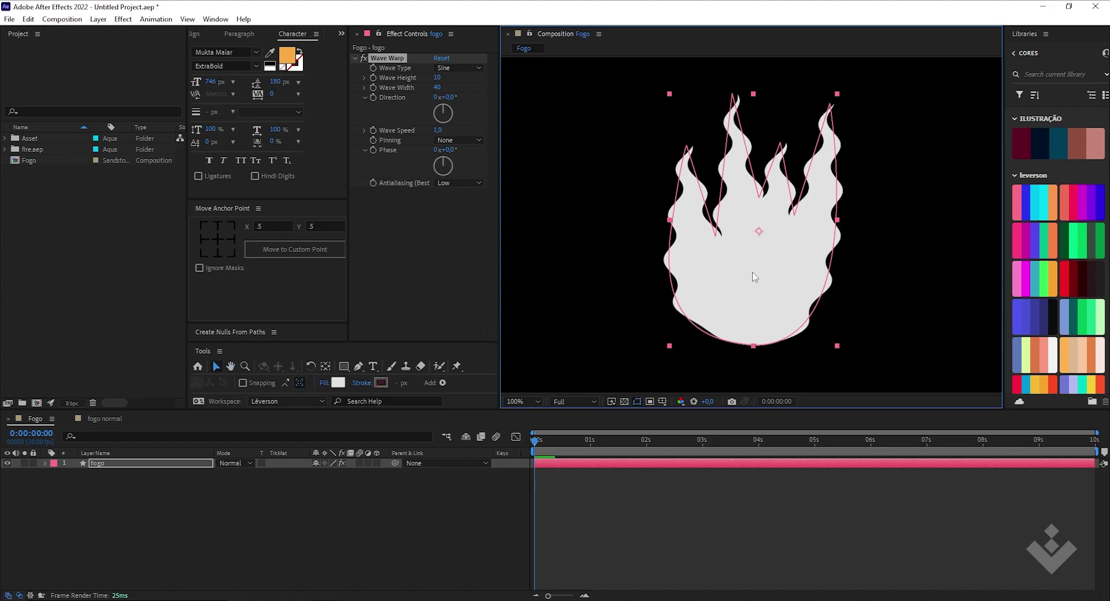
Scrub and play back the timeline to examine the flame's wave motion.
{"action": "left_click_drag", "start_coordinate": [537, 440], "coordinate": [722, 443]}
{"action": "key", "text": "space"}
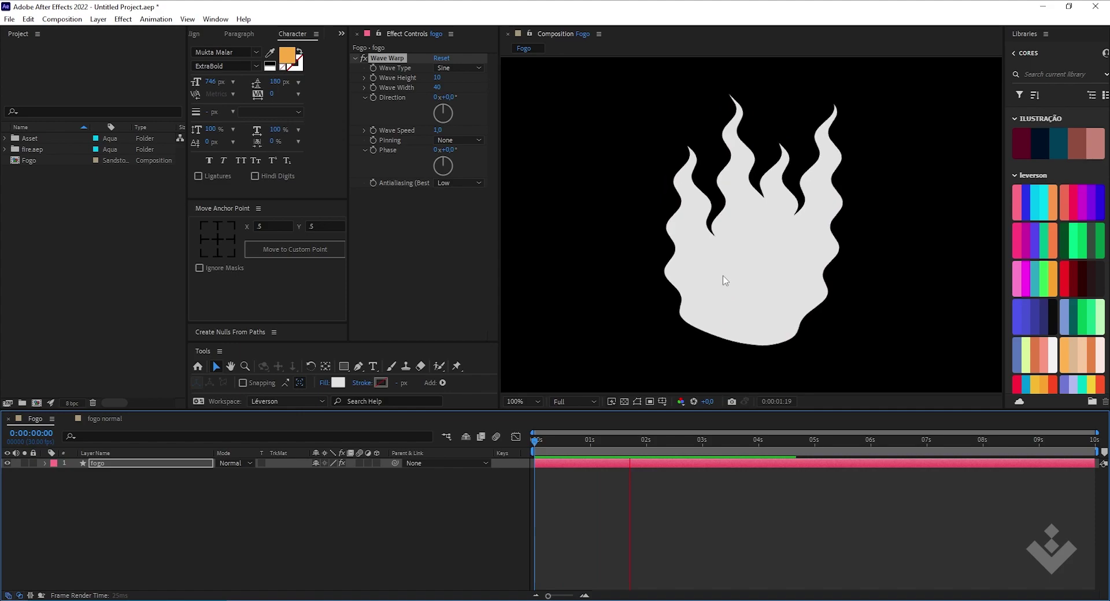
{"action": "key", "text": "space"}
{"action": "key", "text": "space"}
{"action": "key", "text": "space"}
{"action": "left_click_drag", "start_coordinate": [707, 444], "coordinate": [497, 439]}
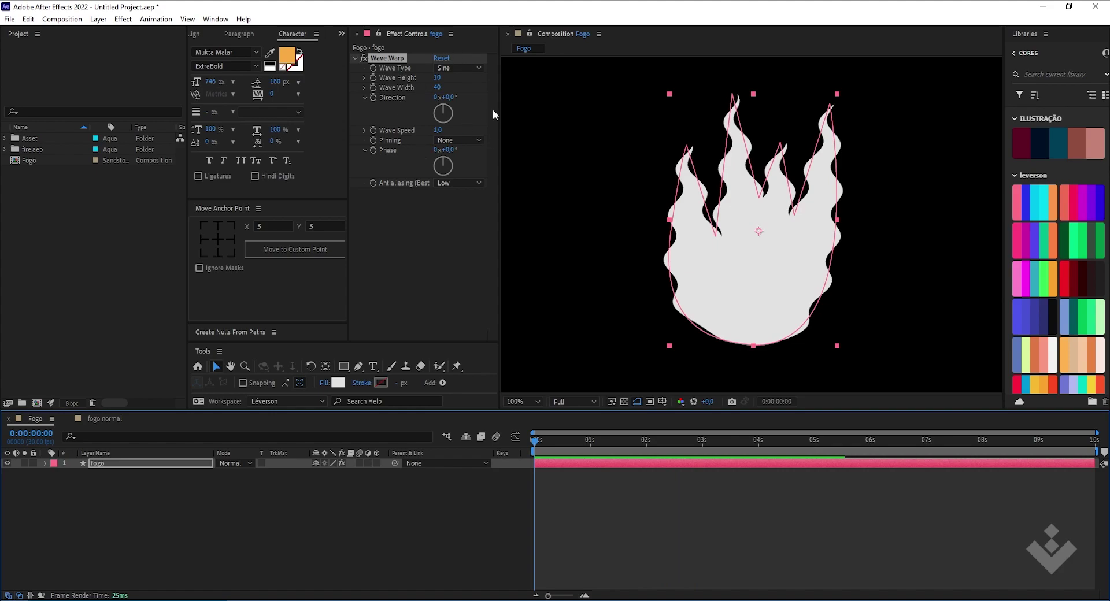
Try Wave Warp speeds of 2 and 3 on the flame, previewing the animation with each.
{"action": "left_click_drag", "start_coordinate": [500, 95], "coordinate": [510, 95]}
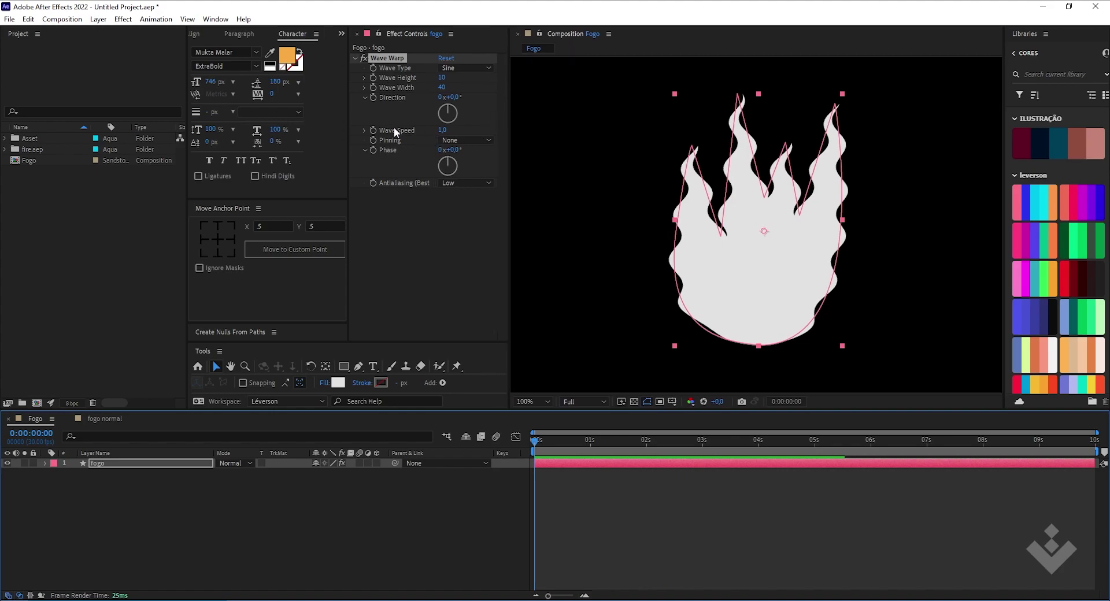
{"action": "left_click", "coordinate": [443, 130]}
{"action": "type", "text": "2"}
{"action": "key", "text": "Return"}
{"action": "key", "text": "space"}
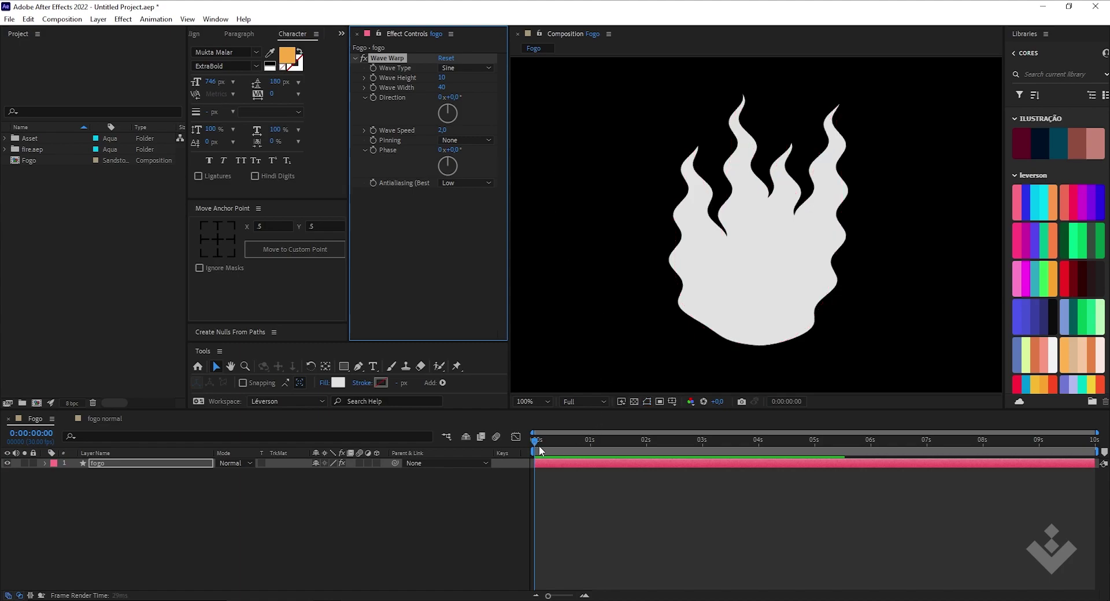
{"action": "key", "text": "space"}
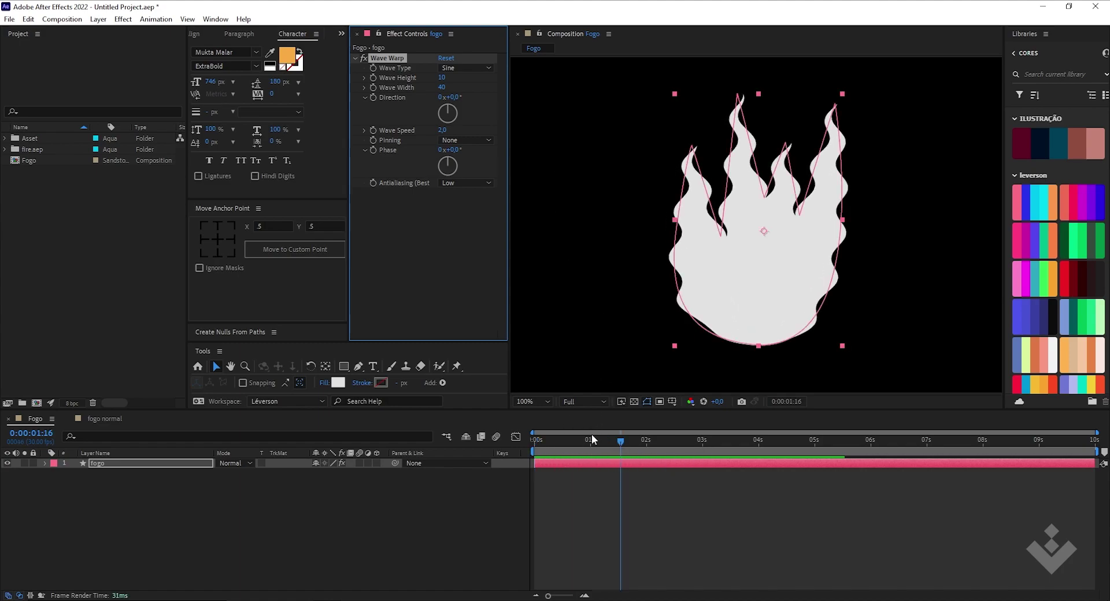
{"action": "left_click", "coordinate": [443, 131]}
{"action": "type", "text": "3"}
{"action": "key", "text": "Return"}
{"action": "key", "text": "space"}
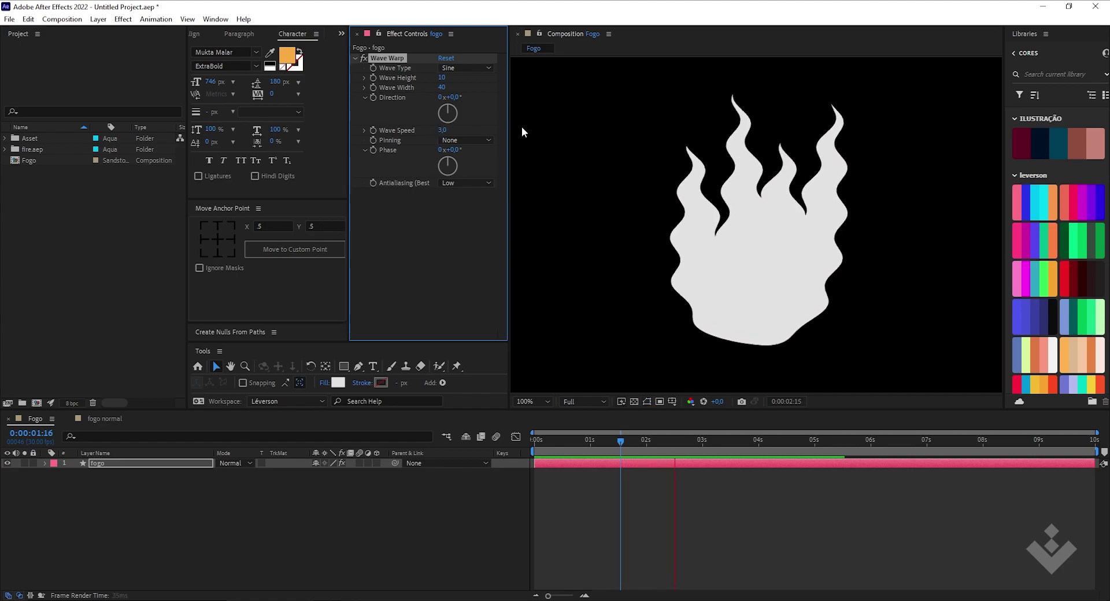
{"action": "key", "text": "space"}
Set the Wave Warp speed to 2,5 and preview the flame's motion.
{"action": "left_click", "coordinate": [445, 131]}
{"action": "type", "text": "2,5"}
{"action": "key", "text": "Return"}
{"action": "key", "text": "space"}
{"action": "key", "text": "space"}
{"action": "left_click_drag", "start_coordinate": [751, 441], "coordinate": [494, 441]}
End the composition's work area at 0:00:04:02 and play back the shortened preview.
{"action": "left_click", "coordinate": [761, 457]}
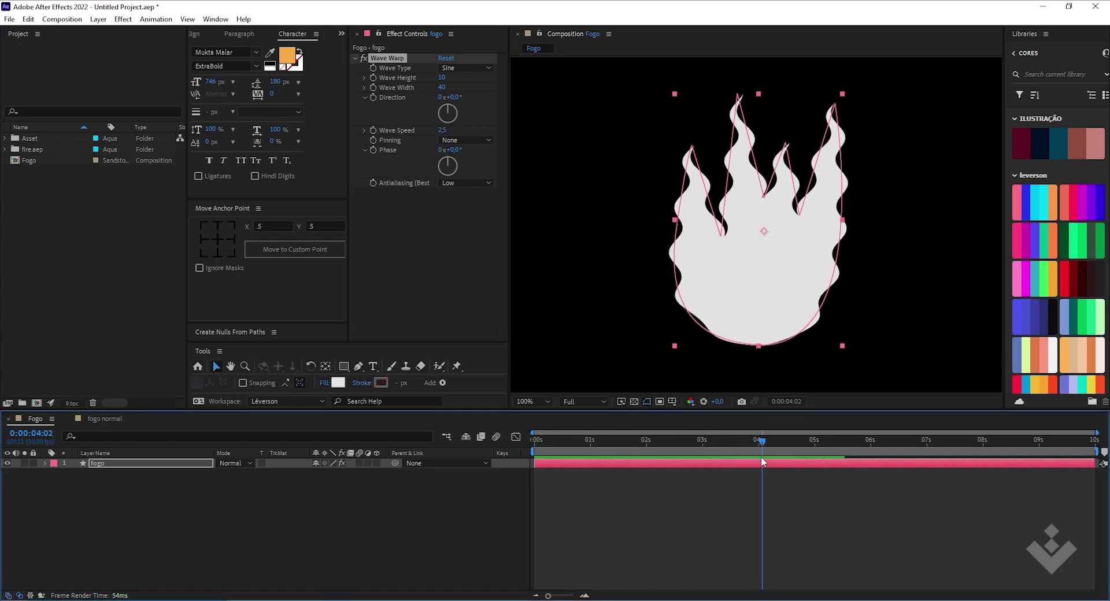
{"action": "key", "text": "n"}
{"action": "key", "text": "space"}
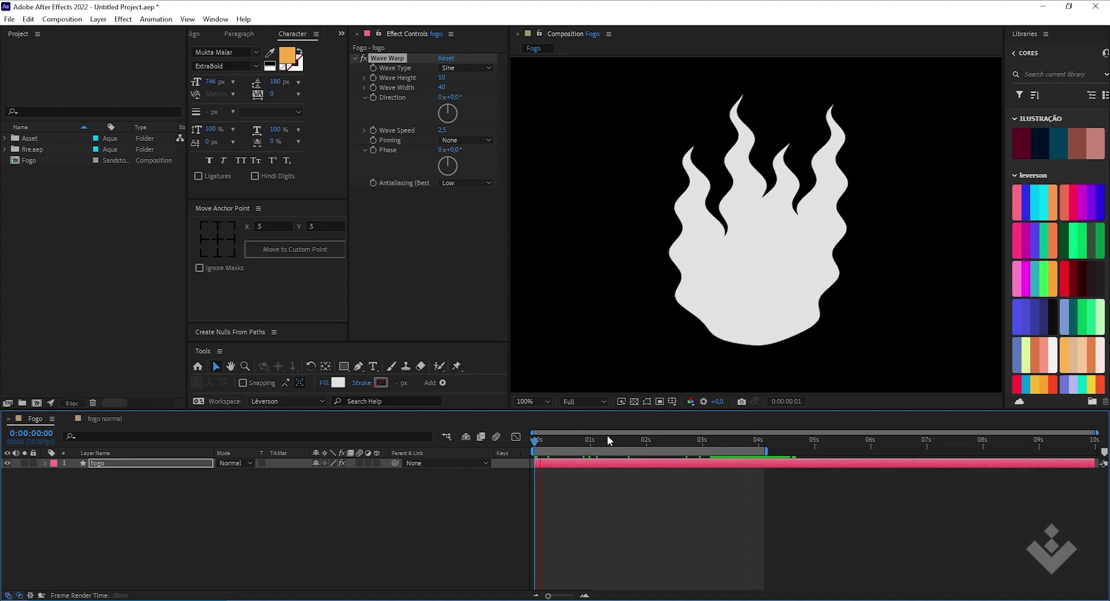
{"action": "left_click", "coordinate": [444, 225]}
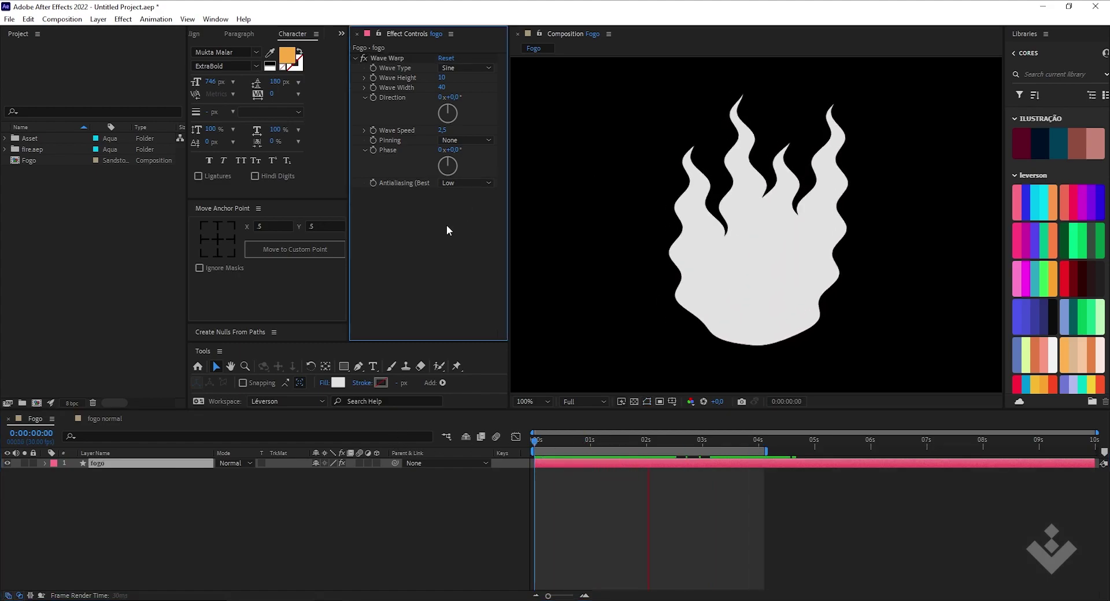
Duplicate the fogo layer and rename the copy as mask.
{"action": "left_click", "coordinate": [107, 483]}
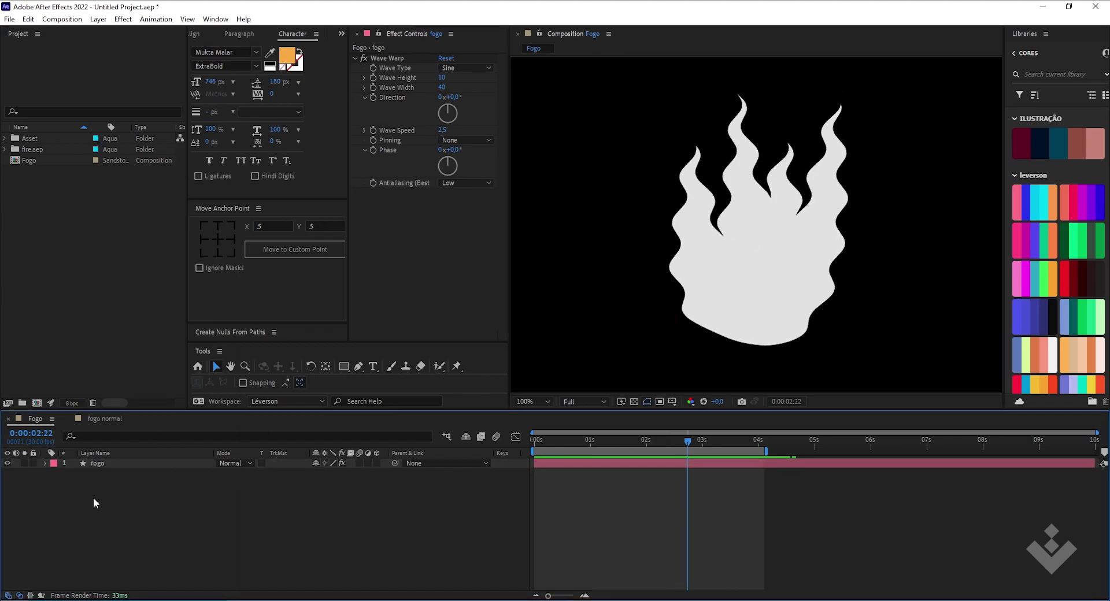
{"action": "left_click", "coordinate": [105, 463]}
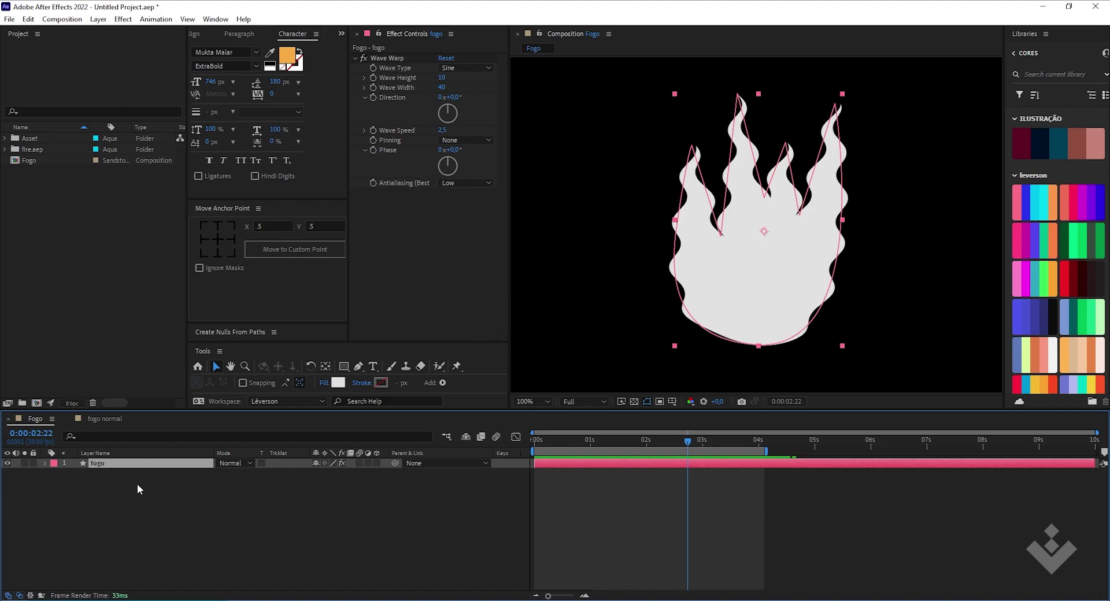
{"action": "key", "text": "ctrl+d"}
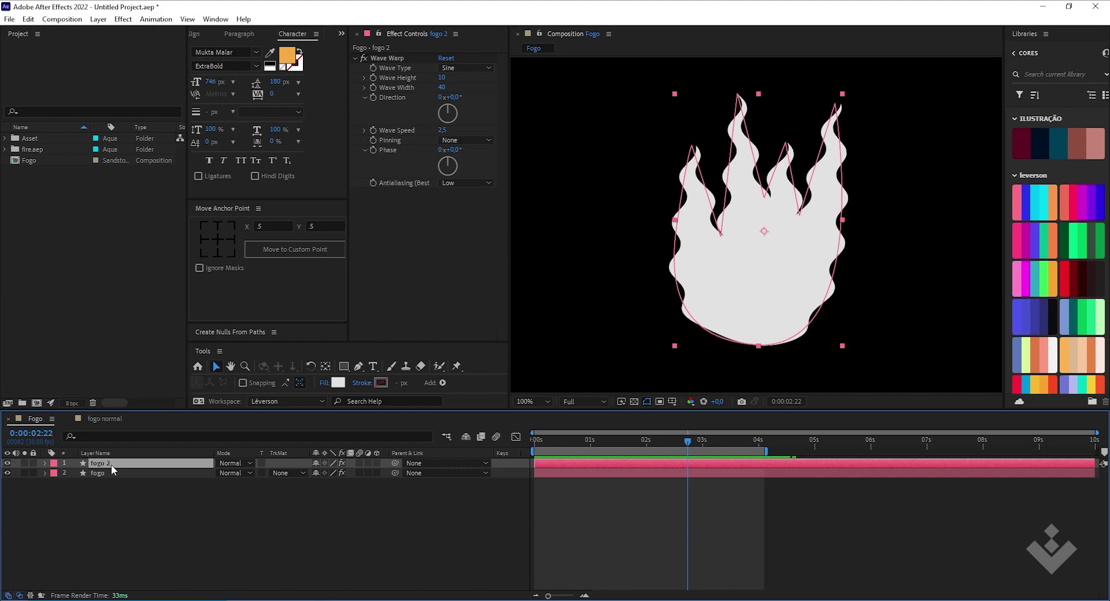
{"action": "key", "text": "Return"}
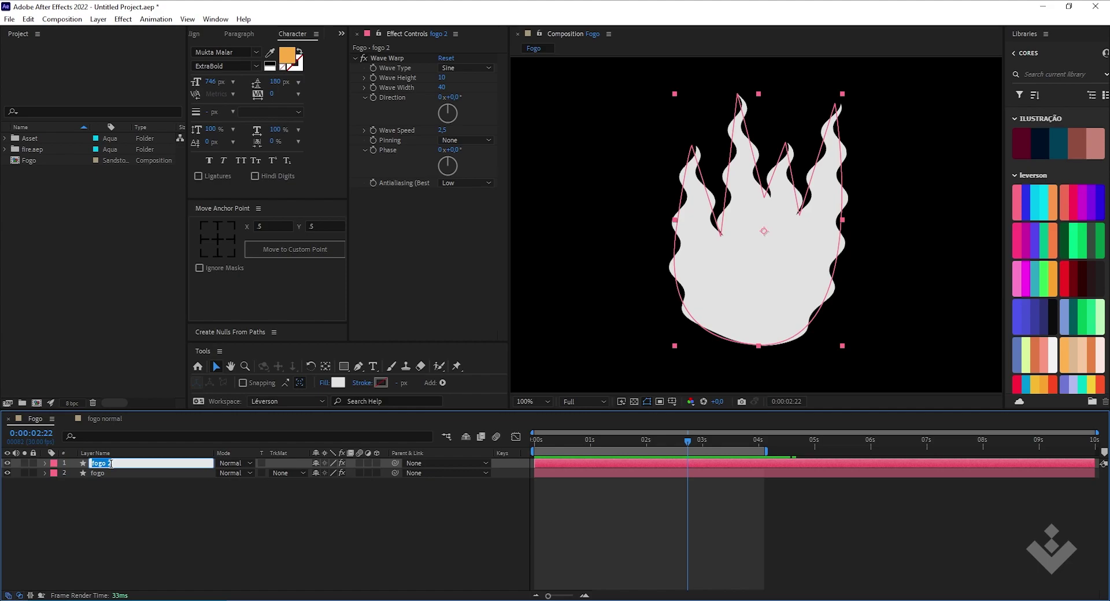
{"action": "type", "text": "mask"}
{"action": "key", "text": "Return"}
{"action": "left_click", "coordinate": [110, 482]}
{"action": "left_click", "coordinate": [118, 464]}
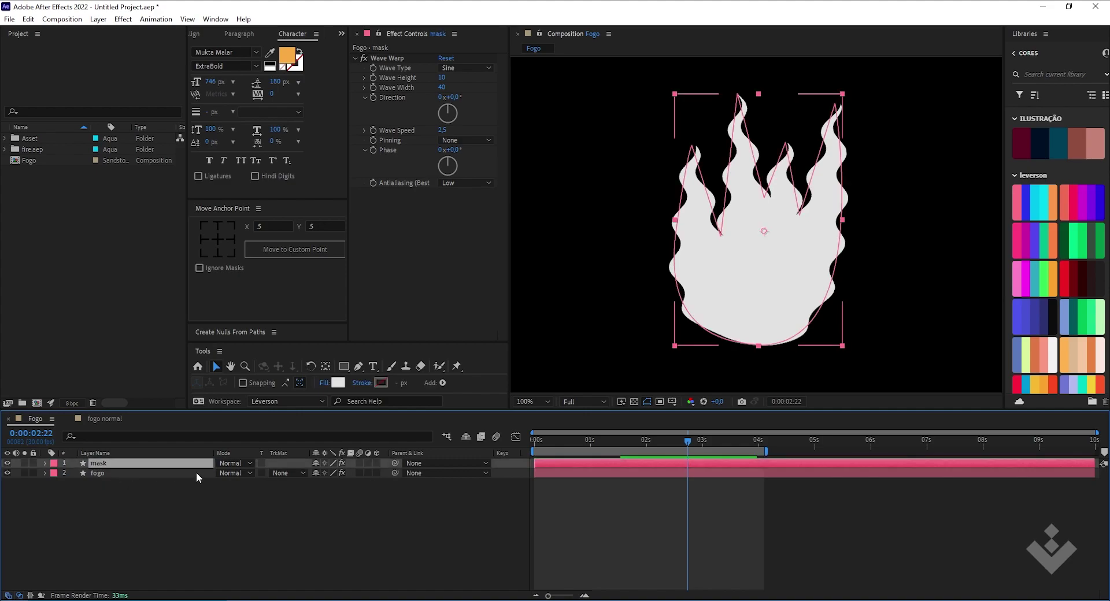
{"action": "left_click", "coordinate": [178, 515]}
{"action": "left_click", "coordinate": [141, 466]}
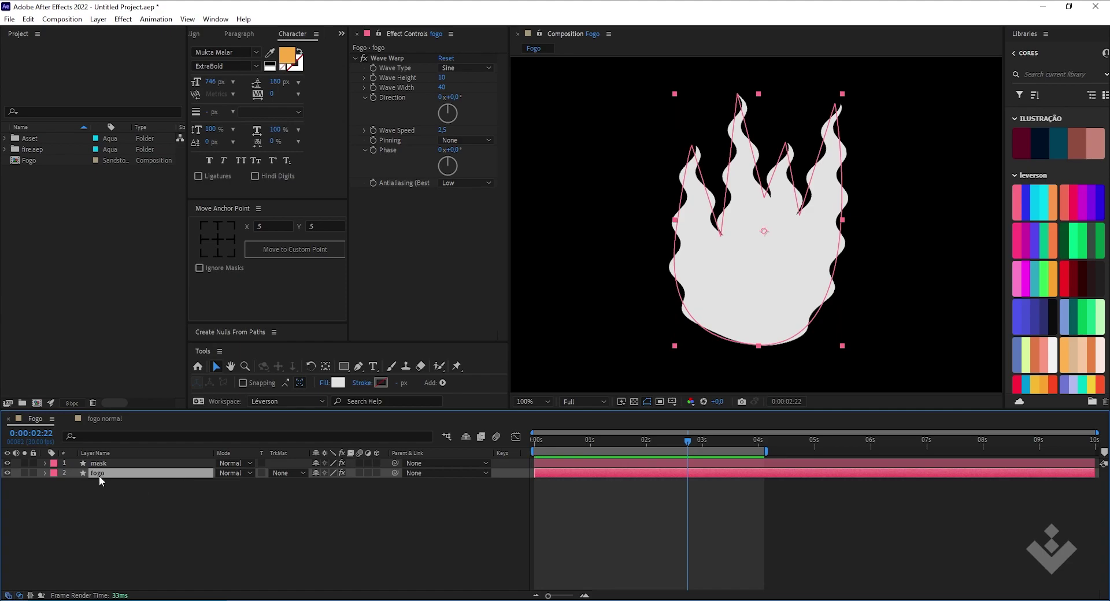
{"action": "left_click", "coordinate": [120, 462]}
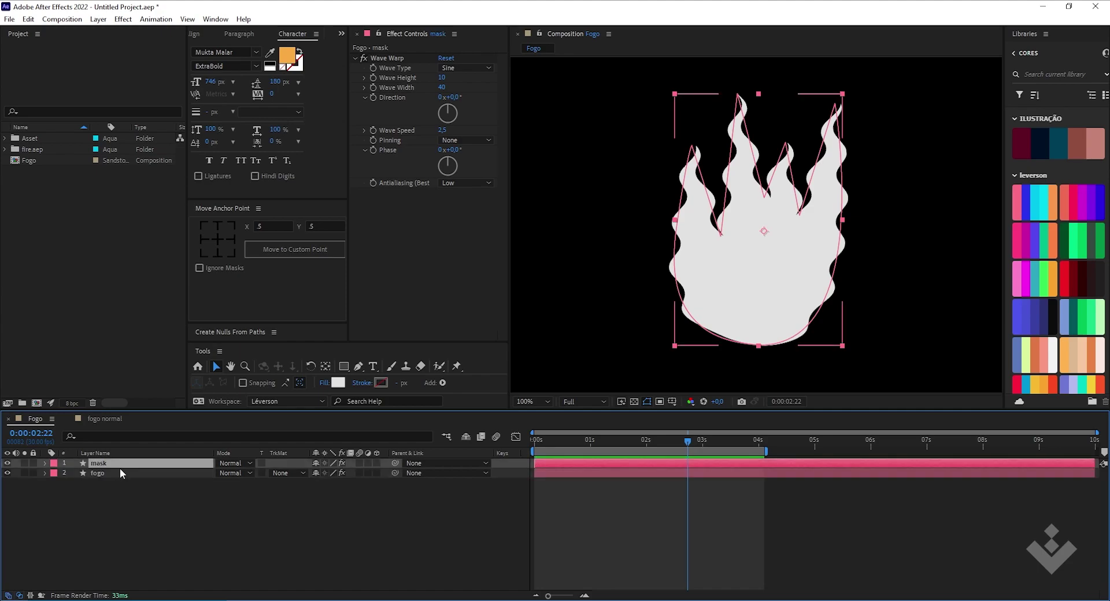
Set the fogo layer's track matte to Alpha Matte using the mask layer.
{"action": "left_click", "coordinate": [119, 472]}
{"action": "left_click", "coordinate": [123, 464]}
{"action": "left_click", "coordinate": [165, 472]}
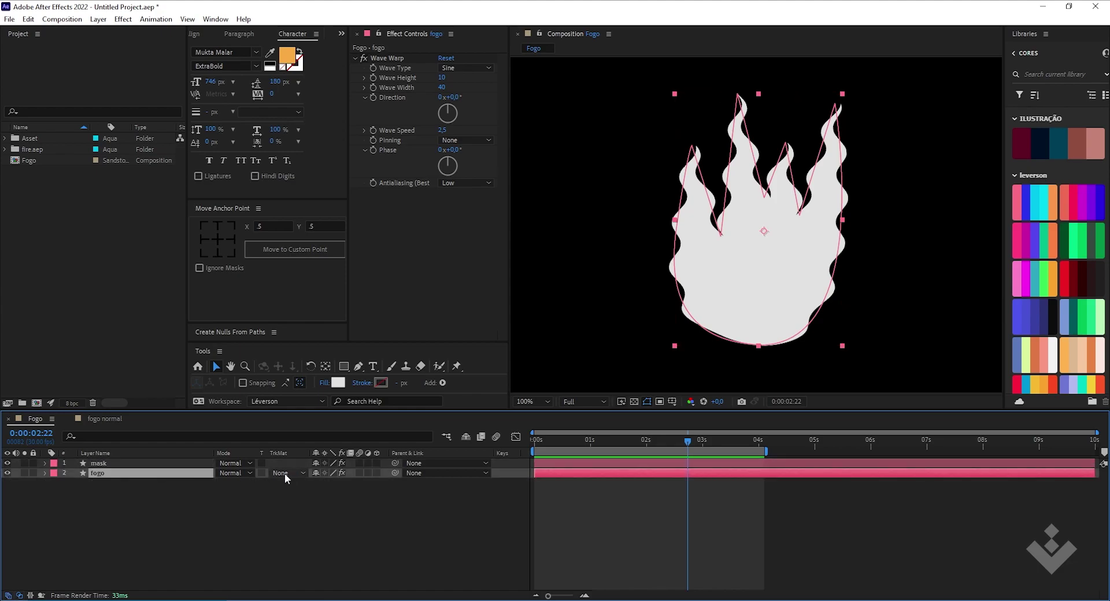
{"action": "left_click", "coordinate": [285, 473]}
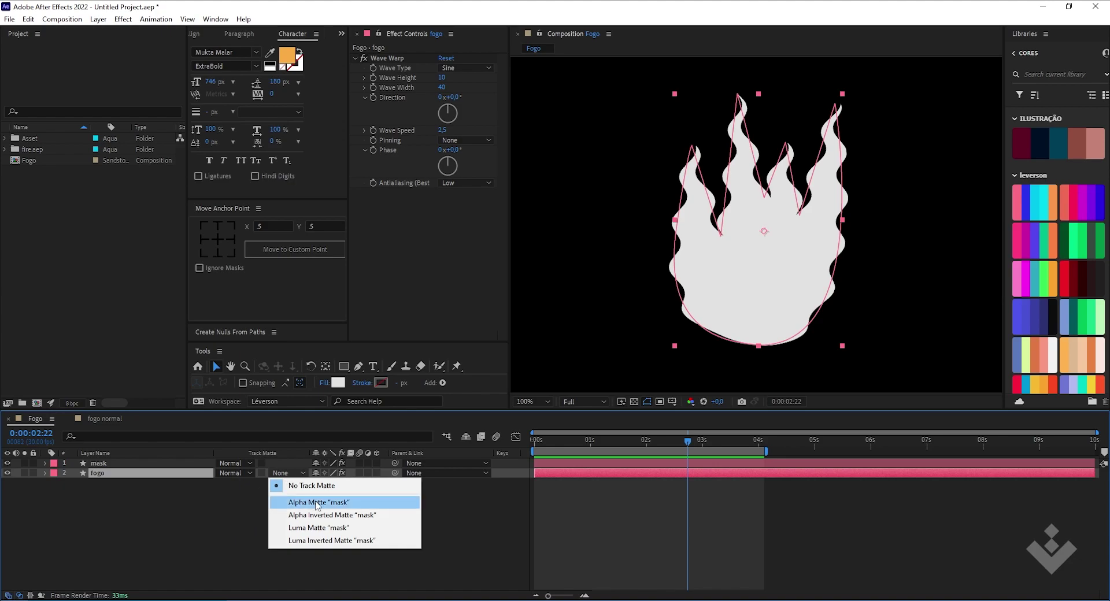
{"action": "left_click", "coordinate": [333, 504]}
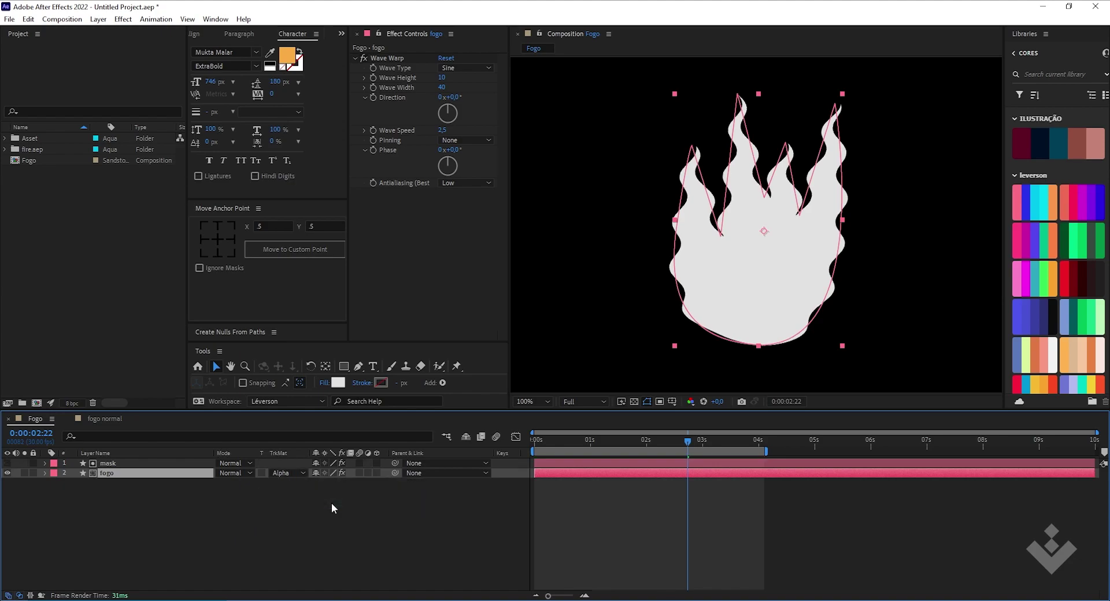
Move the mask layer slightly to the right and down, and preview the flame from the start.
{"action": "left_click", "coordinate": [137, 463]}
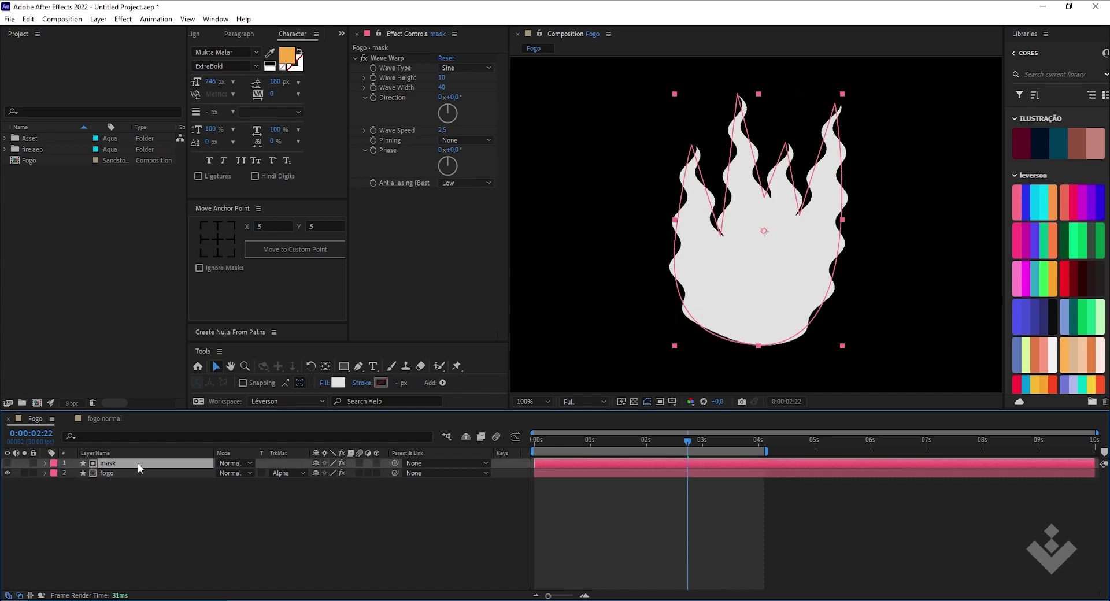
{"action": "left_click_drag", "start_coordinate": [766, 236], "coordinate": [776, 241]}
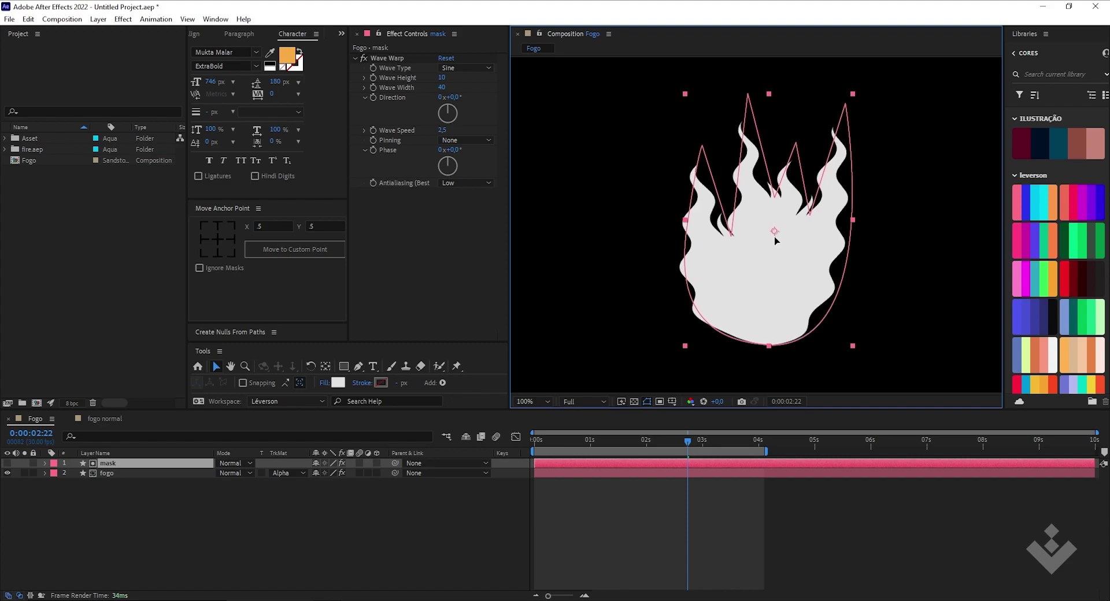
{"action": "key", "text": "Return"}
{"action": "mouse_move", "coordinate": [775, 243]}
{"action": "left_mouse_down"}
{"action": "mouse_move", "coordinate": [773, 267]}
{"action": "mouse_move", "coordinate": [776, 251]}
{"action": "mouse_move", "coordinate": [772, 269]}
{"action": "mouse_move", "coordinate": [755, 266]}
{"action": "mouse_move", "coordinate": [777, 263]}
{"action": "left_mouse_up"}
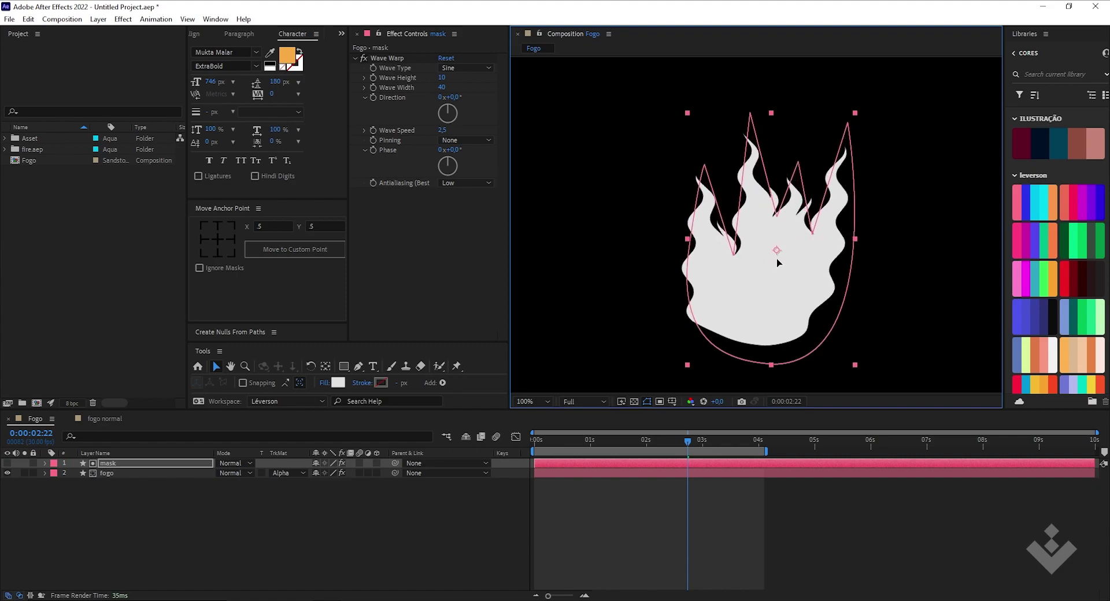
{"action": "left_click_drag", "start_coordinate": [689, 437], "coordinate": [505, 449]}
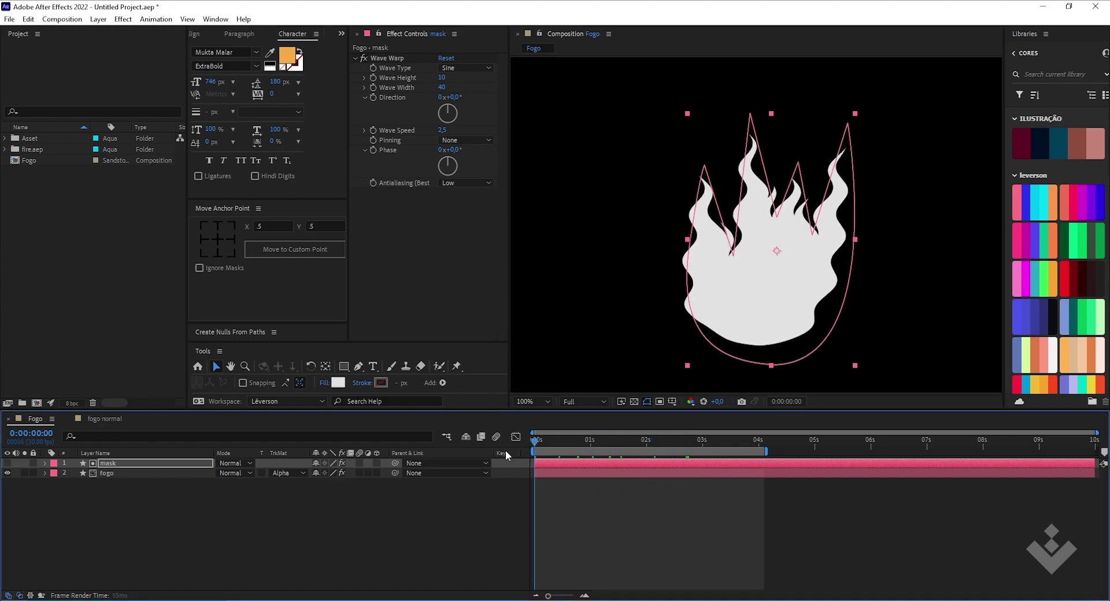
{"action": "key", "text": "space"}
{"action": "key", "text": "space"}
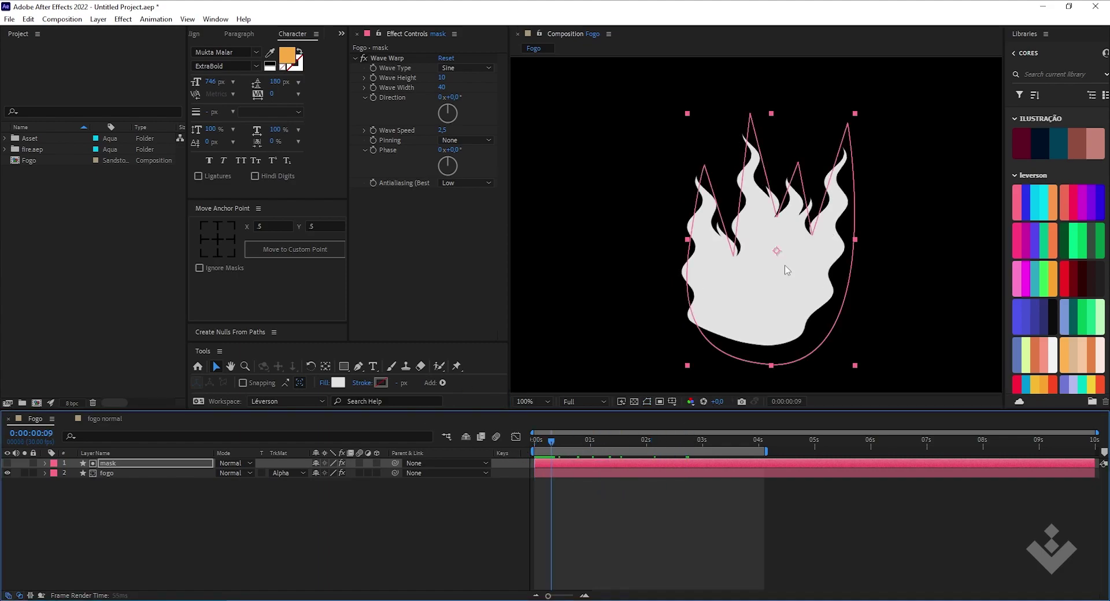
Try a different Wave Width on the fogo layer's Wave Warp, undo the change and deselect the layer.
{"action": "left_click", "coordinate": [126, 474]}
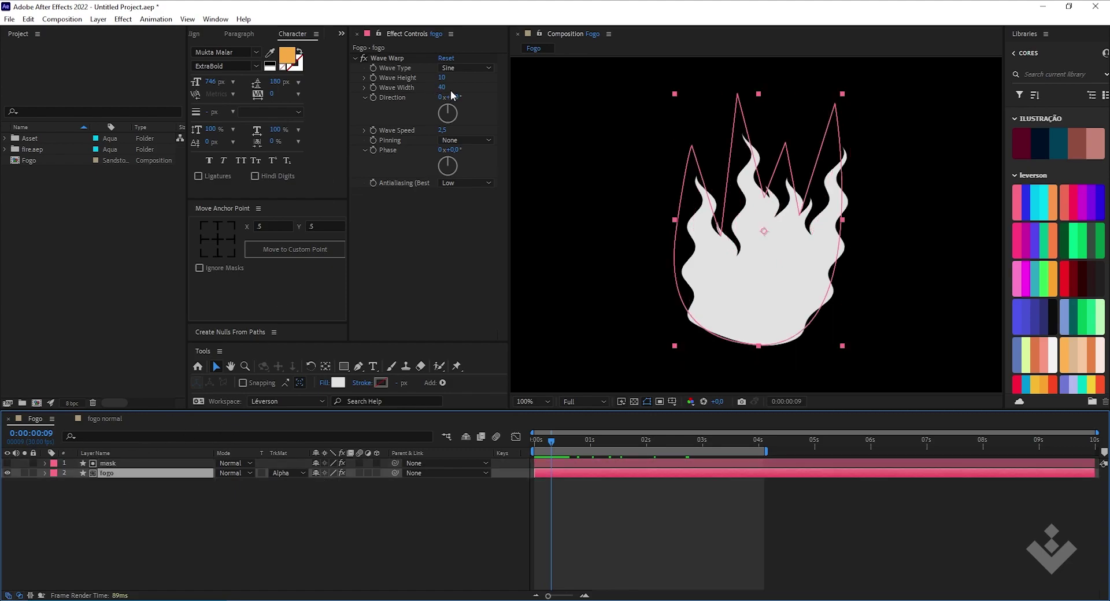
{"action": "left_click", "coordinate": [412, 83]}
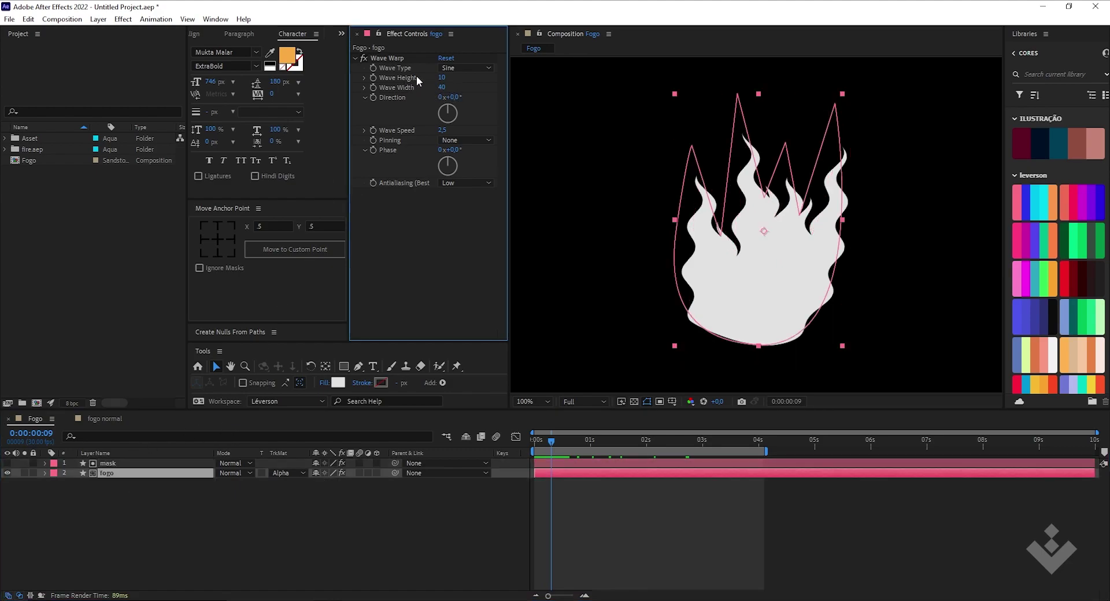
{"action": "left_click_drag", "start_coordinate": [442, 86], "coordinate": [531, 88]}
{"action": "key", "text": "ctrl+z"}
{"action": "left_click", "coordinate": [182, 505]}
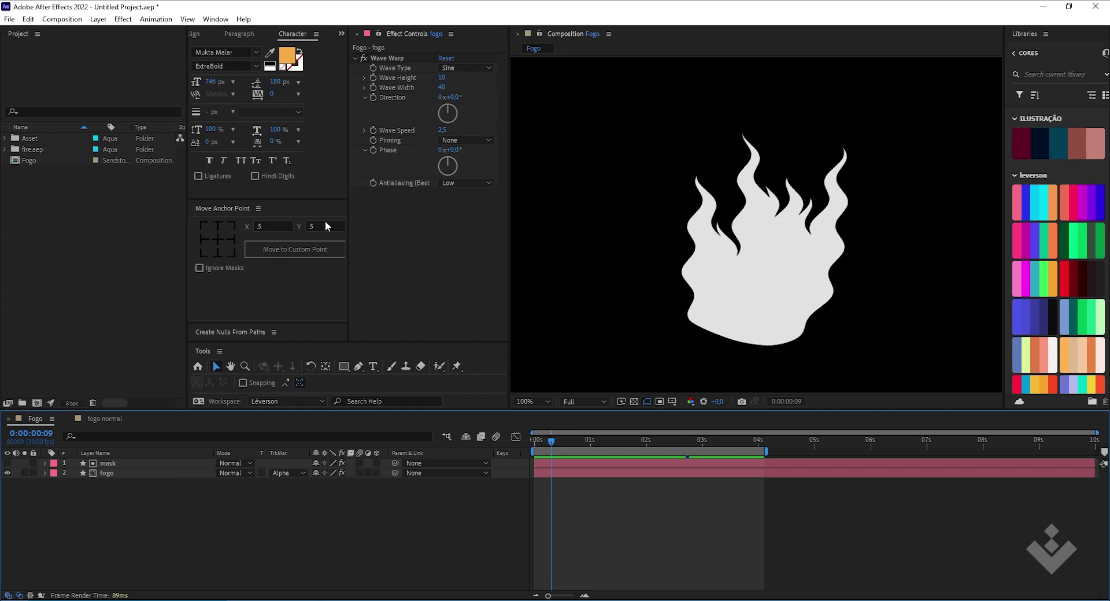
Set the mask layer's Wave Warp type to Circle and scrub through the animation.
{"action": "left_click", "coordinate": [141, 465]}
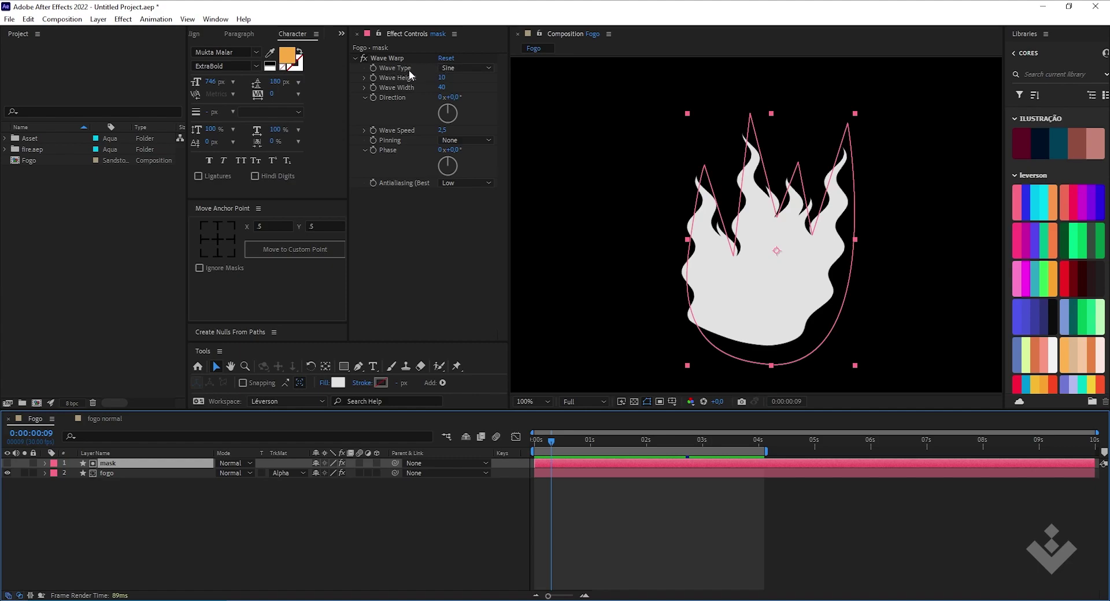
{"action": "left_click", "coordinate": [467, 69]}
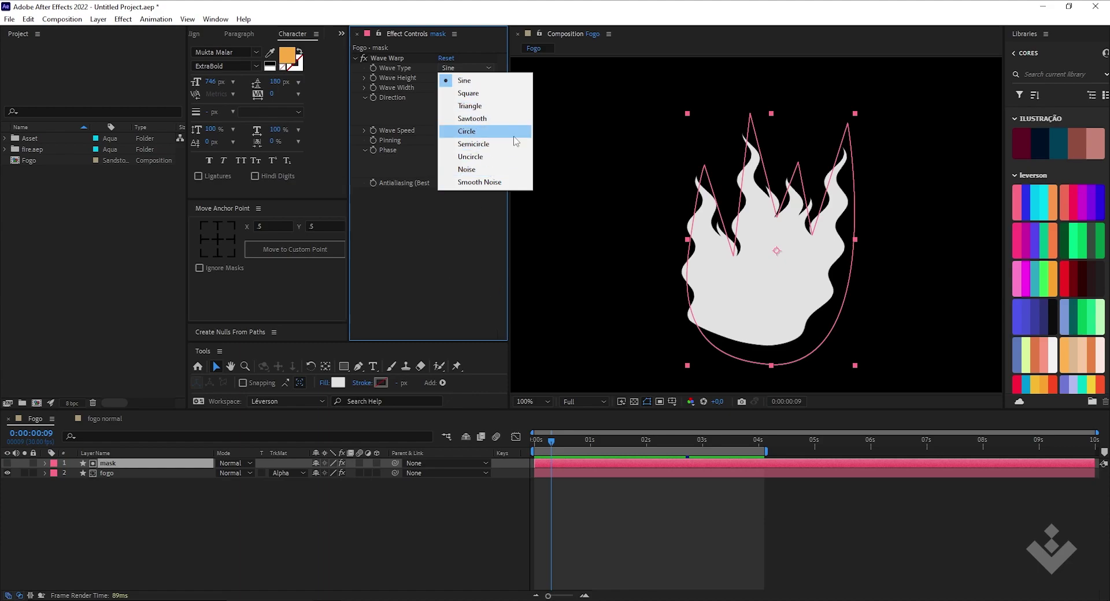
{"action": "left_click", "coordinate": [147, 503]}
{"action": "left_click", "coordinate": [154, 466]}
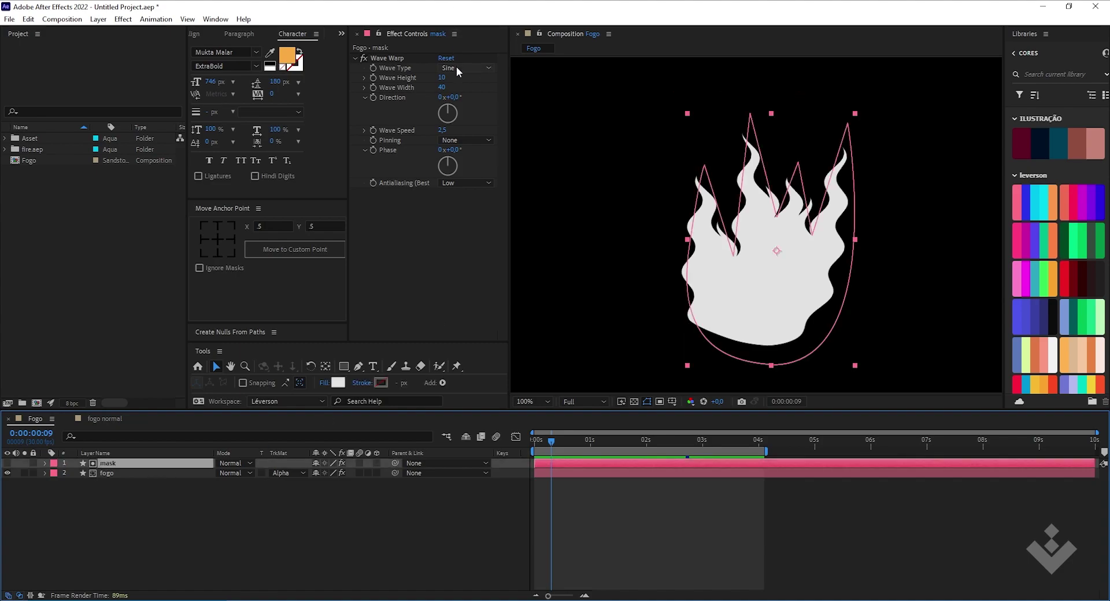
{"action": "left_click", "coordinate": [484, 69]}
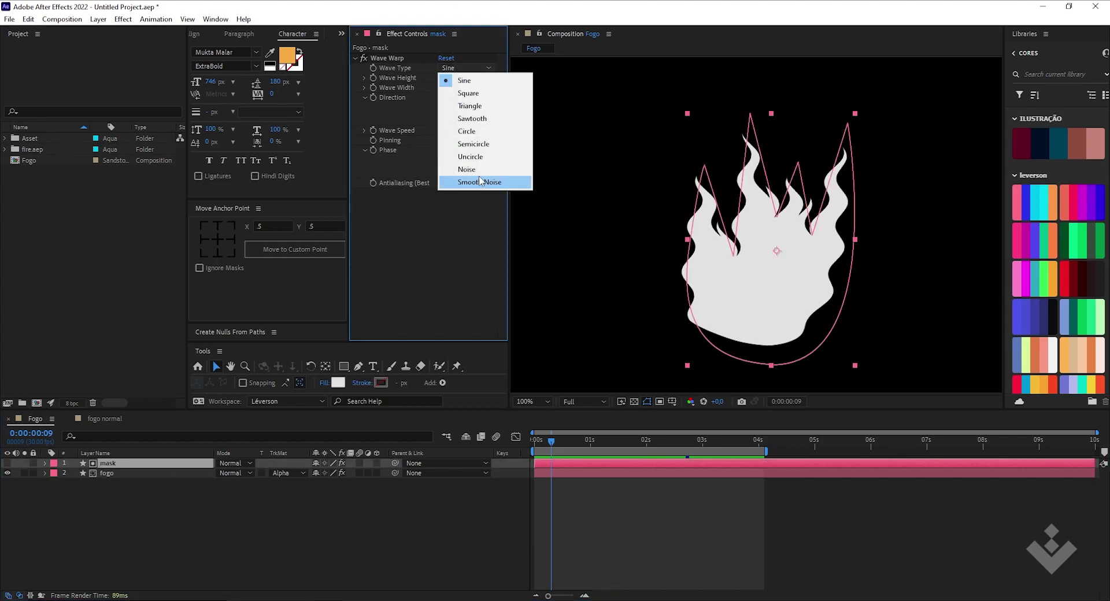
{"action": "left_click", "coordinate": [487, 130]}
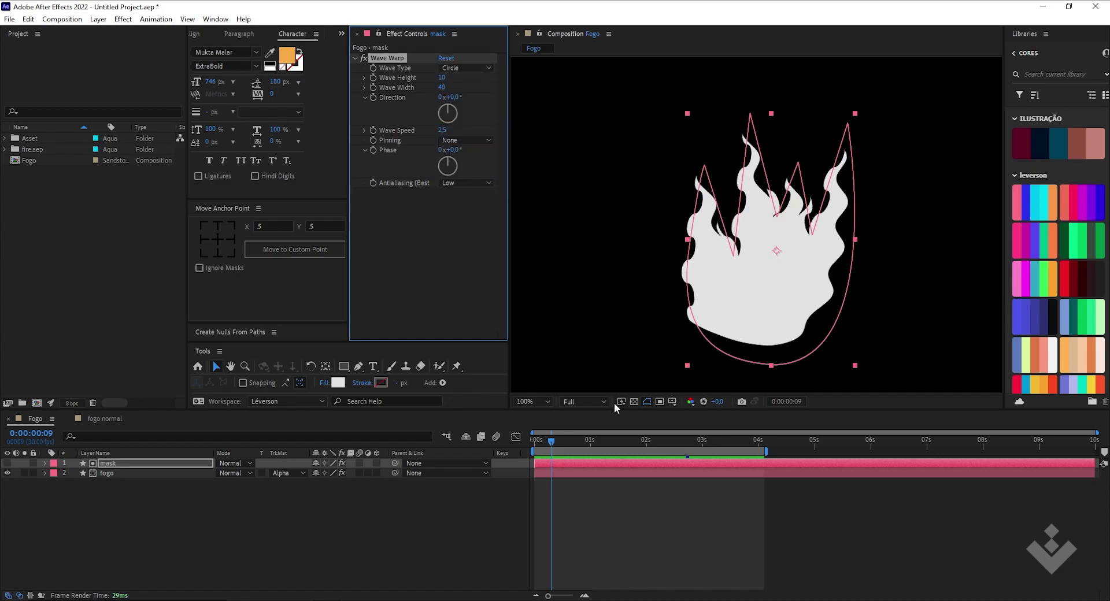
{"action": "left_click", "coordinate": [556, 442]}
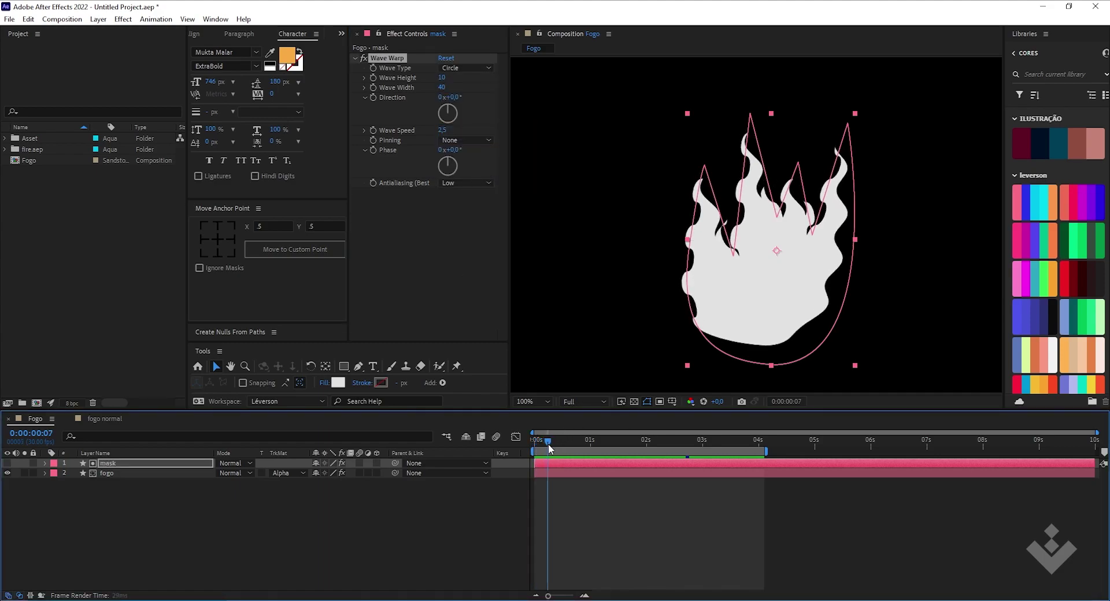
{"action": "left_click_drag", "start_coordinate": [555, 443], "coordinate": [587, 444]}
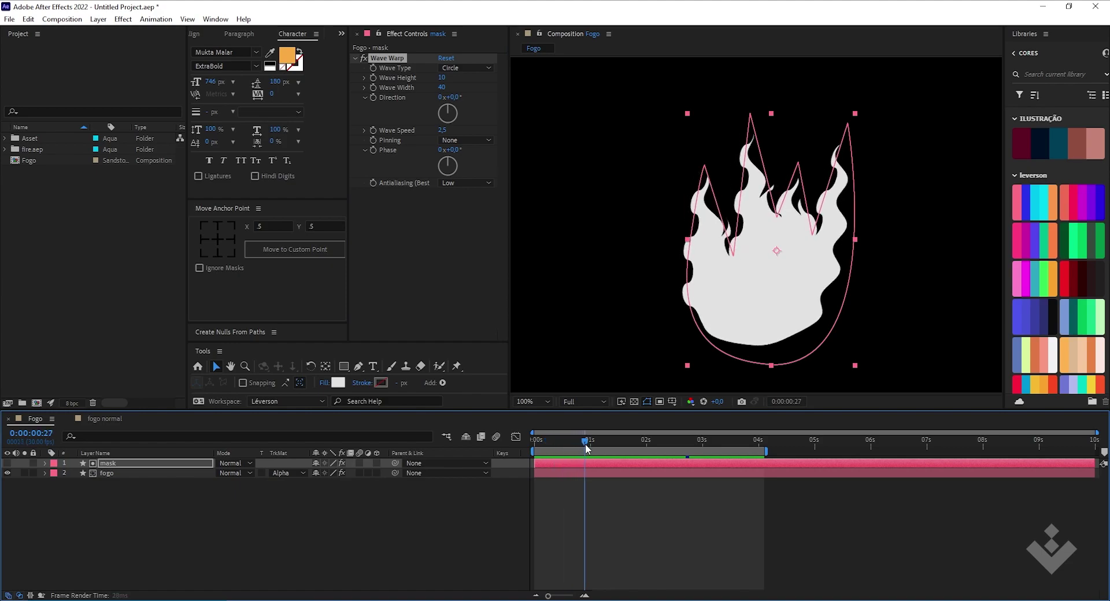
Compare the flame with the mask's Wave Warp switched off and on, and with the Sine and Circle wave types.
{"action": "left_click", "coordinate": [364, 58]}
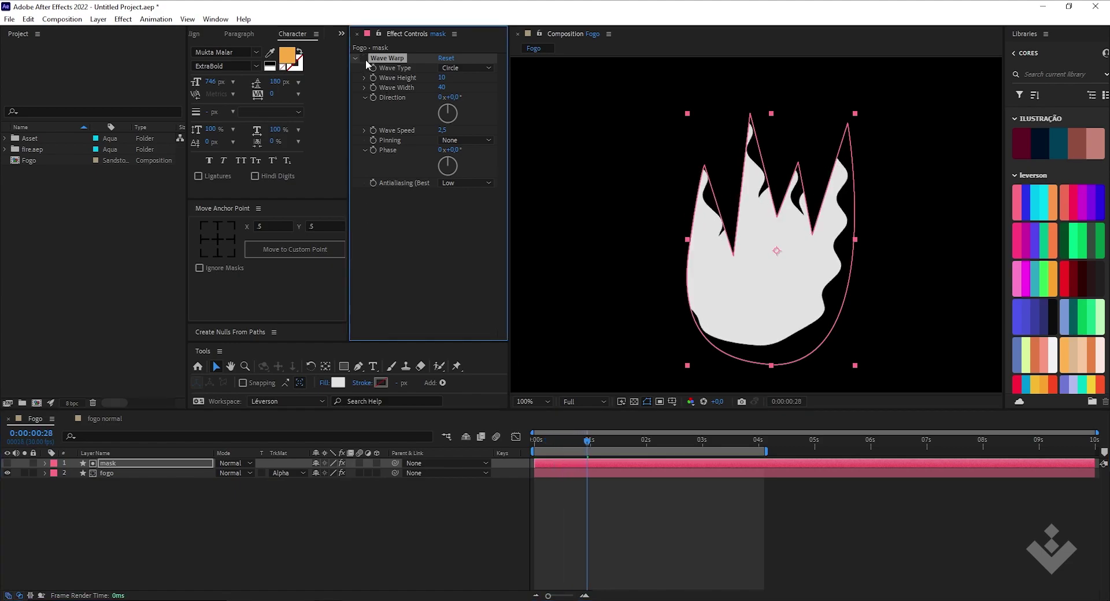
{"action": "left_click", "coordinate": [364, 59]}
{"action": "left_click", "coordinate": [466, 68]}
{"action": "left_click", "coordinate": [452, 81]}
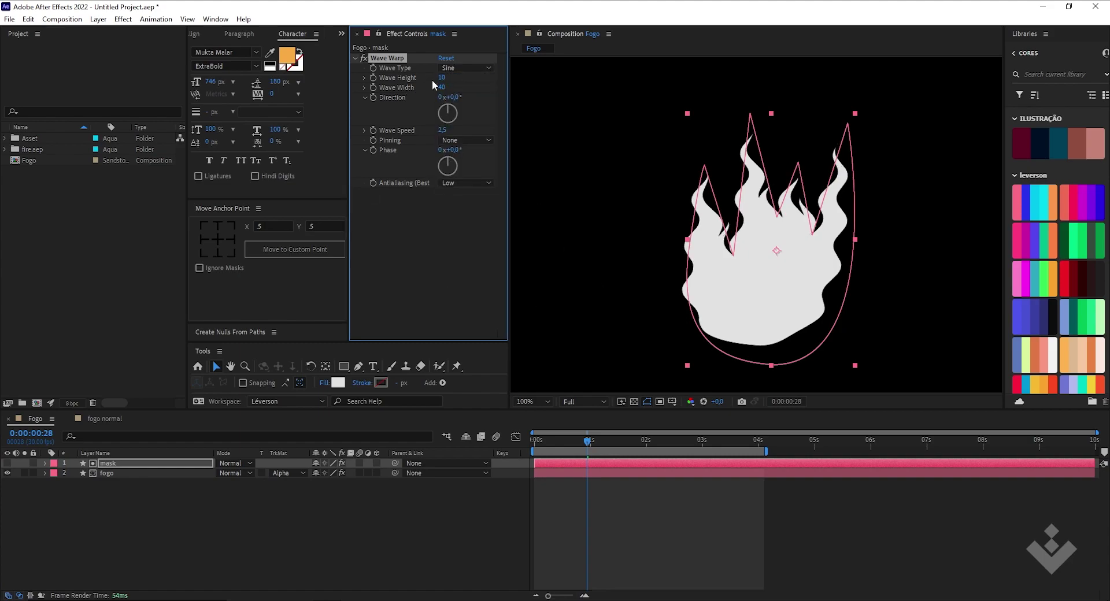
{"action": "left_click", "coordinate": [465, 69]}
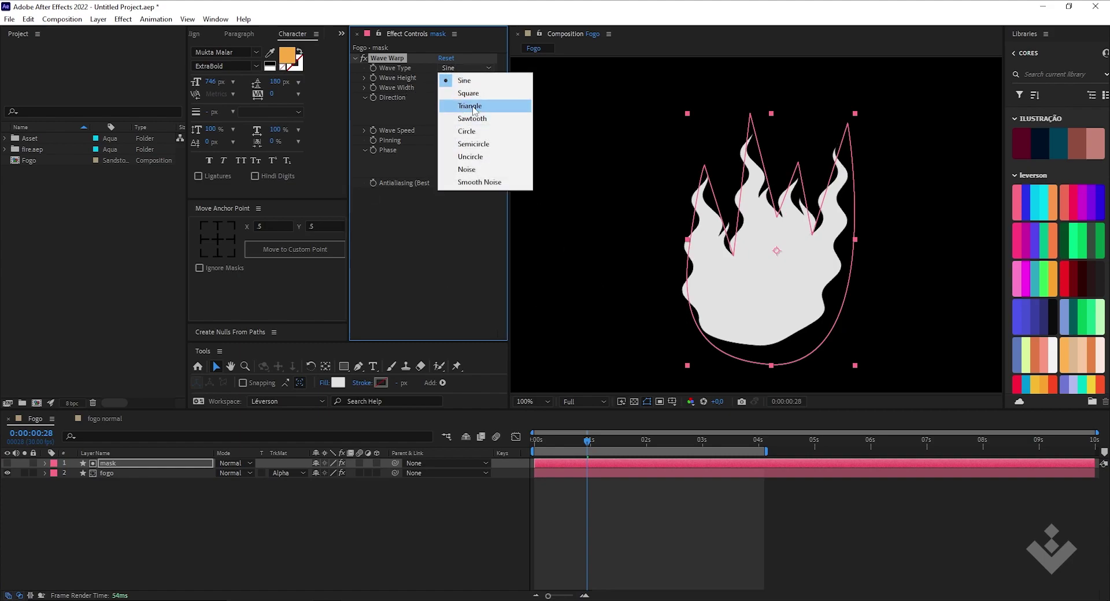
{"action": "left_click", "coordinate": [468, 131]}
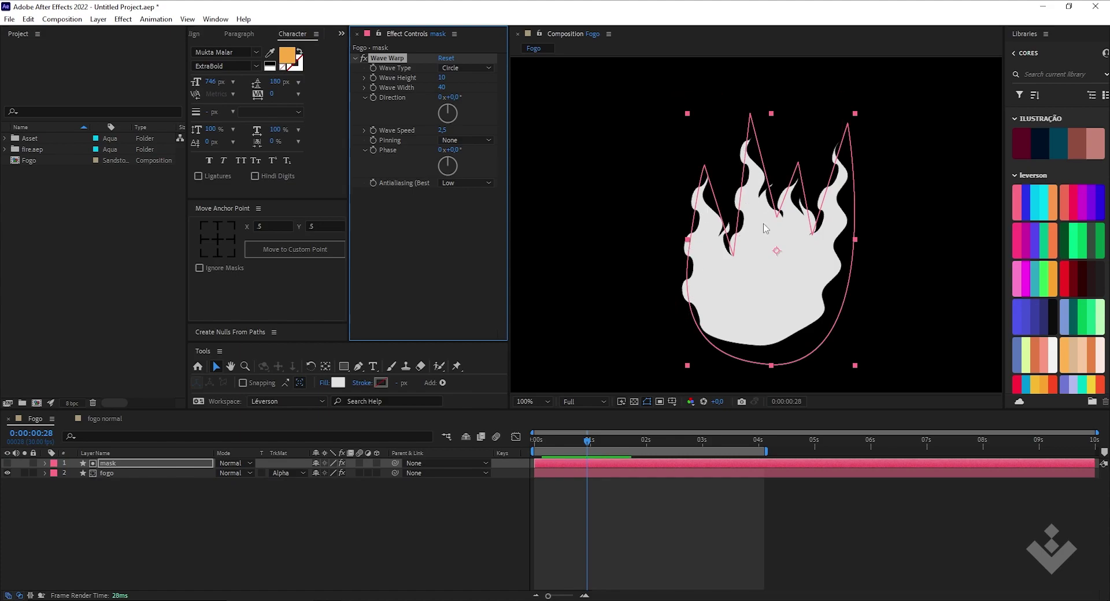
Set the fogo layer's Wave Width to 59 and preview the flame from the start.
{"action": "left_click_drag", "start_coordinate": [589, 446], "coordinate": [467, 444]}
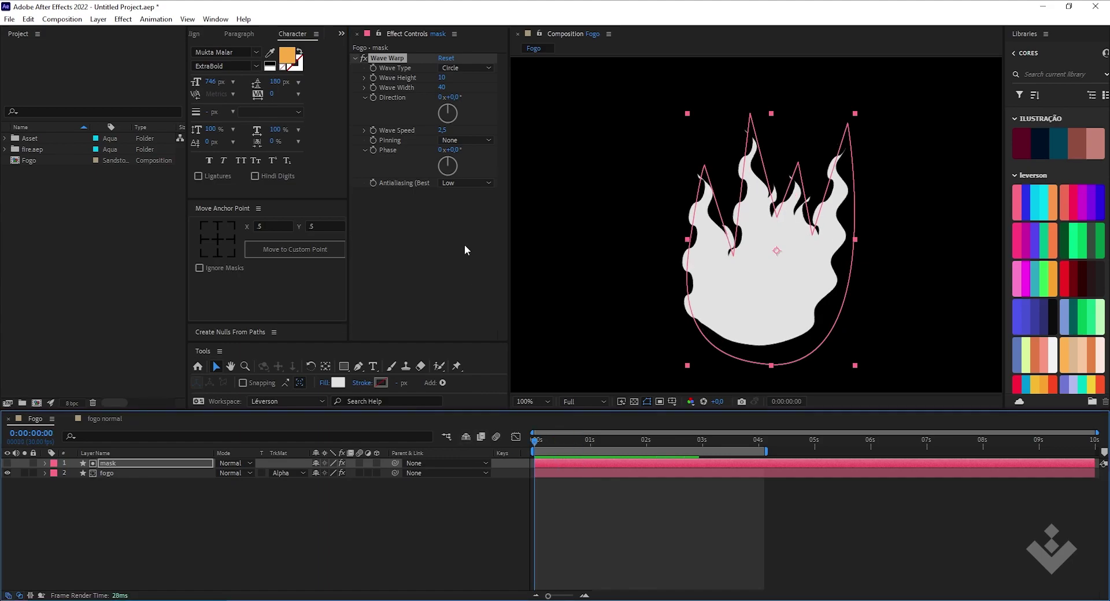
{"action": "left_click", "coordinate": [129, 474]}
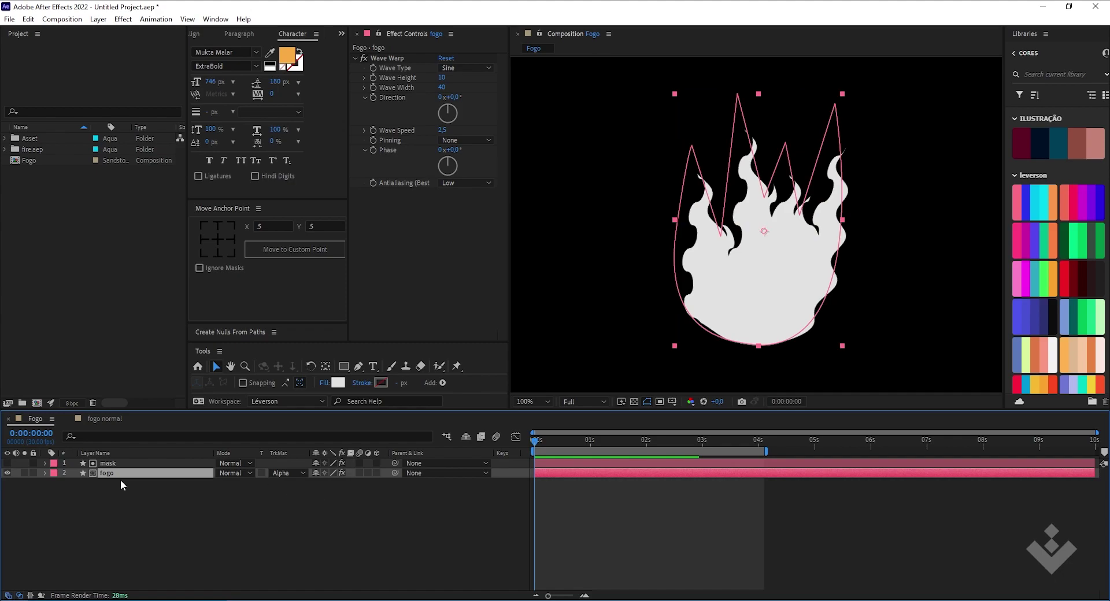
{"action": "left_click_drag", "start_coordinate": [442, 90], "coordinate": [560, 97]}
{"action": "key", "text": "space"}
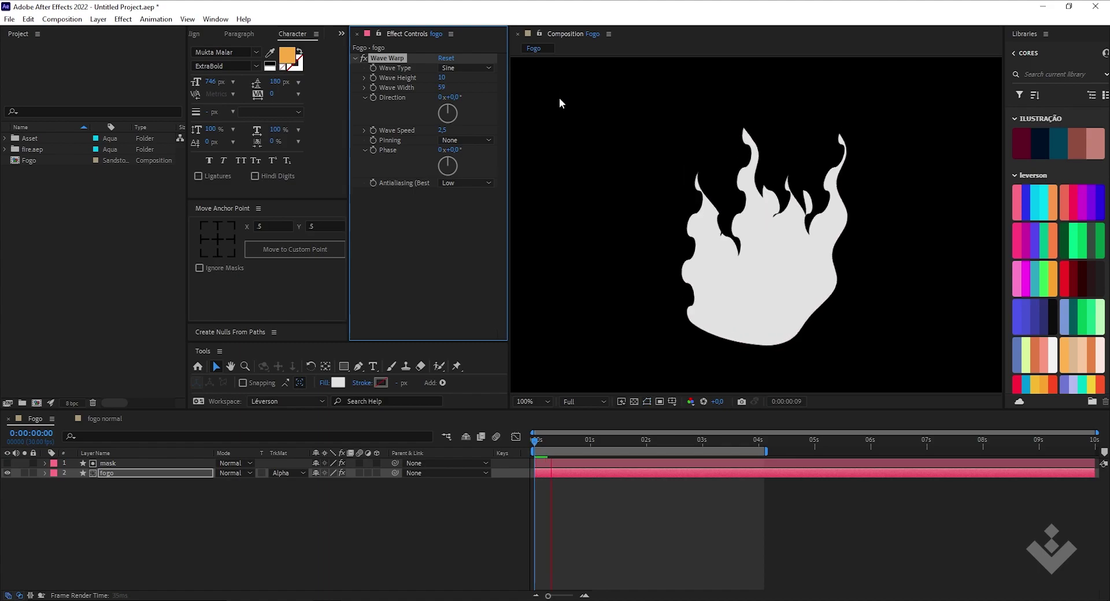
{"action": "key", "text": "space"}
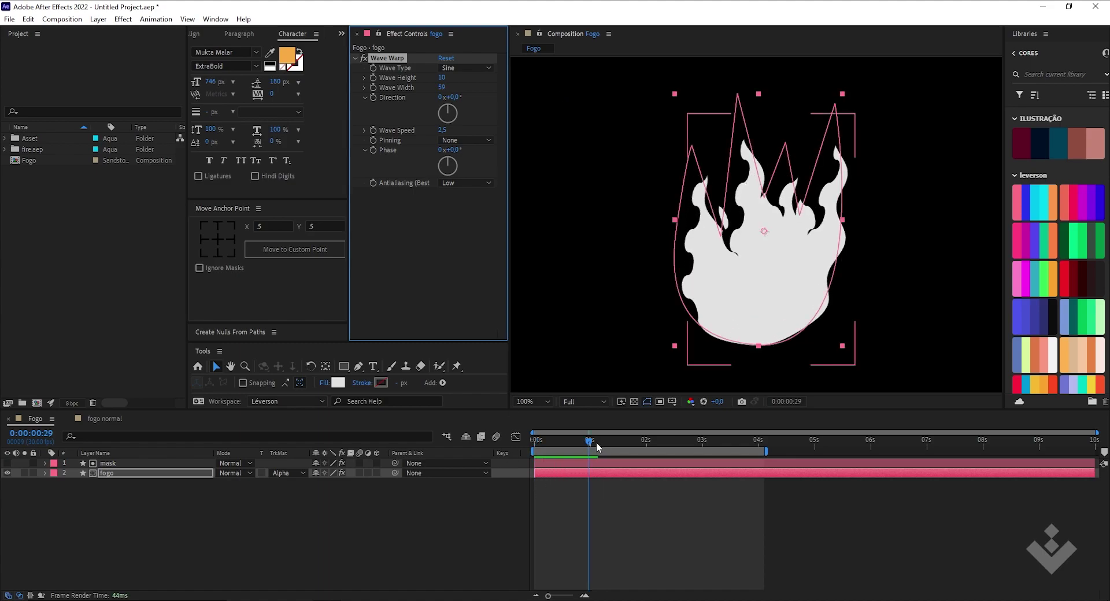
Hide the mask and shape path outlines in the composition view and play back the animation.
{"action": "mouse_move", "coordinate": [584, 442]}
{"action": "left_mouse_down"}
{"action": "mouse_move", "coordinate": [567, 442]}
{"action": "mouse_move", "coordinate": [579, 444]}
{"action": "left_mouse_up"}
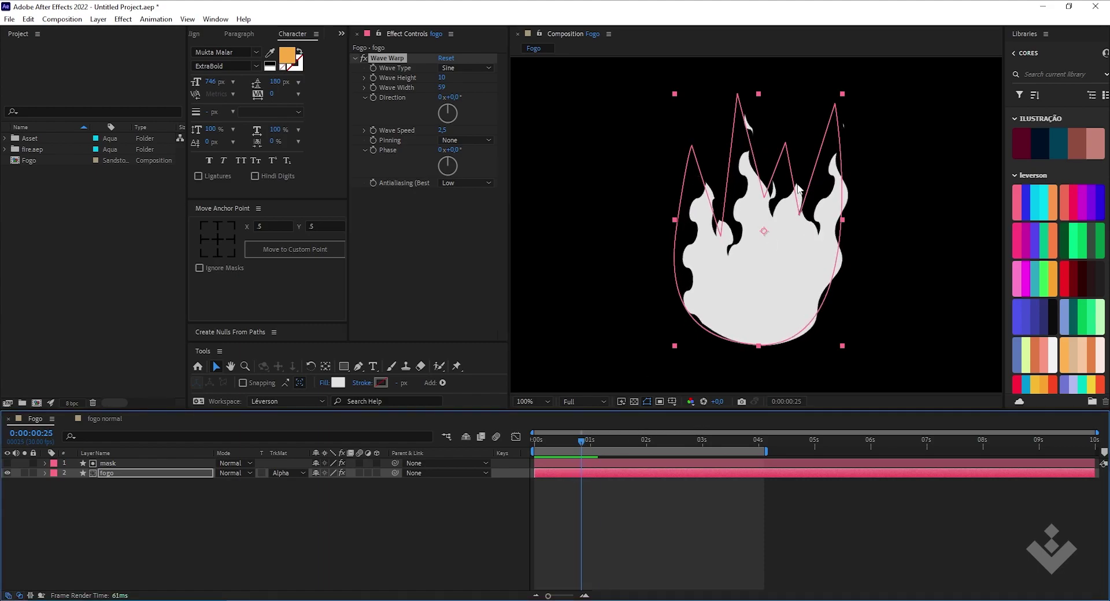
{"action": "left_click", "coordinate": [647, 401]}
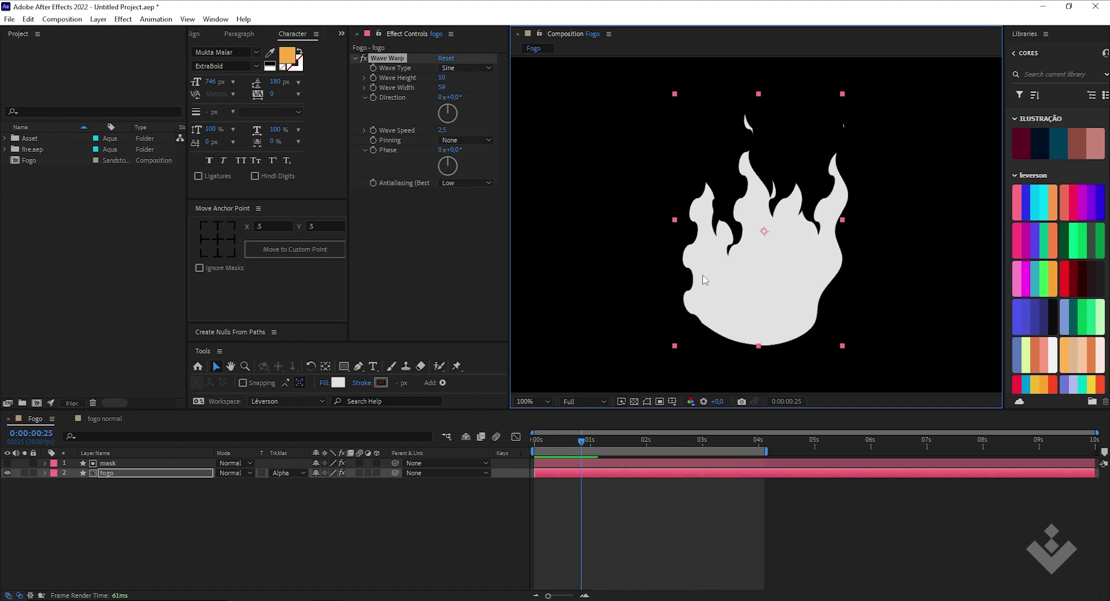
{"action": "key", "text": "space"}
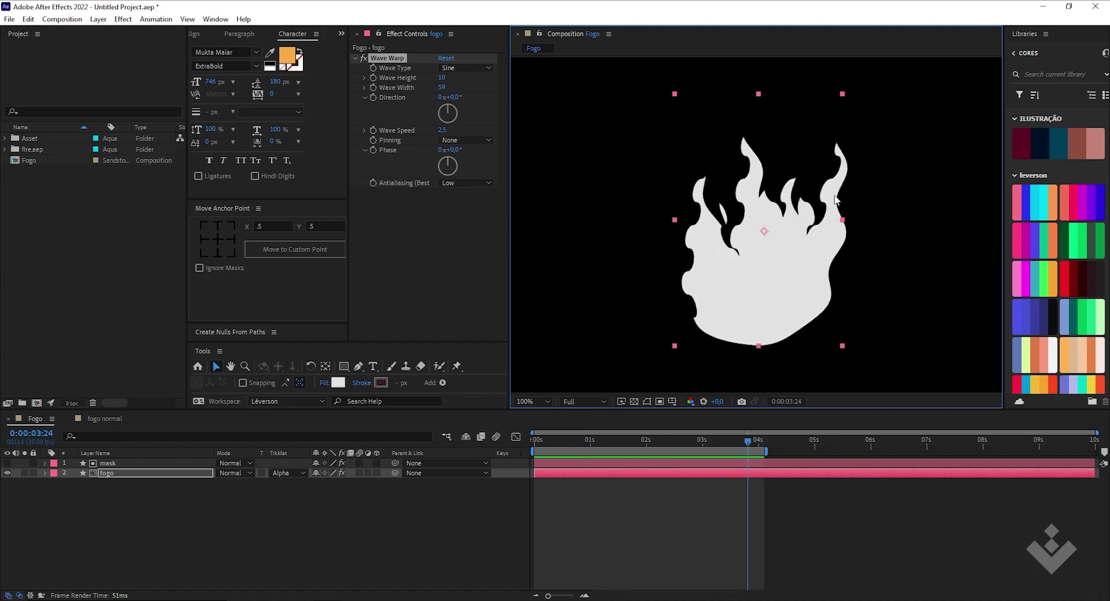
{"action": "key", "text": "space"}
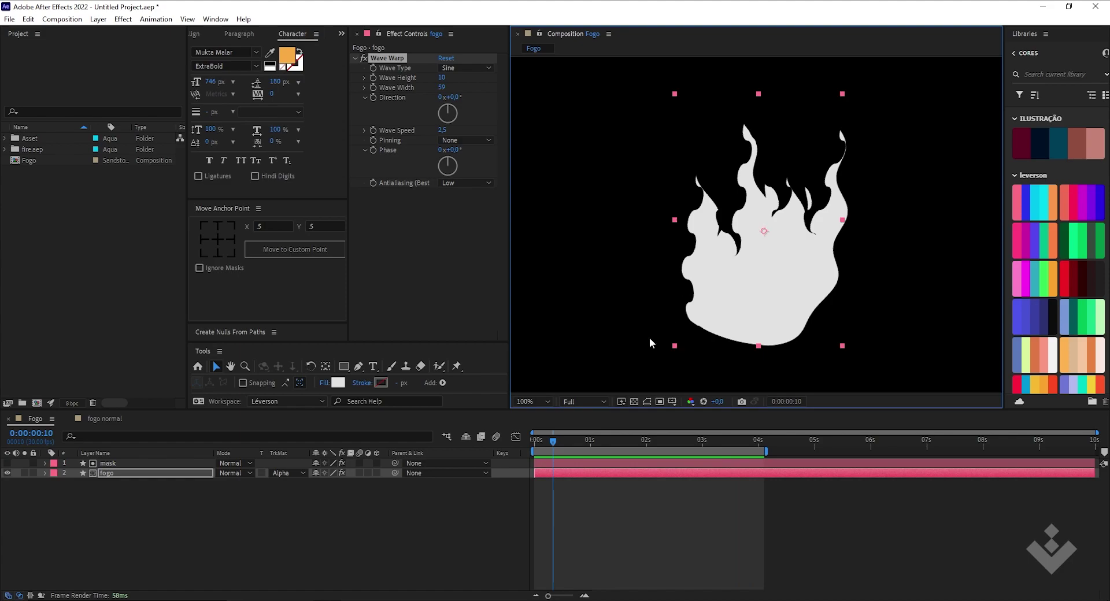
Try a Wave Width of 46 with a preview and a much larger Wave Height on the fogo layer.
{"action": "left_click_drag", "start_coordinate": [441, 87], "coordinate": [377, 97]}
{"action": "key", "text": "space"}
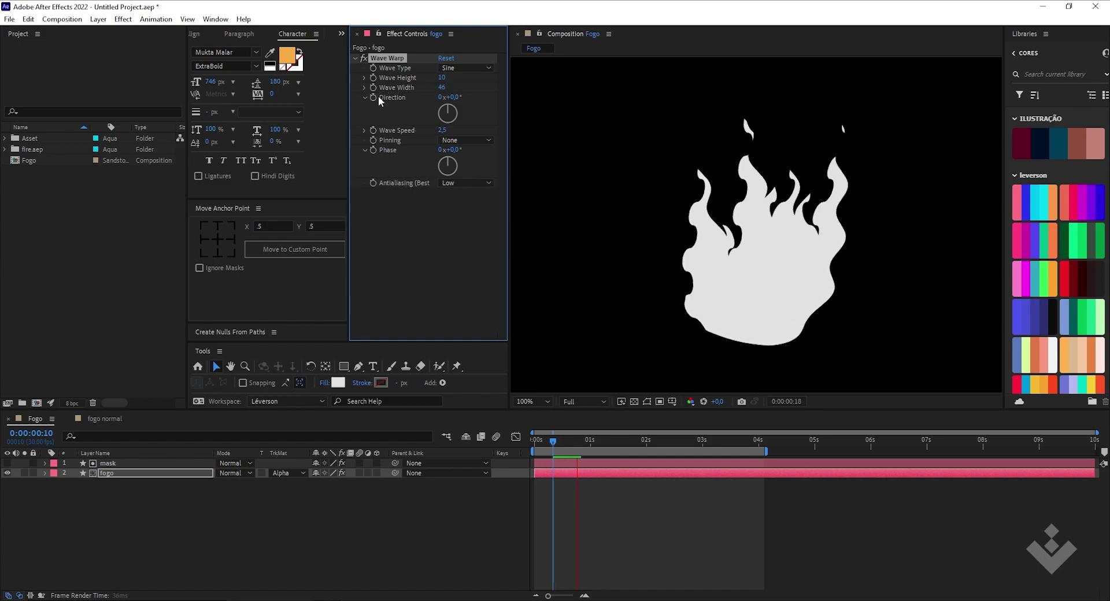
{"action": "key", "text": "space"}
{"action": "mouse_move", "coordinate": [442, 87]}
{"action": "left_mouse_down"}
{"action": "mouse_move", "coordinate": [499, 93]}
{"action": "mouse_move", "coordinate": [448, 94]}
{"action": "left_mouse_up"}
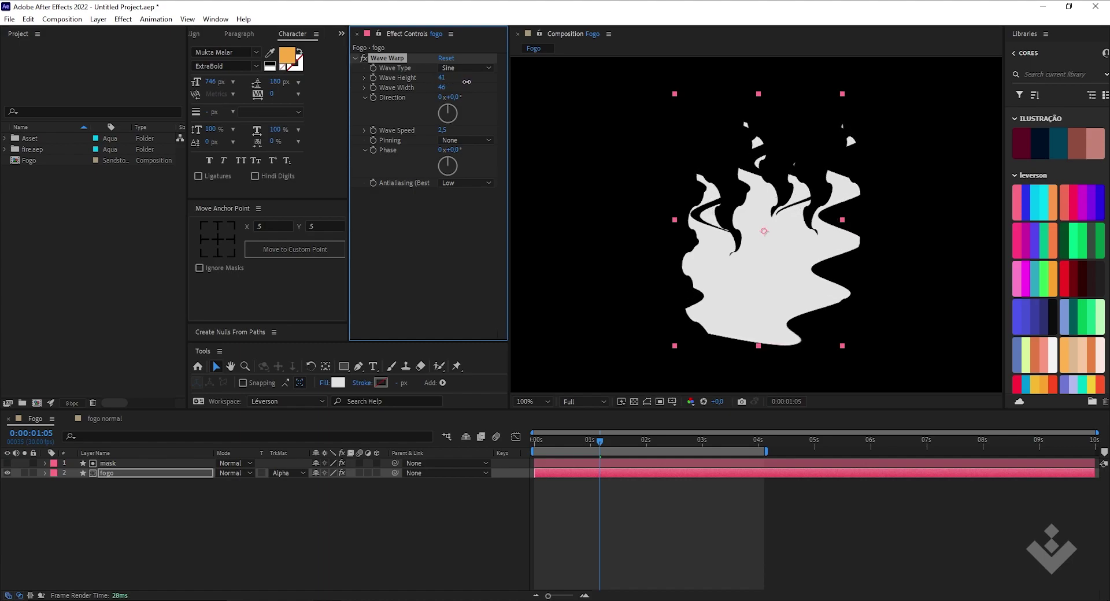
{"action": "left_click_drag", "start_coordinate": [469, 83], "coordinate": [581, 84]}
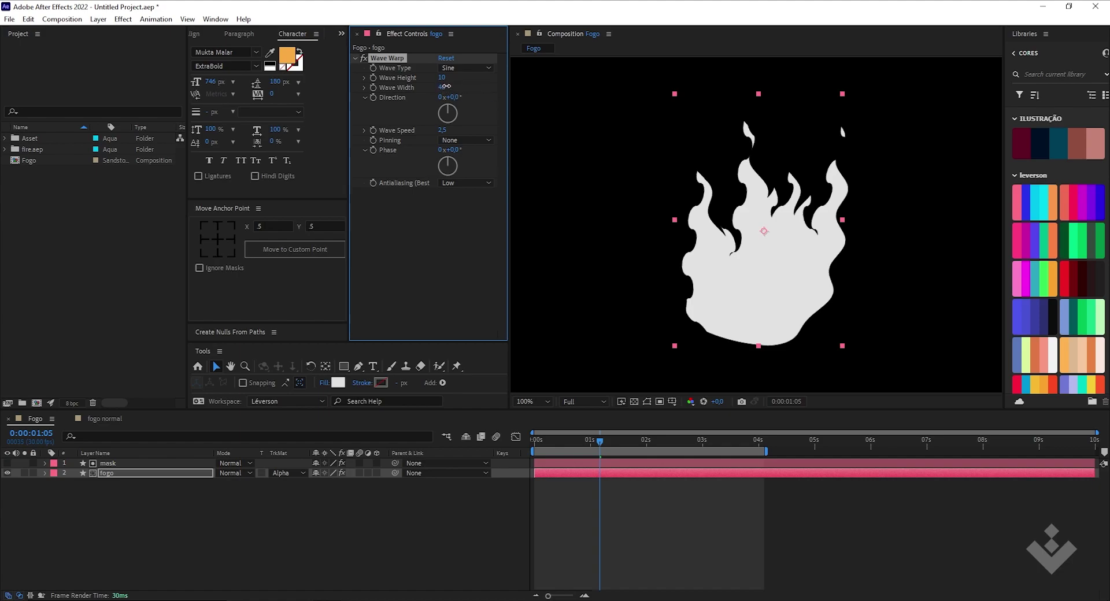
Set the fogo layer's Wave Width to 49 and preview the flame animation.
{"action": "left_click_drag", "start_coordinate": [455, 87], "coordinate": [477, 109]}
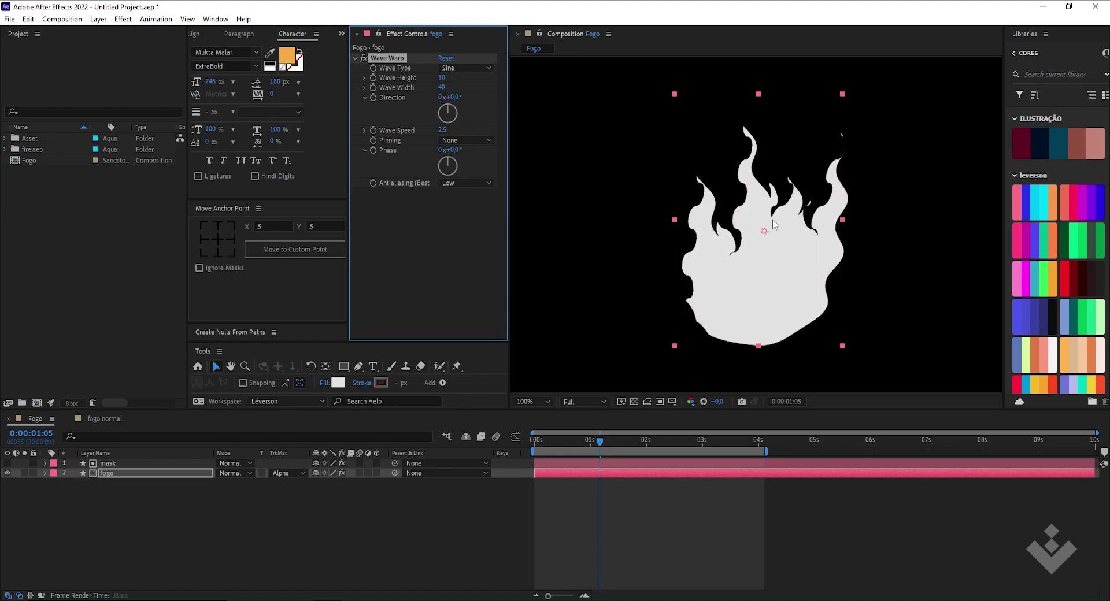
{"action": "left_click", "coordinate": [537, 226]}
{"action": "key", "text": "space"}
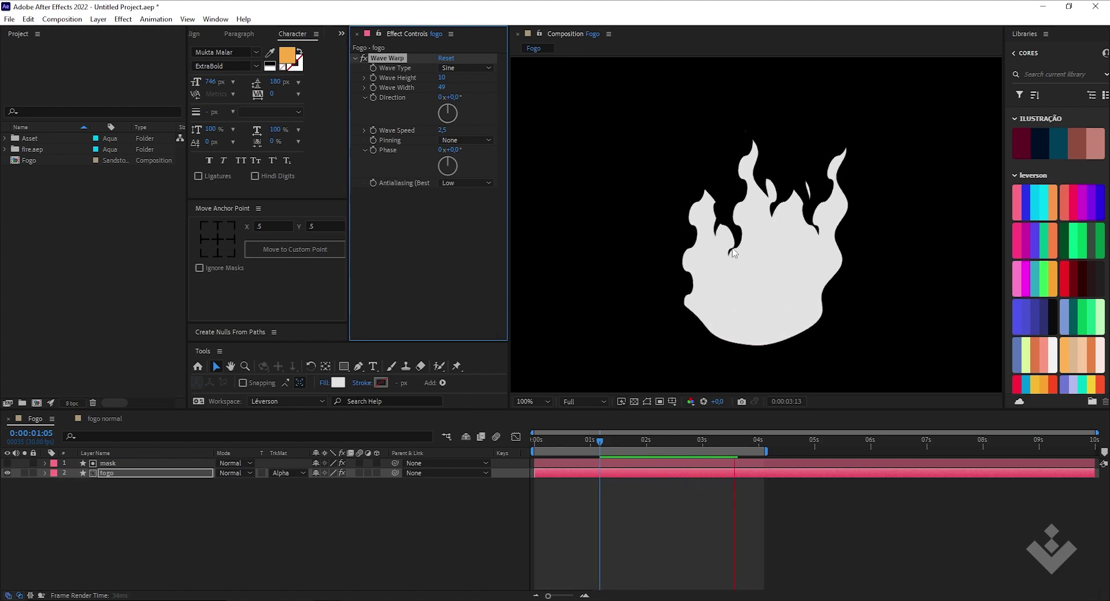
Set the fogo layer's Wave Speed to 3 and preview the flame animation.
{"action": "key", "text": "space"}
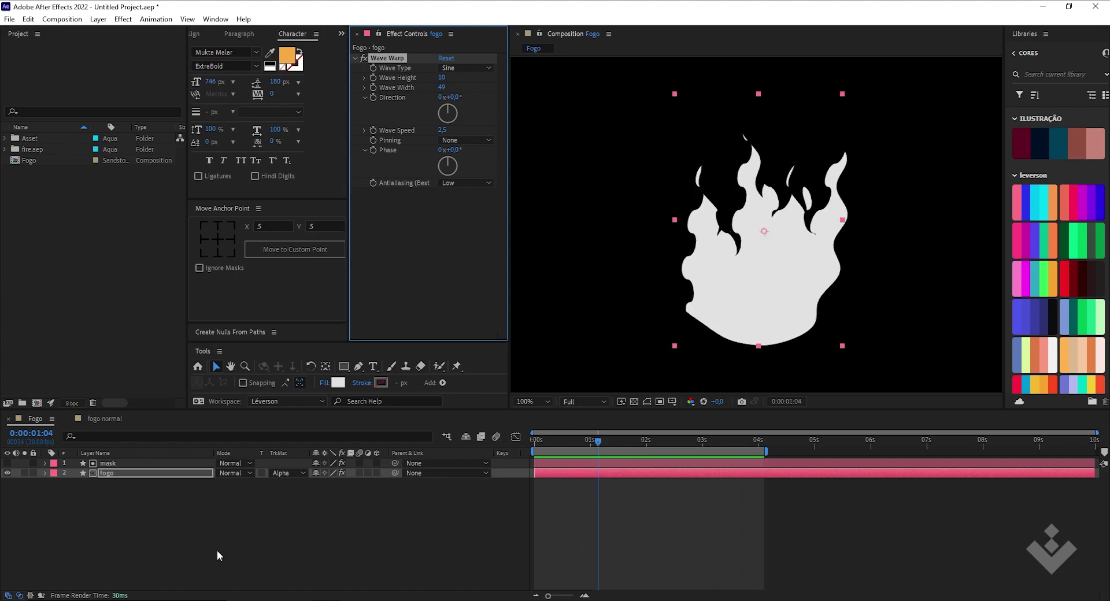
{"action": "left_click", "coordinate": [217, 551]}
{"action": "left_click", "coordinate": [126, 473]}
{"action": "left_click", "coordinate": [444, 130]}
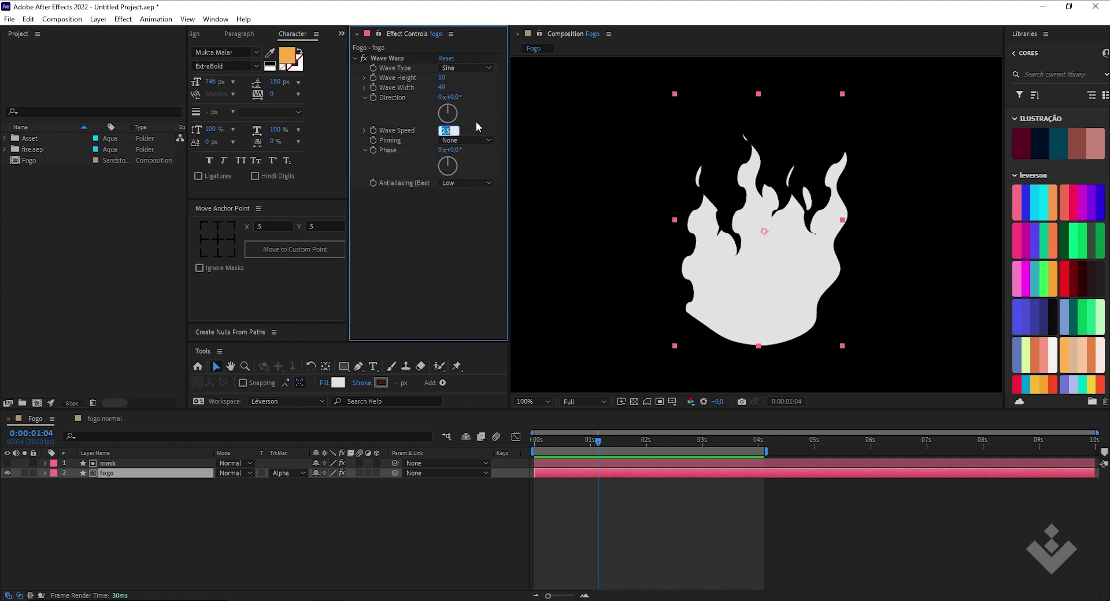
{"action": "key", "text": "space"}
{"action": "key", "text": "space"}
{"action": "key", "text": "space"}
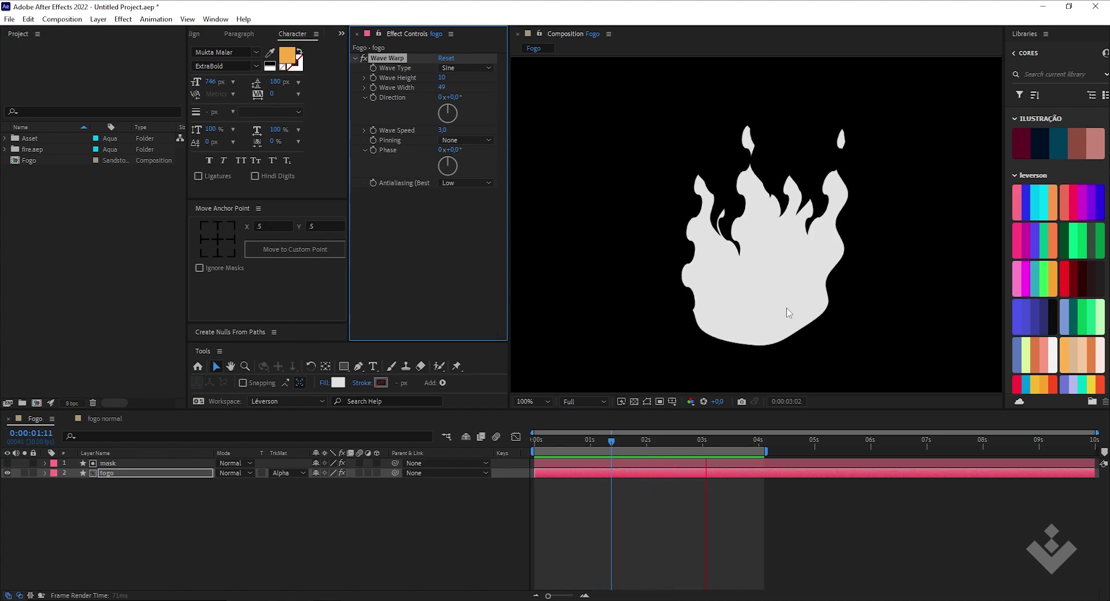
Try a Wave Width of 49 on the mask layer and play back the animation.
{"action": "left_click", "coordinate": [134, 527]}
{"action": "left_click", "coordinate": [131, 474]}
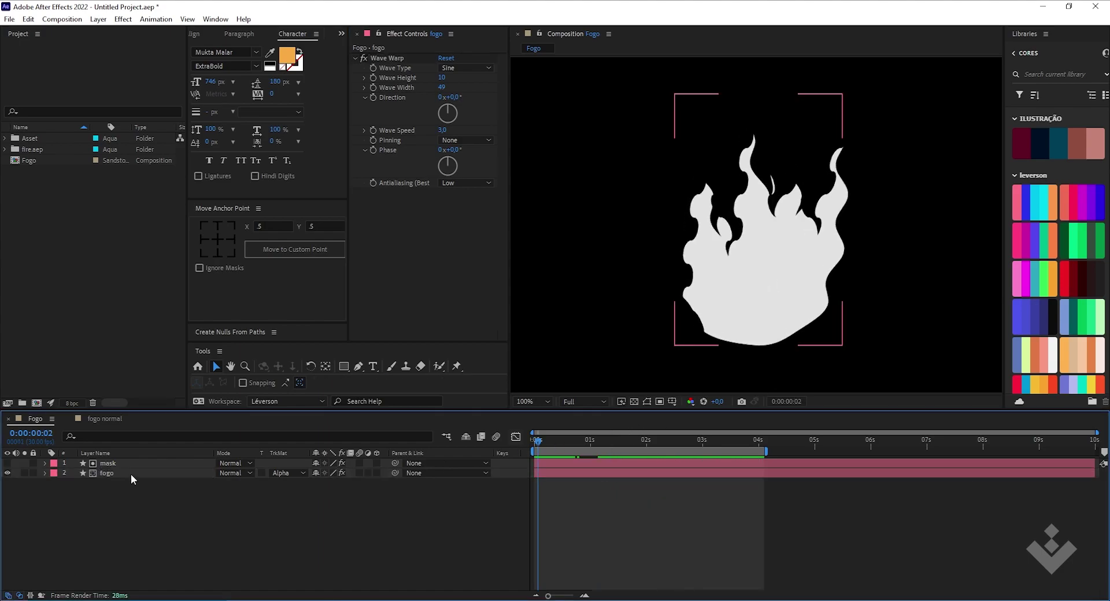
{"action": "left_click", "coordinate": [128, 464]}
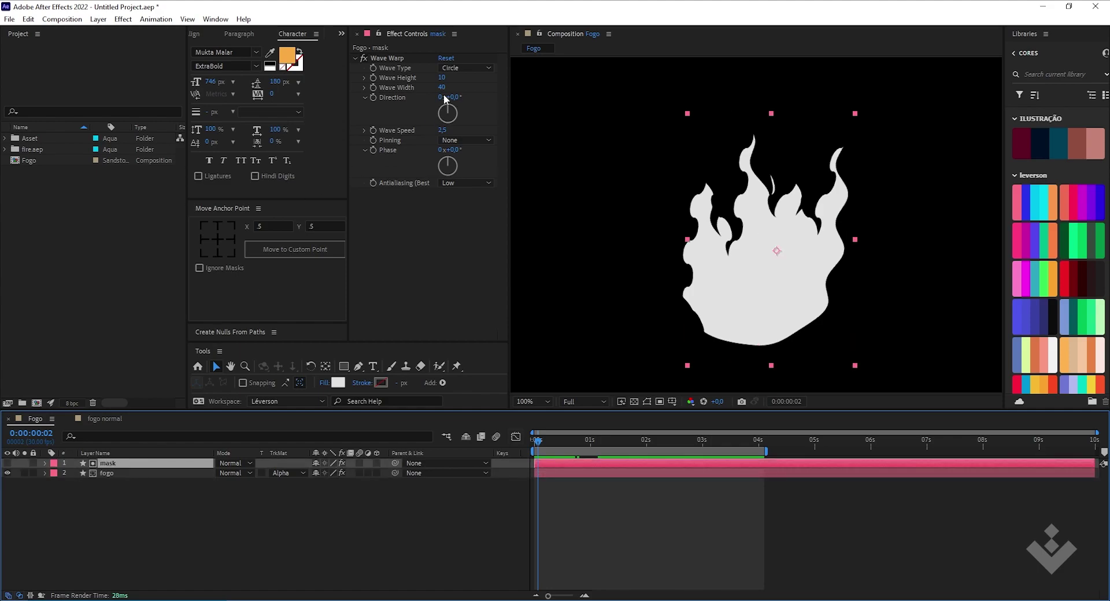
{"action": "left_click_drag", "start_coordinate": [441, 87], "coordinate": [510, 105]}
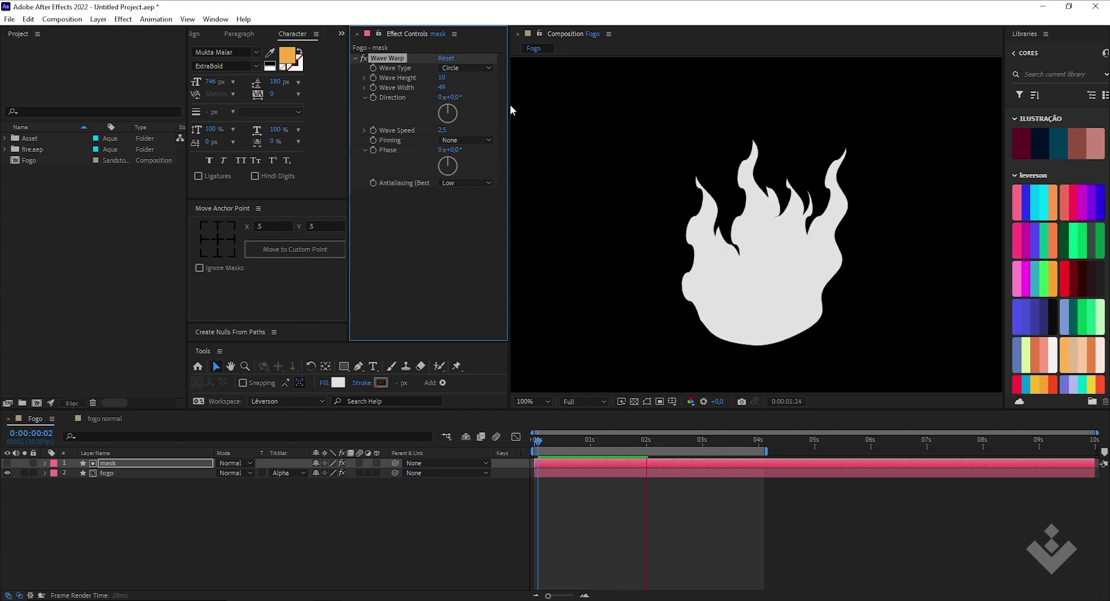
Scale the fogo layer slightly narrower in the composition view.
{"action": "left_click", "coordinate": [719, 339]}
{"action": "left_click", "coordinate": [837, 228]}
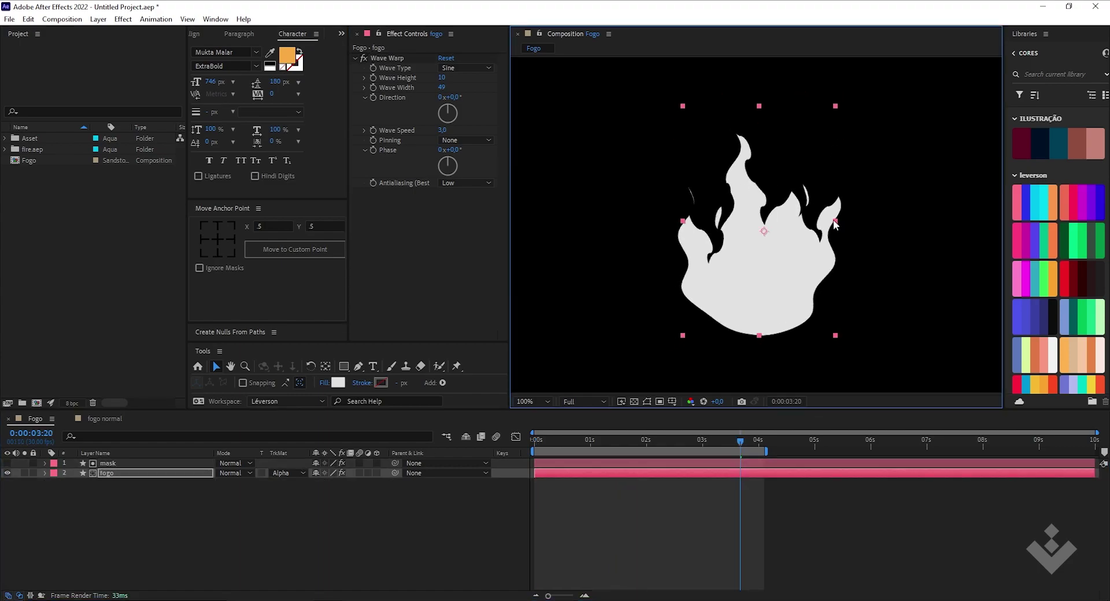
{"action": "left_click_drag", "start_coordinate": [837, 219], "coordinate": [851, 247]}
Set the mask layer's Wave Width to 41 and Wave Speed to 3, and preview the flame.
{"action": "left_click", "coordinate": [167, 464]}
{"action": "key", "text": "space"}
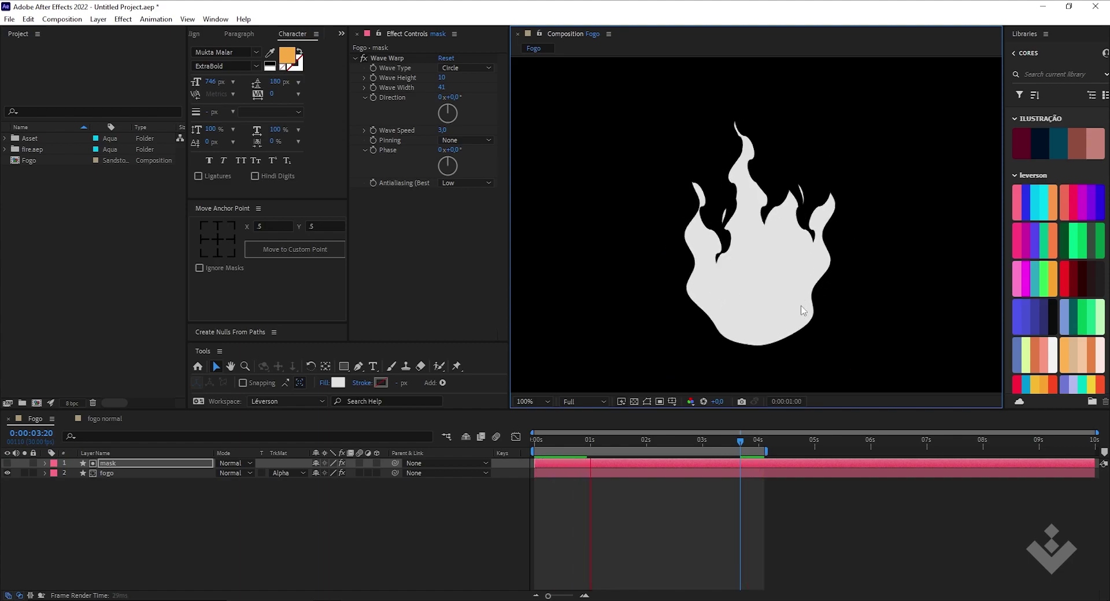
{"action": "key", "text": "space"}
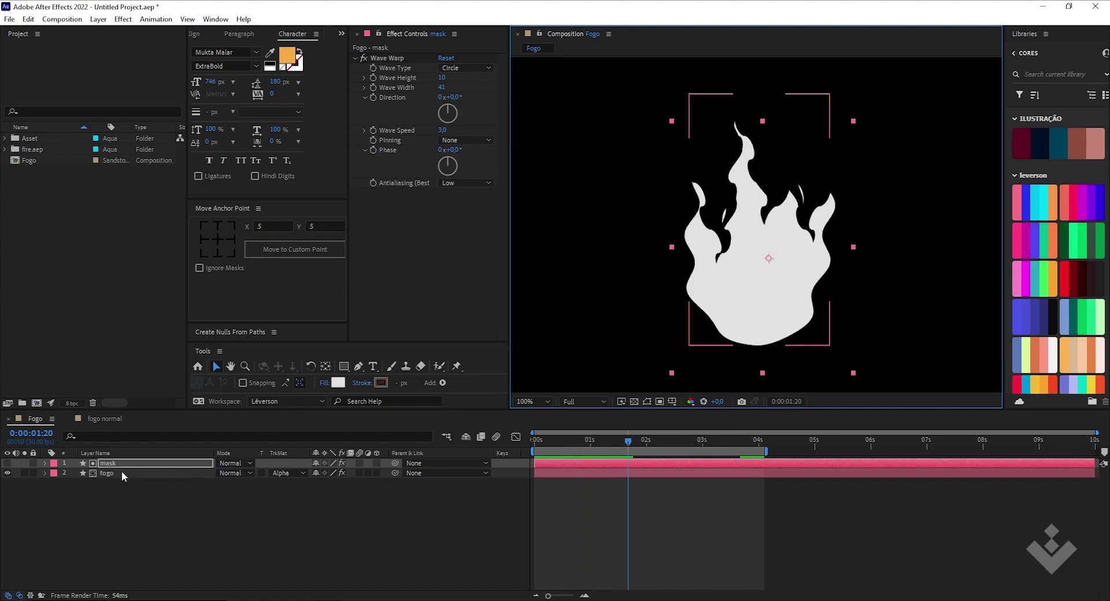
Scale the fogo layer slightly shorter in the composition view and check the flame around 0:00:01:05.
{"action": "left_click", "coordinate": [122, 472], "text": "shift"}
{"action": "mouse_move", "coordinate": [760, 93]}
{"action": "left_mouse_down"}
{"action": "mouse_move", "coordinate": [764, 113]}
{"action": "mouse_move", "coordinate": [765, 102]}
{"action": "left_mouse_up"}
{"action": "left_click", "coordinate": [307, 484]}
{"action": "mouse_move", "coordinate": [619, 442]}
{"action": "left_mouse_down"}
{"action": "mouse_move", "coordinate": [554, 445]}
{"action": "mouse_move", "coordinate": [600, 445]}
{"action": "left_mouse_up"}
Set the fogo layer's Wave Width to 66 and preview the animation.
{"action": "left_click", "coordinate": [176, 474]}
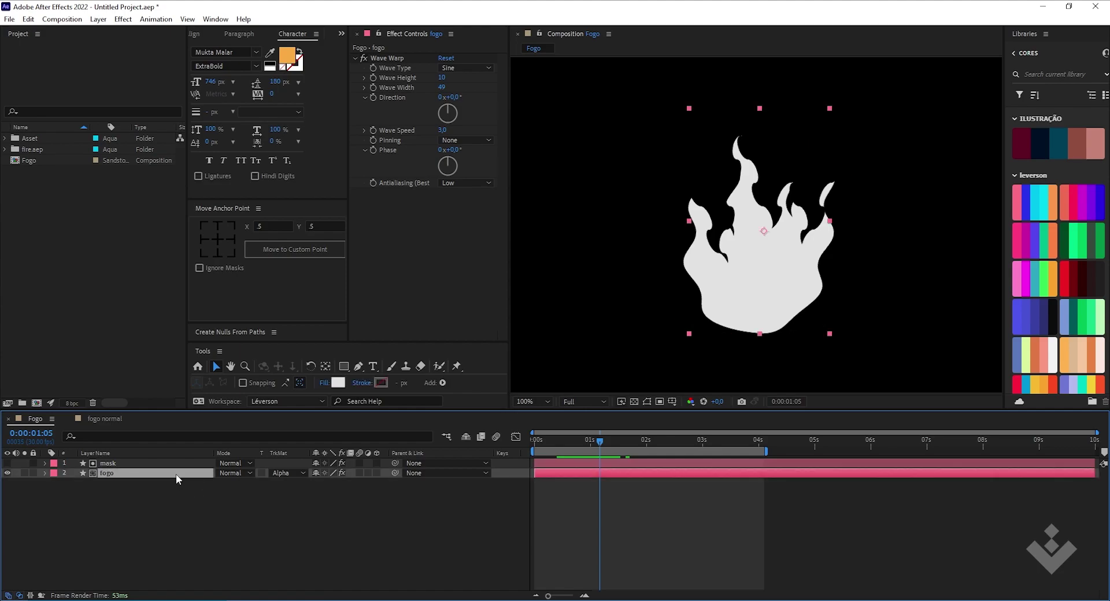
{"action": "left_click_drag", "start_coordinate": [443, 88], "coordinate": [543, 91]}
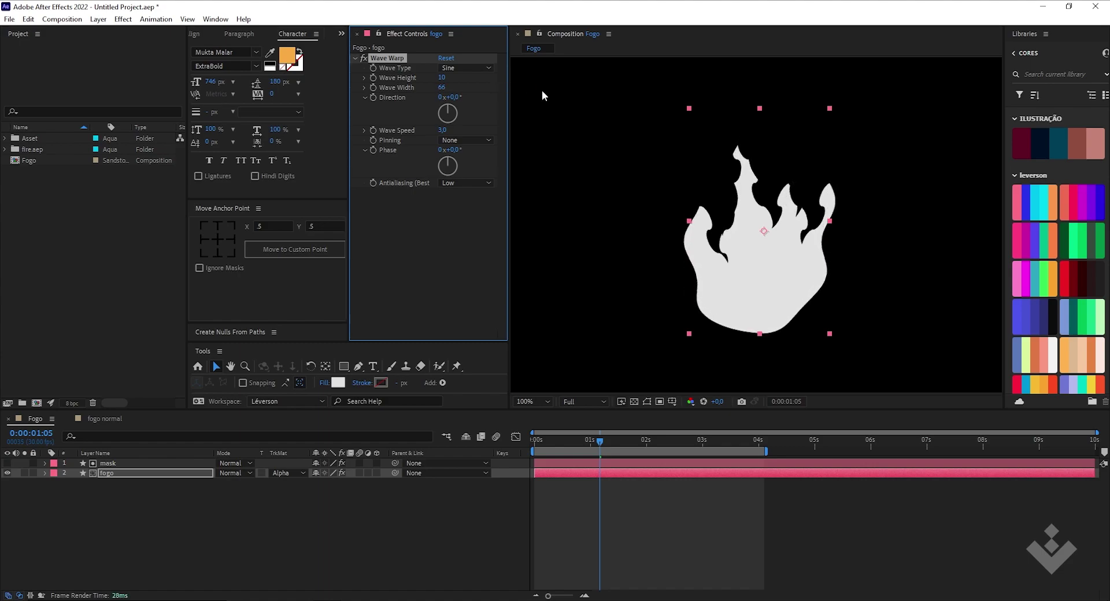
{"action": "key", "text": "space"}
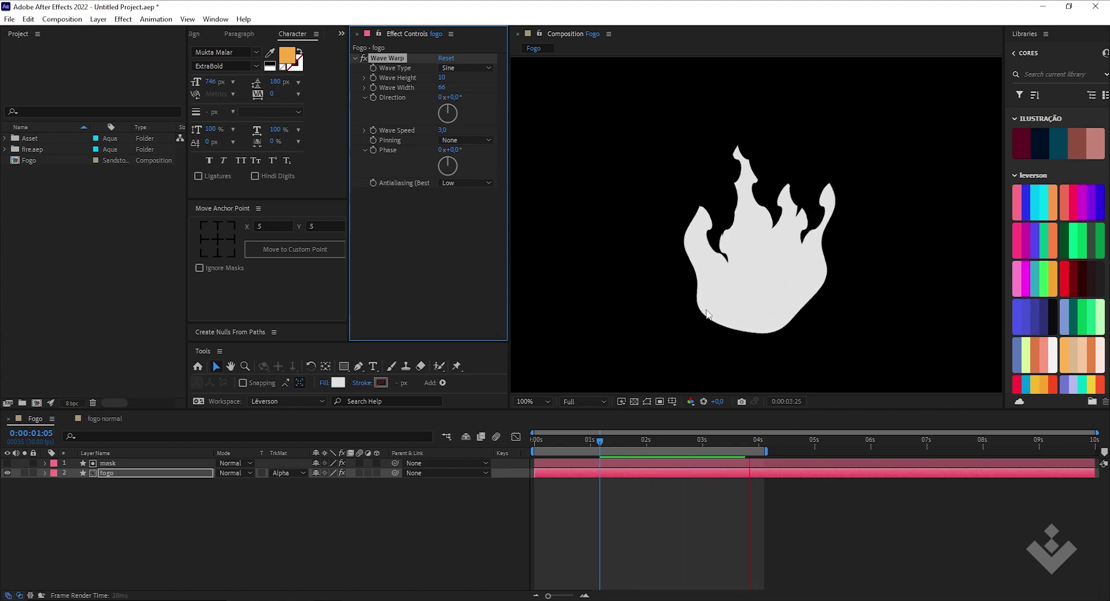
{"action": "key", "text": "space"}
Show the shape path outlines again and filter the fogo layer's properties by "path".
{"action": "left_click", "coordinate": [144, 473]}
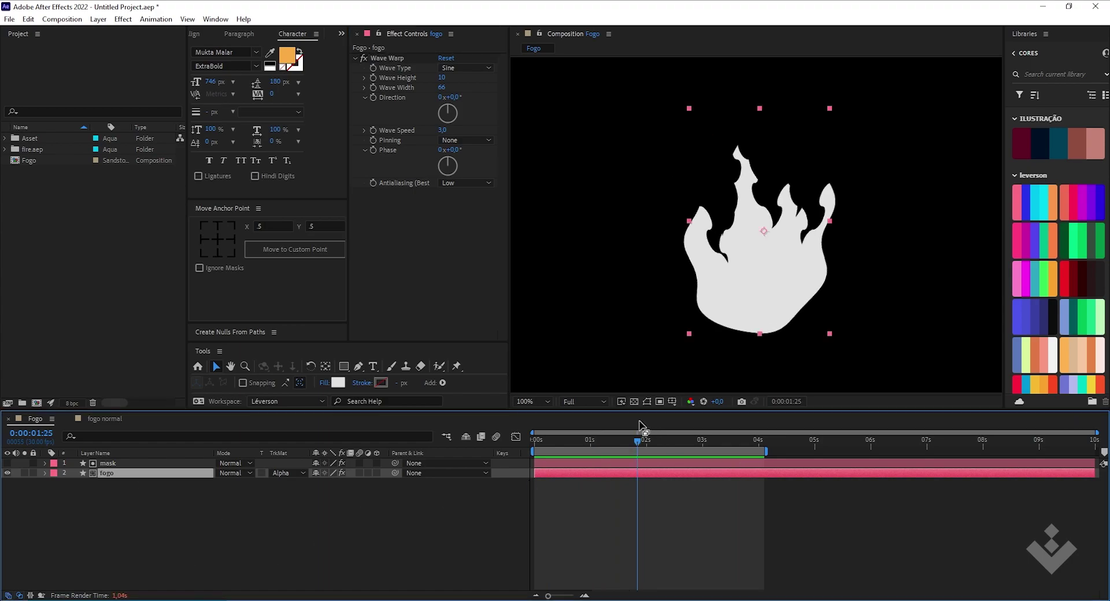
{"action": "left_click", "coordinate": [155, 538]}
{"action": "left_click", "coordinate": [136, 475]}
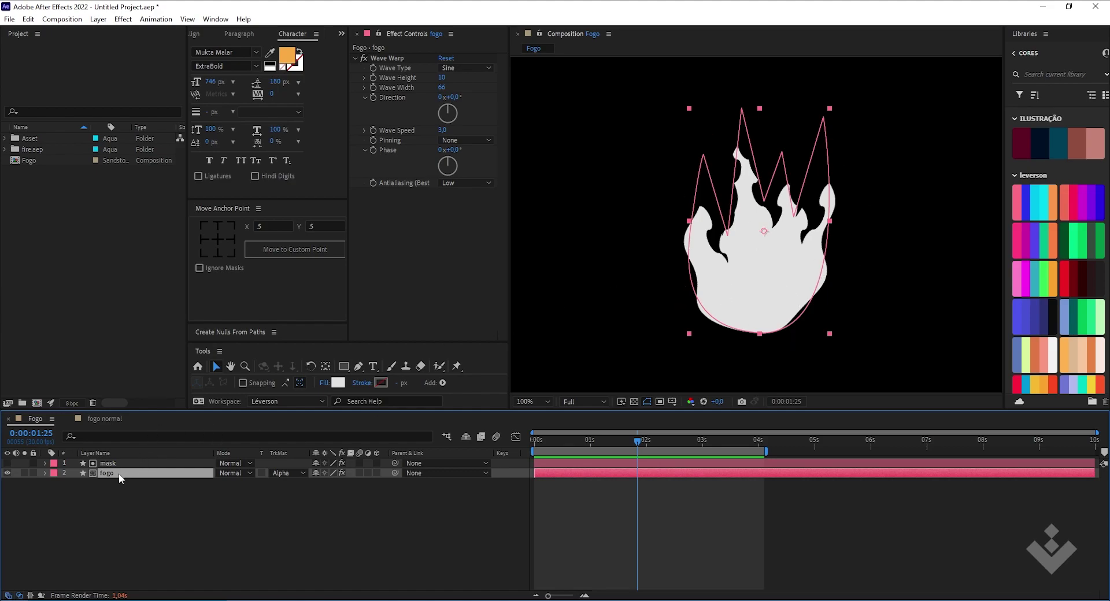
{"action": "left_click", "coordinate": [132, 435]}
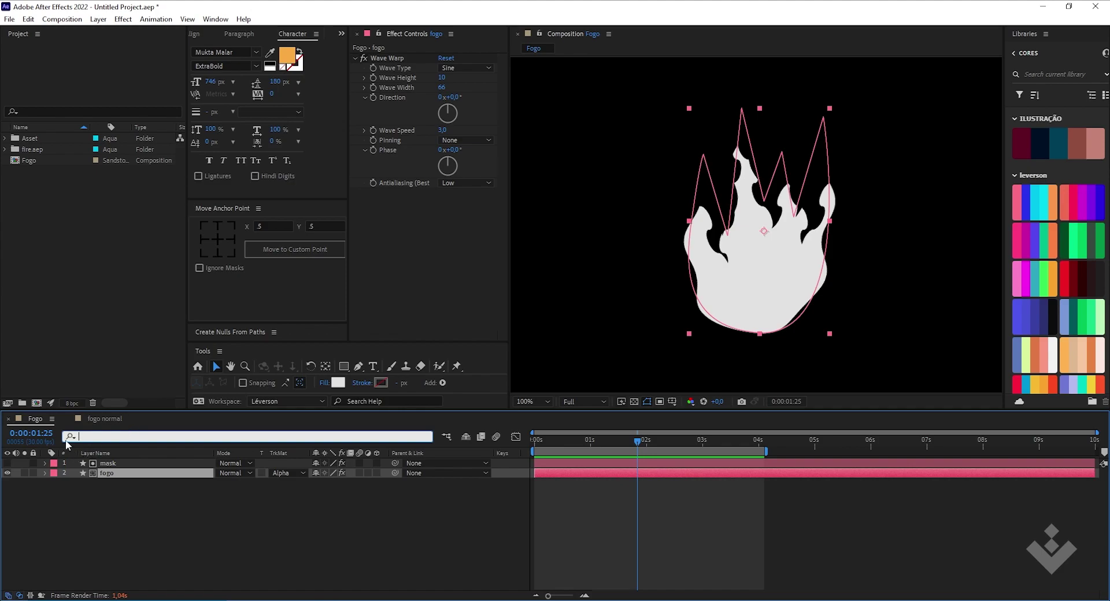
{"action": "left_click", "coordinate": [112, 491]}
{"action": "left_click", "coordinate": [109, 474]}
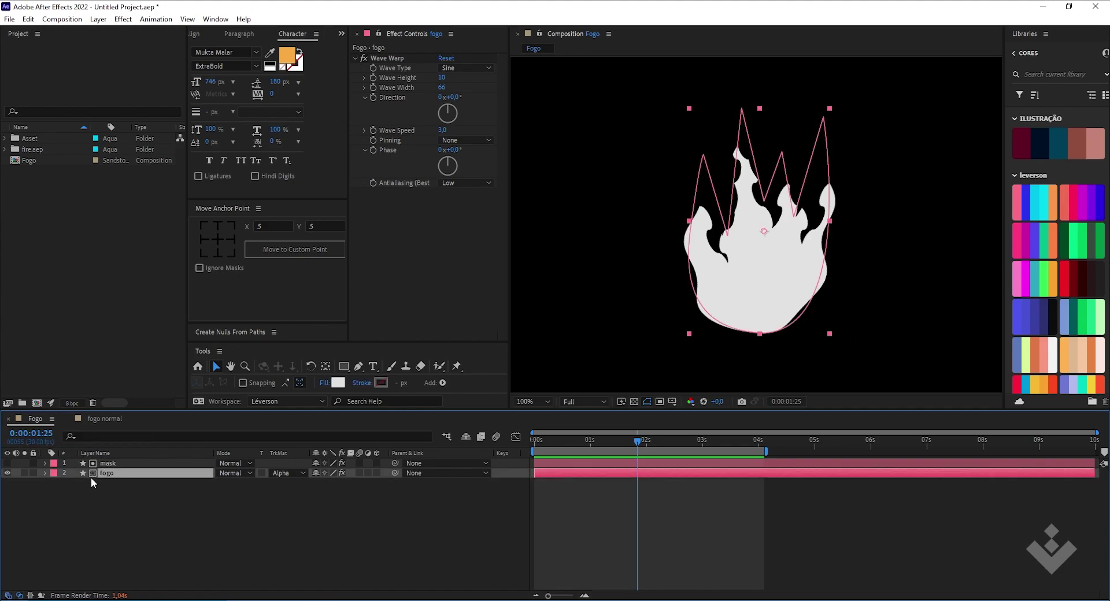
{"action": "left_click", "coordinate": [102, 434]}
{"action": "type", "text": "pat"}
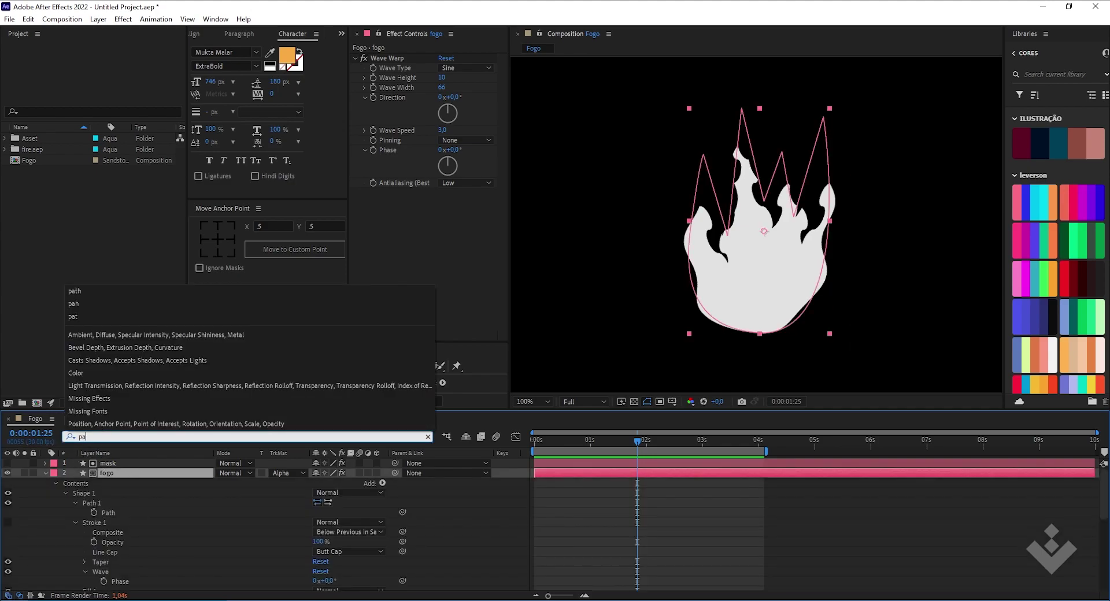
{"action": "type", "text": "h"}
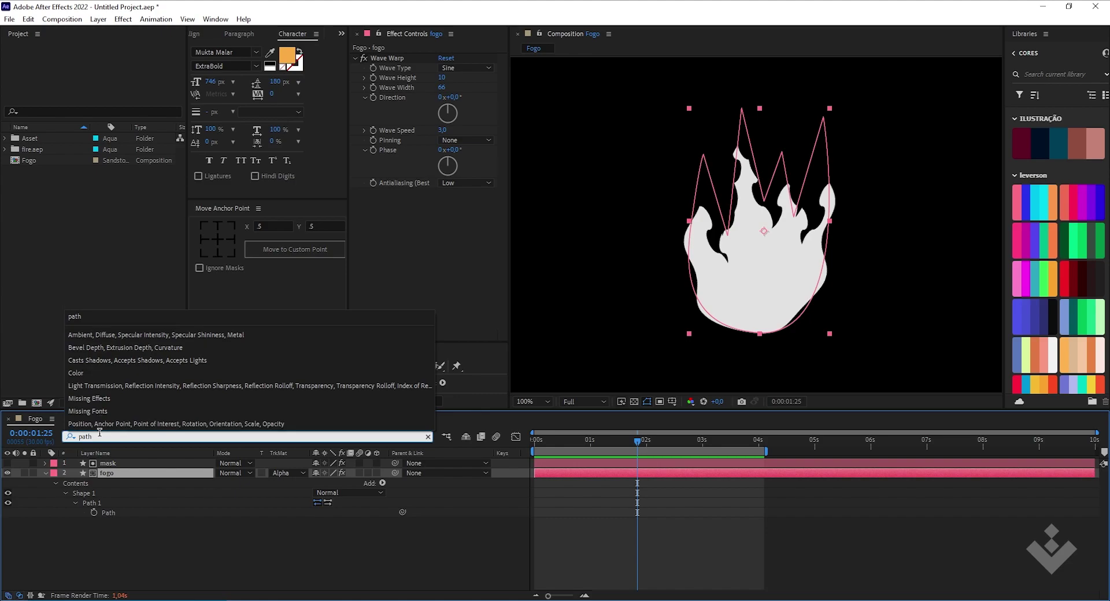
{"action": "key", "text": "Return"}
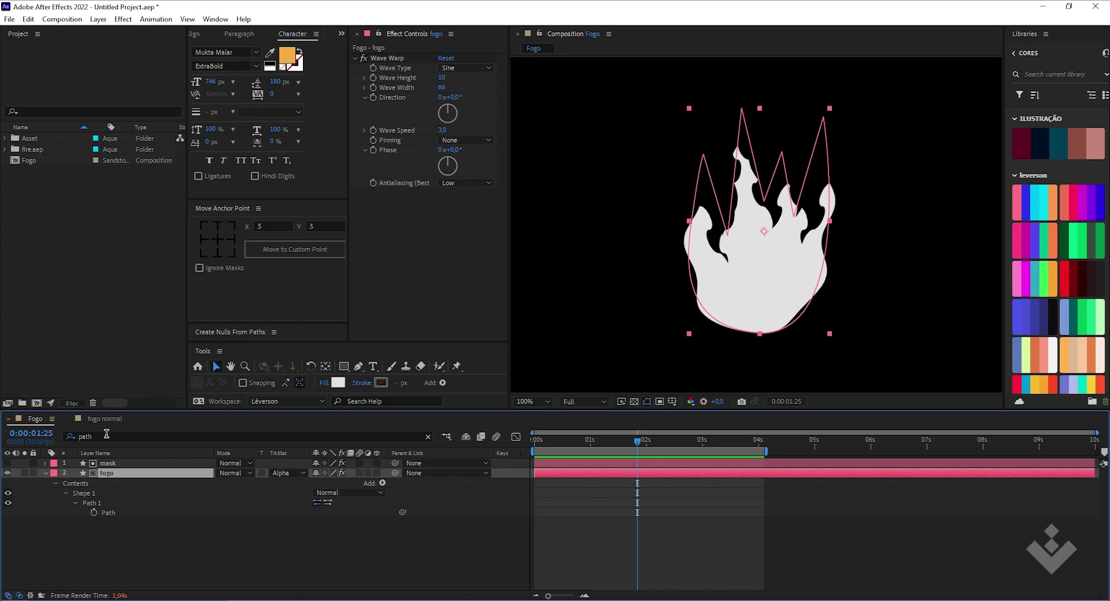
Select the Path property of Shape 1 in the fogo layer's contents.
{"action": "left_click", "coordinate": [64, 493]}
{"action": "left_click", "coordinate": [55, 483]}
{"action": "left_click", "coordinate": [44, 473]}
{"action": "left_click", "coordinate": [46, 473]}
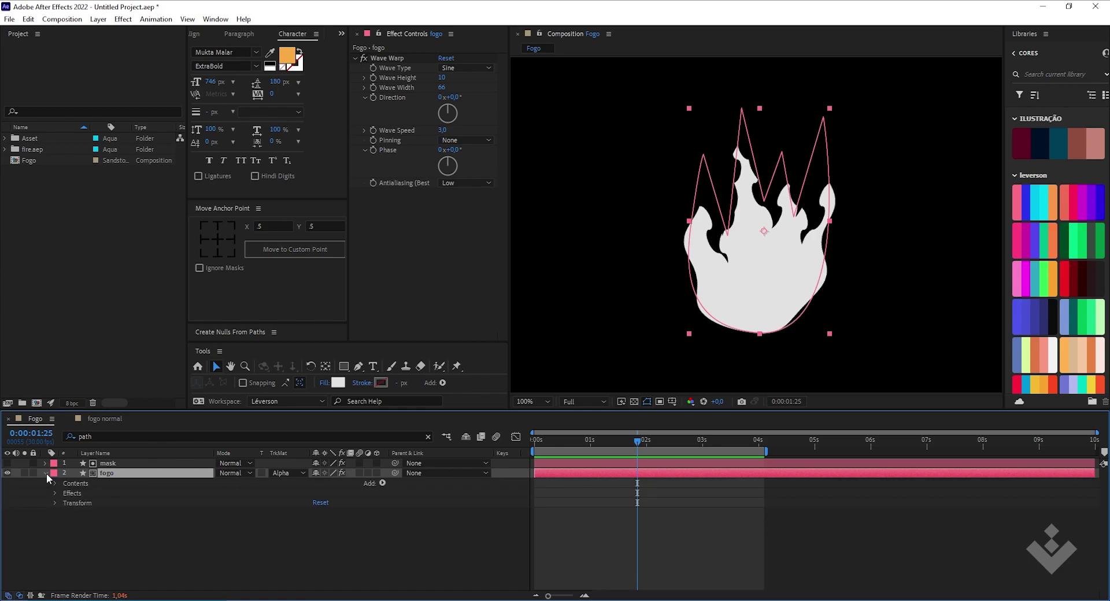
{"action": "left_click", "coordinate": [54, 484]}
{"action": "left_click", "coordinate": [64, 493]}
{"action": "left_click", "coordinate": [109, 512]}
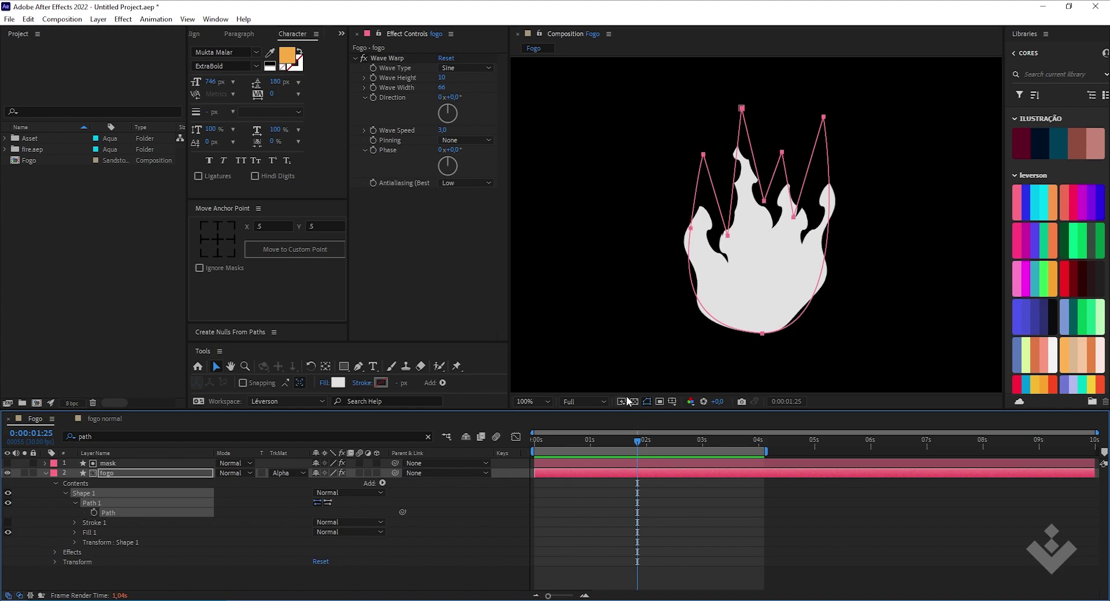
Pull the two outer valley points of the fogo path lower between the flame tips and preview the shape.
{"action": "left_click", "coordinate": [722, 253]}
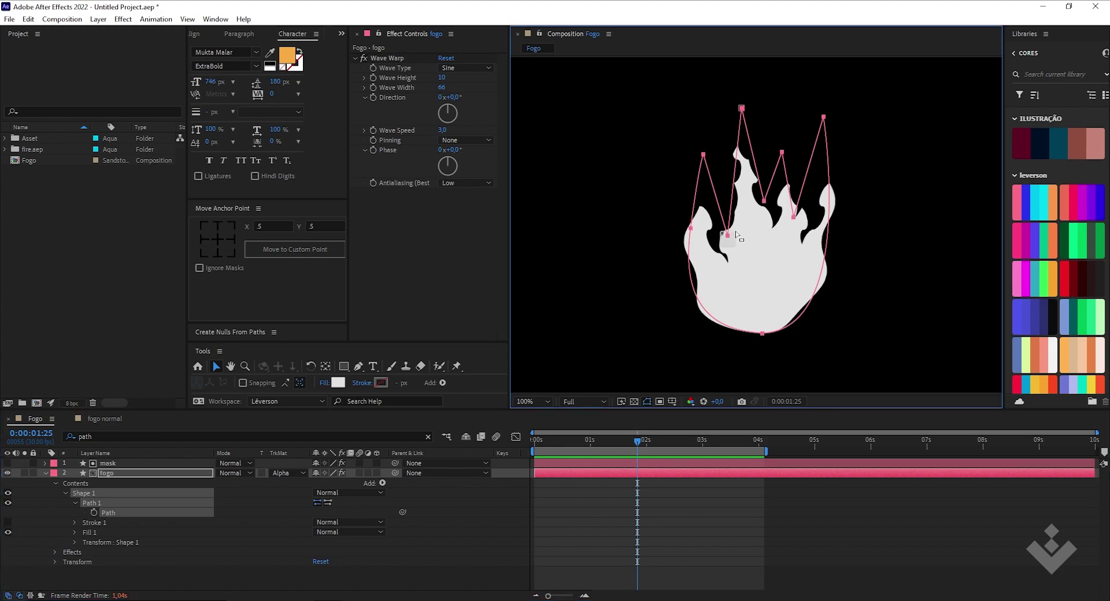
{"action": "mouse_move", "coordinate": [727, 237]}
{"action": "left_mouse_down"}
{"action": "mouse_move", "coordinate": [723, 251]}
{"action": "mouse_move", "coordinate": [745, 247]}
{"action": "mouse_move", "coordinate": [737, 234]}
{"action": "mouse_move", "coordinate": [740, 253]}
{"action": "left_mouse_up"}
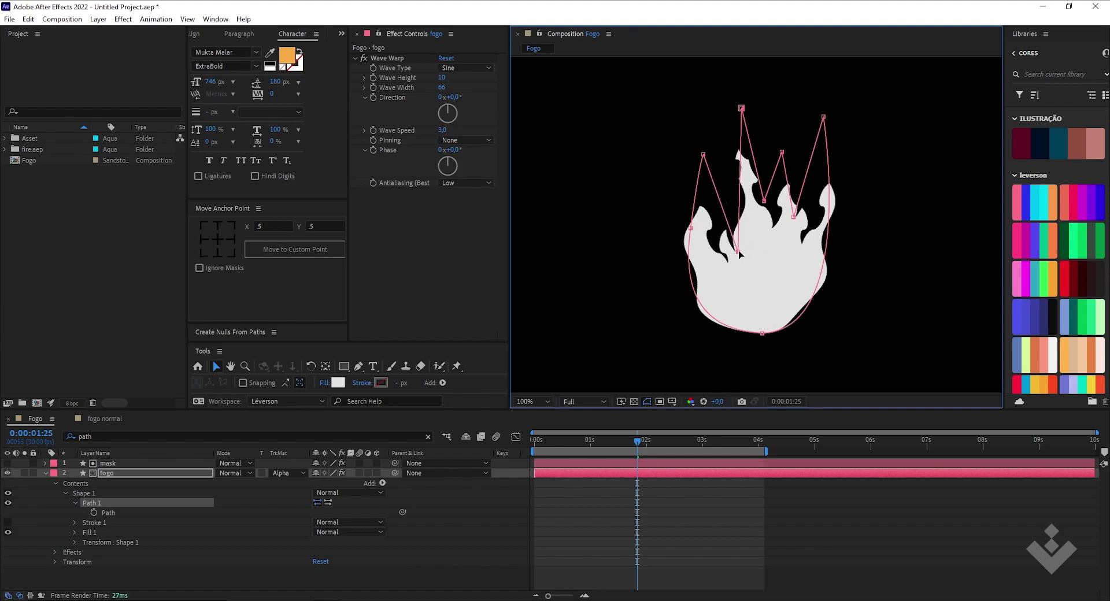
{"action": "left_click_drag", "start_coordinate": [793, 217], "coordinate": [809, 256]}
{"action": "key", "text": "space"}
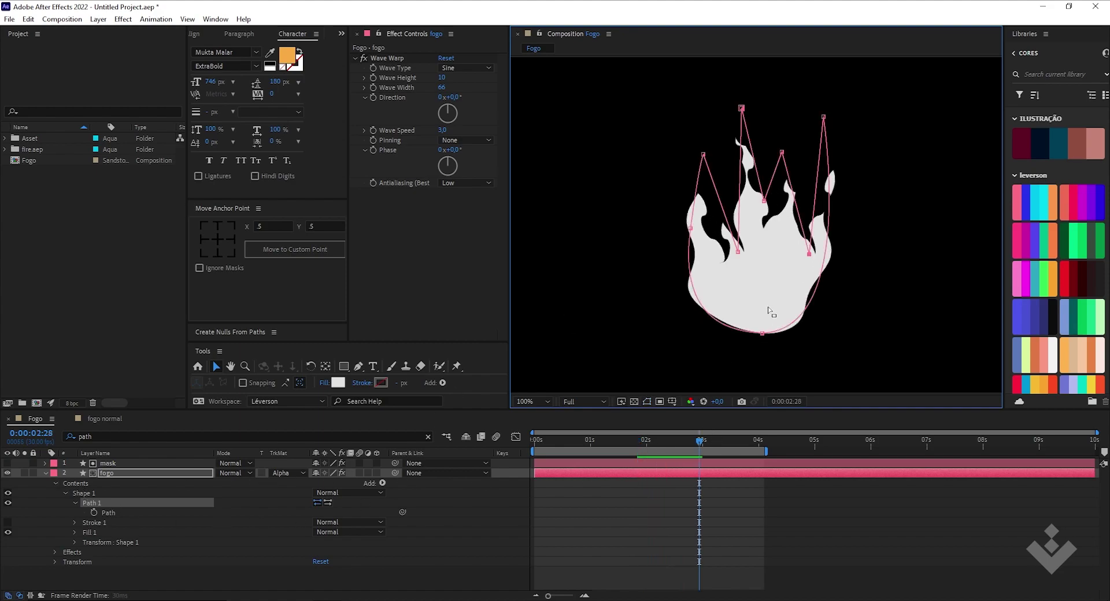
{"action": "left_click_drag", "start_coordinate": [782, 150], "coordinate": [785, 149]}
{"action": "key", "text": "ctrl+z"}
Select the mask layer's shape path and raise it slightly, moving its central valley point further up.
{"action": "left_click", "coordinate": [108, 463]}
{"action": "left_click", "coordinate": [112, 435]}
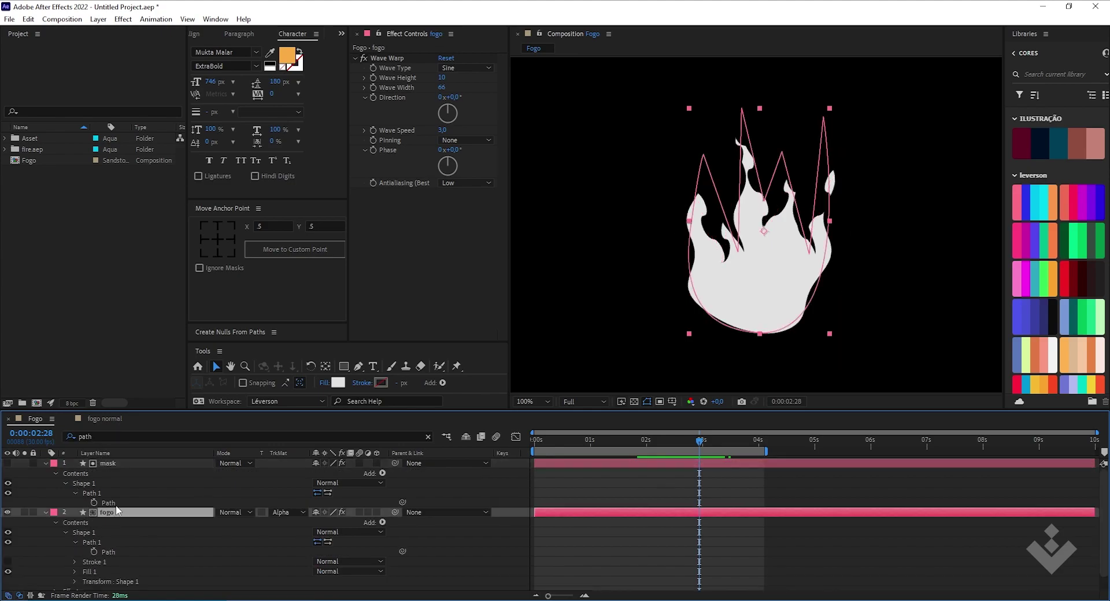
{"action": "left_click", "coordinate": [115, 504]}
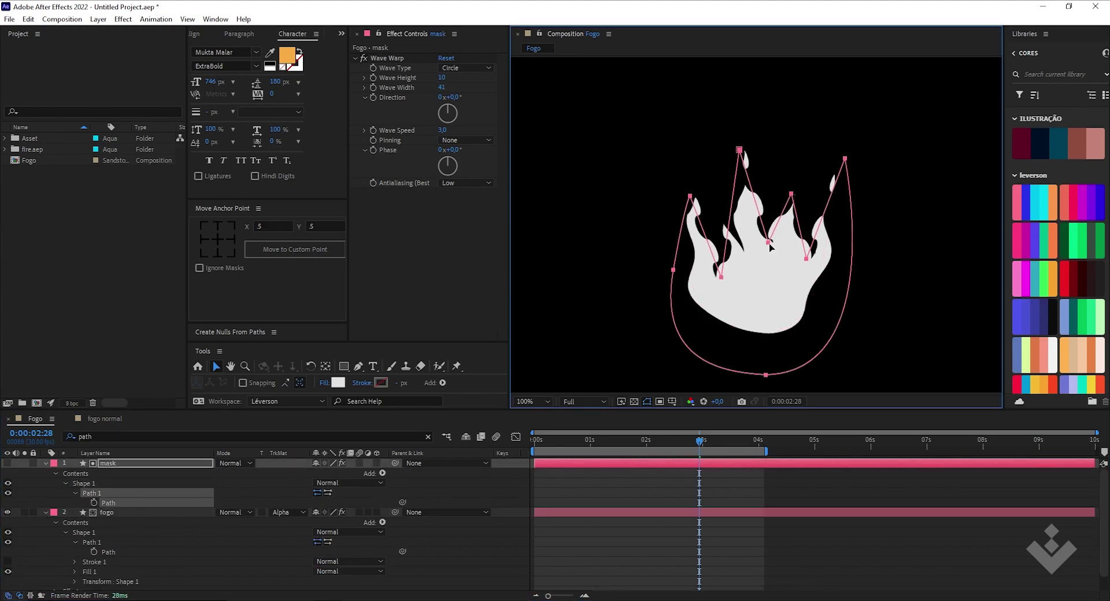
{"action": "left_click_drag", "start_coordinate": [755, 249], "coordinate": [766, 219]}
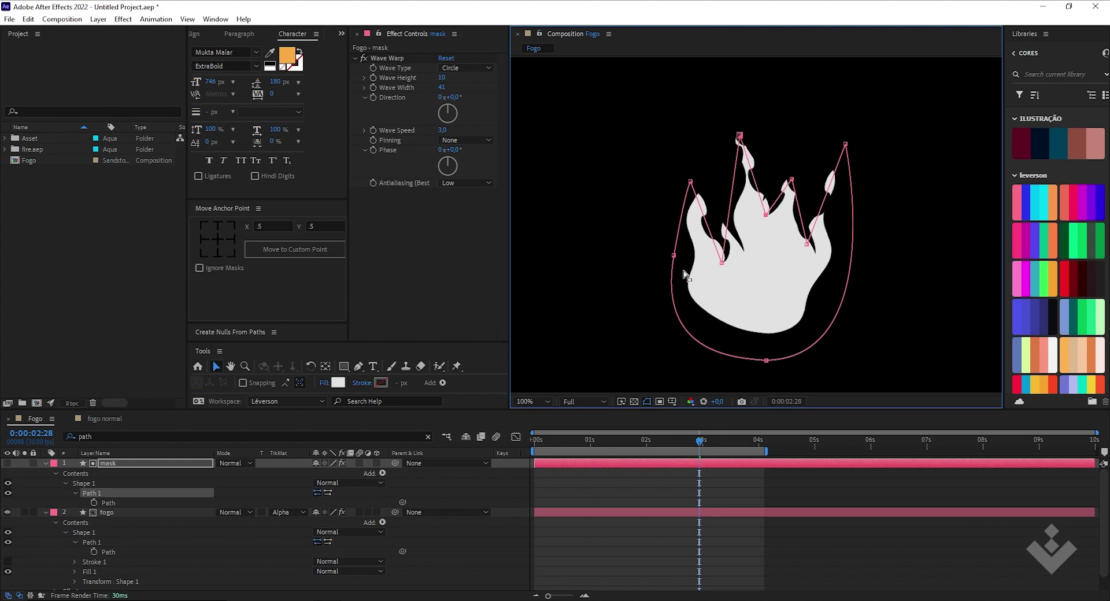
Try repositioning the mask path's left valley point, toggling the path outlines to compare the flame shape.
{"action": "left_click_drag", "start_coordinate": [725, 267], "coordinate": [736, 263]}
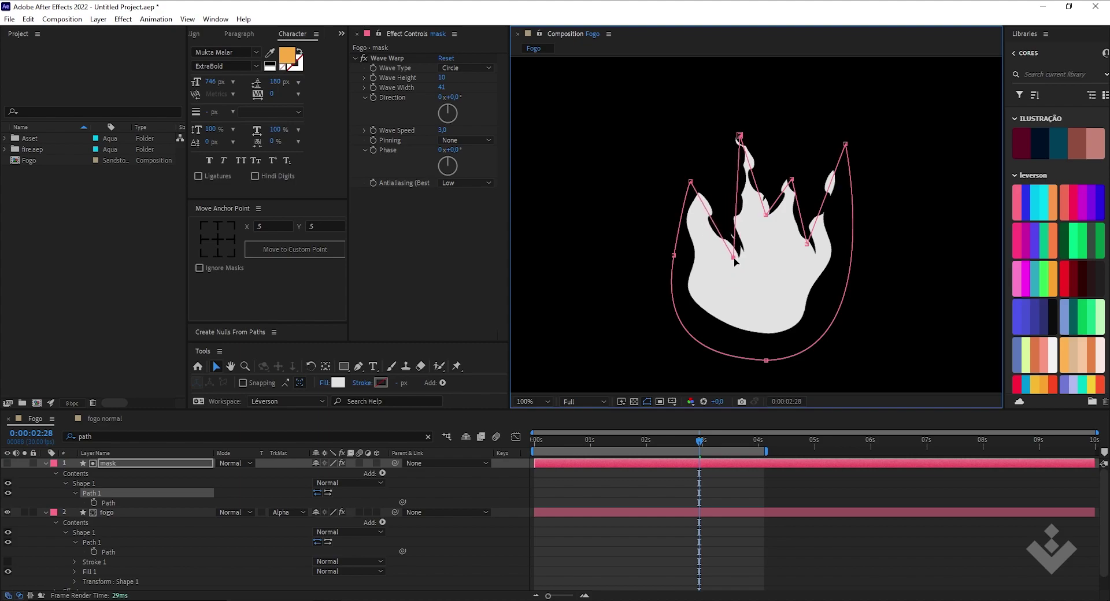
{"action": "key", "text": "ctrl+shift+h"}
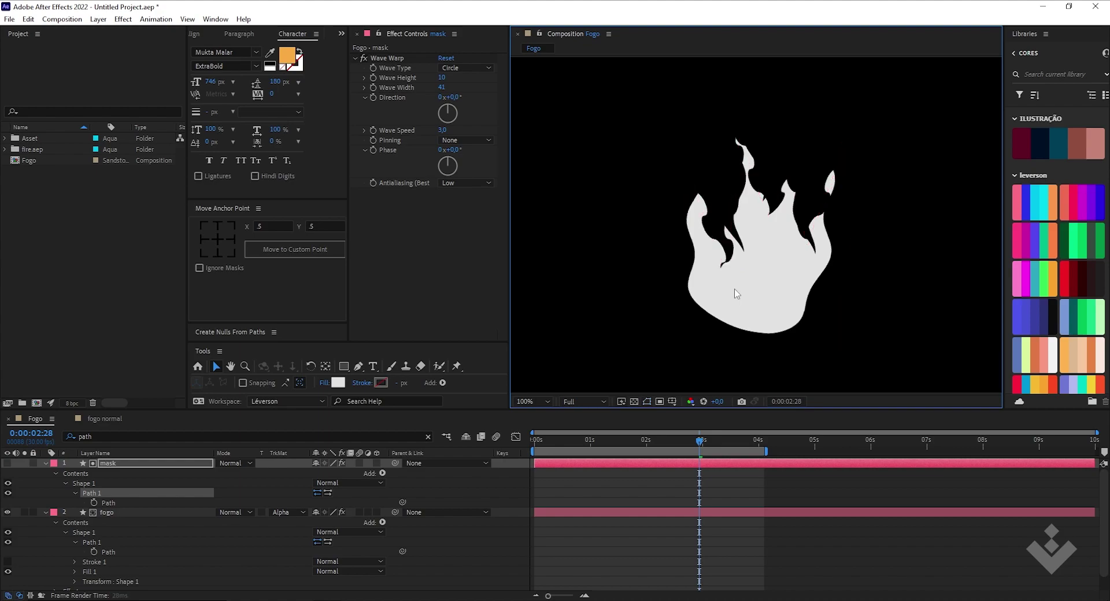
{"action": "key", "text": "ctrl+shift+h"}
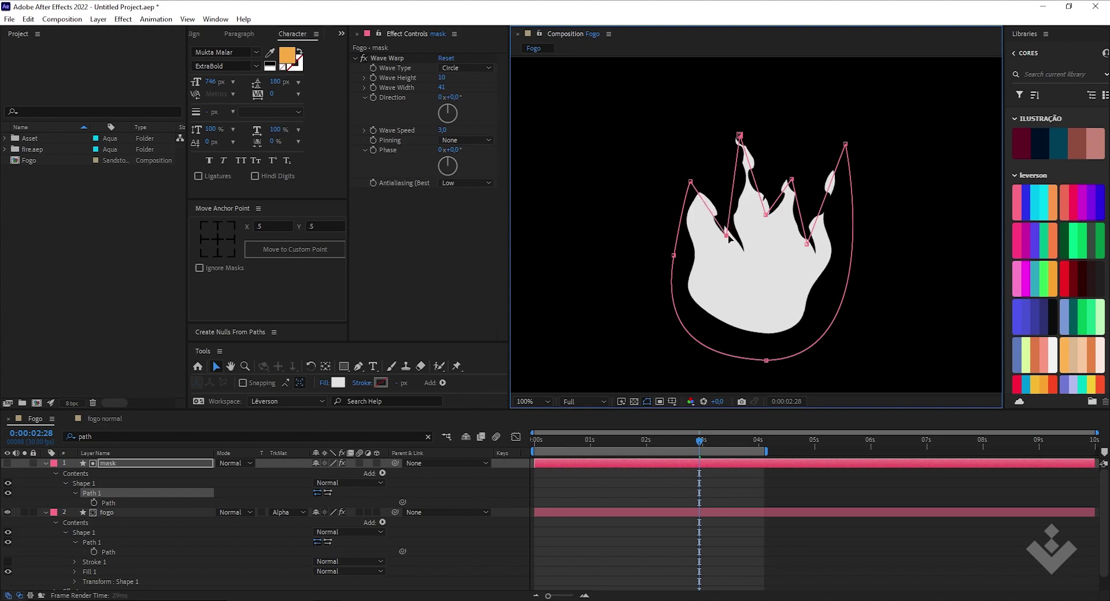
{"action": "key", "text": "ctrl+shift+h"}
{"action": "key", "text": "ctrl+shift+h"}
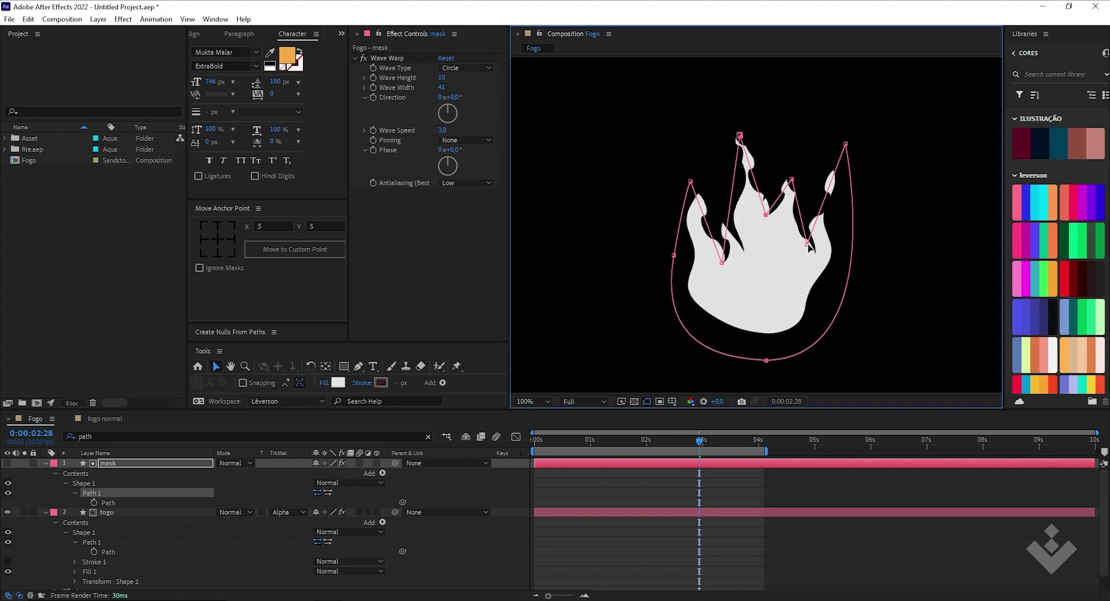
Shift the mask path's right valley point slightly inward and play back the flame animation.
{"action": "left_click_drag", "start_coordinate": [808, 245], "coordinate": [803, 247]}
{"action": "key", "text": "space"}
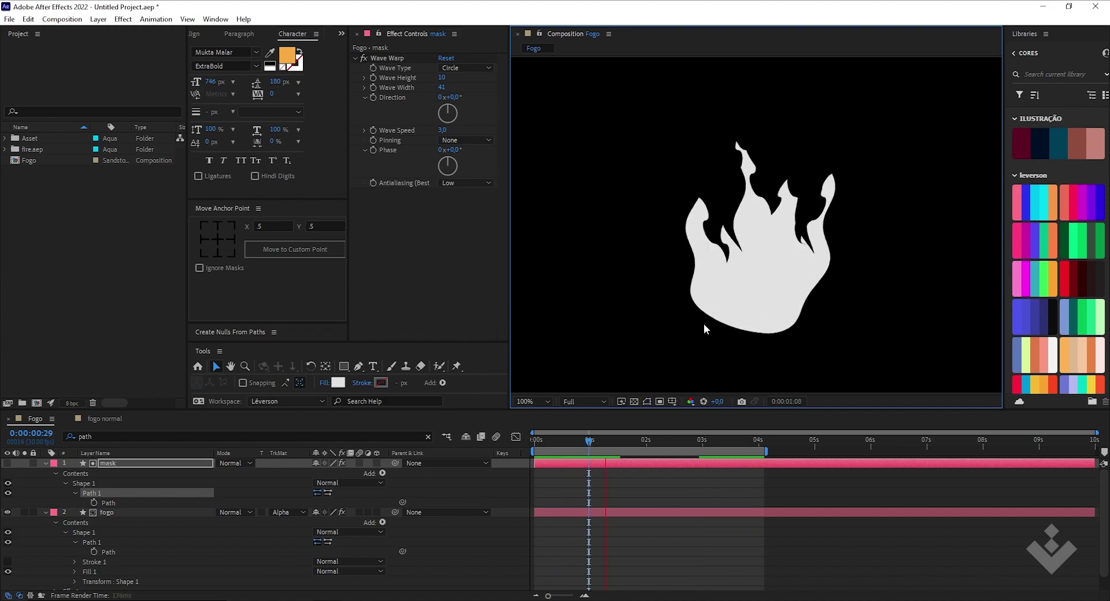
{"action": "key", "text": "space"}
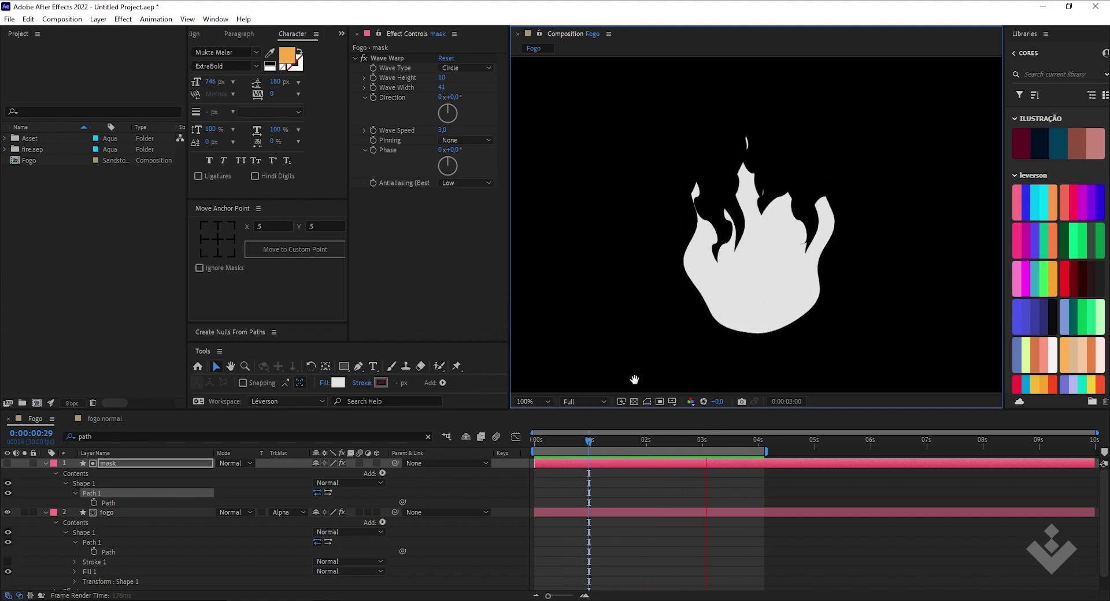
{"action": "key", "text": "space"}
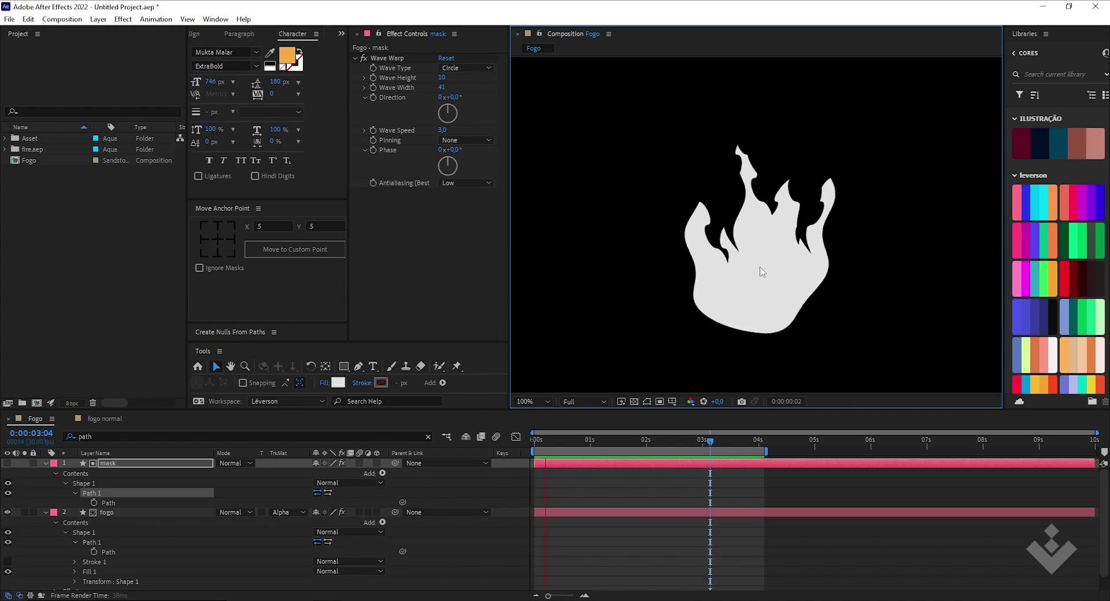
{"action": "key", "text": "space"}
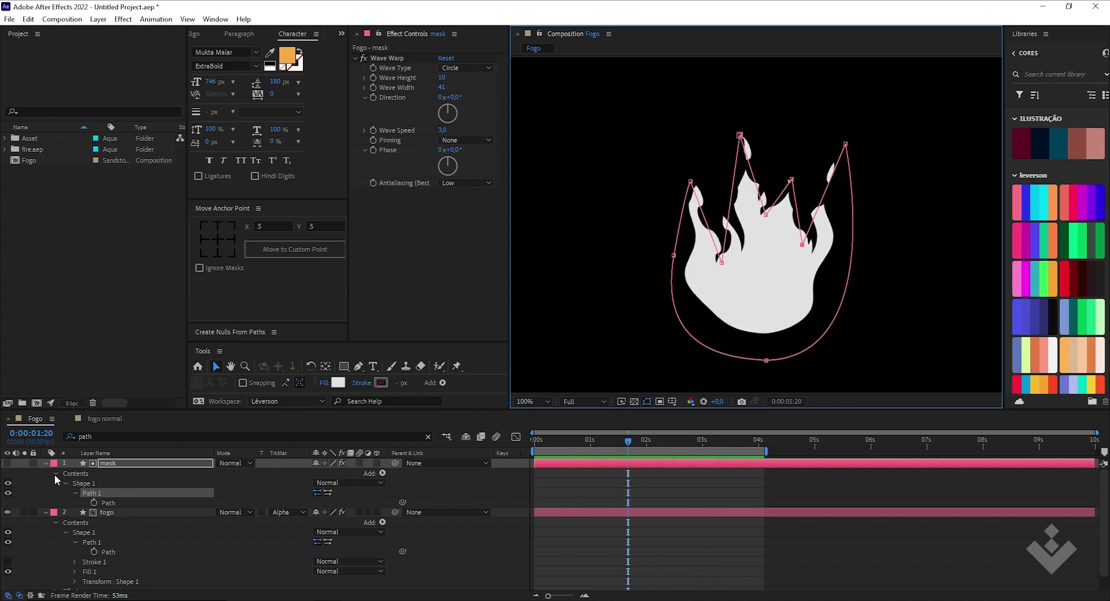
Collapse the expanded properties of the mask and fogo layers and deselect everything.
{"action": "left_click", "coordinate": [45, 463]}
{"action": "left_click", "coordinate": [46, 473]}
{"action": "left_click", "coordinate": [224, 515]}
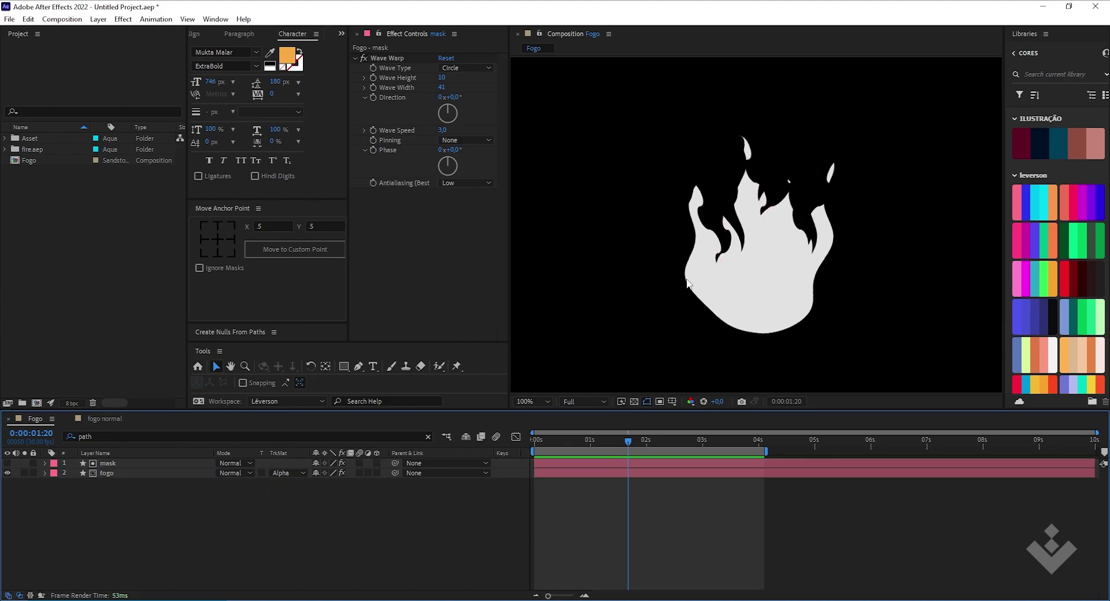
Save the project as fire 2 inside a new folder named fire 2 in the fire directory.
{"action": "key", "text": "ctrl+s"}
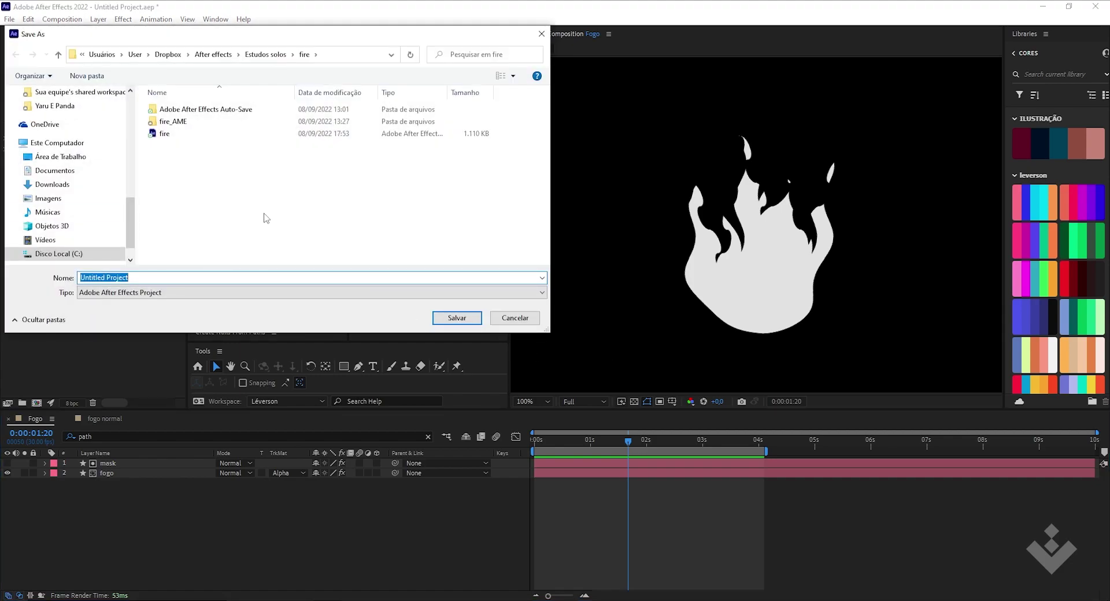
{"action": "left_click", "coordinate": [104, 77]}
{"action": "type", "text": "fire 2"}
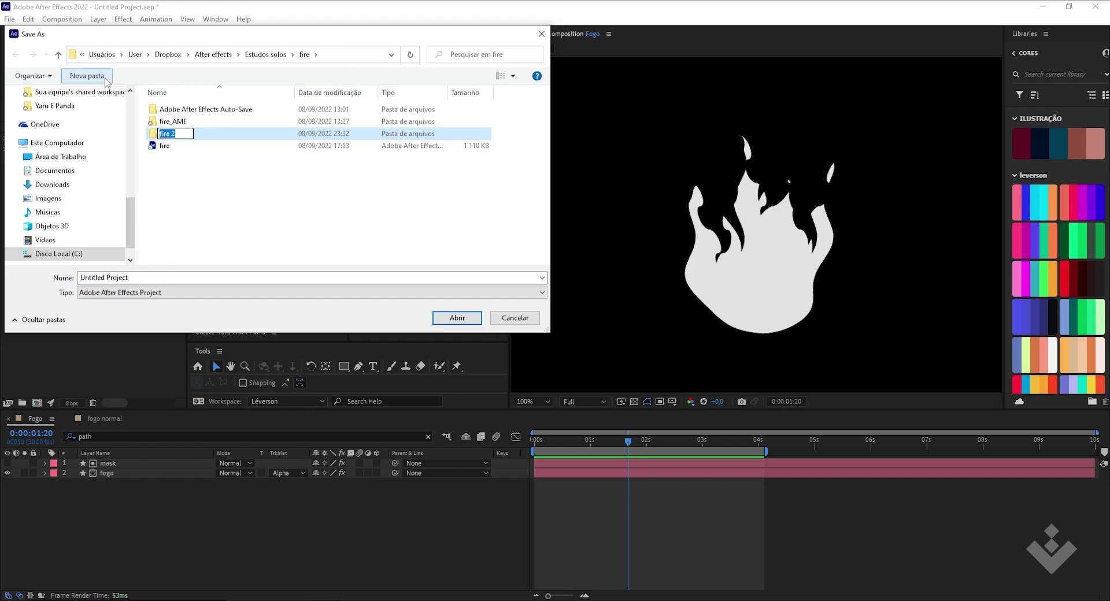
{"action": "key", "text": "Return"}
{"action": "double_click", "coordinate": [239, 123]}
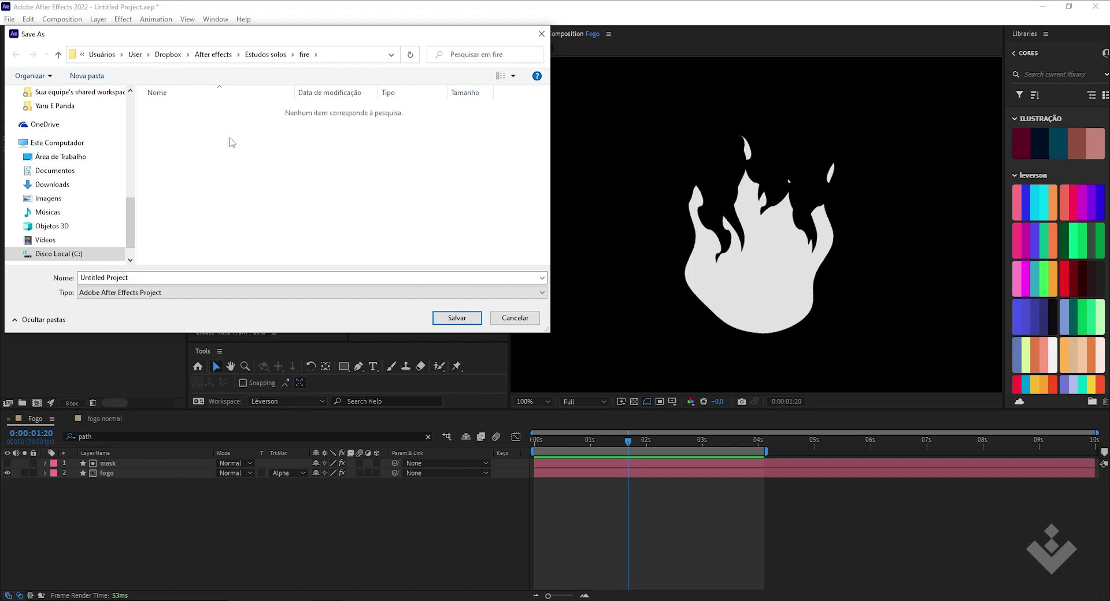
{"action": "left_click", "coordinate": [164, 295]}
{"action": "left_click", "coordinate": [173, 278]}
{"action": "type", "text": "fire 2"}
{"action": "left_click", "coordinate": [466, 319]}
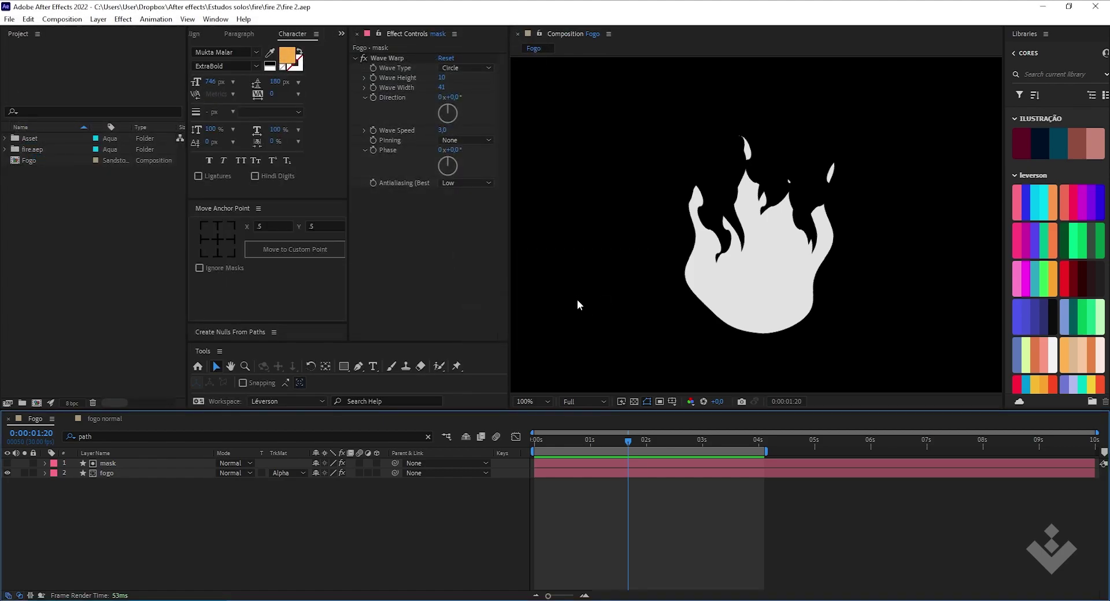
Select the fogo layer and play back the flame animation from the first frame.
{"action": "left_click", "coordinate": [130, 465]}
{"action": "left_click", "coordinate": [125, 473]}
{"action": "key", "text": "Home"}
{"action": "key", "text": "space"}
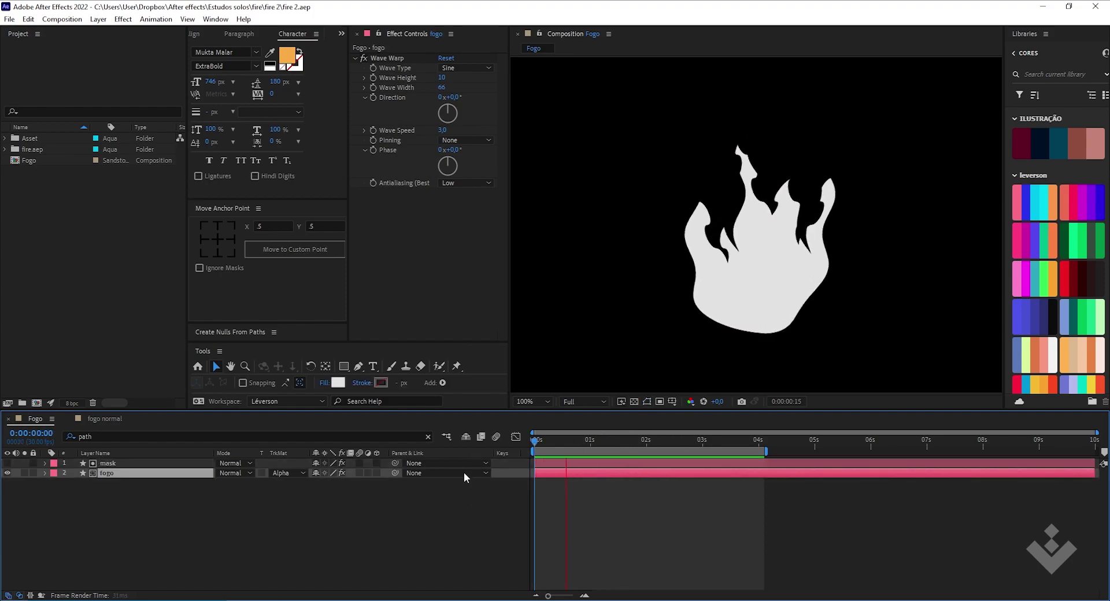
{"action": "key", "text": "space"}
Add the madeira artwork from the Asset folder above the mask layer and move it lower in the composition.
{"action": "left_click", "coordinate": [98, 308]}
{"action": "left_click", "coordinate": [4, 140]}
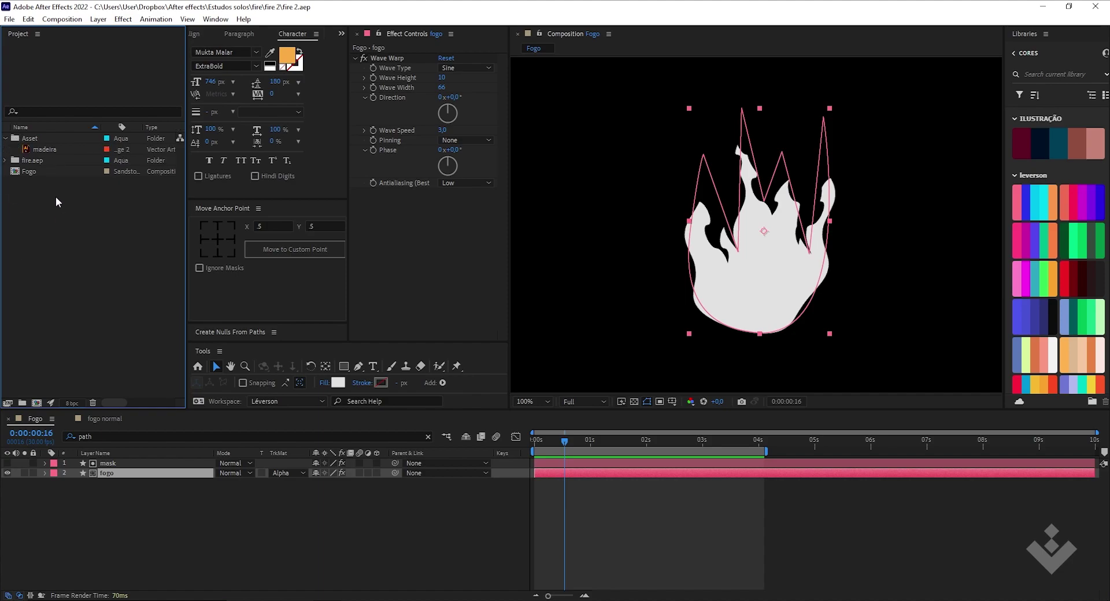
{"action": "left_click", "coordinate": [58, 151]}
{"action": "left_click_drag", "start_coordinate": [58, 152], "coordinate": [112, 456]}
{"action": "left_click_drag", "start_coordinate": [726, 196], "coordinate": [743, 279]}
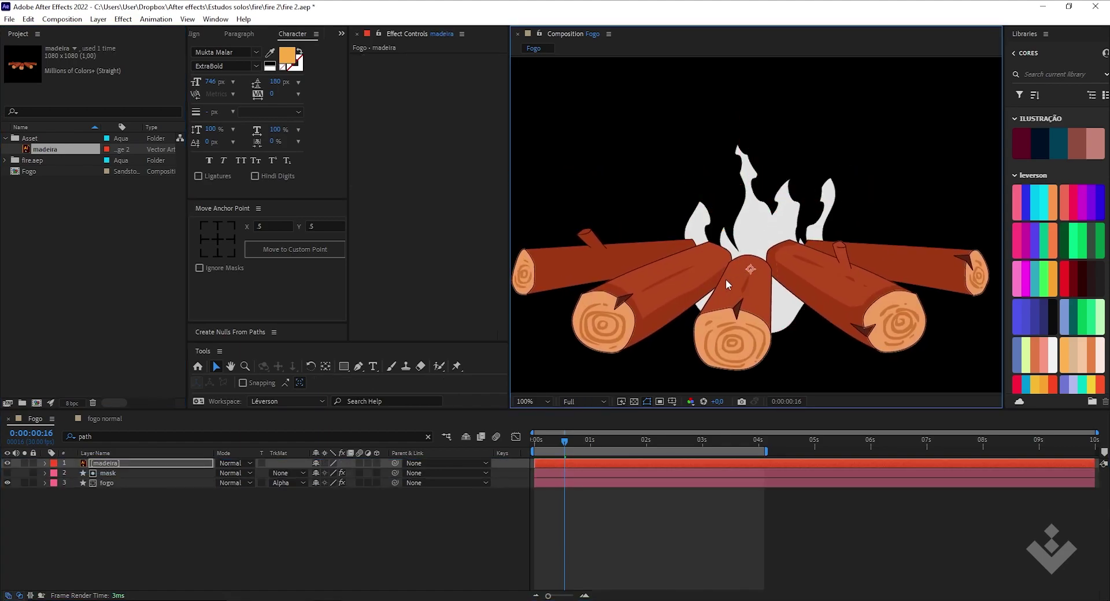
Scale the madeira logs to 50% and position them across the base of the flame.
{"action": "key", "text": "s"}
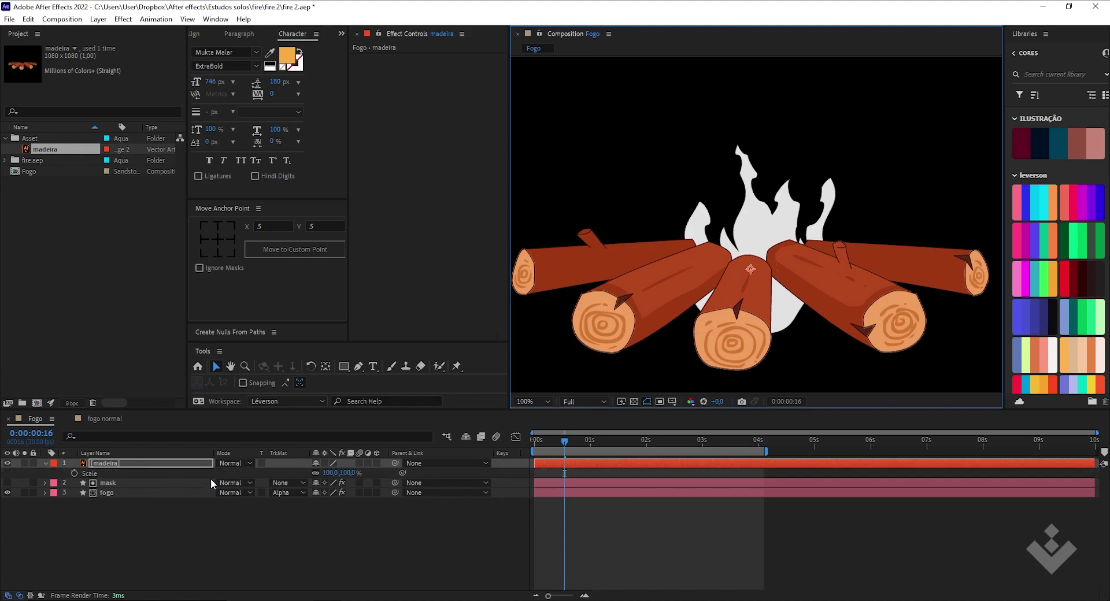
{"action": "left_click_drag", "start_coordinate": [342, 472], "coordinate": [333, 479]}
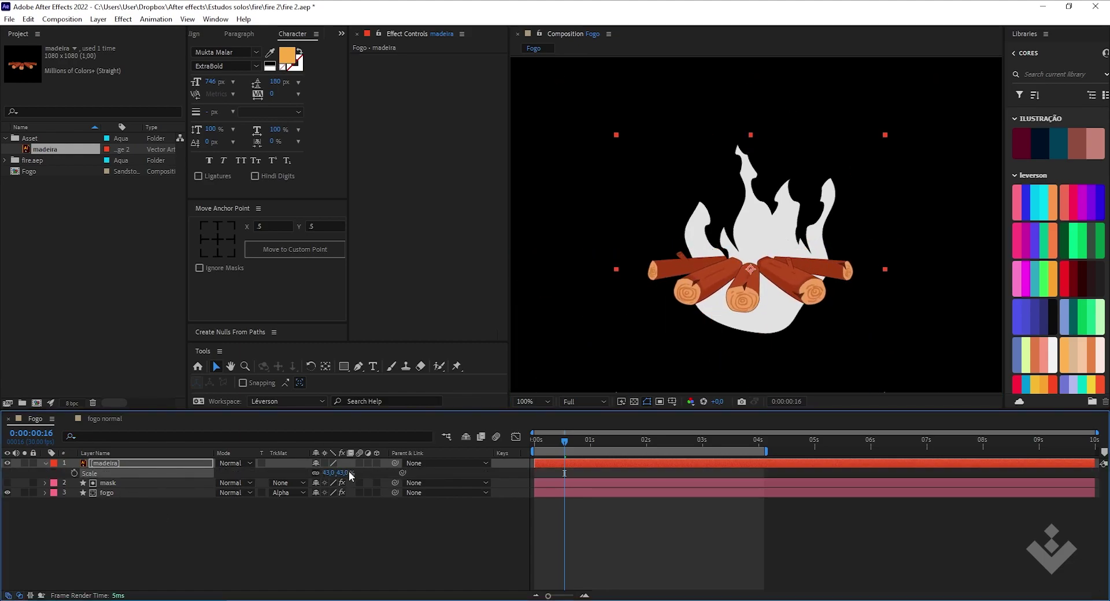
{"action": "left_click_drag", "start_coordinate": [750, 264], "coordinate": [759, 315]}
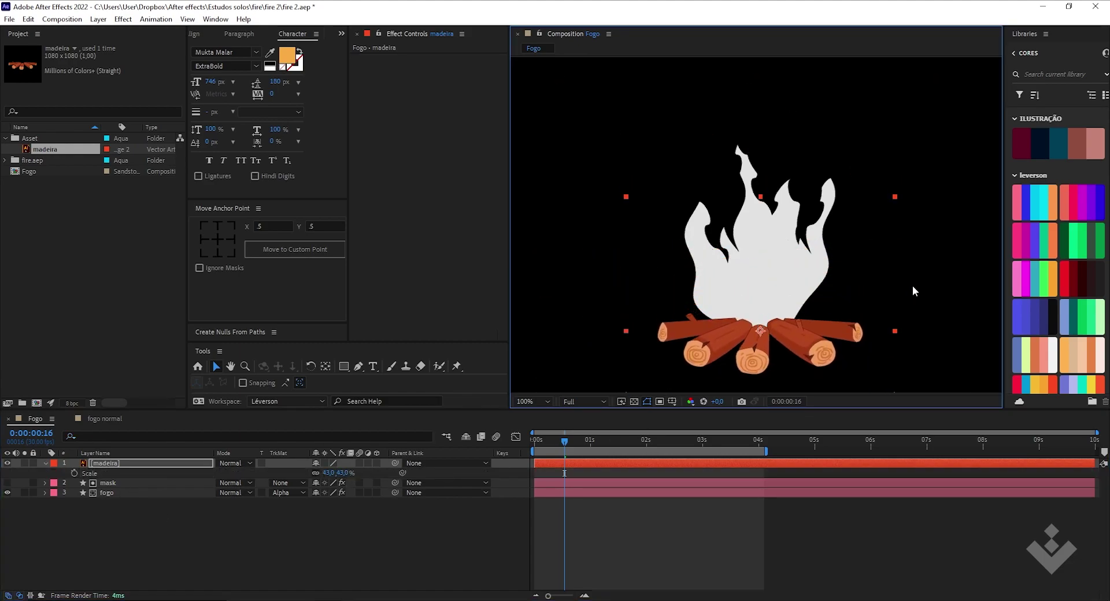
{"action": "mouse_move", "coordinate": [895, 334]}
{"action": "left_mouse_down"}
{"action": "mouse_move", "coordinate": [926, 334]}
{"action": "mouse_move", "coordinate": [916, 332]}
{"action": "left_mouse_up"}
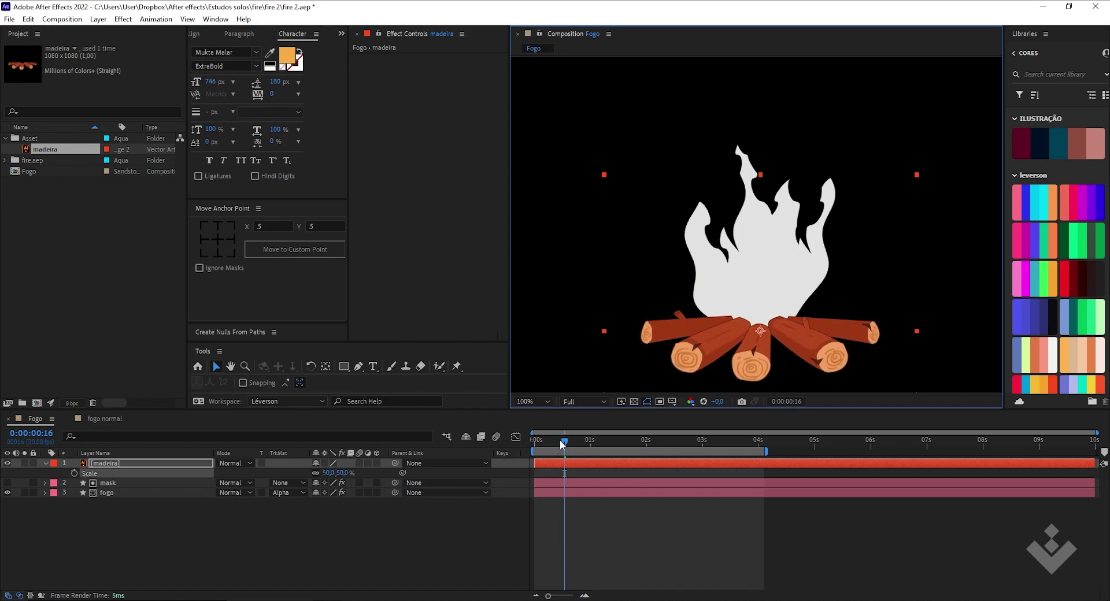
Play back the animation to check the flame behind the logs.
{"action": "key", "text": "space"}
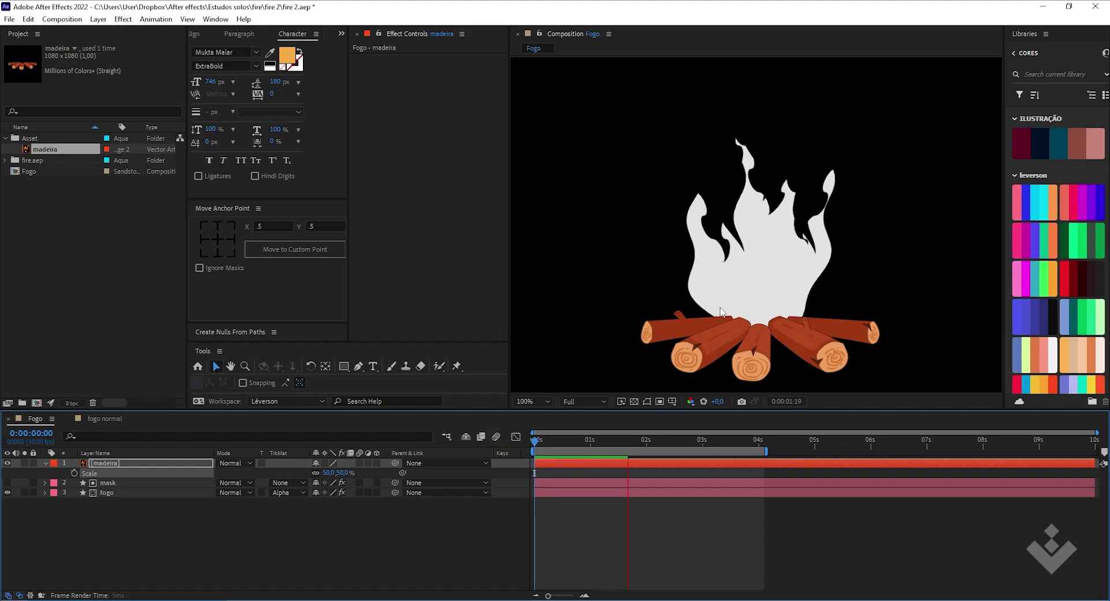
{"action": "key", "text": "space"}
{"action": "left_click_drag", "start_coordinate": [799, 283], "coordinate": [755, 250]}
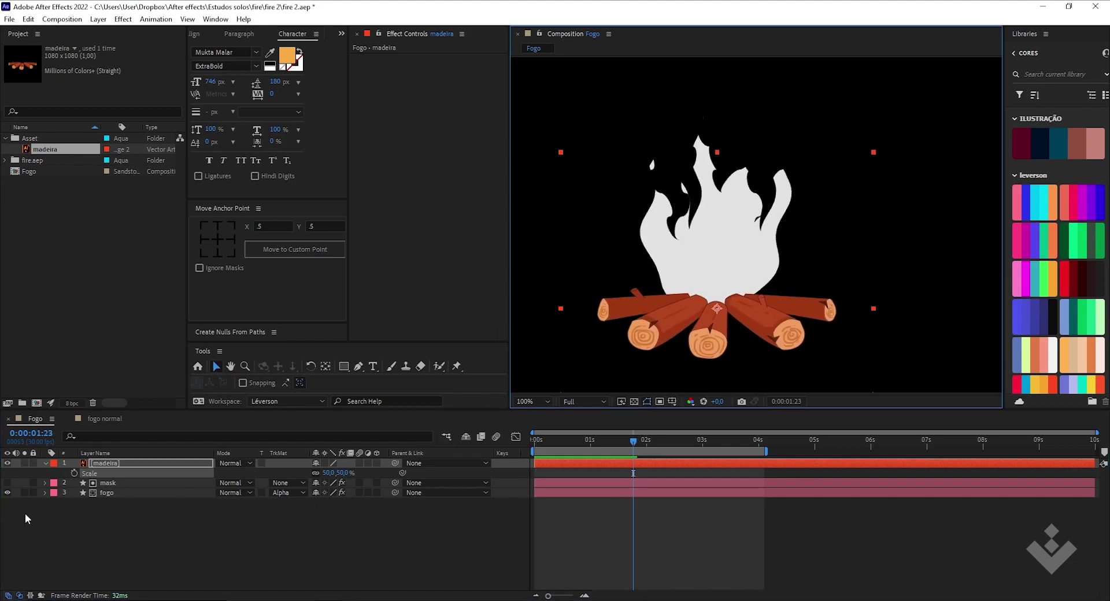
Collapse the madeira layer's properties and examine the madeira, mask and fogo layers by selecting each one.
{"action": "left_click", "coordinate": [96, 462]}
{"action": "left_click", "coordinate": [45, 463]}
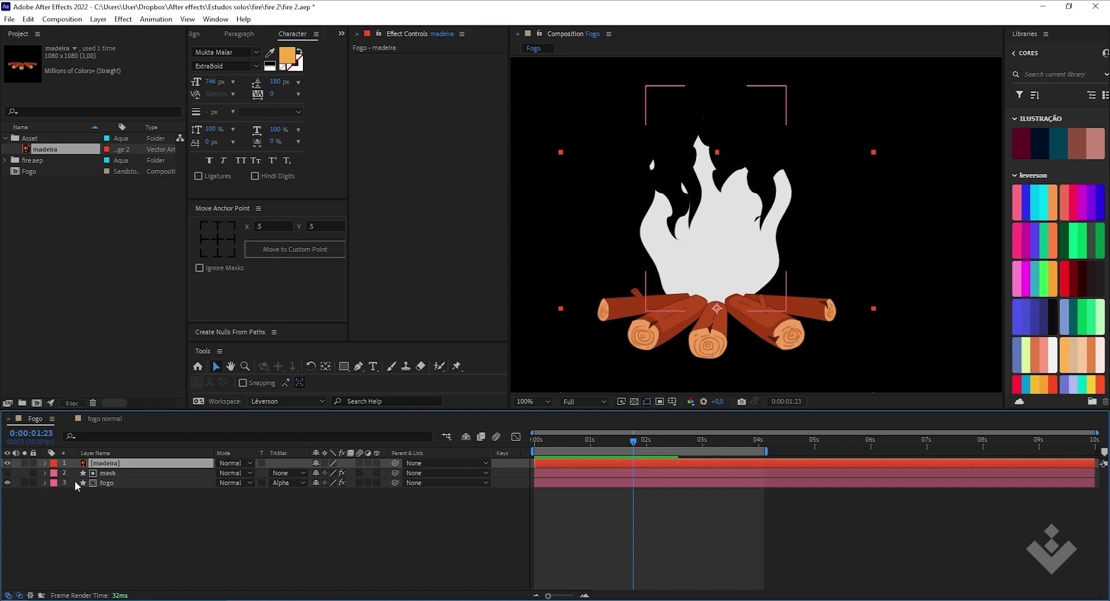
{"action": "left_click", "coordinate": [120, 472]}
{"action": "left_click", "coordinate": [123, 466]}
{"action": "left_click", "coordinate": [115, 483]}
{"action": "left_click", "coordinate": [115, 473]}
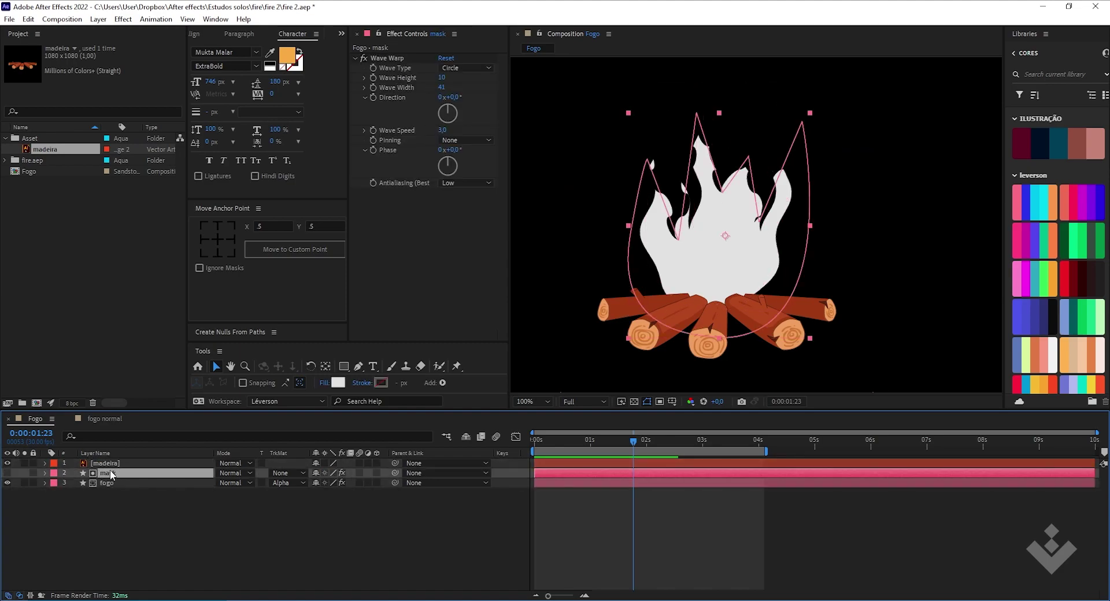
{"action": "left_click", "coordinate": [120, 468]}
{"action": "left_click", "coordinate": [108, 474]}
{"action": "left_click", "coordinate": [108, 482]}
{"action": "left_click", "coordinate": [106, 466]}
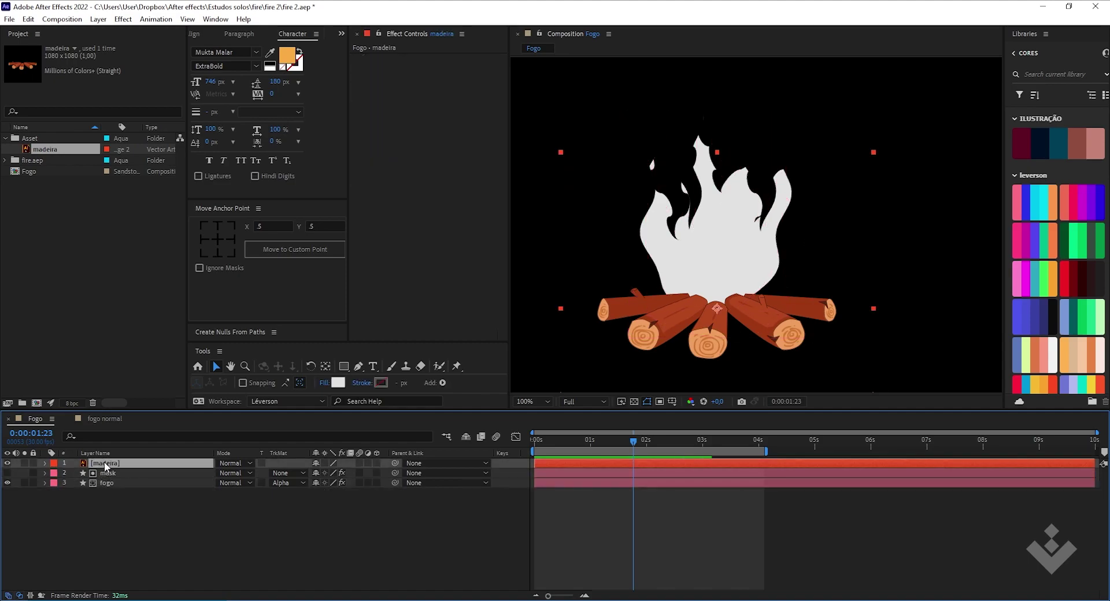
{"action": "left_click", "coordinate": [107, 473]}
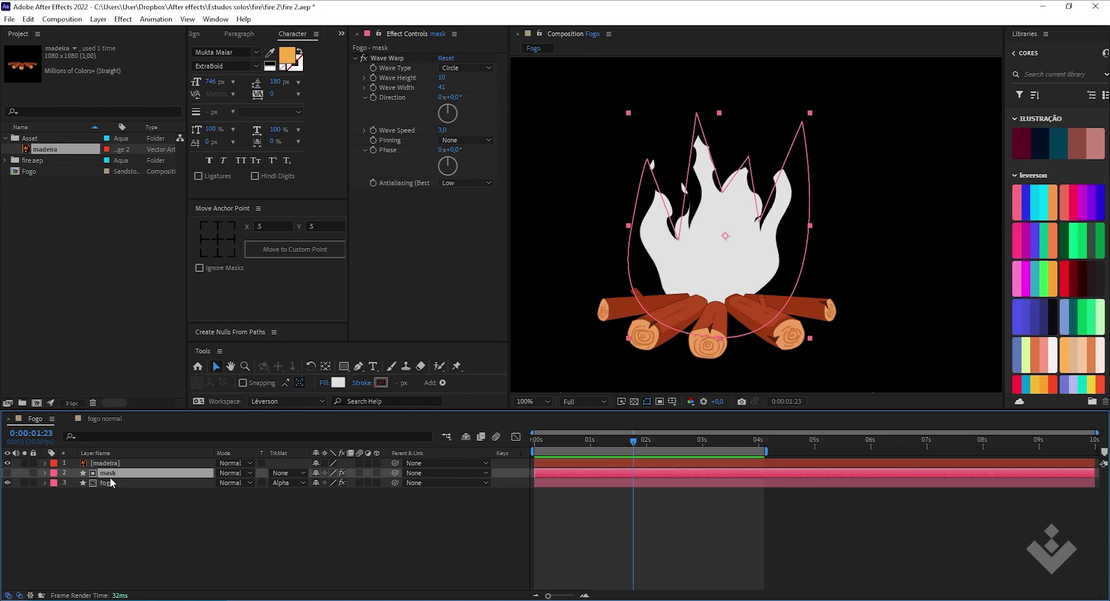
Scale the madeira logs down slightly and adjust their position under the flame.
{"action": "left_click", "coordinate": [116, 463]}
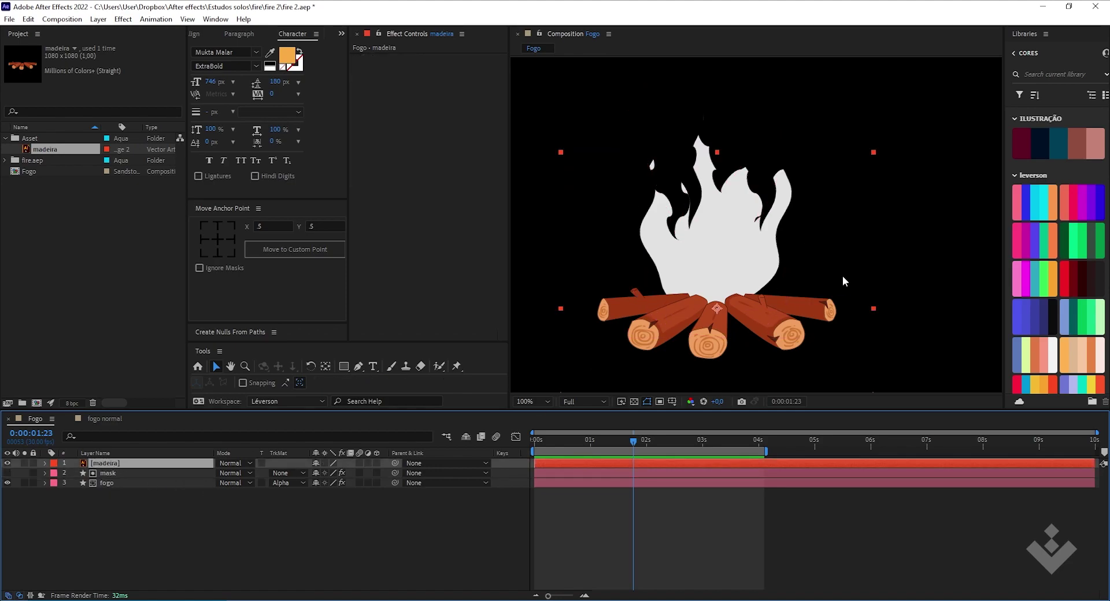
{"action": "left_click_drag", "start_coordinate": [873, 309], "coordinate": [765, 321]}
{"action": "left_click_drag", "start_coordinate": [834, 311], "coordinate": [842, 311]}
{"action": "left_click", "coordinate": [148, 523]}
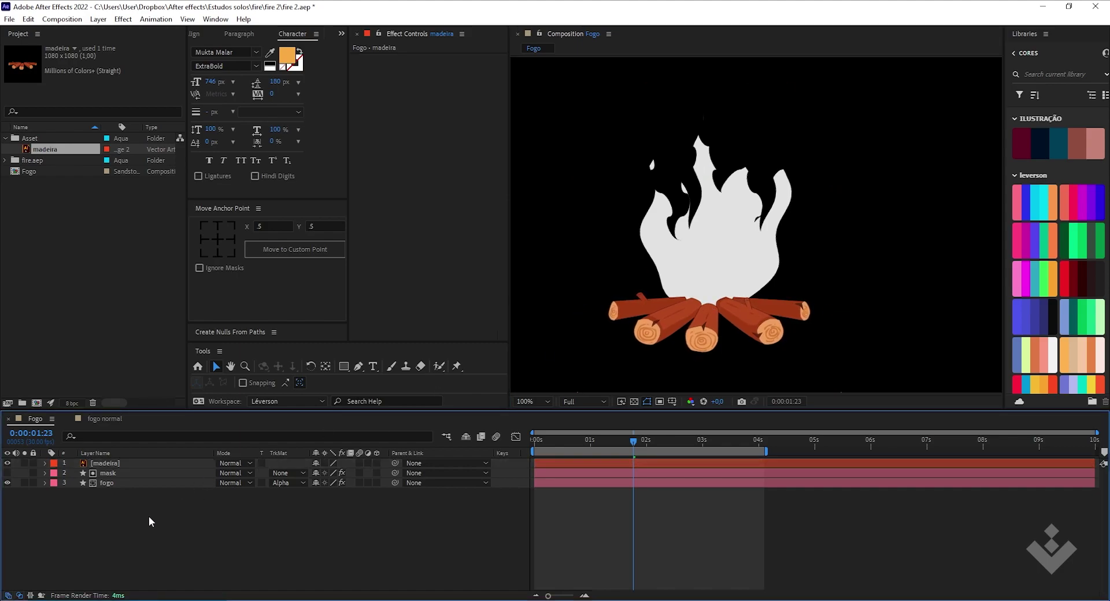
Hide the madeira layer and play back the flame on its own.
{"action": "left_click", "coordinate": [7, 463]}
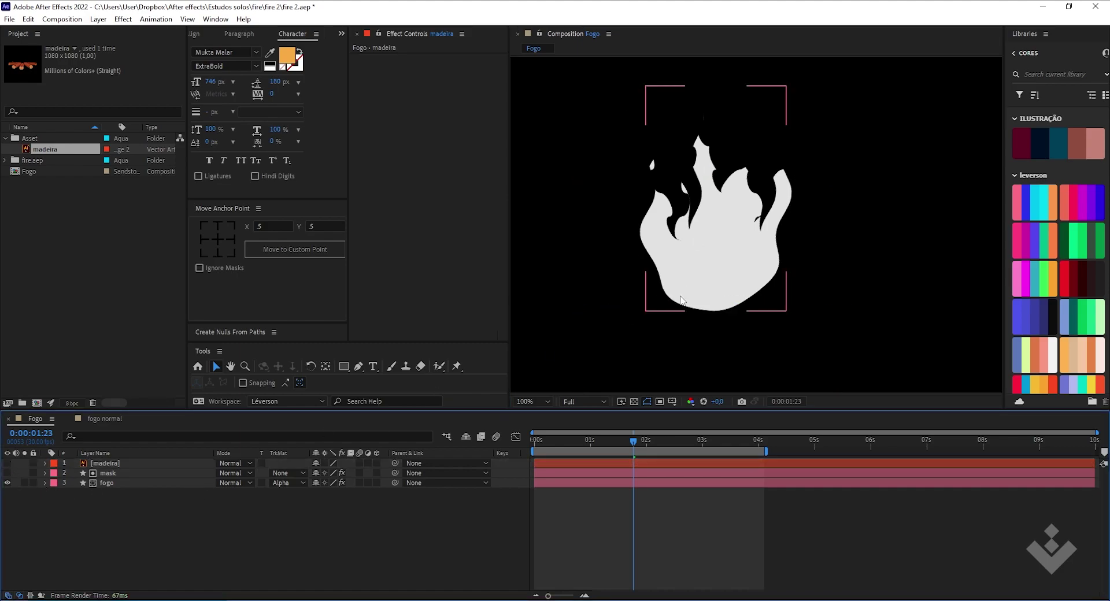
{"action": "key", "text": "space"}
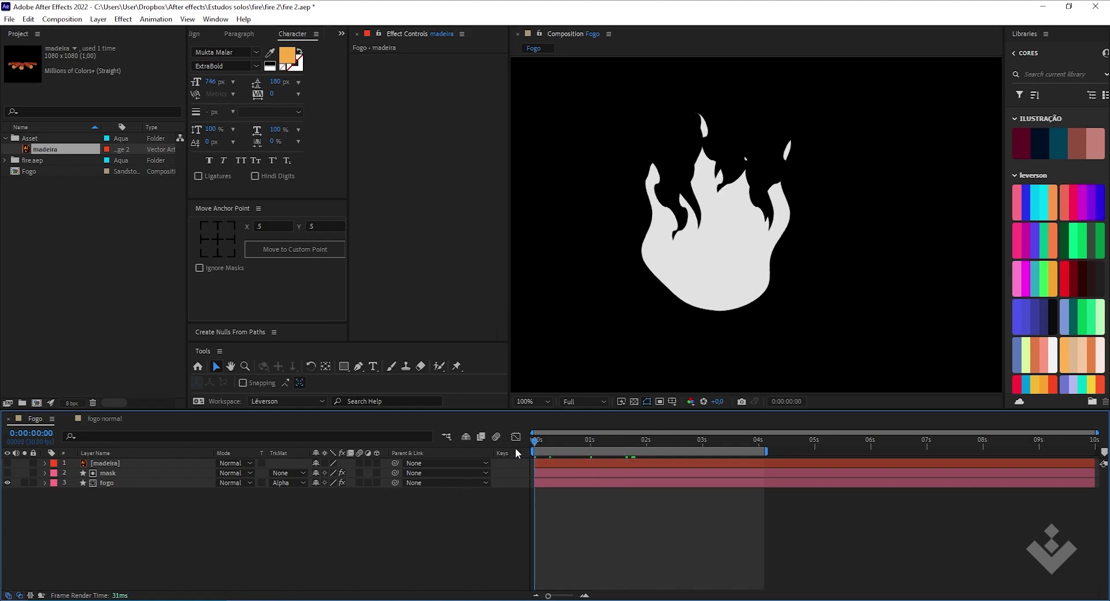
{"action": "key", "text": "space"}
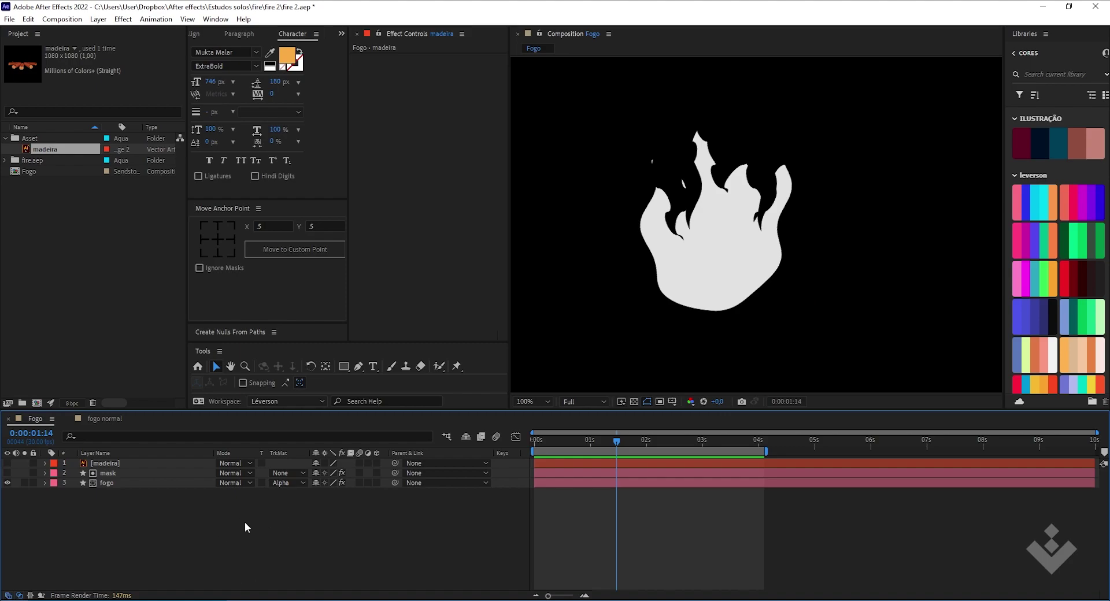
Create an adjustment layer and place it between the madeira and mask layers.
{"action": "right_click", "coordinate": [157, 515]}
{"action": "left_click", "coordinate": [184, 536]}
{"action": "right_click", "coordinate": [195, 512]}
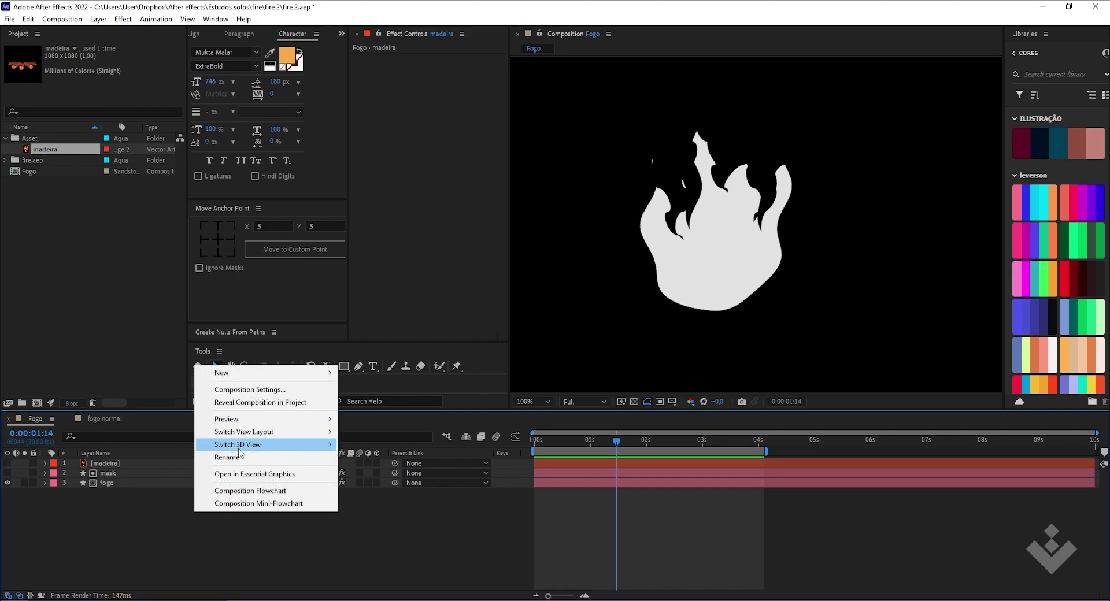
{"action": "left_click", "coordinate": [216, 512]}
{"action": "right_click", "coordinate": [215, 511]}
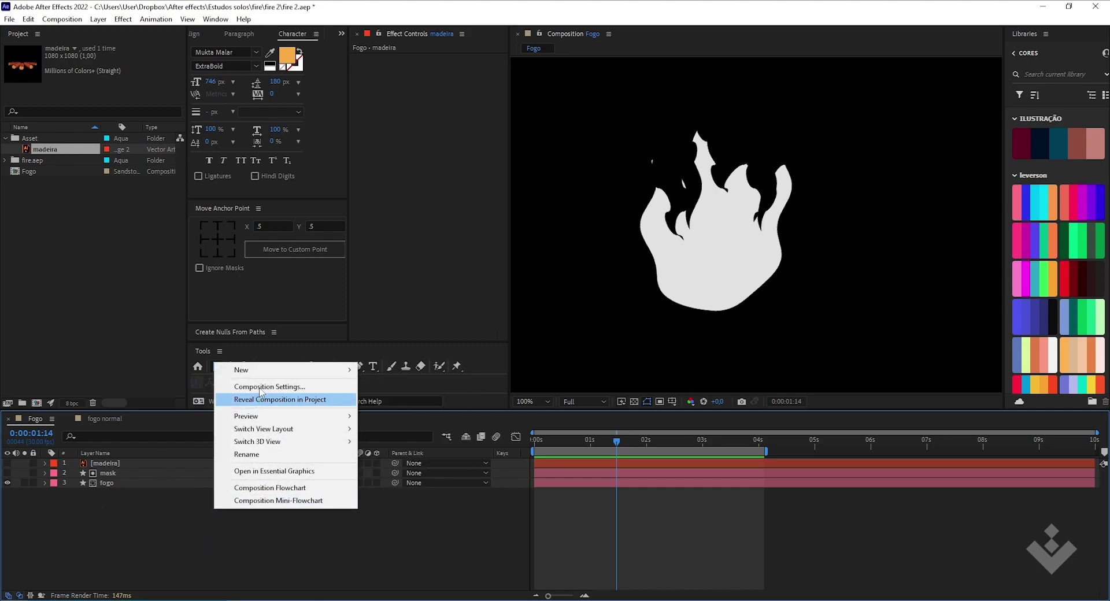
{"action": "mouse_move", "coordinate": [265, 374]}
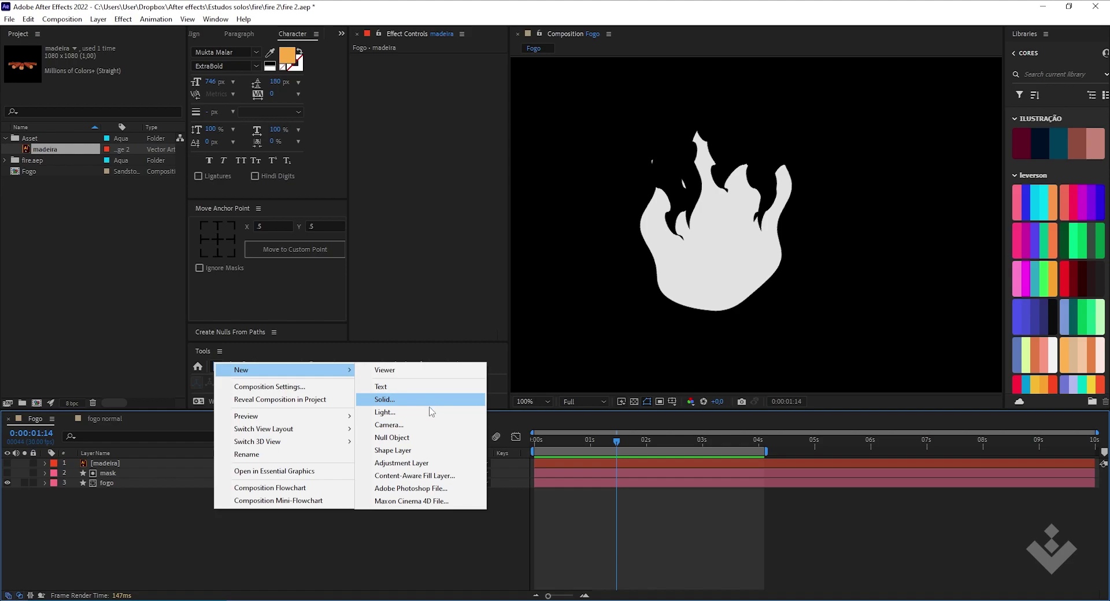
{"action": "left_click", "coordinate": [408, 466]}
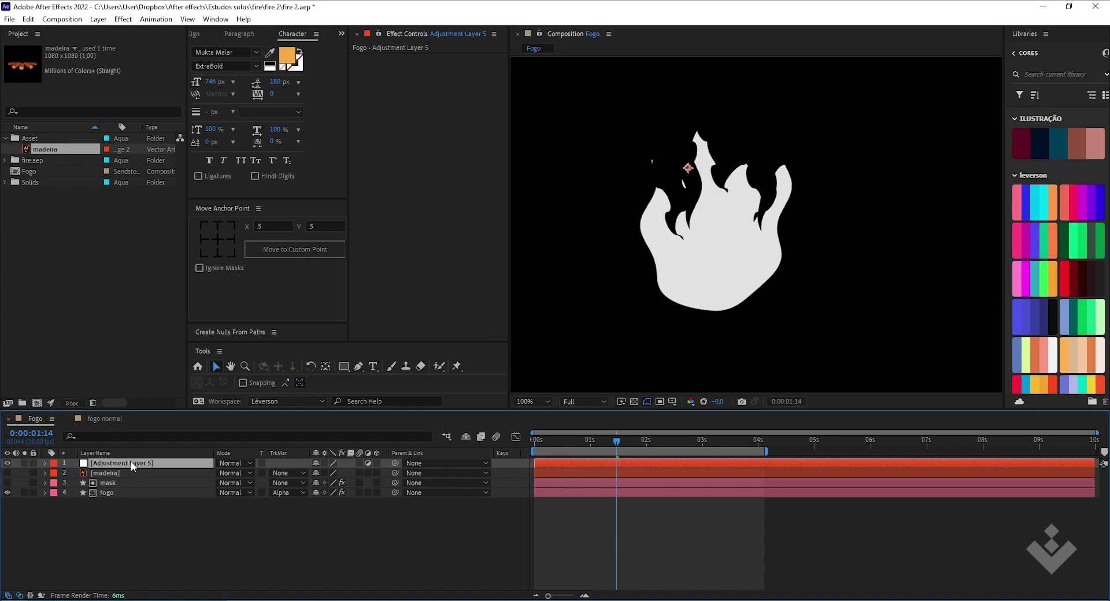
{"action": "left_click_drag", "start_coordinate": [133, 463], "coordinate": [134, 479]}
{"action": "left_click", "coordinate": [160, 527]}
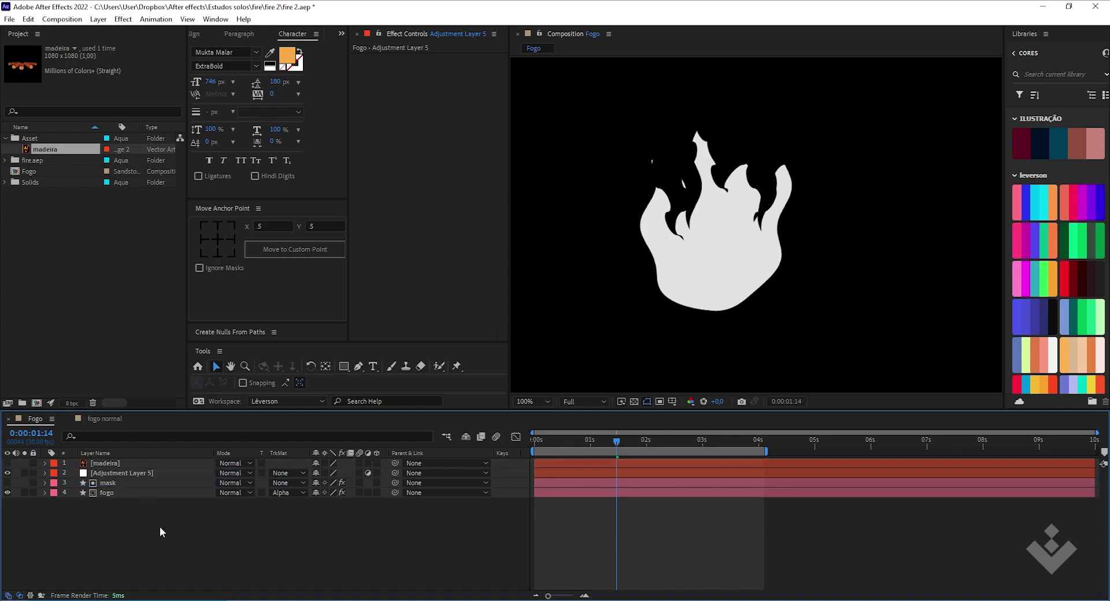
Apply the Roughen Edges effect to the adjustment layer and play back the flame from the start.
{"action": "left_click", "coordinate": [184, 474]}
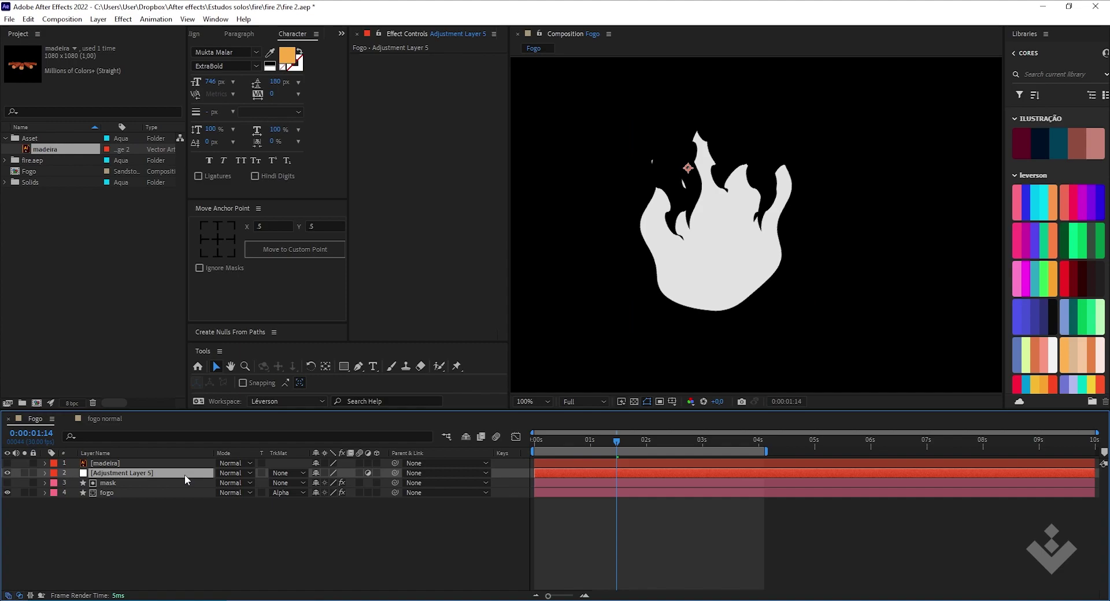
{"action": "left_click", "coordinate": [137, 494]}
{"action": "left_click", "coordinate": [141, 486]}
{"action": "left_click", "coordinate": [139, 498]}
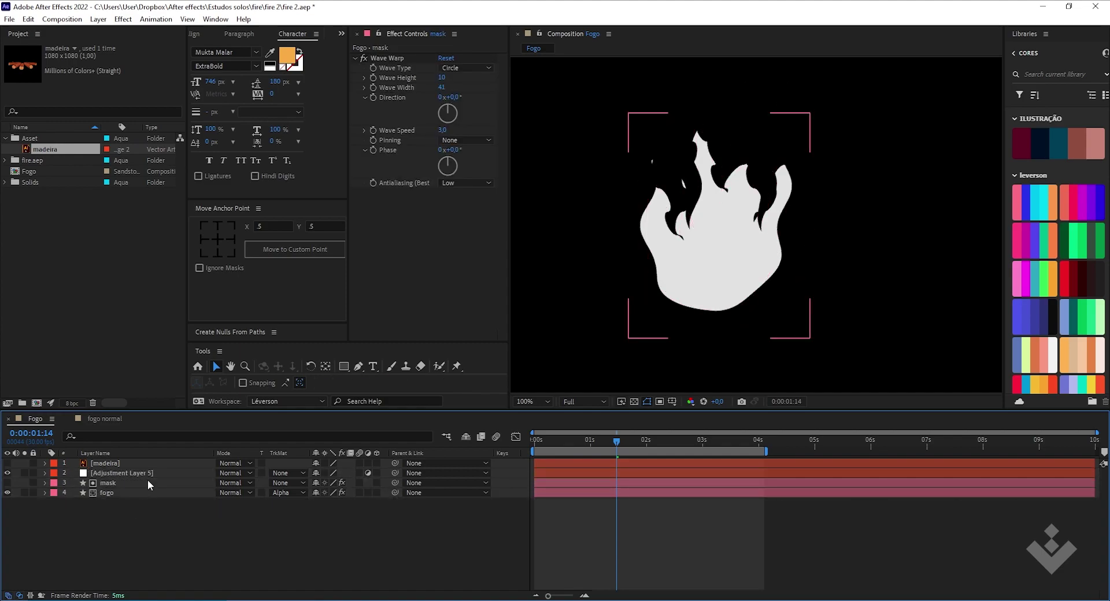
{"action": "left_click", "coordinate": [148, 474]}
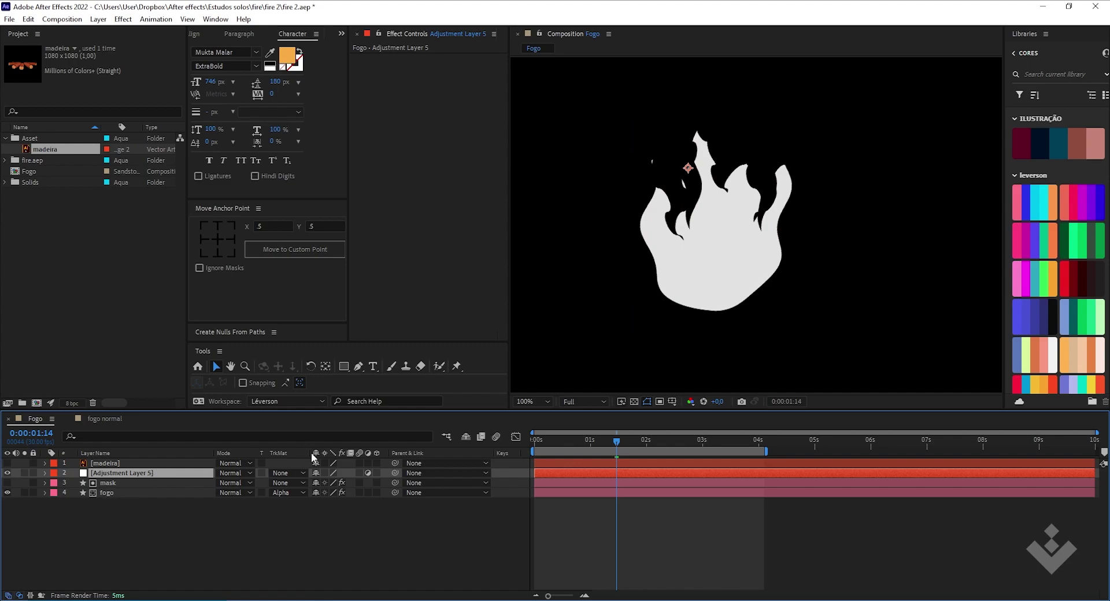
{"action": "left_click", "coordinate": [128, 20]}
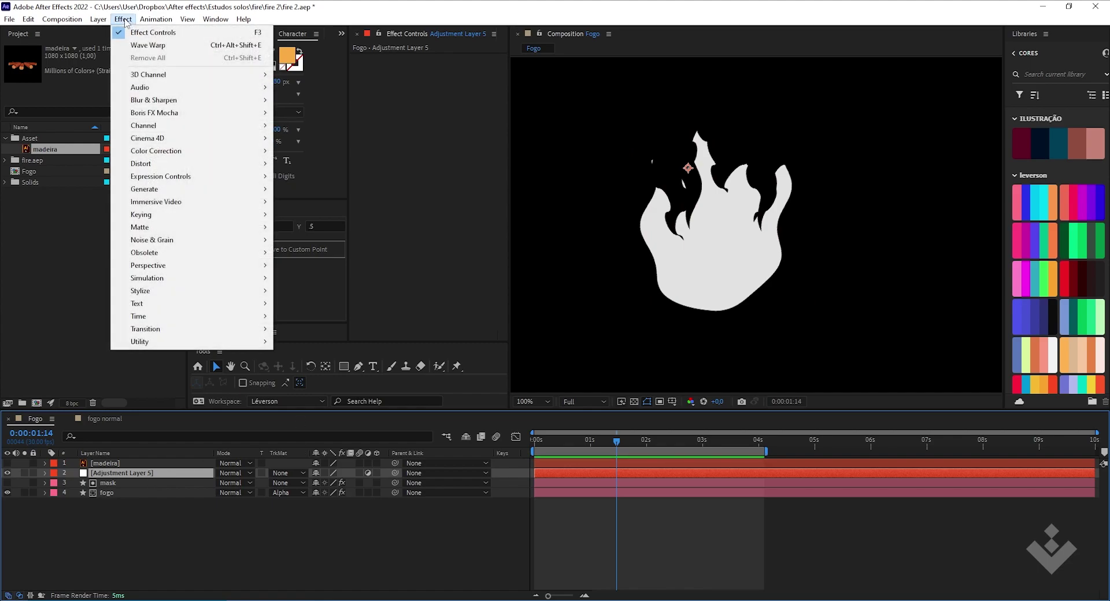
{"action": "mouse_move", "coordinate": [162, 279]}
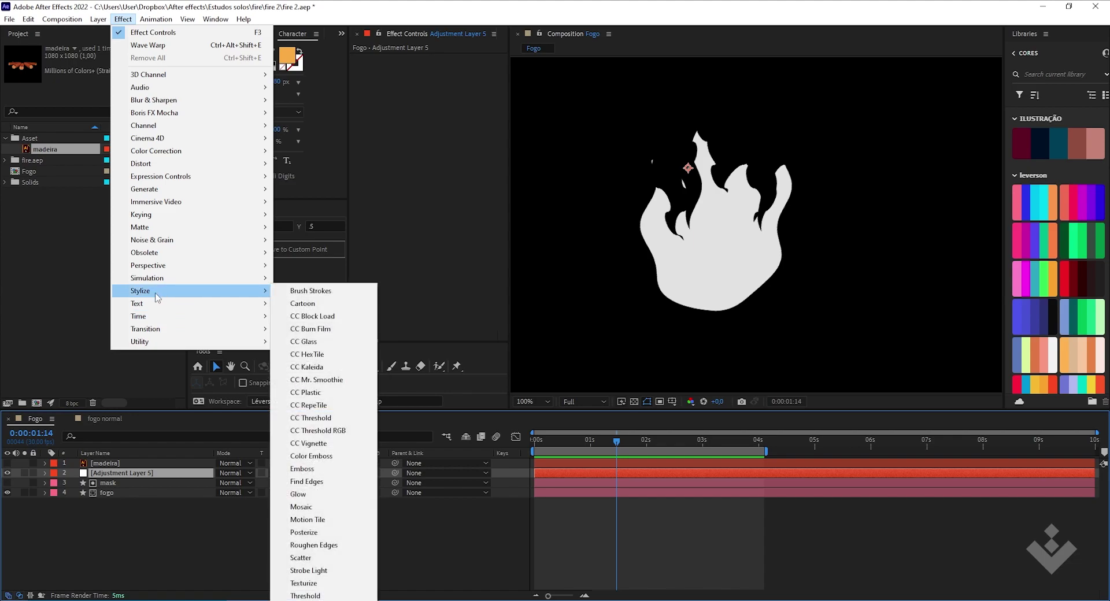
{"action": "left_click", "coordinate": [319, 546]}
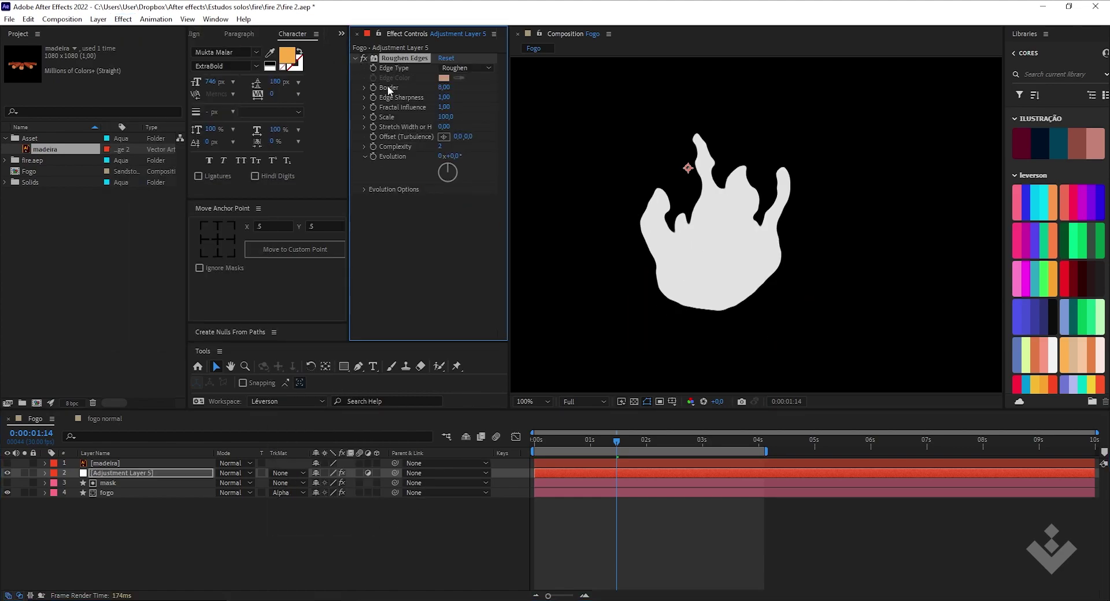
{"action": "left_click_drag", "start_coordinate": [616, 441], "coordinate": [522, 439]}
{"action": "key", "text": "space"}
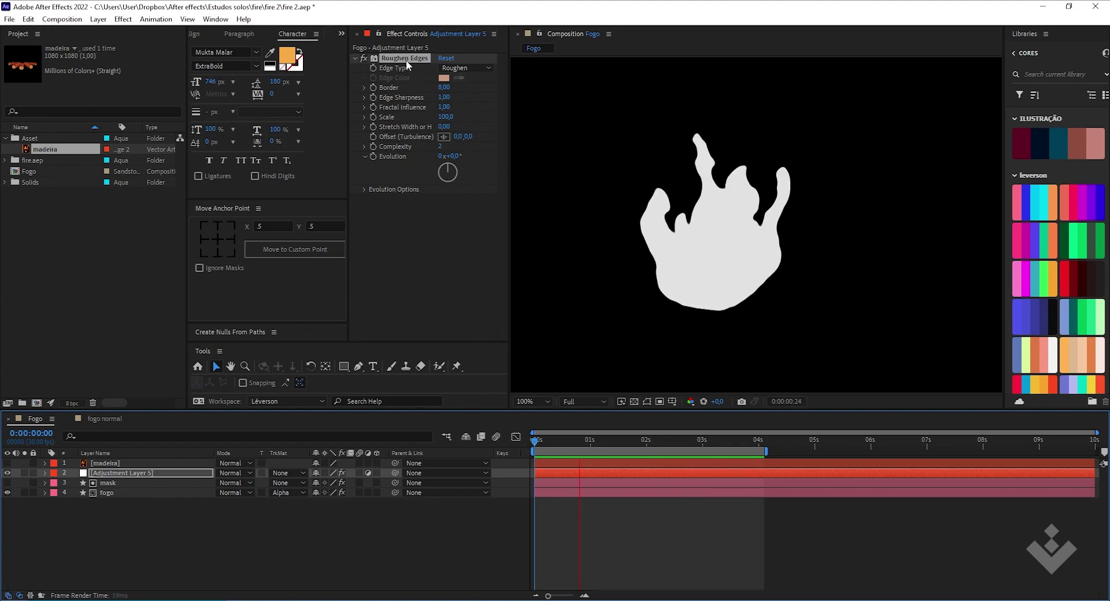
Disable the Roughen Edges effect on the adjustment layer, check the flame without it, and collapse the effect's settings.
{"action": "left_click", "coordinate": [363, 58]}
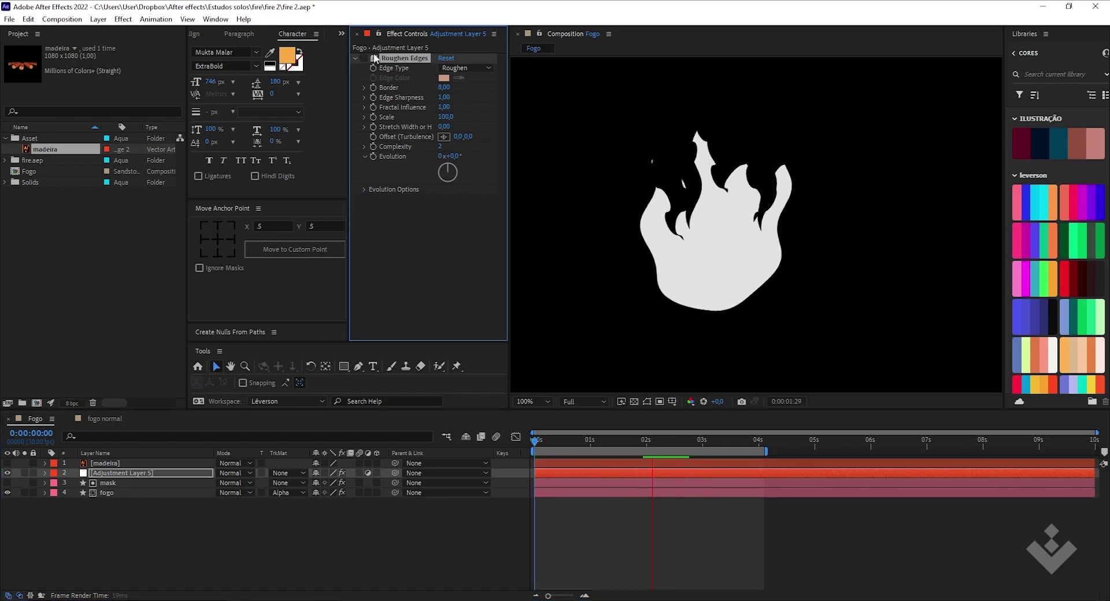
{"action": "key", "text": "space"}
{"action": "left_click_drag", "start_coordinate": [708, 444], "coordinate": [569, 456]}
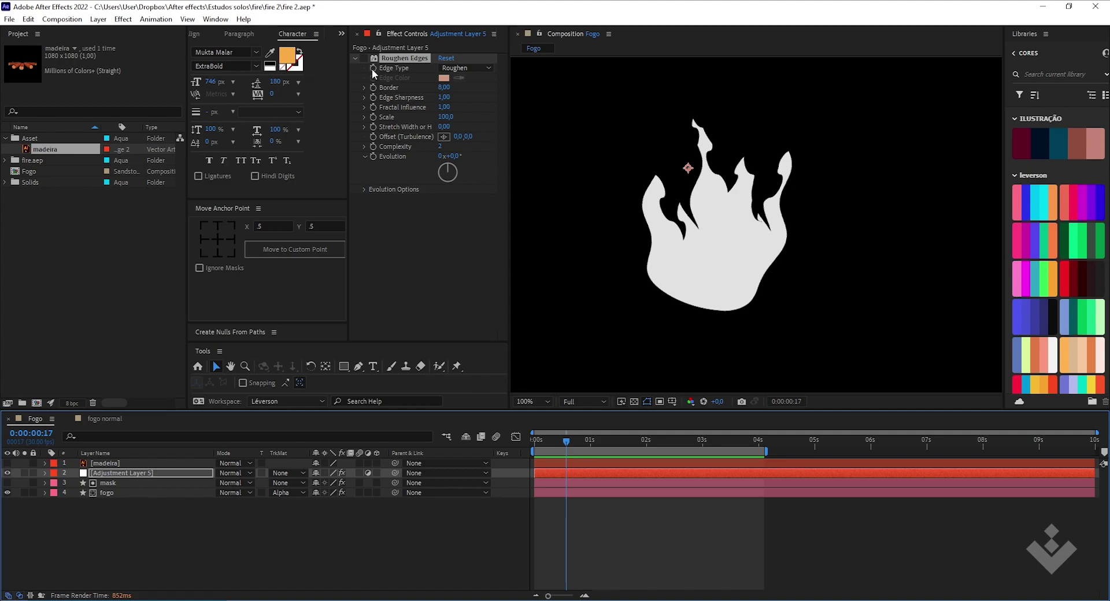
{"action": "left_click", "coordinate": [358, 58]}
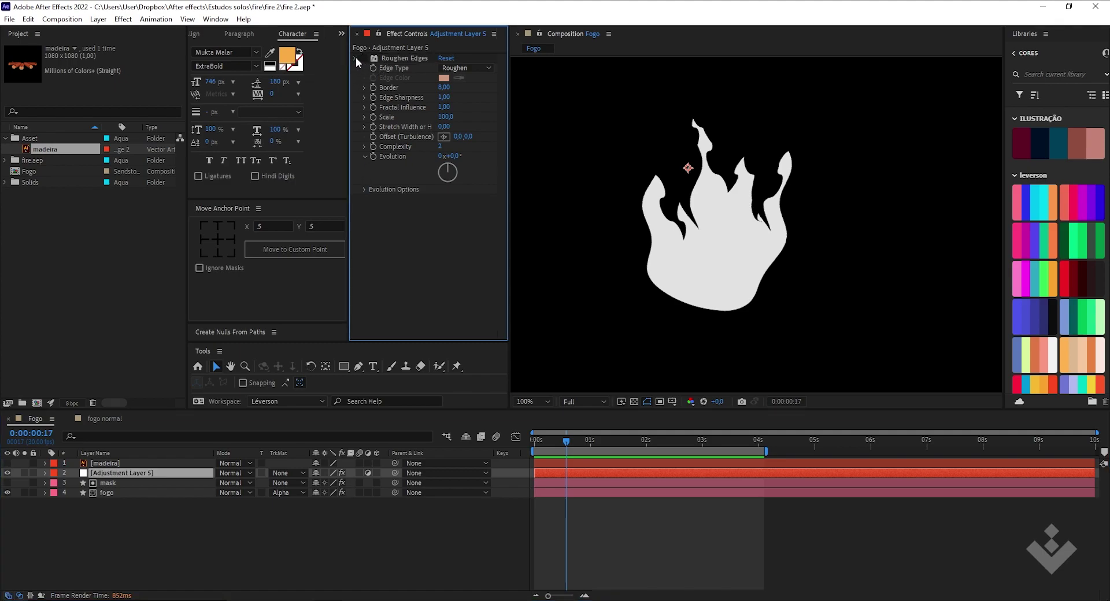
{"action": "left_click", "coordinate": [355, 57]}
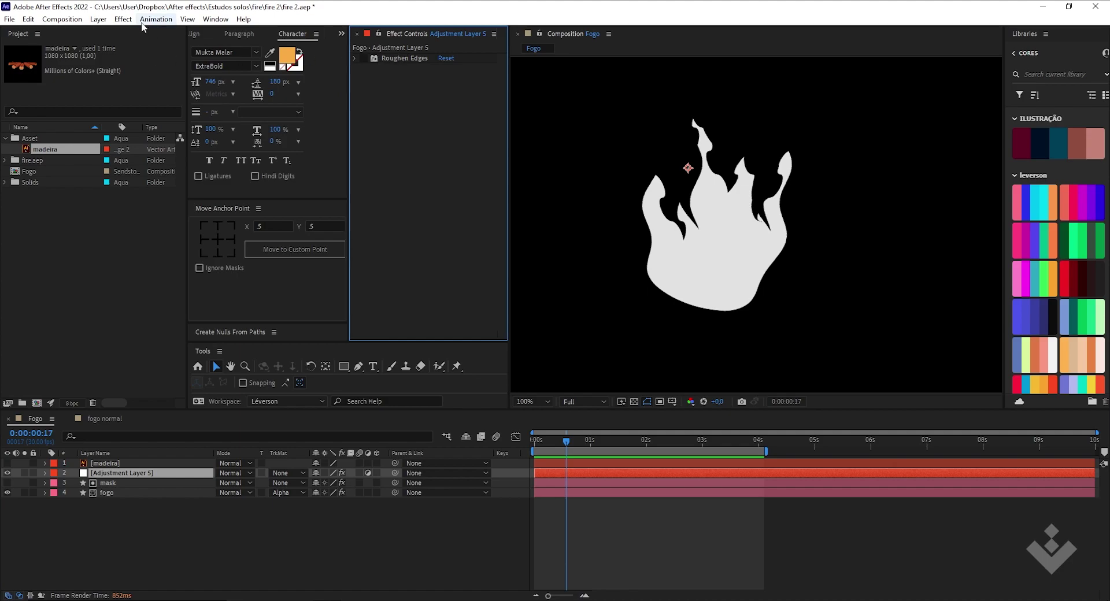
Apply the Gradient Ramp effect to the adjustment layer.
{"action": "left_click", "coordinate": [118, 514]}
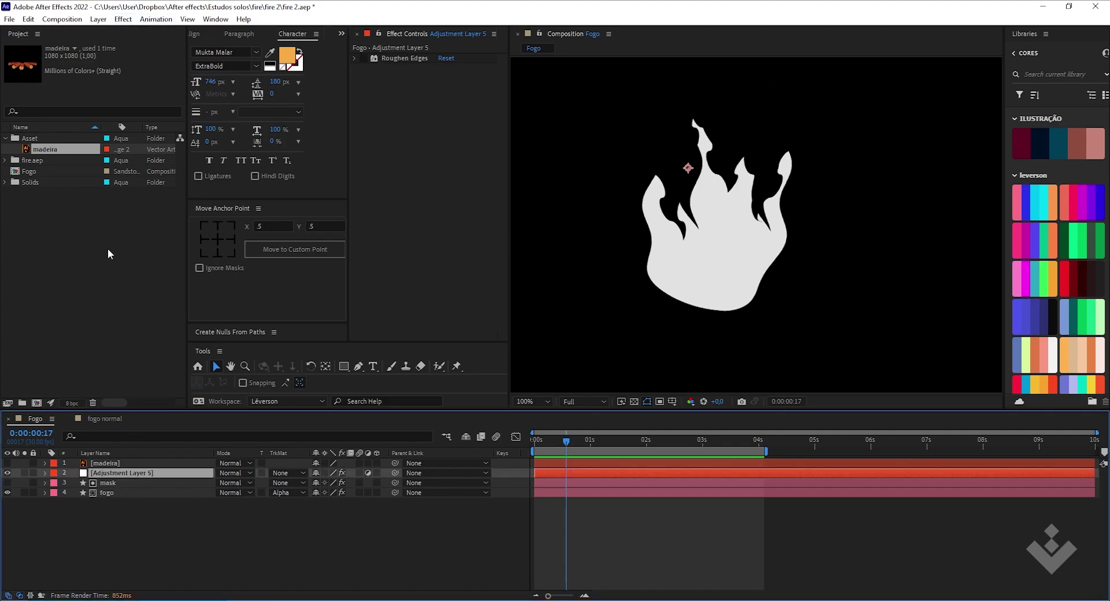
{"action": "left_click", "coordinate": [120, 21]}
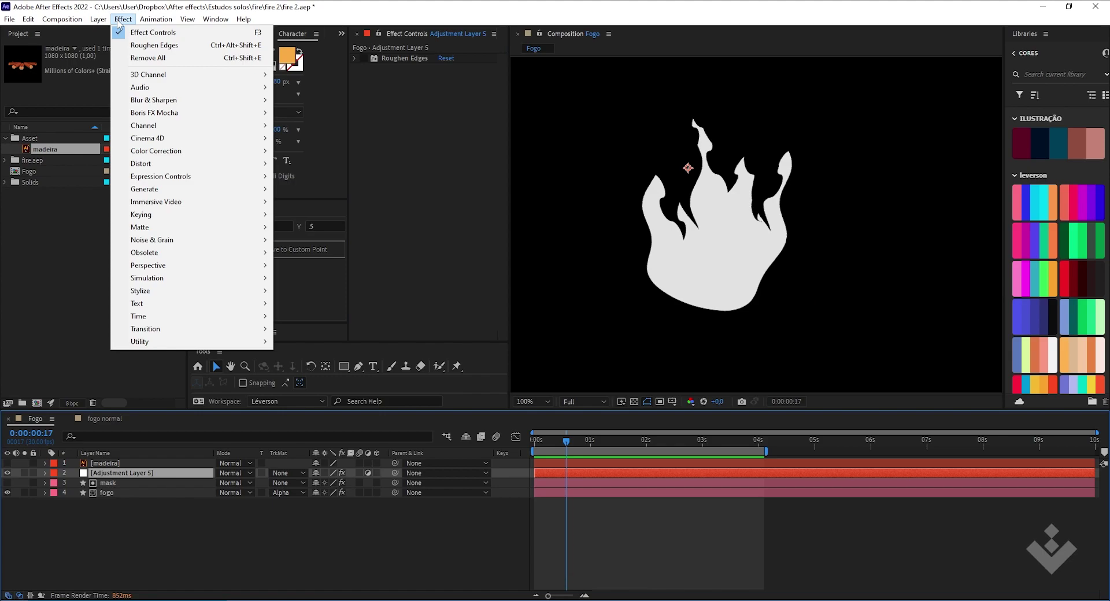
{"action": "mouse_move", "coordinate": [176, 189]}
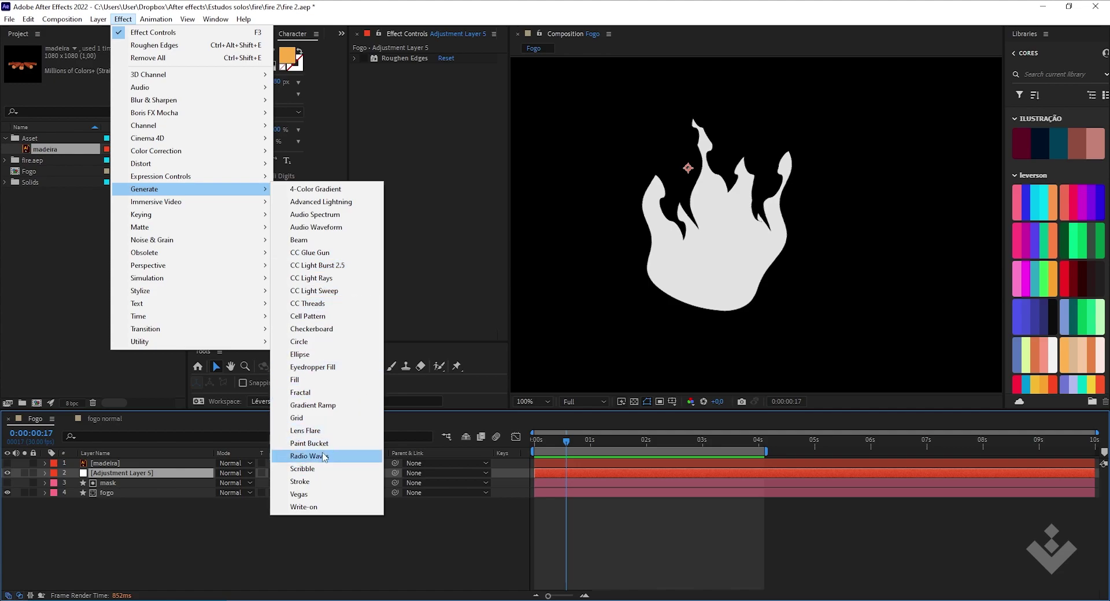
{"action": "left_click", "coordinate": [326, 407]}
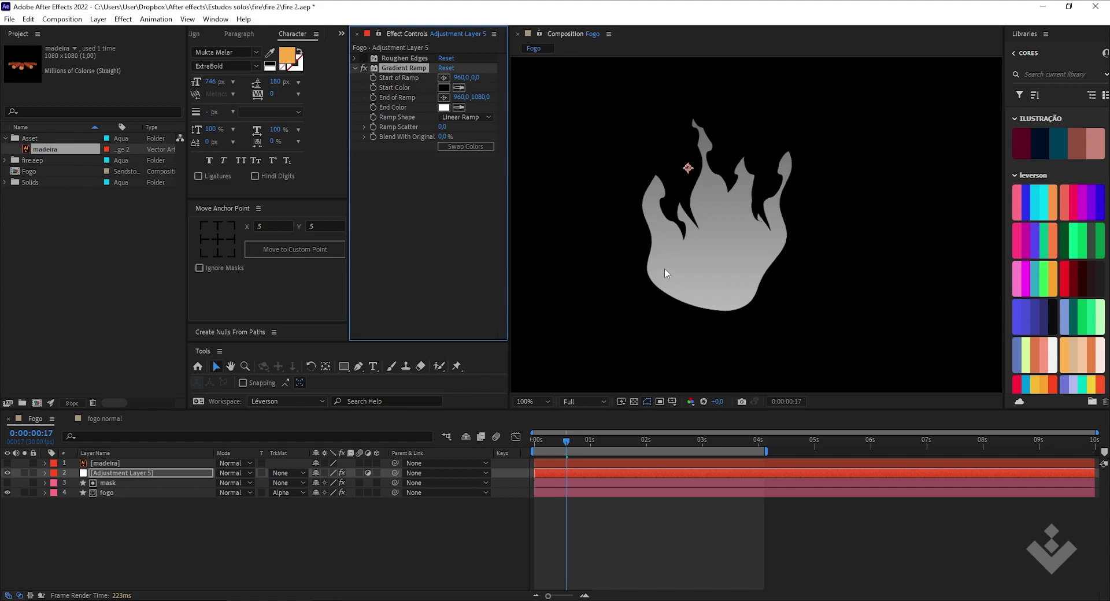
Position the ramp's start just above the flame at about 992, 438 and its end just below at about 1004, 832.
{"action": "scroll", "coordinate": [664, 268], "scroll_direction": "down", "scroll_amount": 2}
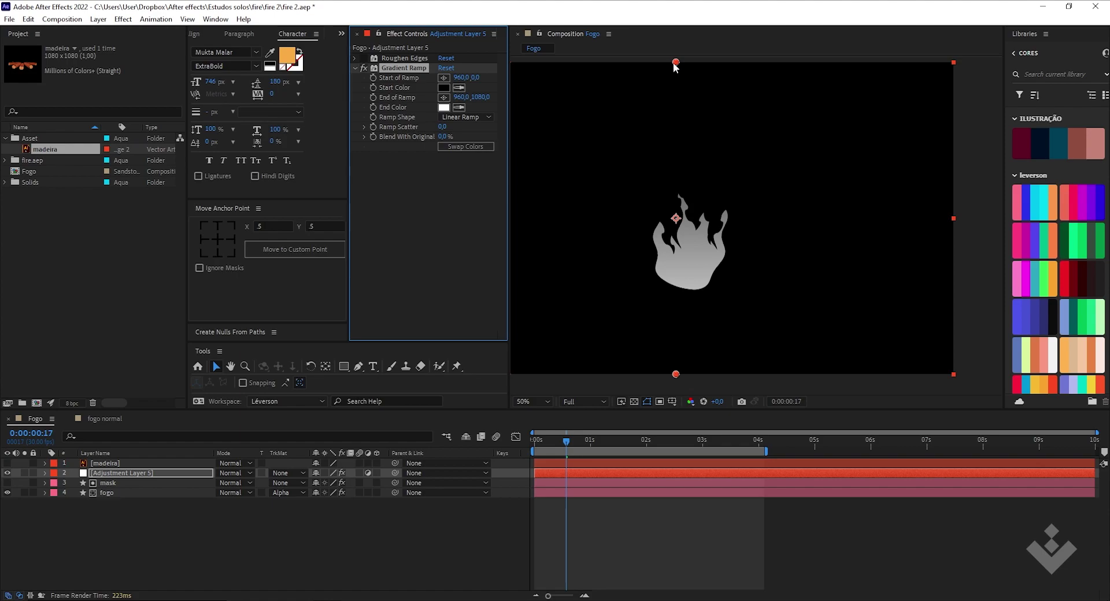
{"action": "left_click_drag", "start_coordinate": [675, 63], "coordinate": [681, 177]}
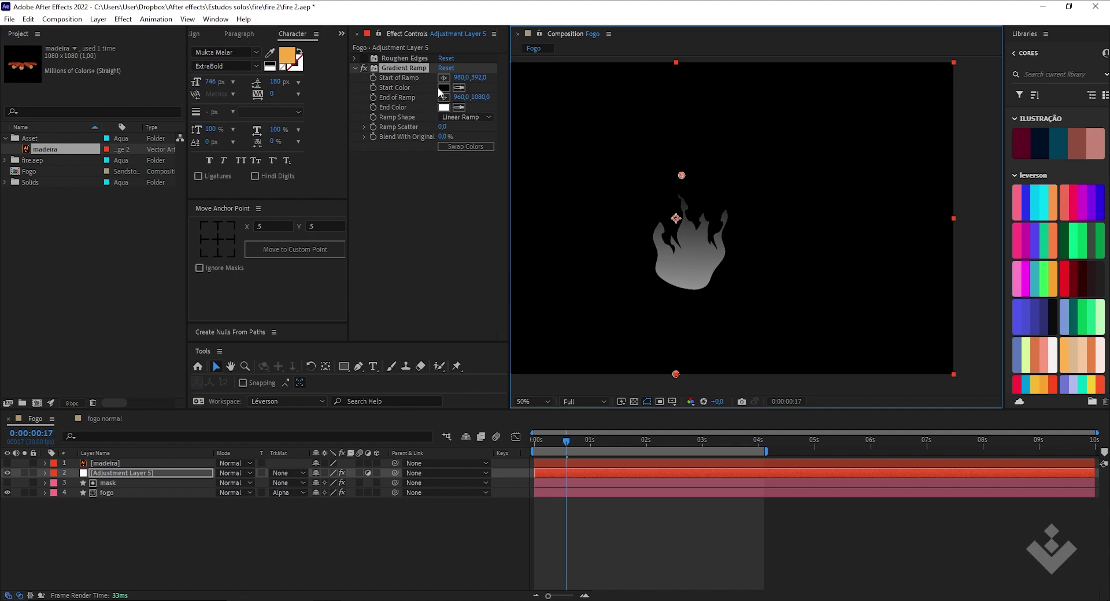
{"action": "left_click_drag", "start_coordinate": [676, 372], "coordinate": [689, 301]}
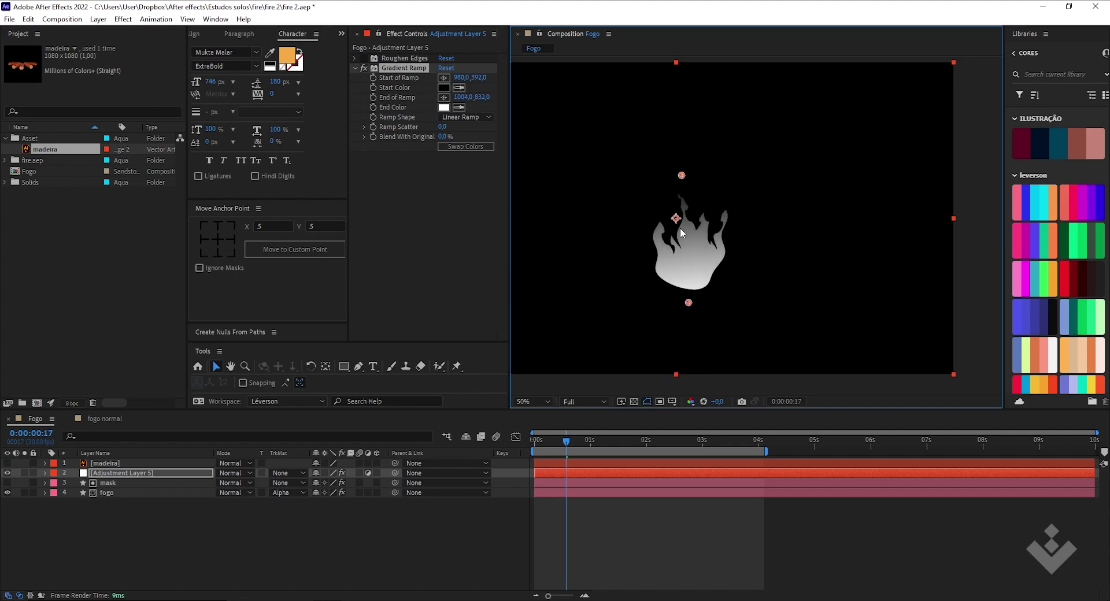
{"action": "left_click_drag", "start_coordinate": [681, 176], "coordinate": [685, 189]}
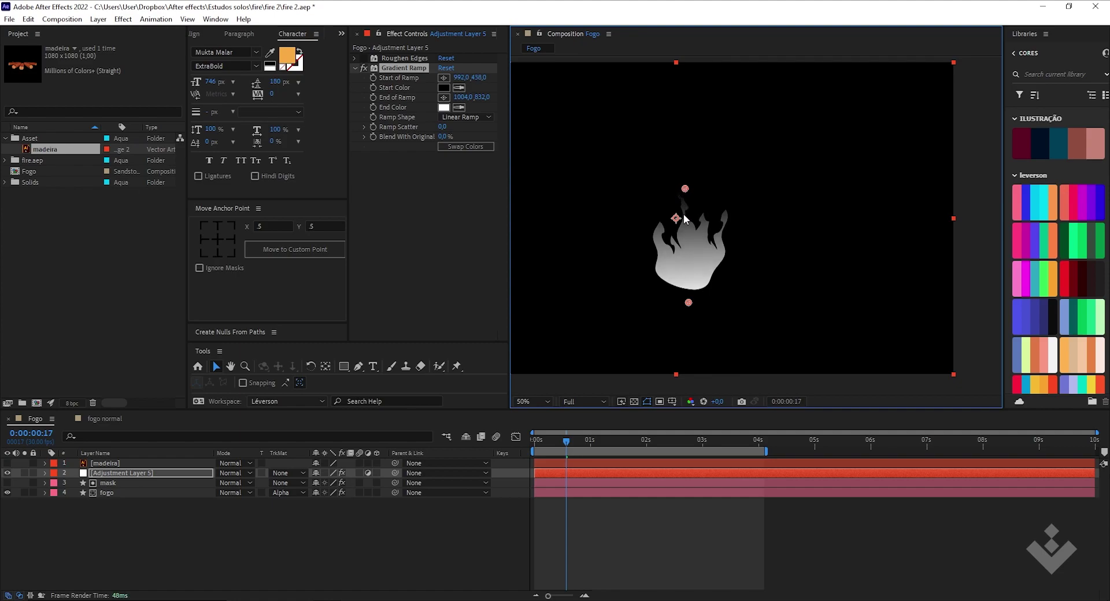
{"action": "scroll", "coordinate": [684, 216], "scroll_direction": "up", "scroll_amount": 2}
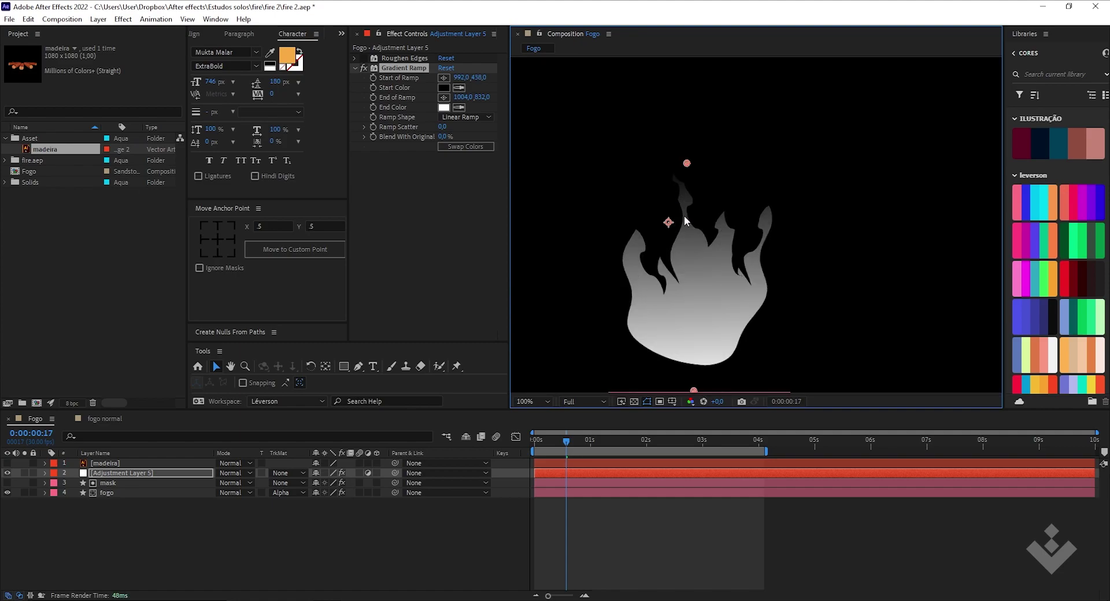
Set the Gradient Ramp's end color to orange D9780F.
{"action": "left_click", "coordinate": [443, 108]}
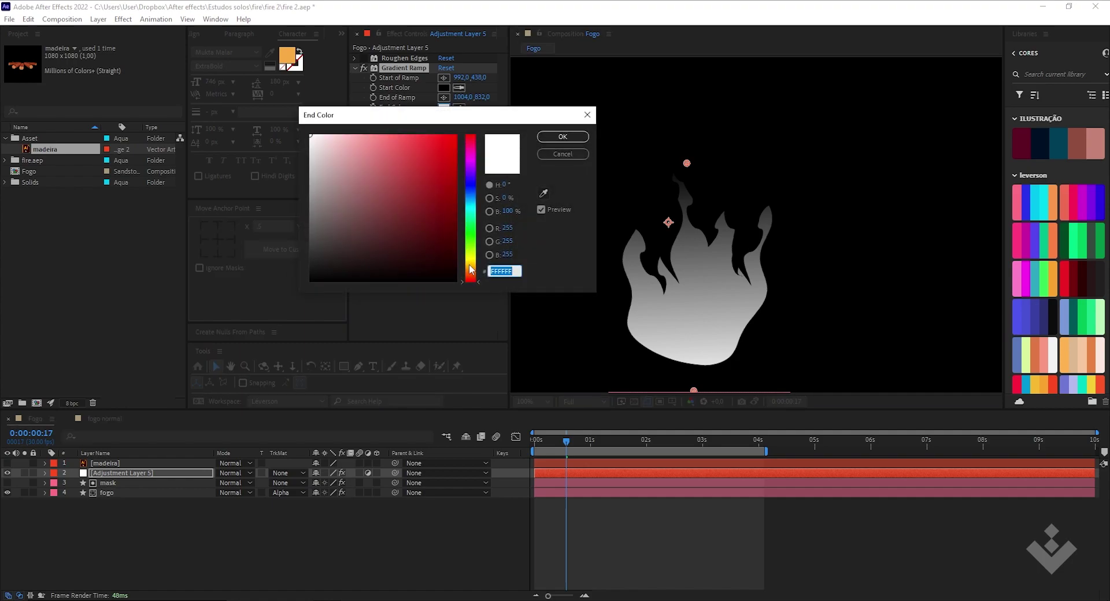
{"action": "left_click_drag", "start_coordinate": [470, 273], "coordinate": [471, 269]}
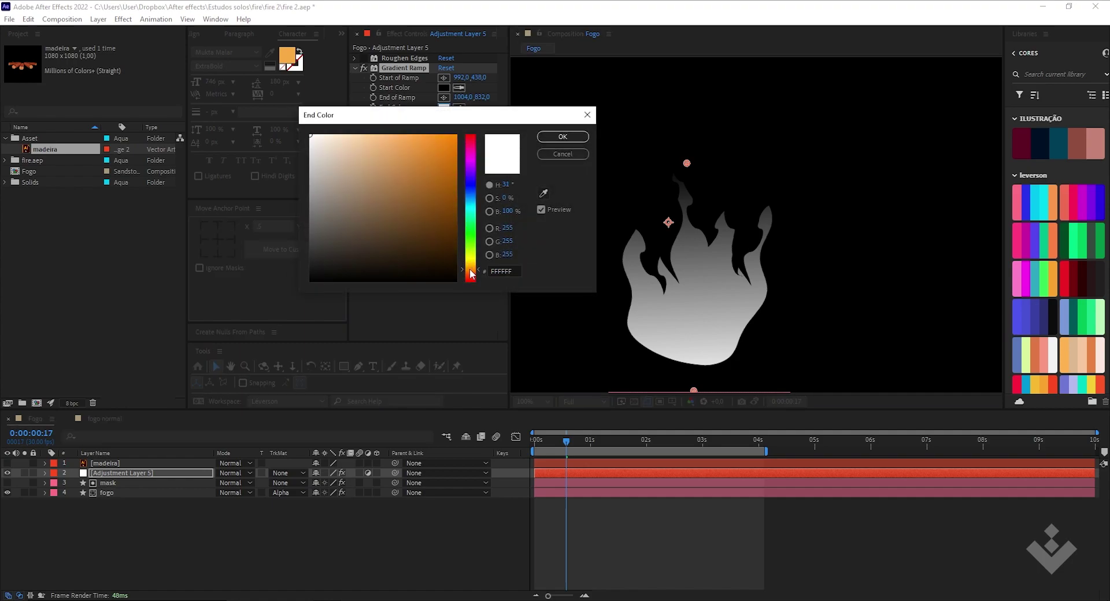
{"action": "left_click", "coordinate": [446, 156]}
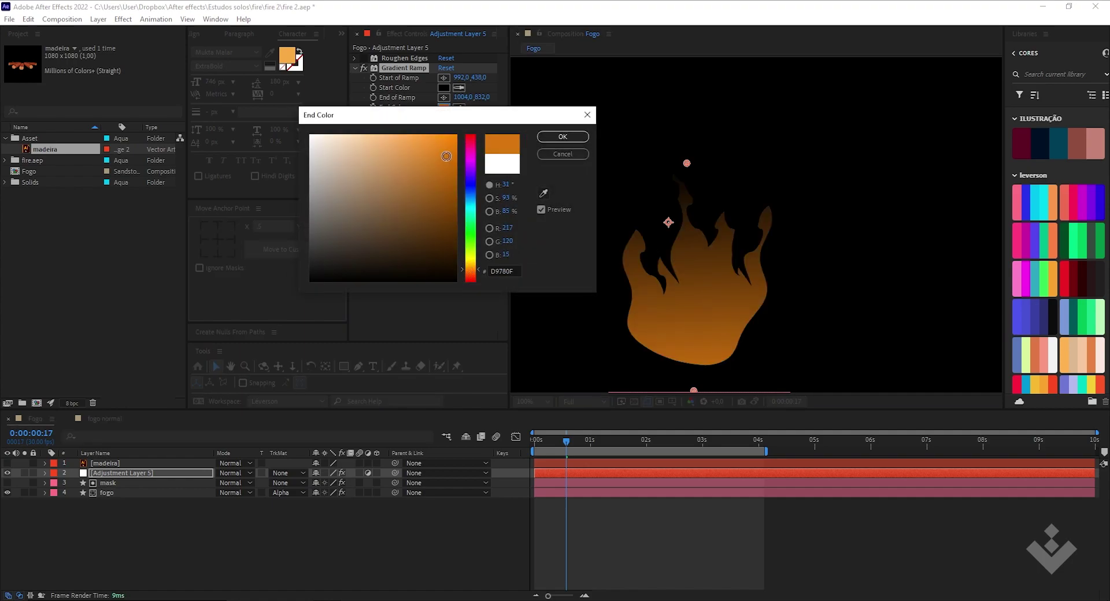
{"action": "left_click", "coordinate": [563, 137]}
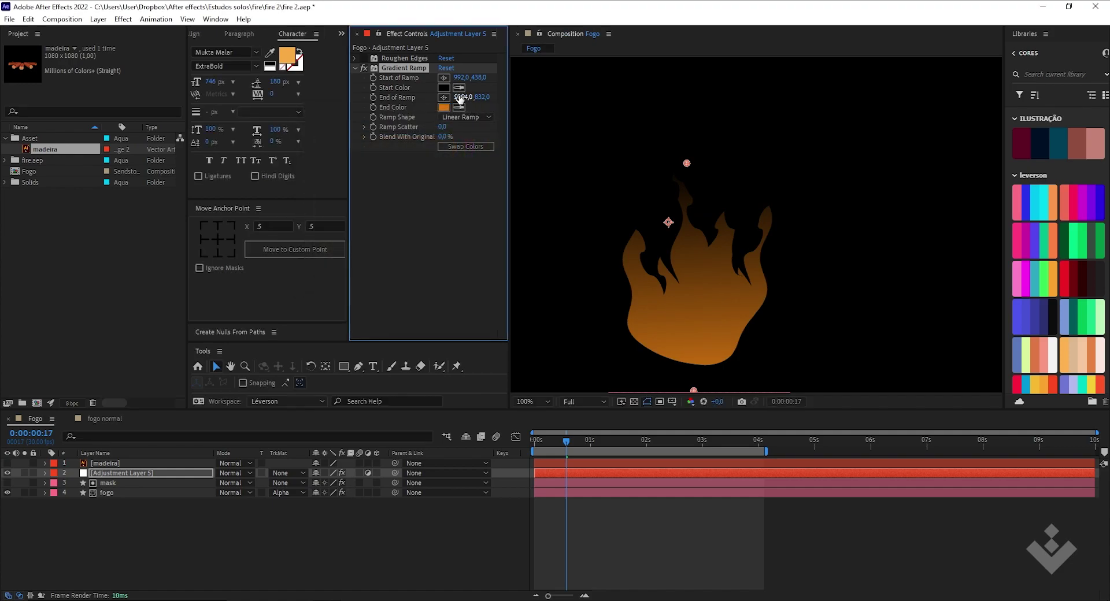
Set the Gradient Ramp's start color to a bright red after trying a darker red and a blue.
{"action": "left_click", "coordinate": [444, 87]}
{"action": "mouse_move", "coordinate": [444, 197]}
{"action": "left_mouse_down"}
{"action": "mouse_move", "coordinate": [444, 168]}
{"action": "mouse_move", "coordinate": [445, 190]}
{"action": "mouse_move", "coordinate": [434, 177]}
{"action": "left_mouse_up"}
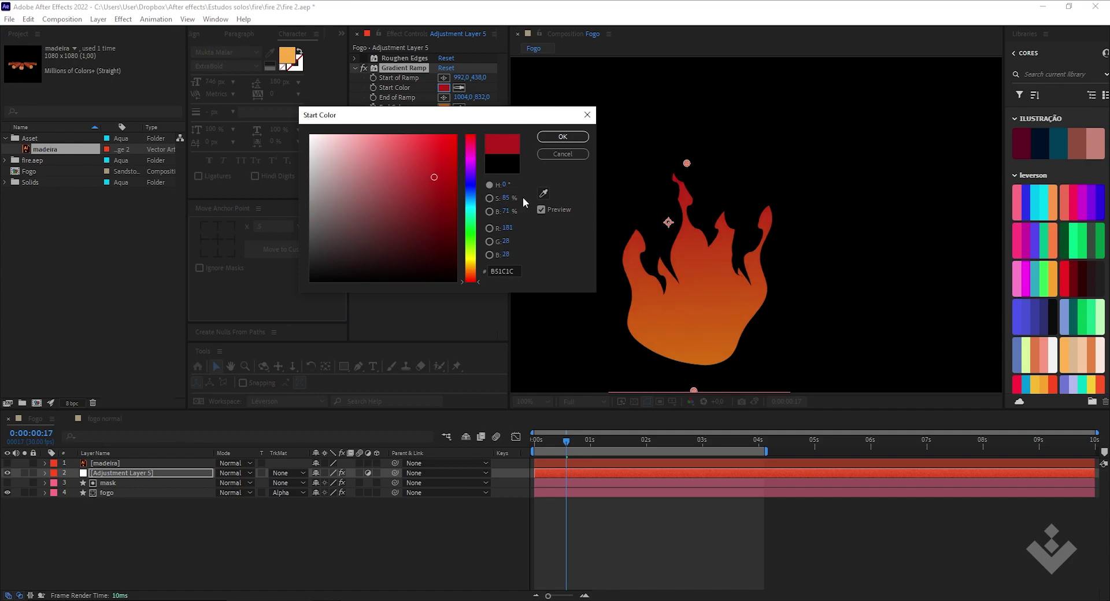
{"action": "left_click", "coordinate": [472, 197]}
{"action": "left_click", "coordinate": [473, 200]}
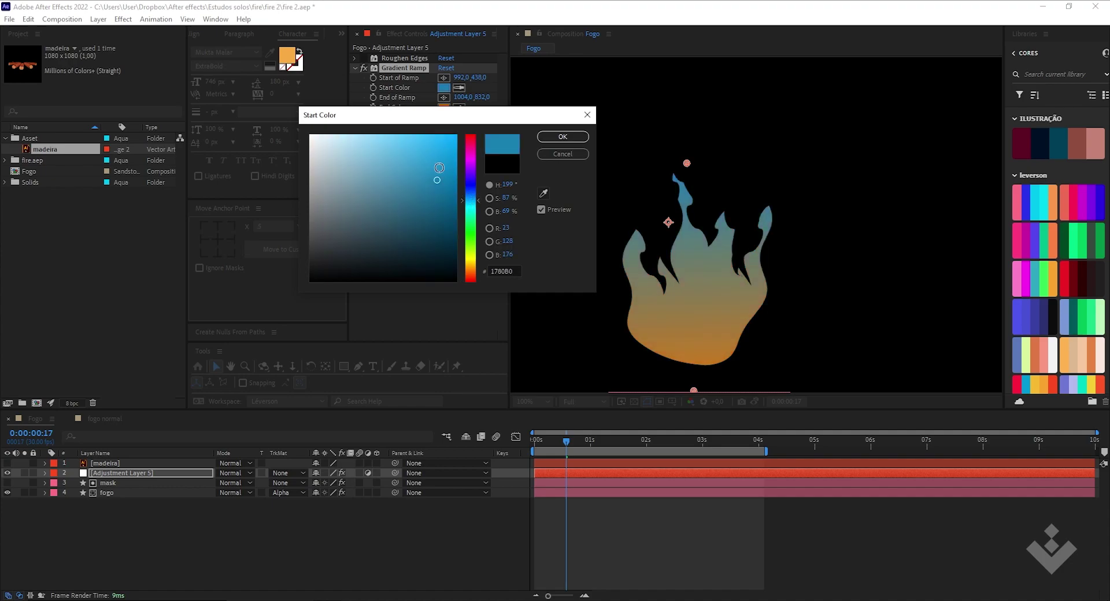
{"action": "left_click_drag", "start_coordinate": [469, 184], "coordinate": [468, 126]}
{"action": "left_click_drag", "start_coordinate": [441, 160], "coordinate": [444, 140]}
{"action": "left_click", "coordinate": [563, 137]}
Lower the ramp's start to about 994, 547 and brighten its end color to orange F18A1C.
{"action": "left_click_drag", "start_coordinate": [689, 164], "coordinate": [689, 195]}
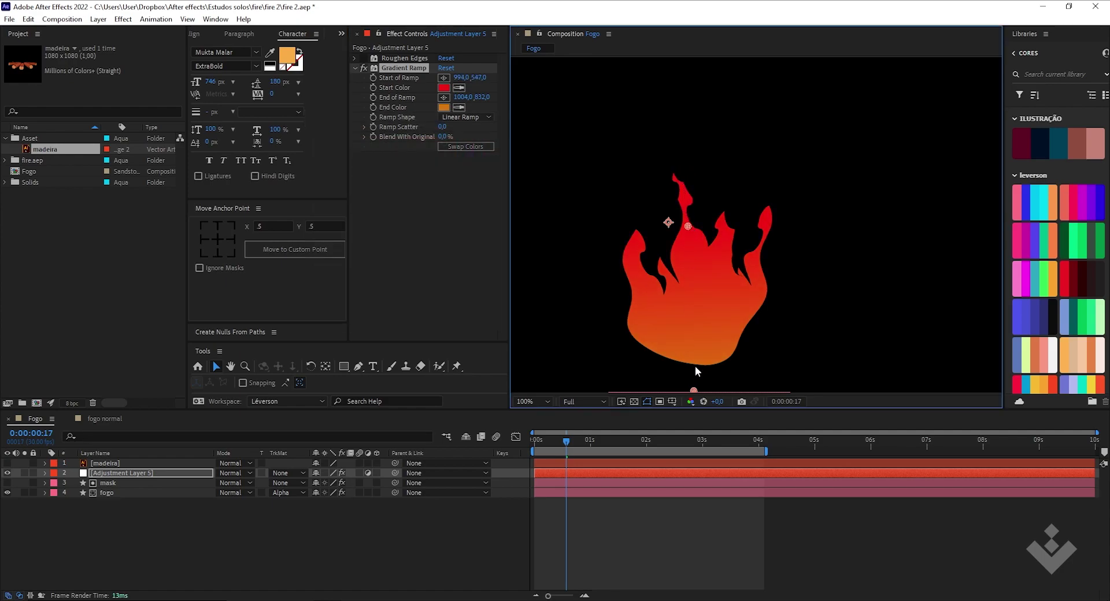
{"action": "left_click", "coordinate": [444, 107]}
{"action": "left_click_drag", "start_coordinate": [449, 165], "coordinate": [440, 143]}
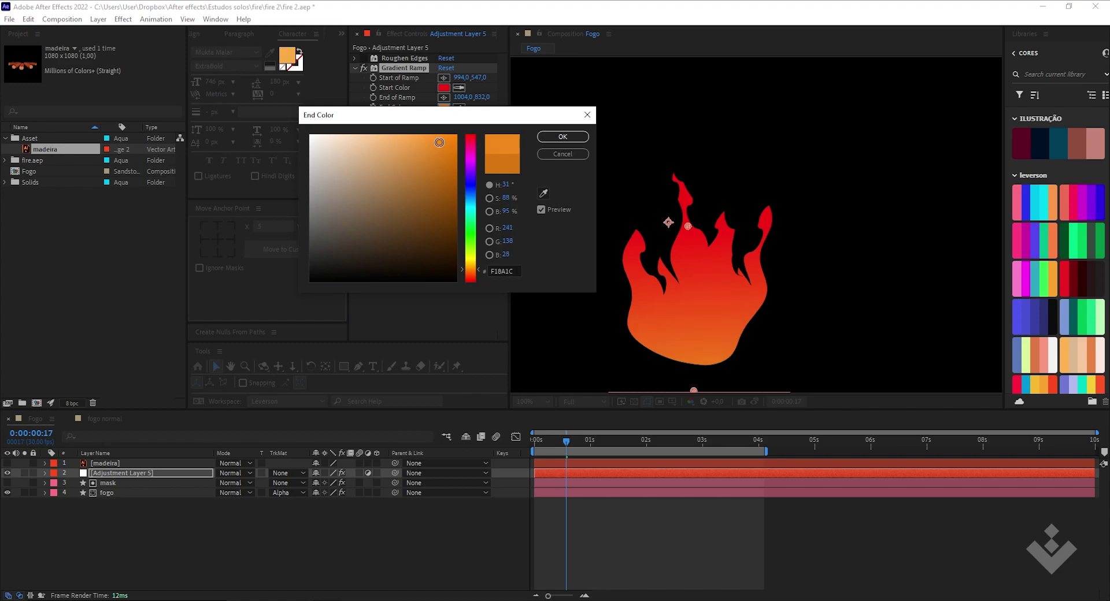
{"action": "left_click", "coordinate": [569, 139]}
Play back the gradient-colored flame from the first frame and return to the start.
{"action": "left_click", "coordinate": [560, 516]}
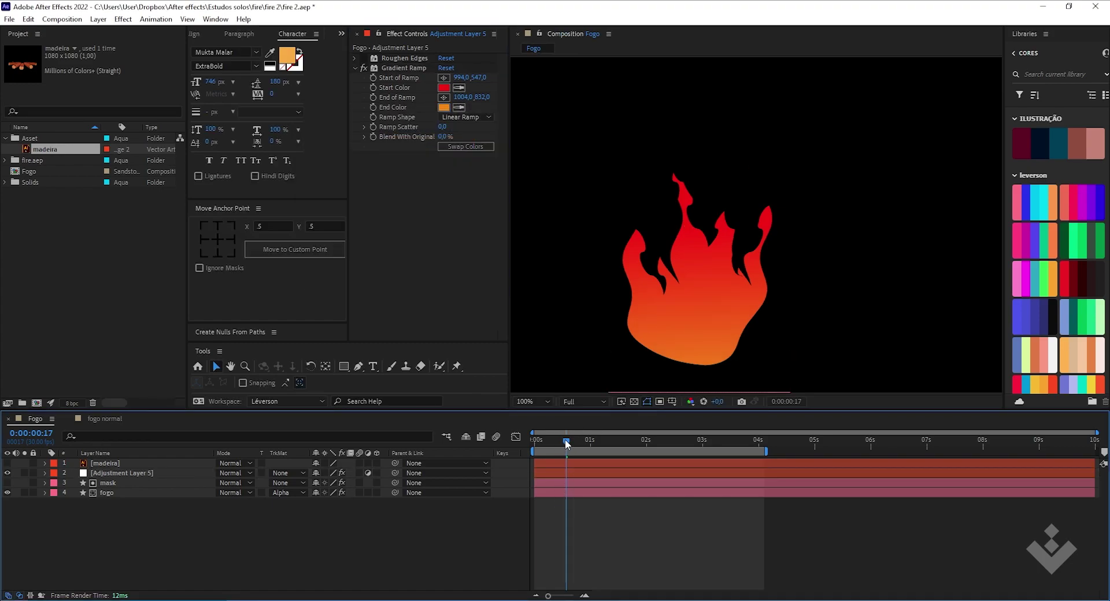
{"action": "left_click_drag", "start_coordinate": [566, 442], "coordinate": [492, 442]}
{"action": "key", "text": "space"}
{"action": "key", "text": "space"}
{"action": "left_click_drag", "start_coordinate": [644, 280], "coordinate": [667, 229]}
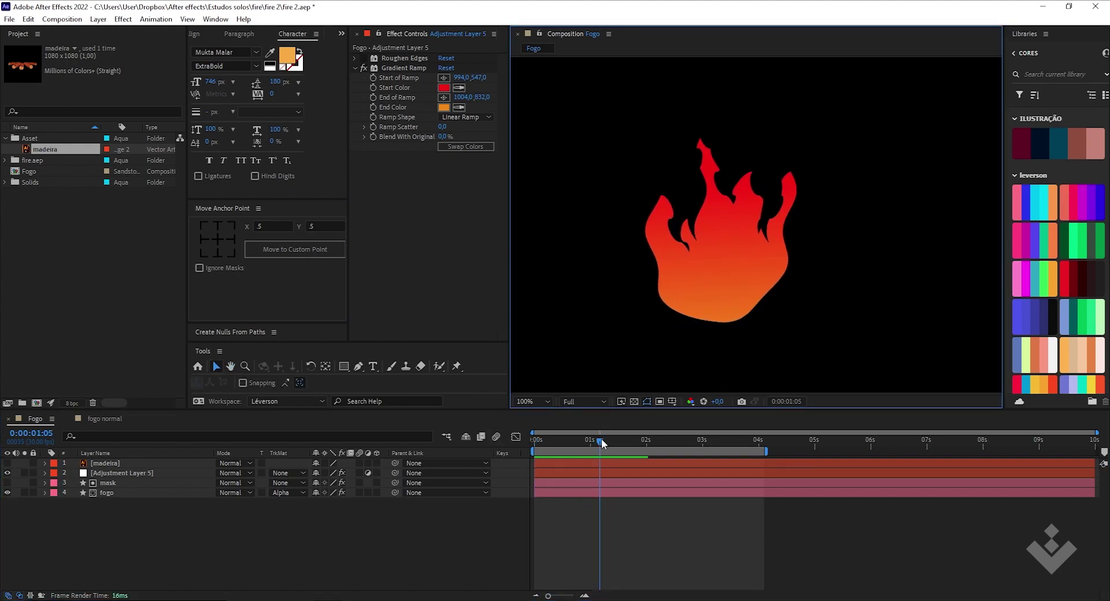
{"action": "left_click_drag", "start_coordinate": [601, 441], "coordinate": [471, 442]}
{"action": "key", "text": "space"}
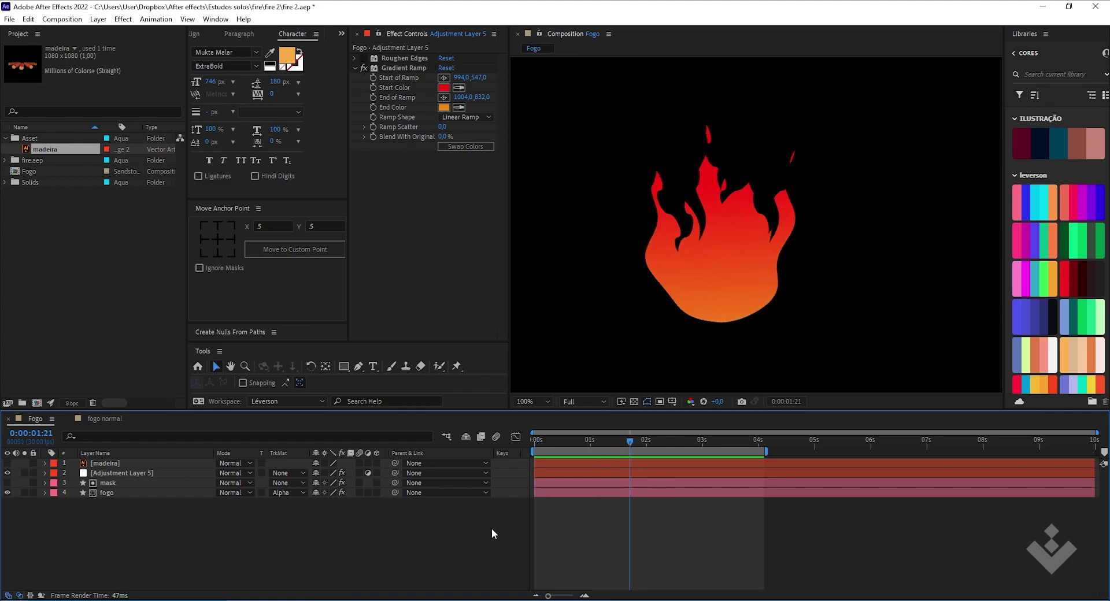
{"action": "left_click_drag", "start_coordinate": [629, 440], "coordinate": [511, 441]}
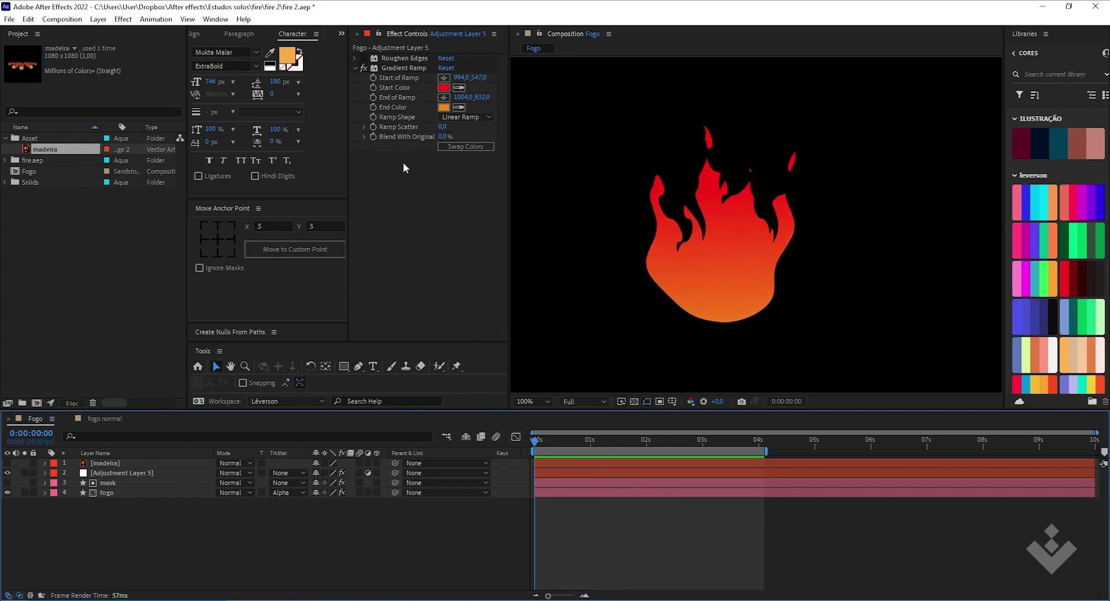
Re-enable the Roughen Edges effect, expand its settings and play back the flame from the start.
{"action": "left_click", "coordinate": [363, 57]}
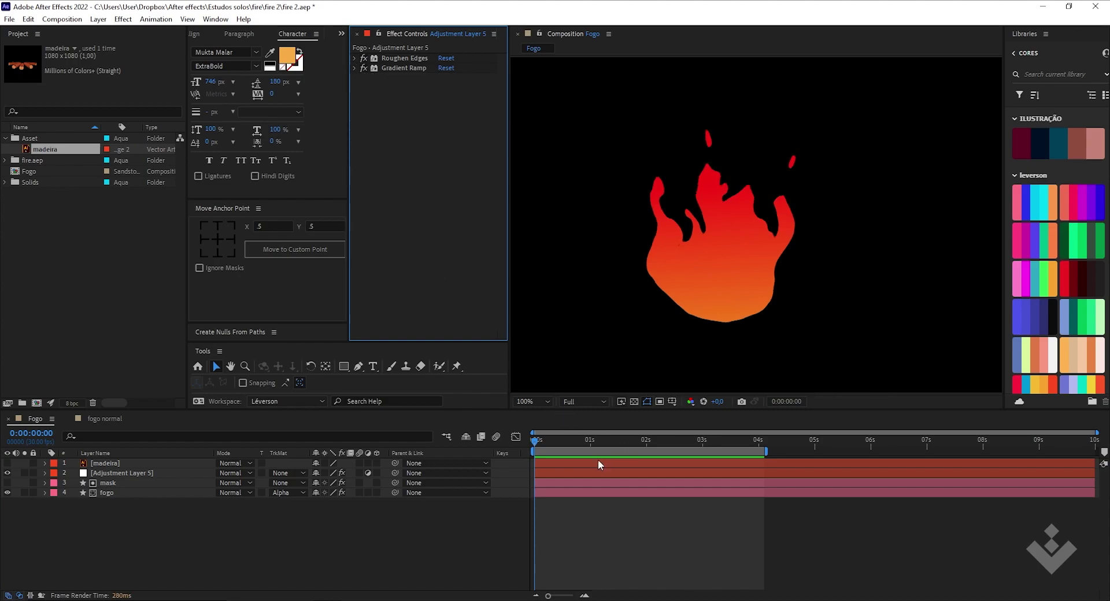
{"action": "left_click", "coordinate": [355, 59]}
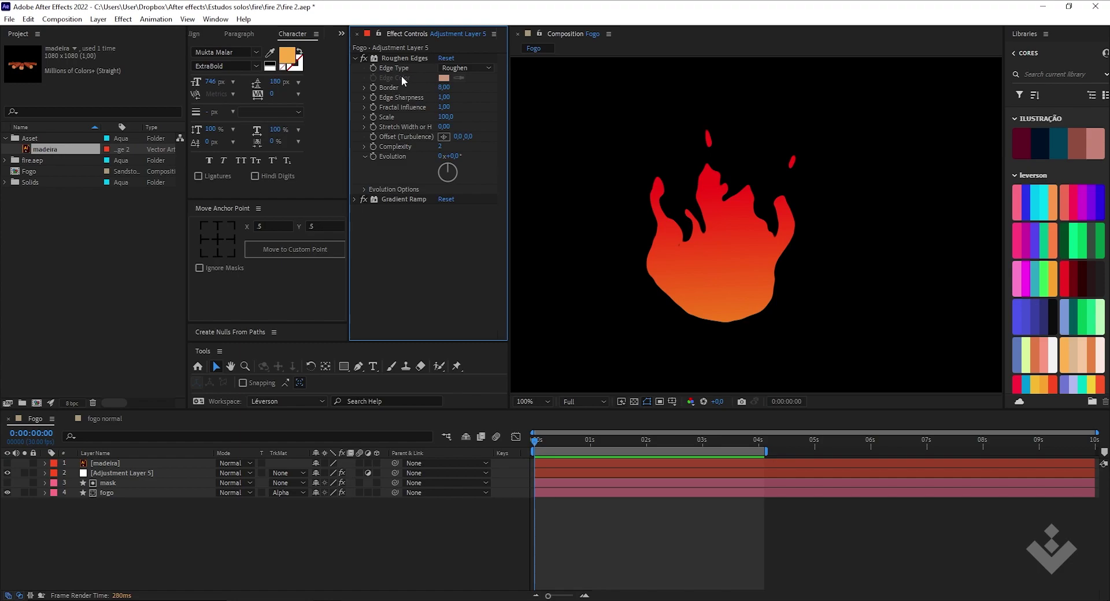
{"action": "left_click", "coordinate": [396, 59]}
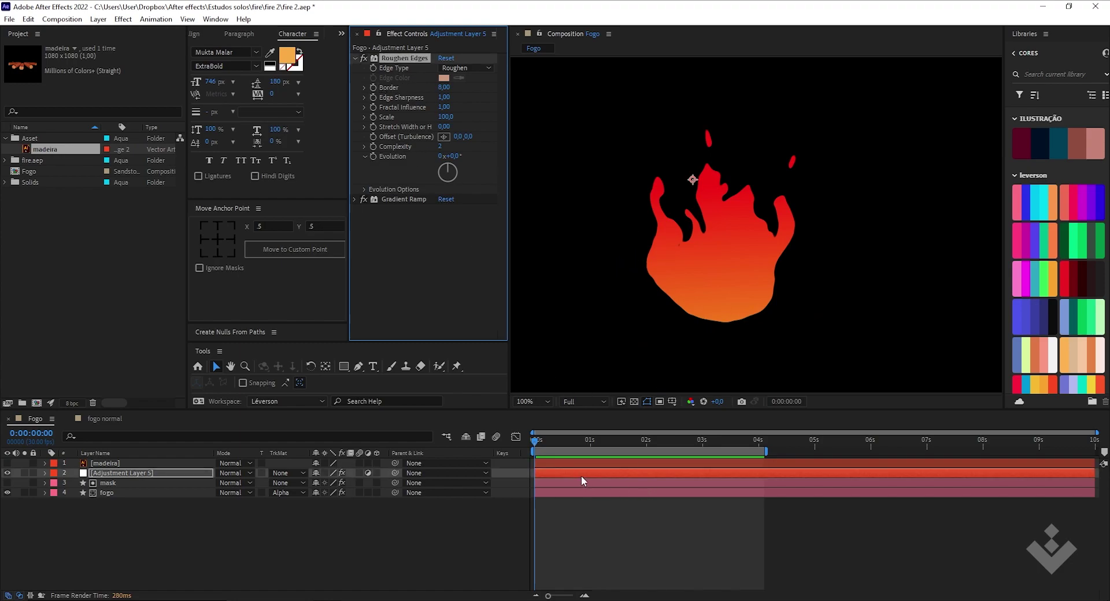
{"action": "mouse_move", "coordinate": [534, 441]}
{"action": "left_mouse_down"}
{"action": "mouse_move", "coordinate": [619, 446]}
{"action": "mouse_move", "coordinate": [537, 460]}
{"action": "mouse_move", "coordinate": [605, 457]}
{"action": "mouse_move", "coordinate": [523, 457]}
{"action": "left_mouse_up"}
{"action": "key", "text": "space"}
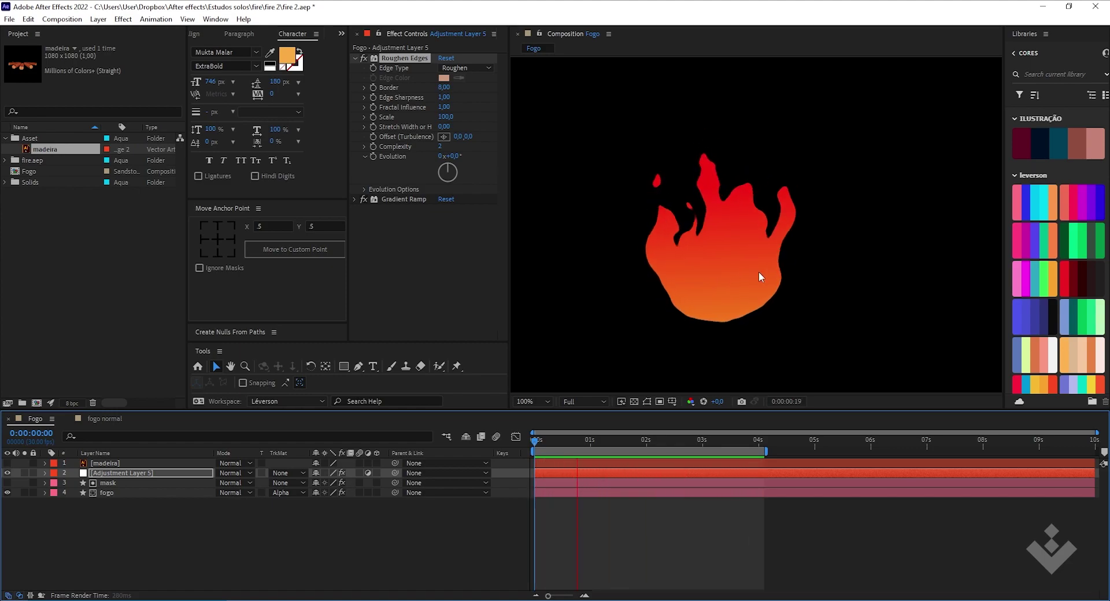
{"action": "key", "text": "space"}
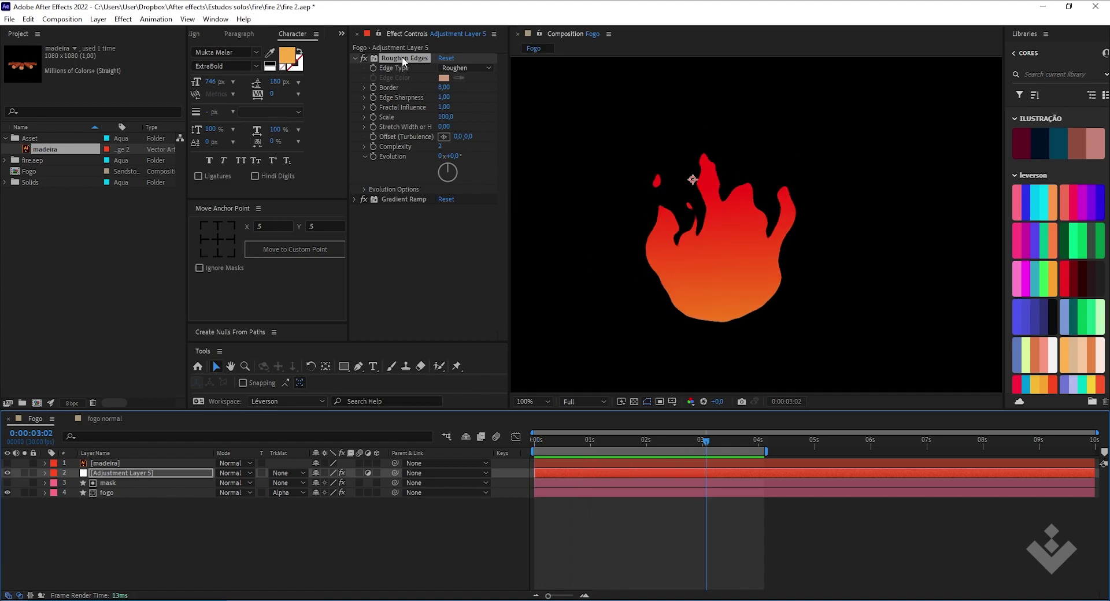
Delete the Roughen Edges effect from the adjustment layer, play back the flame and return to the first frame.
{"action": "key", "text": "Delete"}
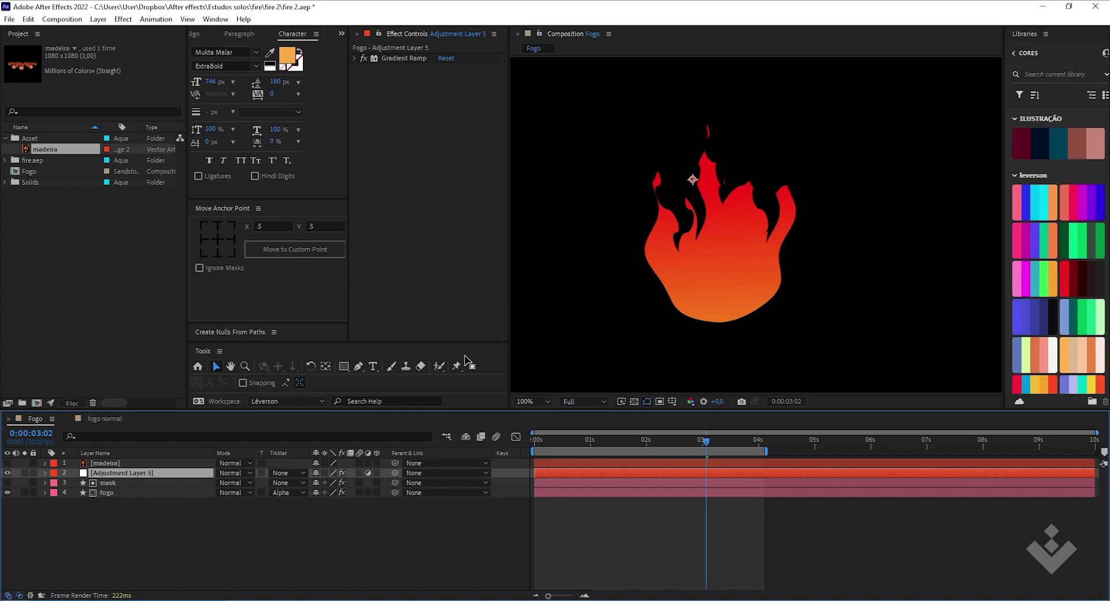
{"action": "left_click_drag", "start_coordinate": [707, 442], "coordinate": [616, 457]}
{"action": "key", "text": "space"}
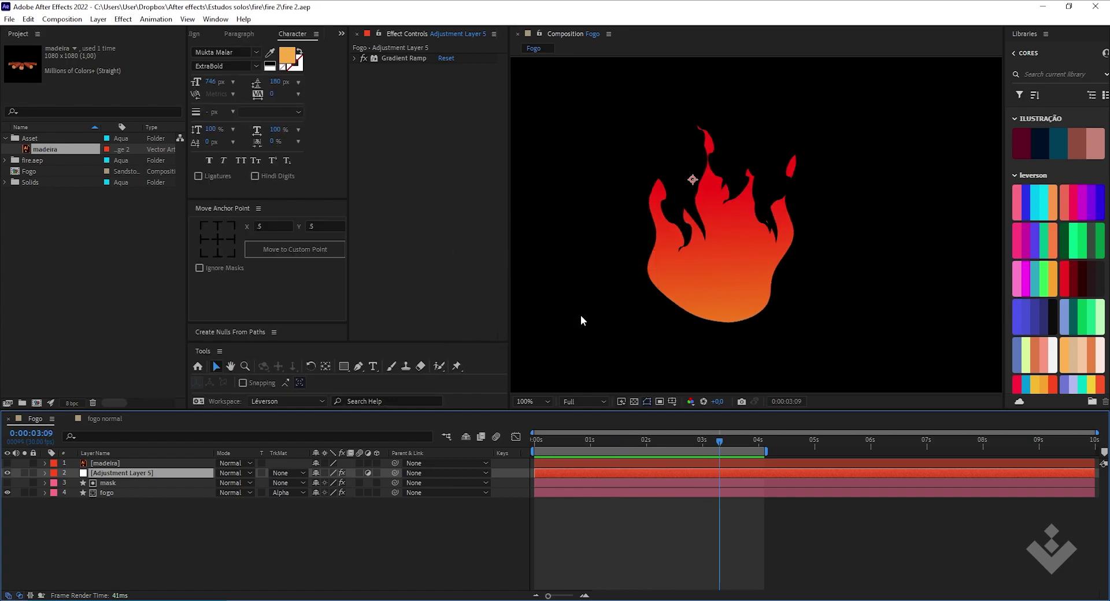
{"action": "key", "text": "Home"}
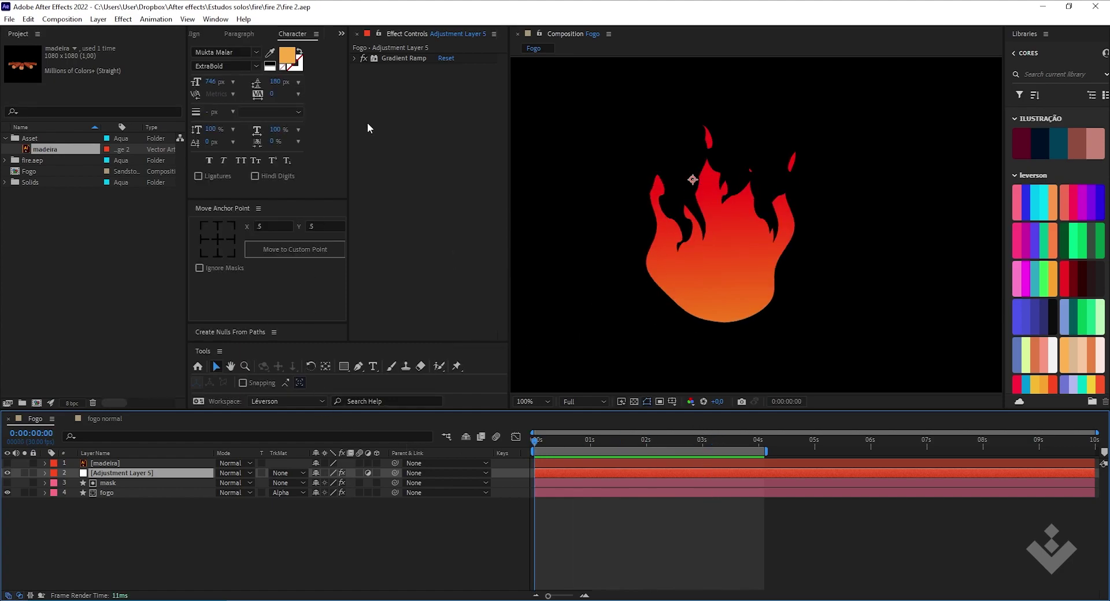
Apply a Glow effect from the Stylize group to the adjustment layer.
{"action": "left_click", "coordinate": [108, 277]}
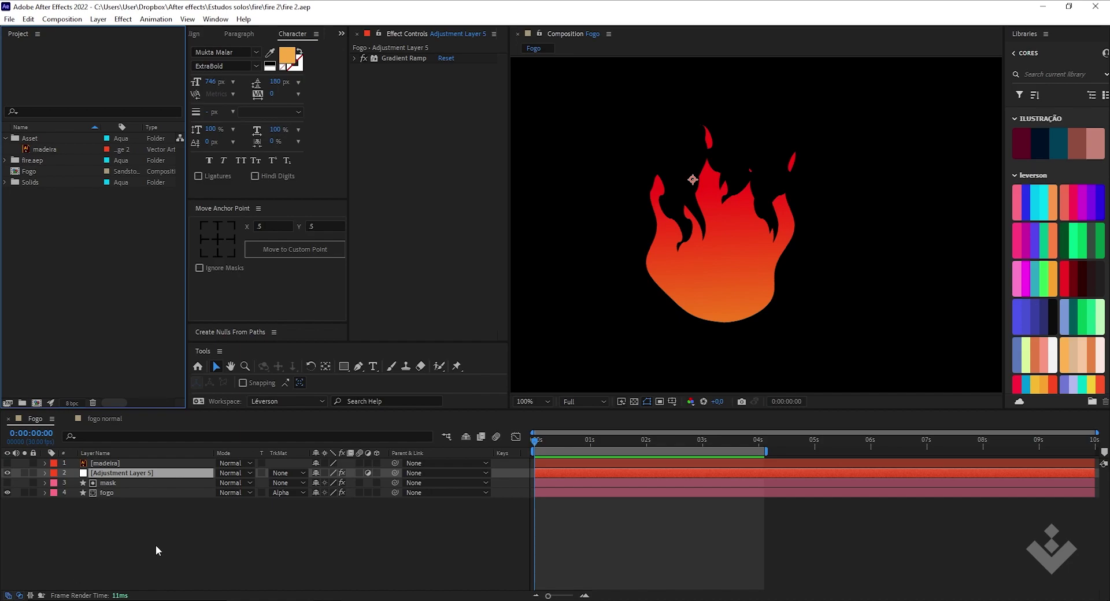
{"action": "left_click", "coordinate": [106, 508]}
{"action": "left_click", "coordinate": [130, 471]}
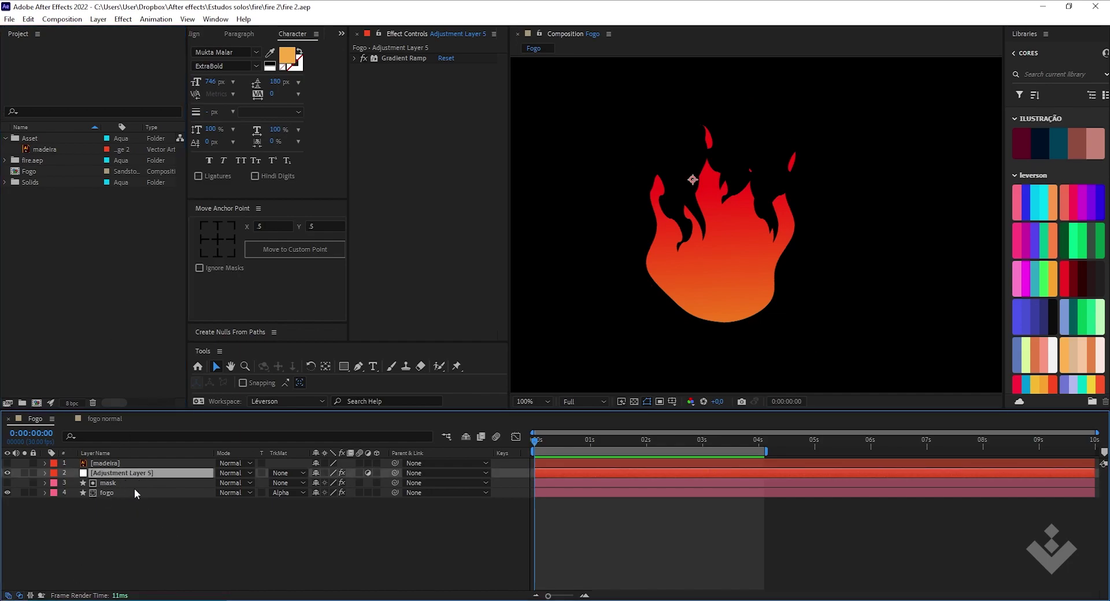
{"action": "left_click", "coordinate": [120, 524]}
{"action": "left_click", "coordinate": [137, 473]}
{"action": "left_click", "coordinate": [122, 19]}
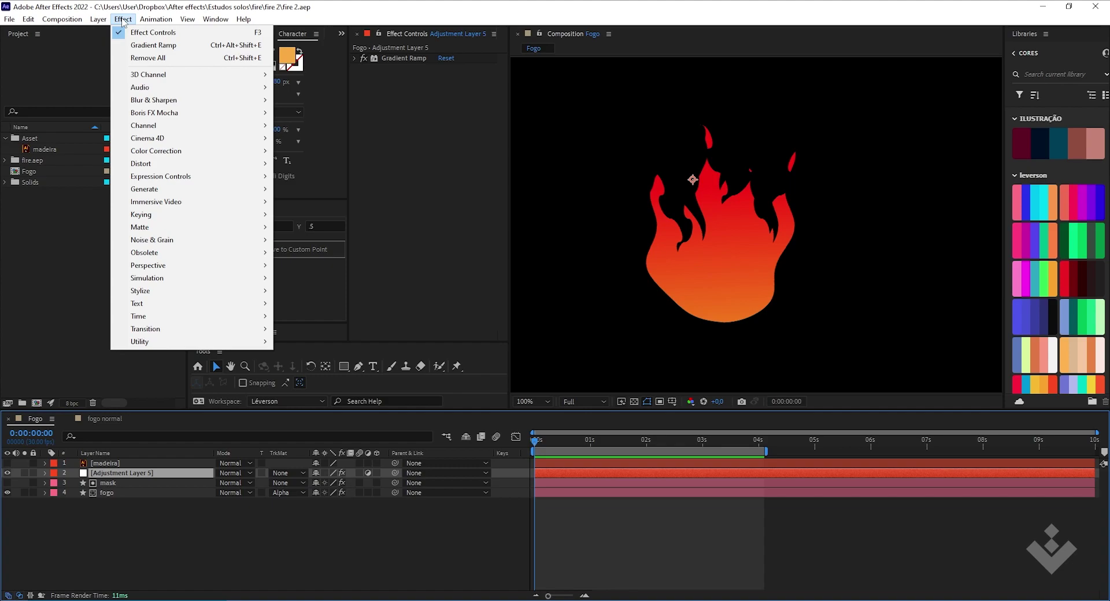
{"action": "mouse_move", "coordinate": [157, 296]}
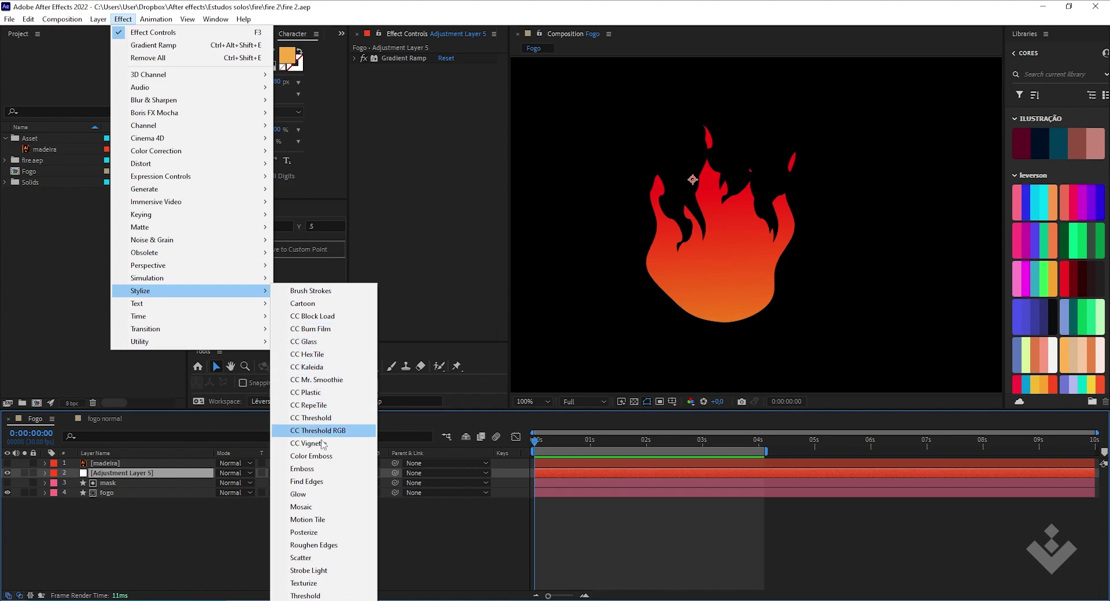
{"action": "left_click", "coordinate": [299, 494]}
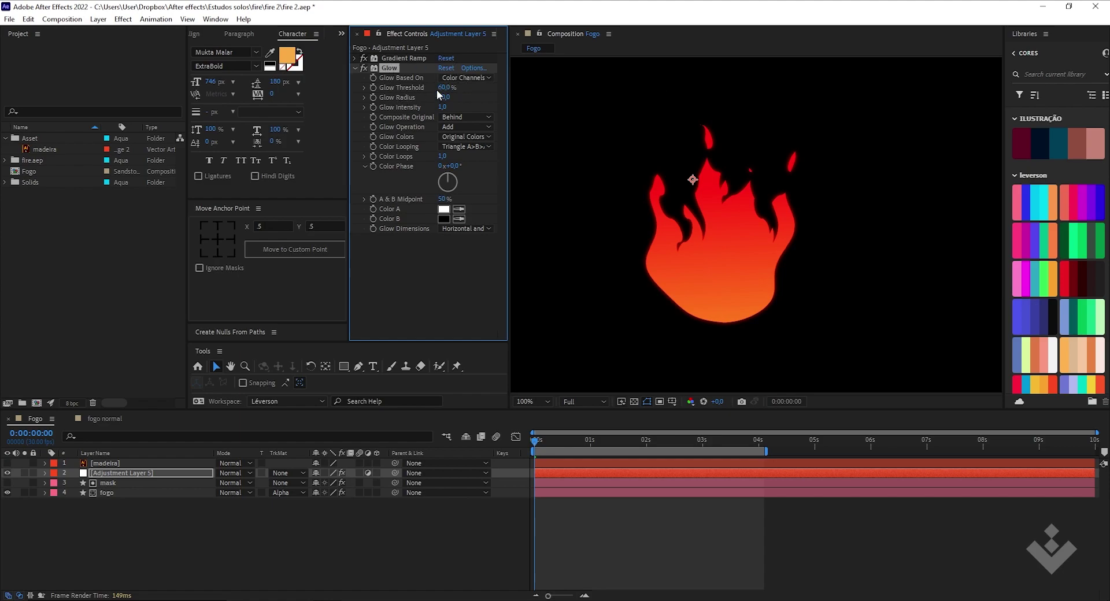
Set the Glow effect's radius to 42 and undo the trial change to its intensity.
{"action": "mouse_move", "coordinate": [447, 99]}
{"action": "left_mouse_down"}
{"action": "mouse_move", "coordinate": [647, 95]}
{"action": "mouse_move", "coordinate": [497, 105]}
{"action": "mouse_move", "coordinate": [460, 96]}
{"action": "left_mouse_up"}
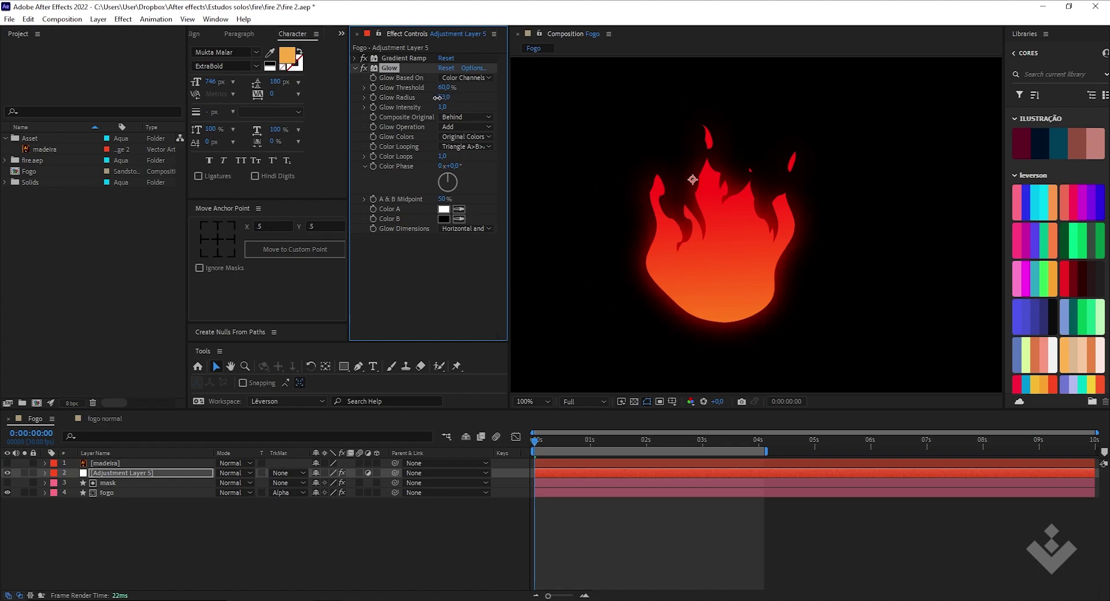
{"action": "left_click_drag", "start_coordinate": [443, 108], "coordinate": [458, 87]}
{"action": "key", "text": "ctrl+z"}
{"action": "left_click_drag", "start_coordinate": [443, 98], "coordinate": [456, 97]}
{"action": "left_click", "coordinate": [290, 516]}
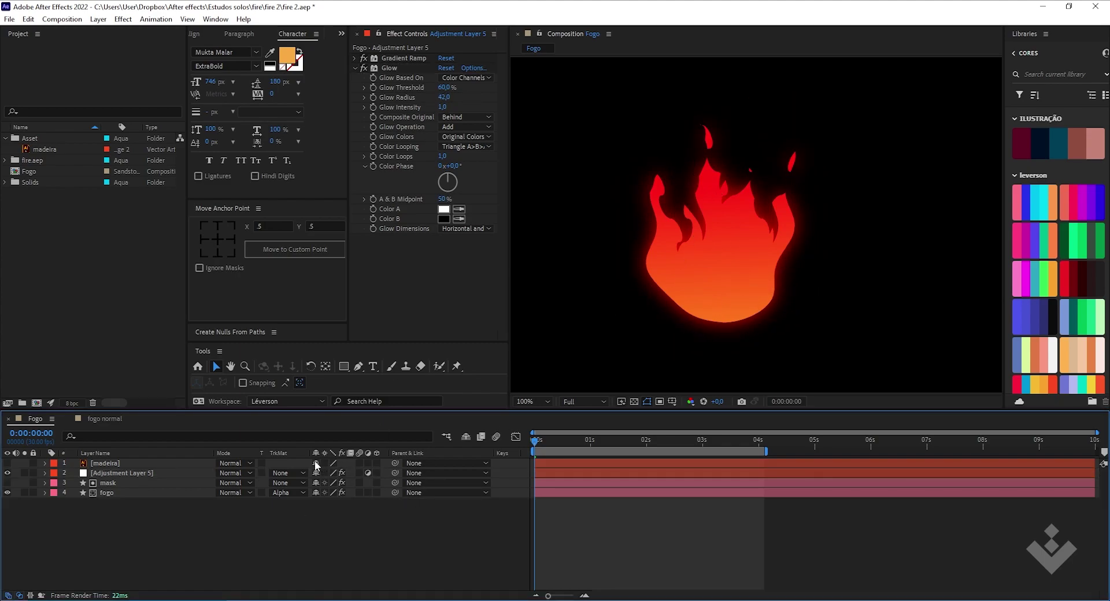
Compare the flame with the adjustment layer hidden and shown, and play back the glowing flame.
{"action": "left_click", "coordinate": [130, 473]}
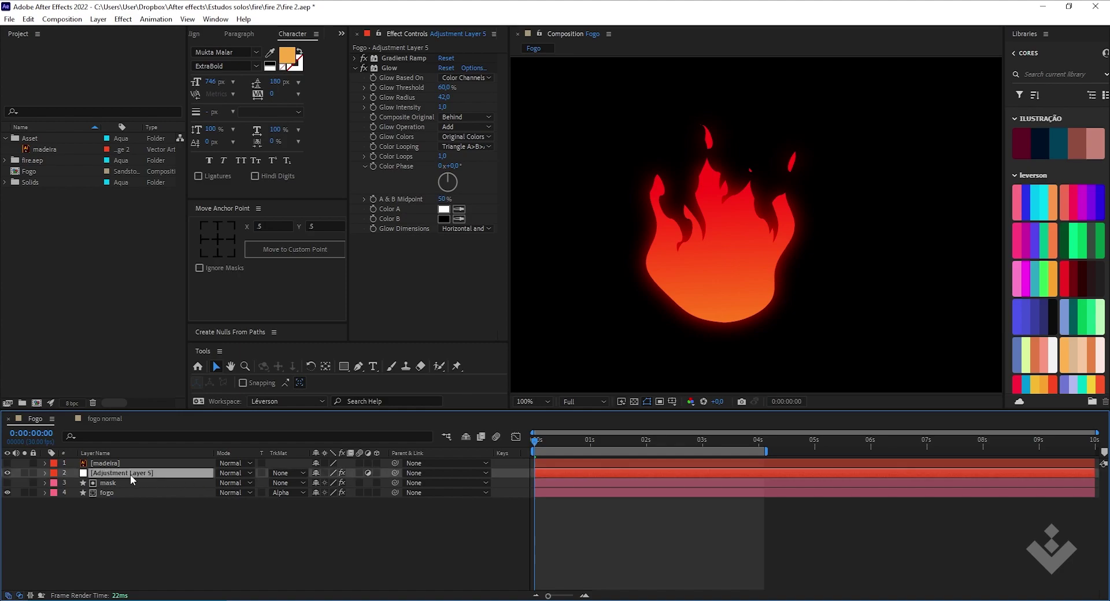
{"action": "left_click", "coordinate": [7, 473]}
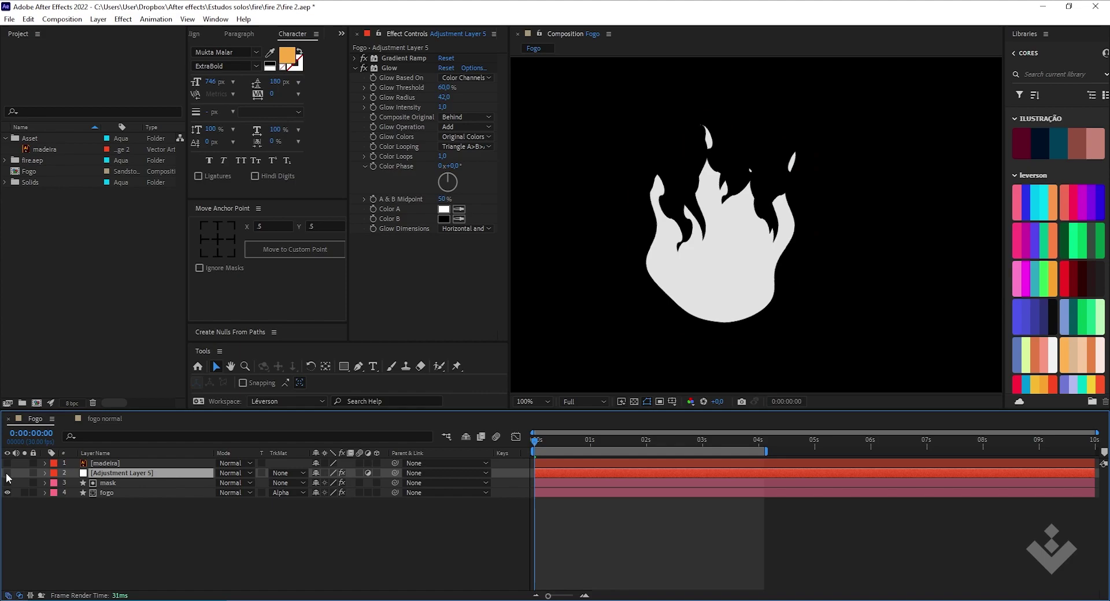
{"action": "left_click", "coordinate": [8, 474]}
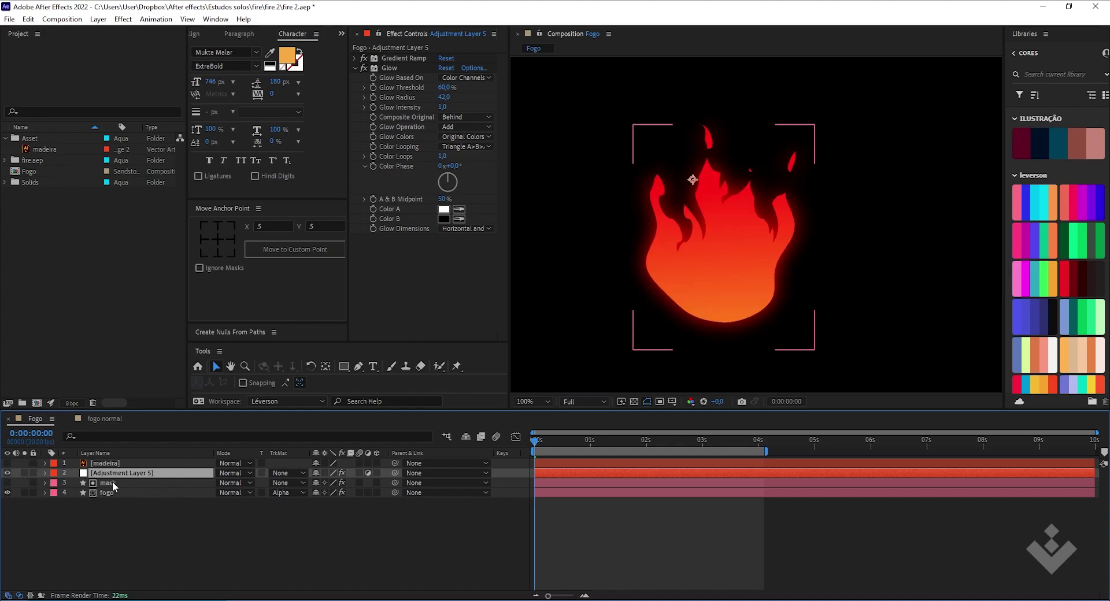
{"action": "key", "text": "space"}
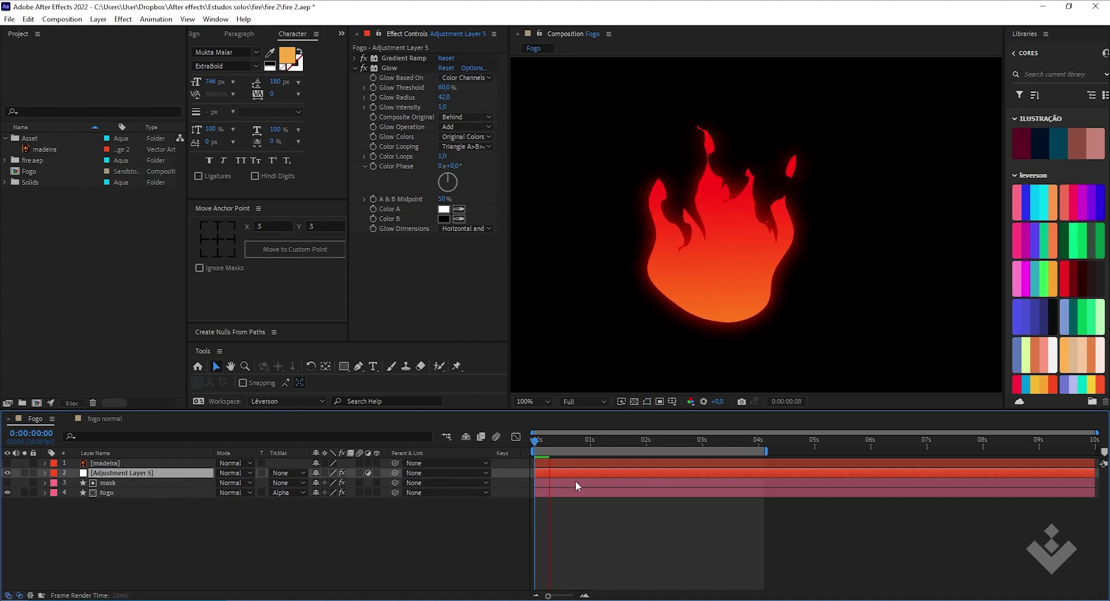
Return to the first frame, show the madeira layer, enlarge the logs slightly and shift them a little right under the flame.
{"action": "left_click", "coordinate": [115, 463]}
{"action": "left_click_drag", "start_coordinate": [584, 444], "coordinate": [630, 440]}
{"action": "left_click_drag", "start_coordinate": [674, 316], "coordinate": [696, 315]}
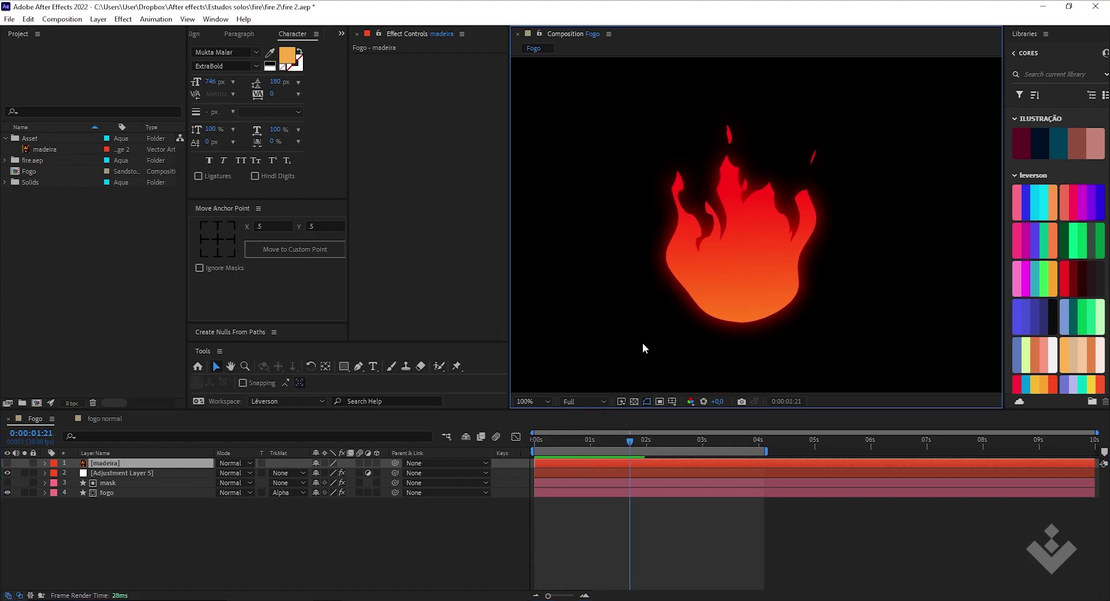
{"action": "left_click_drag", "start_coordinate": [631, 441], "coordinate": [534, 457]}
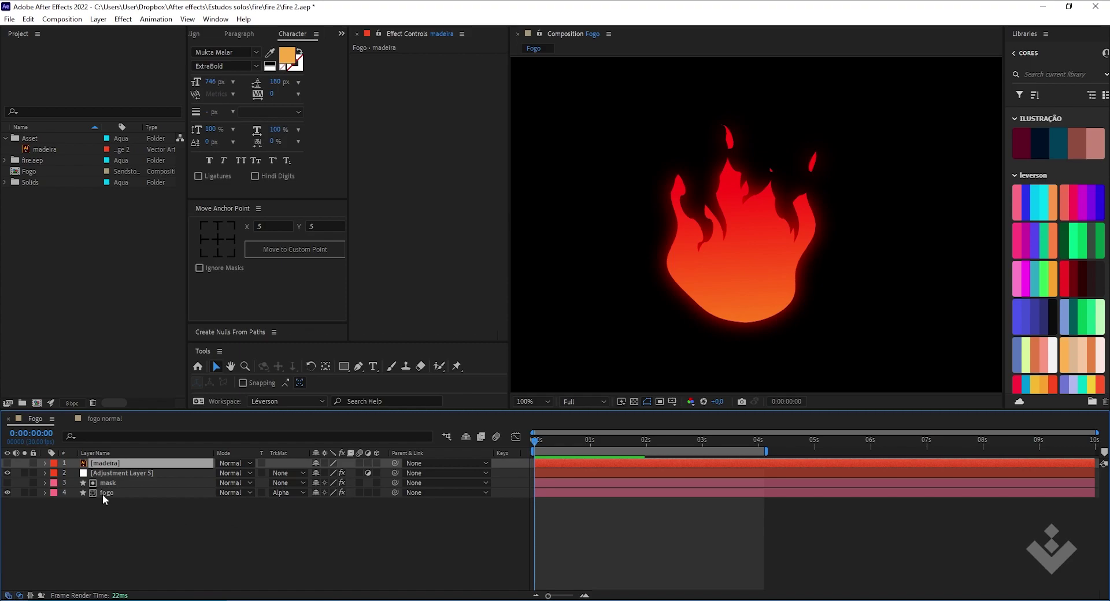
{"action": "left_click", "coordinate": [8, 463]}
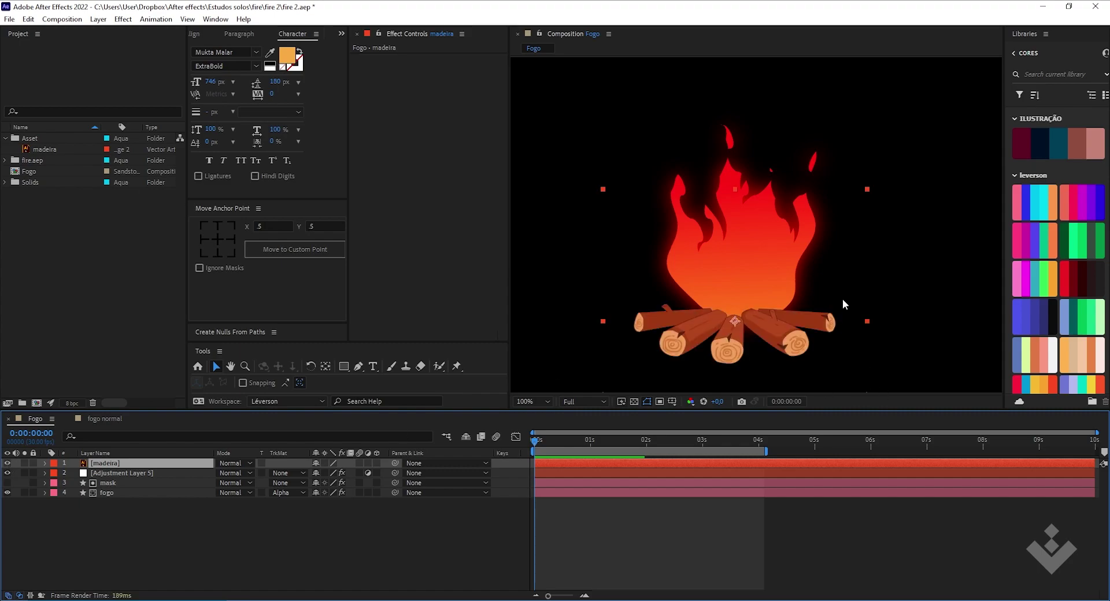
{"action": "left_click_drag", "start_coordinate": [867, 321], "coordinate": [876, 323]}
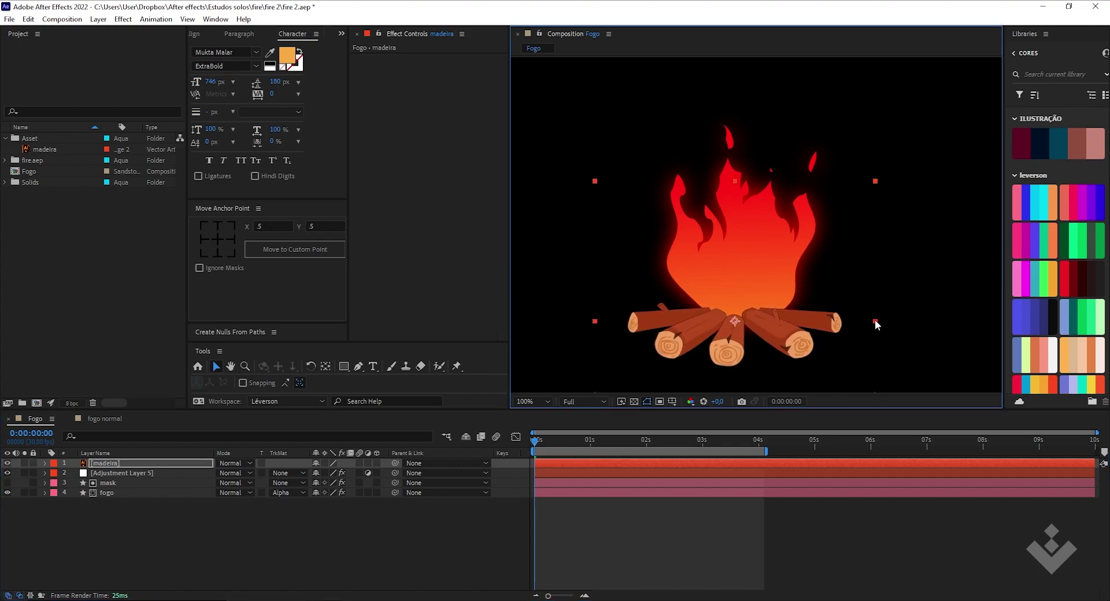
{"action": "left_click_drag", "start_coordinate": [771, 335], "coordinate": [736, 336]}
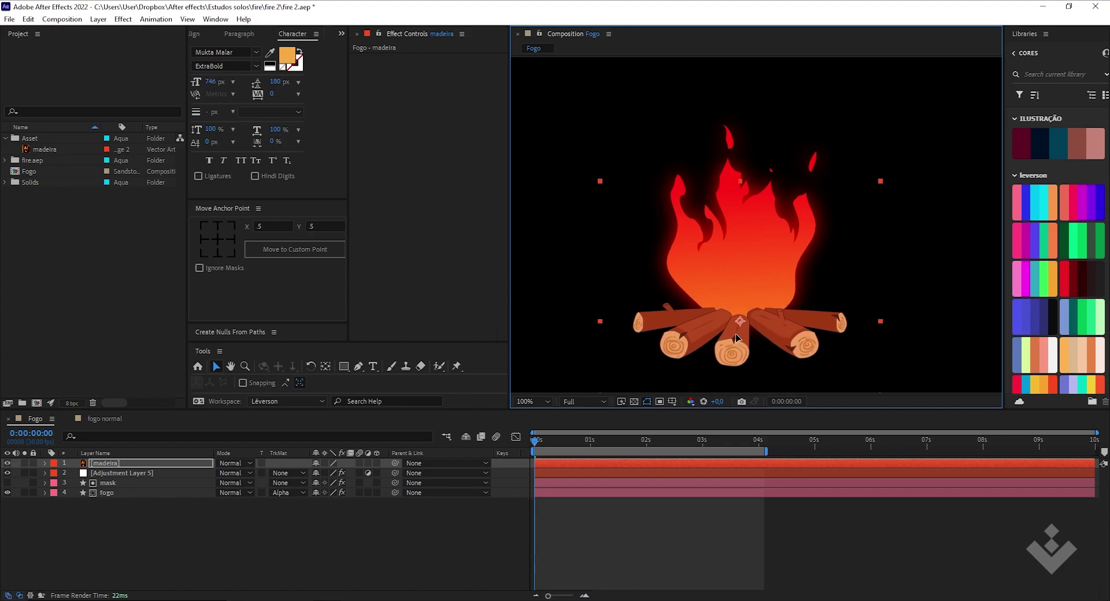
Play back the campfire close up and with the whole composition fitted in view.
{"action": "key", "text": "space"}
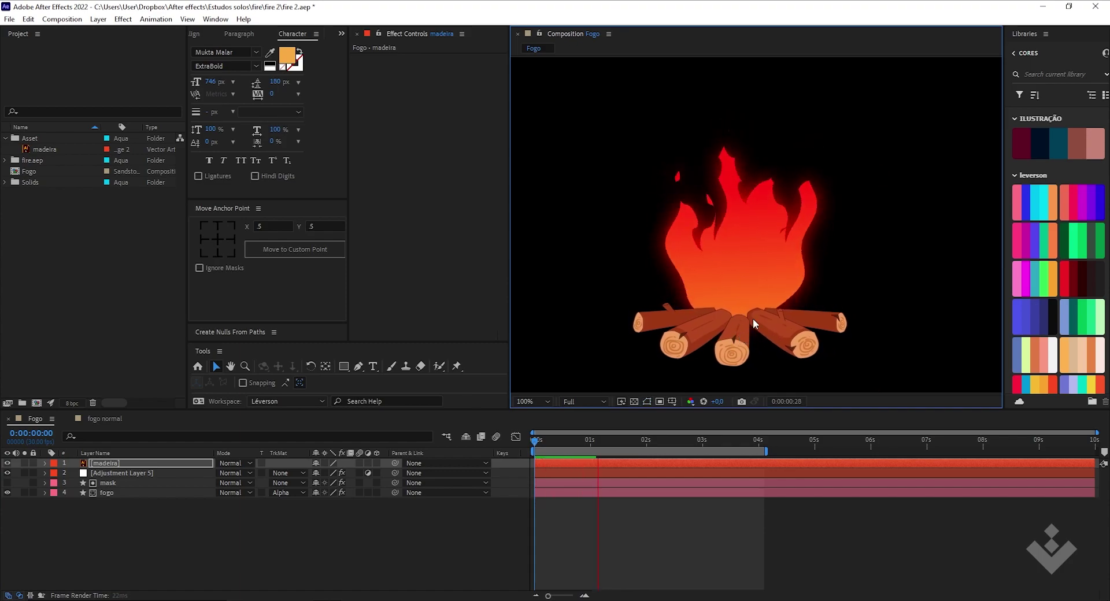
{"action": "left_click", "coordinate": [529, 402]}
{"action": "left_click", "coordinate": [543, 206]}
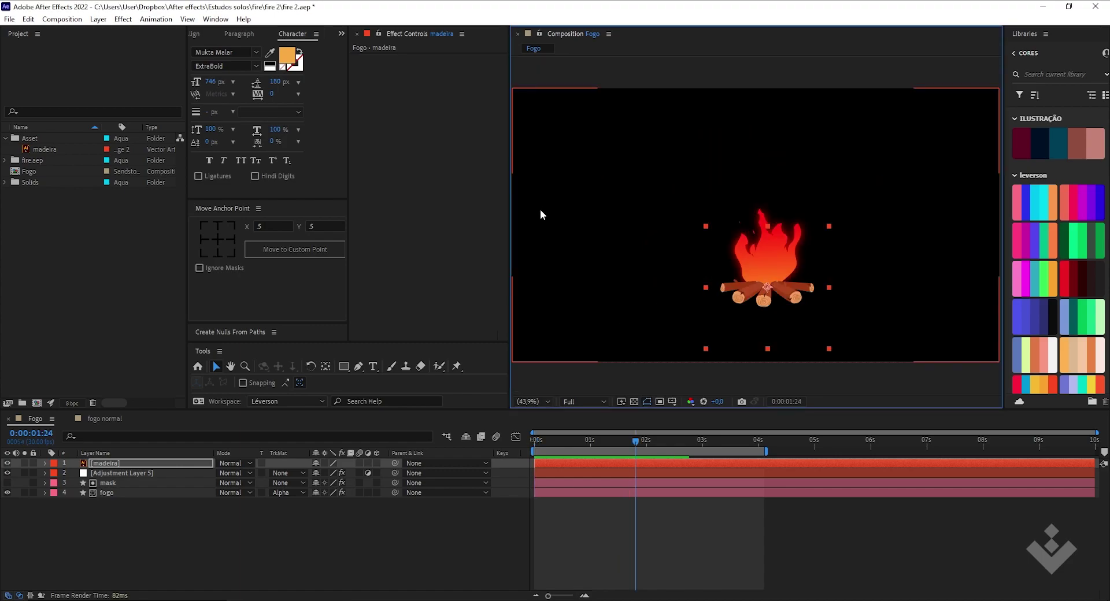
{"action": "key", "text": "space"}
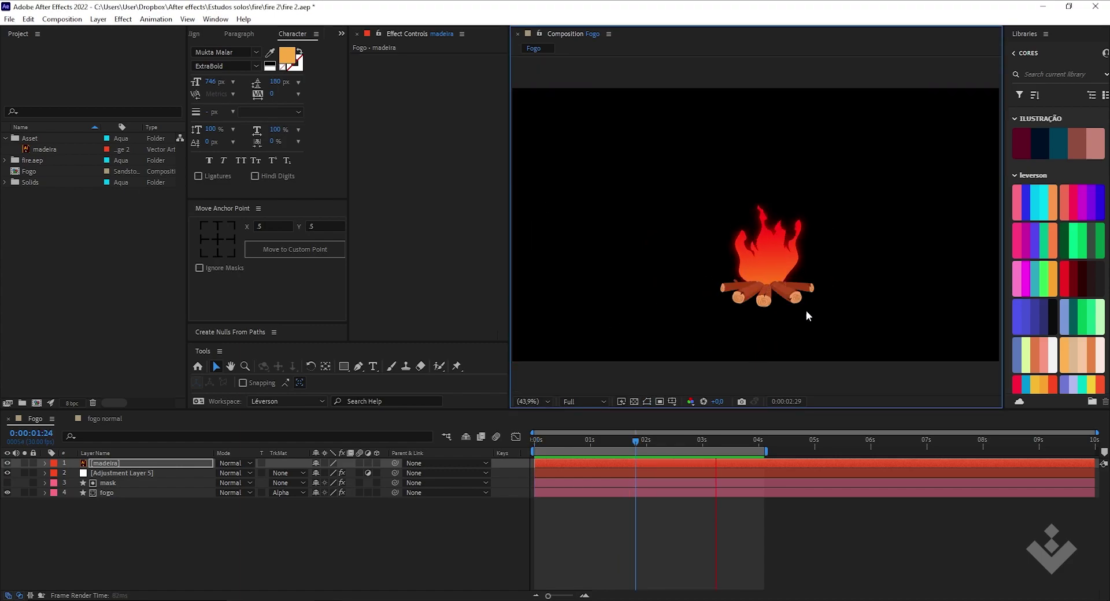
{"action": "key", "text": "space"}
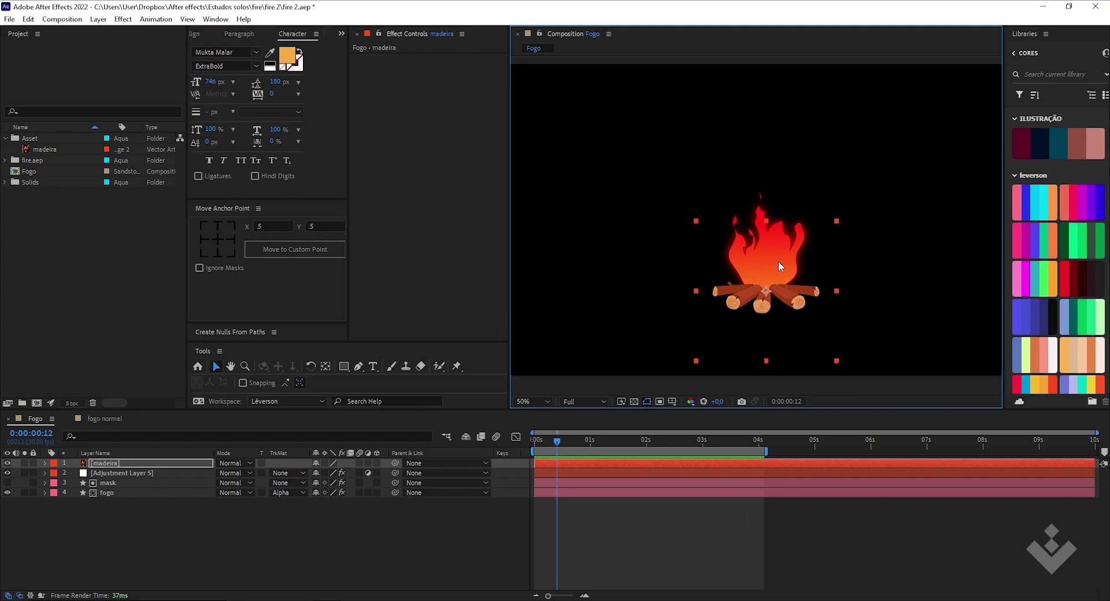
Move the mask layer slightly down over the flame and play back the result.
{"action": "scroll", "coordinate": [779, 262], "scroll_direction": "up", "scroll_amount": 3}
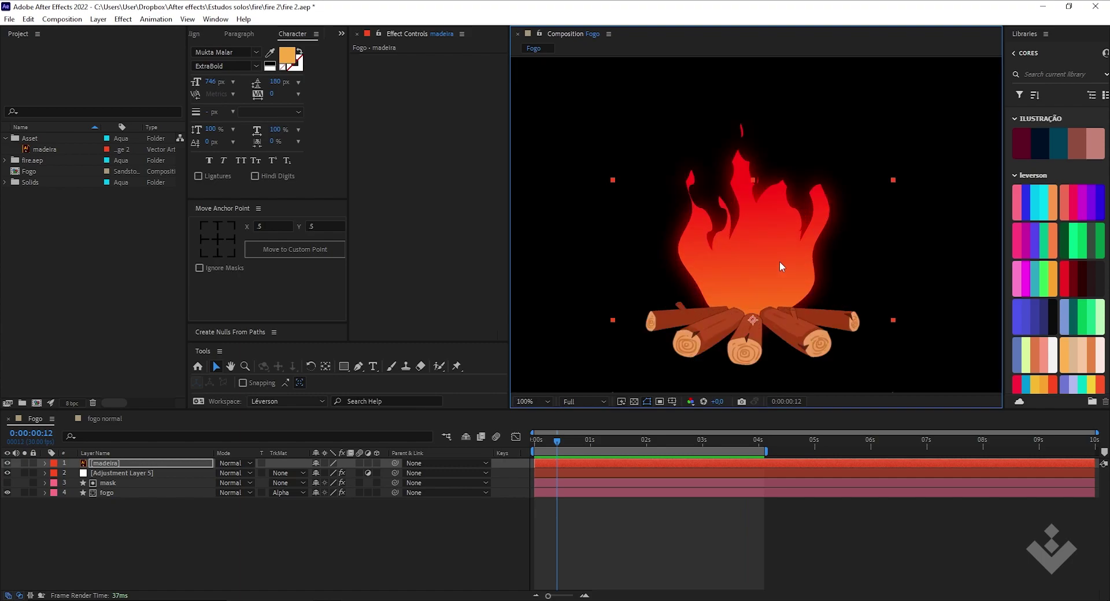
{"action": "left_click", "coordinate": [124, 483]}
{"action": "left_click", "coordinate": [121, 494], "text": "shift"}
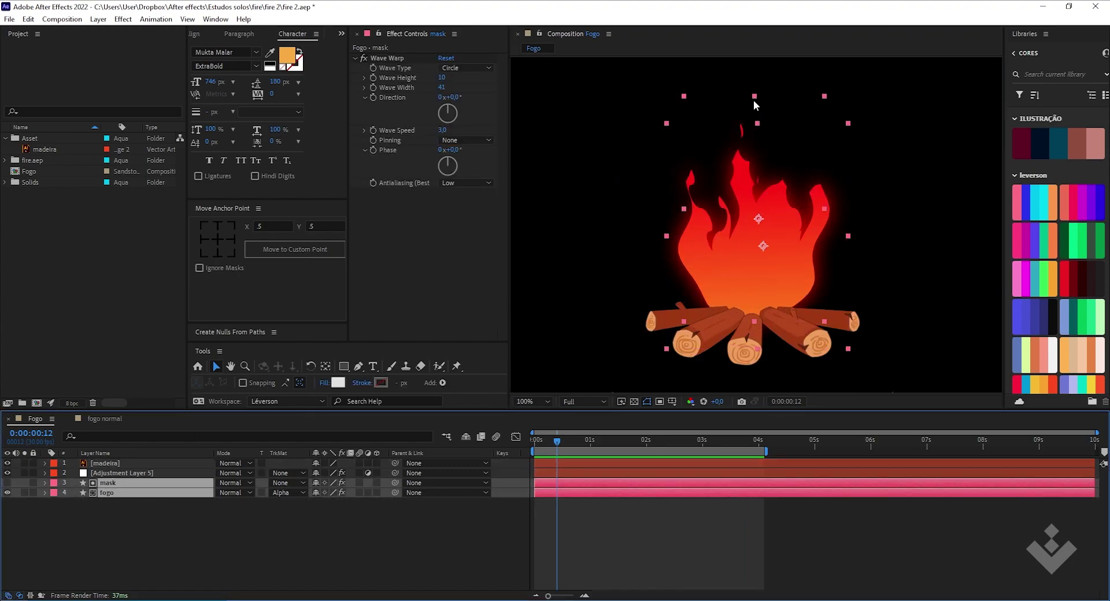
{"action": "left_click", "coordinate": [193, 537]}
{"action": "left_click", "coordinate": [169, 484]}
{"action": "left_click_drag", "start_coordinate": [767, 255], "coordinate": [769, 272]}
{"action": "left_click", "coordinate": [866, 278]}
{"action": "key", "text": "space"}
Narrow the fogo flame shape slightly on both sides and play back the result.
{"action": "left_click", "coordinate": [134, 493]}
{"action": "left_click_drag", "start_coordinate": [825, 207], "coordinate": [816, 209]}
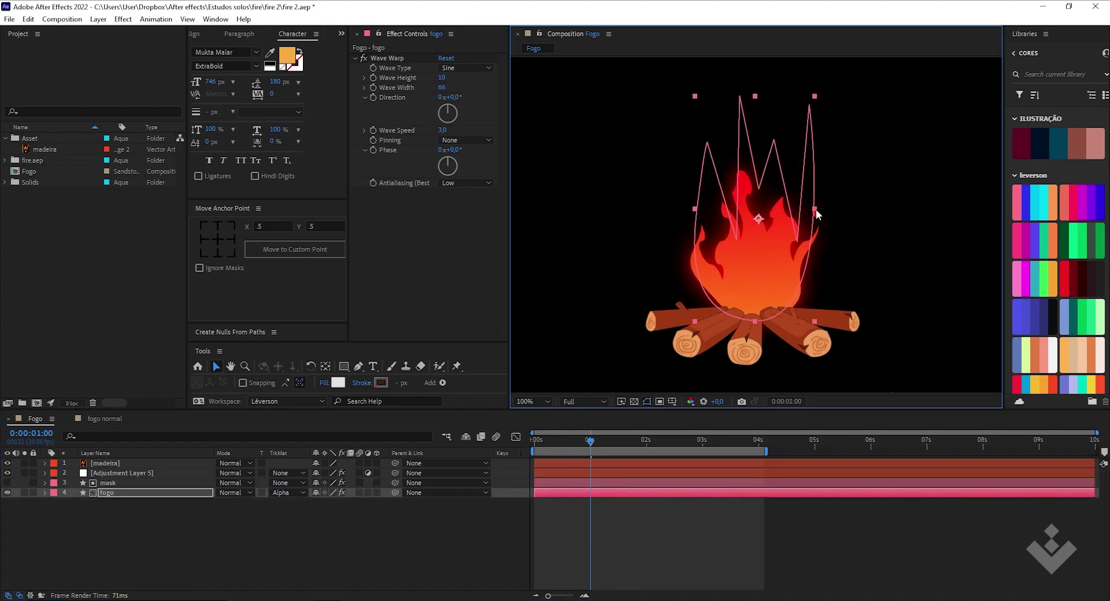
{"action": "left_click", "coordinate": [849, 219]}
{"action": "key", "text": "space"}
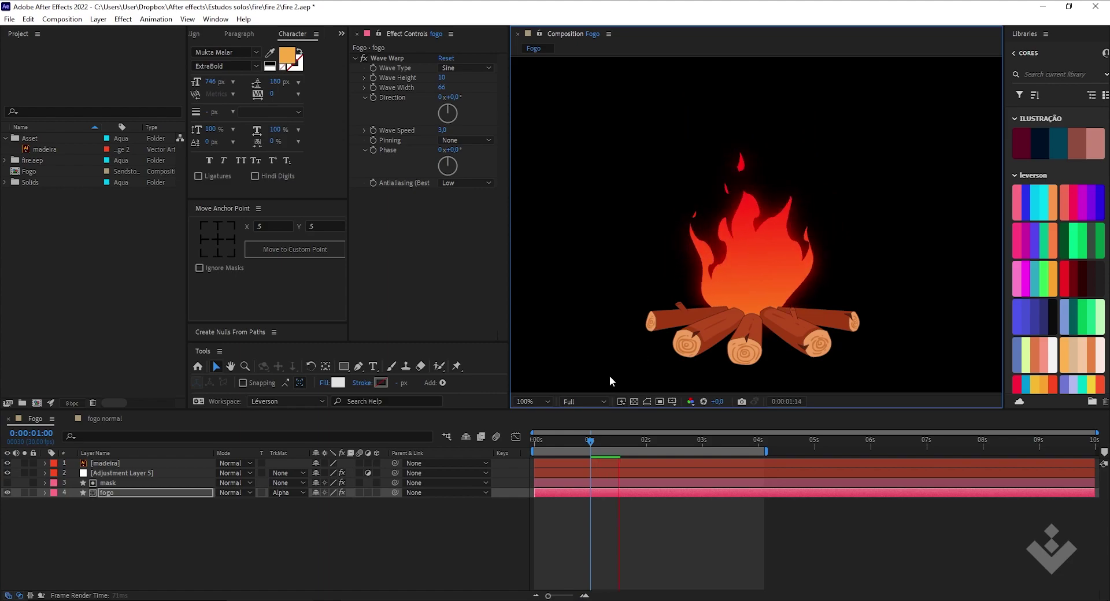
{"action": "key", "text": "space"}
Play back the narrowed campfire flame at reduced zoom and with the whole composition fitted in view.
{"action": "scroll", "coordinate": [750, 259], "scroll_direction": "down", "scroll_amount": 2}
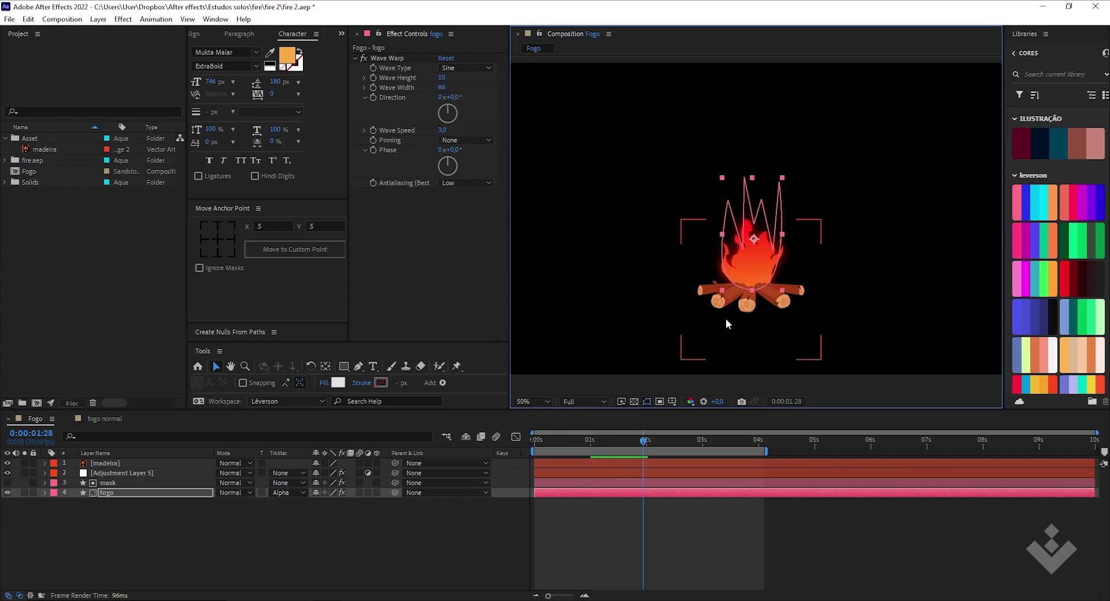
{"action": "key", "text": "space"}
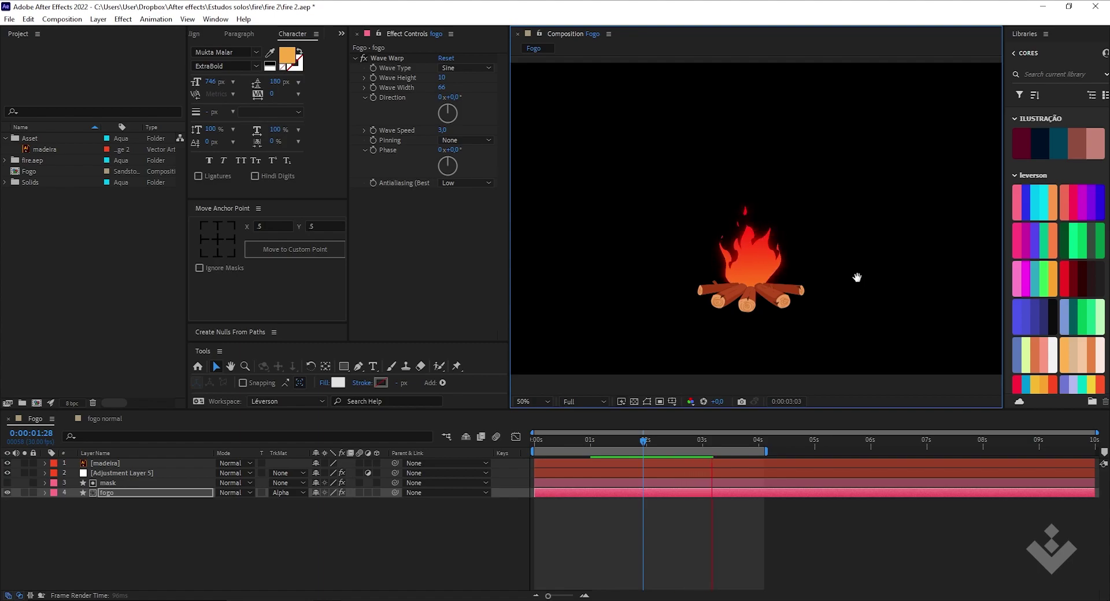
{"action": "key", "text": "space"}
{"action": "key", "text": "space"}
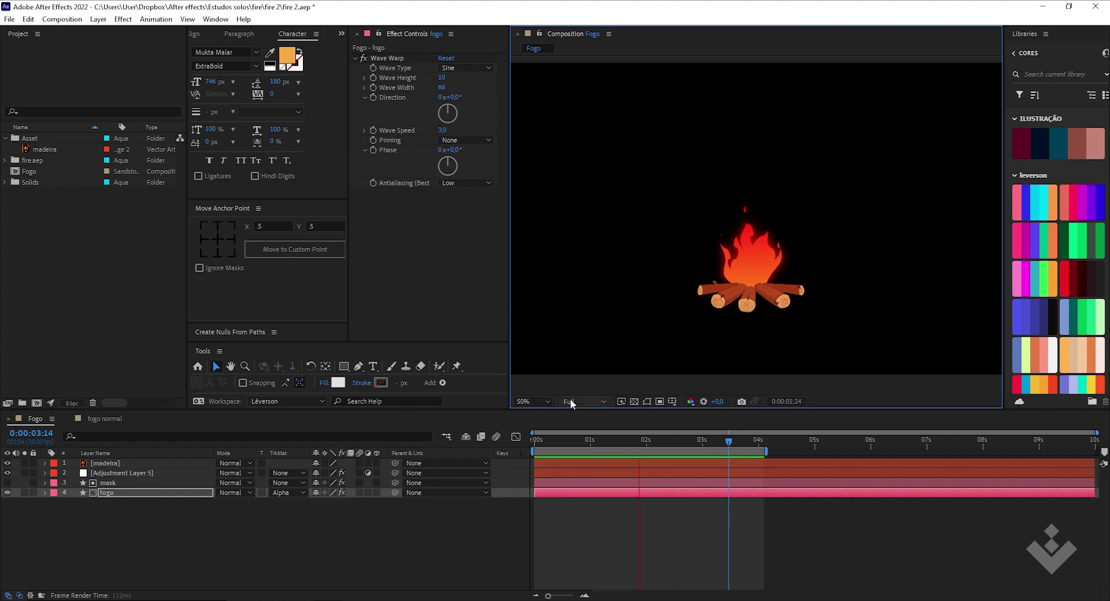
{"action": "left_click", "coordinate": [544, 398]}
{"action": "left_click", "coordinate": [556, 206]}
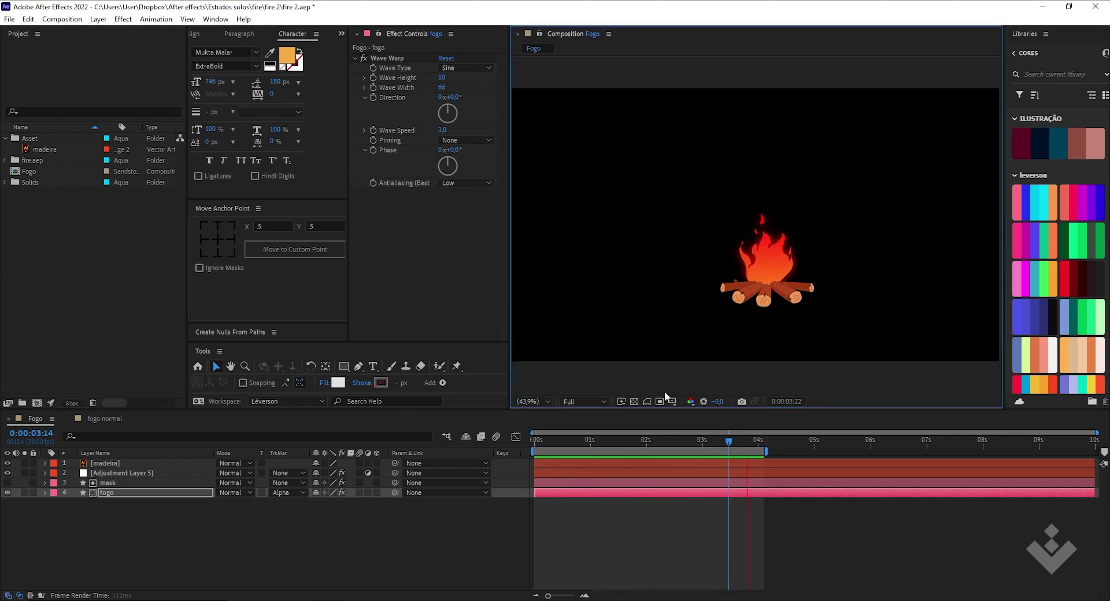
{"action": "left_click", "coordinate": [142, 534]}
{"action": "left_click", "coordinate": [140, 493]}
{"action": "left_click", "coordinate": [140, 484], "text": "ctrl"}
{"action": "left_click", "coordinate": [141, 464], "text": "ctrl"}
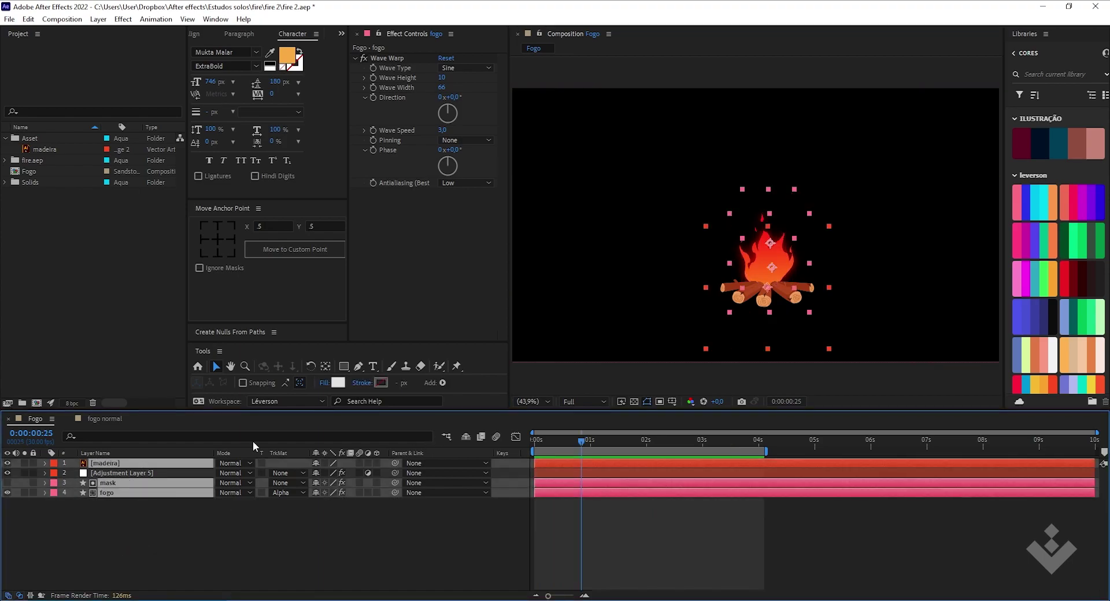
{"action": "left_click", "coordinate": [167, 531]}
Add a null object to the composition, above the madeira layer.
{"action": "right_click", "coordinate": [139, 513]}
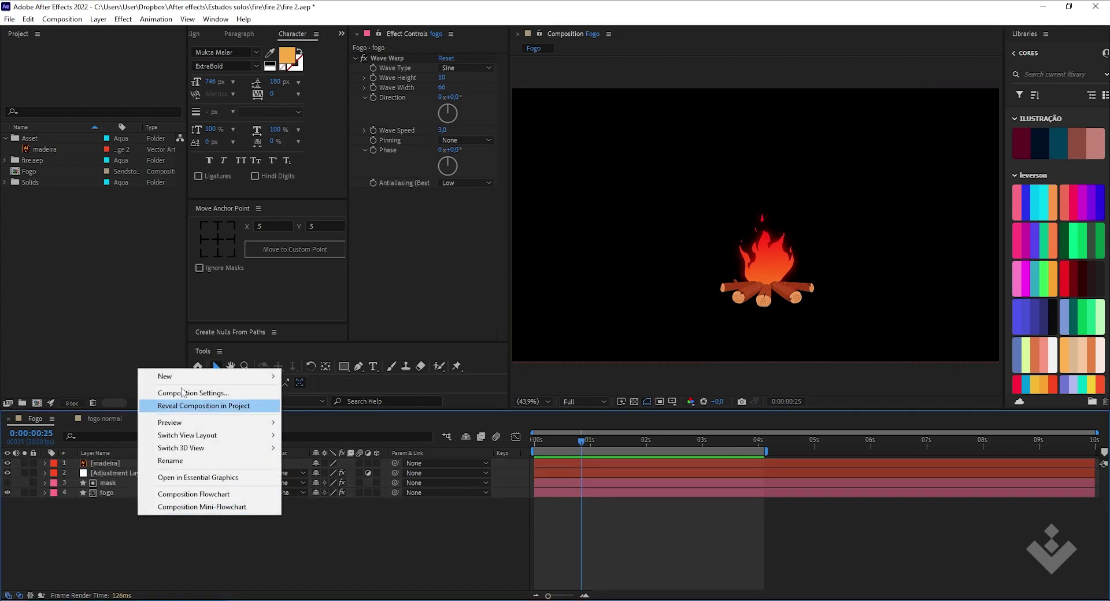
{"action": "mouse_move", "coordinate": [173, 377]}
{"action": "left_click", "coordinate": [315, 445]}
{"action": "left_click", "coordinate": [164, 529]}
{"action": "left_click", "coordinate": [113, 463]}
{"action": "left_click", "coordinate": [144, 507]}
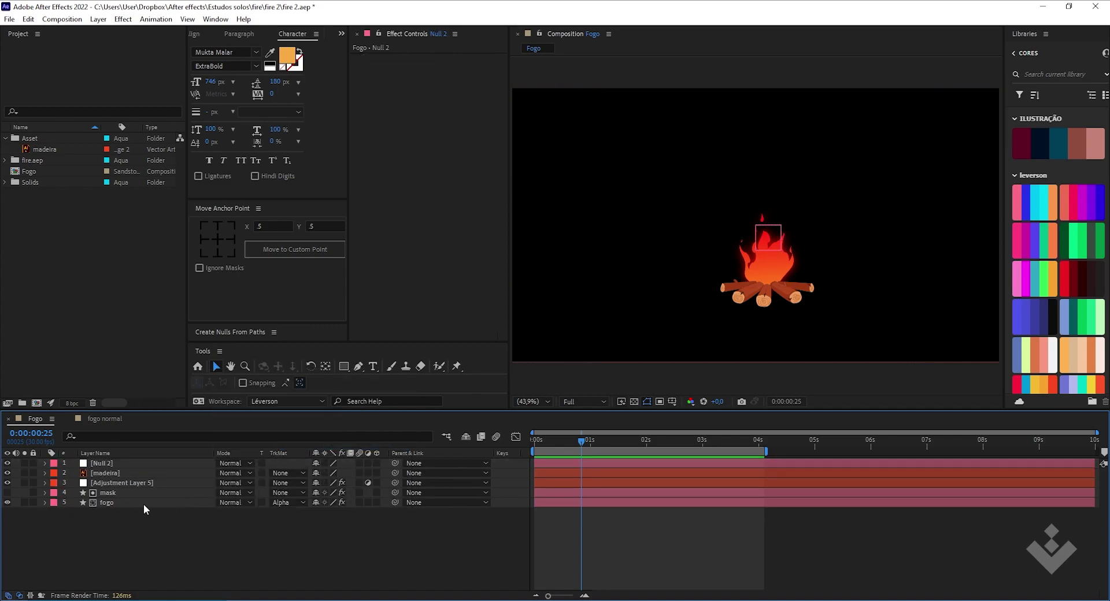
Try to enlarge the fogo, mask and madeira layers together directly in the composition.
{"action": "left_click", "coordinate": [143, 502]}
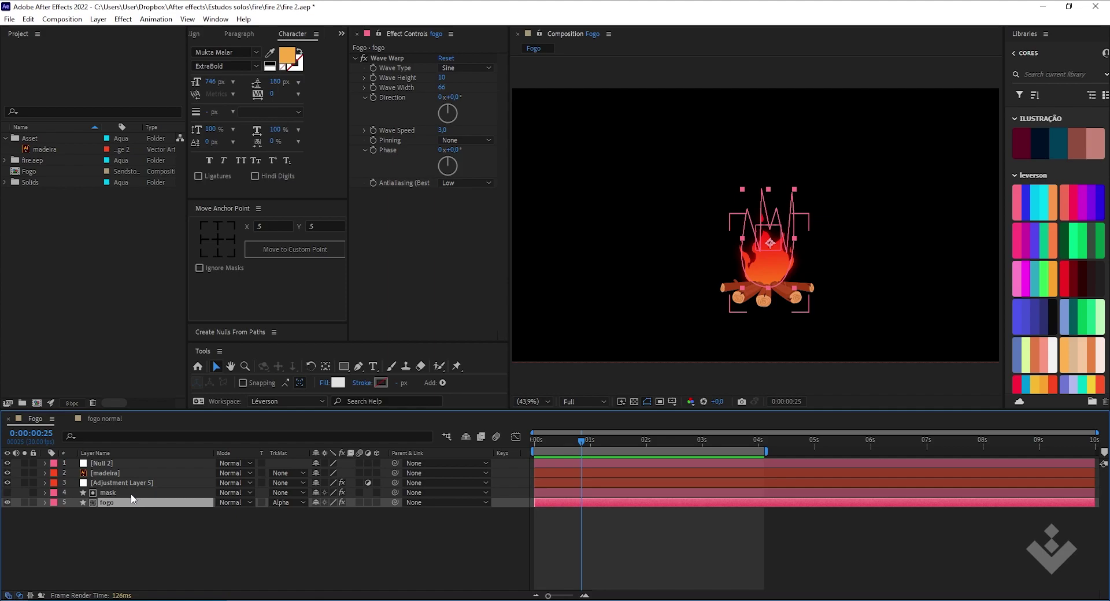
{"action": "left_click", "coordinate": [131, 493], "text": "ctrl"}
{"action": "left_click", "coordinate": [138, 474], "text": "ctrl"}
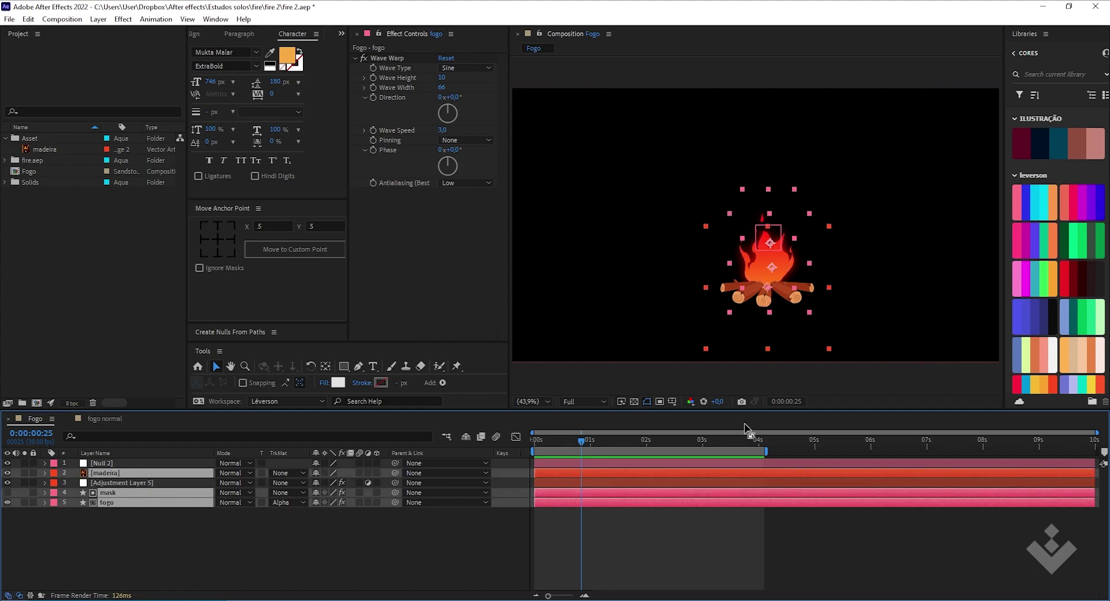
{"action": "left_click", "coordinate": [829, 226]}
{"action": "left_click_drag", "start_coordinate": [848, 217], "coordinate": [973, 164]}
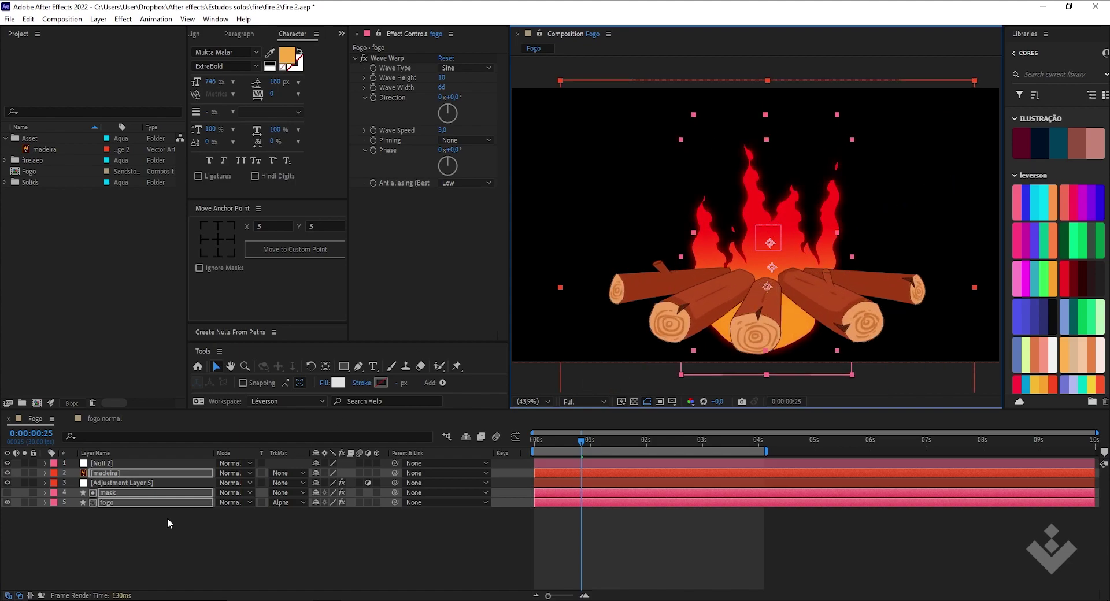
{"action": "key", "text": "ctrl+z"}
{"action": "left_click", "coordinate": [124, 522]}
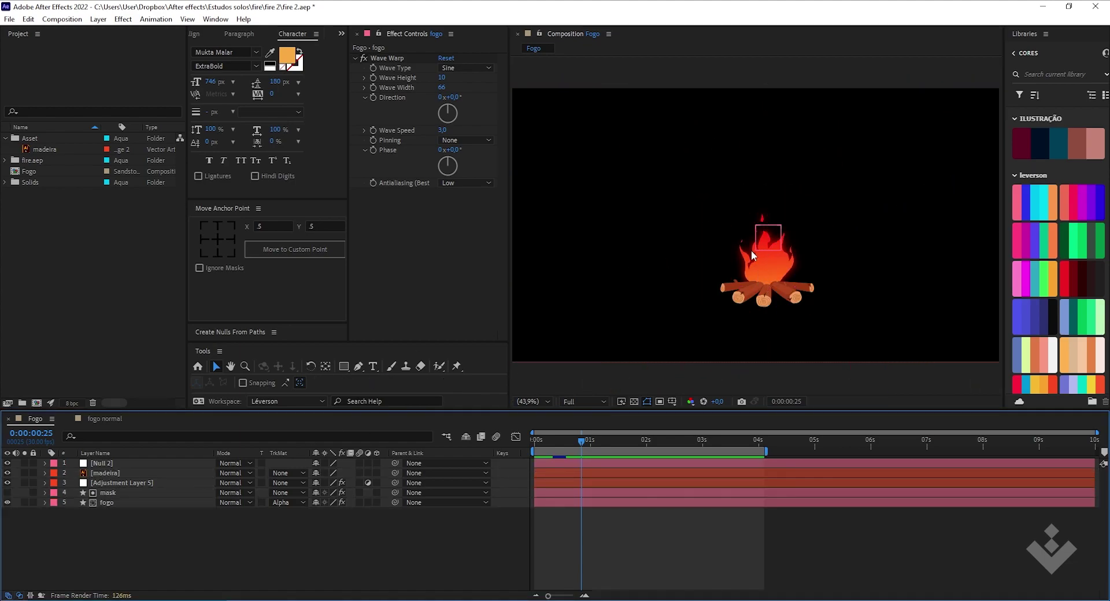
{"action": "left_click", "coordinate": [109, 503]}
{"action": "left_click", "coordinate": [116, 495], "text": "ctrl"}
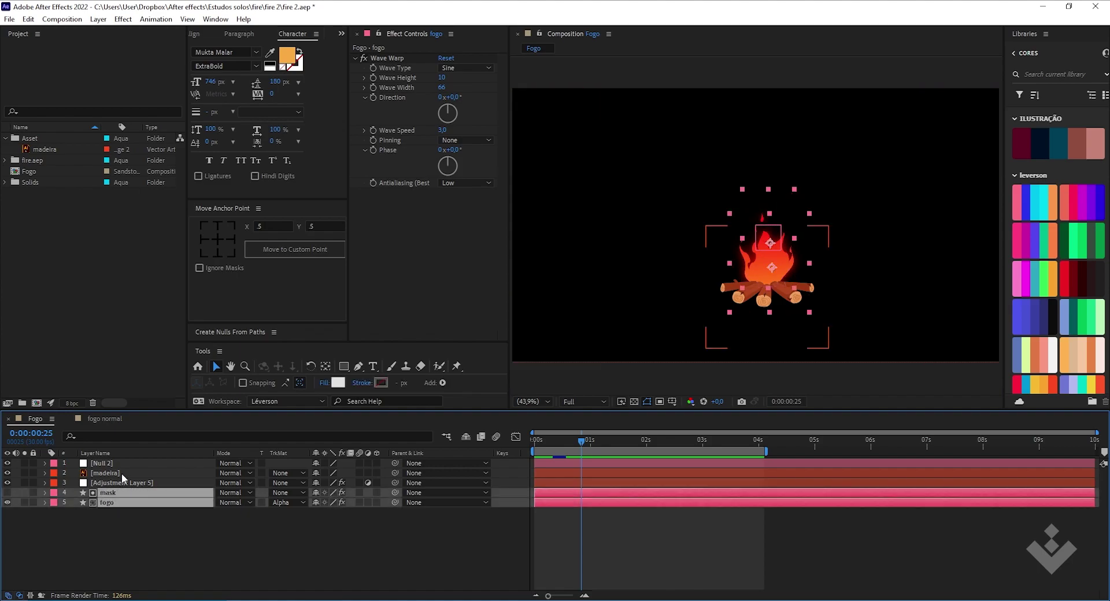
{"action": "left_click", "coordinate": [121, 473], "text": "ctrl"}
{"action": "left_click", "coordinate": [107, 525]}
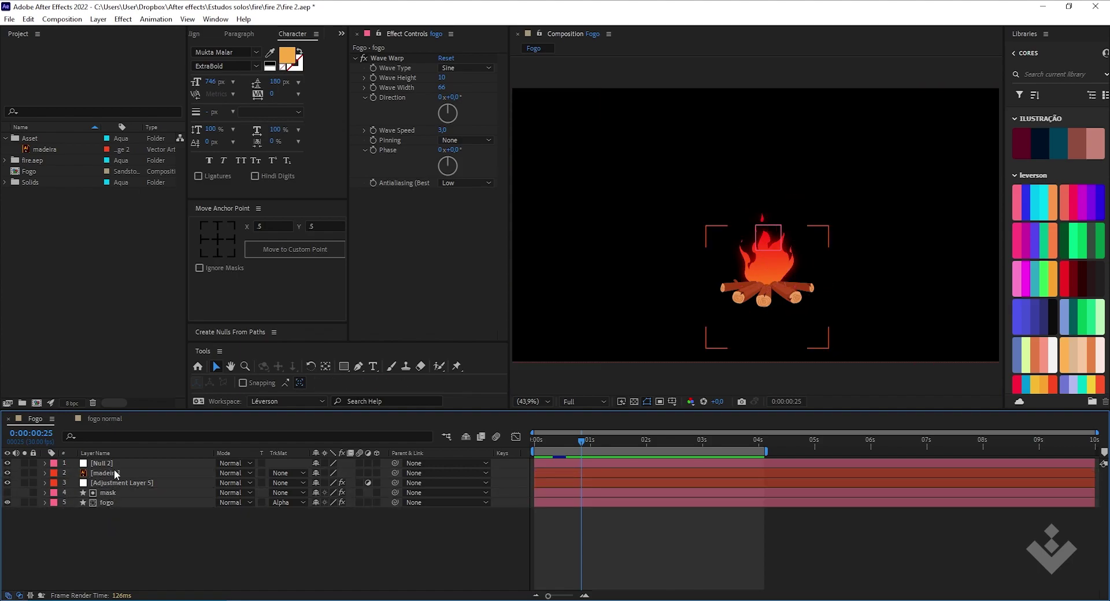
{"action": "left_click", "coordinate": [123, 463]}
{"action": "left_click", "coordinate": [193, 530]}
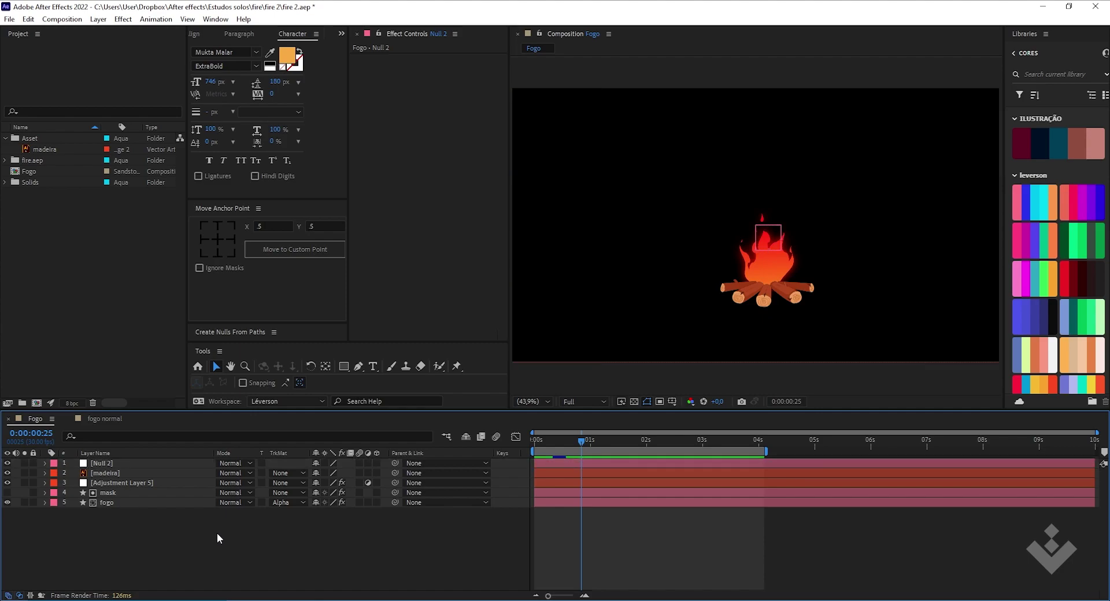
{"action": "right_click", "coordinate": [207, 537]}
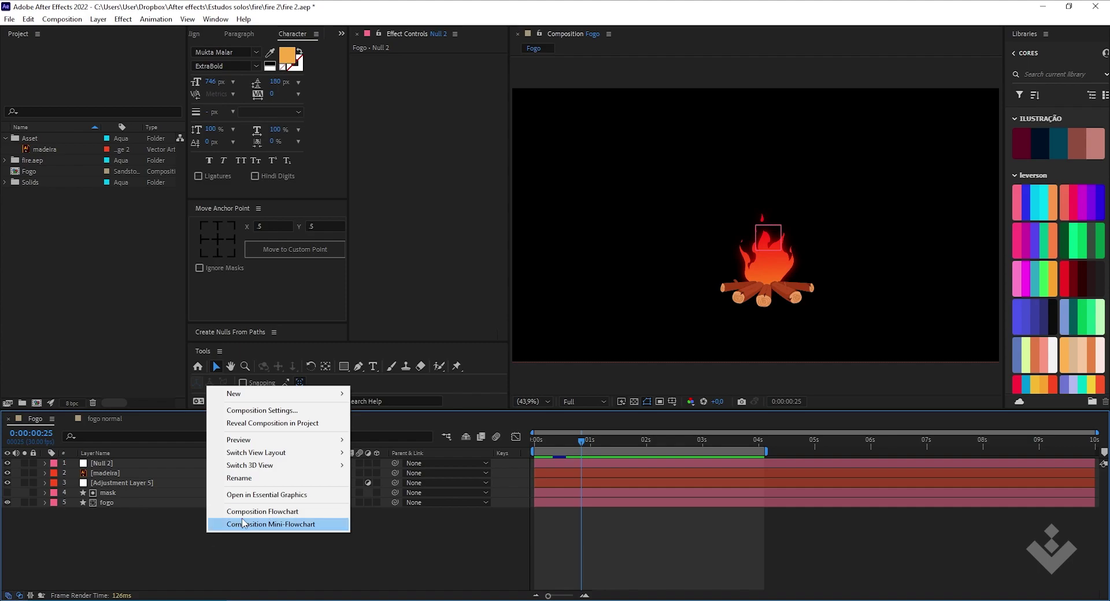
{"action": "mouse_move", "coordinate": [269, 400]}
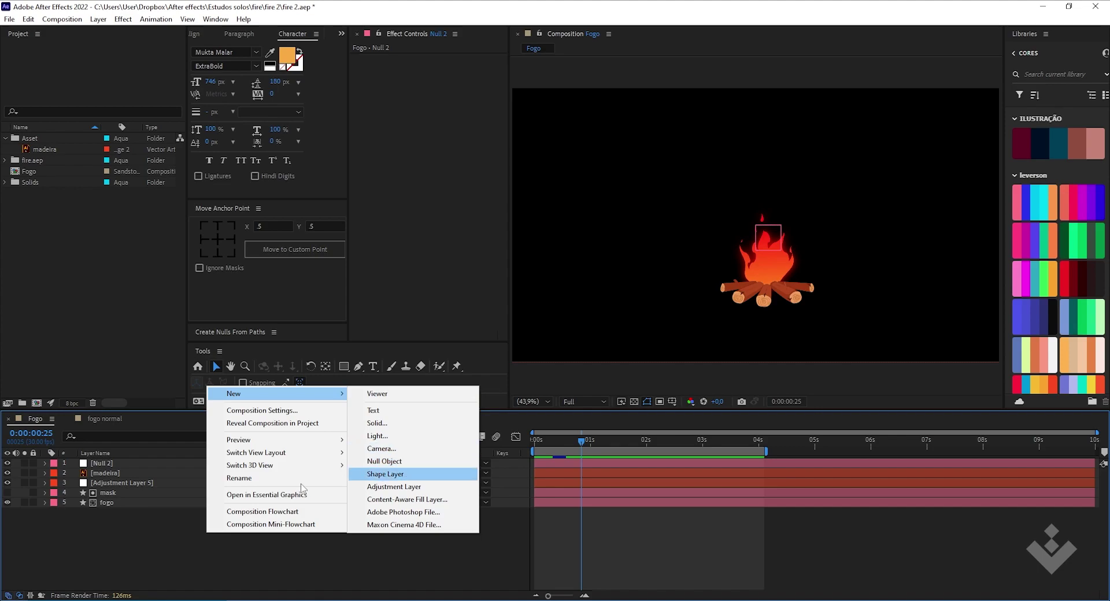
{"action": "left_click", "coordinate": [210, 562]}
Parent the fogo, mask and madeira layers to the null at the top of the layer stack.
{"action": "left_click", "coordinate": [109, 503]}
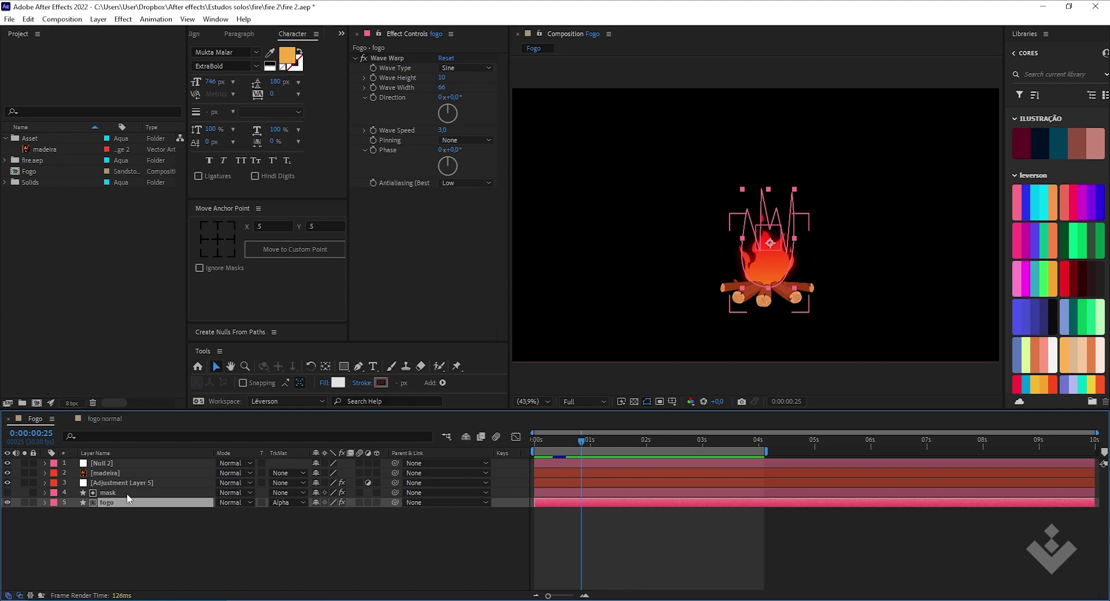
{"action": "left_click", "coordinate": [126, 493], "text": "ctrl"}
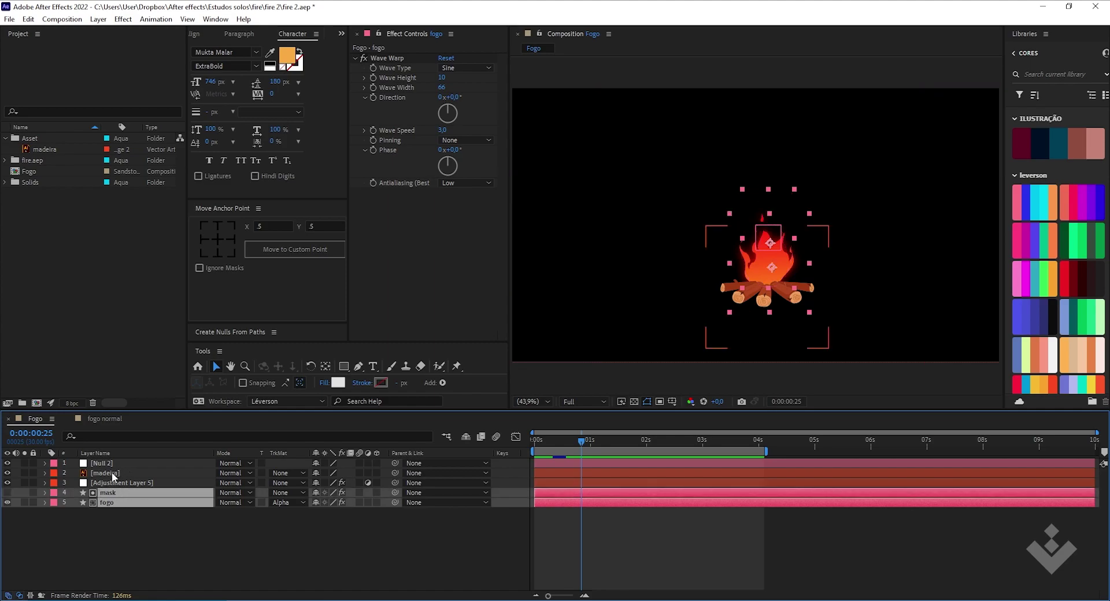
{"action": "left_click", "coordinate": [121, 474], "text": "ctrl"}
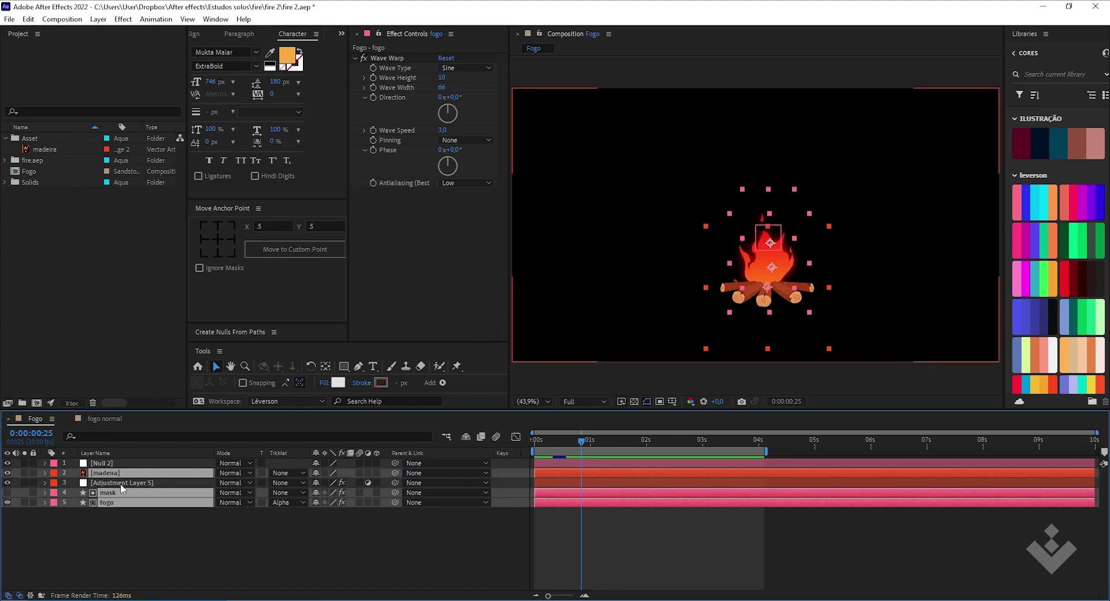
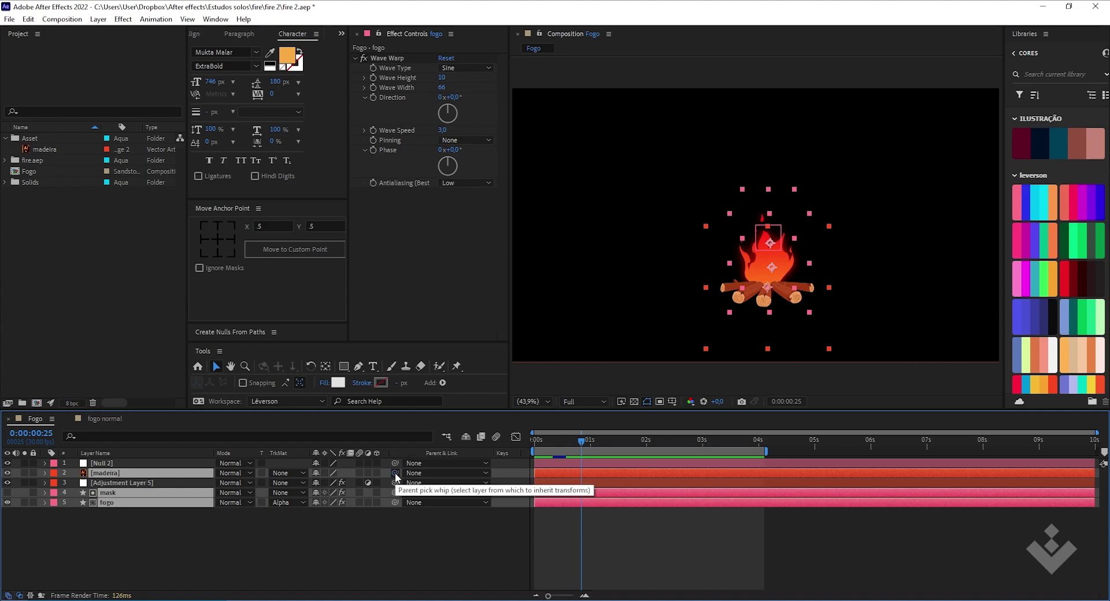
{"action": "left_click_drag", "start_coordinate": [396, 475], "coordinate": [255, 477]}
{"action": "left_click_drag", "start_coordinate": [151, 480], "coordinate": [131, 463]}
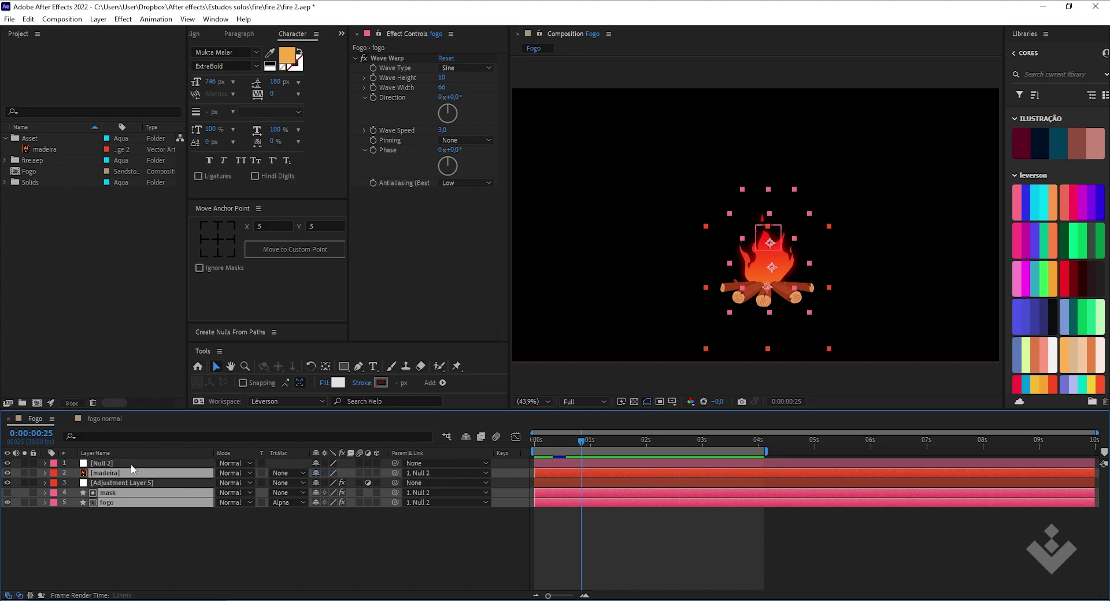
Scale the null to 150% to enlarge the whole campfire.
{"action": "left_click", "coordinate": [130, 463]}
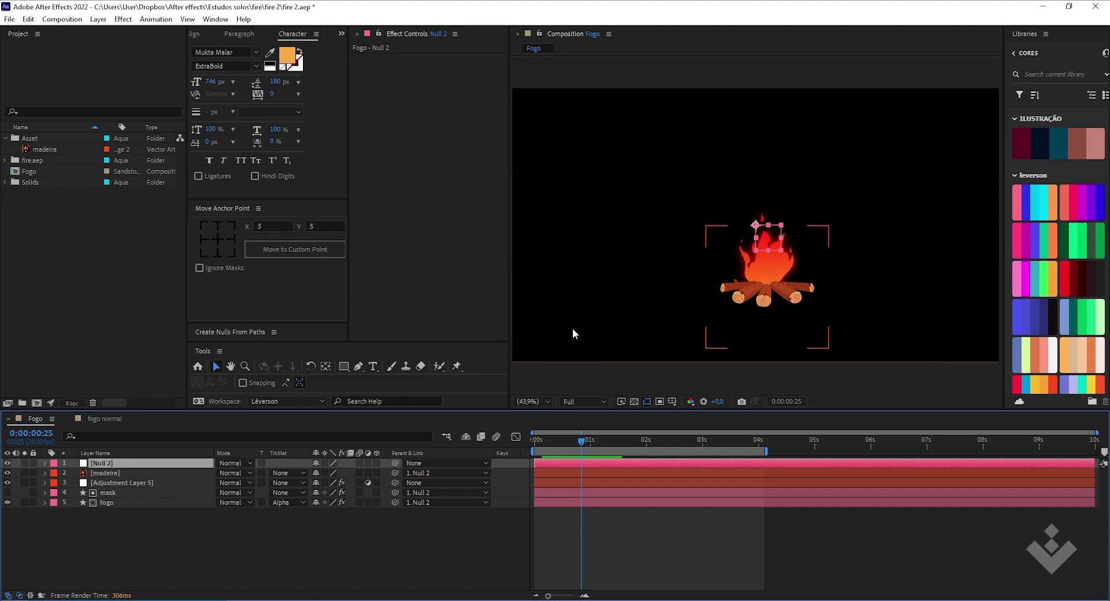
{"action": "key", "text": "s"}
{"action": "left_click_drag", "start_coordinate": [331, 472], "coordinate": [370, 480]}
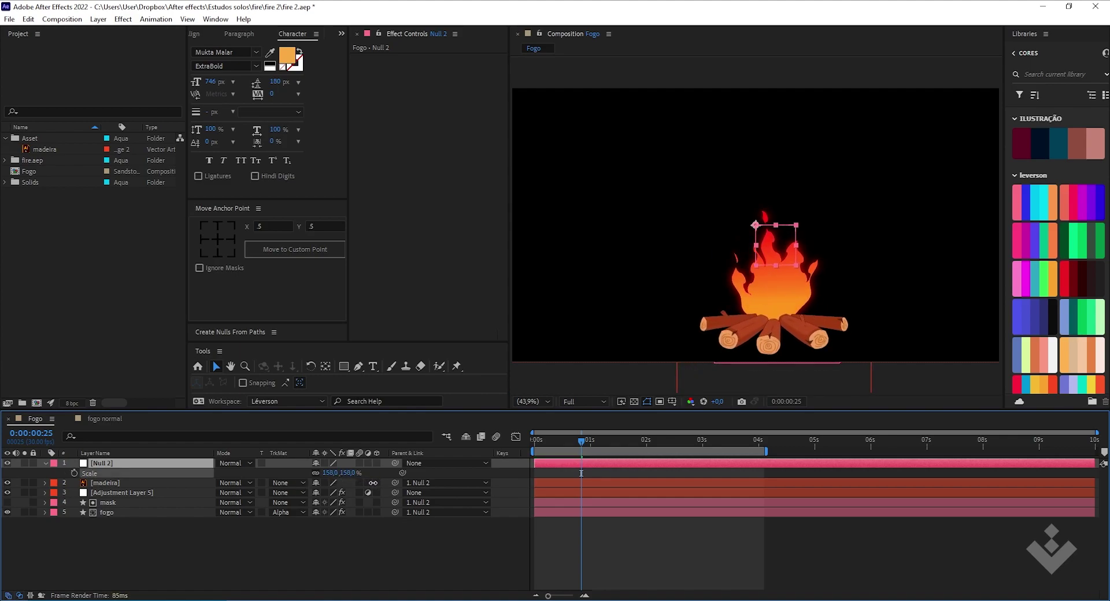
Move the null up and slightly left so the enlarged campfire sits within the frame, and play back the animation.
{"action": "left_click_drag", "start_coordinate": [779, 258], "coordinate": [757, 210]}
{"action": "left_click", "coordinate": [562, 582]}
{"action": "key", "text": "space"}
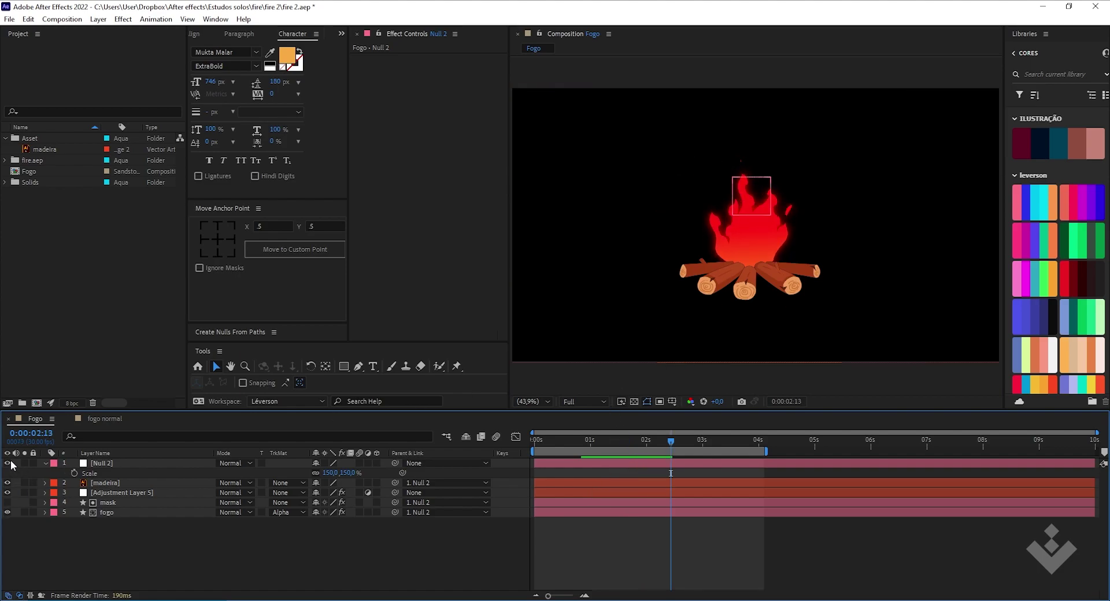
Collapse the null's properties and delete the null layer from the composition.
{"action": "left_click", "coordinate": [46, 463]}
{"action": "left_click", "coordinate": [137, 464]}
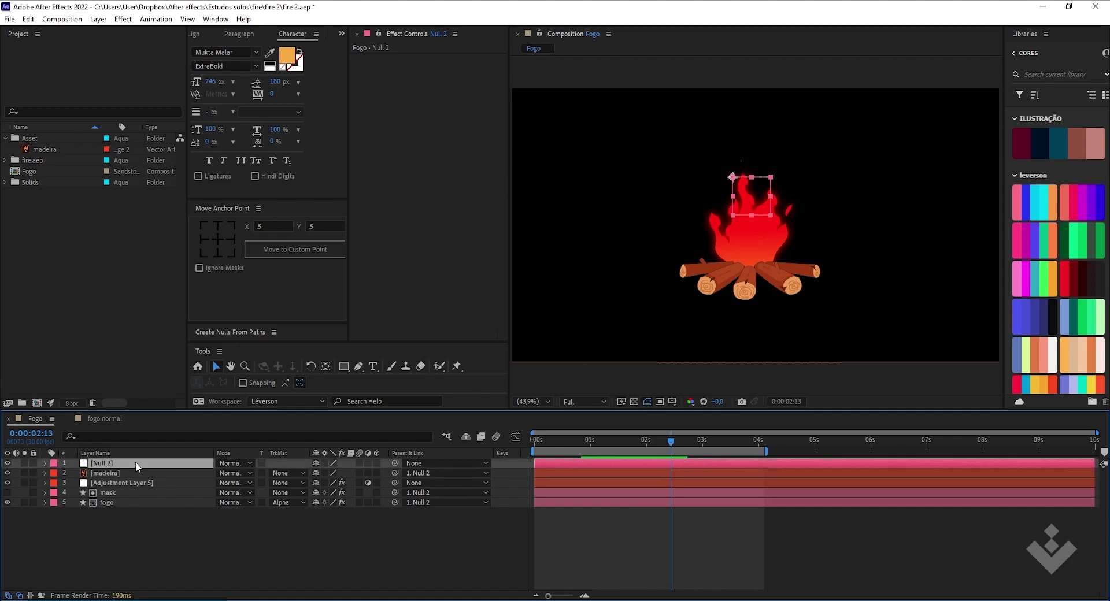
{"action": "key", "text": "Delete"}
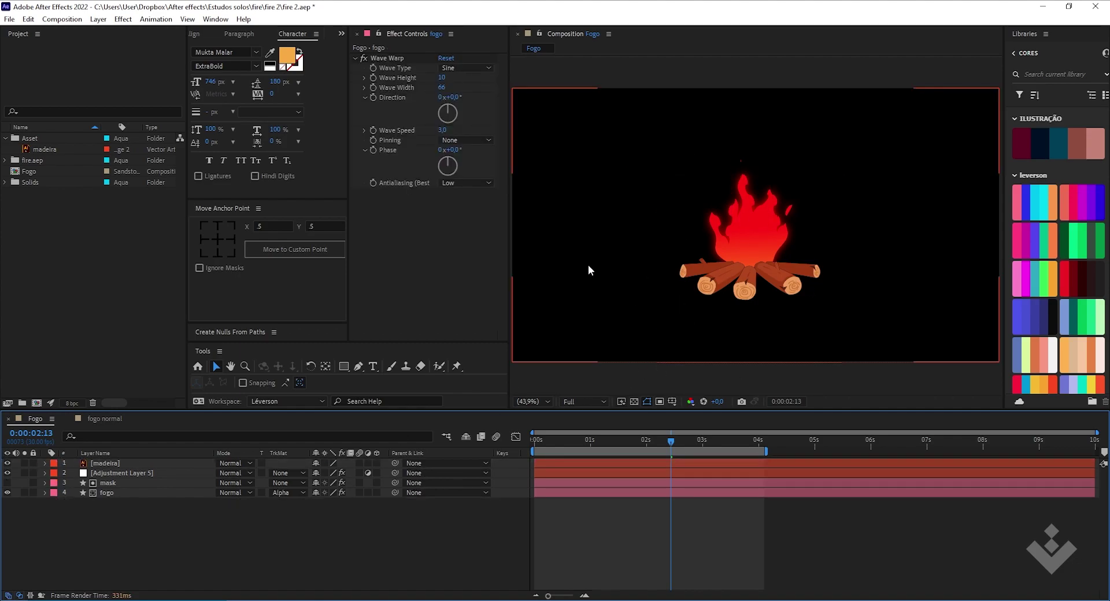
{"action": "left_click", "coordinate": [114, 464]}
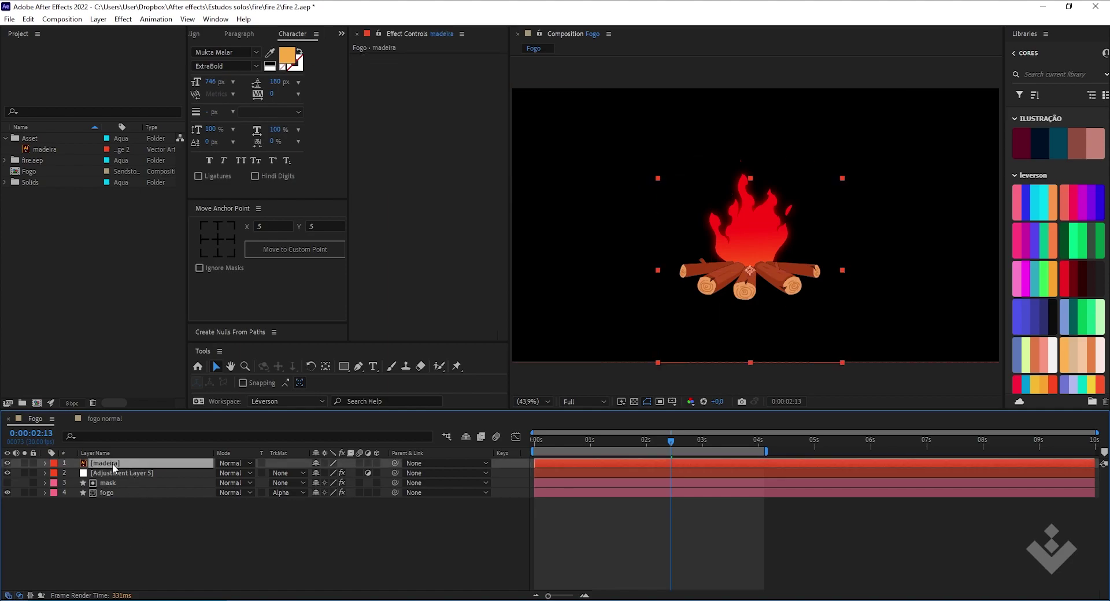
{"action": "scroll", "coordinate": [737, 254], "scroll_direction": "up", "scroll_amount": 3}
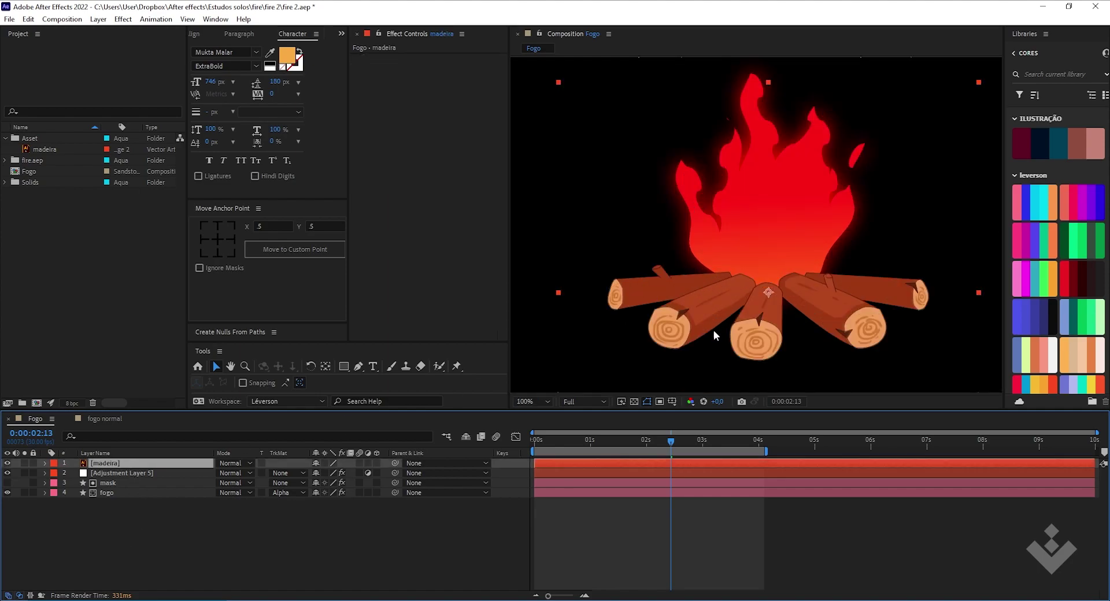
{"action": "left_click", "coordinate": [167, 520]}
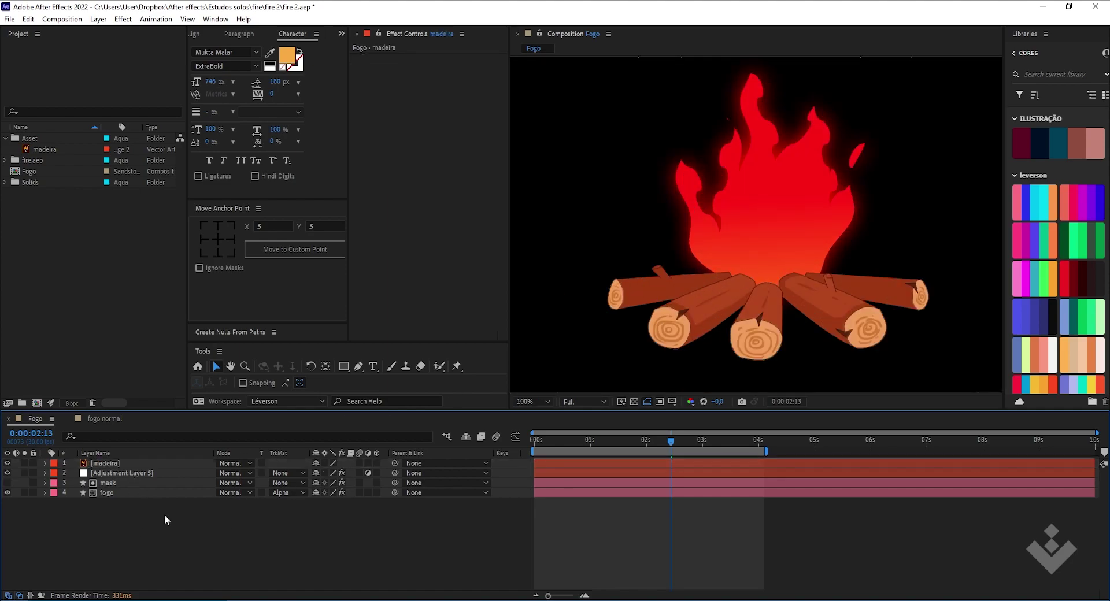
{"action": "left_click", "coordinate": [101, 464]}
{"action": "left_click", "coordinate": [196, 543]}
Create a new shape layer with an ellipse that fills the whole composition.
{"action": "left_click", "coordinate": [344, 367]}
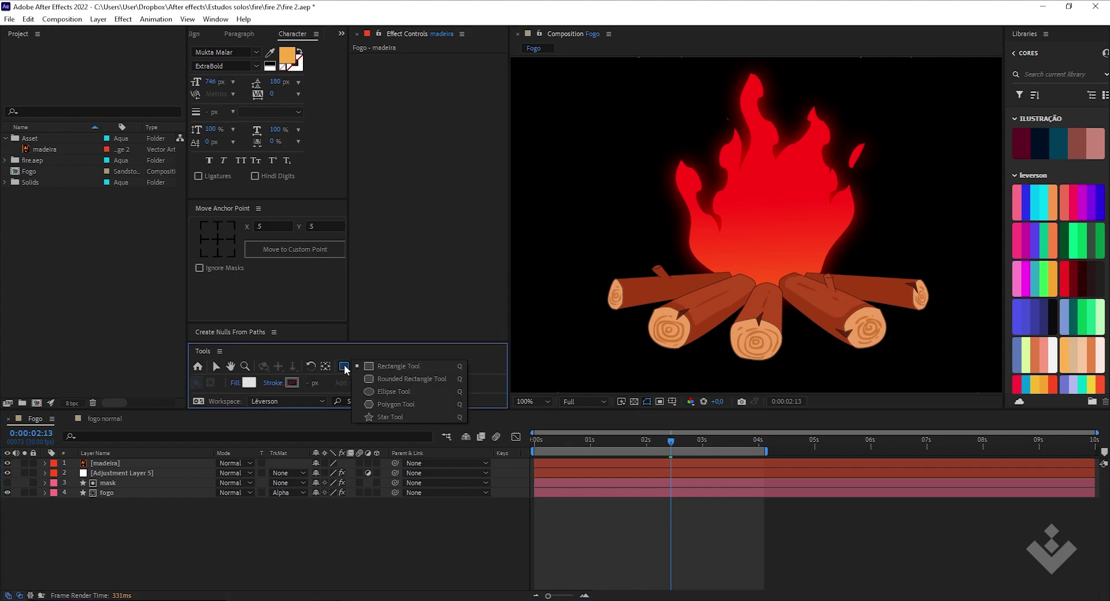
{"action": "left_click", "coordinate": [391, 392]}
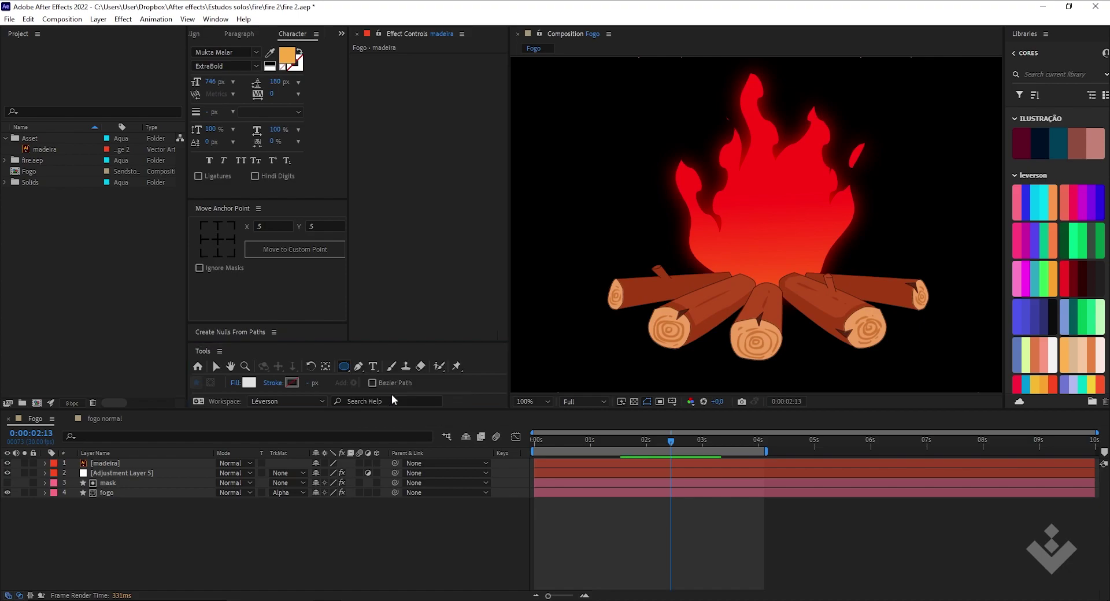
{"action": "double_click", "coordinate": [345, 371]}
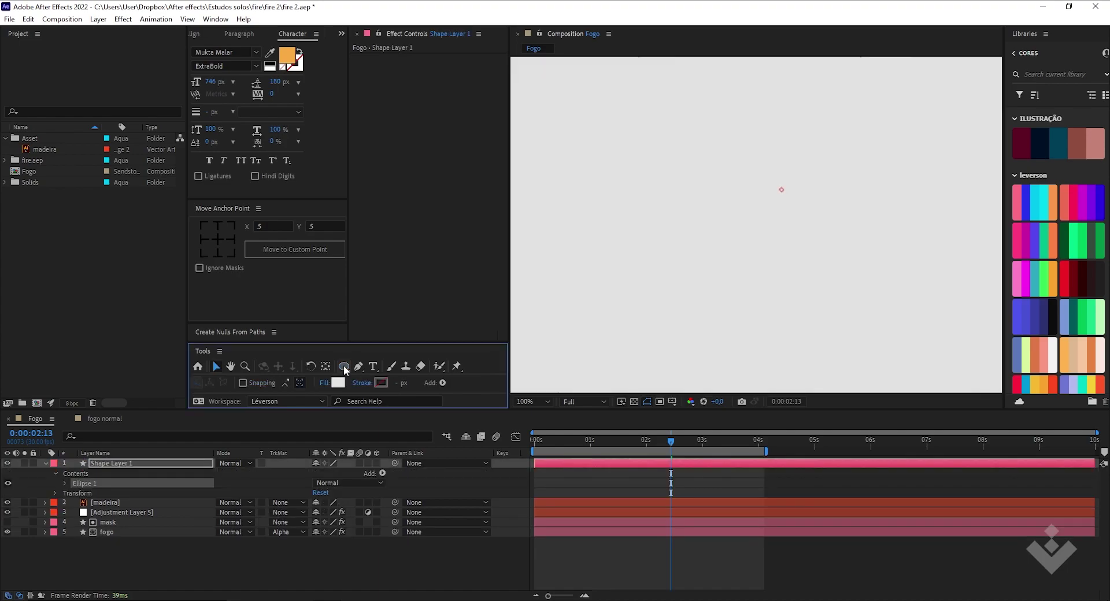
{"action": "scroll", "coordinate": [636, 286], "scroll_direction": "down", "scroll_amount": 2}
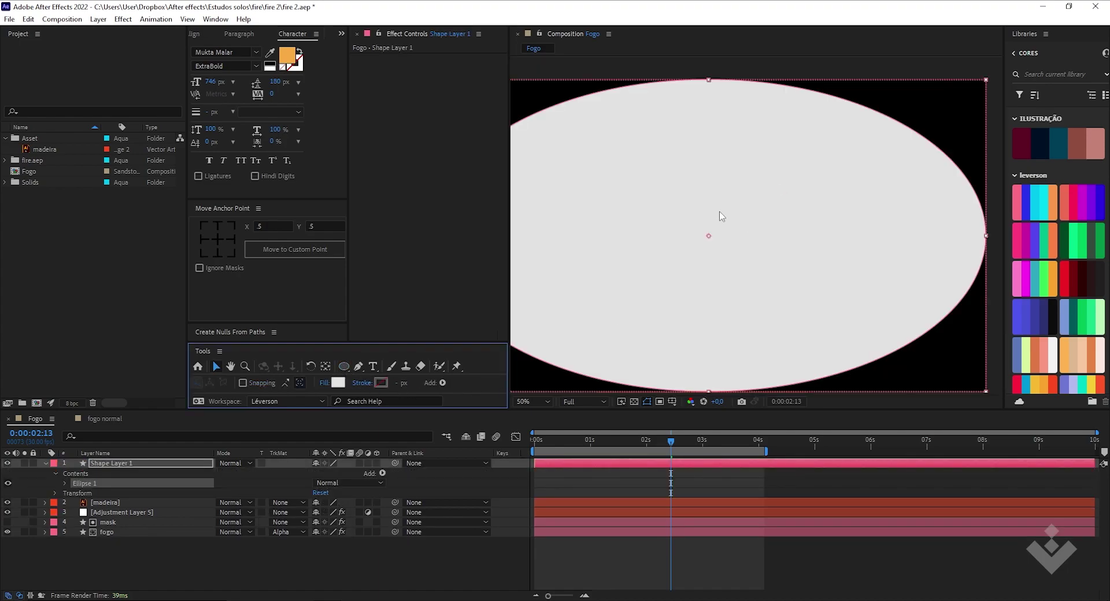
Reveal the ellipse's modified properties and set its size to 1920 × 1920 to make a perfect circle.
{"action": "left_click", "coordinate": [148, 464]}
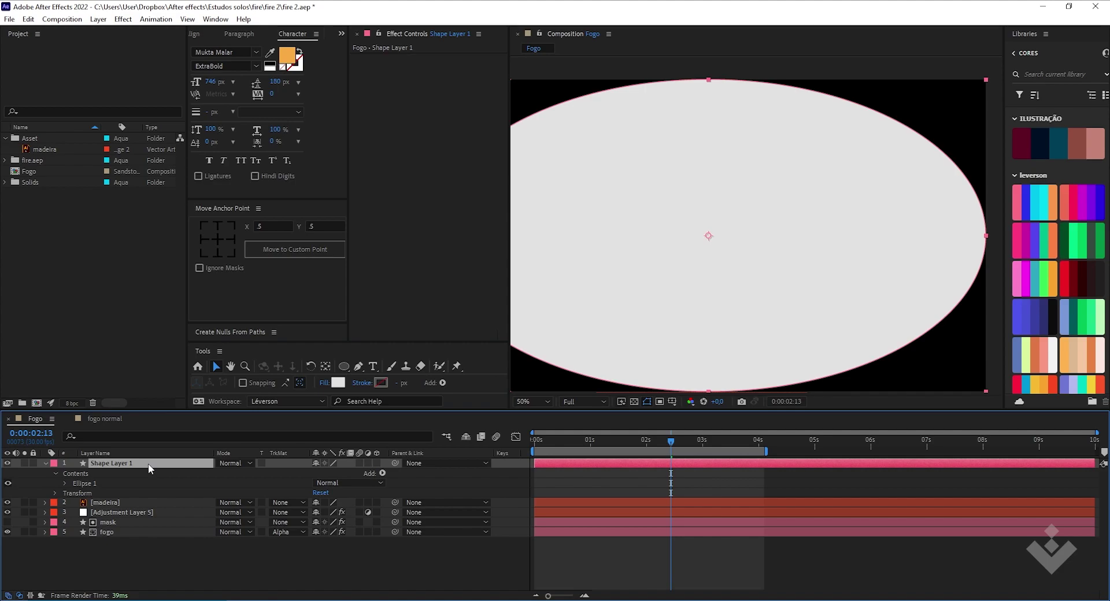
{"action": "key", "text": "u"}
{"action": "key", "text": "u"}
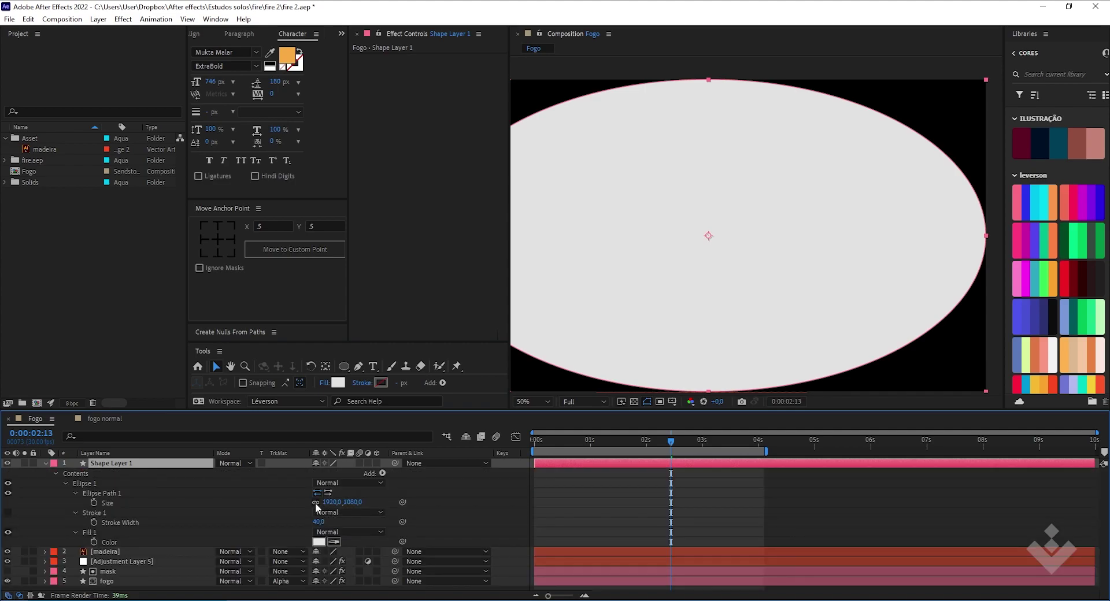
{"action": "left_click", "coordinate": [316, 503], "text": "alt"}
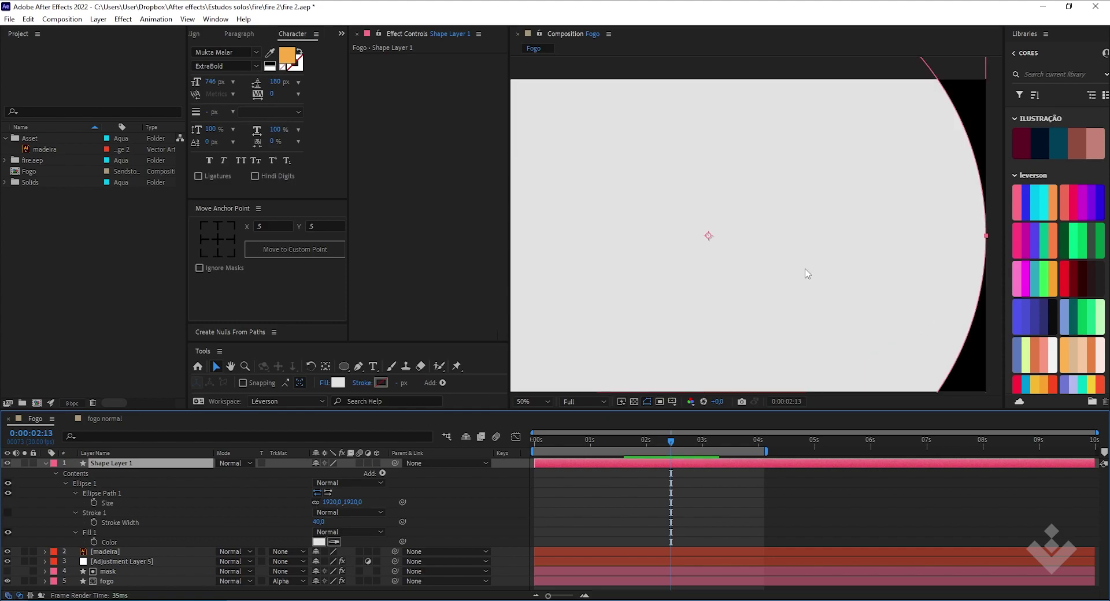
Scale the circle down proportionally in the composition until it is narrower than the campfire flame.
{"action": "scroll", "coordinate": [854, 212], "scroll_direction": "down", "scroll_amount": 2}
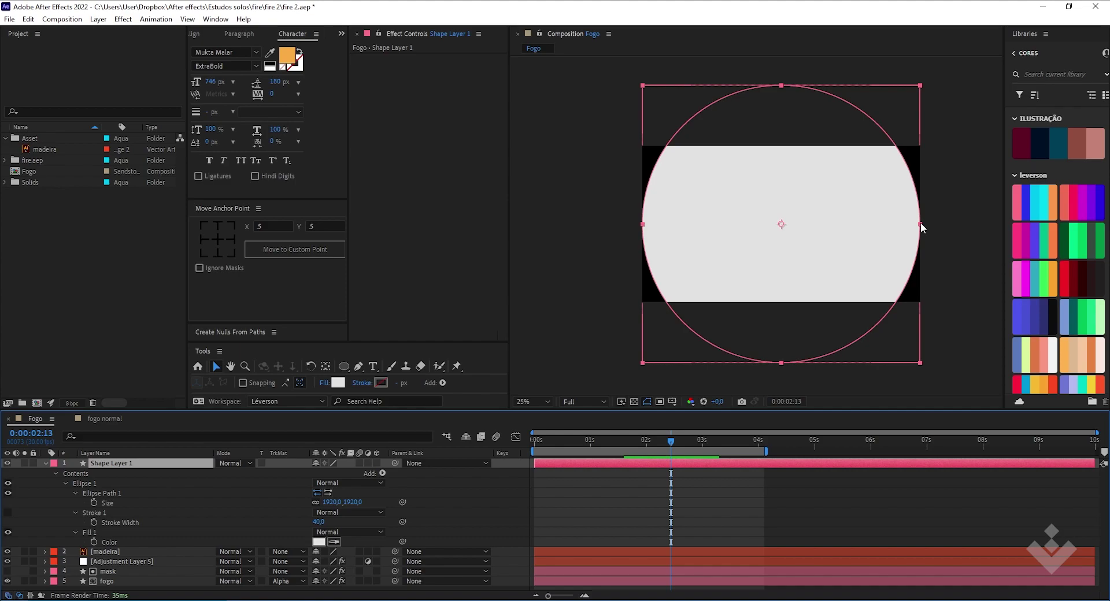
{"action": "left_click_drag", "start_coordinate": [896, 224], "coordinate": [795, 226]}
{"action": "scroll", "coordinate": [796, 226], "scroll_direction": "up", "scroll_amount": 2}
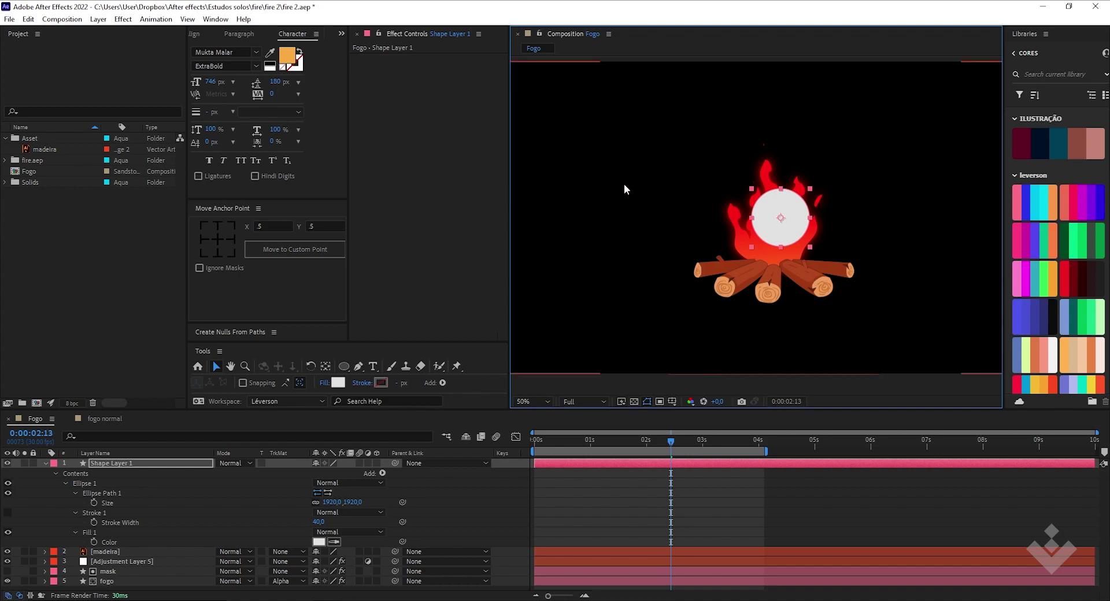
Move the circle off the flame and place it just to the right of the campfire.
{"action": "left_click_drag", "start_coordinate": [779, 218], "coordinate": [827, 187]}
{"action": "left_click_drag", "start_coordinate": [778, 233], "coordinate": [778, 225]}
{"action": "left_click_drag", "start_coordinate": [828, 172], "coordinate": [830, 176]}
{"action": "left_click_drag", "start_coordinate": [788, 221], "coordinate": [867, 218]}
{"action": "scroll", "coordinate": [786, 226], "scroll_direction": "up", "scroll_amount": 2}
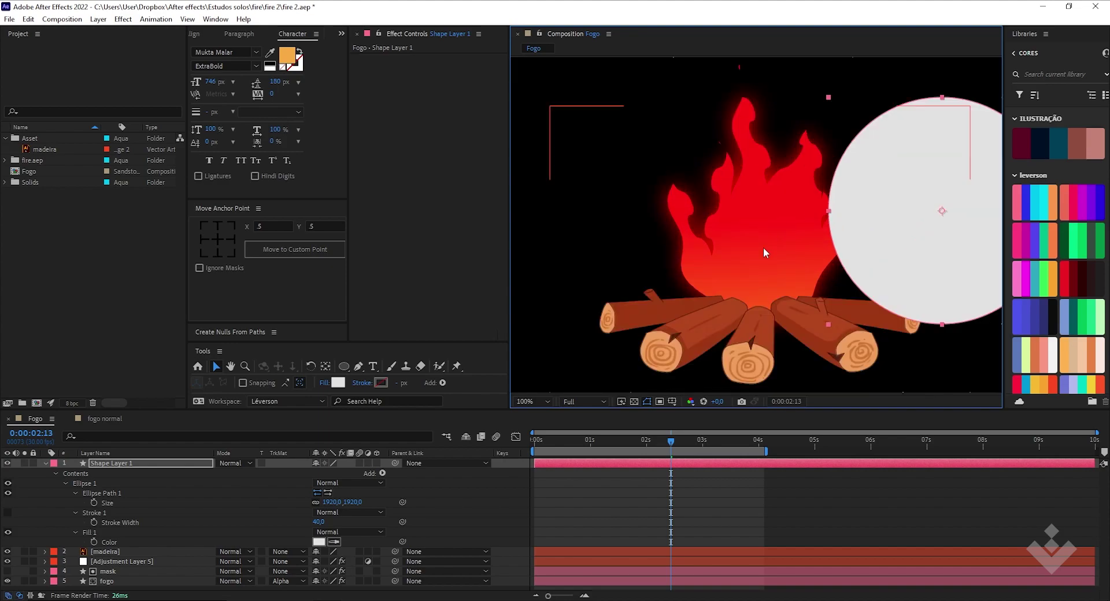
Set the Glow Radius of Adjustment Layer 5 to 60.
{"action": "left_click", "coordinate": [125, 553]}
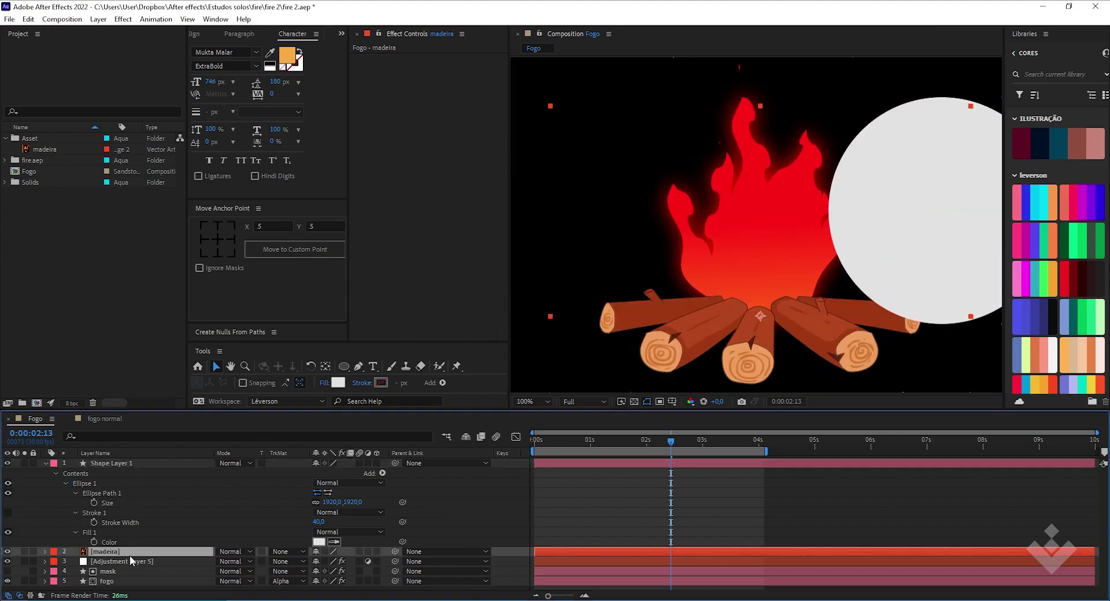
{"action": "left_click", "coordinate": [120, 571]}
{"action": "left_click", "coordinate": [110, 581]}
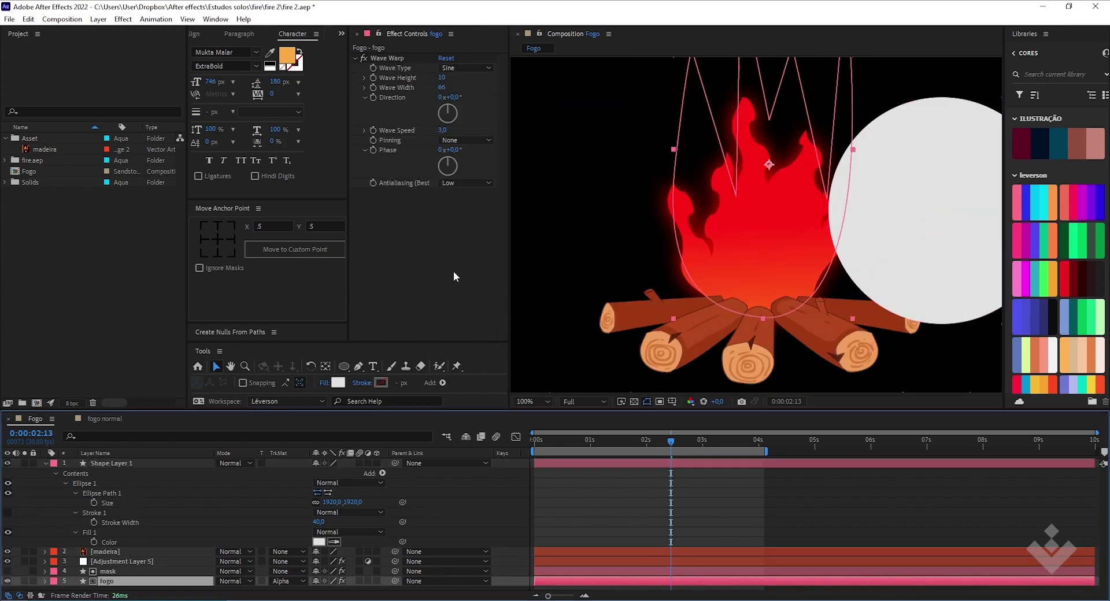
{"action": "left_click", "coordinate": [130, 562]}
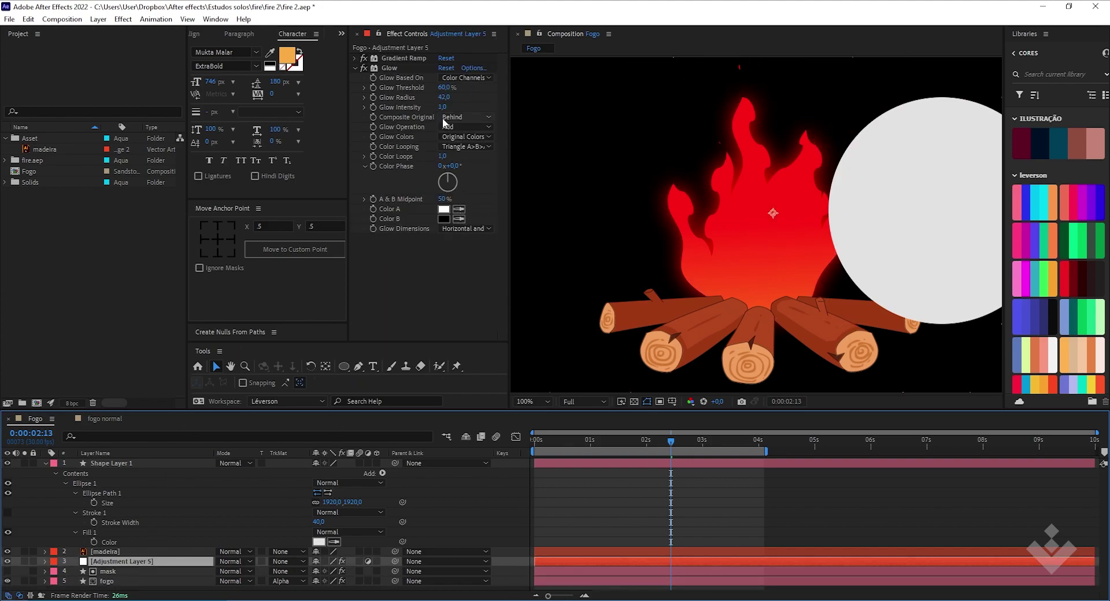
{"action": "left_click_drag", "start_coordinate": [445, 97], "coordinate": [458, 97]}
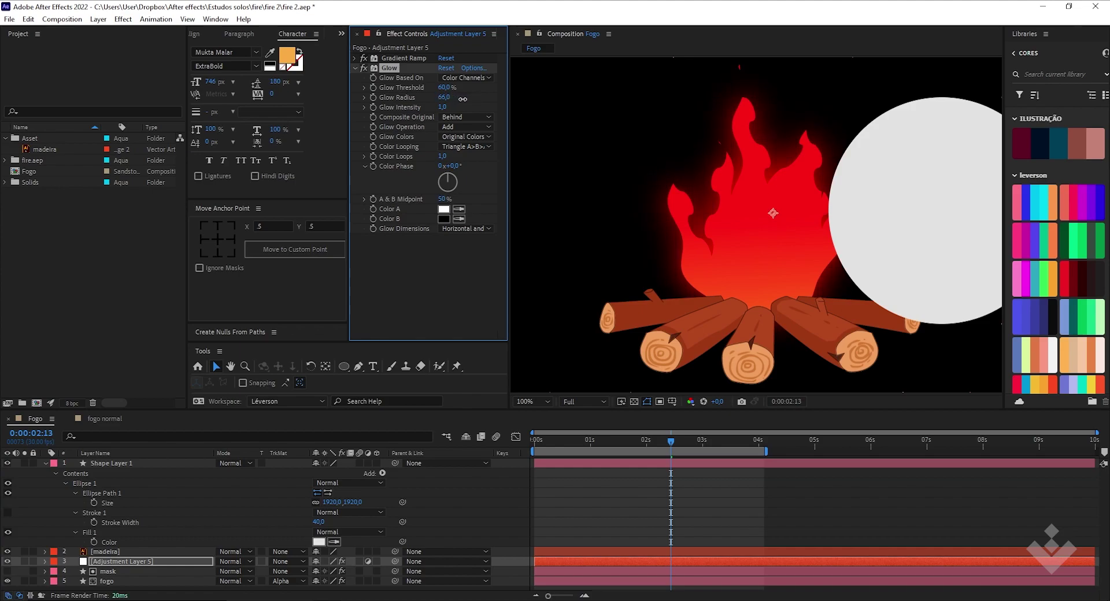
{"action": "left_click_drag", "start_coordinate": [459, 99], "coordinate": [459, 99]}
Open the name of the circle's shape layer for editing.
{"action": "left_click", "coordinate": [860, 209]}
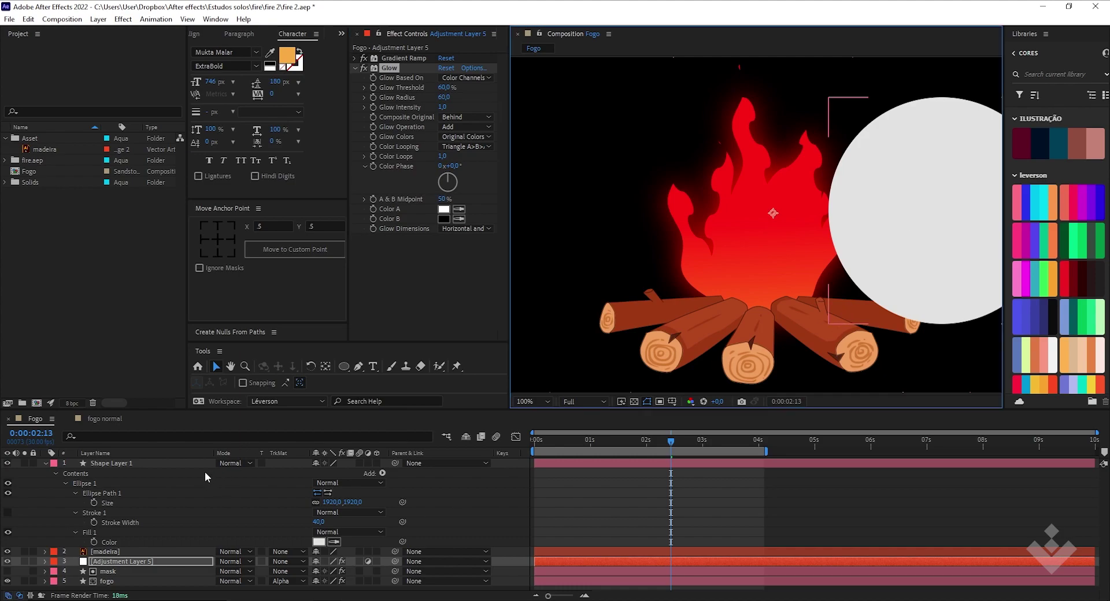
{"action": "left_click", "coordinate": [163, 466]}
{"action": "key", "text": "Return"}
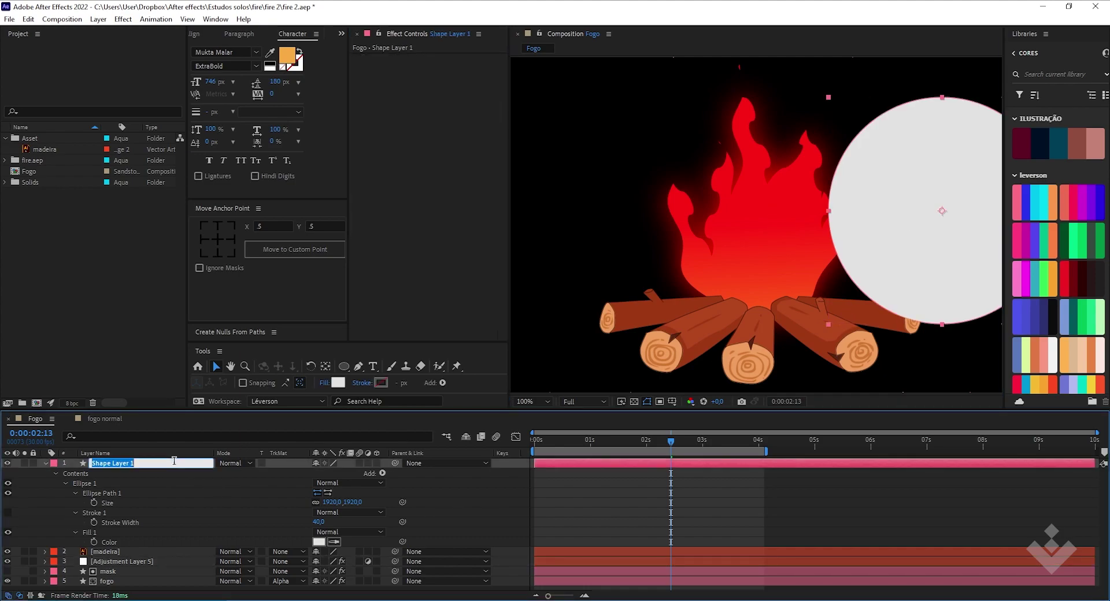
Rename the ellipse shape layer as luz and collapse its properties.
{"action": "type", "text": "luz"}
{"action": "key", "text": "Return"}
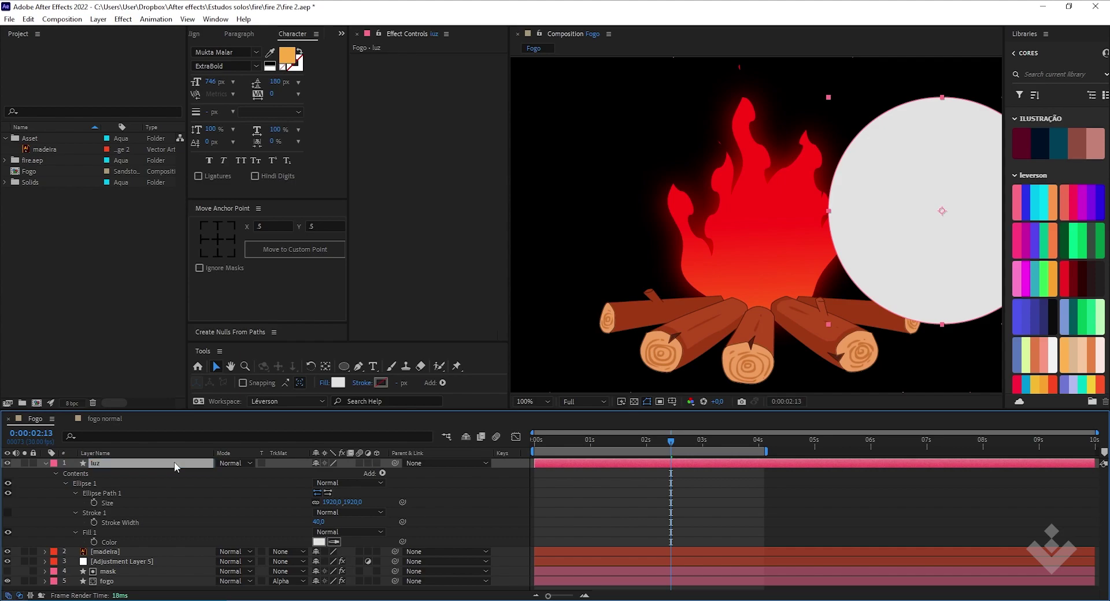
{"action": "left_click", "coordinate": [45, 463]}
Move the luz circle over the middle of the flames and scale it down slightly.
{"action": "left_click_drag", "start_coordinate": [942, 211], "coordinate": [760, 226]}
{"action": "mouse_move", "coordinate": [877, 228]}
{"action": "left_mouse_down"}
{"action": "mouse_move", "coordinate": [847, 223]}
{"action": "mouse_move", "coordinate": [861, 223]}
{"action": "left_mouse_up"}
{"action": "left_click_drag", "start_coordinate": [774, 227], "coordinate": [774, 228]}
{"action": "left_click", "coordinate": [114, 465]}
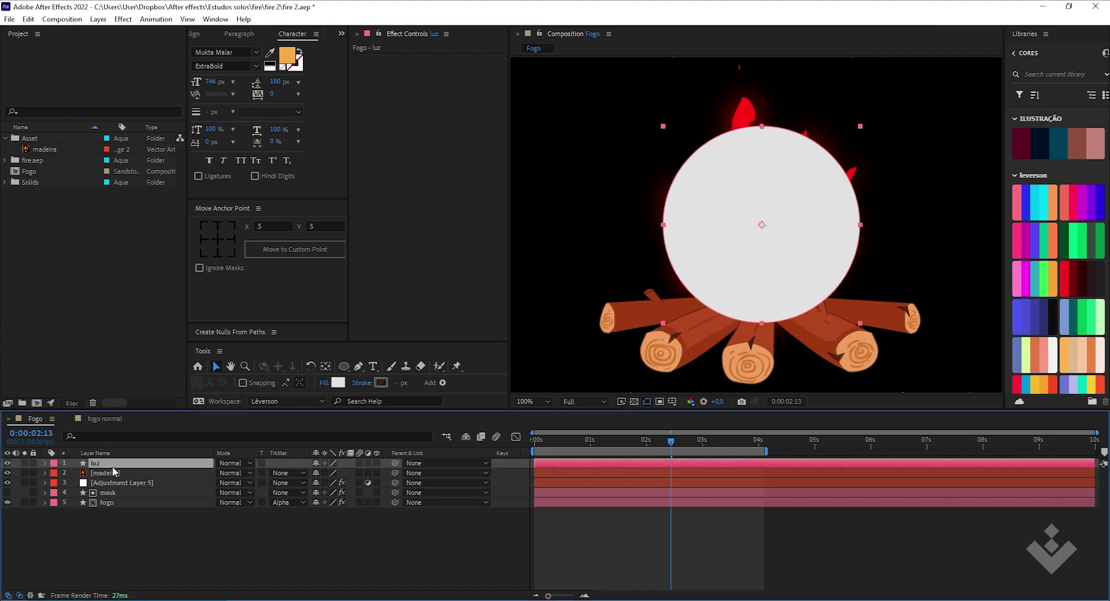
{"action": "left_click", "coordinate": [128, 482]}
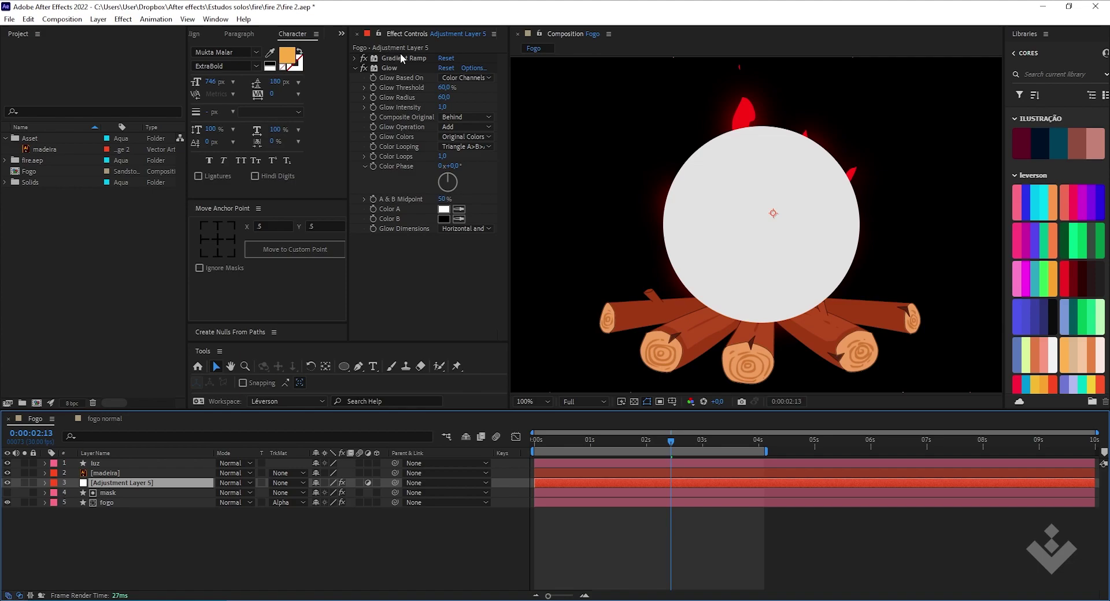
{"action": "left_click", "coordinate": [790, 245]}
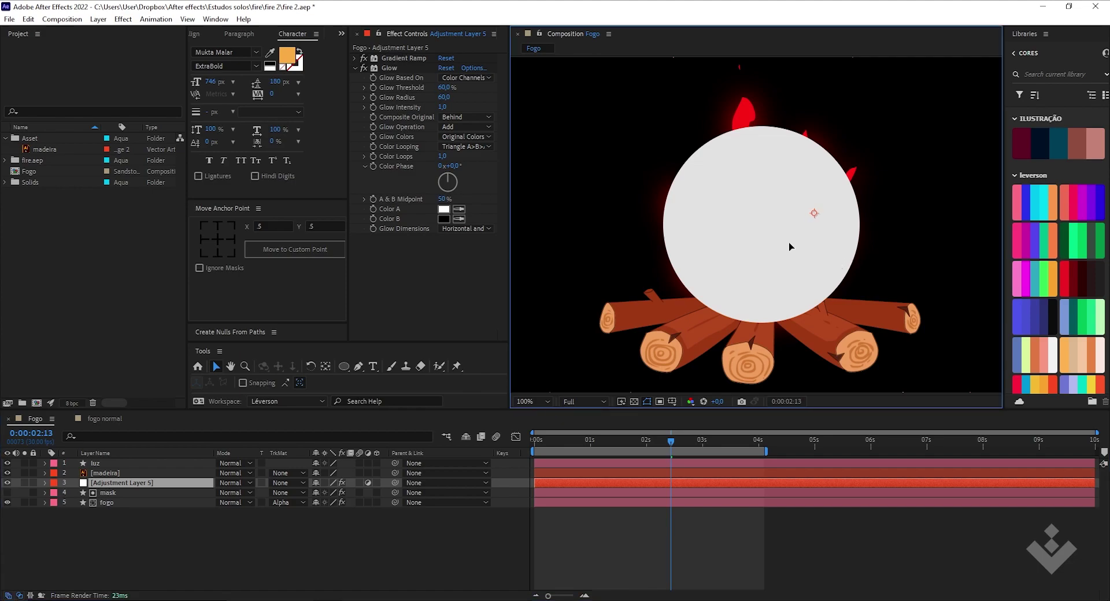
{"action": "left_click", "coordinate": [115, 494]}
{"action": "left_click", "coordinate": [123, 474]}
Move the luz circle to the side of the flames and change its fill to orange FF8A18, starting from a color sampled at the fire's base.
{"action": "left_click", "coordinate": [122, 464]}
{"action": "left_click_drag", "start_coordinate": [790, 238], "coordinate": [894, 238]}
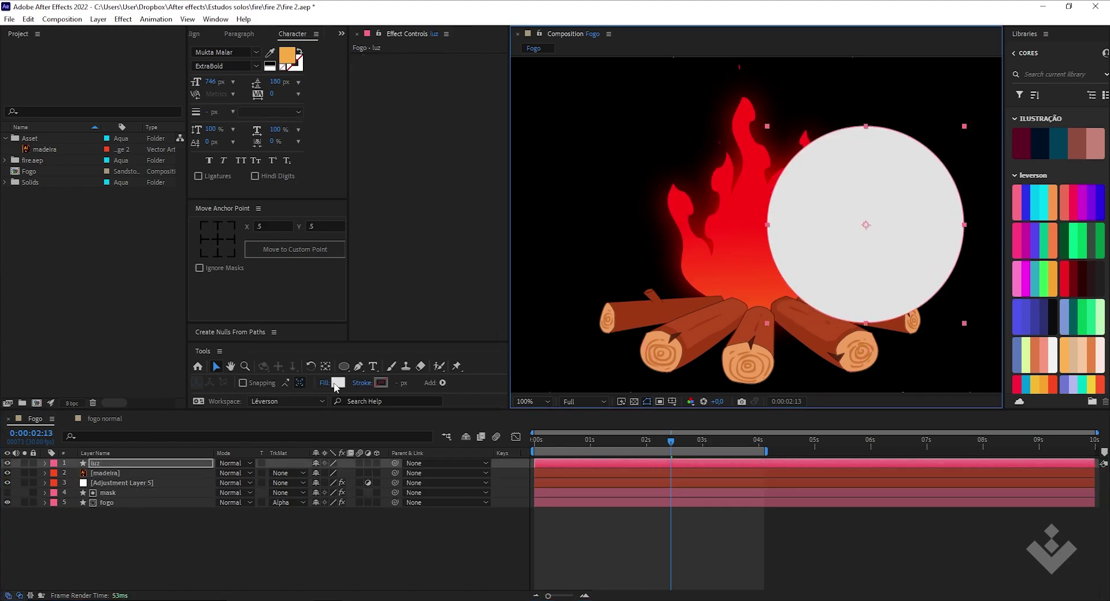
{"action": "left_click", "coordinate": [337, 382]}
{"action": "left_click", "coordinate": [546, 191]}
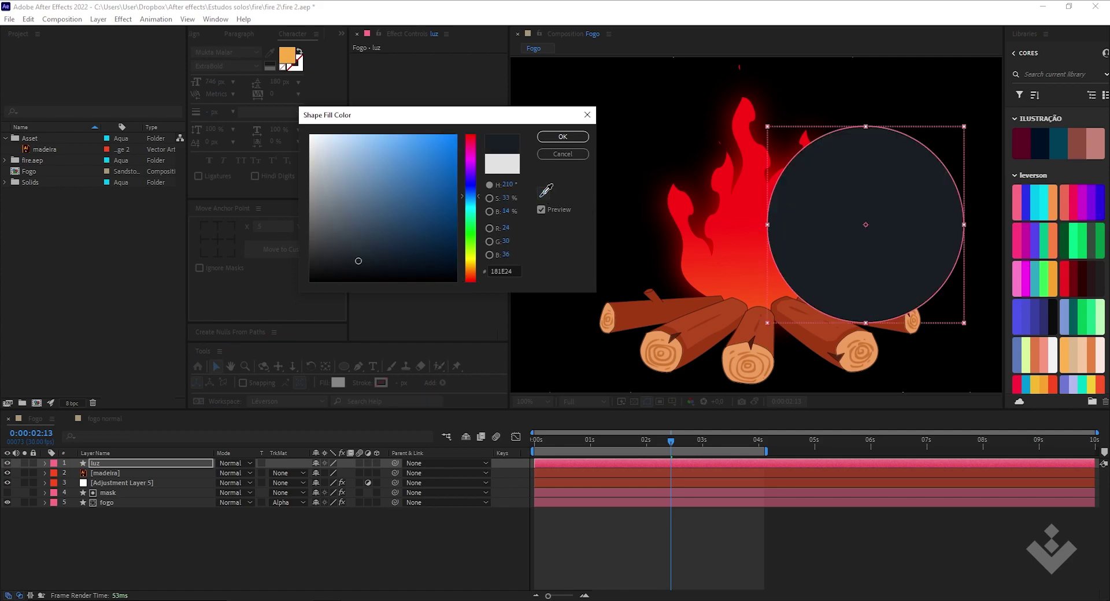
{"action": "left_click", "coordinate": [750, 293]}
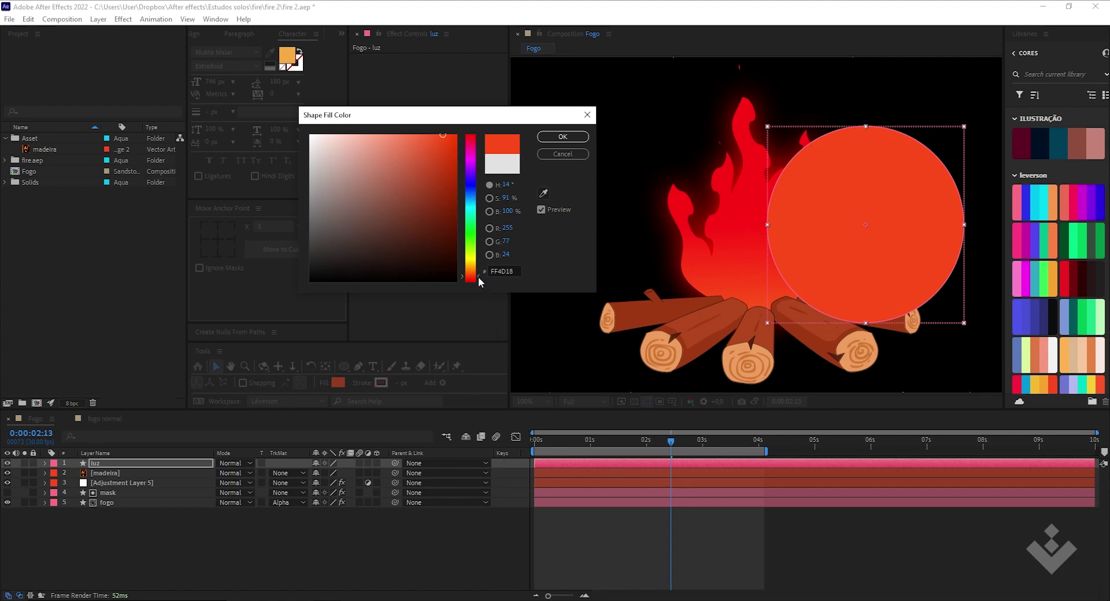
{"action": "left_click_drag", "start_coordinate": [478, 276], "coordinate": [480, 271]}
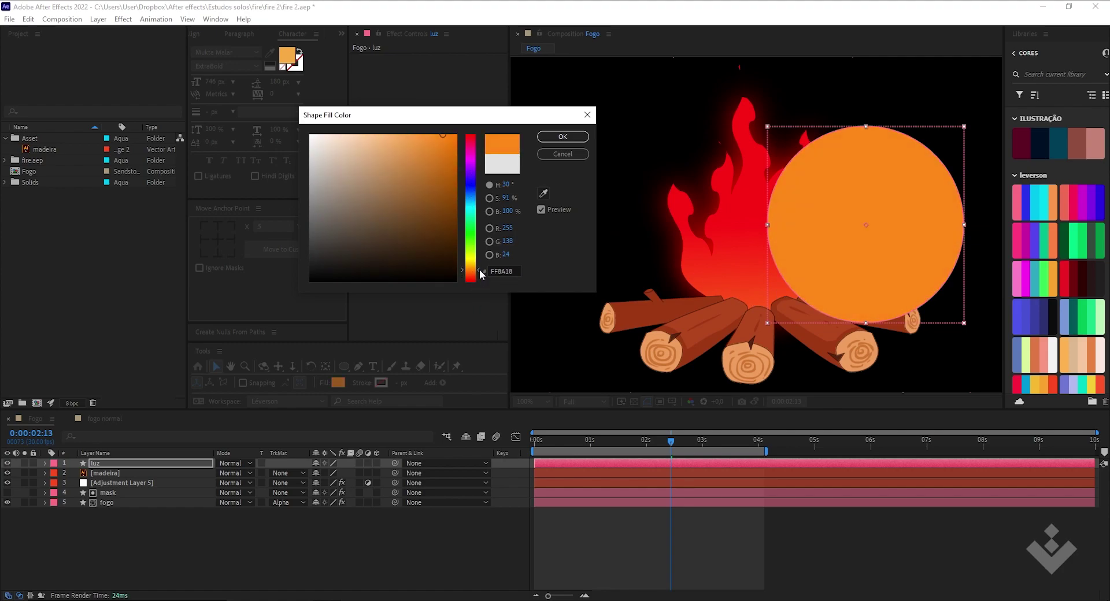
{"action": "left_click", "coordinate": [562, 136]}
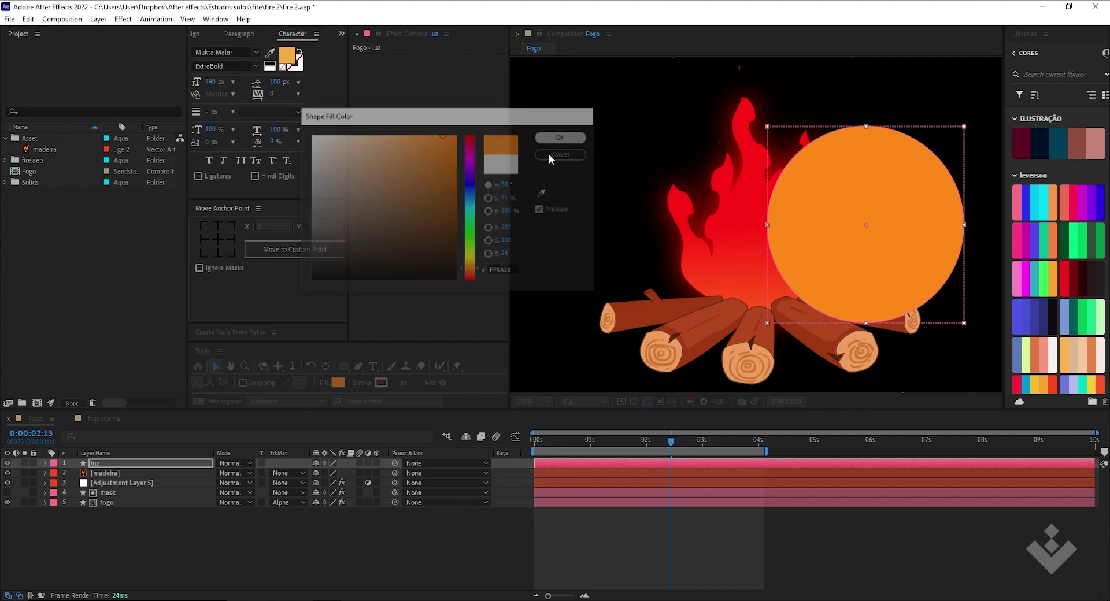
Place the orange circle over the base of the flames and scale it down proportionally to fit within the fire.
{"action": "left_click_drag", "start_coordinate": [860, 225], "coordinate": [741, 268]}
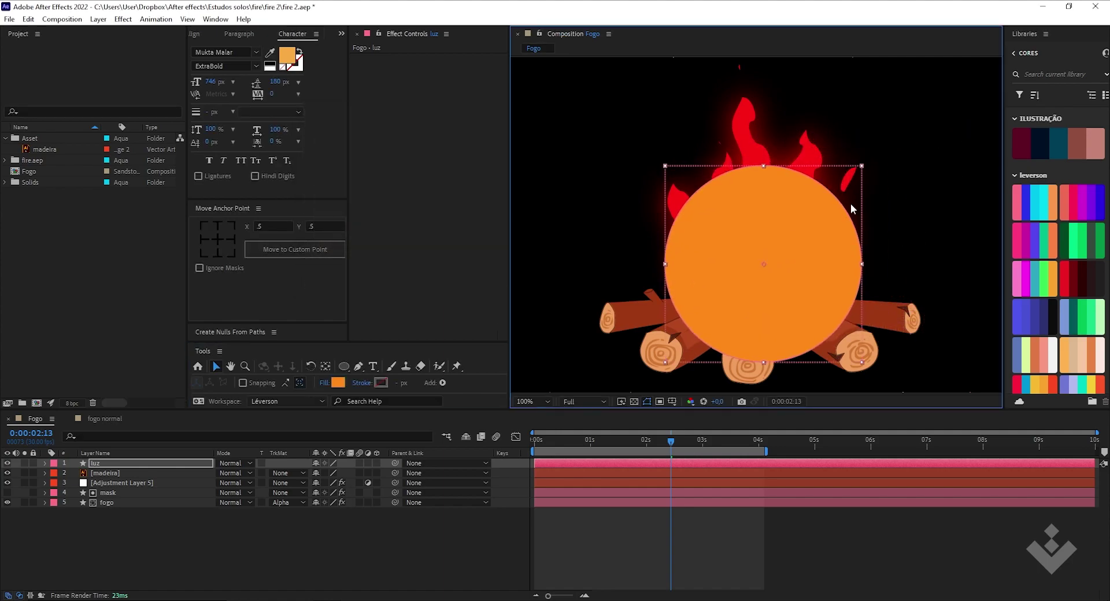
{"action": "left_click_drag", "start_coordinate": [863, 168], "coordinate": [831, 197]}
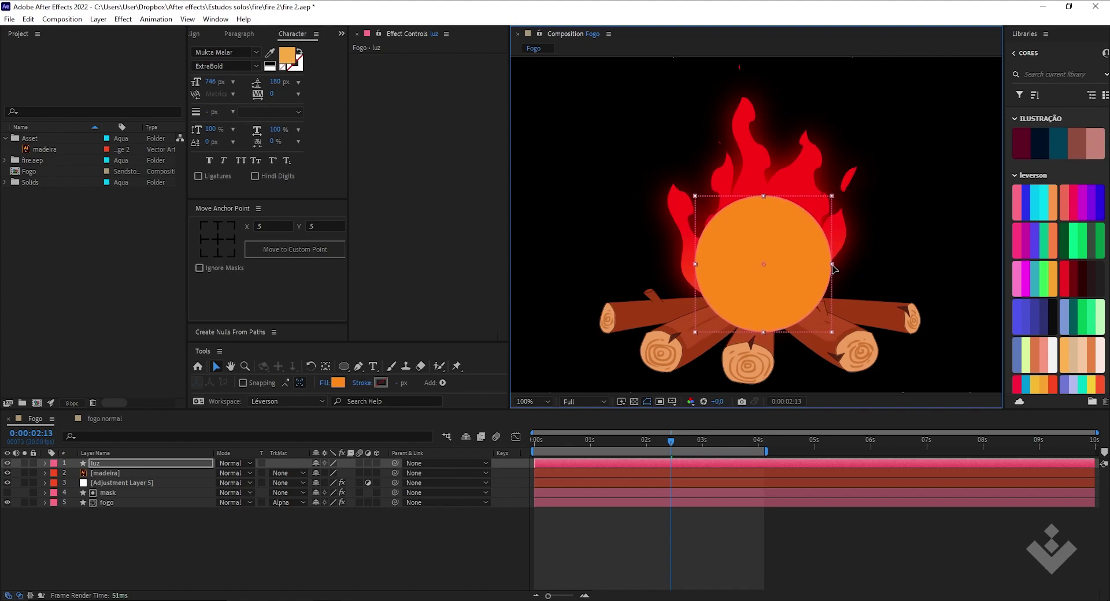
{"action": "left_click_drag", "start_coordinate": [833, 265], "coordinate": [841, 265]}
{"action": "key", "text": "ctrl+z"}
{"action": "left_click", "coordinate": [289, 508]}
Apply Fast Box Blur with a Blur Radius of 60 to the luz layer and center its anchor point on the circle.
{"action": "left_click", "coordinate": [139, 464]}
{"action": "left_click", "coordinate": [123, 19]}
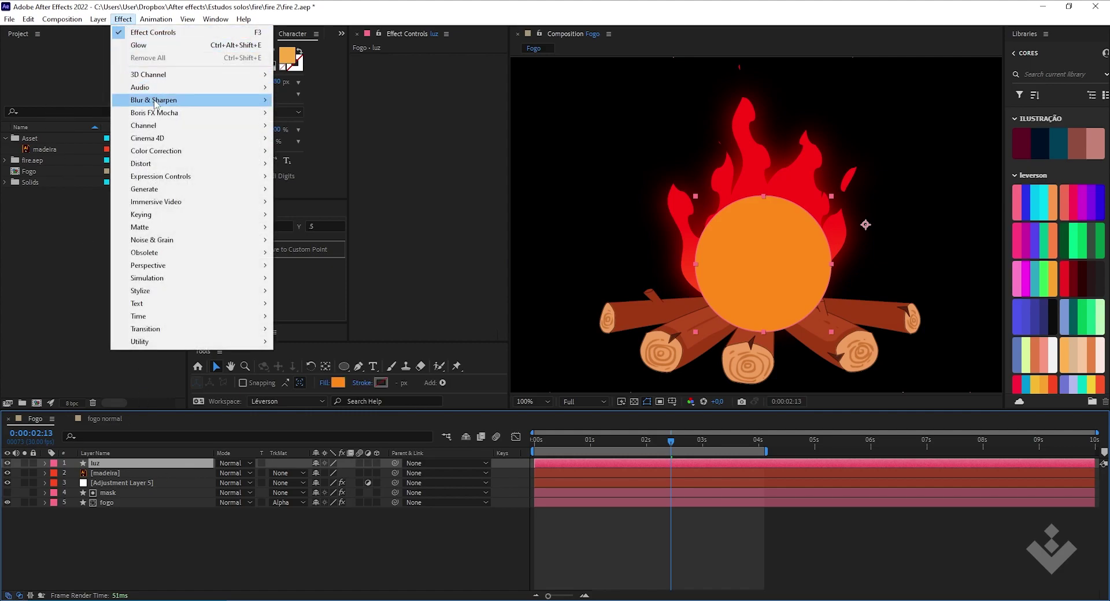
{"action": "mouse_move", "coordinate": [168, 104]}
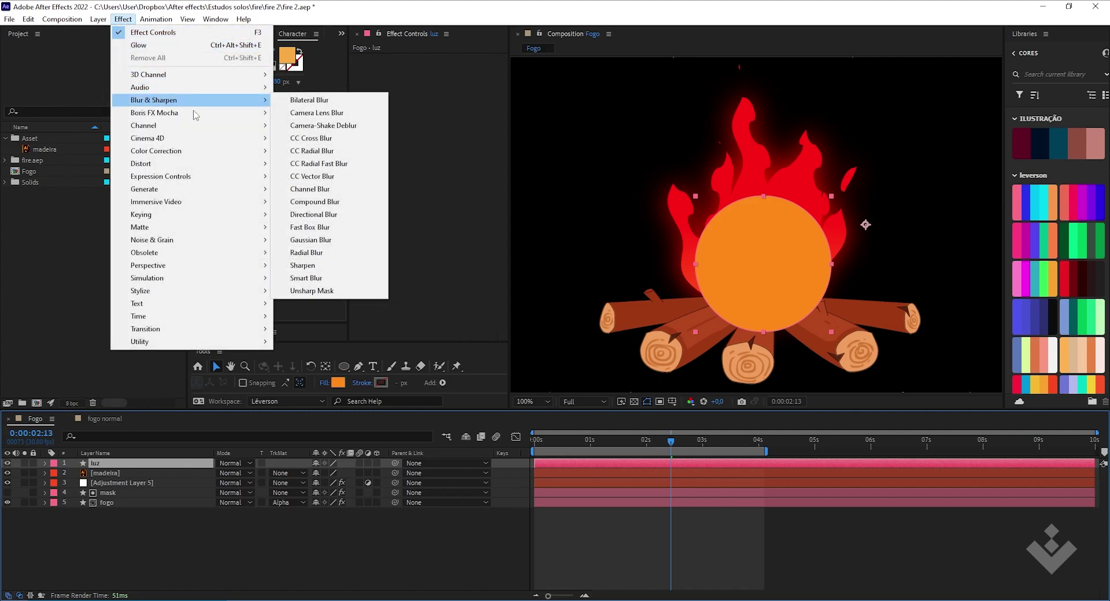
{"action": "left_click", "coordinate": [355, 231]}
{"action": "key", "text": "ctrl+alt+Home"}
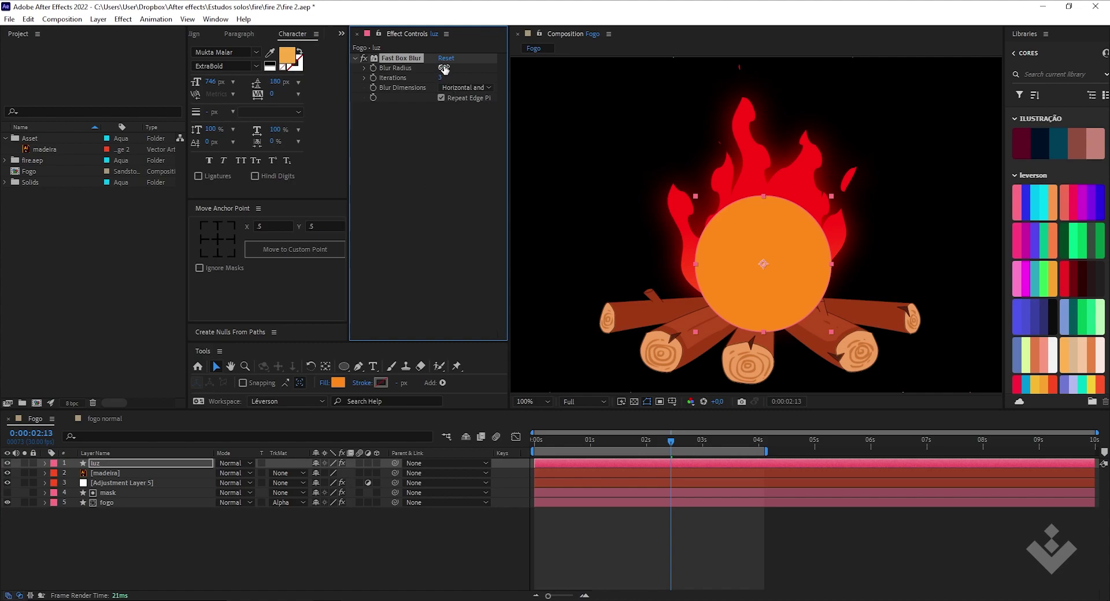
{"action": "left_click_drag", "start_coordinate": [441, 68], "coordinate": [487, 86]}
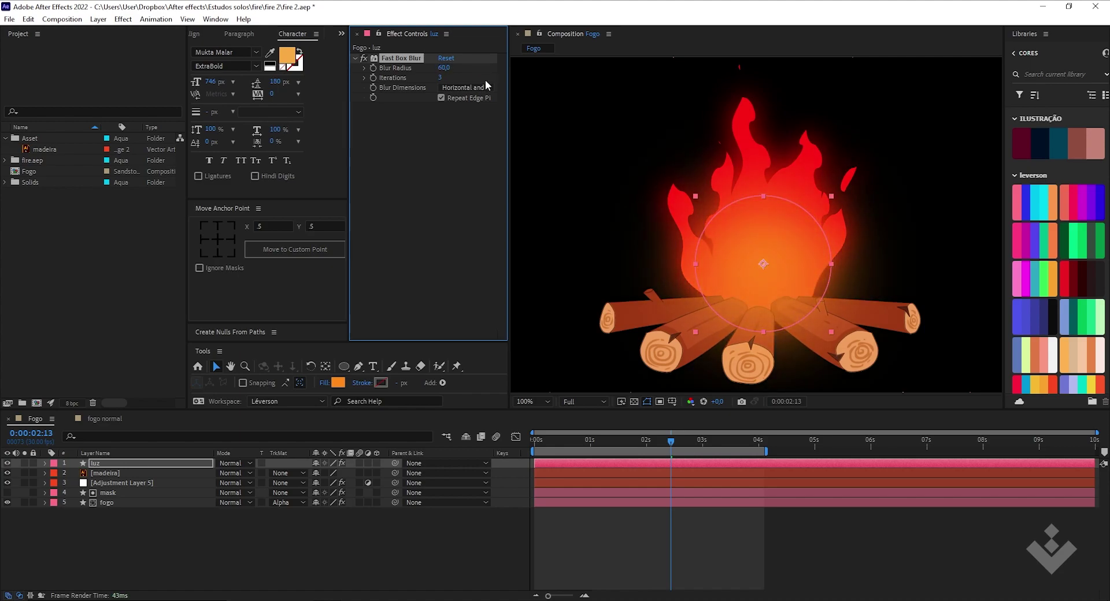
{"action": "left_click", "coordinate": [228, 552]}
Scale the blurred luz circle down a little around its center so the glow stays within the flames.
{"action": "left_click", "coordinate": [127, 465]}
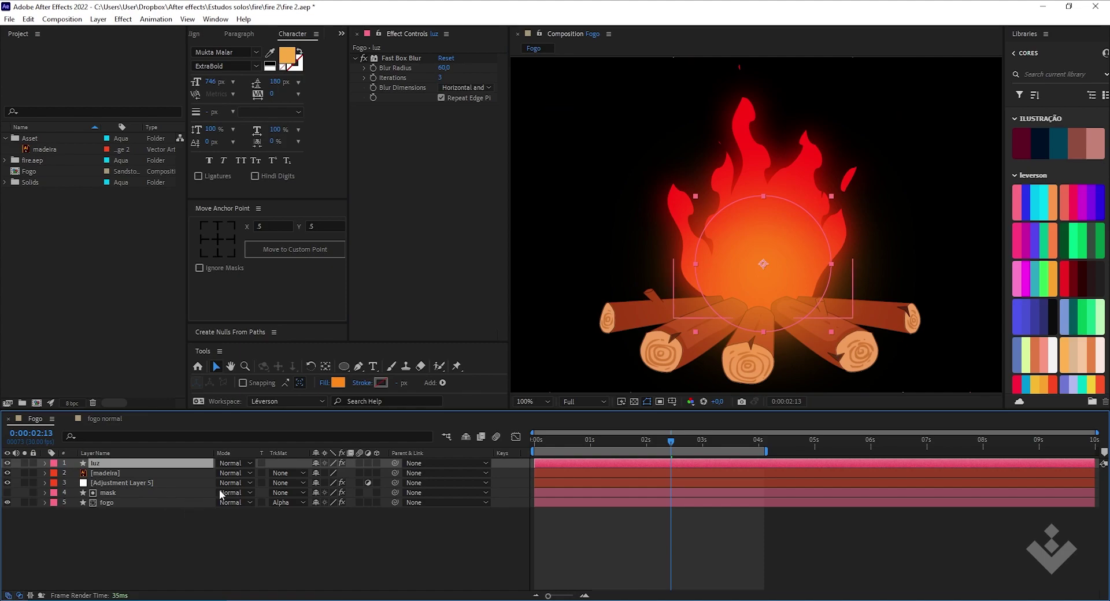
{"action": "mouse_move", "coordinate": [831, 264]}
{"action": "left_mouse_down"}
{"action": "mouse_move", "coordinate": [798, 264]}
{"action": "mouse_move", "coordinate": [842, 263]}
{"action": "mouse_move", "coordinate": [809, 263]}
{"action": "mouse_move", "coordinate": [819, 267]}
{"action": "left_mouse_up"}
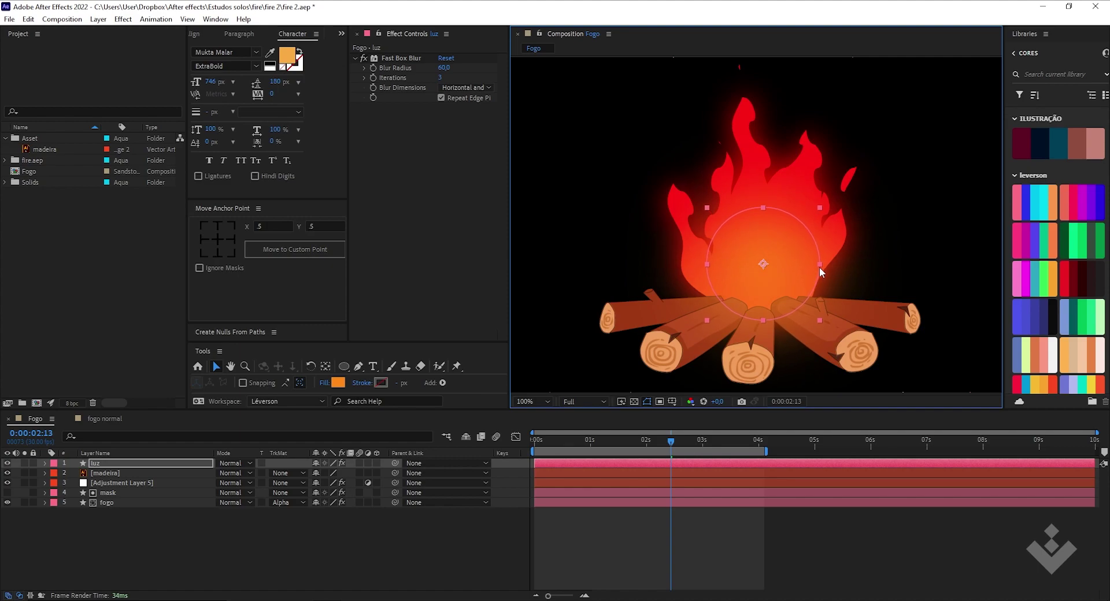
{"action": "left_click", "coordinate": [193, 521]}
{"action": "left_click", "coordinate": [123, 463]}
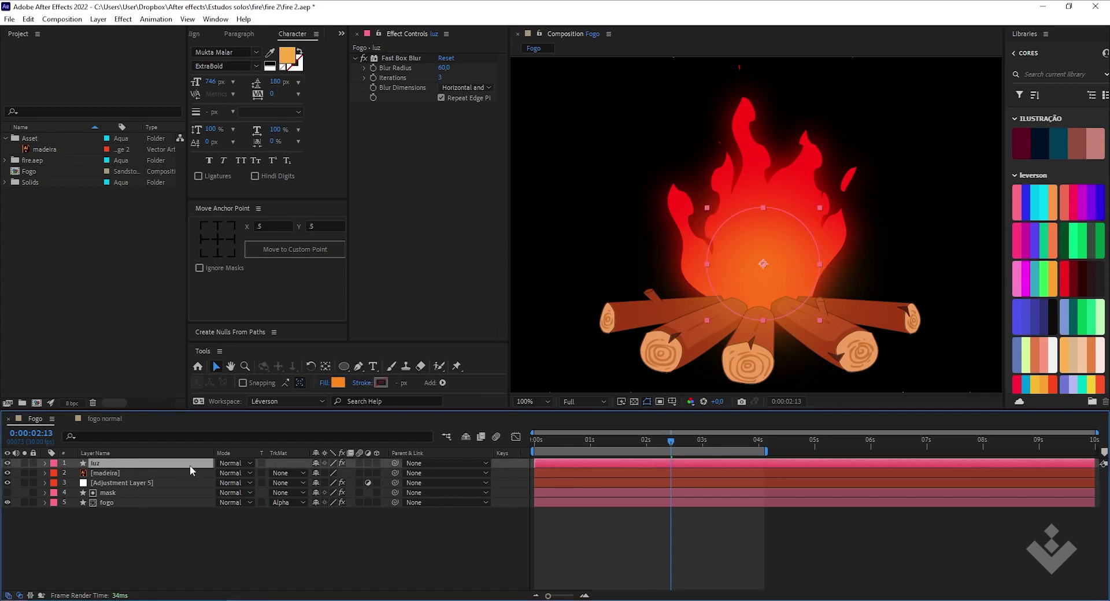
Start keyframing the luz layer's Opacity at the first frame and set it to 70% at frame 3.
{"action": "left_click_drag", "start_coordinate": [661, 446], "coordinate": [516, 443]}
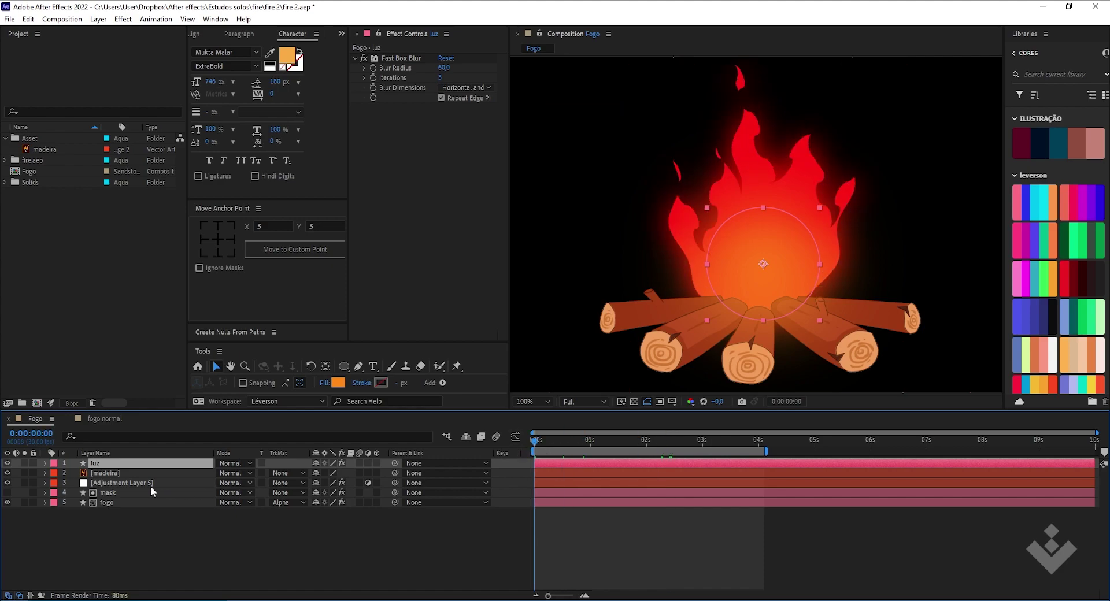
{"action": "key", "text": "t"}
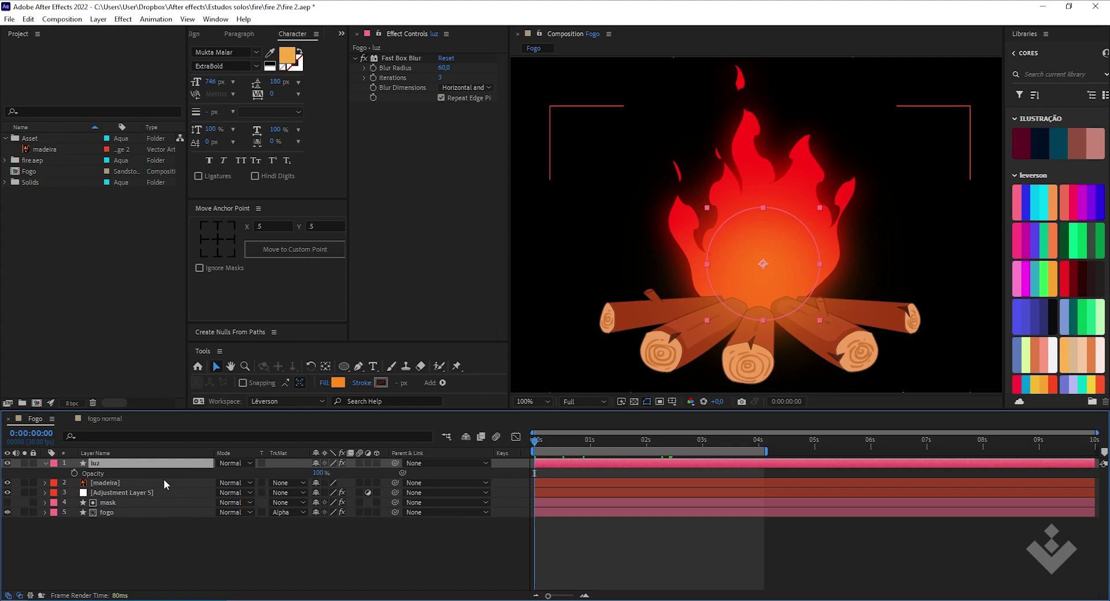
{"action": "left_click", "coordinate": [74, 473]}
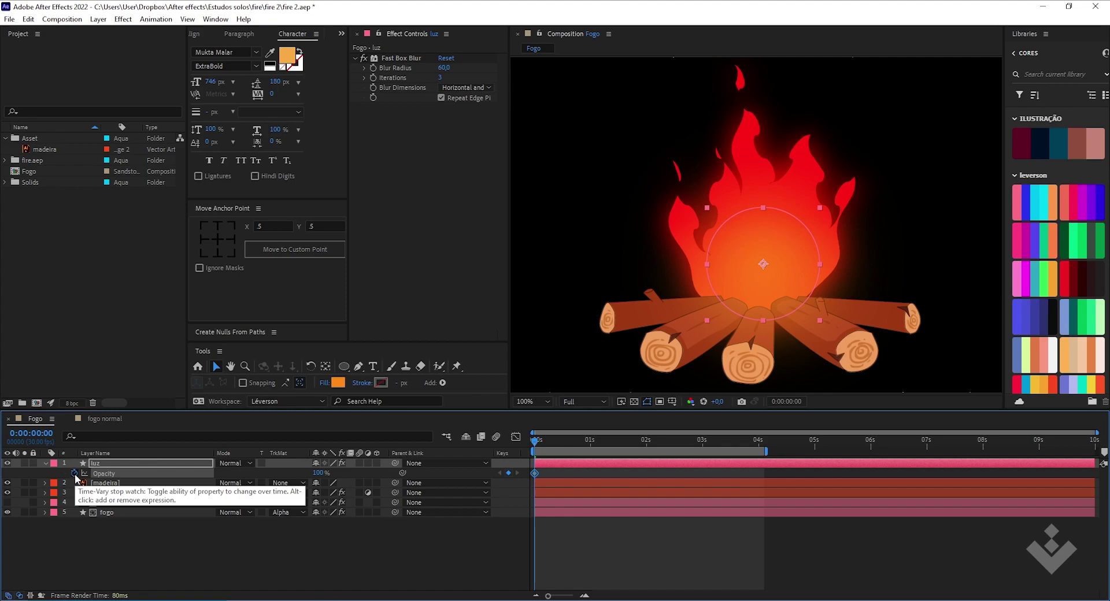
{"action": "key", "text": "space"}
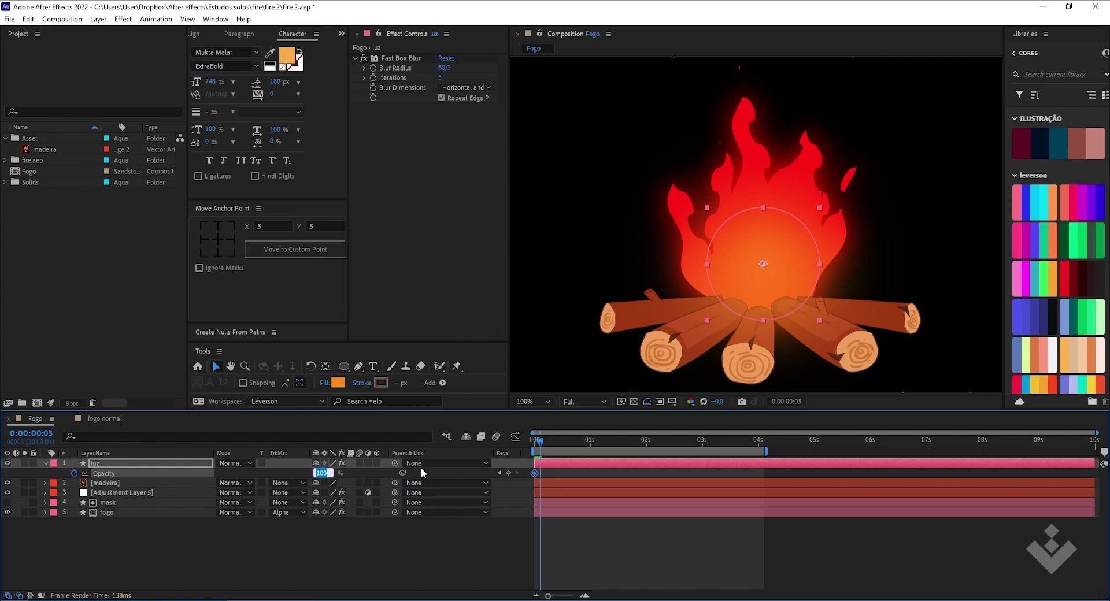
{"action": "type", "text": "70"}
{"action": "key", "text": "Return"}
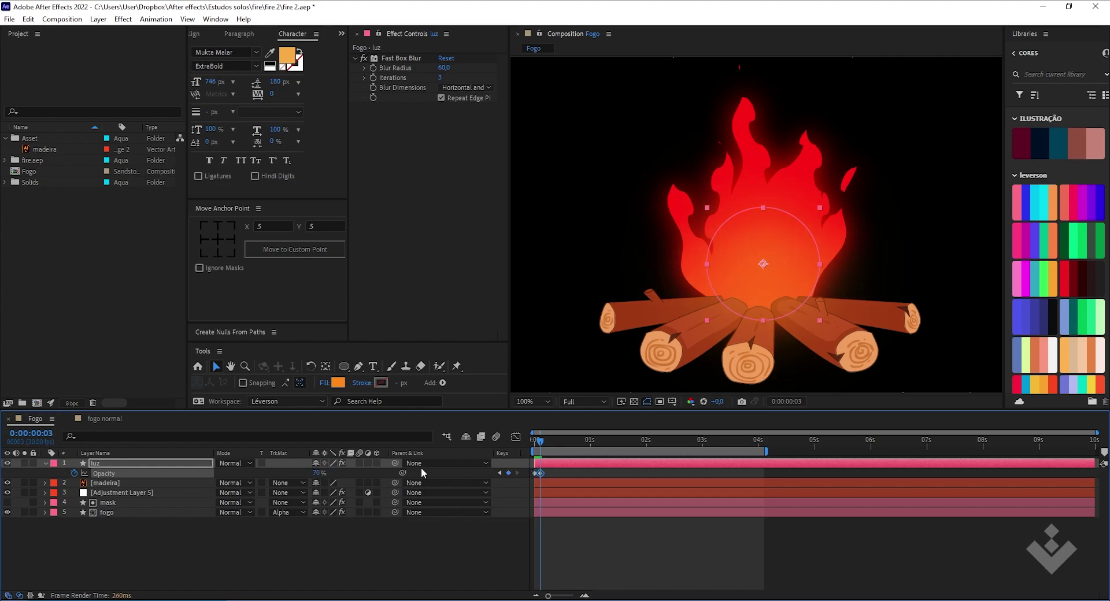
Set the luz layer's Opacity keyframe at the first frame to 40%.
{"action": "key", "text": "Page_Up"}
{"action": "key", "text": "Page_Up"}
{"action": "key", "text": "Page_Up"}
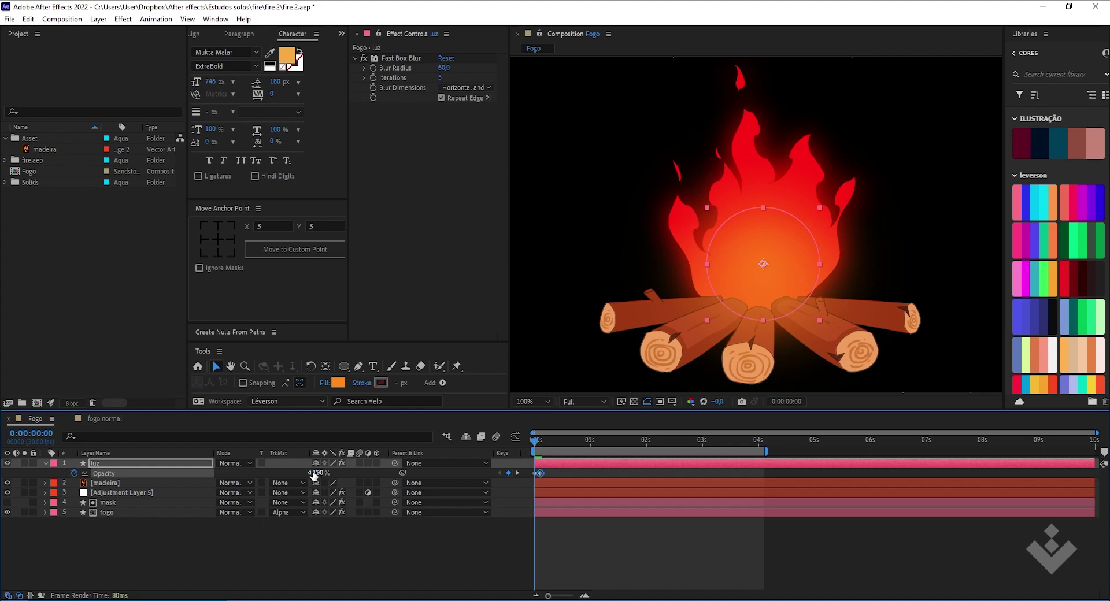
{"action": "type", "text": "40"}
{"action": "key", "text": "Return"}
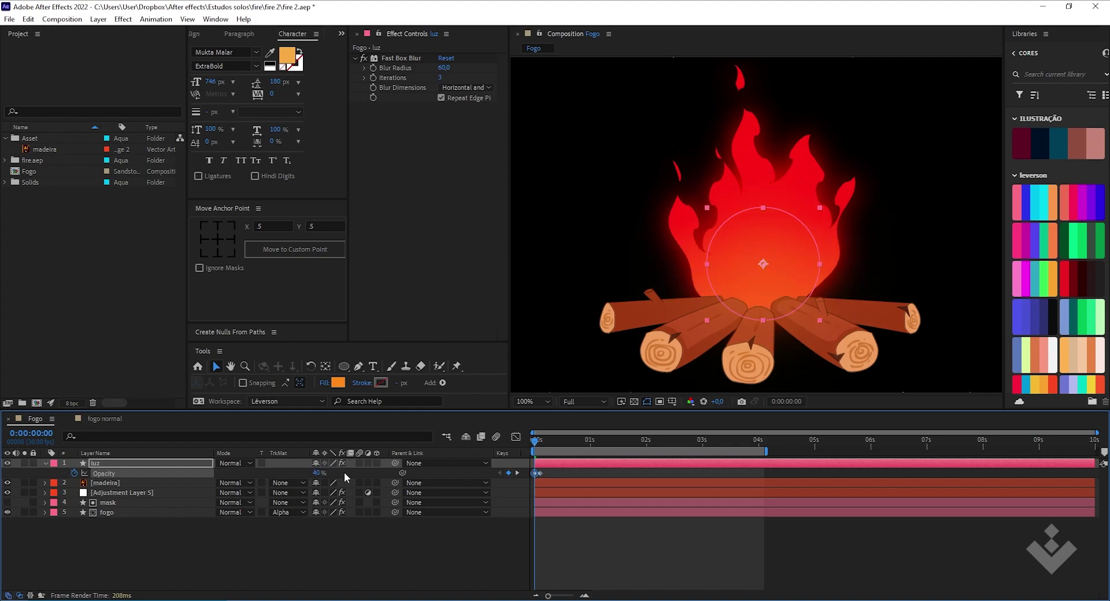
Add an Opacity keyframe of 50% to the luz layer at frame 6.
{"action": "key", "text": "Page_Down"}
{"action": "key", "text": "Page_Down"}
{"action": "key", "text": "Page_Down"}
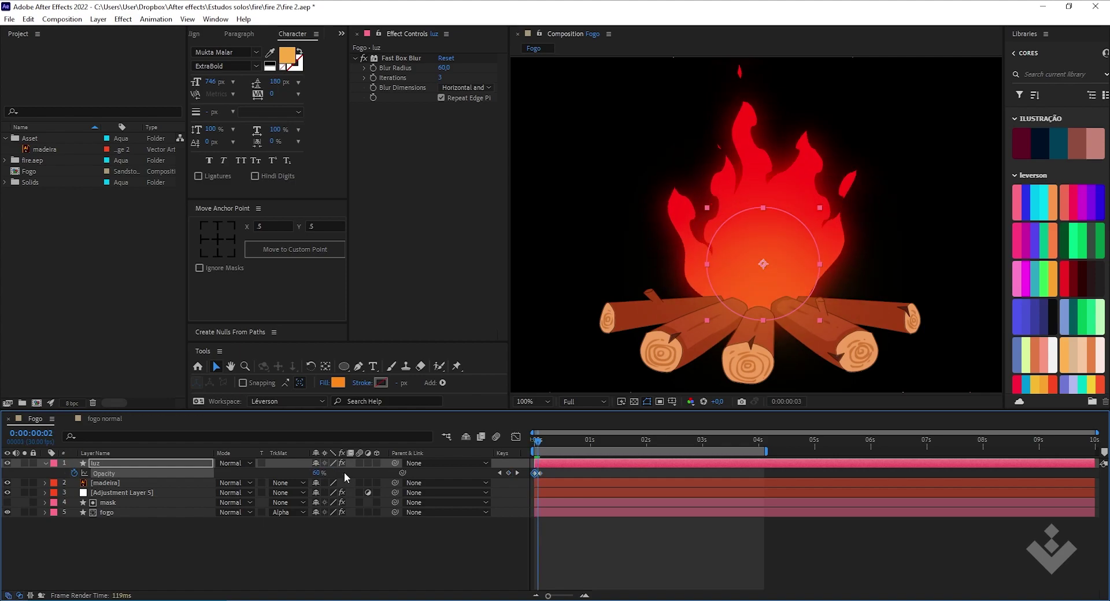
{"action": "key", "text": "Page_Down"}
{"action": "key", "text": "Page_Down"}
{"action": "key", "text": "Page_Down"}
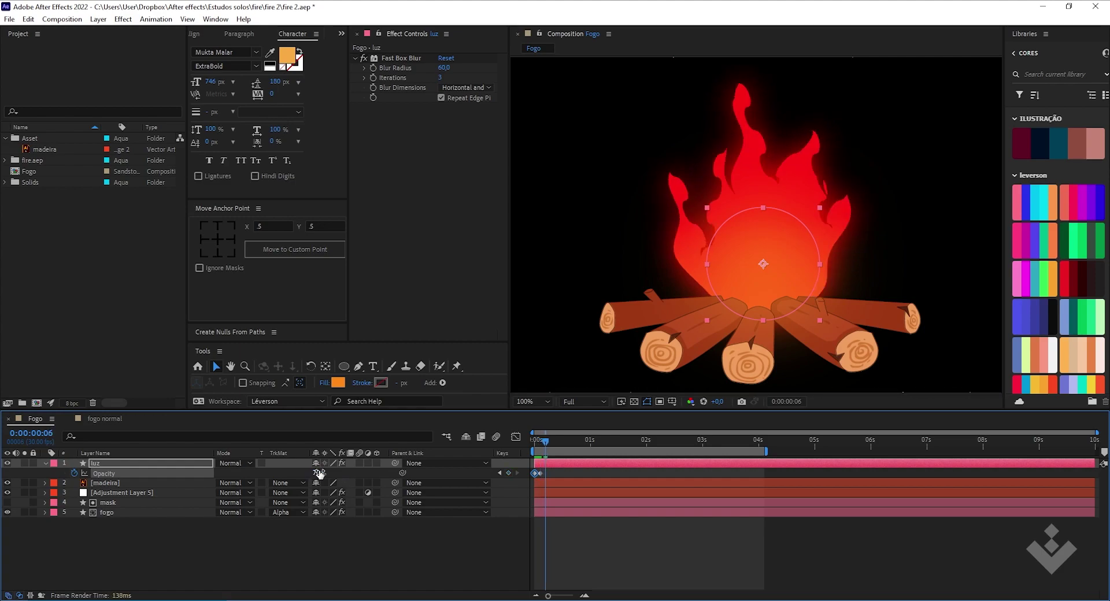
{"action": "left_click", "coordinate": [319, 473]}
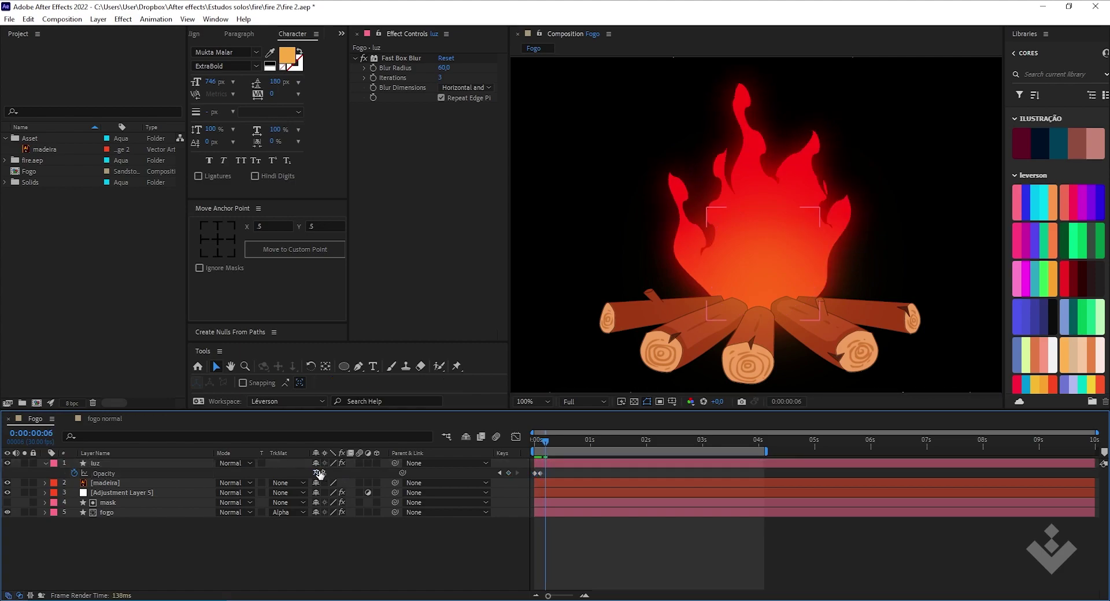
{"action": "left_click", "coordinate": [377, 461]}
Add an Opacity keyframe of 80% to the luz layer at frame 9.
{"action": "key", "text": "Page_Down"}
{"action": "key", "text": "Page_Down"}
{"action": "key", "text": "Page_Down"}
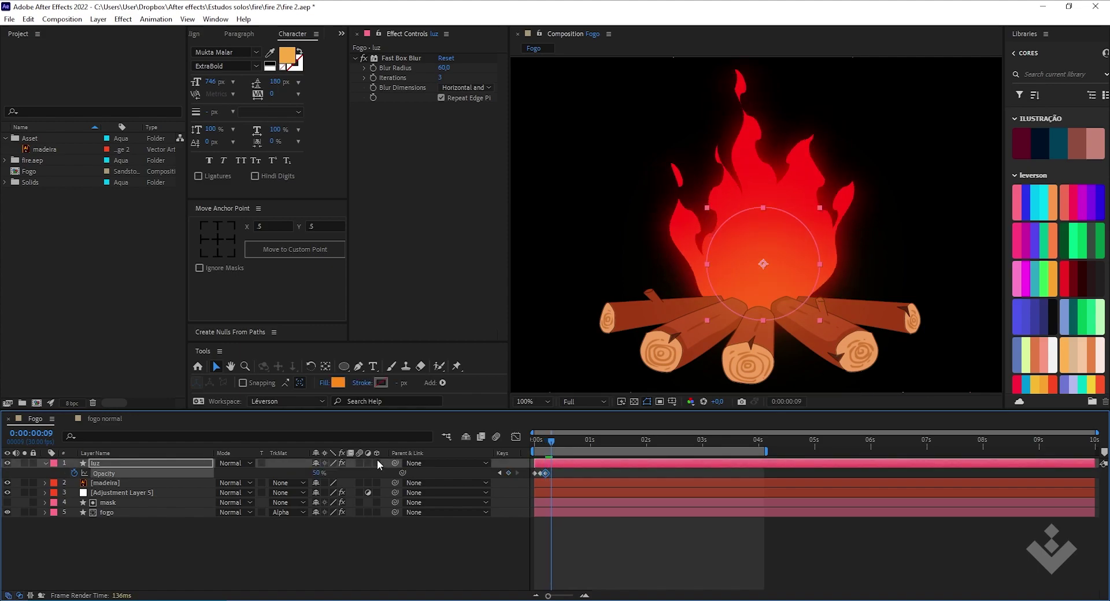
{"action": "left_click", "coordinate": [322, 472]}
{"action": "type", "text": "80"}
{"action": "key", "text": "Return"}
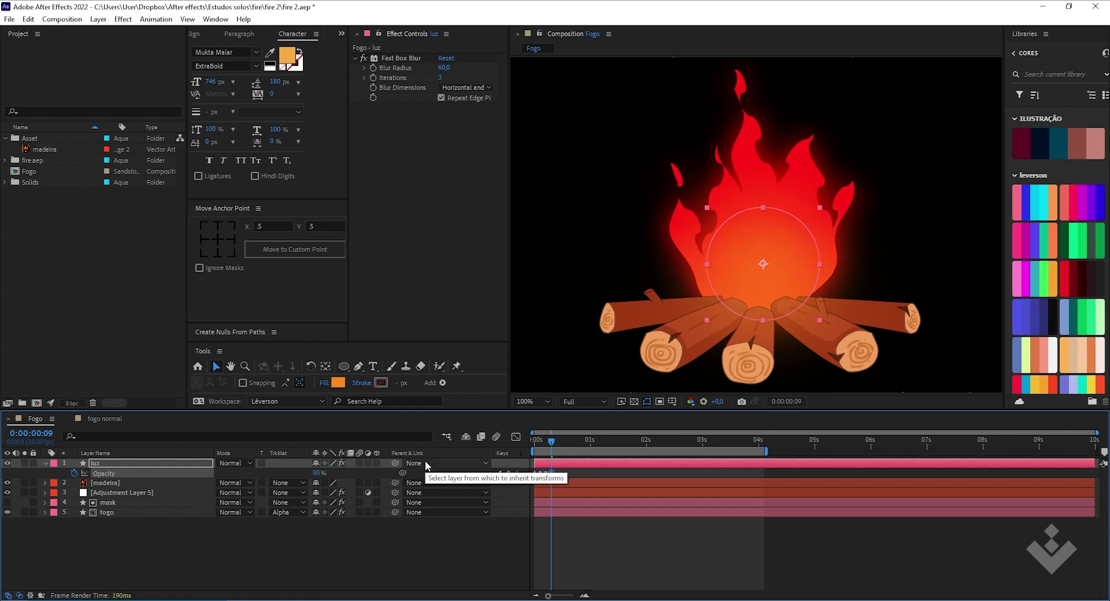
Enlarge the timeline scale around the Opacity keyframes, review the light's flicker and return to the first frame.
{"action": "left_click", "coordinate": [581, 517]}
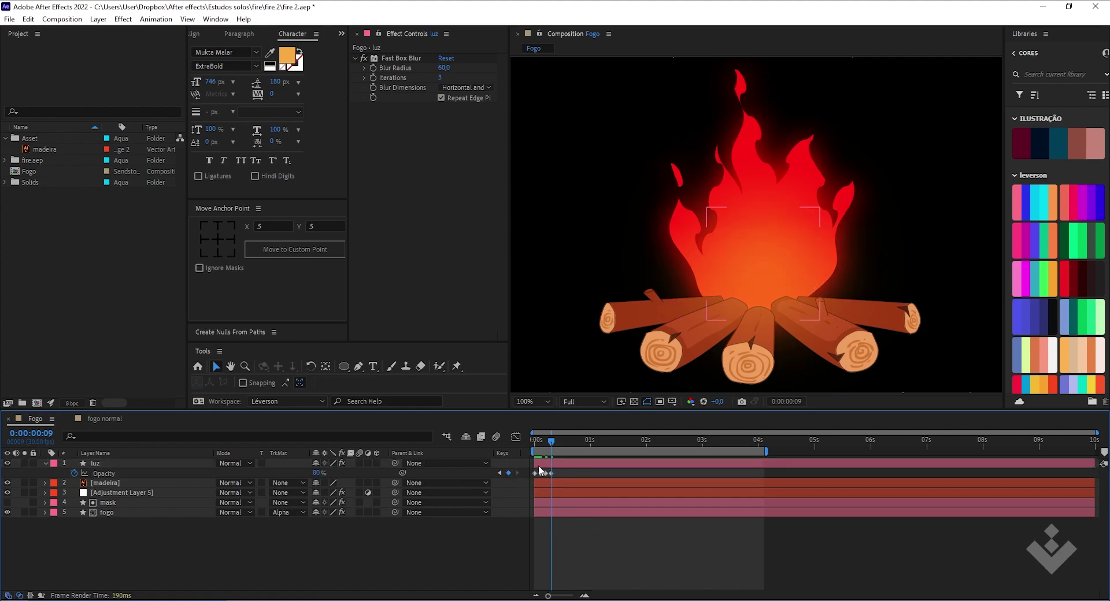
{"action": "key", "text": "equal"}
{"action": "left_click_drag", "start_coordinate": [619, 595], "coordinate": [614, 595]}
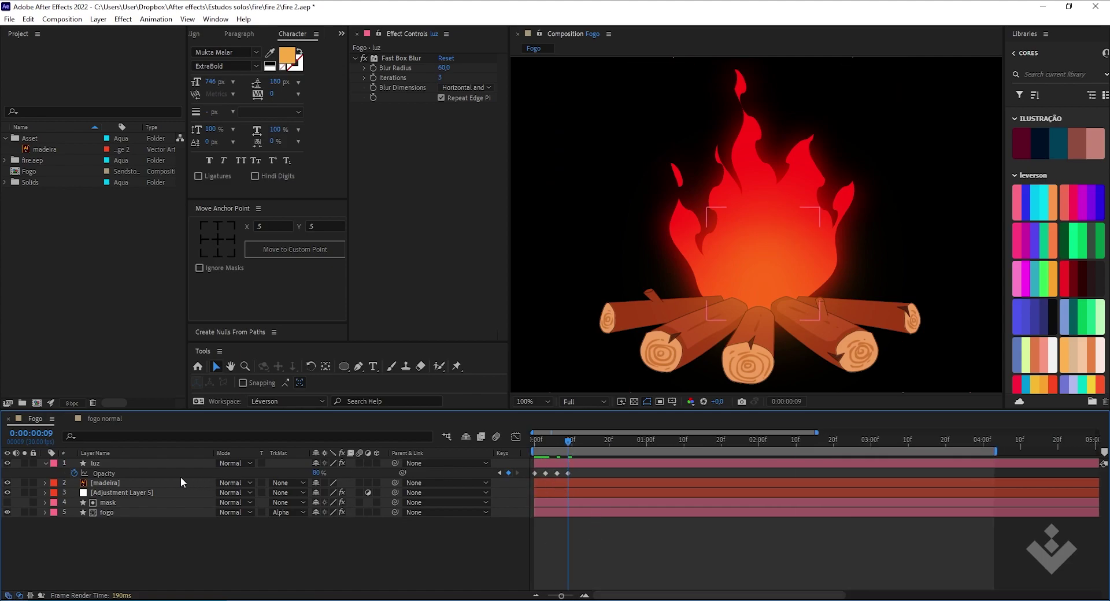
{"action": "left_click_drag", "start_coordinate": [569, 444], "coordinate": [520, 446]}
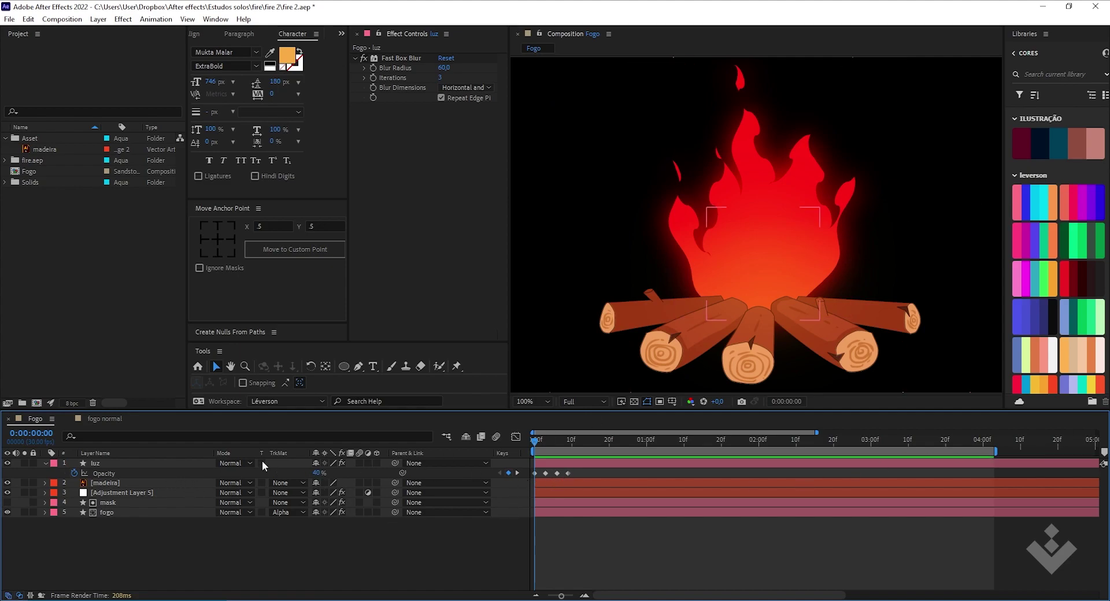
Add the expression loopOut() to the luz layer's Opacity and preview the looping flicker.
{"action": "left_click", "coordinate": [74, 473], "text": "alt"}
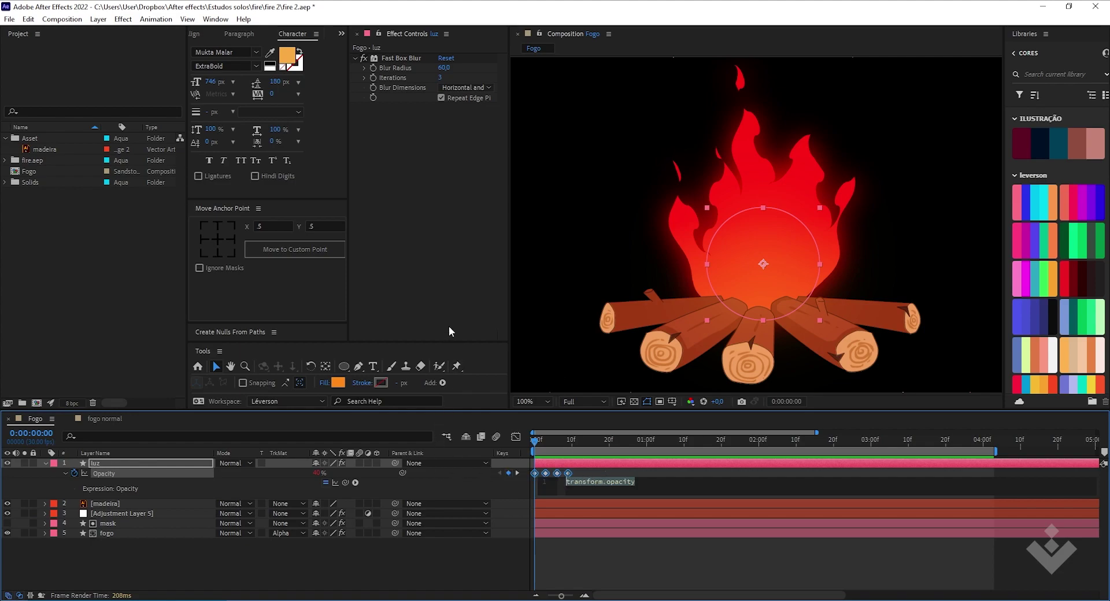
{"action": "type", "text": "loo"}
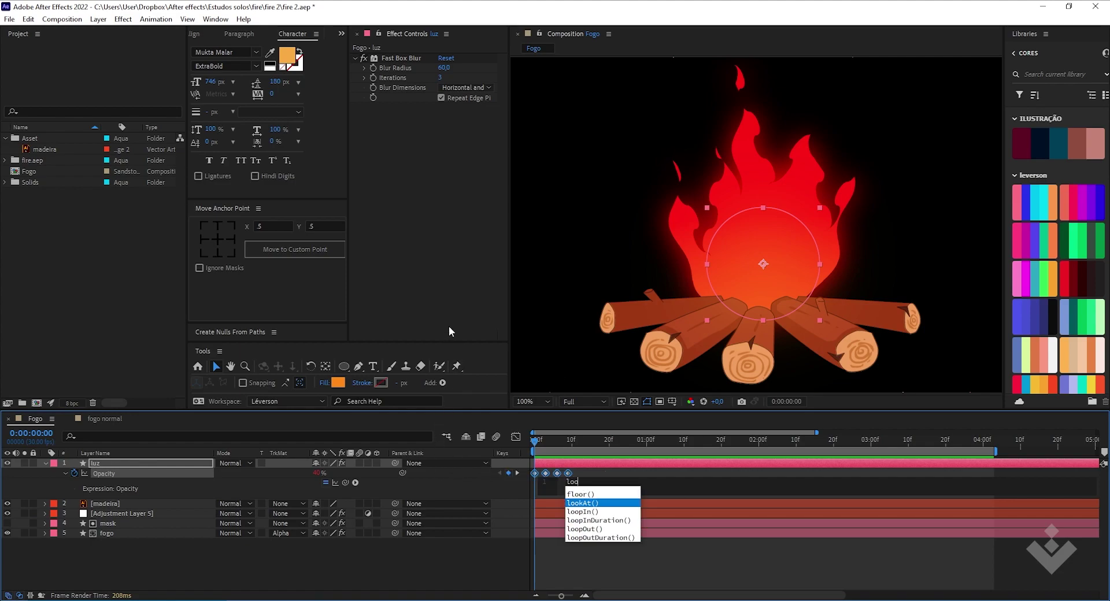
{"action": "key", "text": "Down"}
{"action": "key", "text": "Down"}
{"action": "key", "text": "Down"}
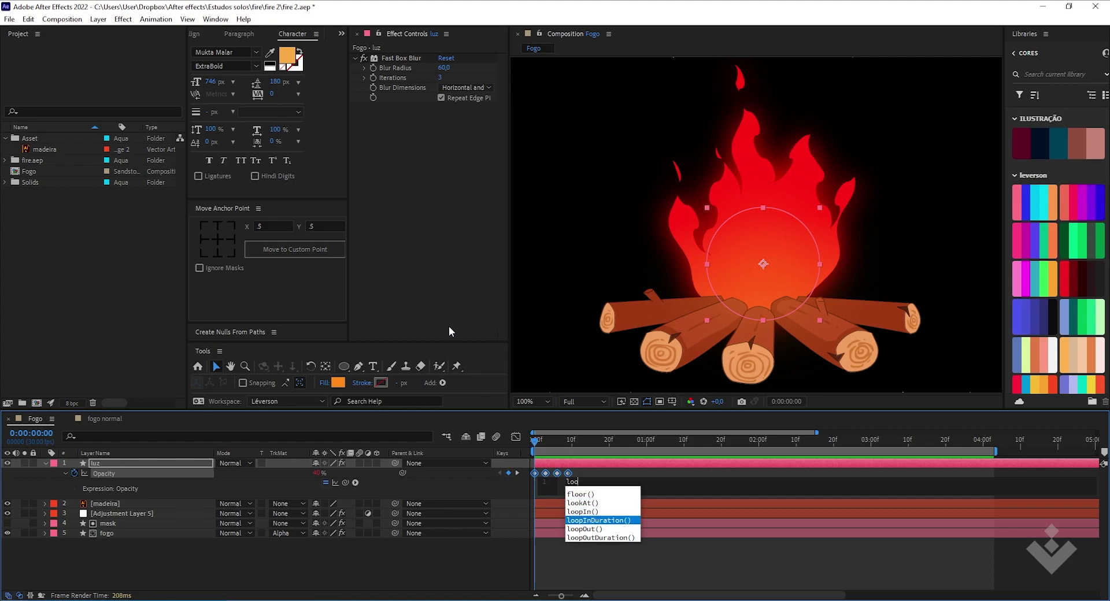
{"action": "key", "text": "Return"}
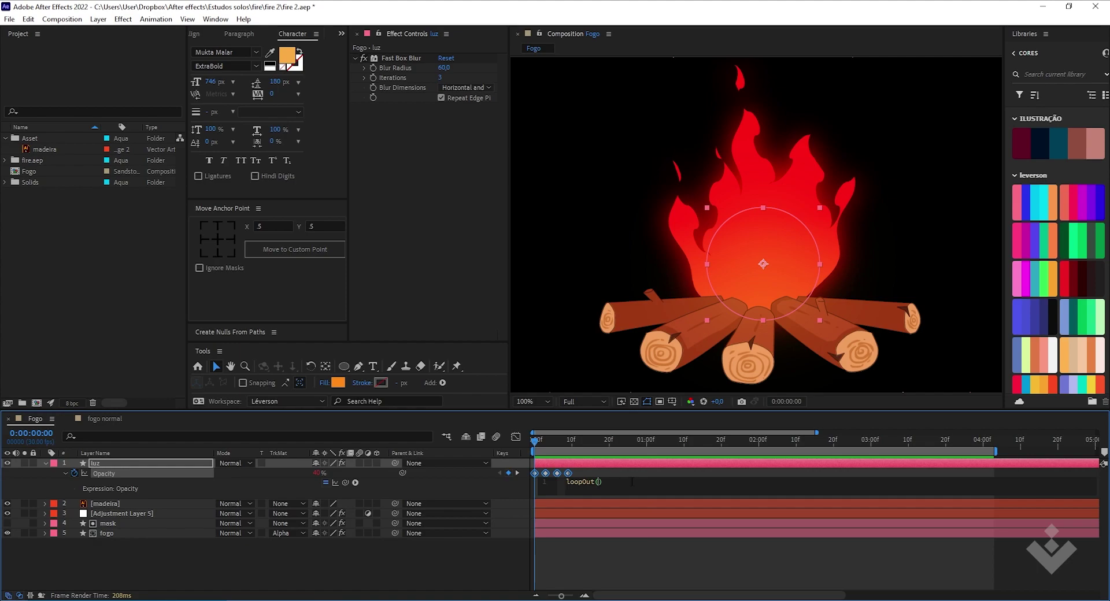
{"action": "left_click", "coordinate": [637, 474]}
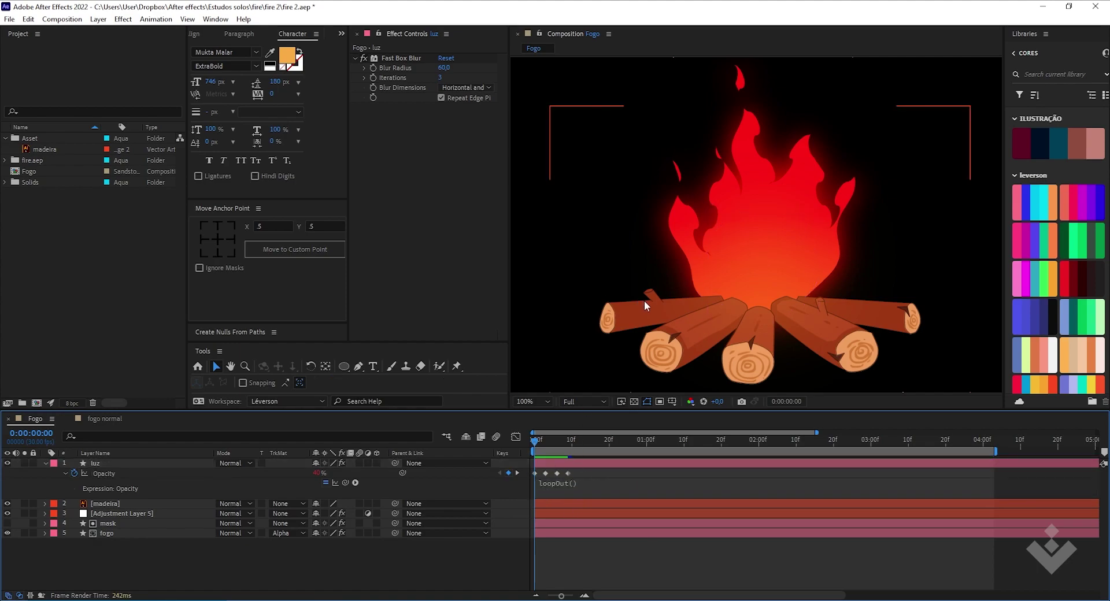
{"action": "key", "text": "space"}
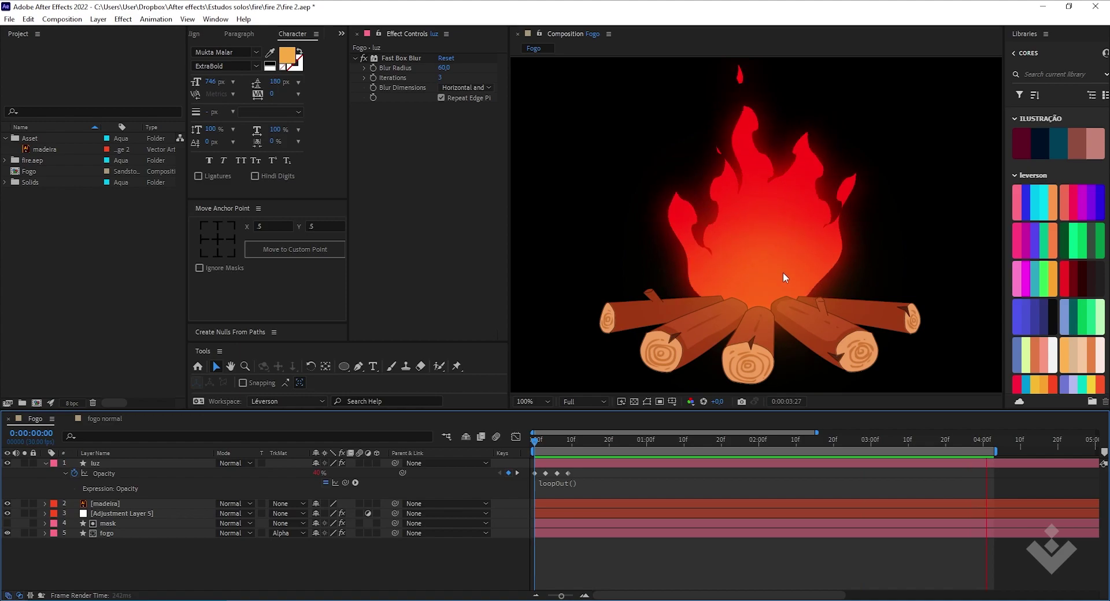
Set the luz layer's Opacity keyframe at frame 3 to 100% and preview the stronger flicker.
{"action": "left_click", "coordinate": [564, 460]}
{"action": "left_click", "coordinate": [564, 460]}
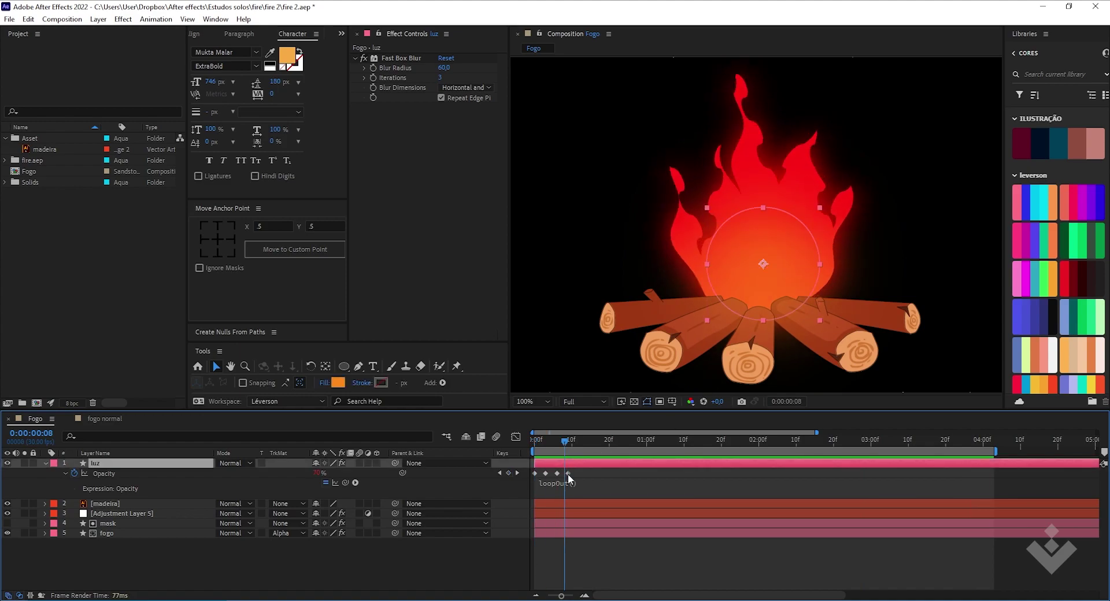
{"action": "left_click_drag", "start_coordinate": [565, 442], "coordinate": [547, 444]}
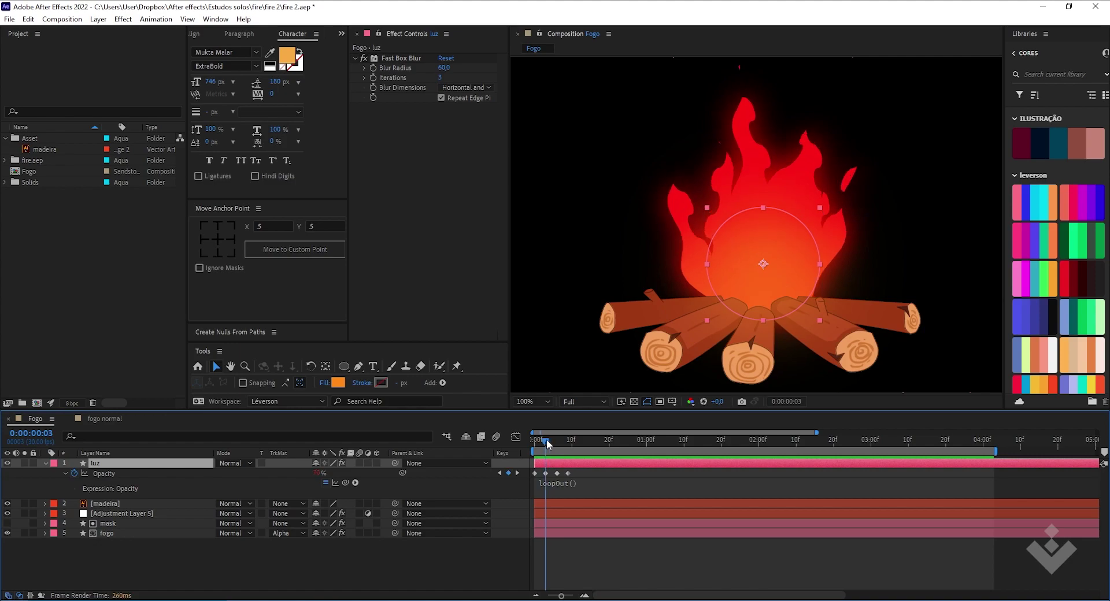
{"action": "left_click_drag", "start_coordinate": [317, 473], "coordinate": [337, 470]}
{"action": "key", "text": "space"}
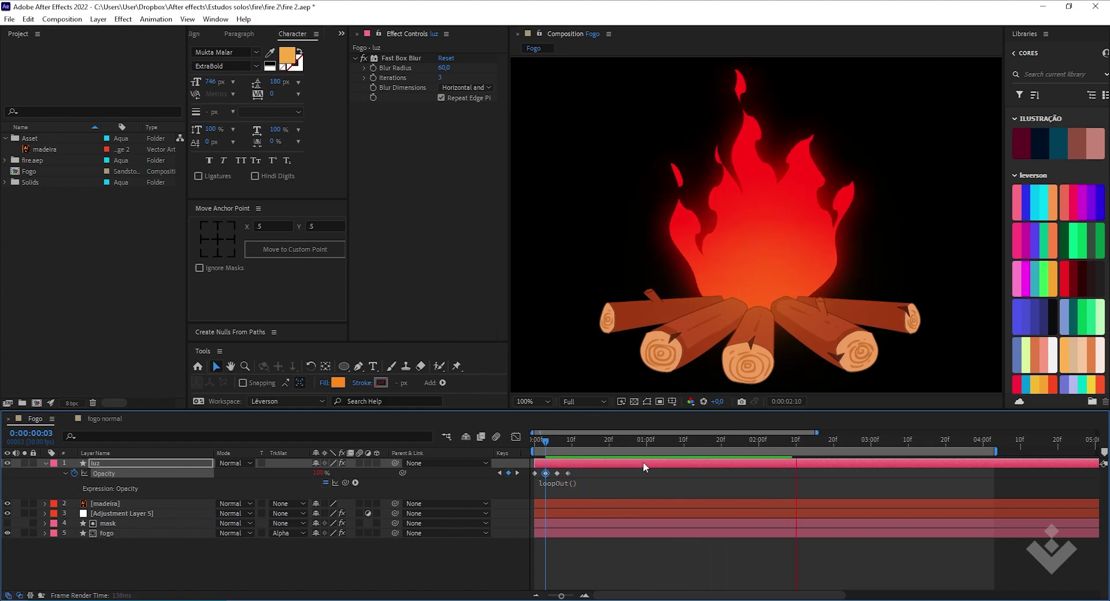
{"action": "key", "text": "space"}
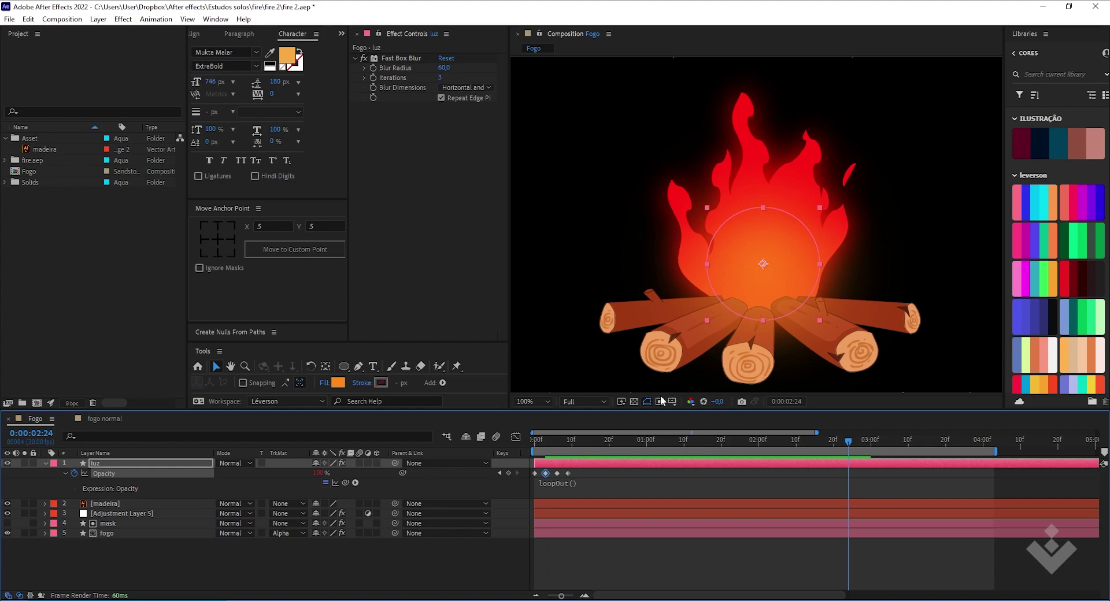
{"action": "left_click_drag", "start_coordinate": [819, 265], "coordinate": [767, 277]}
{"action": "key", "text": "space"}
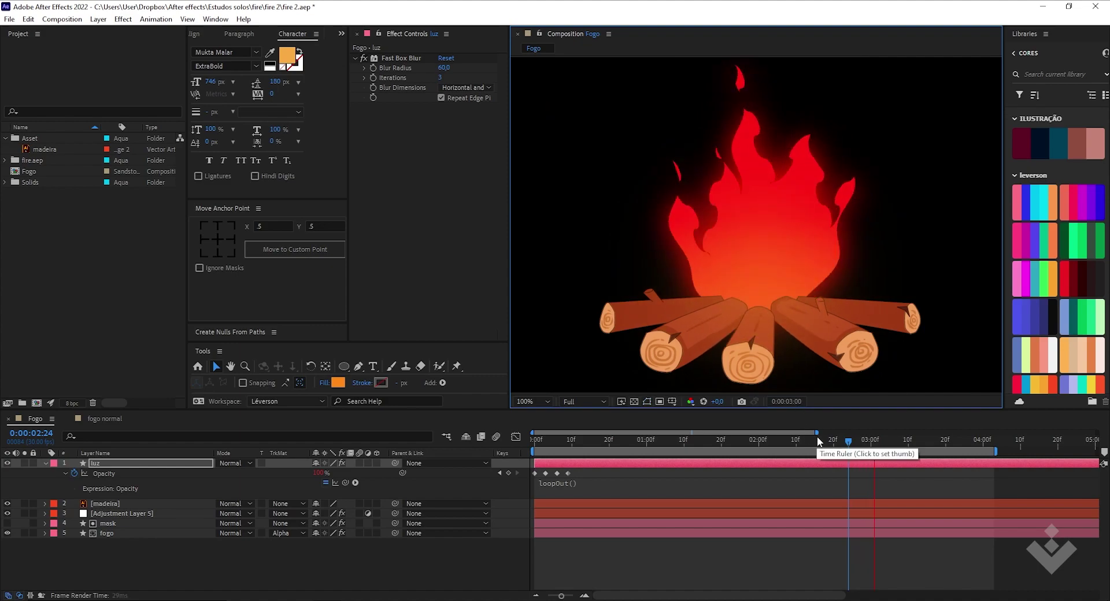
Change the Gradient Ramp end color on Adjustment Layer 5 to yellow F1D51C.
{"action": "left_click", "coordinate": [125, 514]}
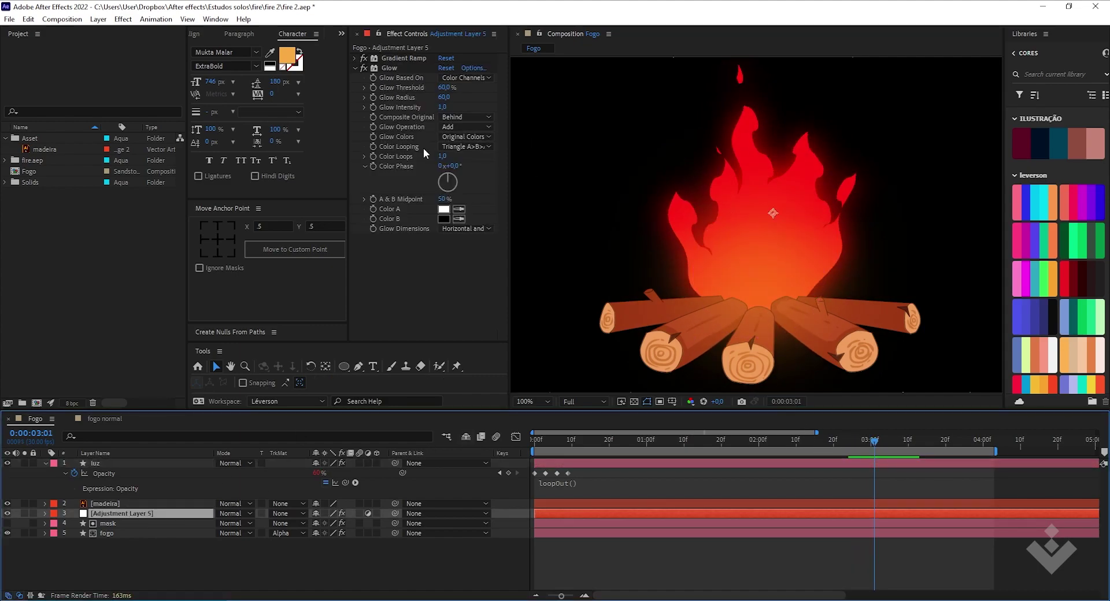
{"action": "left_click", "coordinate": [354, 57]}
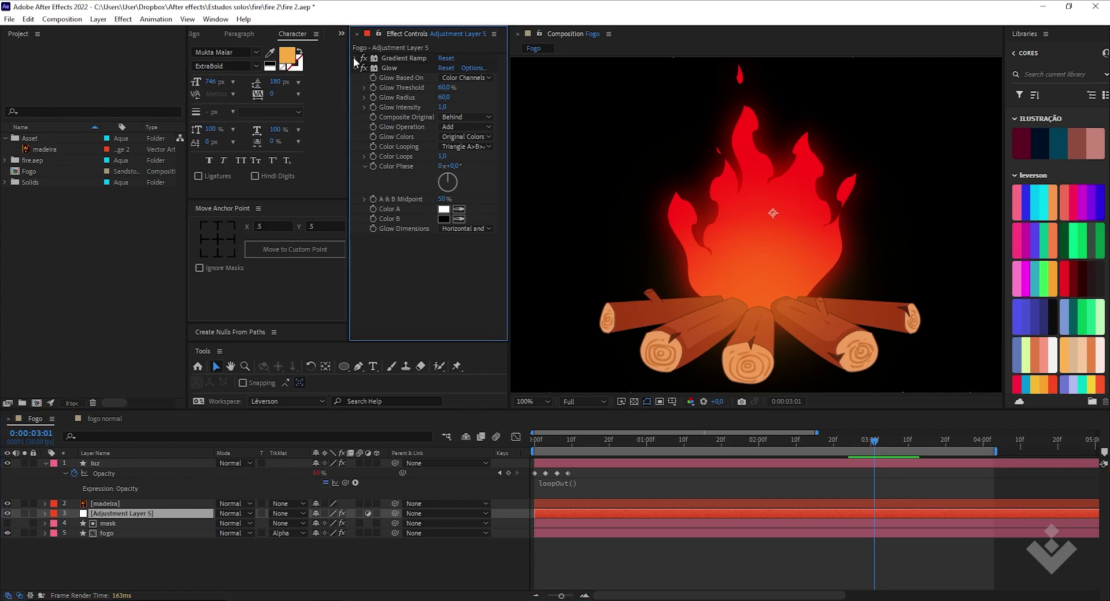
{"action": "left_click", "coordinate": [444, 98]}
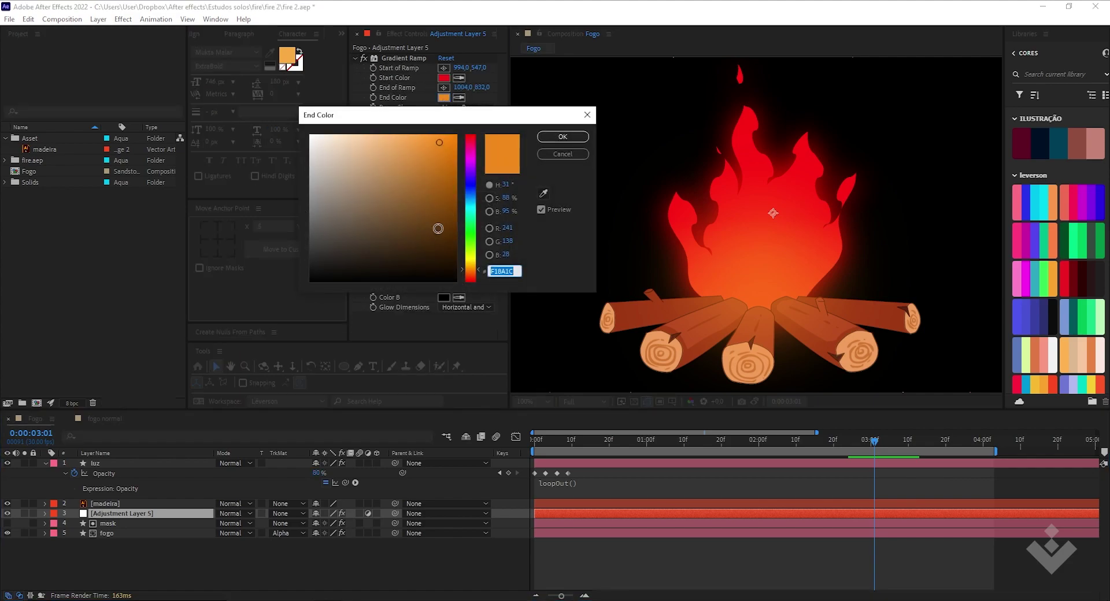
{"action": "left_click", "coordinate": [465, 266]}
{"action": "left_click_drag", "start_coordinate": [465, 265], "coordinate": [466, 262]}
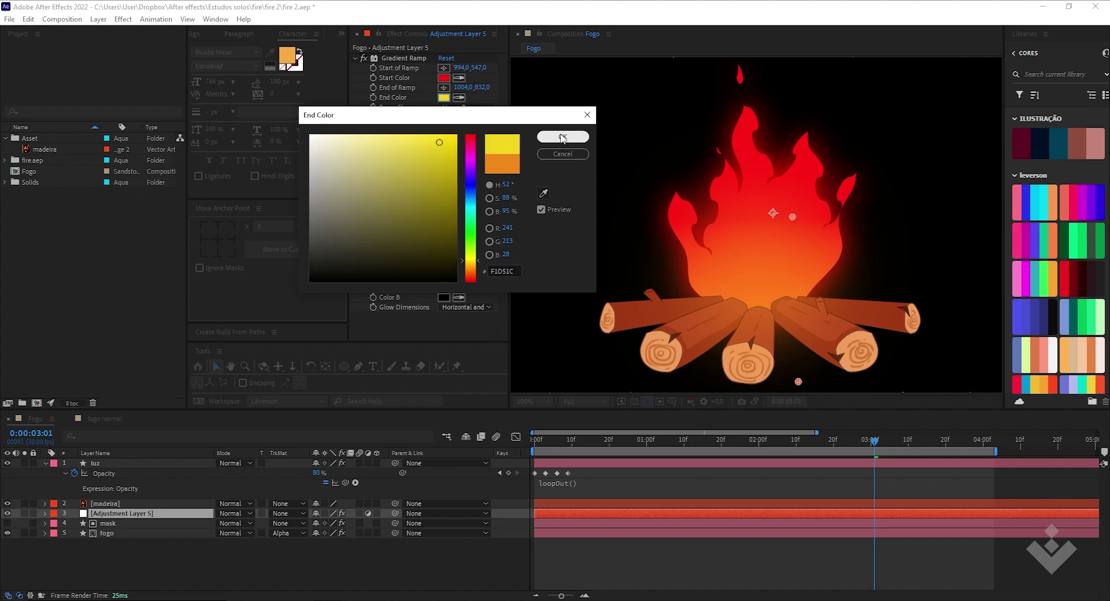
{"action": "left_click", "coordinate": [562, 136]}
Move the Gradient Ramp's end point up to about 967, 784 and preview the whole campfire.
{"action": "left_click_drag", "start_coordinate": [798, 382], "coordinate": [778, 355]}
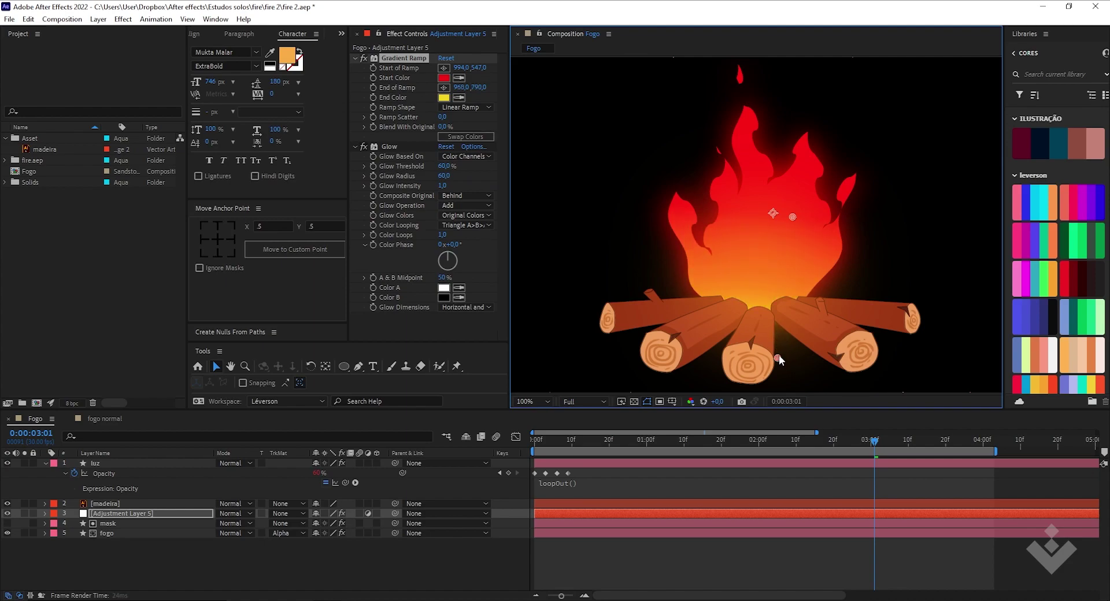
{"action": "key", "text": "space"}
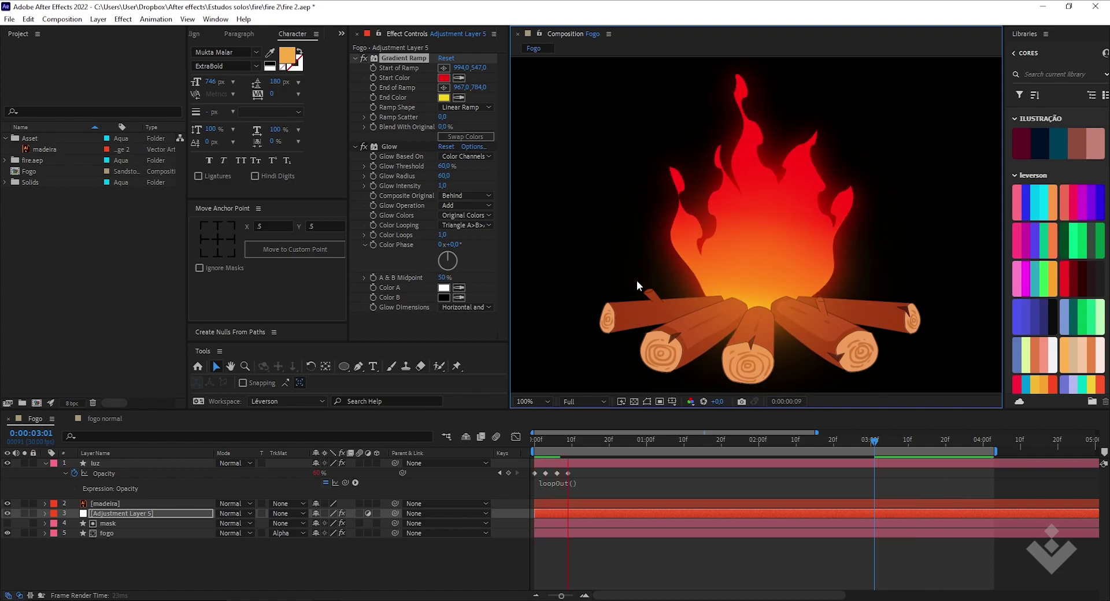
{"action": "left_click", "coordinate": [528, 400]}
{"action": "left_click", "coordinate": [535, 211]}
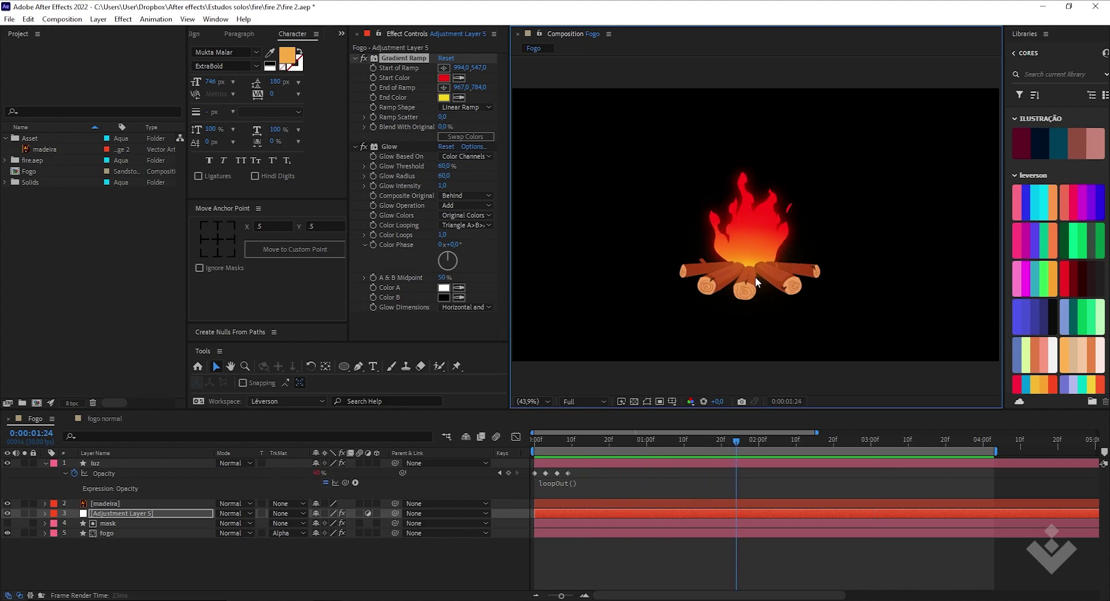
{"action": "key", "text": "space"}
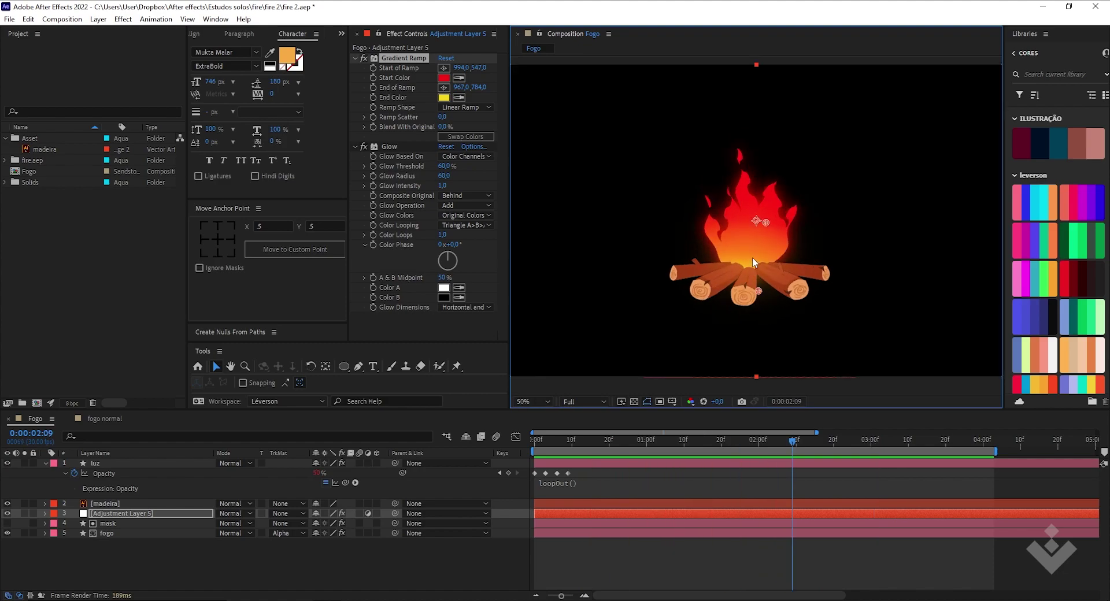
{"action": "scroll", "coordinate": [753, 258], "scroll_direction": "up", "scroll_amount": 3}
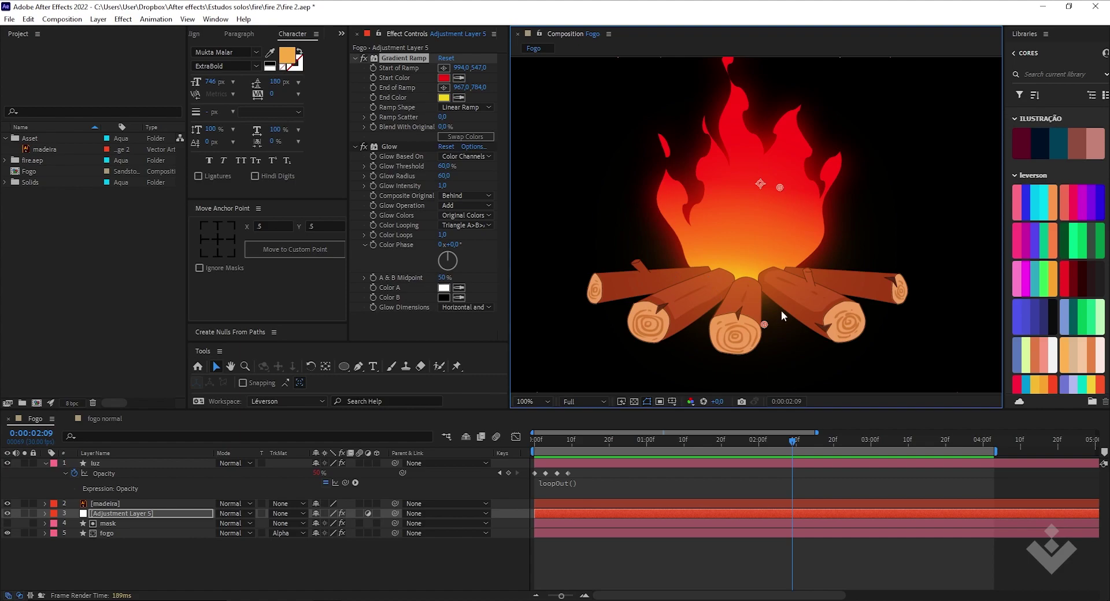
Duplicate the madeira layer and leave all layers deselected.
{"action": "left_click", "coordinate": [126, 504]}
{"action": "key", "text": "ctrl+d"}
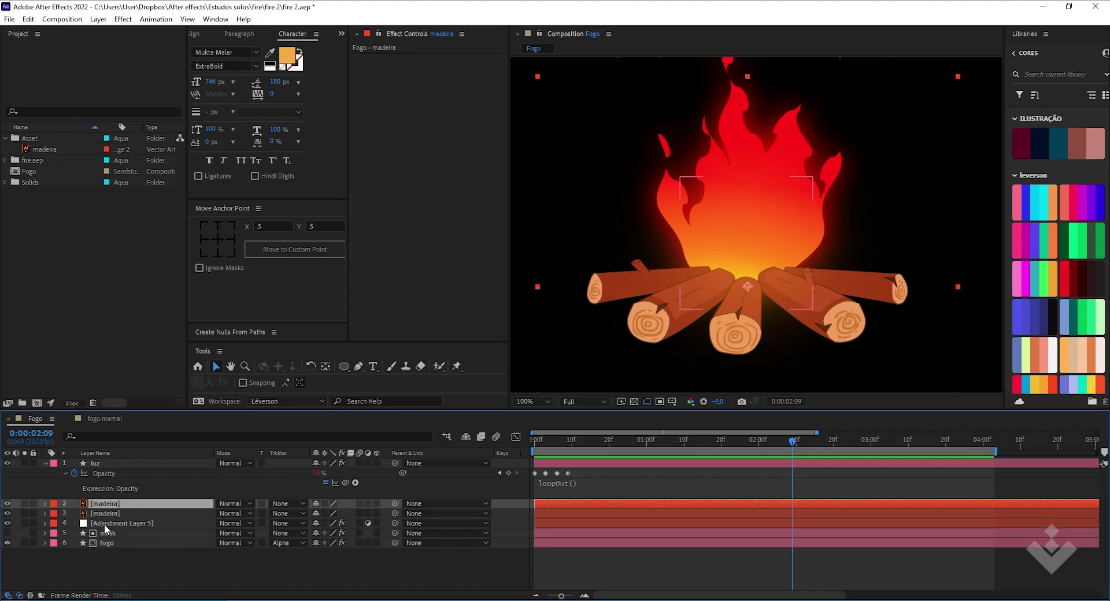
{"action": "left_click", "coordinate": [145, 571]}
Draw a closed, curved orange shape with the Pen tool across the inner ends of the logs at the flame's base.
{"action": "left_click", "coordinate": [358, 366]}
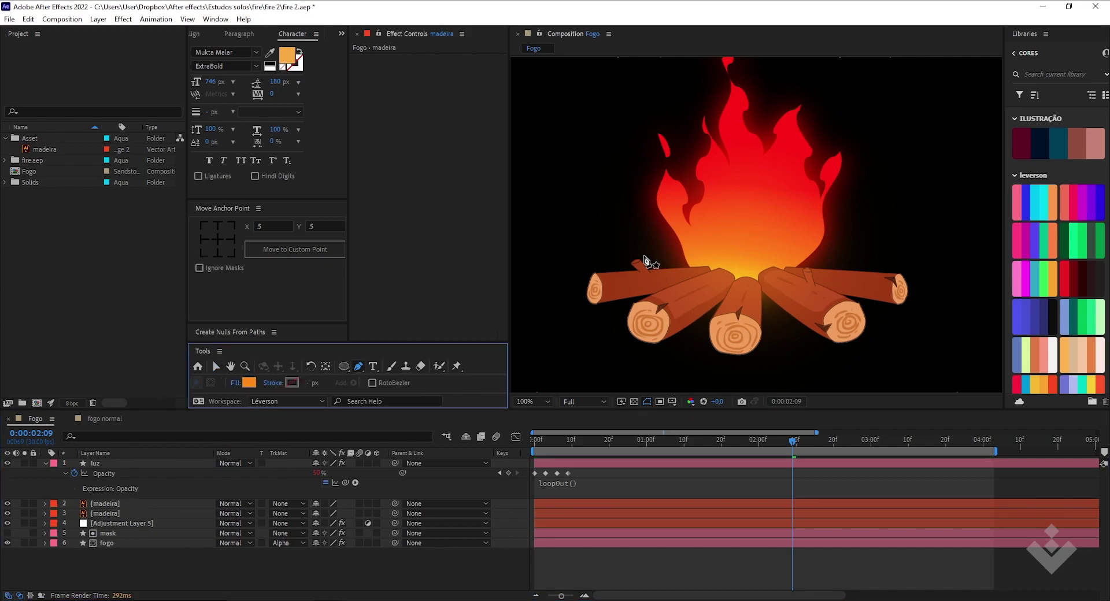
{"action": "left_click", "coordinate": [674, 257]}
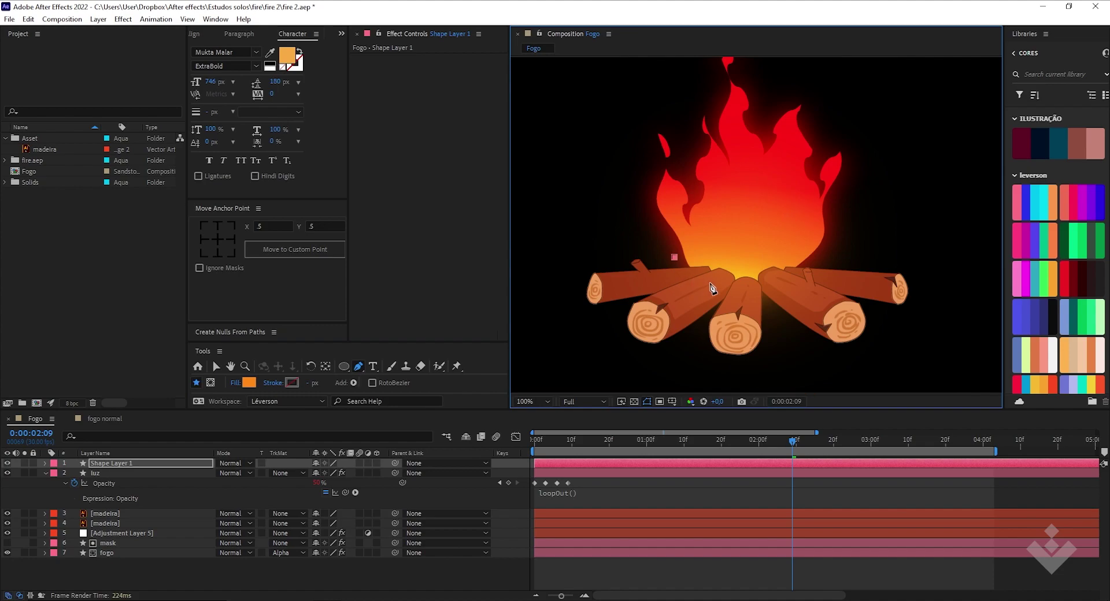
{"action": "left_click_drag", "start_coordinate": [724, 287], "coordinate": [752, 288]}
{"action": "left_click_drag", "start_coordinate": [820, 268], "coordinate": [837, 246]}
{"action": "left_click_drag", "start_coordinate": [762, 241], "coordinate": [742, 252]}
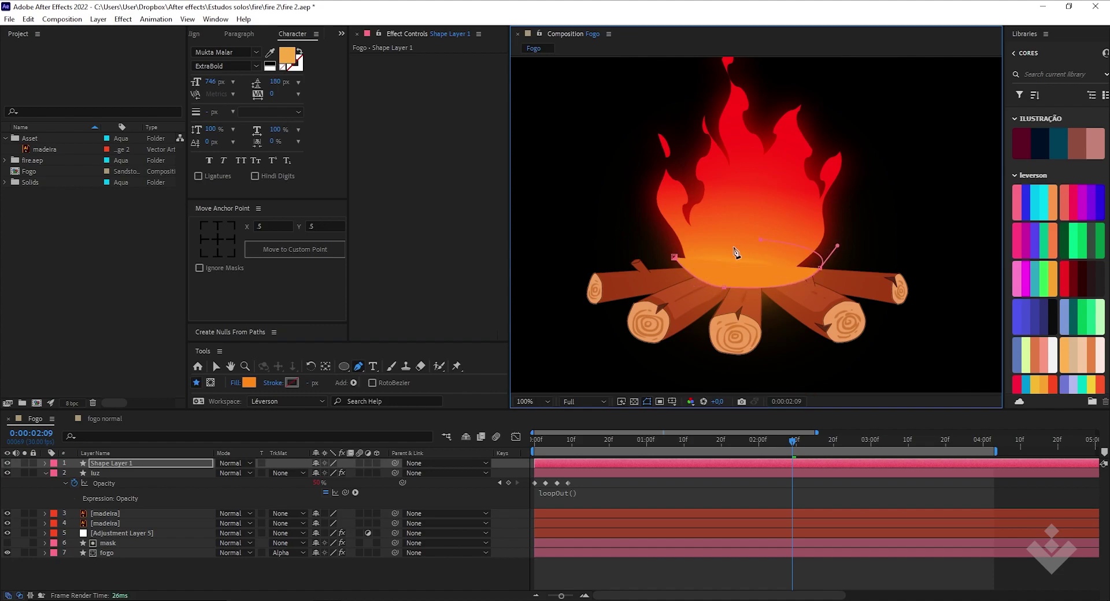
{"action": "left_click", "coordinate": [674, 256]}
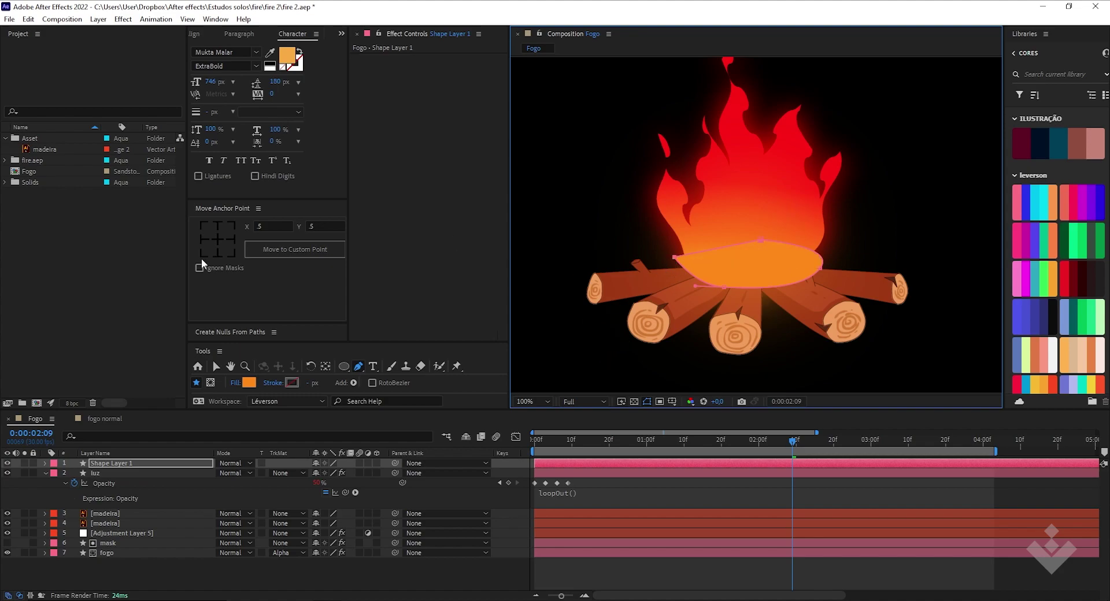
Rename the new shape layer luz madeira and place it between the two madeira layers.
{"action": "left_click", "coordinate": [124, 463]}
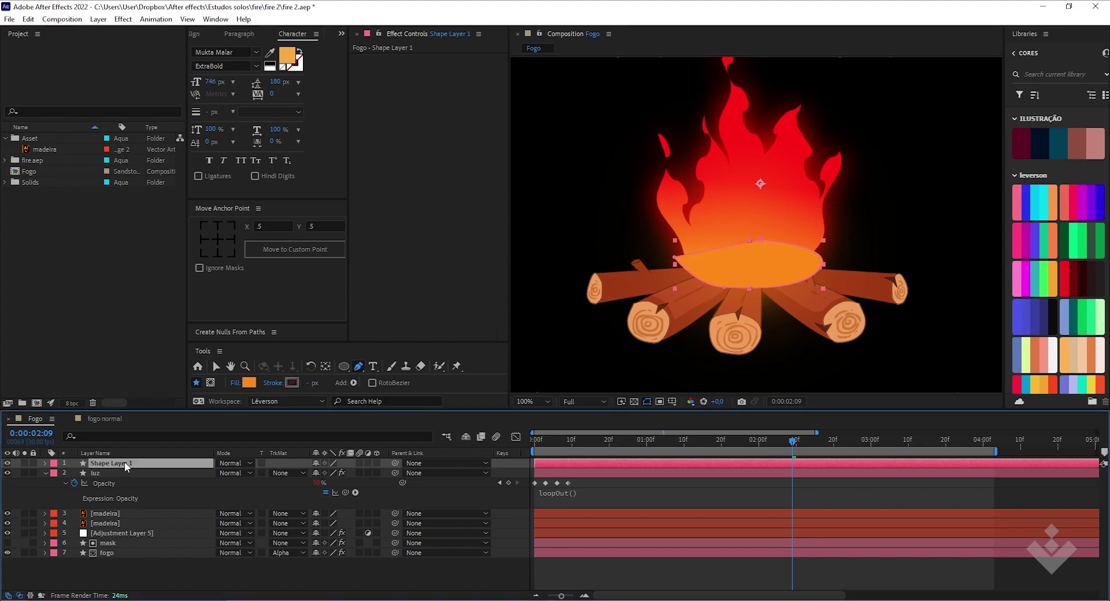
{"action": "key", "text": "Return"}
{"action": "type", "text": "luz madeira"}
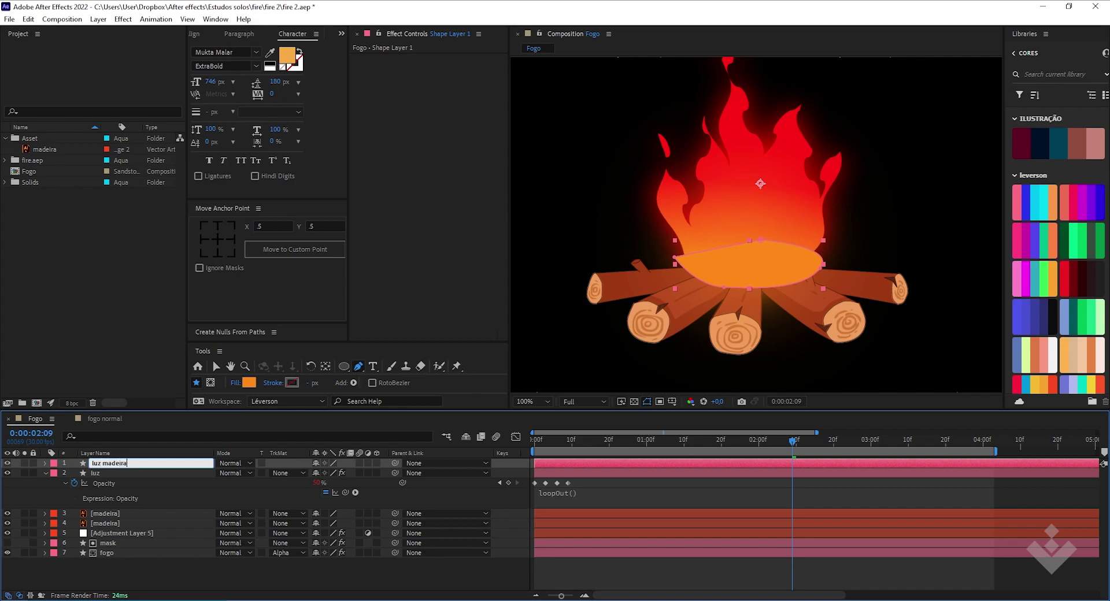
{"action": "key", "text": "Return"}
{"action": "left_click_drag", "start_coordinate": [124, 463], "coordinate": [122, 518]}
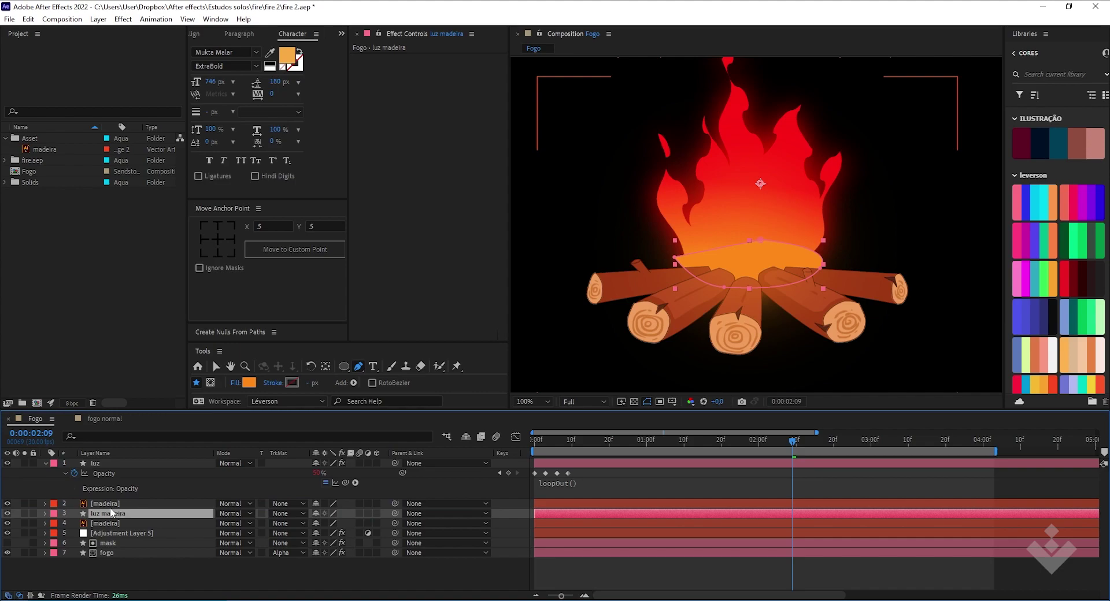
Set the luz madeira layer's track matte to Alpha Matte using the madeira copy above it.
{"action": "left_click", "coordinate": [284, 515]}
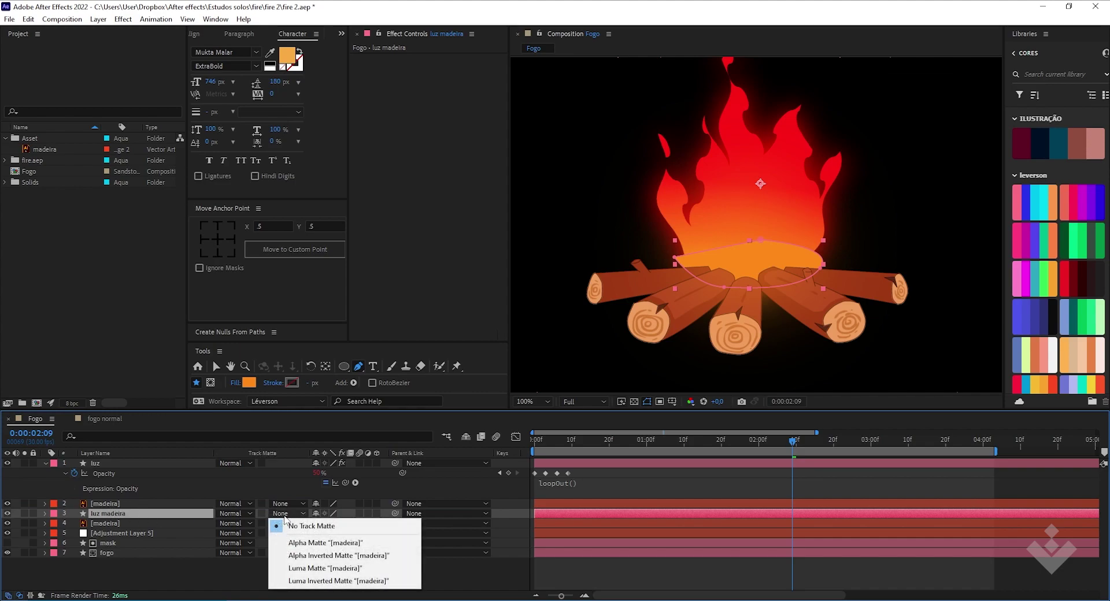
{"action": "left_click", "coordinate": [178, 574]}
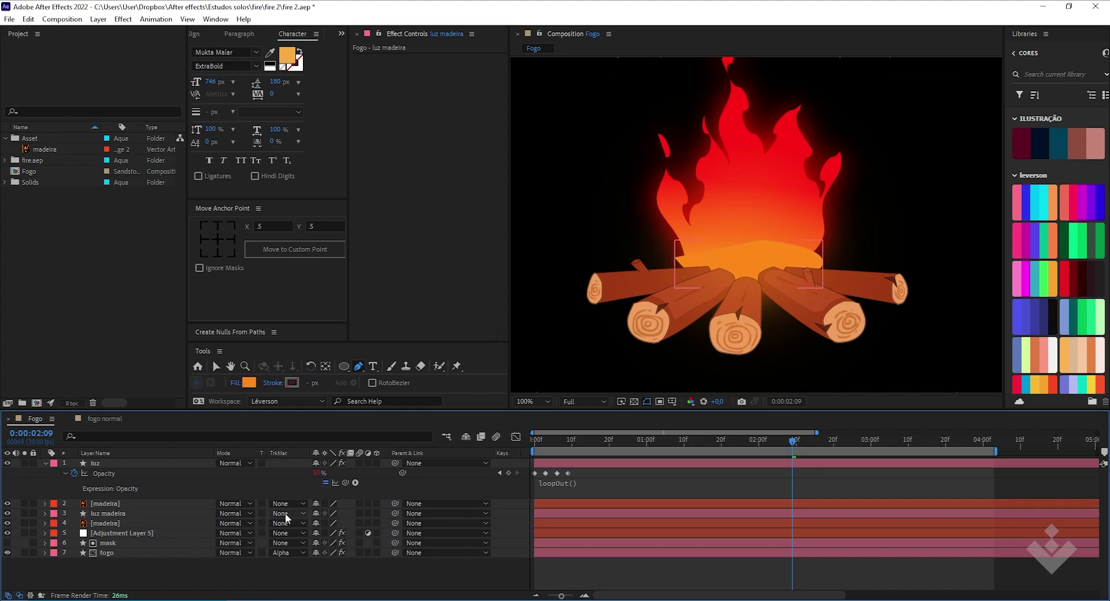
{"action": "left_click", "coordinate": [286, 515]}
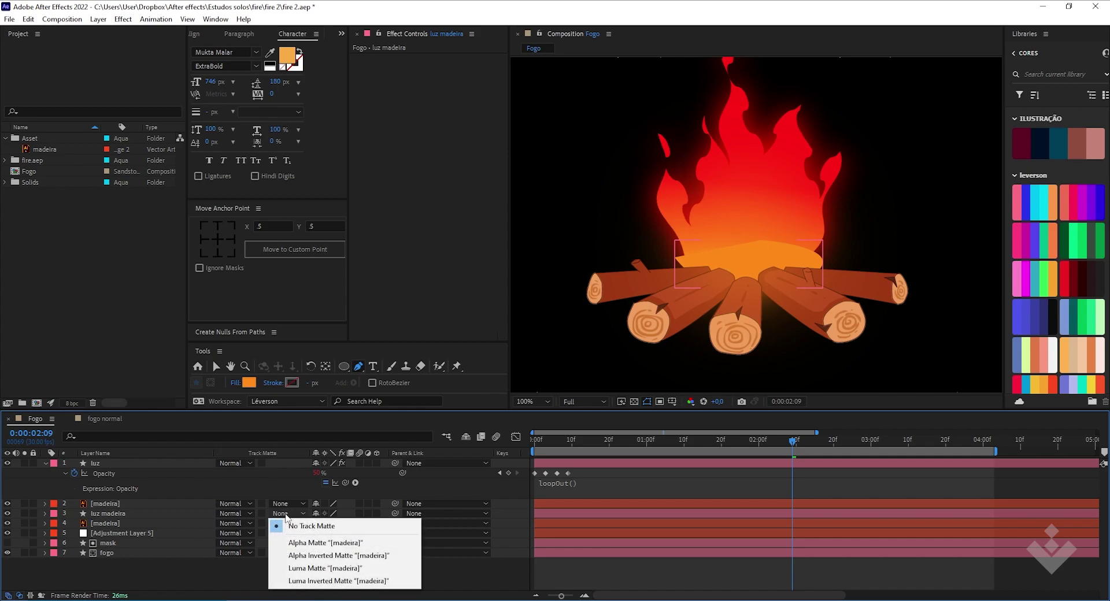
{"action": "left_click", "coordinate": [311, 546]}
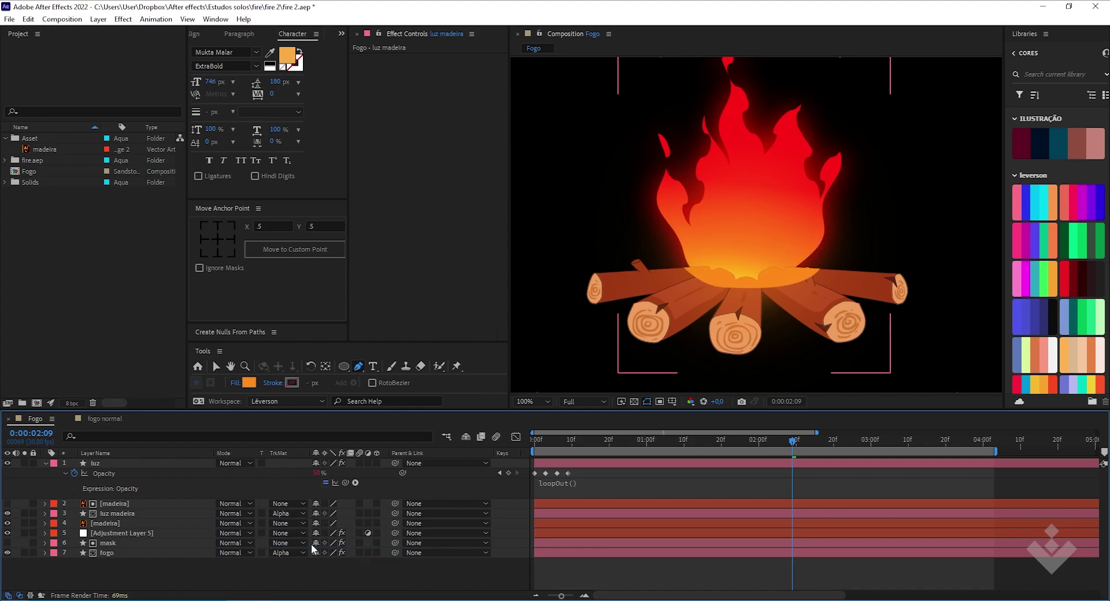
Apply a Fast Box Blur effect to the luz madeira layer.
{"action": "left_click", "coordinate": [139, 513]}
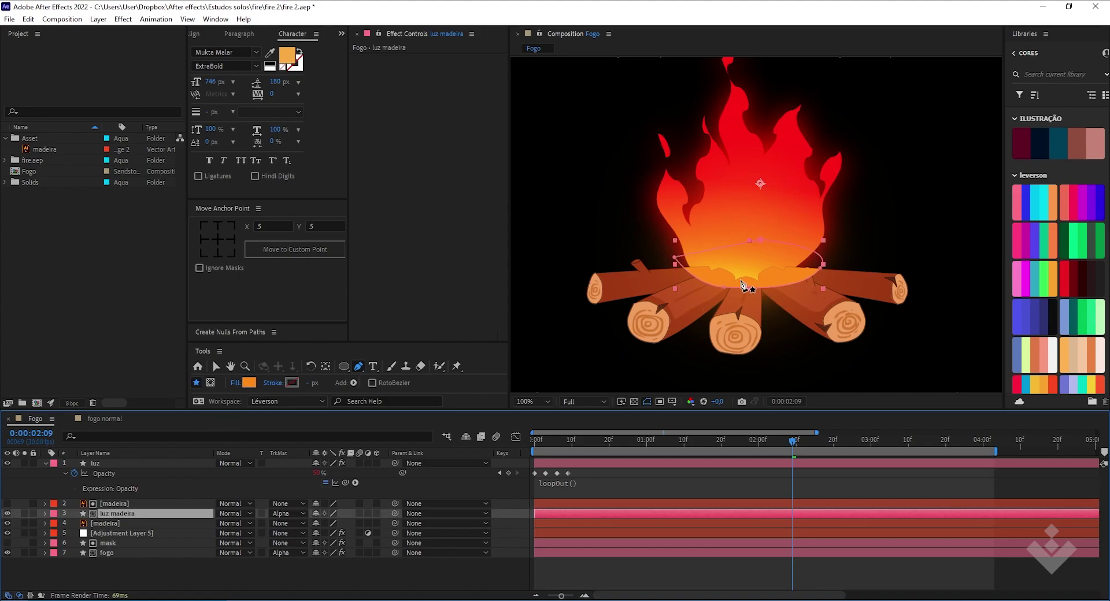
{"action": "key", "text": "v"}
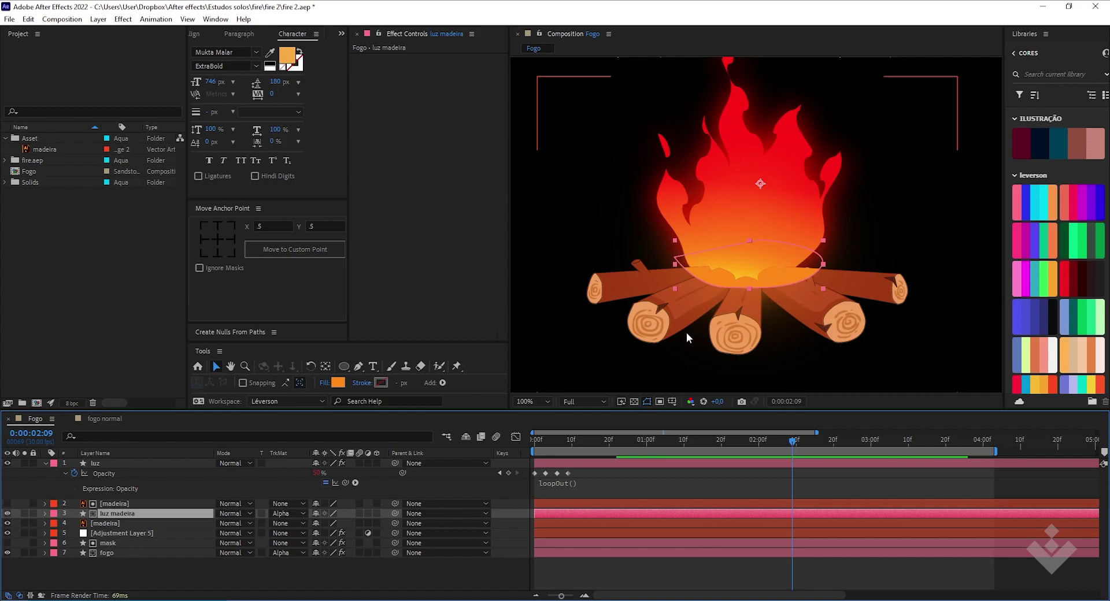
{"action": "left_click", "coordinate": [137, 575]}
{"action": "left_click", "coordinate": [137, 514]}
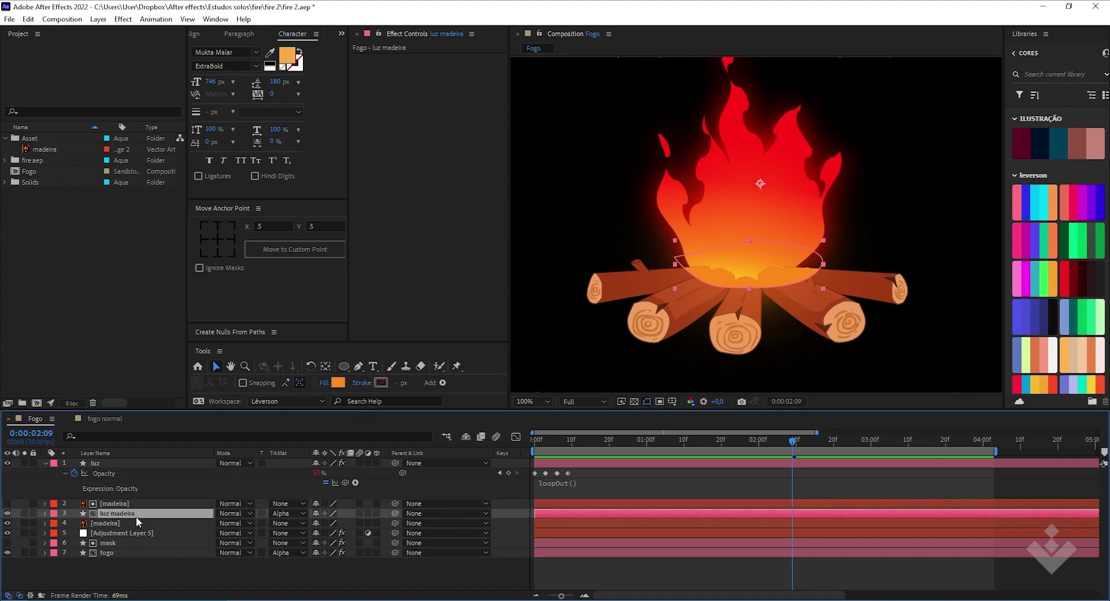
{"action": "left_click", "coordinate": [123, 20]}
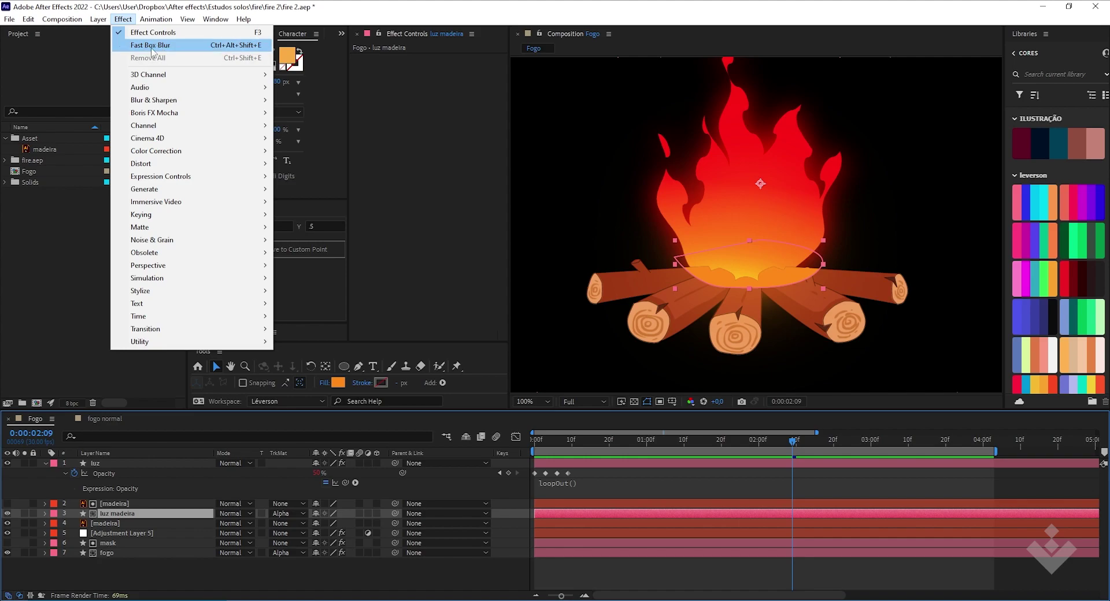
{"action": "mouse_move", "coordinate": [153, 106]}
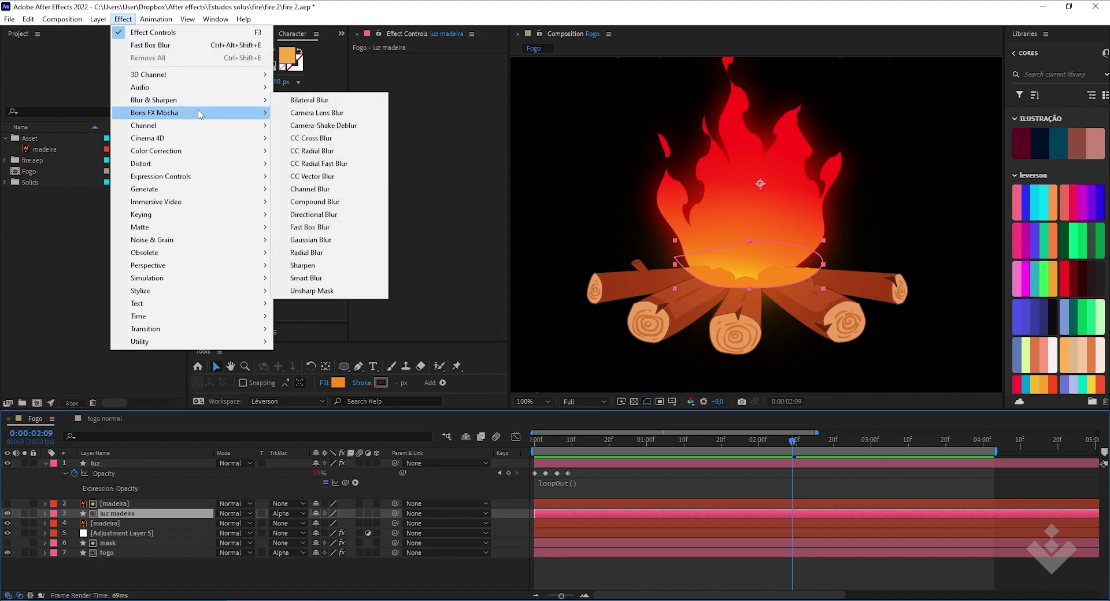
{"action": "mouse_move", "coordinate": [200, 104]}
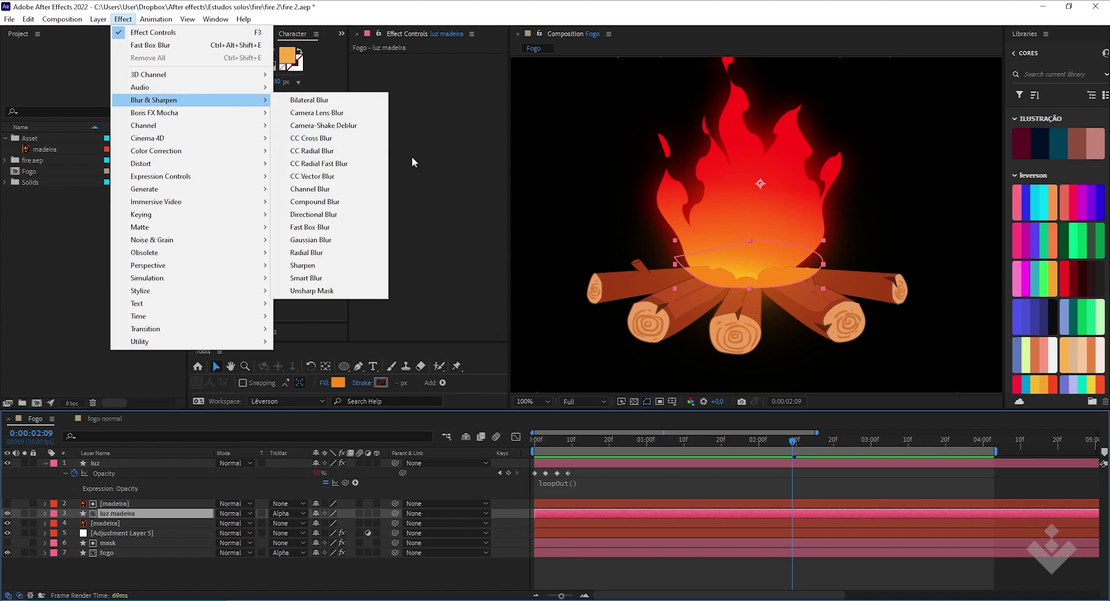
{"action": "left_click", "coordinate": [325, 228]}
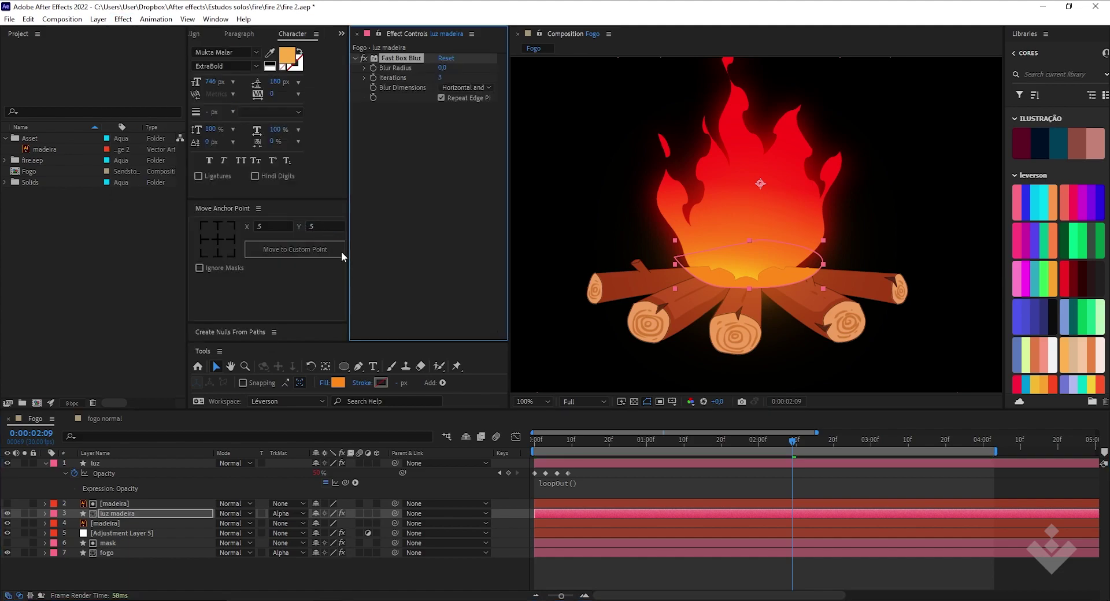
Set the Blur Radius of the luz madeira layer's Fast Box Blur to 8 and deselect the layer.
{"action": "left_click_drag", "start_coordinate": [442, 68], "coordinate": [446, 69]}
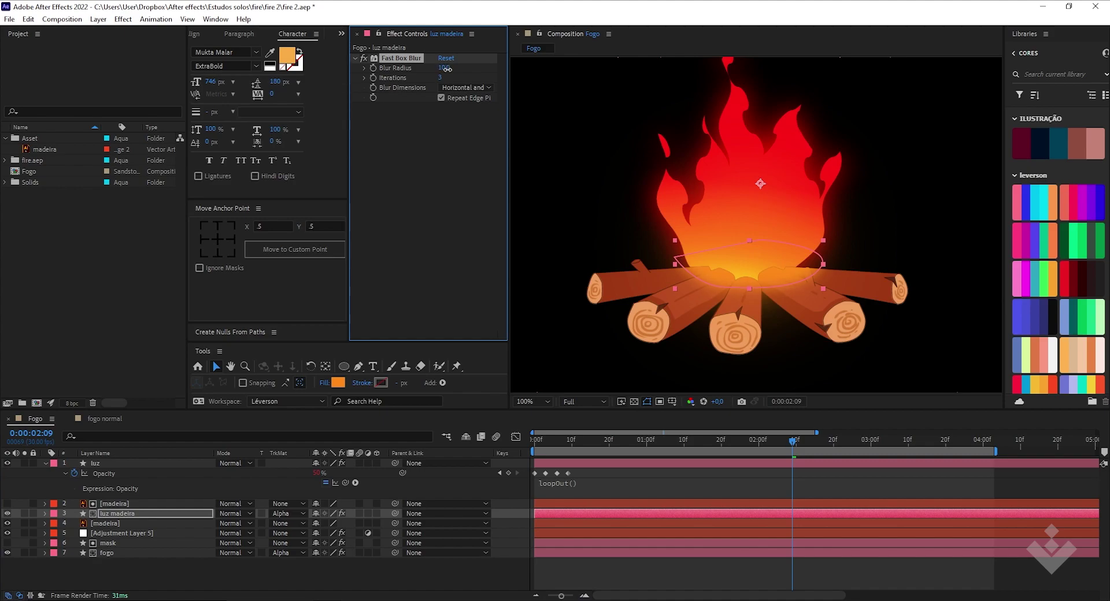
{"action": "left_click_drag", "start_coordinate": [448, 69], "coordinate": [446, 69]}
{"action": "left_click", "coordinate": [321, 578]}
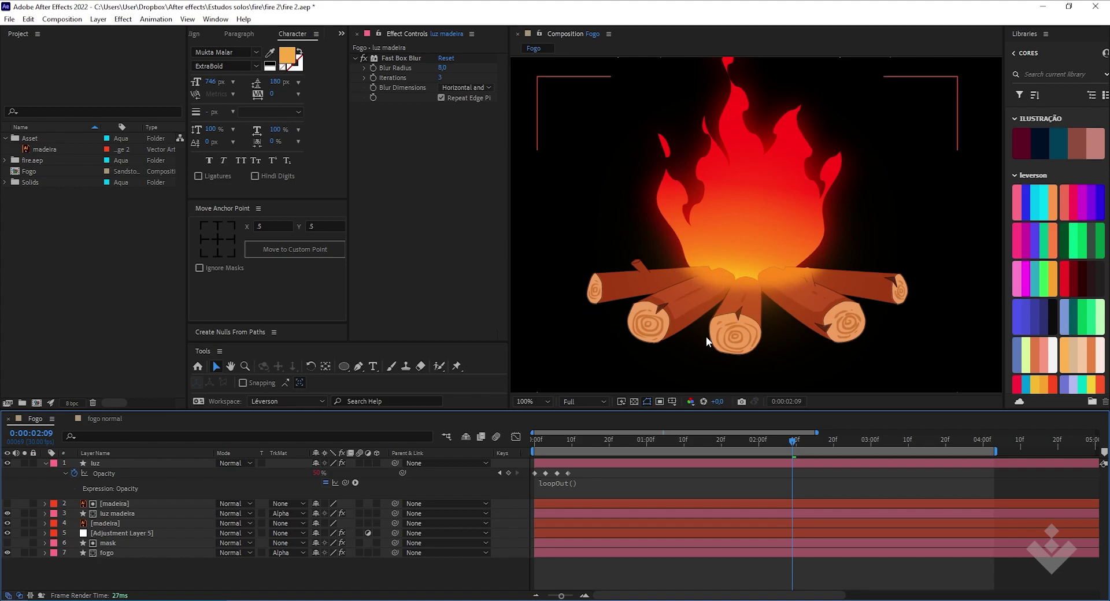
Copy the luz layer's four Opacity keyframes onto the luz madeira layer, starting at 0:00:00:00.
{"action": "left_click", "coordinate": [400, 58]}
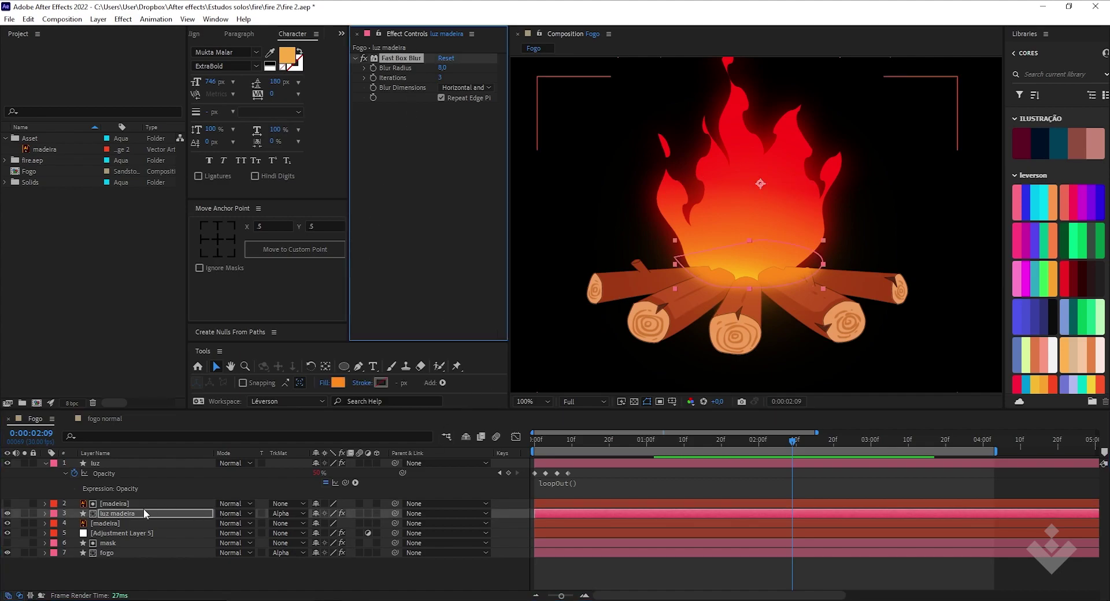
{"action": "left_click", "coordinate": [131, 516]}
{"action": "left_click_drag", "start_coordinate": [793, 441], "coordinate": [530, 478]}
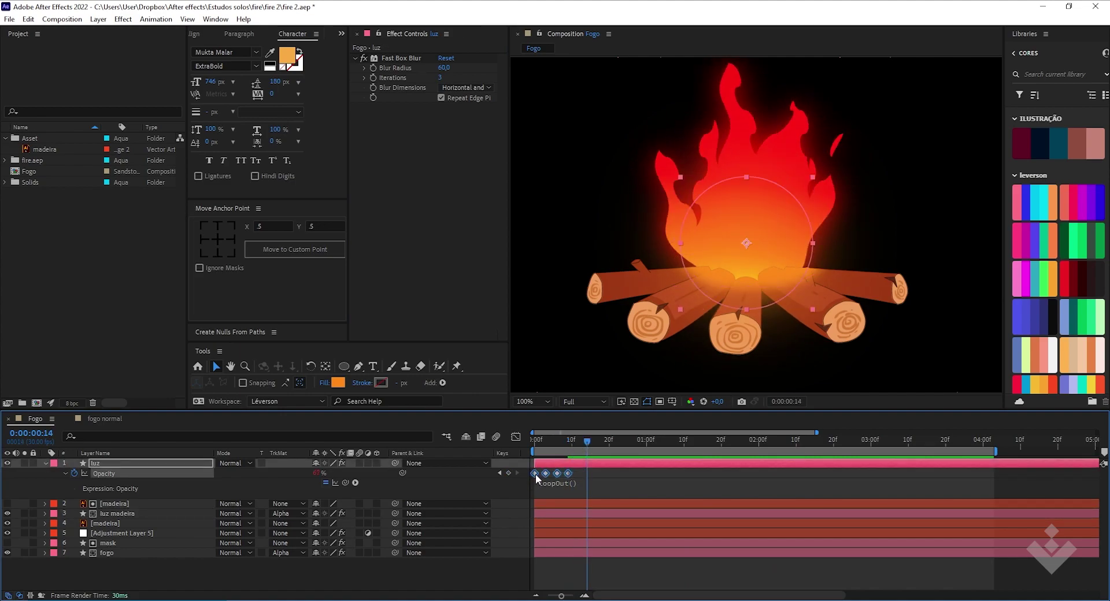
{"action": "left_click_drag", "start_coordinate": [581, 449], "coordinate": [518, 449]}
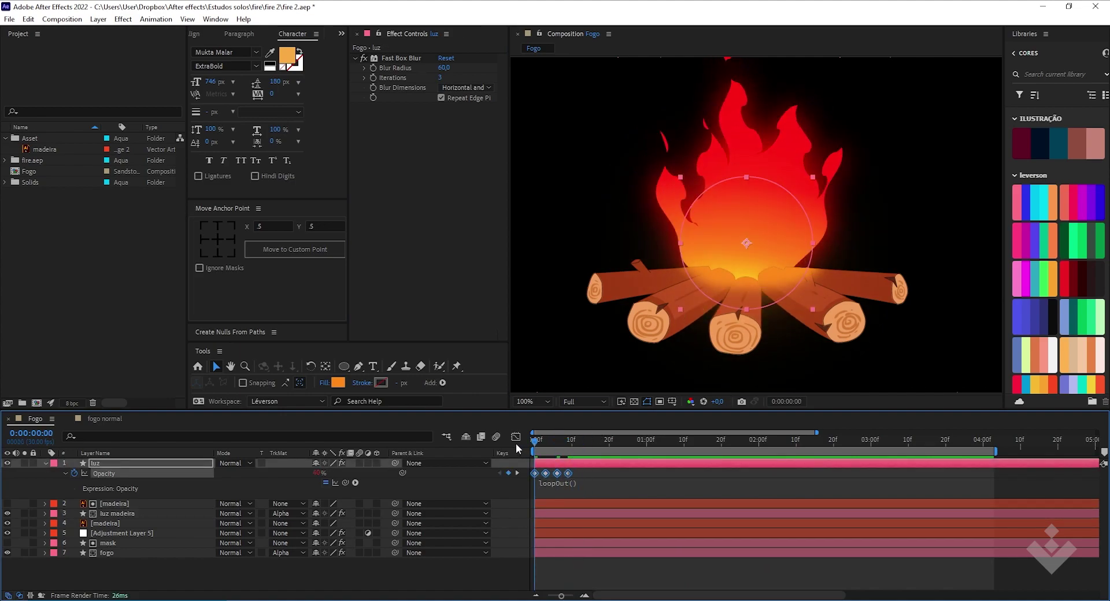
{"action": "left_click", "coordinate": [552, 516]}
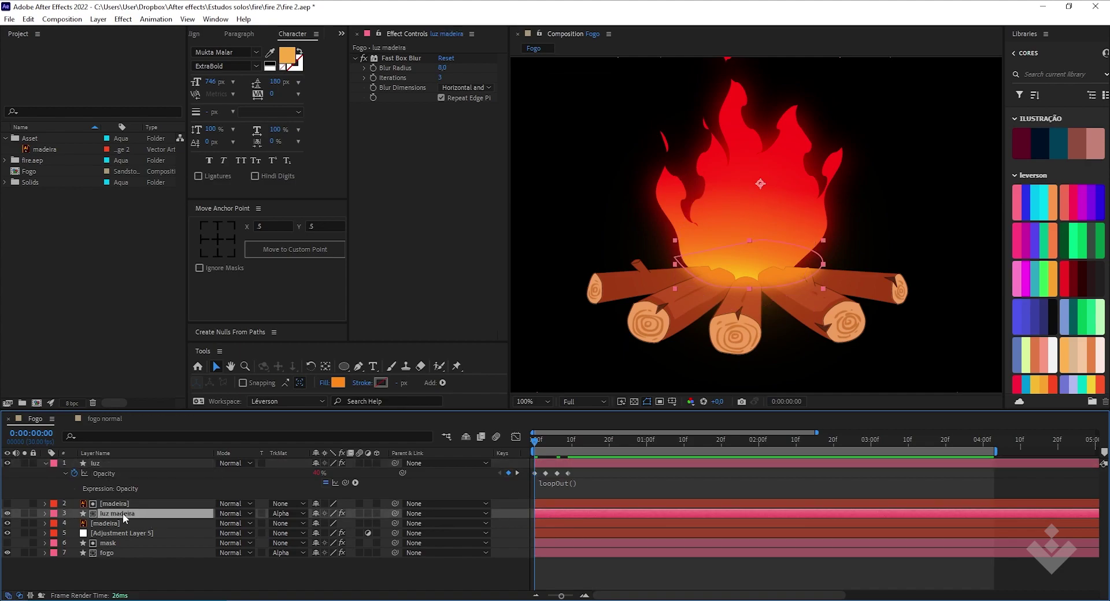
{"action": "left_click", "coordinate": [106, 515]}
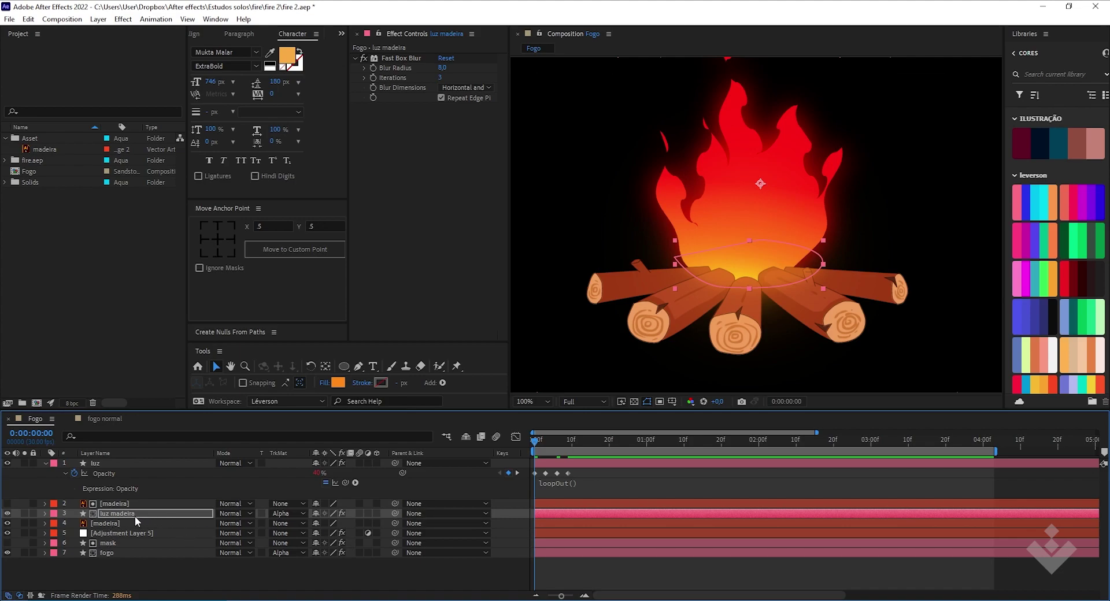
{"action": "key", "text": "ctrl+v"}
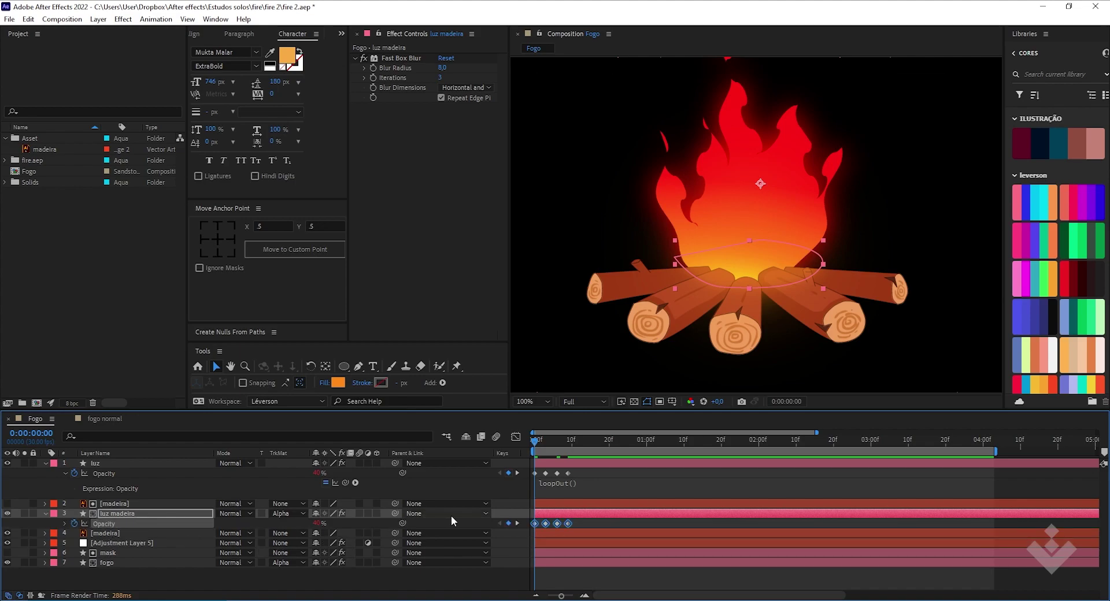
Add a loopOut() expression to the luz madeira layer's Opacity.
{"action": "left_click", "coordinate": [76, 523], "text": "alt"}
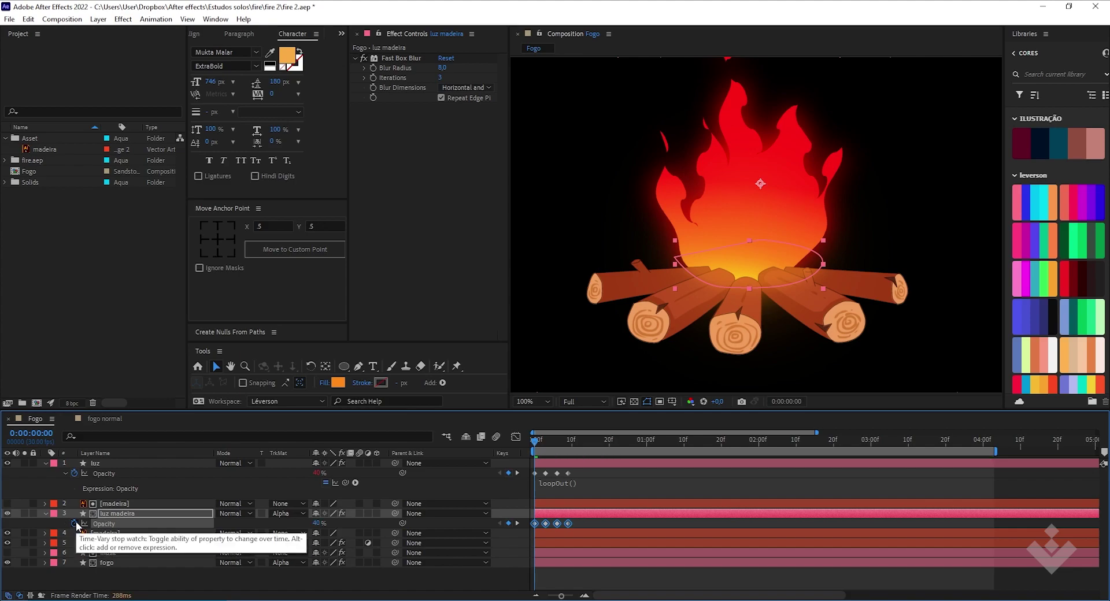
{"action": "left_click", "coordinate": [76, 523], "text": "alt"}
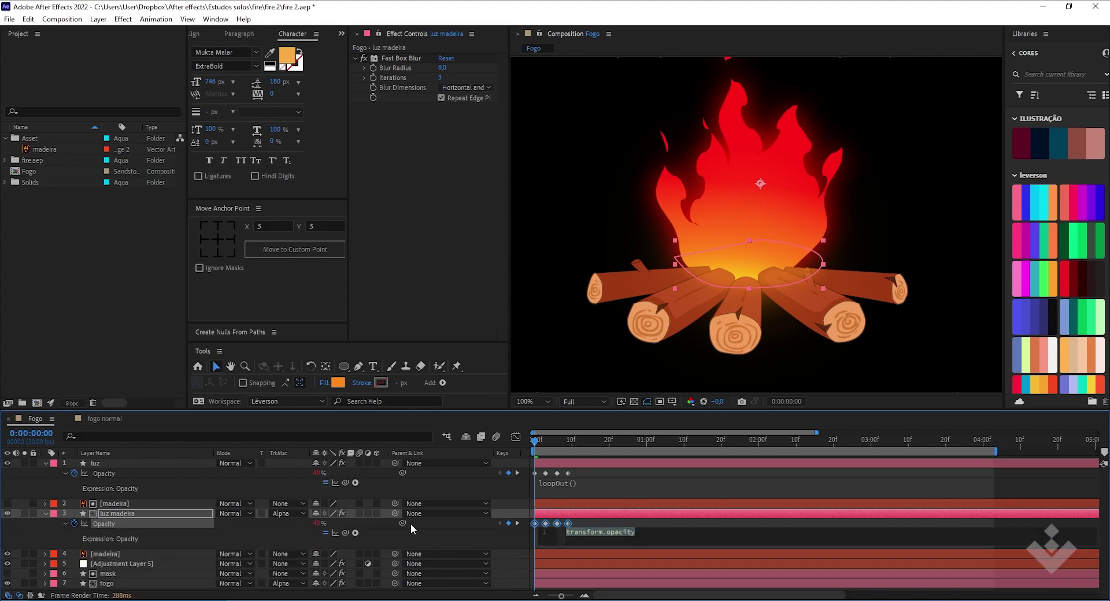
{"action": "type", "text": "loo"}
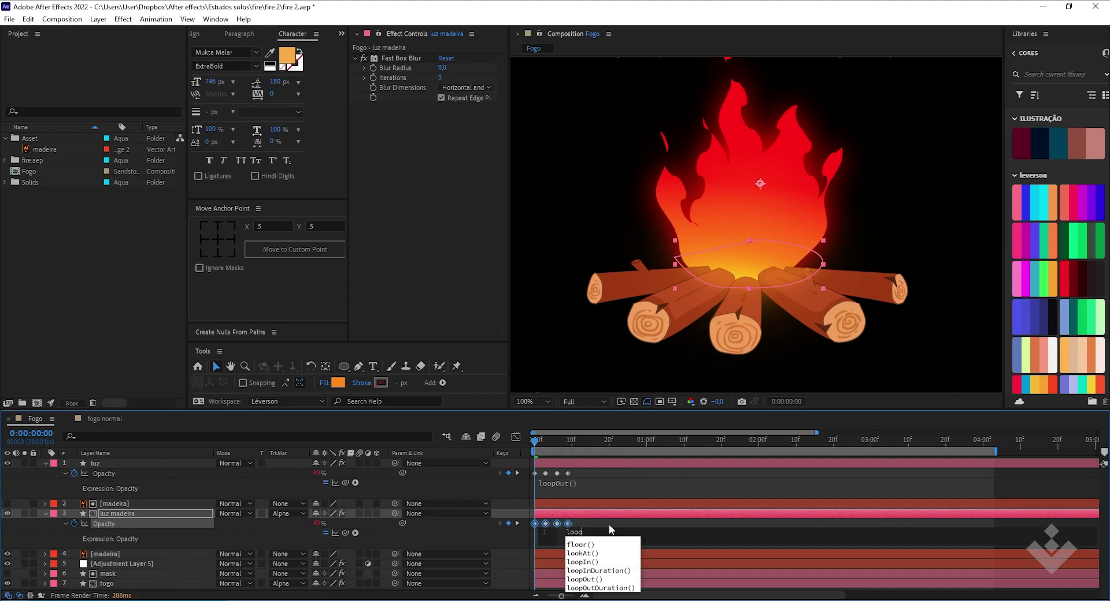
{"action": "key", "text": "Down"}
{"action": "key", "text": "Down"}
{"action": "key", "text": "Down"}
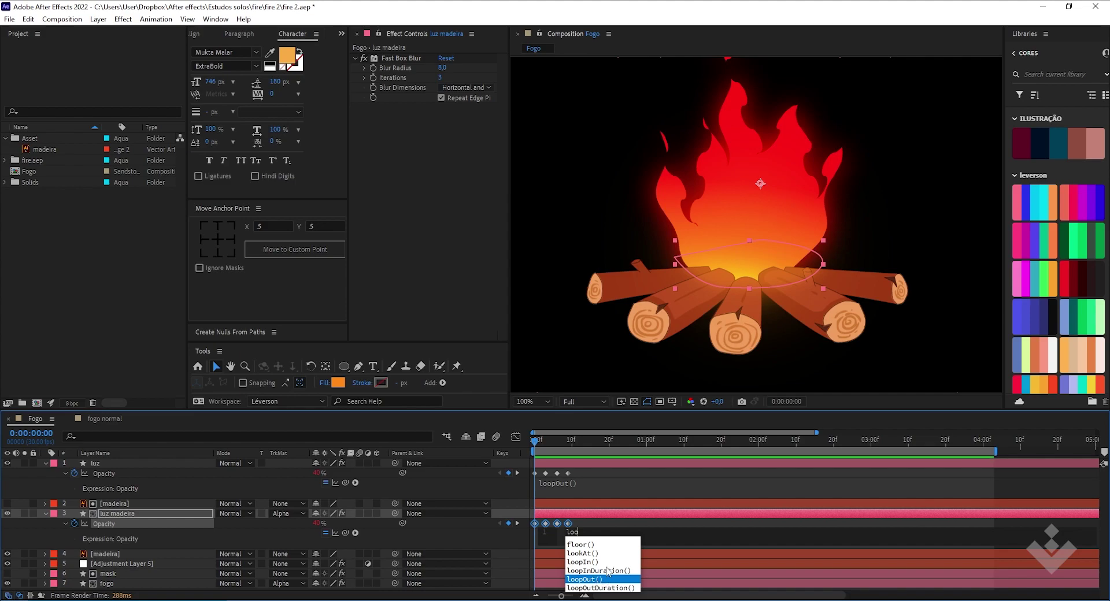
{"action": "key", "text": "Return"}
{"action": "left_click", "coordinate": [621, 502]}
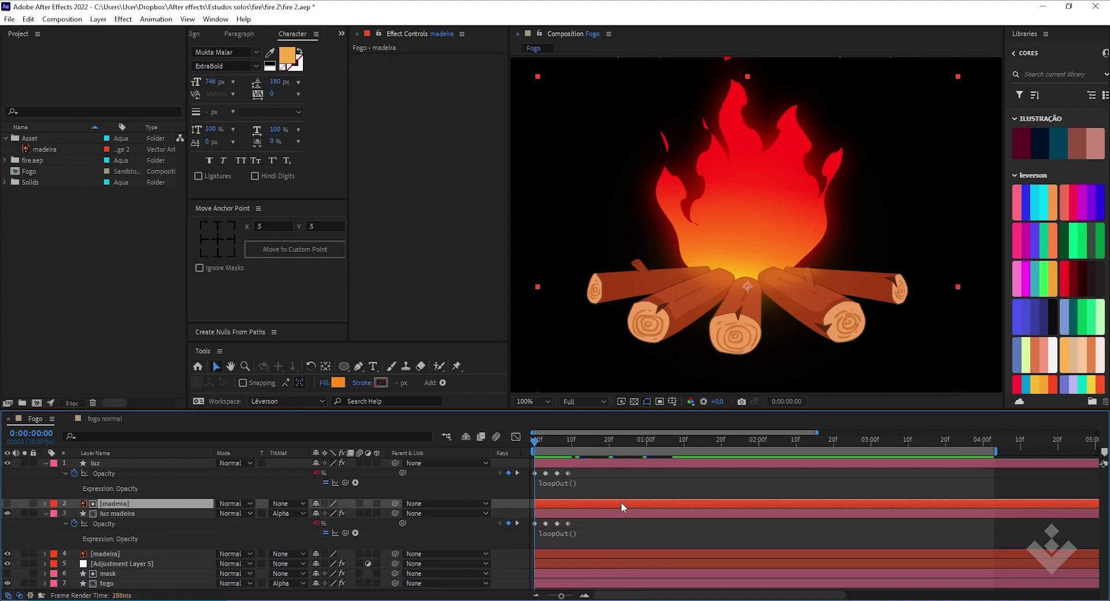
Play the campfire animation from the start with the whole composition fitted in the viewer.
{"action": "mouse_move", "coordinate": [535, 445]}
{"action": "left_mouse_down"}
{"action": "mouse_move", "coordinate": [601, 448]}
{"action": "mouse_move", "coordinate": [533, 448]}
{"action": "left_mouse_up"}
{"action": "key", "text": "space"}
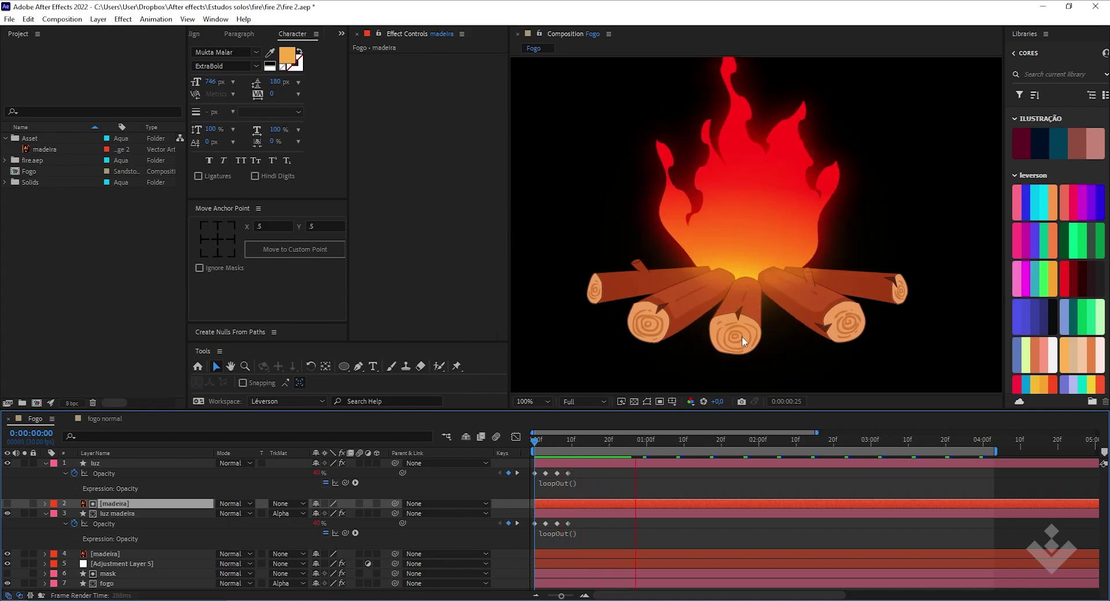
{"action": "left_click", "coordinate": [541, 401]}
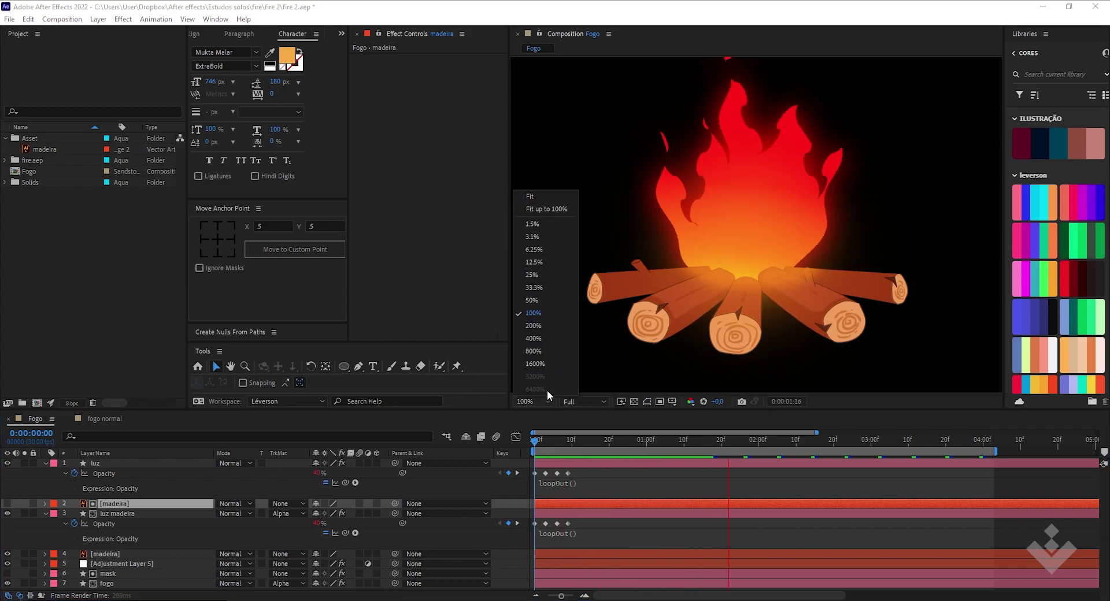
{"action": "left_click", "coordinate": [560, 211]}
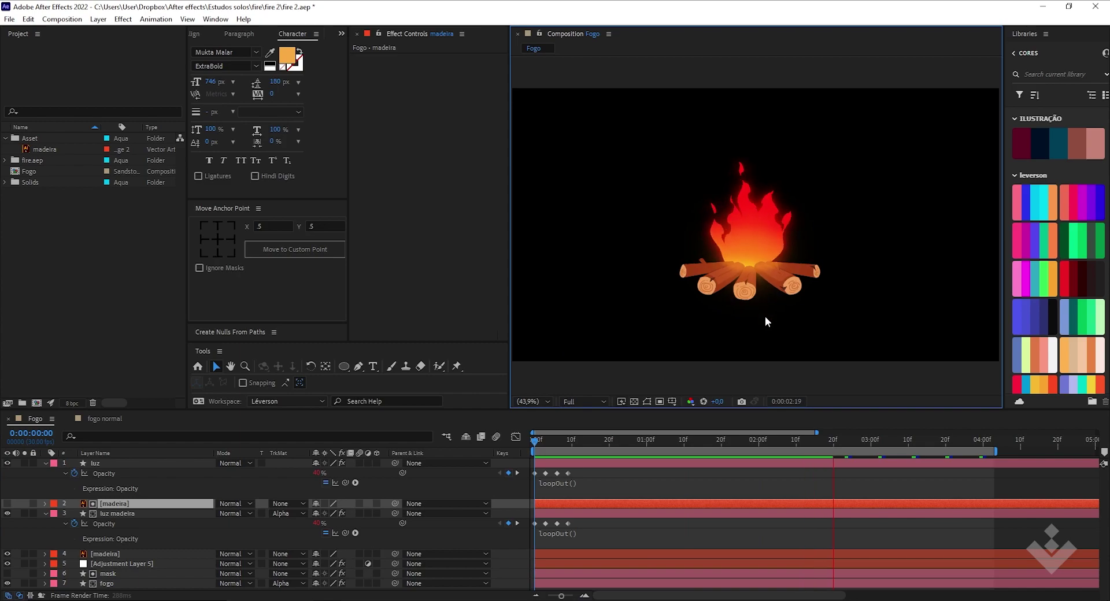
{"action": "key", "text": "space"}
{"action": "scroll", "coordinate": [730, 253], "scroll_direction": "up", "scroll_amount": 1}
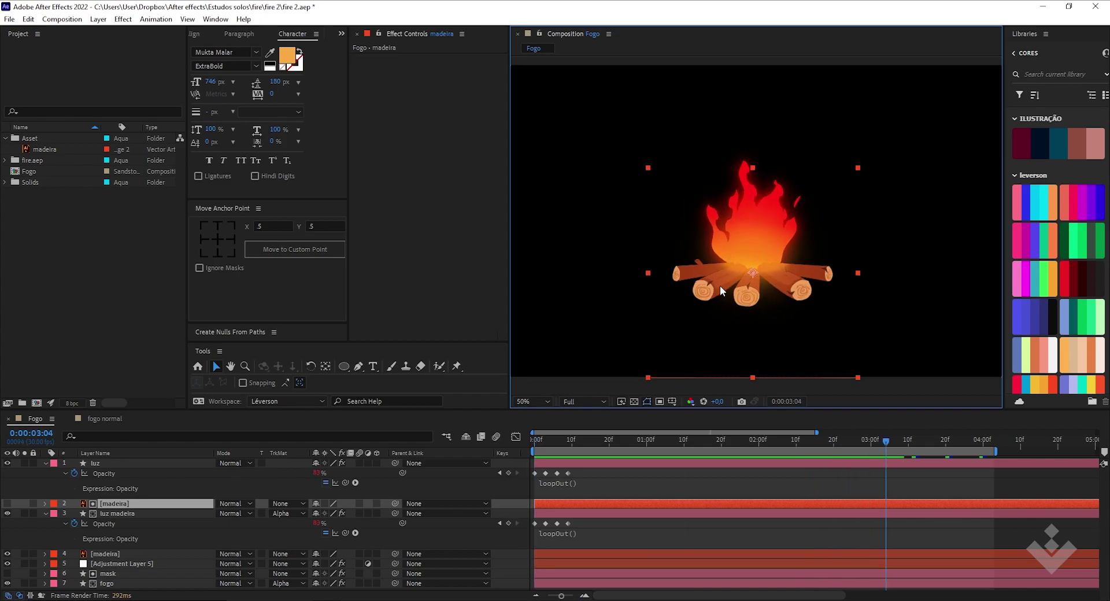
Apply a Tint effect to the visible madeira layer beneath luz madeira.
{"action": "left_click", "coordinate": [108, 565]}
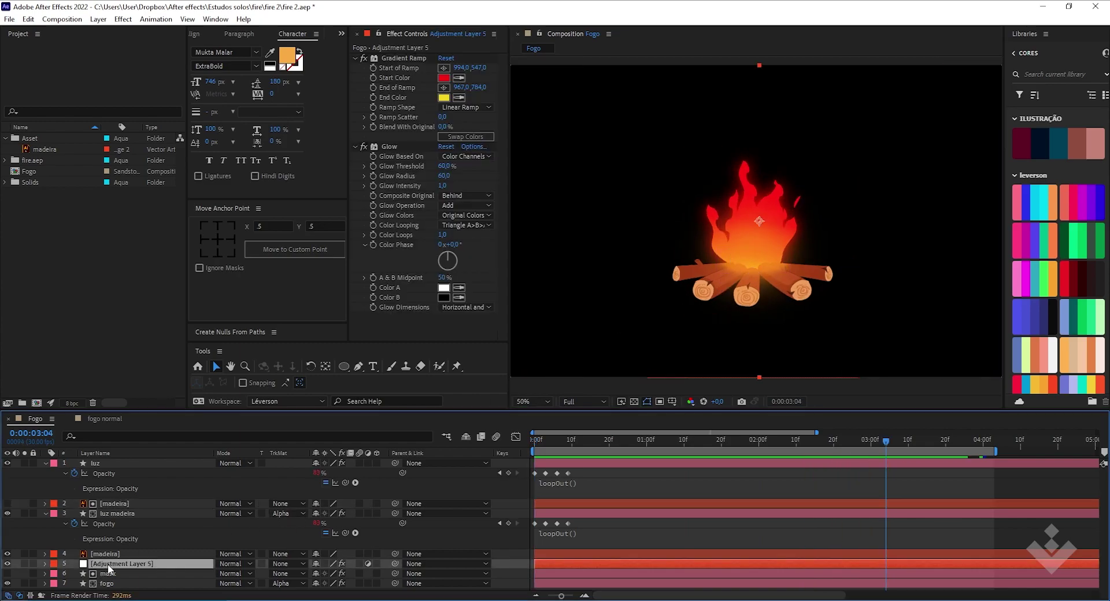
{"action": "left_click", "coordinate": [111, 555]}
{"action": "scroll", "coordinate": [748, 272], "scroll_direction": "up", "scroll_amount": 2}
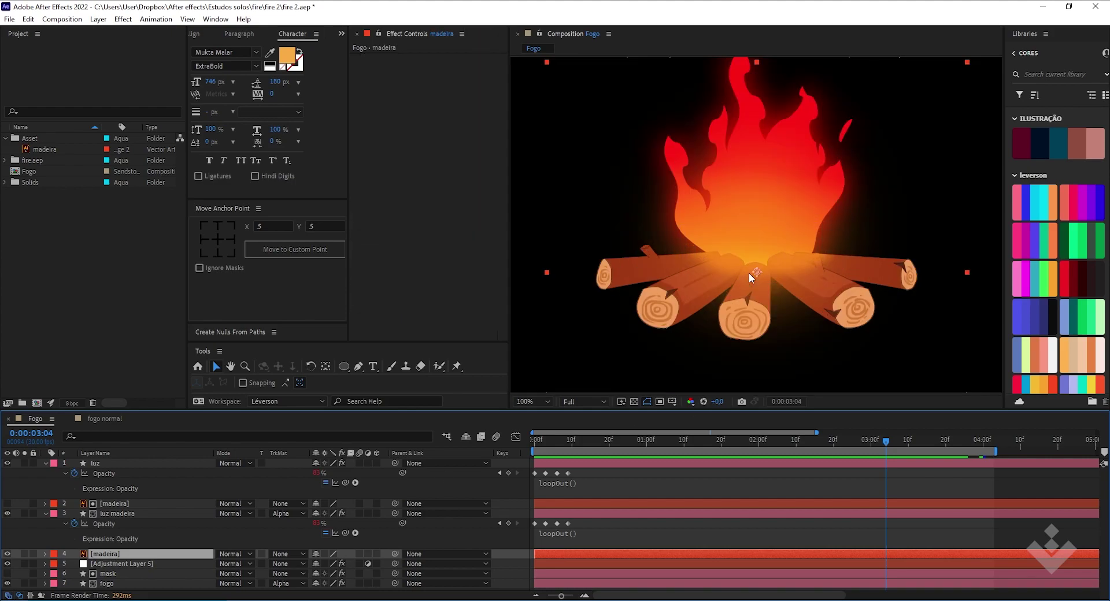
{"action": "key", "text": "ctrl+space"}
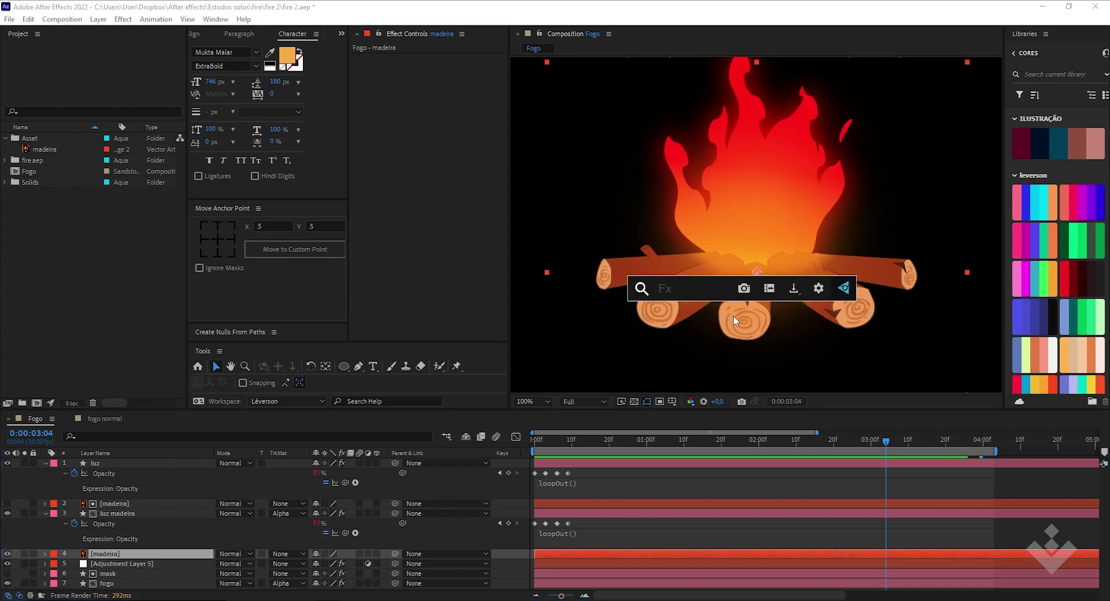
{"action": "type", "text": "tint"}
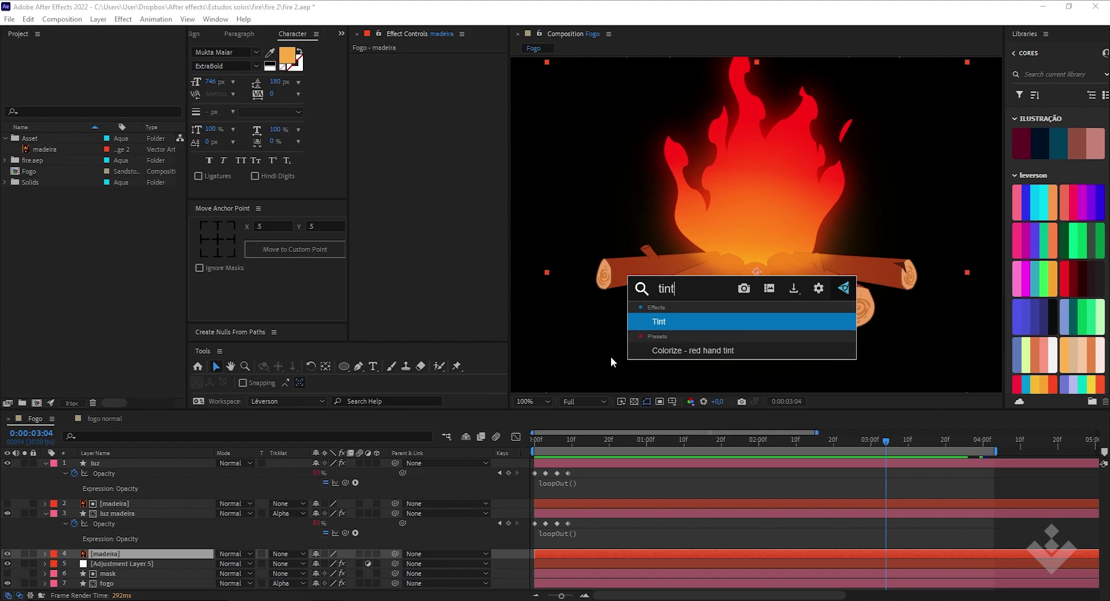
{"action": "key", "text": "Return"}
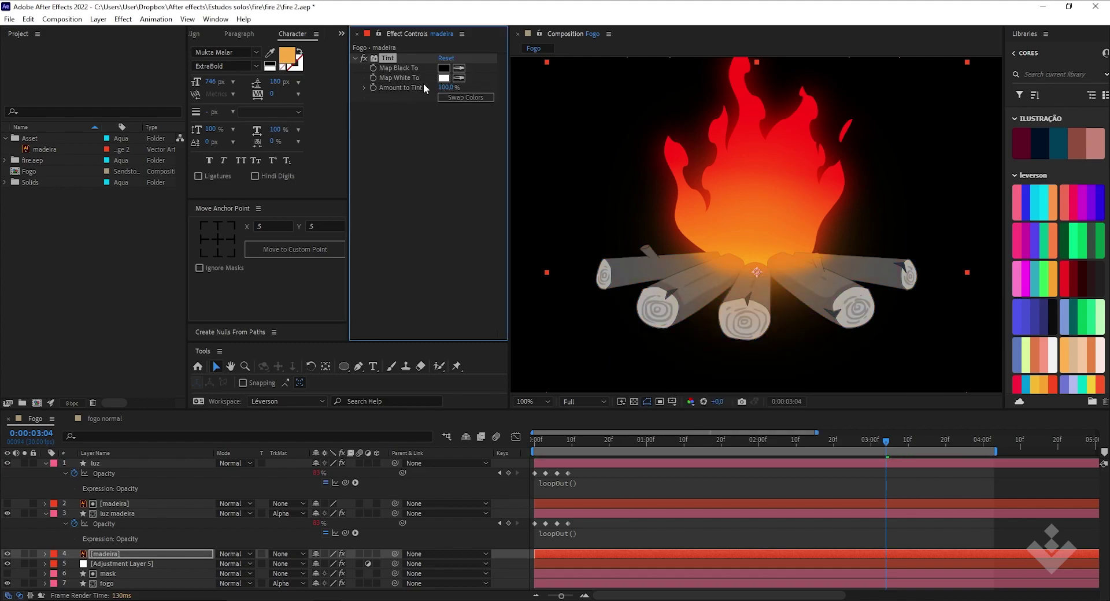
Set the Tint's Map White To to orange sampled from the flame's base, darken it to brown, and set Amount to Tint to 59%.
{"action": "left_click", "coordinate": [459, 77]}
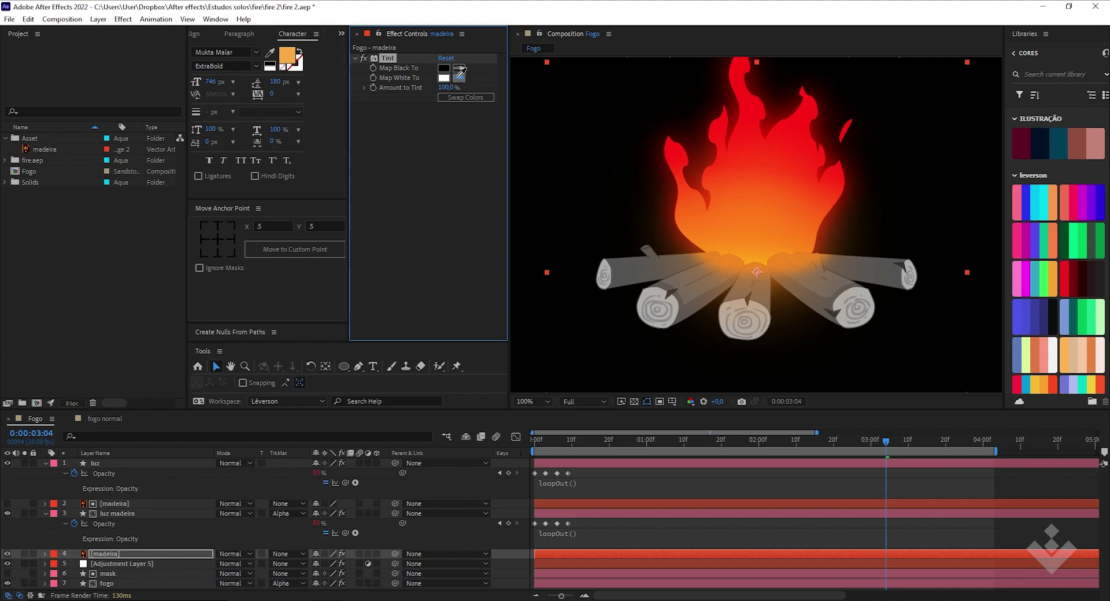
{"action": "left_click", "coordinate": [765, 251]}
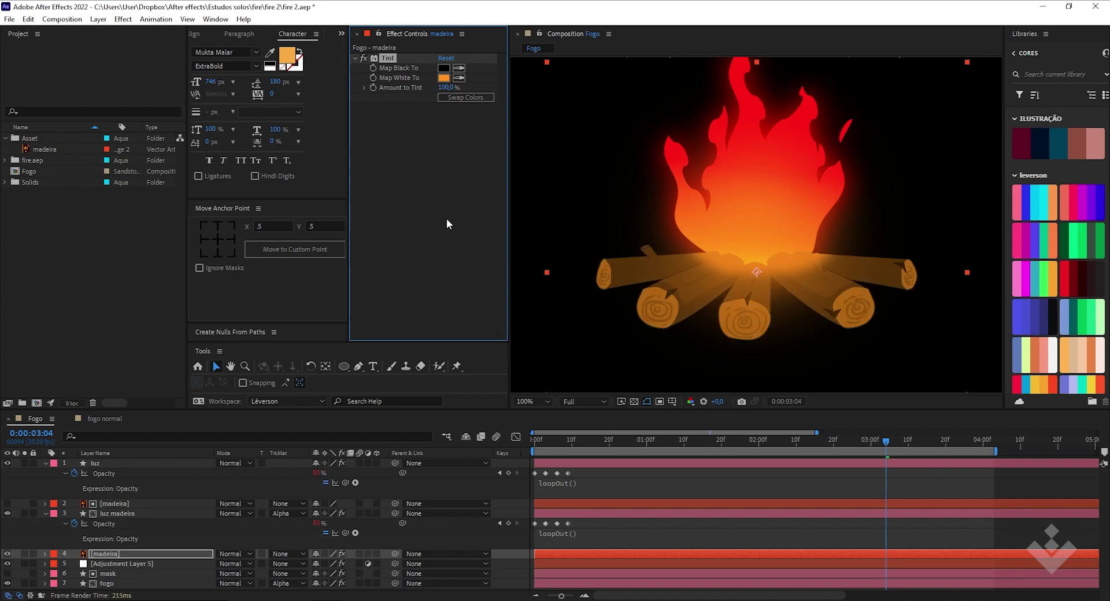
{"action": "left_click", "coordinate": [444, 77]}
{"action": "mouse_move", "coordinate": [437, 186]}
{"action": "left_mouse_down"}
{"action": "mouse_move", "coordinate": [436, 230]}
{"action": "mouse_move", "coordinate": [443, 203]}
{"action": "left_mouse_up"}
{"action": "left_click", "coordinate": [562, 137]}
{"action": "left_click_drag", "start_coordinate": [438, 88], "coordinate": [428, 93]}
{"action": "key", "text": "ctrl+space"}
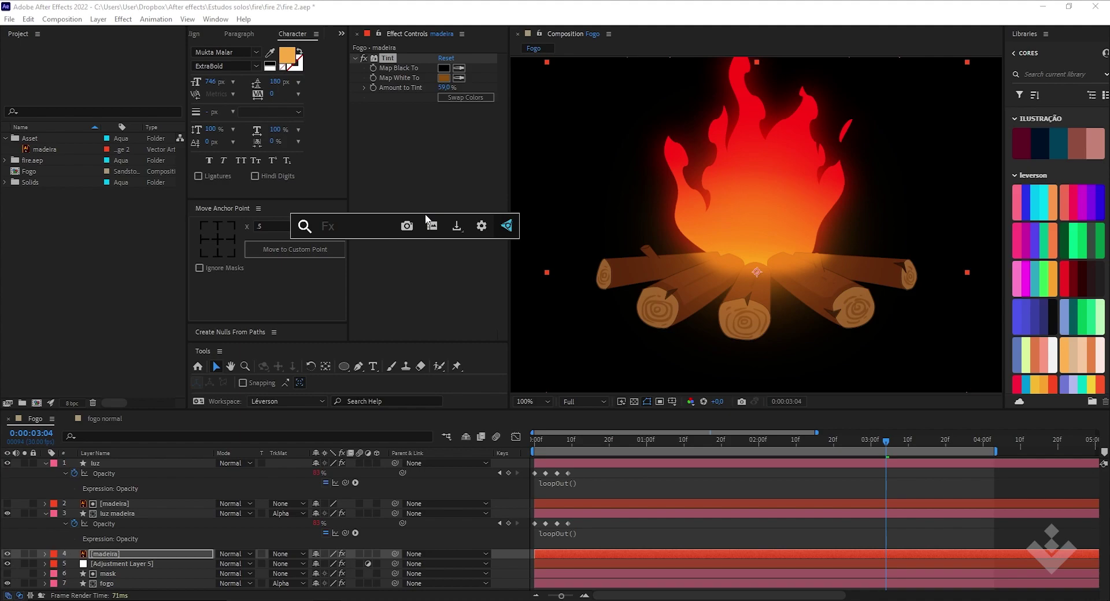
{"action": "left_click", "coordinate": [384, 265]}
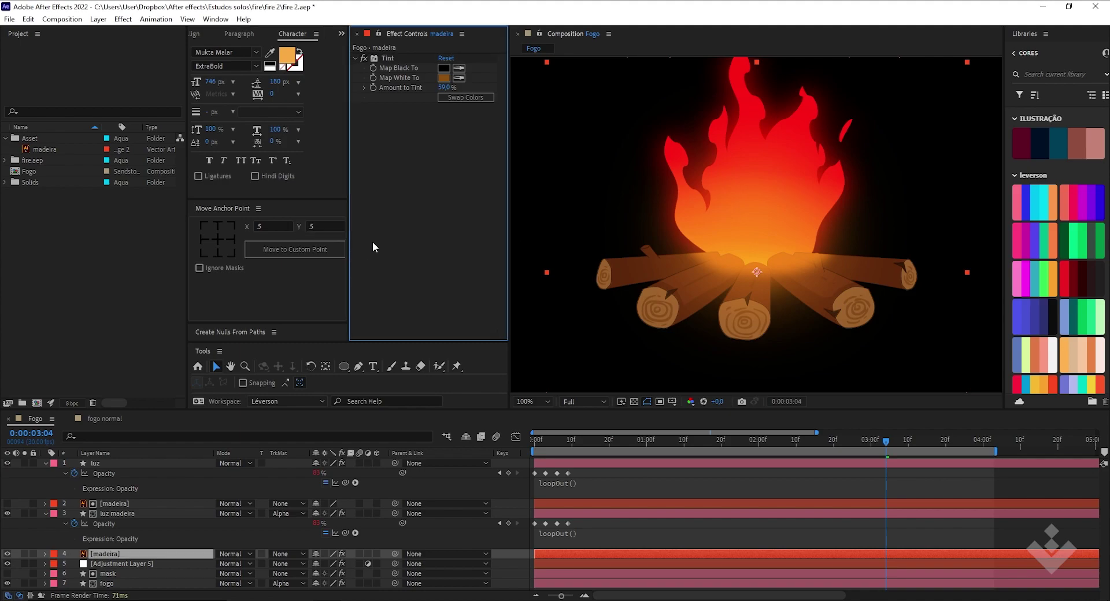
{"action": "key", "text": "ctrl+space"}
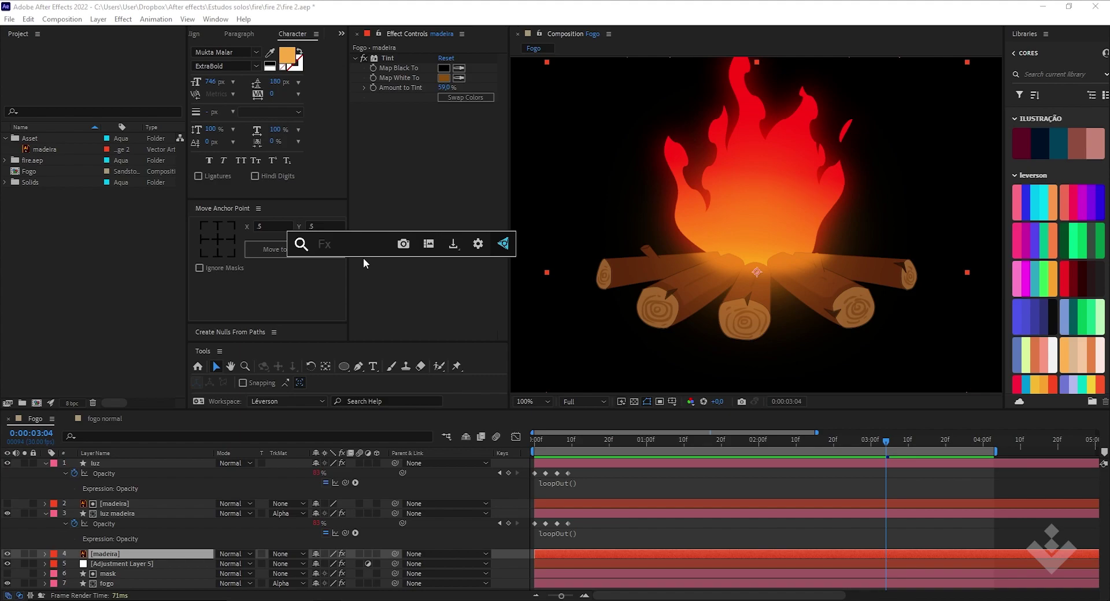
{"action": "type", "text": "dow"}
{"action": "key", "text": "BackSpace"}
{"action": "key", "text": "BackSpace"}
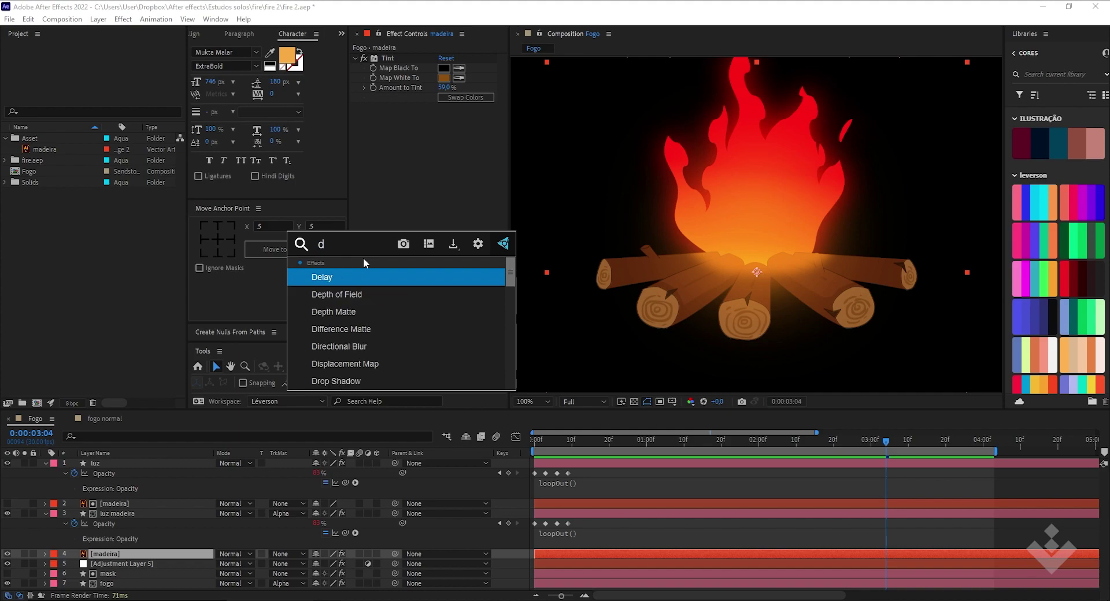
{"action": "type", "text": "rop"}
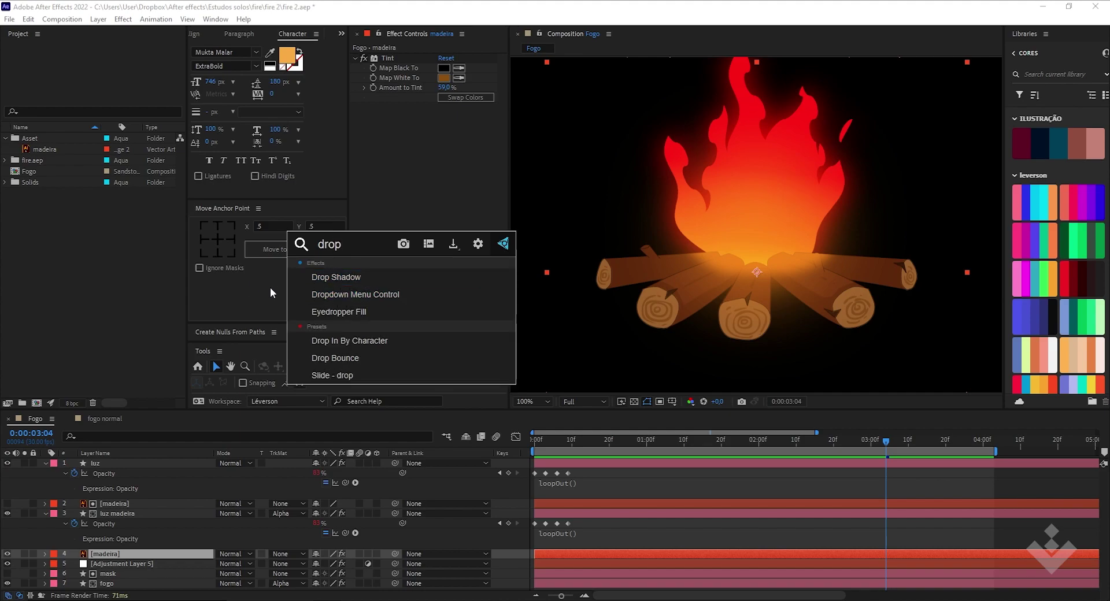
{"action": "left_click", "coordinate": [137, 278]}
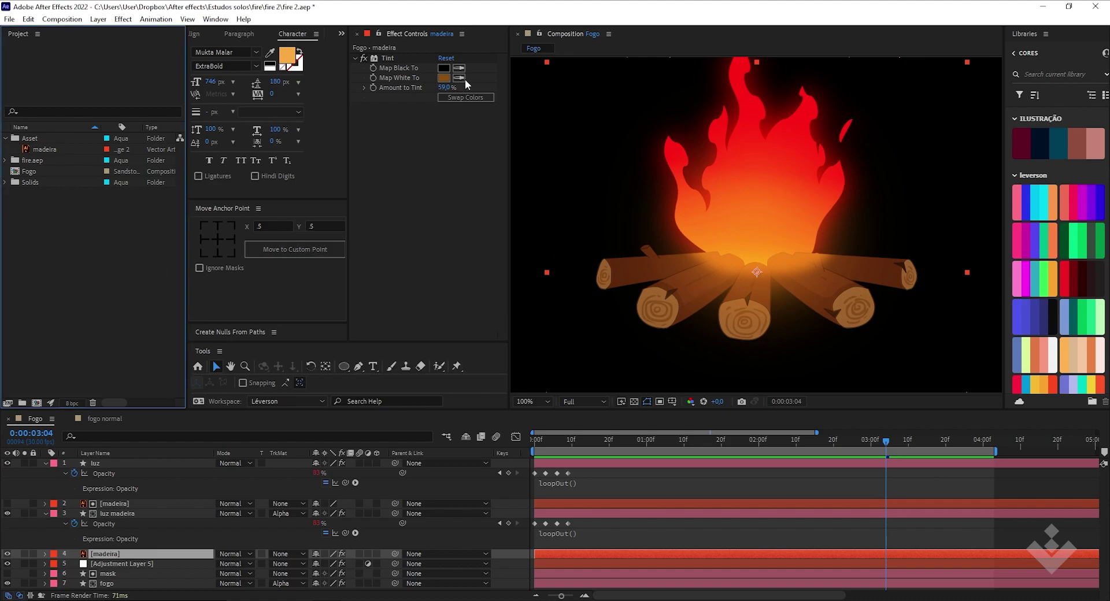
Try a neutral grey for the Tint's Map White To and compare the wood with the effect off and on.
{"action": "left_click", "coordinate": [443, 78]}
{"action": "mouse_move", "coordinate": [442, 201]}
{"action": "left_mouse_down"}
{"action": "mouse_move", "coordinate": [445, 184]}
{"action": "mouse_move", "coordinate": [439, 210]}
{"action": "mouse_move", "coordinate": [335, 199]}
{"action": "mouse_move", "coordinate": [349, 205]}
{"action": "mouse_move", "coordinate": [301, 158]}
{"action": "mouse_move", "coordinate": [298, 191]}
{"action": "left_mouse_up"}
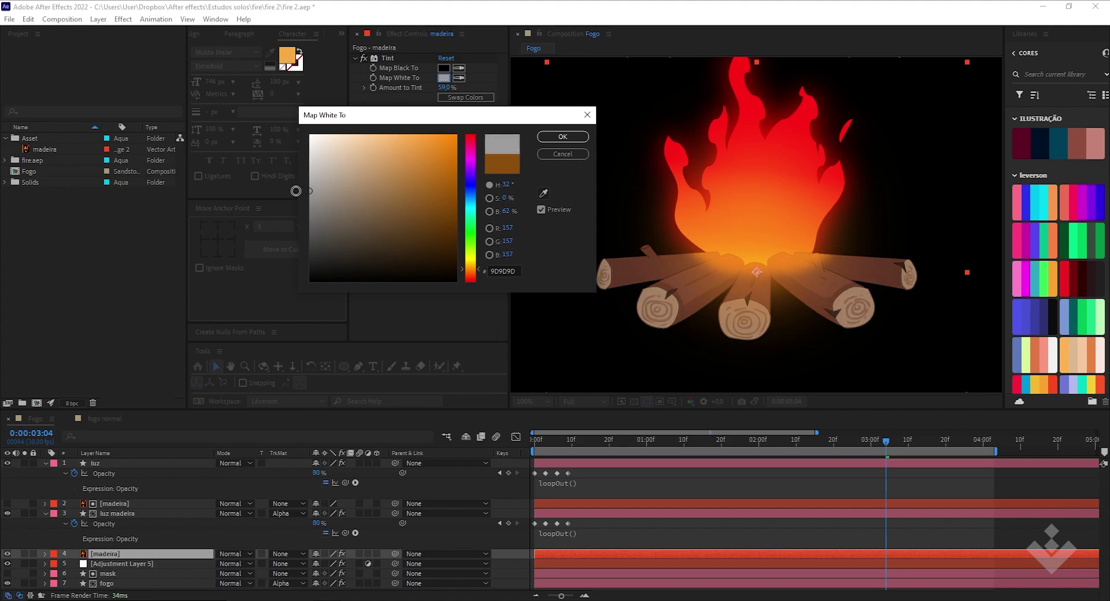
{"action": "left_click", "coordinate": [560, 137]}
{"action": "scroll", "coordinate": [685, 325], "scroll_direction": "down", "scroll_amount": 2}
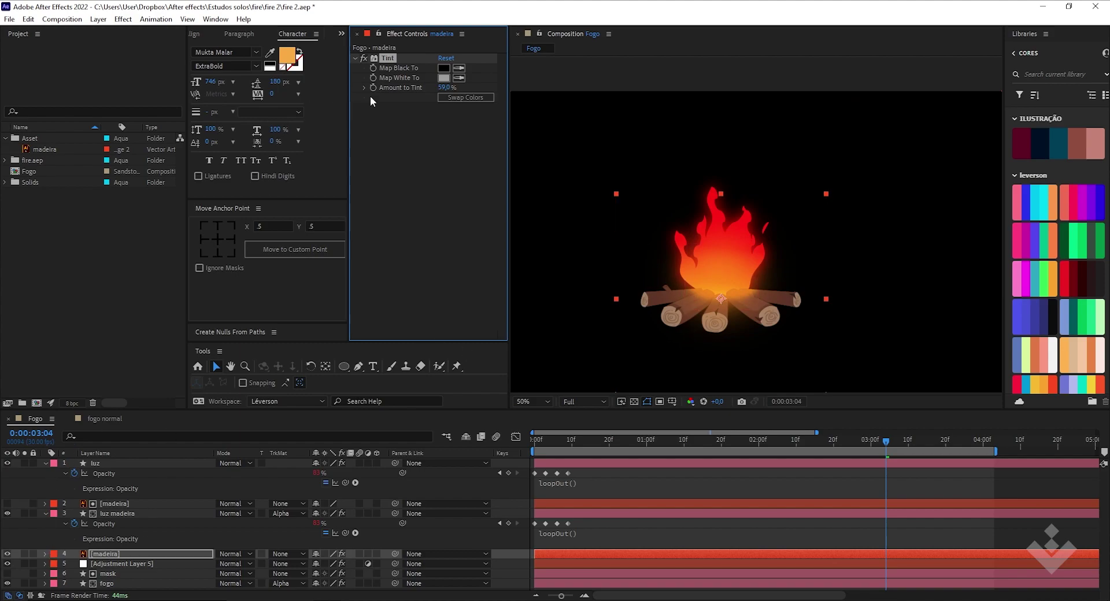
{"action": "left_click", "coordinate": [365, 56]}
{"action": "left_click", "coordinate": [364, 56]}
{"action": "left_click", "coordinate": [363, 57]}
{"action": "left_click", "coordinate": [366, 59]}
Set the Tint's Map White To to dark olive 554610 and check the wood at 0:00:00:19.
{"action": "left_click", "coordinate": [443, 78]}
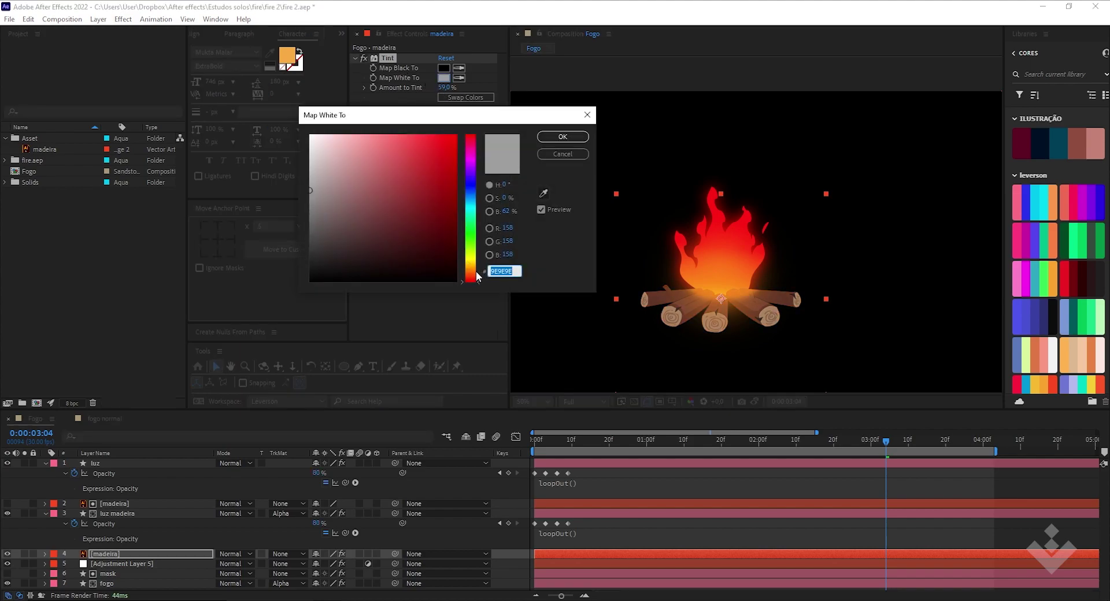
{"action": "left_click_drag", "start_coordinate": [478, 278], "coordinate": [476, 265]}
{"action": "left_click_drag", "start_coordinate": [430, 230], "coordinate": [429, 232]}
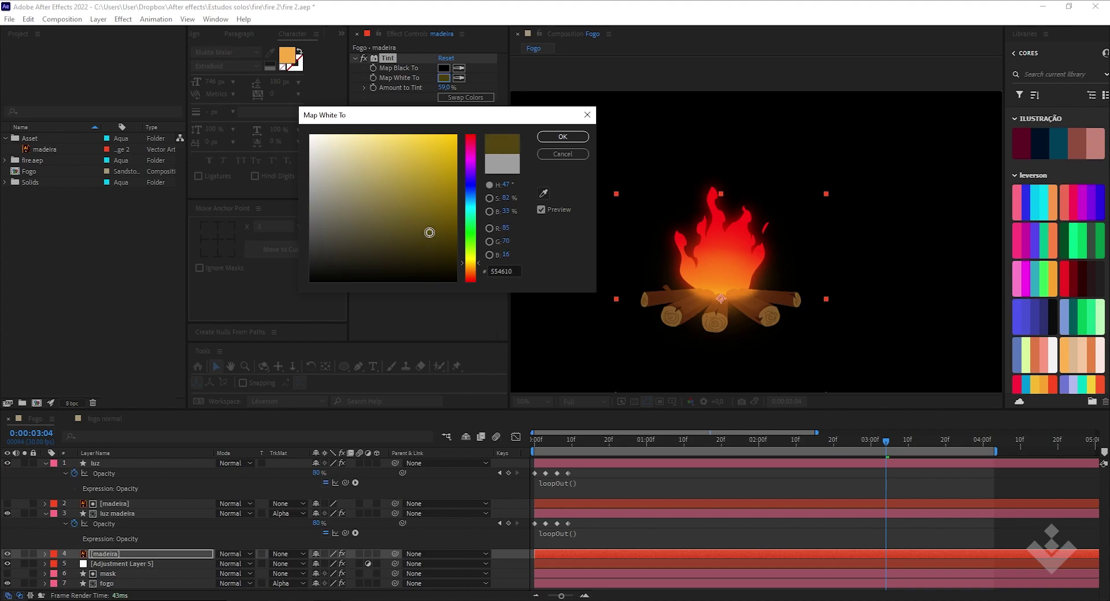
{"action": "left_click", "coordinate": [562, 136]}
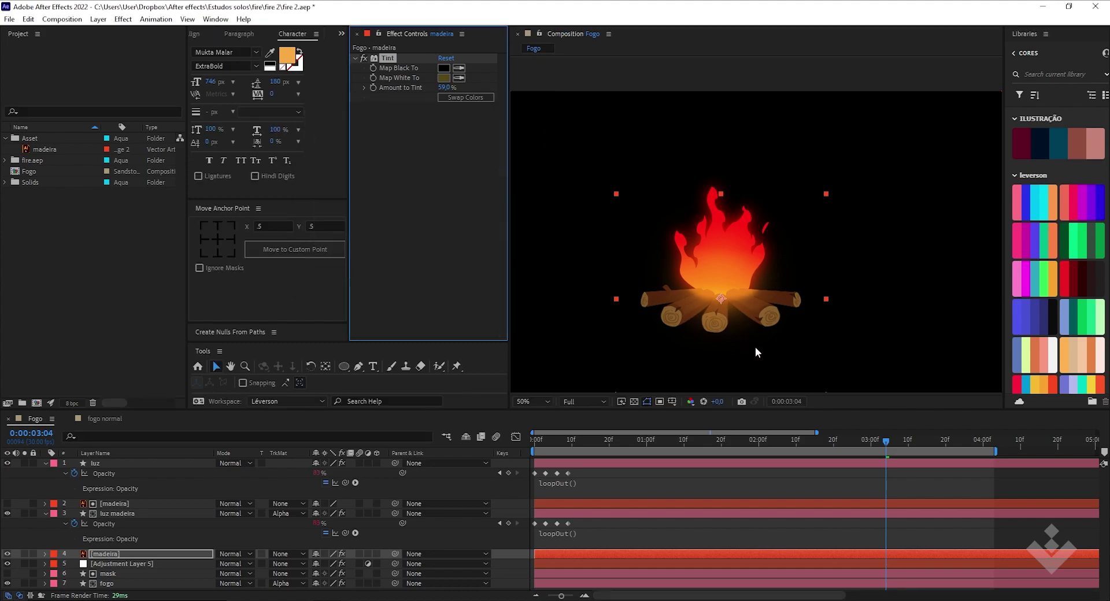
{"action": "left_click_drag", "start_coordinate": [884, 442], "coordinate": [606, 439]}
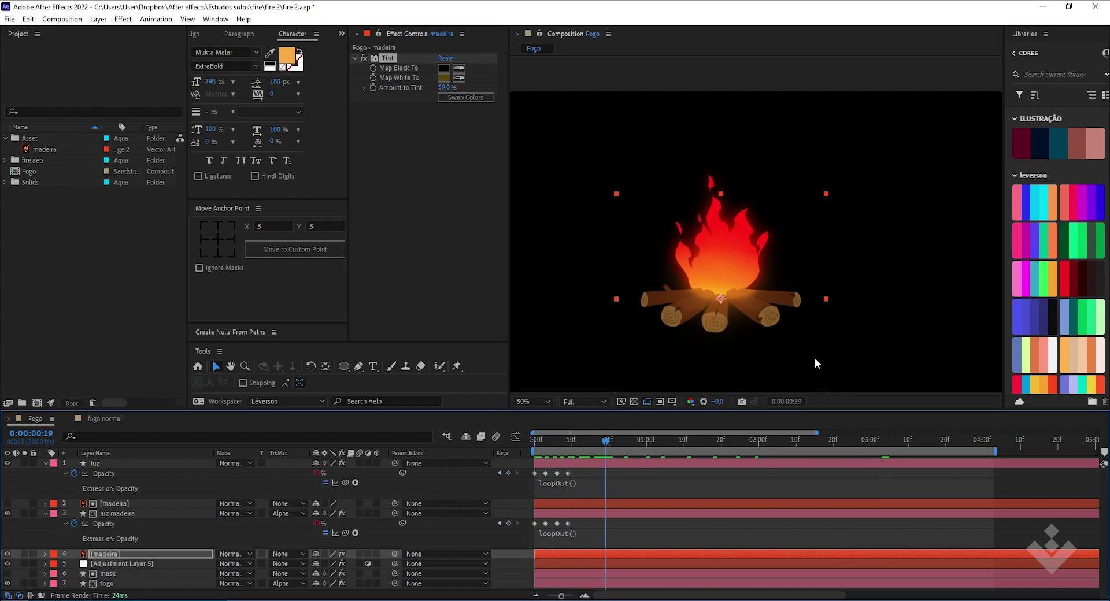
{"action": "scroll", "coordinate": [723, 316], "scroll_direction": "up", "scroll_amount": 2}
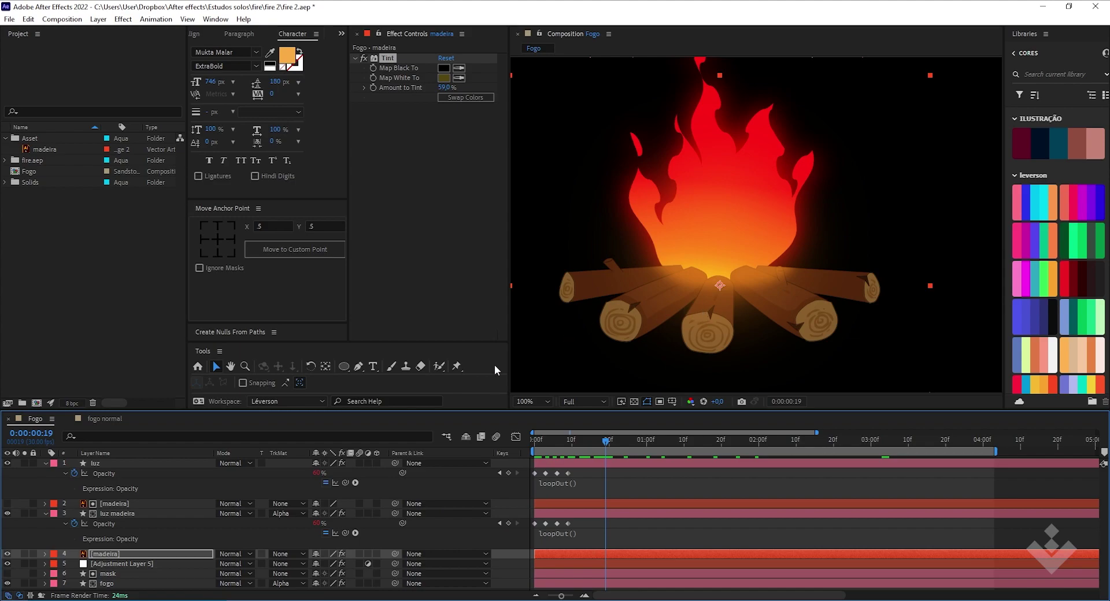
Collapse the luz madeira layer's properties and duplicate the tinted madeira layer below it.
{"action": "left_click", "coordinate": [177, 536]}
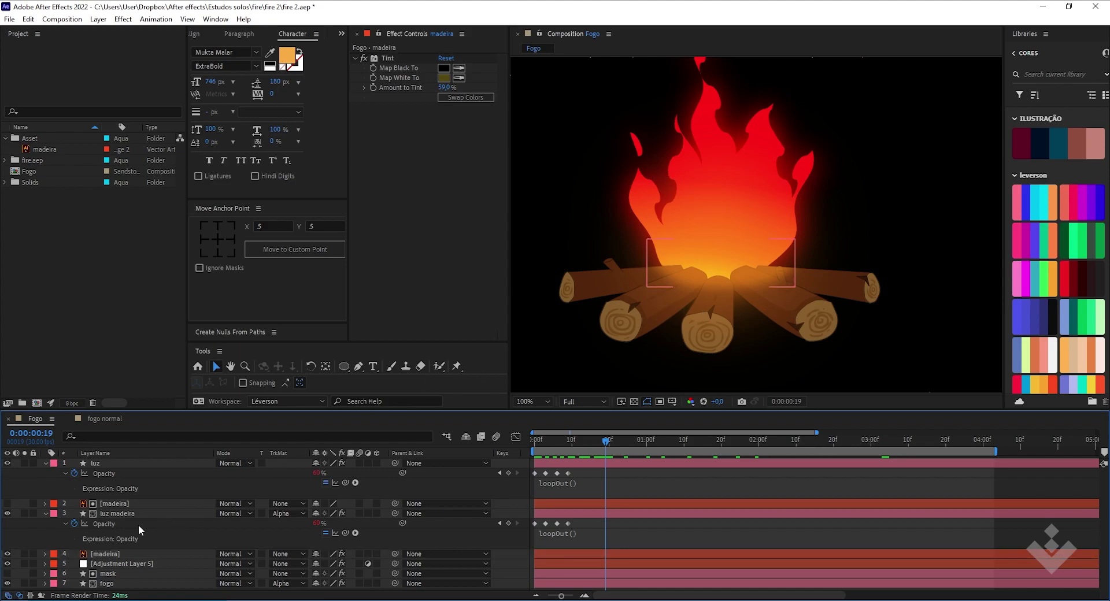
{"action": "left_click", "coordinate": [44, 513]}
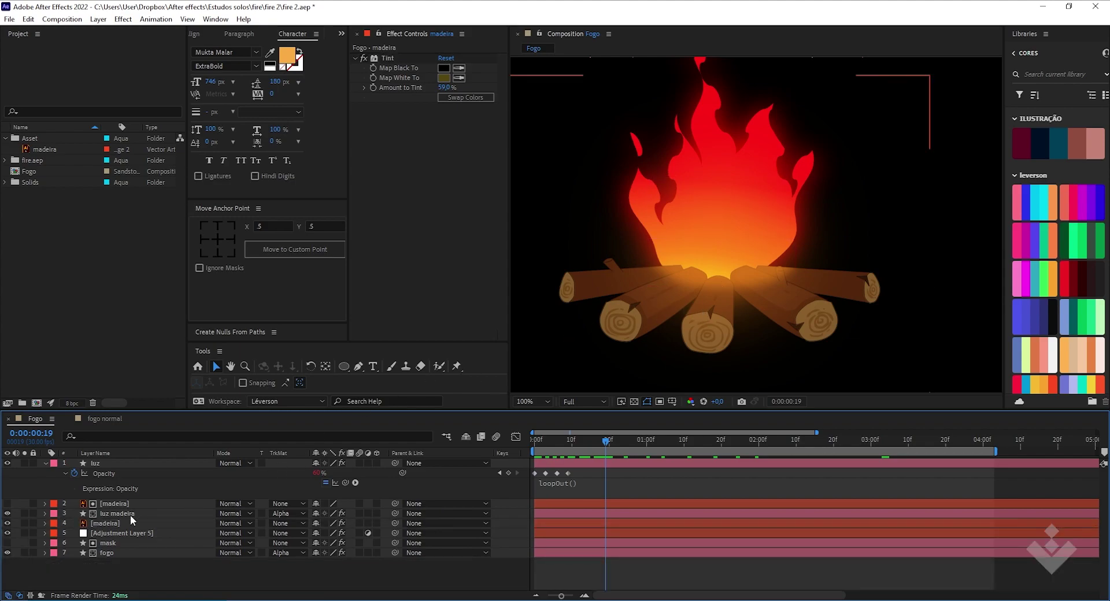
{"action": "left_click", "coordinate": [126, 524]}
{"action": "key", "text": "ctrl+d"}
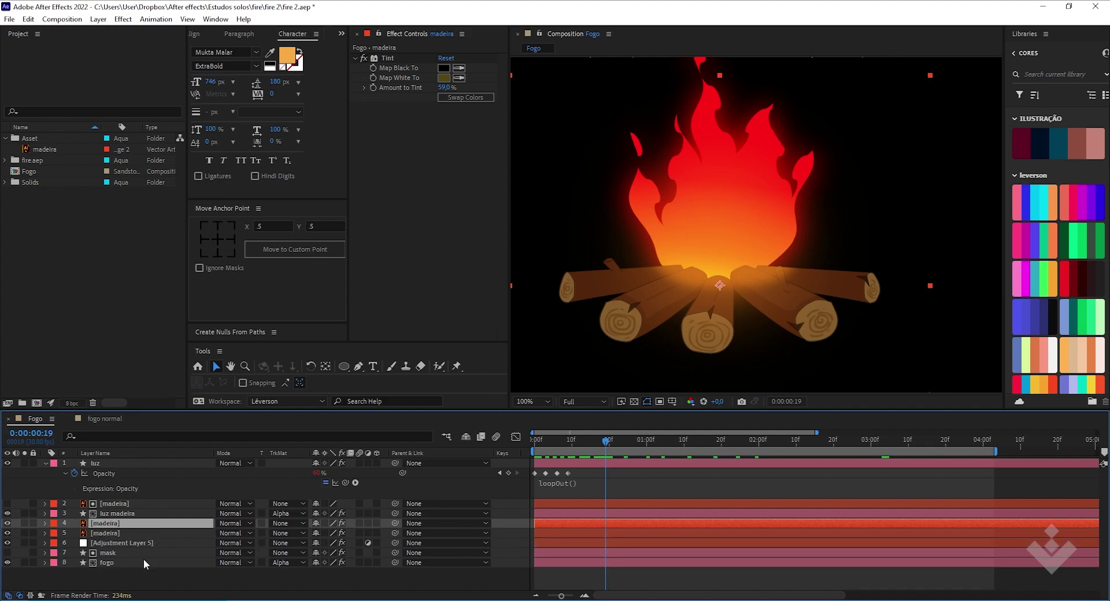
Draw a closed orange-filled shape with the Pen tool on a new layer, covering all the logs.
{"action": "left_click", "coordinate": [358, 365]}
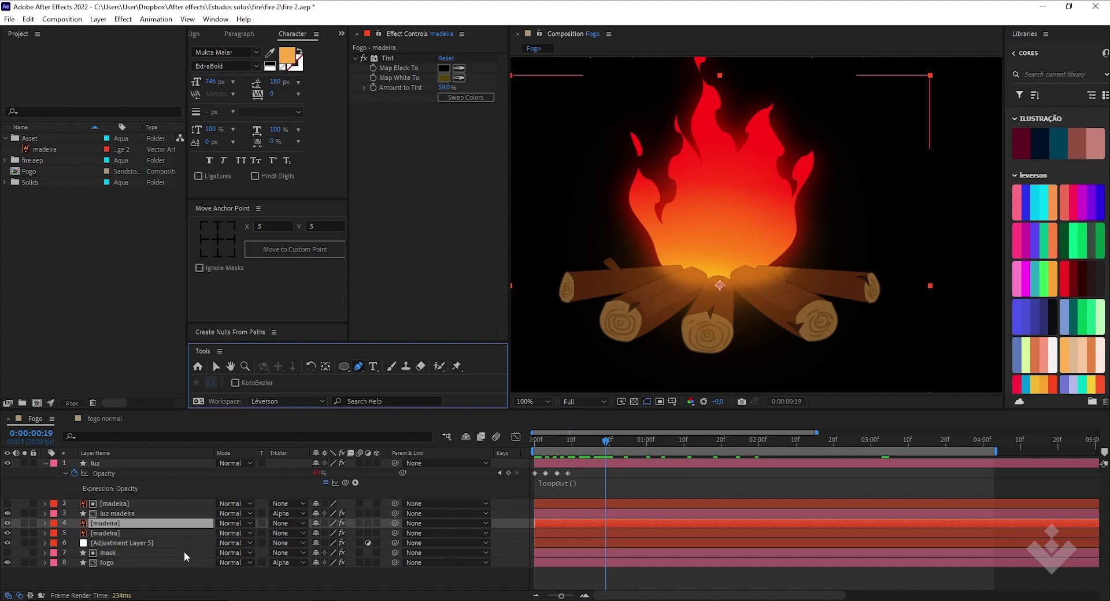
{"action": "left_click", "coordinate": [177, 574]}
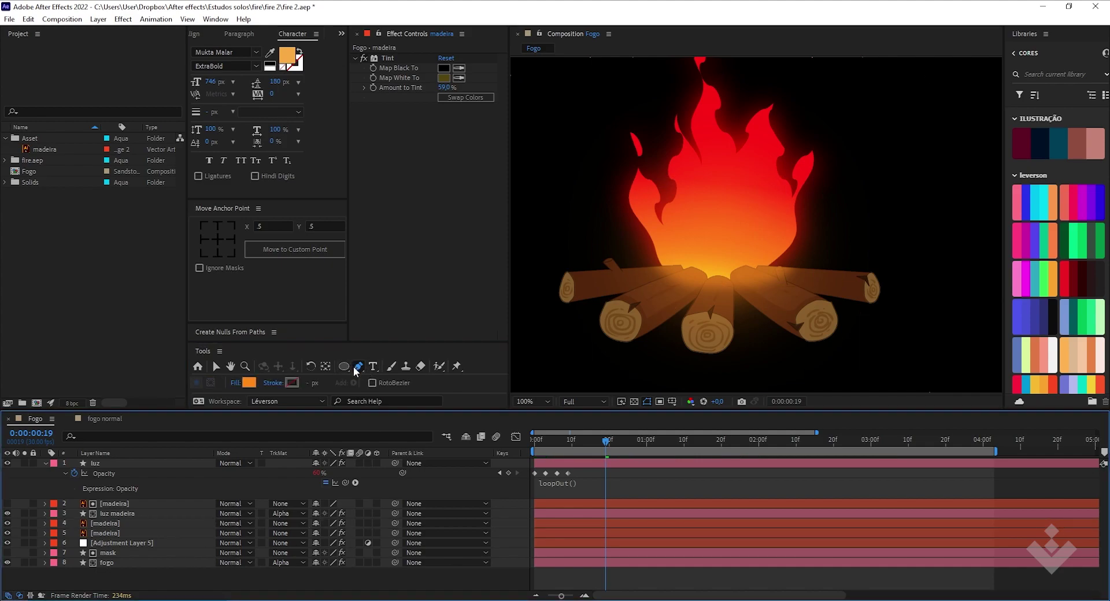
{"action": "left_click", "coordinate": [543, 289]}
{"action": "left_click_drag", "start_coordinate": [712, 372], "coordinate": [823, 360]}
{"action": "left_click", "coordinate": [905, 330]}
{"action": "left_click", "coordinate": [904, 263]}
{"action": "left_click", "coordinate": [811, 231]}
{"action": "left_click", "coordinate": [647, 255]}
{"action": "left_click", "coordinate": [555, 270]}
{"action": "left_click", "coordinate": [544, 289]}
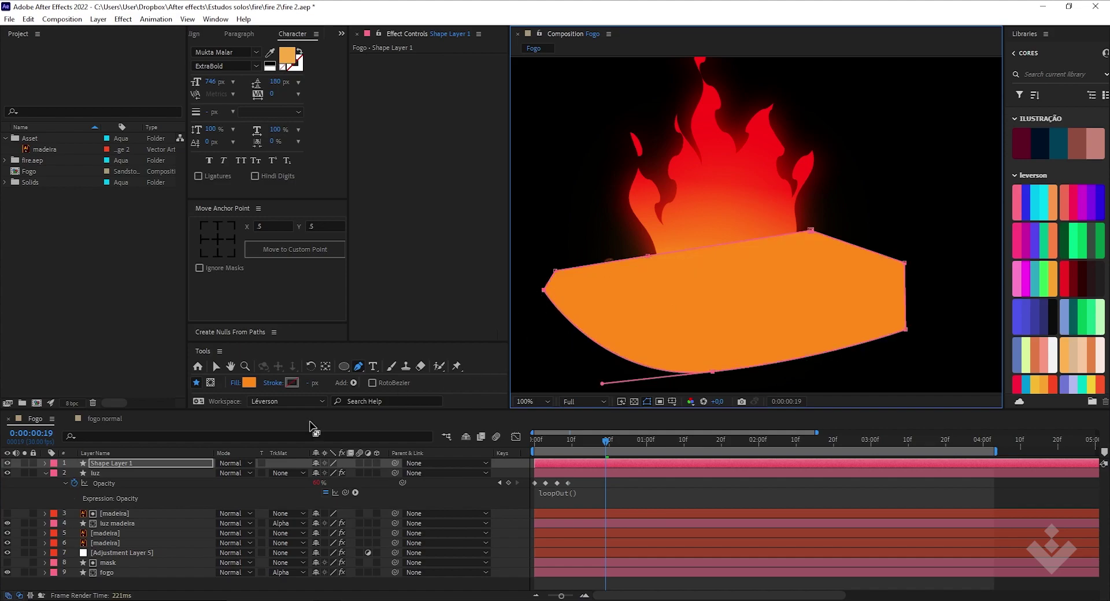
Rename the new shape layer as noise and place it between the two tinted madeira layers.
{"action": "left_click", "coordinate": [127, 463]}
{"action": "key", "text": "Return"}
{"action": "type", "text": "mas"}
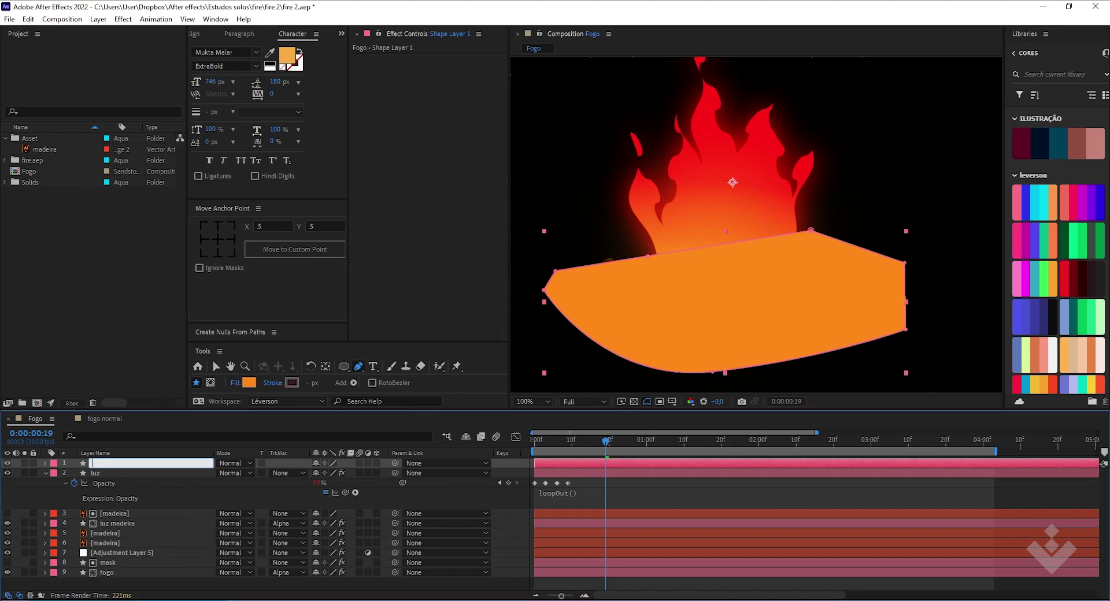
{"action": "type", "text": "oise"}
{"action": "key", "text": "Return"}
{"action": "left_click_drag", "start_coordinate": [127, 464], "coordinate": [124, 538]}
Matte the noise layer with the alpha of the madeira copy above it and move the shape's upper-left vertex outward.
{"action": "left_click", "coordinate": [116, 524]}
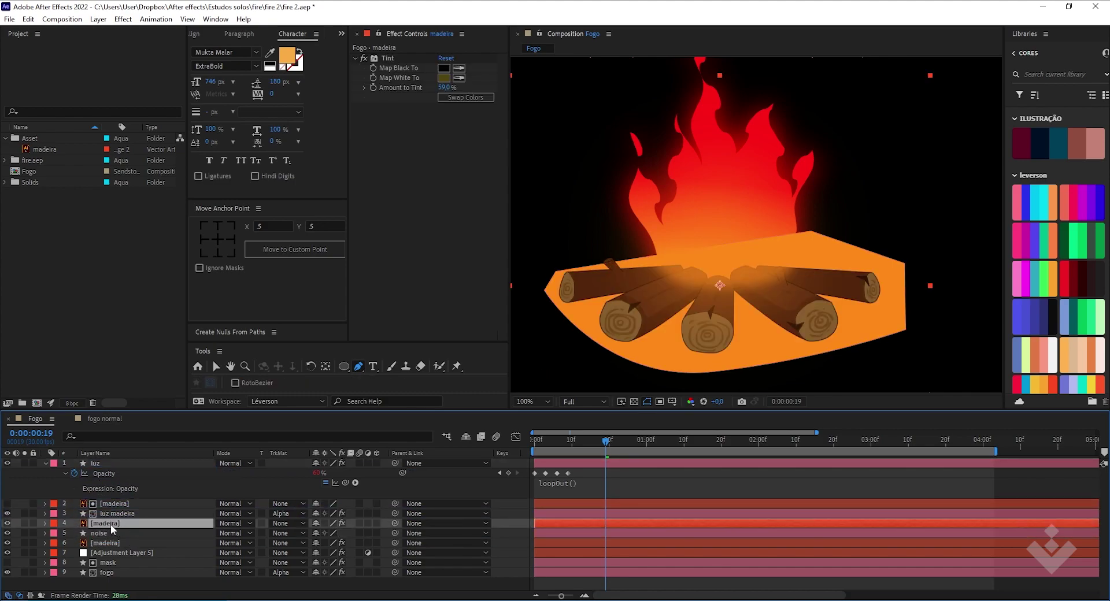
{"action": "left_click", "coordinate": [122, 533]}
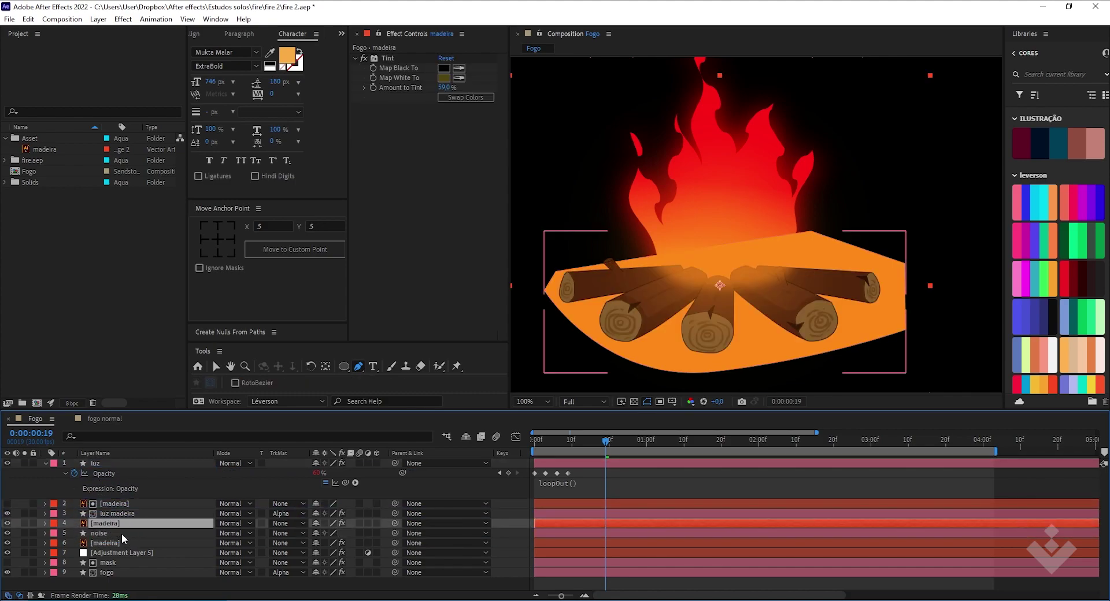
{"action": "left_click", "coordinate": [288, 534]}
{"action": "left_click", "coordinate": [312, 483]}
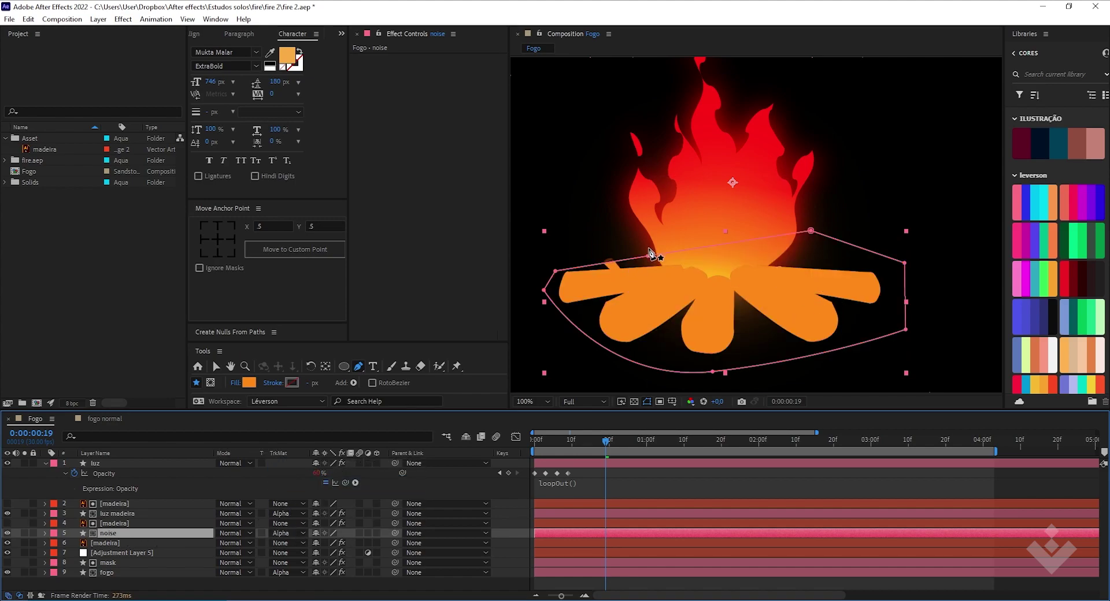
{"action": "left_click_drag", "start_coordinate": [648, 255], "coordinate": [635, 247]}
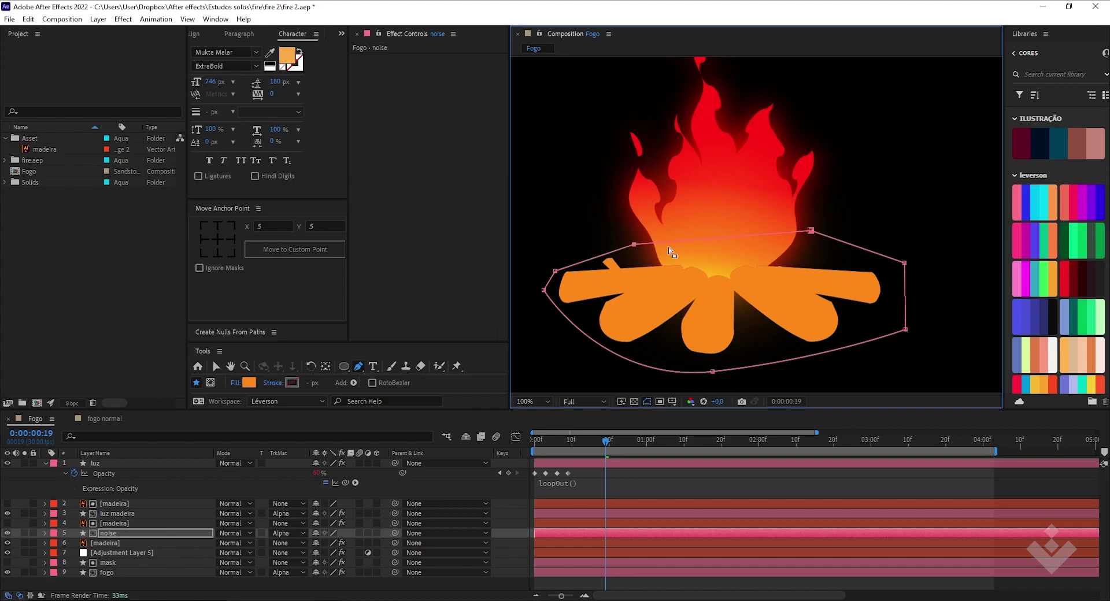
{"action": "key", "text": "v"}
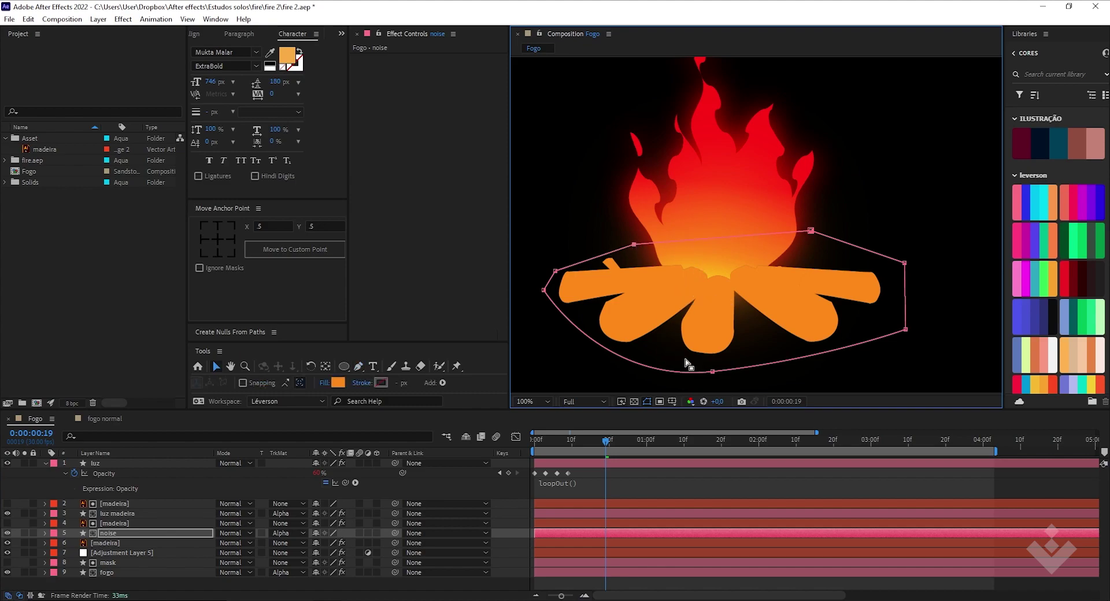
Apply the Noise effect to the noise layer and set Amount of Noise to 31%.
{"action": "left_click", "coordinate": [109, 533]}
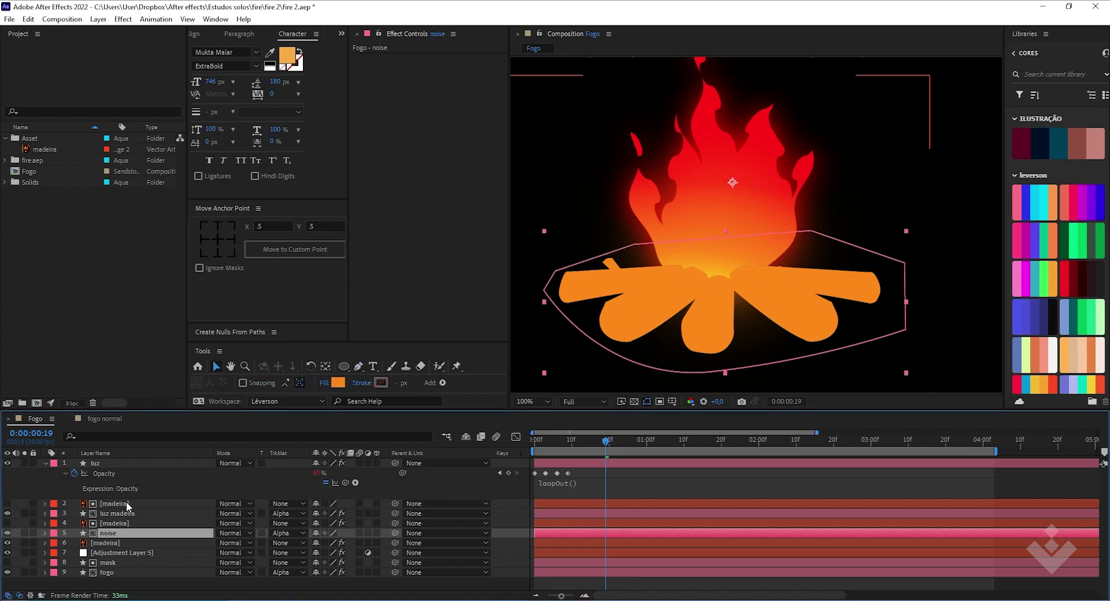
{"action": "left_click", "coordinate": [123, 19]}
{"action": "mouse_move", "coordinate": [174, 229]}
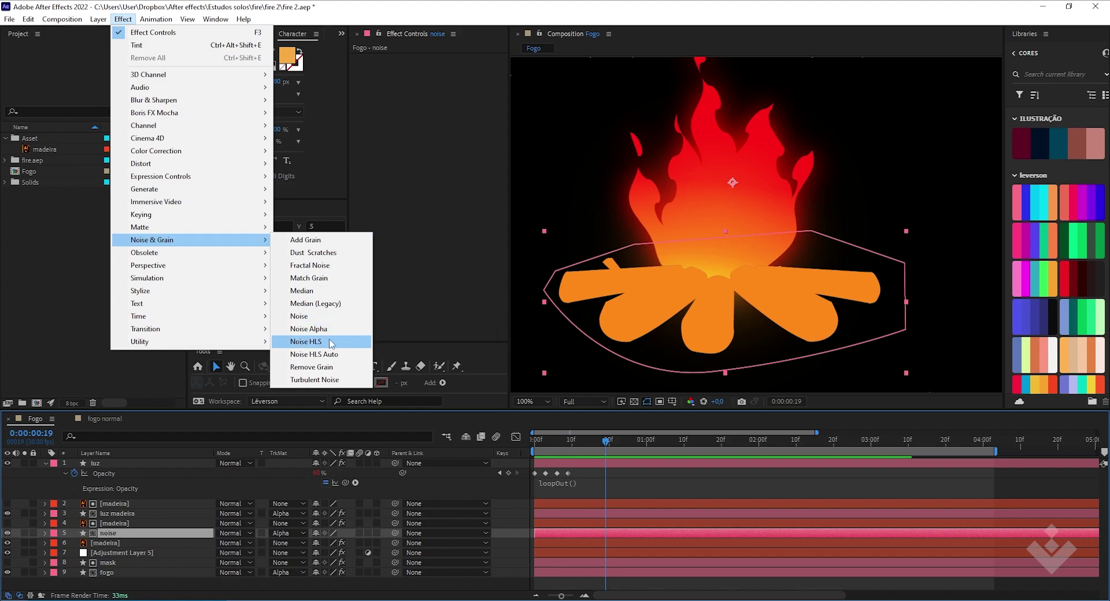
{"action": "left_click", "coordinate": [325, 316]}
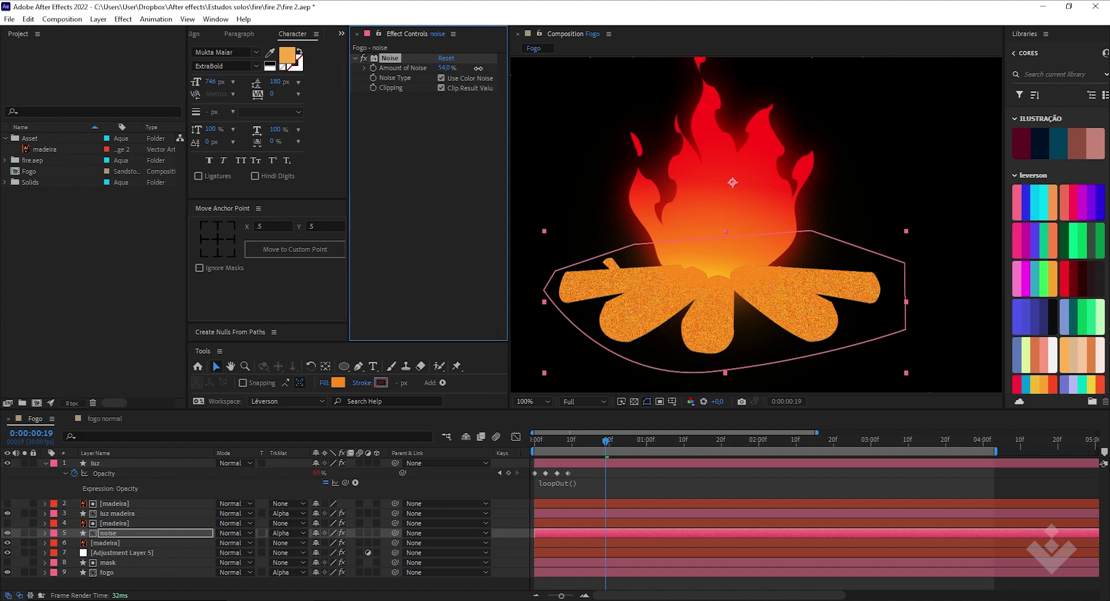
{"action": "left_click_drag", "start_coordinate": [473, 69], "coordinate": [456, 70]}
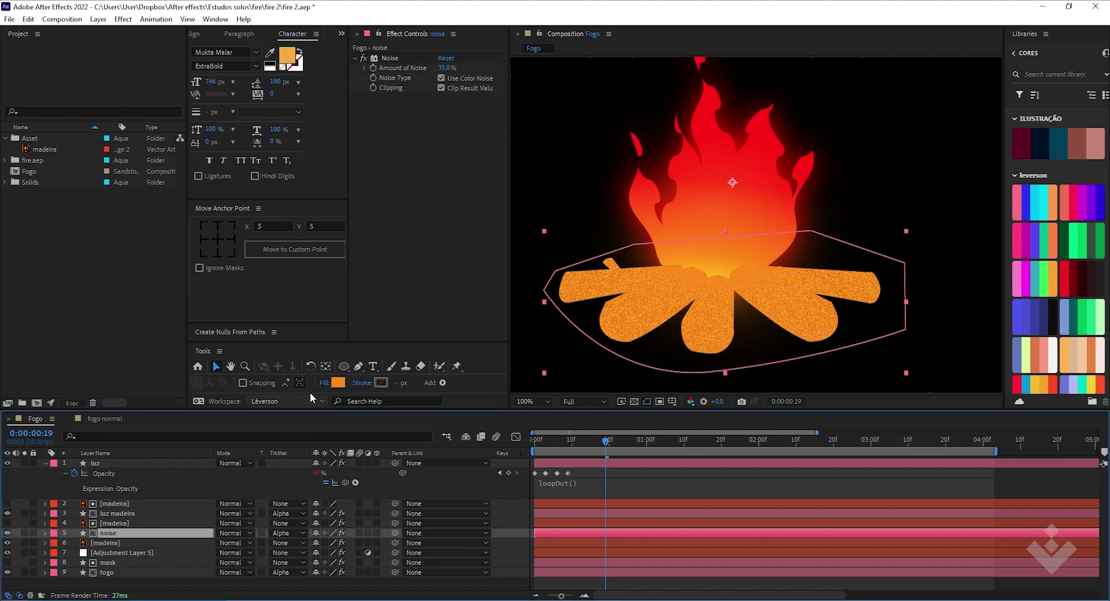
Change the noise shape's fill from orange to a light warm grey and set the layer's blending mode to Multiply.
{"action": "left_click", "coordinate": [338, 383]}
{"action": "left_click_drag", "start_coordinate": [363, 156], "coordinate": [319, 160]}
{"action": "left_click", "coordinate": [562, 137]}
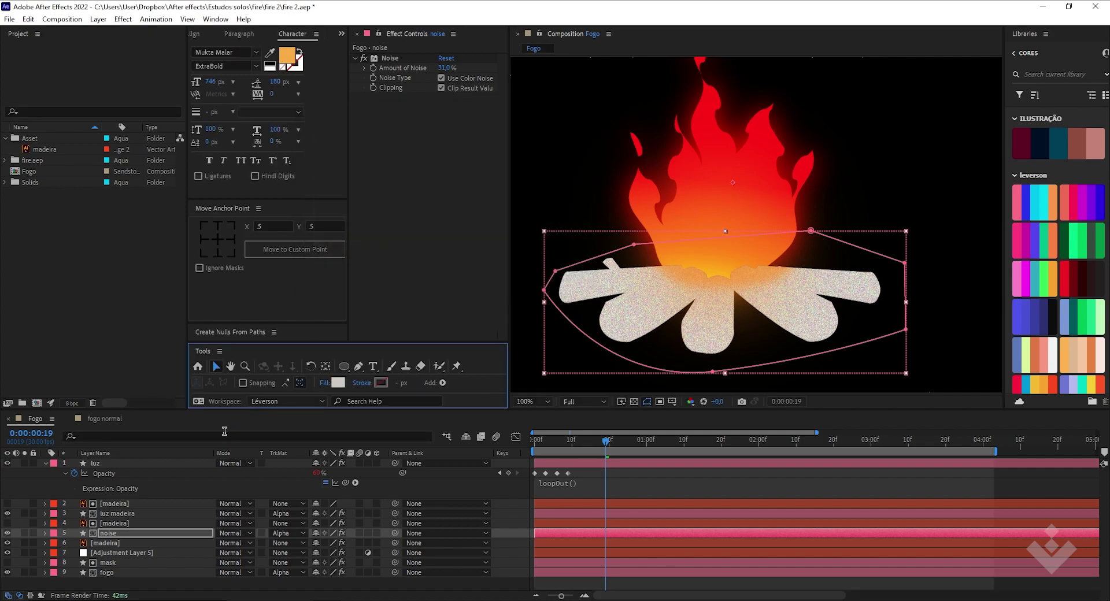
{"action": "left_click", "coordinate": [148, 533]}
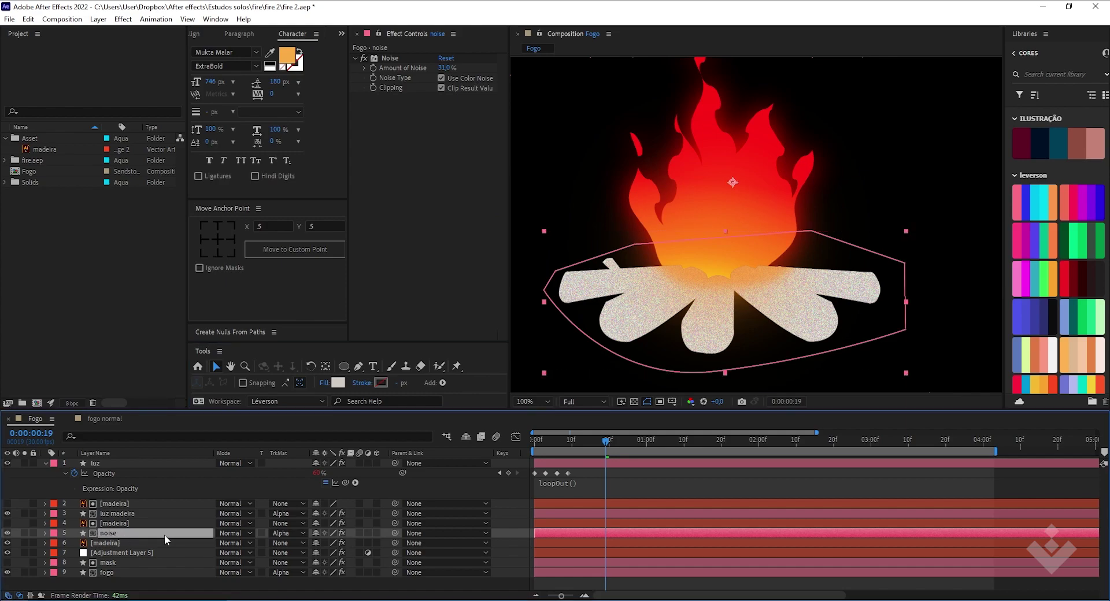
{"action": "left_click", "coordinate": [231, 533]}
{"action": "left_click", "coordinate": [247, 76]}
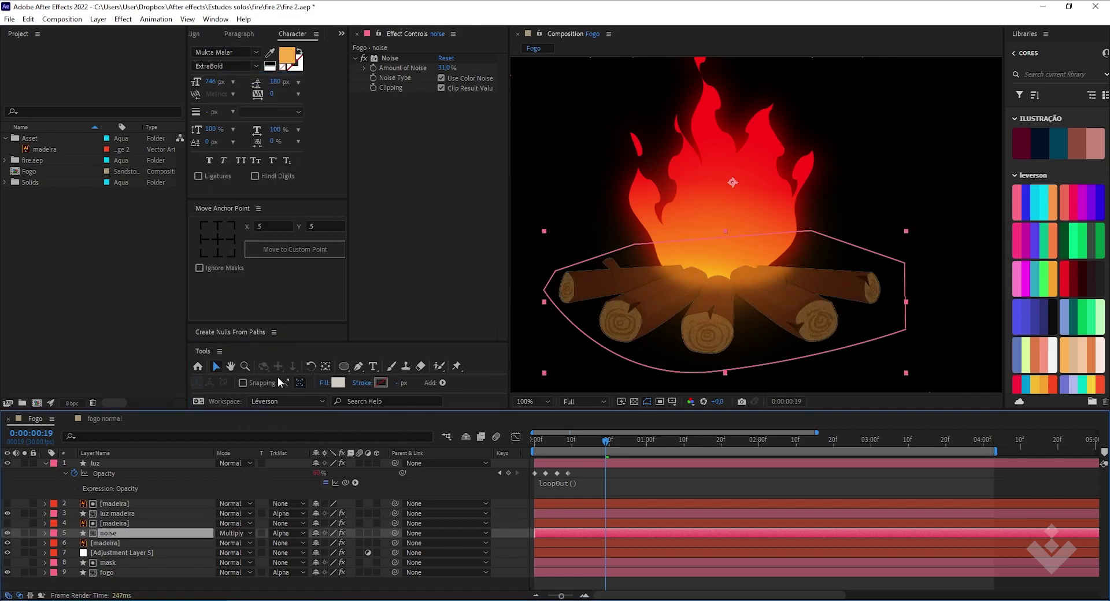
Set the noise shape's fill to neutral light grey CFCFCE and inspect the grain on the logs up close.
{"action": "left_click", "coordinate": [338, 382]}
{"action": "mouse_move", "coordinate": [342, 156]}
{"action": "left_mouse_down"}
{"action": "mouse_move", "coordinate": [309, 134]}
{"action": "mouse_move", "coordinate": [307, 204]}
{"action": "mouse_move", "coordinate": [309, 162]}
{"action": "left_mouse_up"}
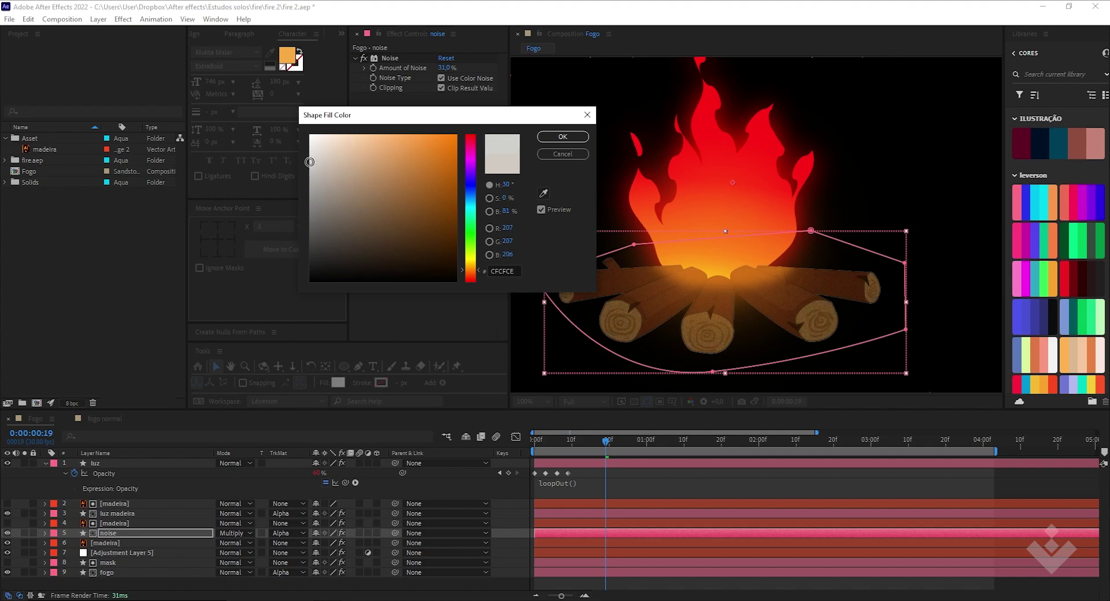
{"action": "left_click", "coordinate": [562, 136]}
{"action": "scroll", "coordinate": [646, 289], "scroll_direction": "up", "scroll_amount": 2}
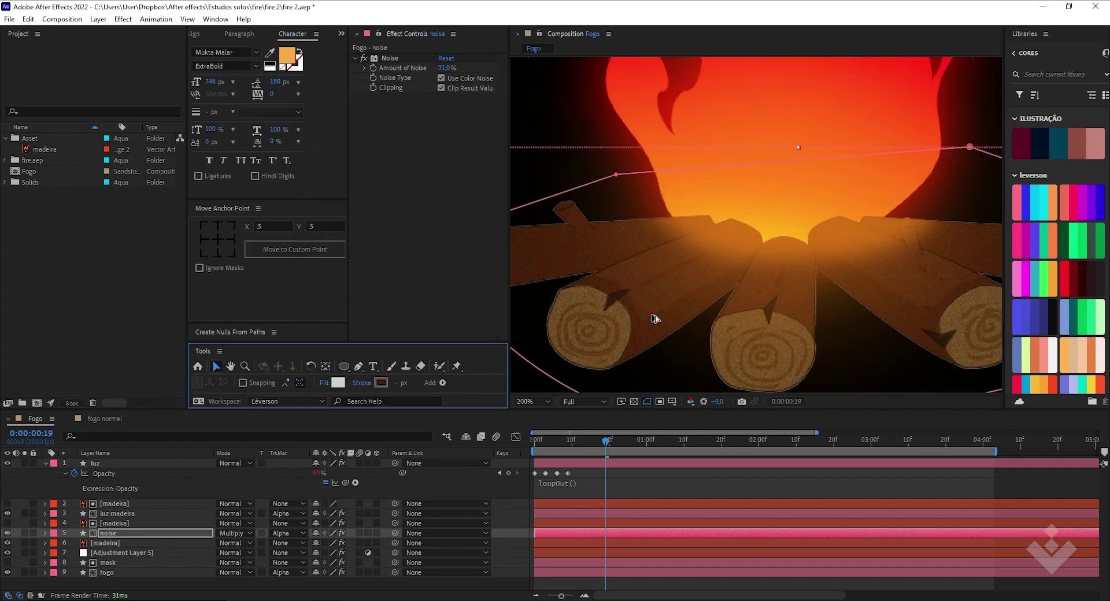
{"action": "scroll", "coordinate": [633, 321], "scroll_direction": "down", "scroll_amount": 2}
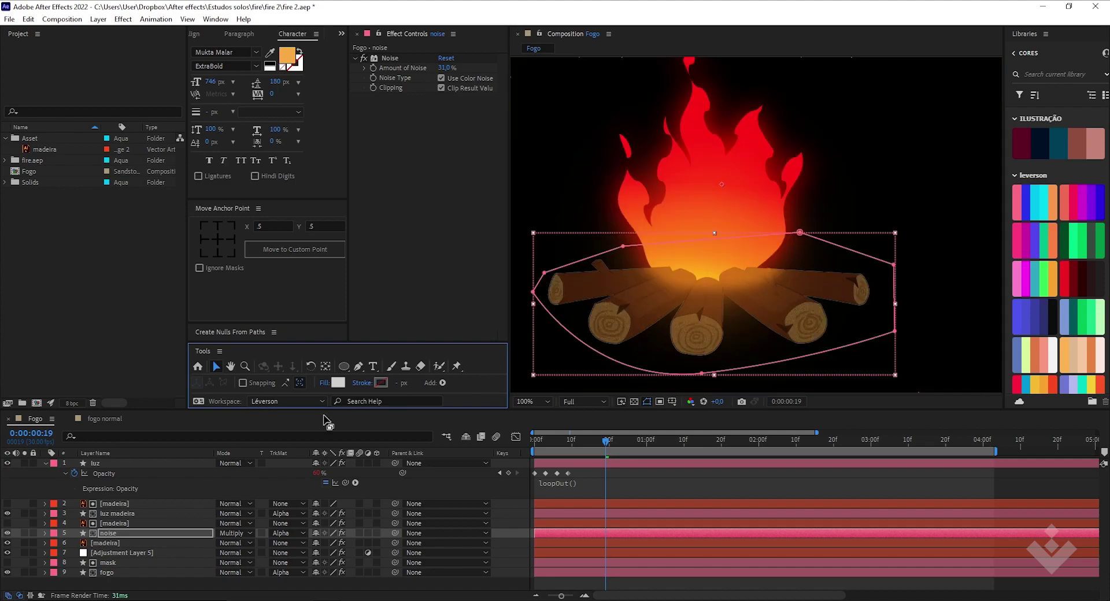
Replace the Noise effect on the noise layer with Noise HLS and set its Lightness to 41%.
{"action": "left_click", "coordinate": [397, 58]}
{"action": "key", "text": "Delete"}
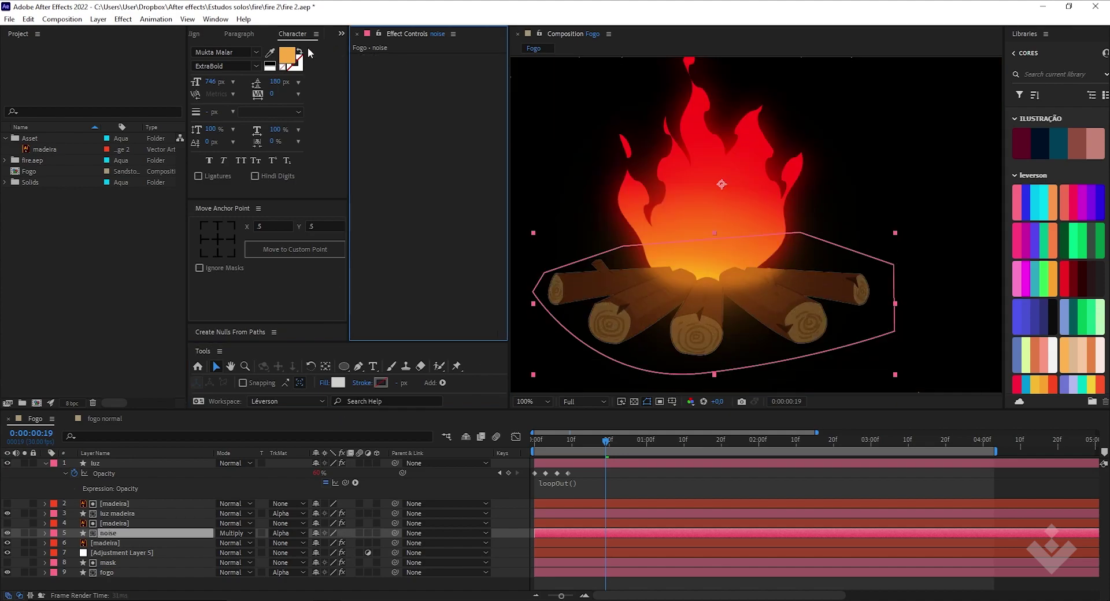
{"action": "left_click", "coordinate": [122, 19]}
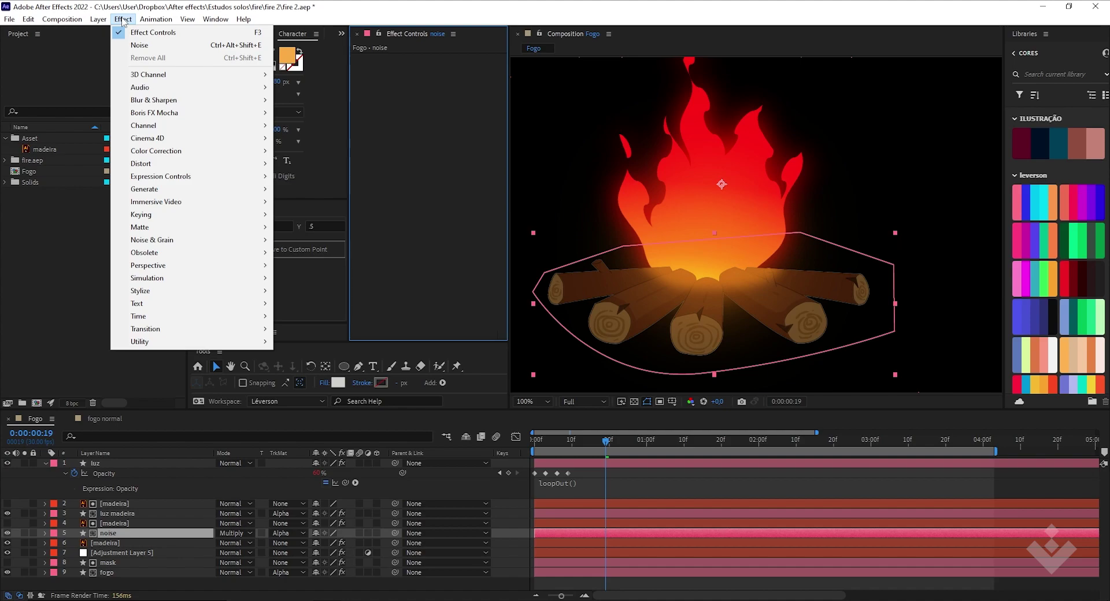
{"action": "mouse_move", "coordinate": [214, 245]}
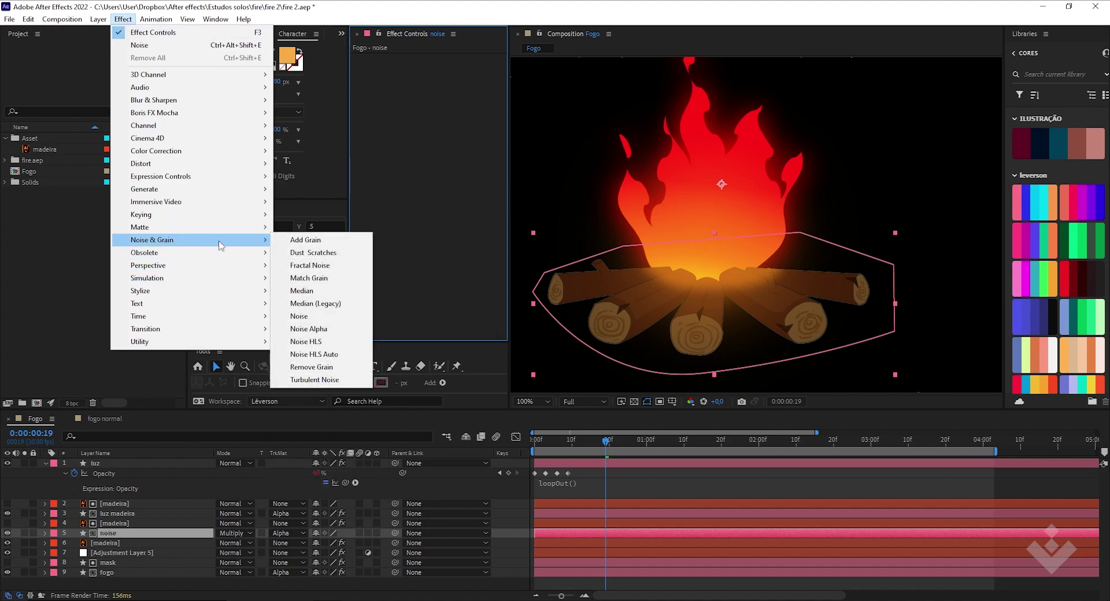
{"action": "left_click", "coordinate": [312, 345]}
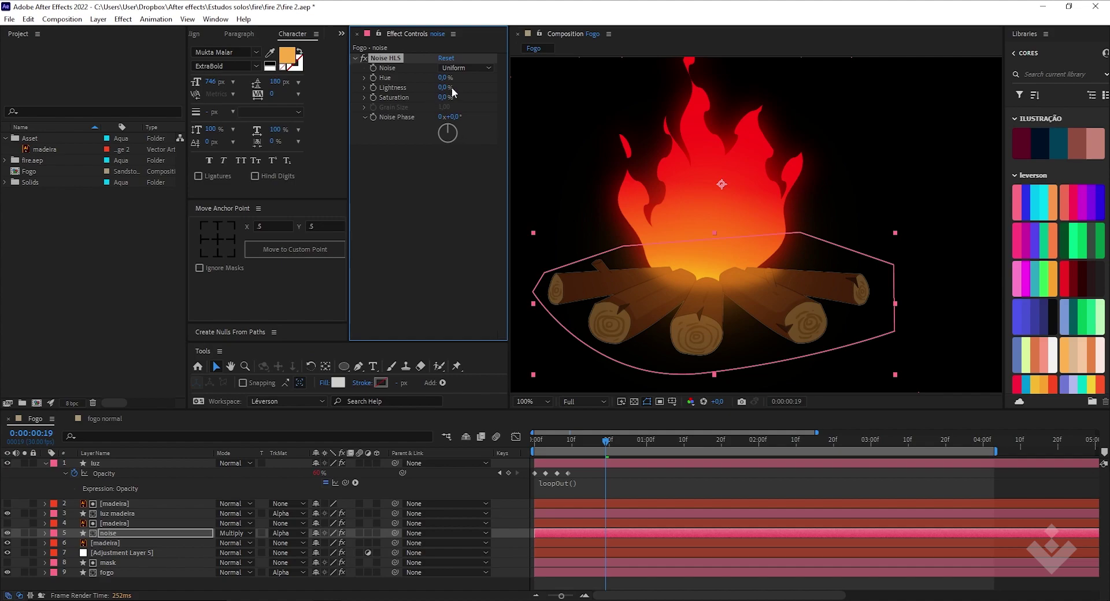
{"action": "left_click_drag", "start_coordinate": [444, 88], "coordinate": [472, 92]}
{"action": "left_click", "coordinate": [234, 481]}
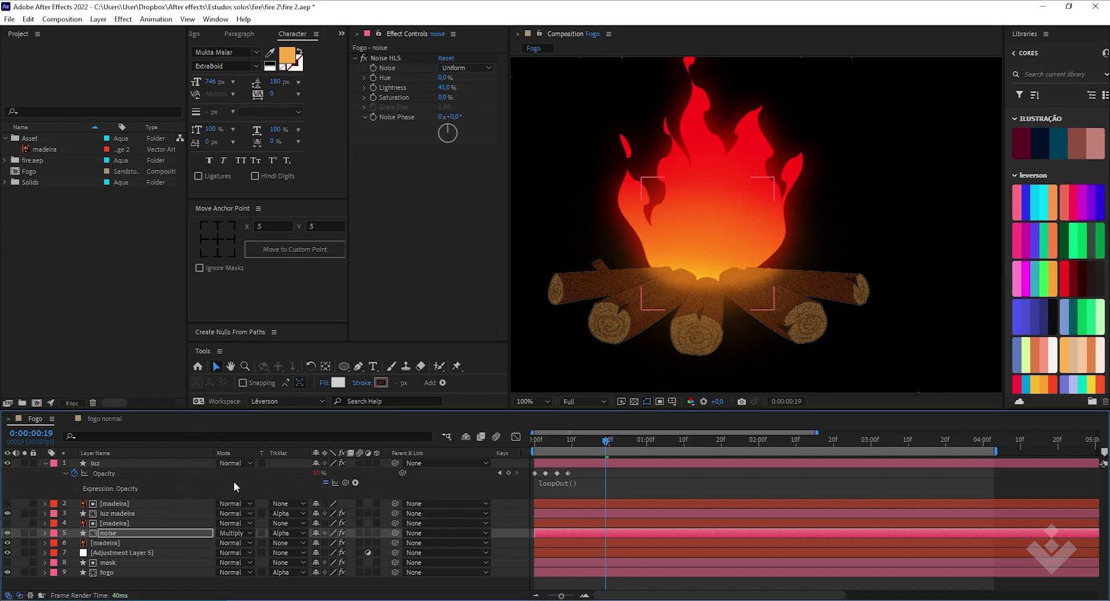
{"action": "left_click", "coordinate": [233, 481]}
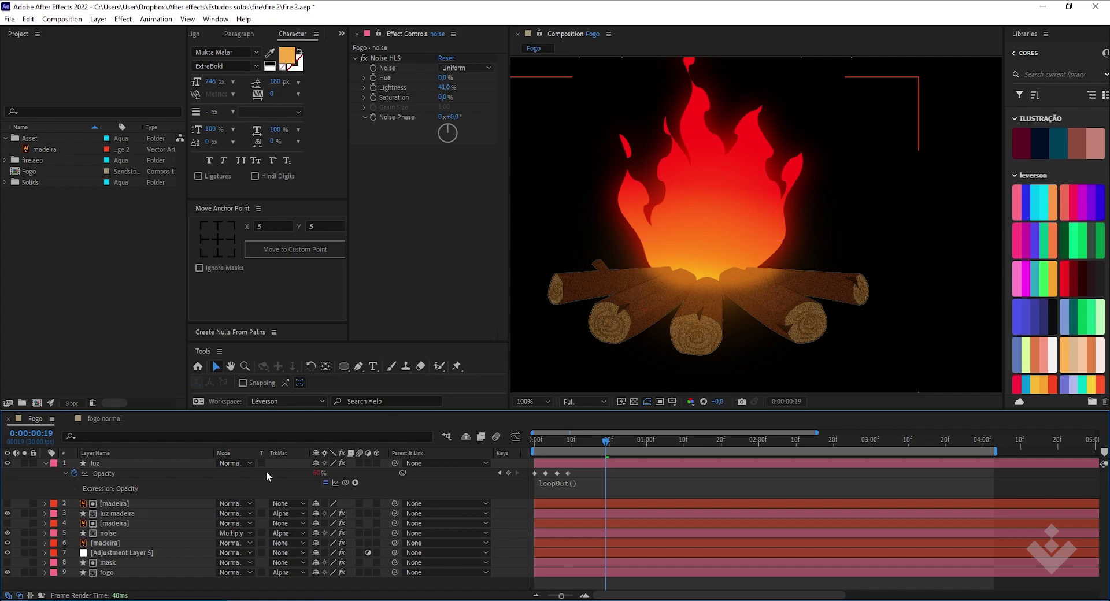
Draw a closed Pen tool mask around all the logs on the noise layer, just inside the shape's outline.
{"action": "left_click", "coordinate": [112, 534]}
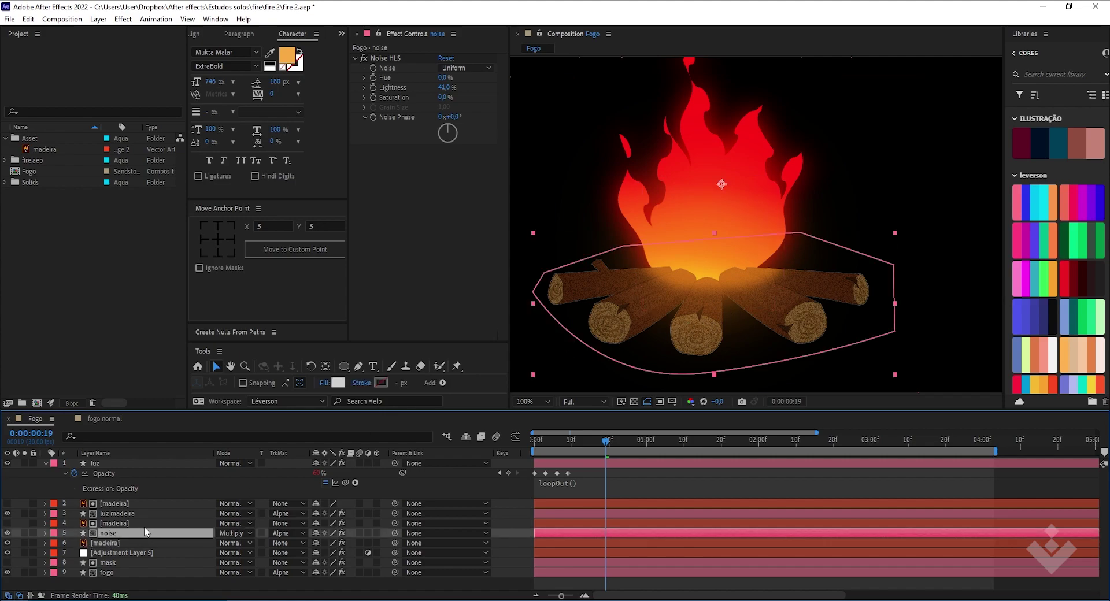
{"action": "left_click", "coordinate": [359, 367]}
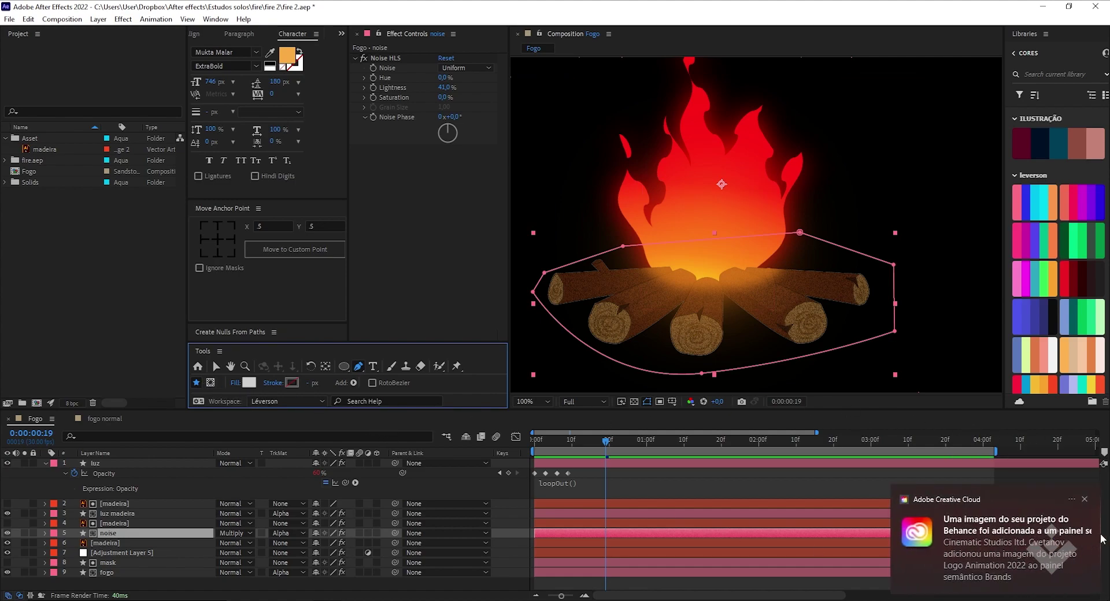
{"action": "left_click", "coordinate": [1084, 499]}
{"action": "left_click", "coordinate": [210, 382]}
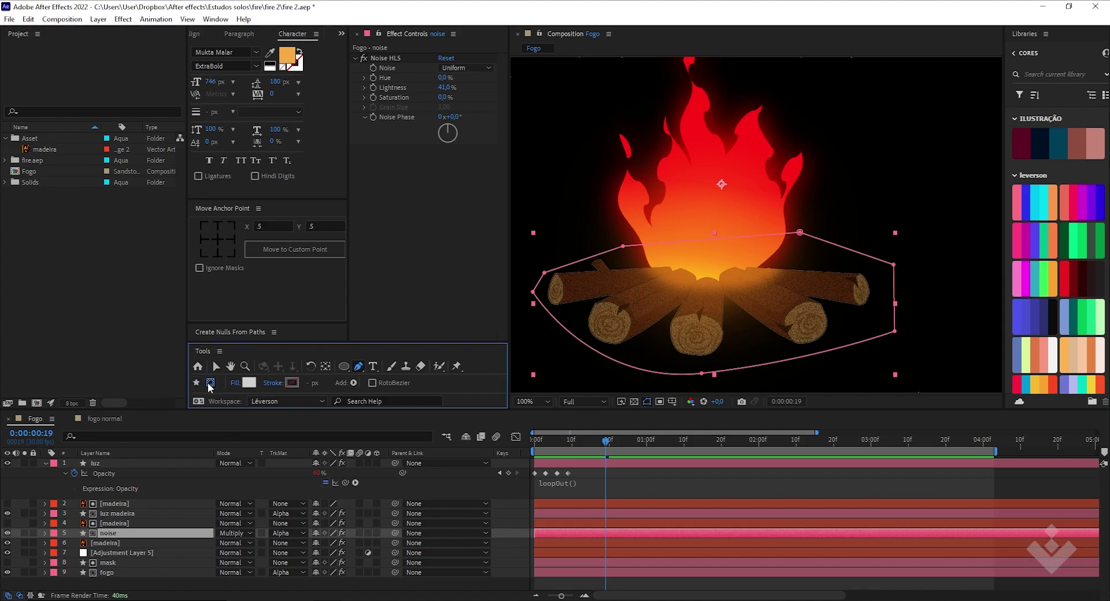
{"action": "left_click", "coordinate": [539, 295]}
{"action": "left_click_drag", "start_coordinate": [647, 361], "coordinate": [714, 373]}
{"action": "left_click_drag", "start_coordinate": [842, 342], "coordinate": [861, 331]}
{"action": "left_click_drag", "start_coordinate": [885, 275], "coordinate": [876, 266]}
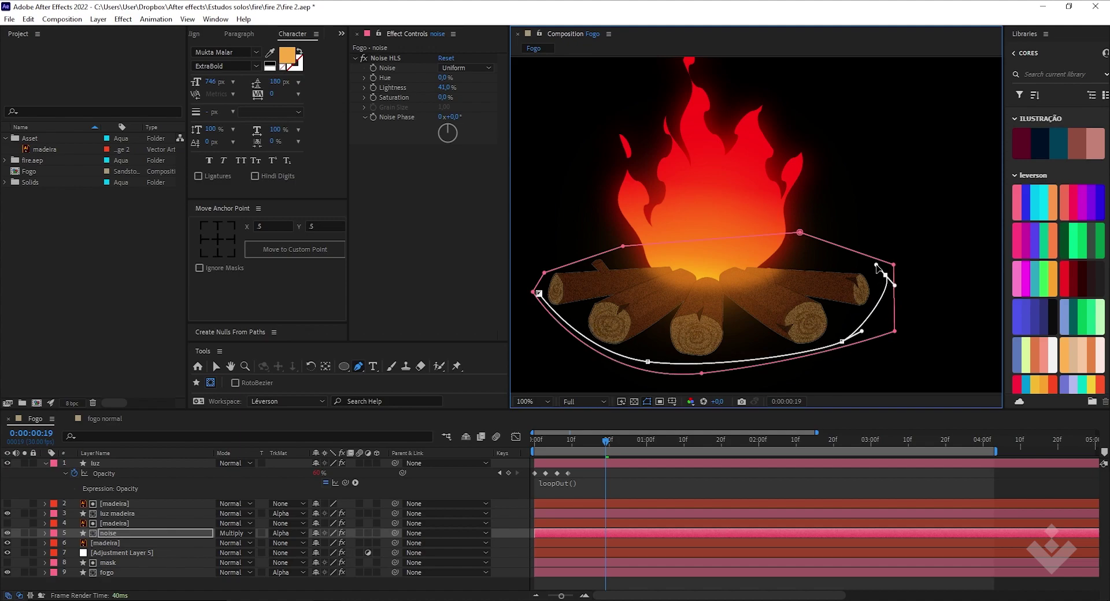
{"action": "left_click", "coordinate": [780, 244]}
{"action": "left_click", "coordinate": [614, 255]}
{"action": "left_click_drag", "start_coordinate": [539, 293], "coordinate": [562, 284]}
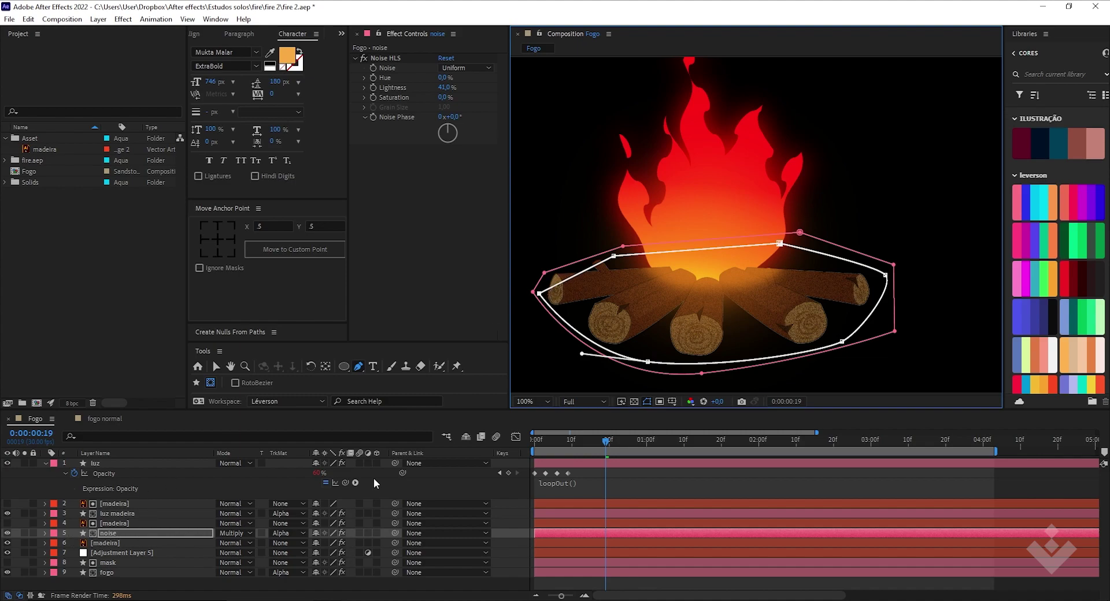
Reveal the noise layer's Mask Feather property and set it to 280 pixels.
{"action": "left_click", "coordinate": [101, 532]}
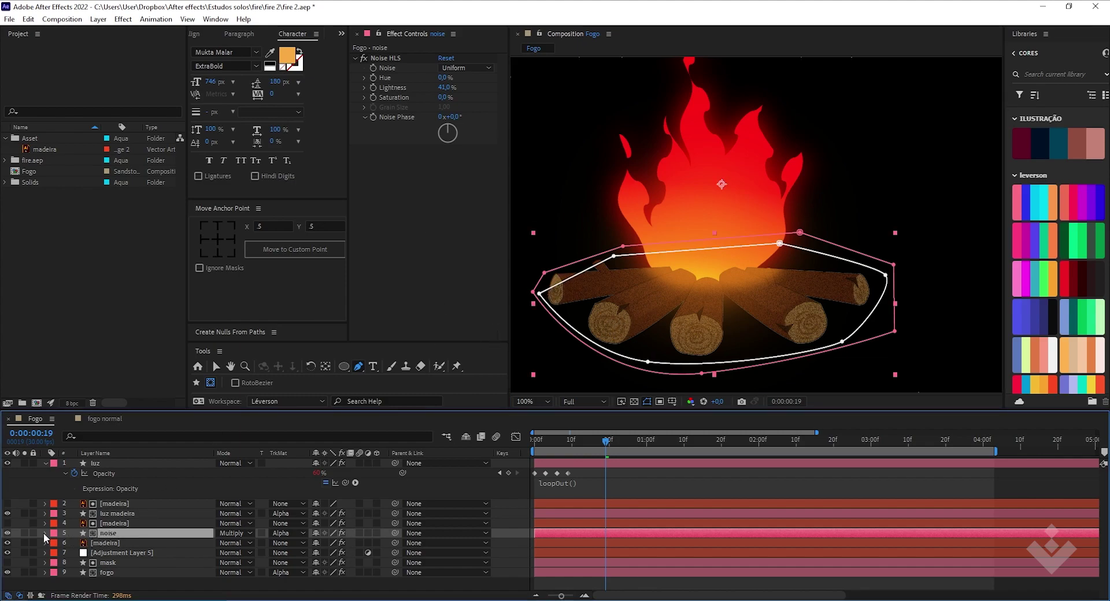
{"action": "left_click", "coordinate": [45, 533]}
{"action": "left_click", "coordinate": [74, 554]}
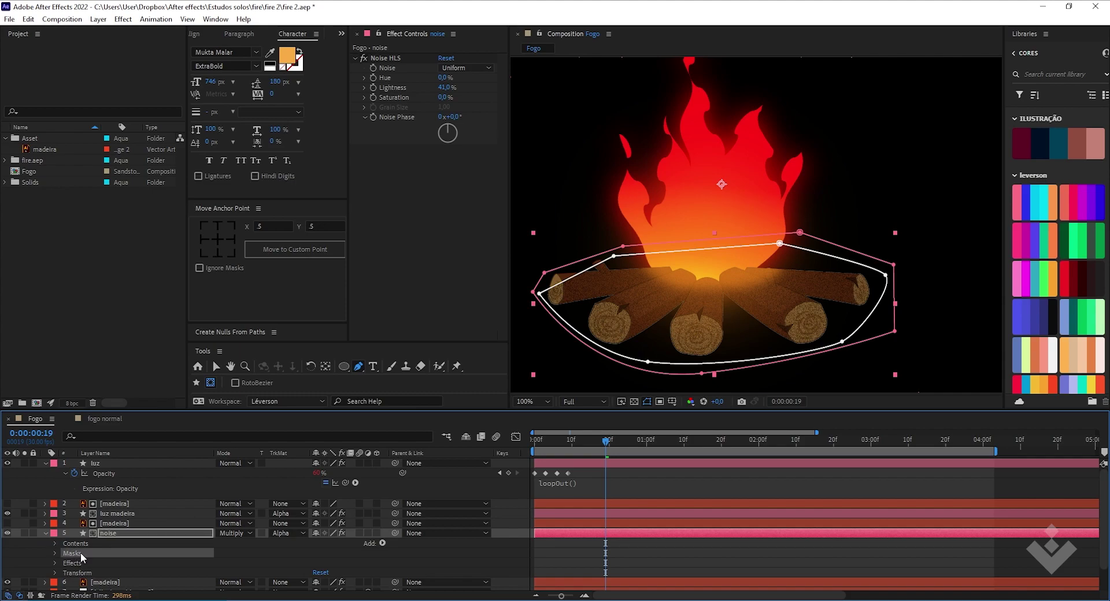
{"action": "key", "text": "f"}
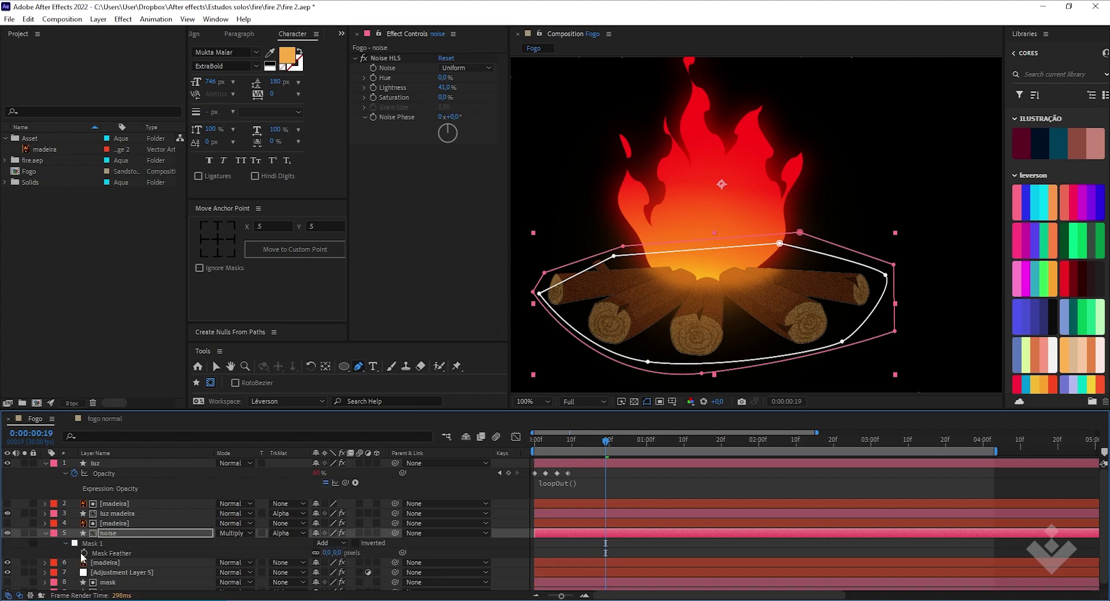
{"action": "left_click", "coordinate": [120, 553]}
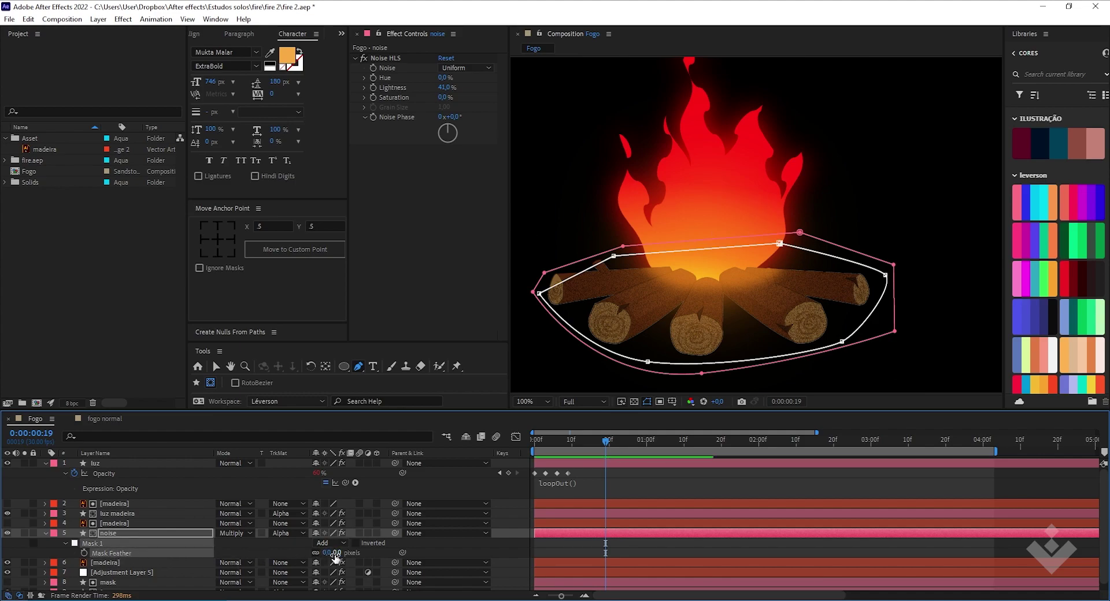
{"action": "left_click_drag", "start_coordinate": [326, 553], "coordinate": [477, 536]}
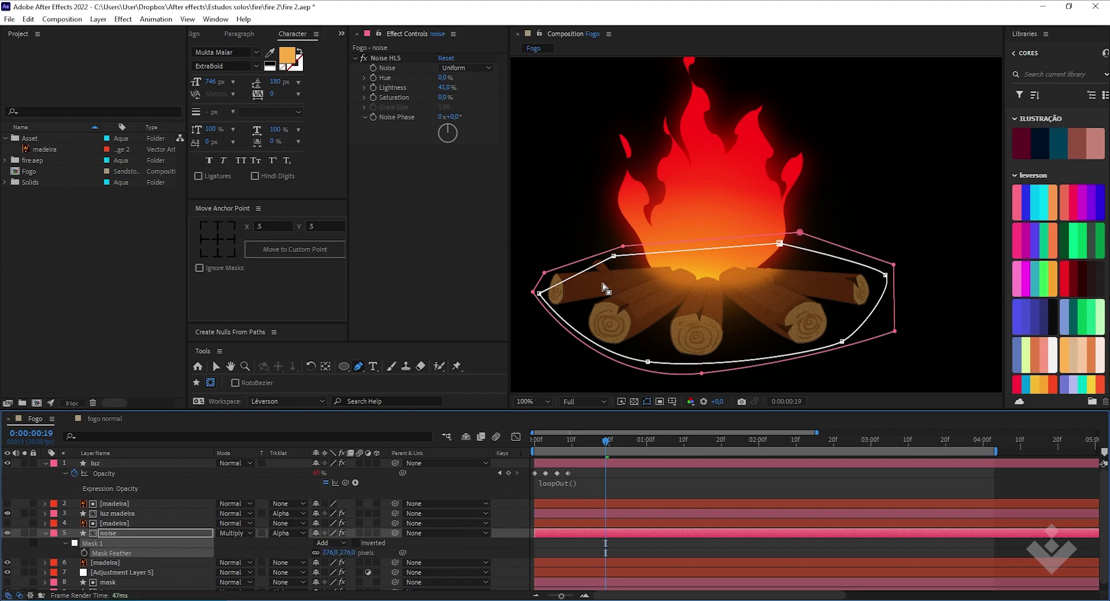
{"action": "scroll", "coordinate": [610, 284], "scroll_direction": "up", "scroll_amount": 2}
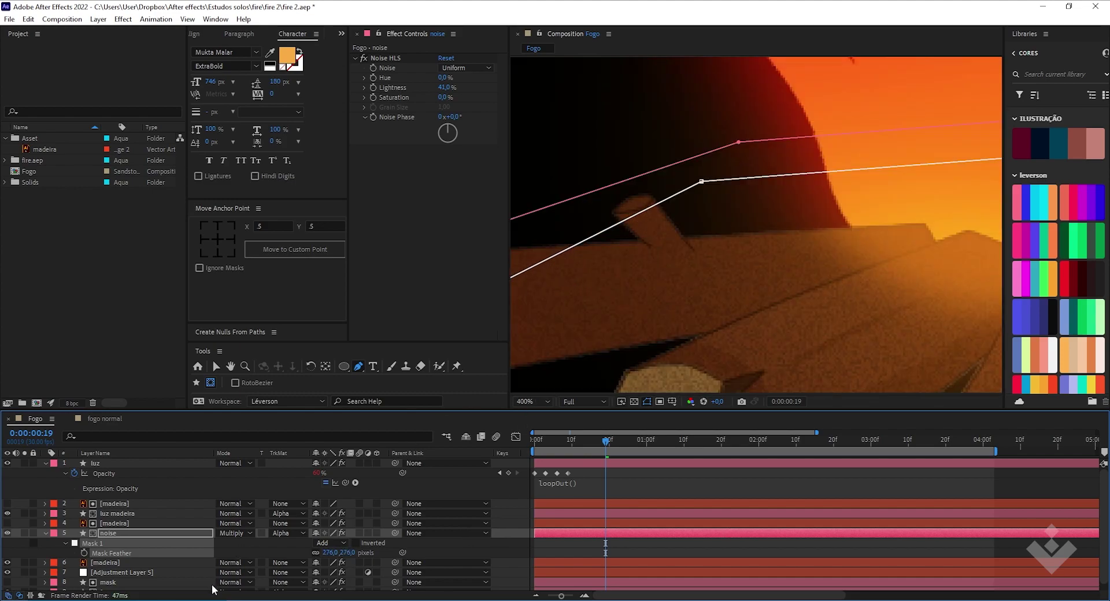
{"action": "left_click_drag", "start_coordinate": [322, 552], "coordinate": [336, 552]}
{"action": "left_click_drag", "start_coordinate": [424, 556], "coordinate": [760, 539]}
{"action": "key", "text": "ctrl+z"}
{"action": "scroll", "coordinate": [641, 258], "scroll_direction": "down", "scroll_amount": 2}
{"action": "left_click_drag", "start_coordinate": [335, 552], "coordinate": [338, 552]}
Pull the mask's left-end and upper-left vertices inward over the front-left log and lower its upper-right vertex to the log tops.
{"action": "left_click", "coordinate": [676, 224]}
{"action": "left_click_drag", "start_coordinate": [676, 224], "coordinate": [708, 271]}
{"action": "left_click_drag", "start_coordinate": [525, 289], "coordinate": [639, 311]}
{"action": "left_click_drag", "start_coordinate": [706, 261], "coordinate": [726, 283]}
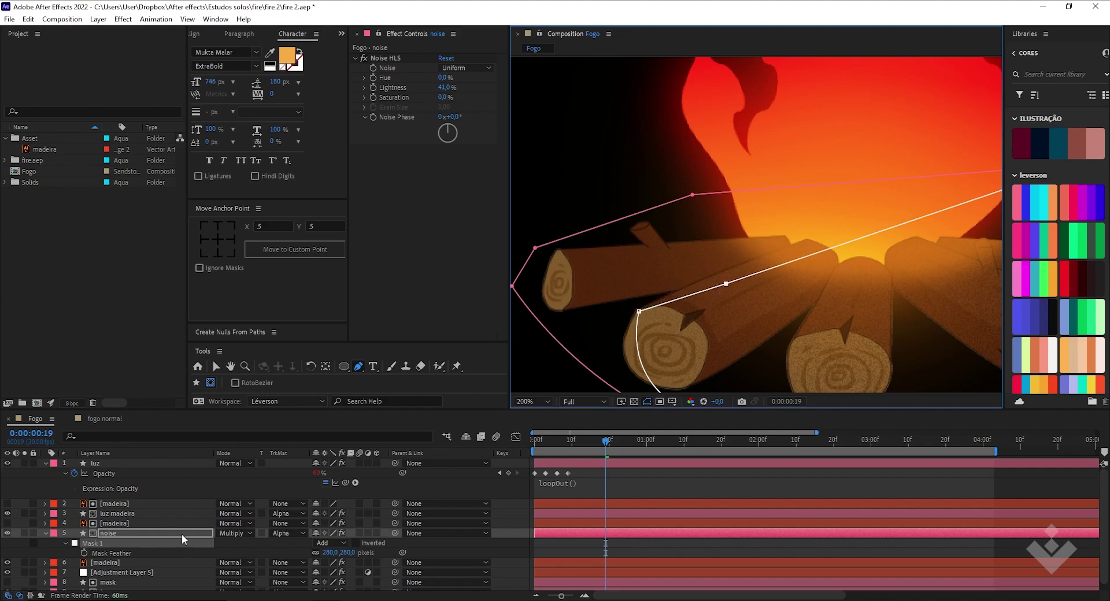
{"action": "scroll", "coordinate": [557, 319], "scroll_direction": "down", "scroll_amount": 2}
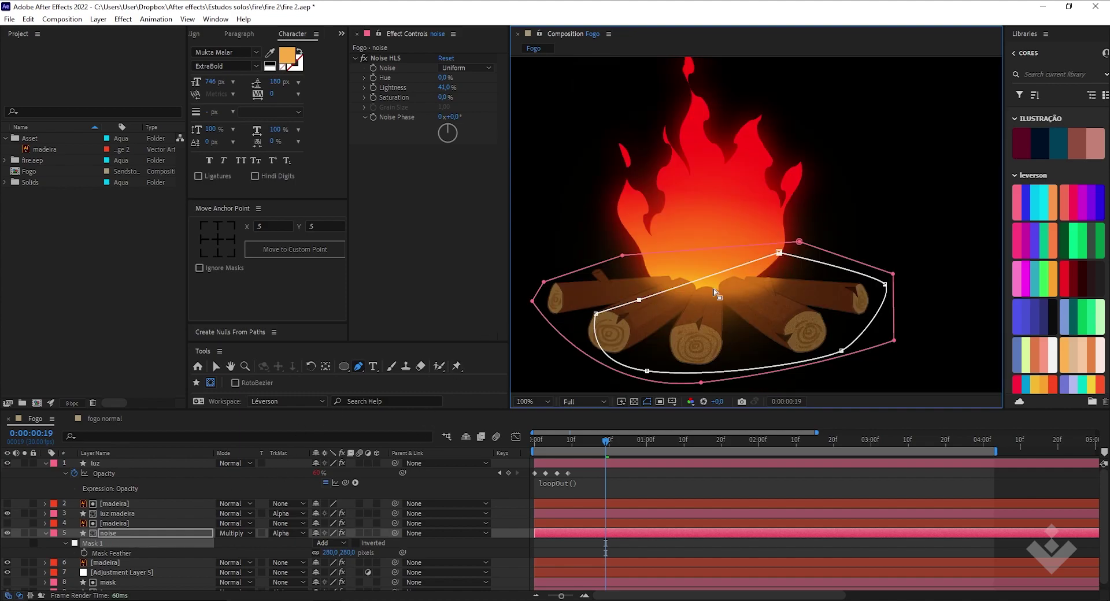
{"action": "left_click_drag", "start_coordinate": [780, 253], "coordinate": [788, 279]}
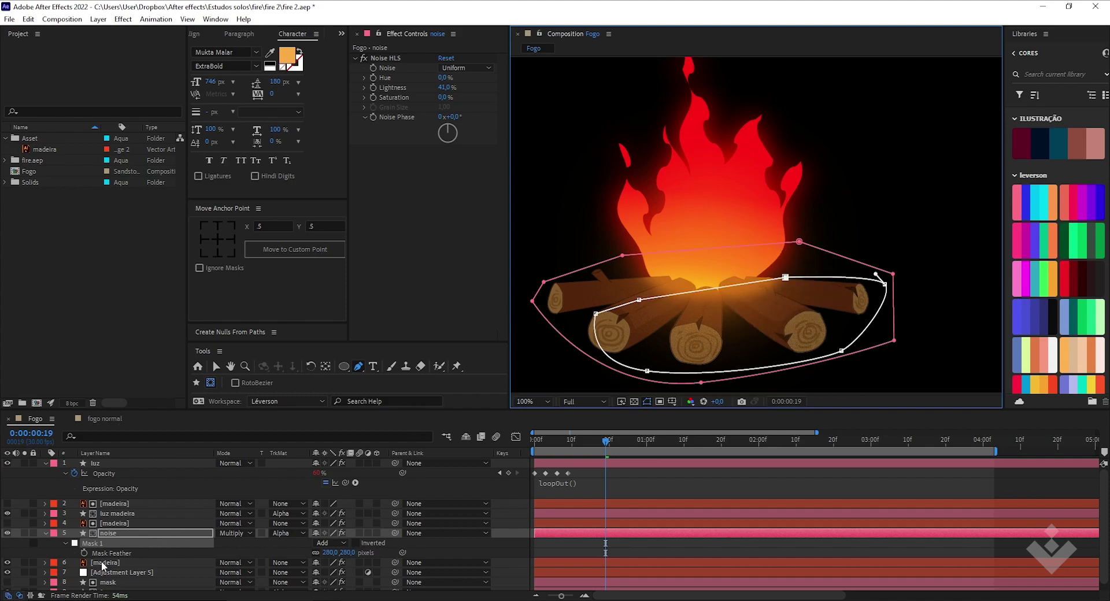
Inspect the grain on the logs and set the noise layer's Noise HLS Lightness to 285%.
{"action": "left_click", "coordinate": [127, 523]}
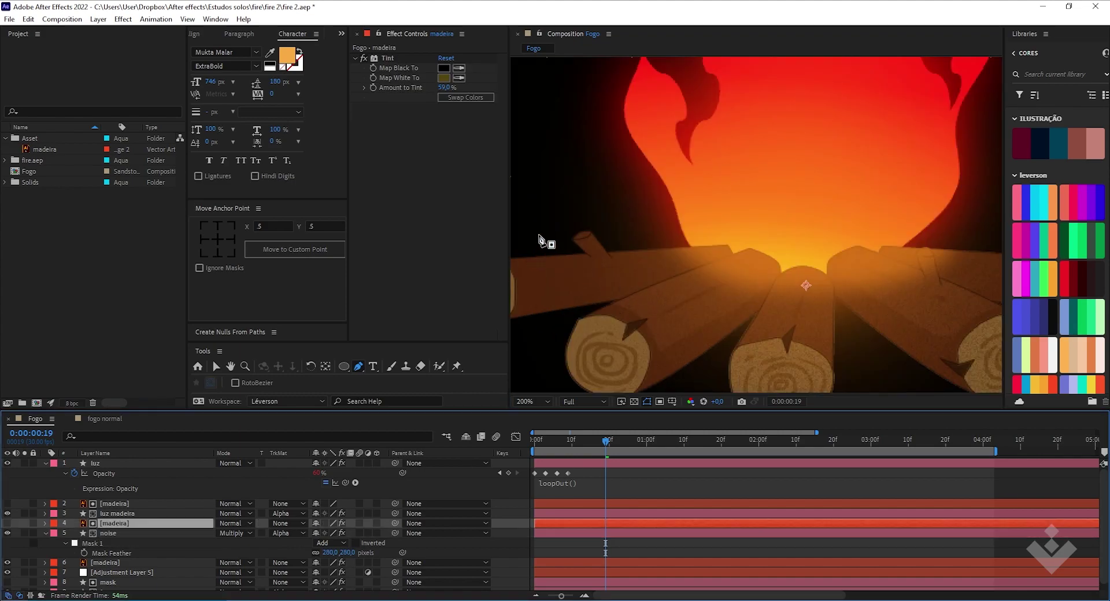
{"action": "scroll", "coordinate": [628, 233], "scroll_direction": "down", "scroll_amount": 1}
{"action": "scroll", "coordinate": [708, 248], "scroll_direction": "up", "scroll_amount": 1}
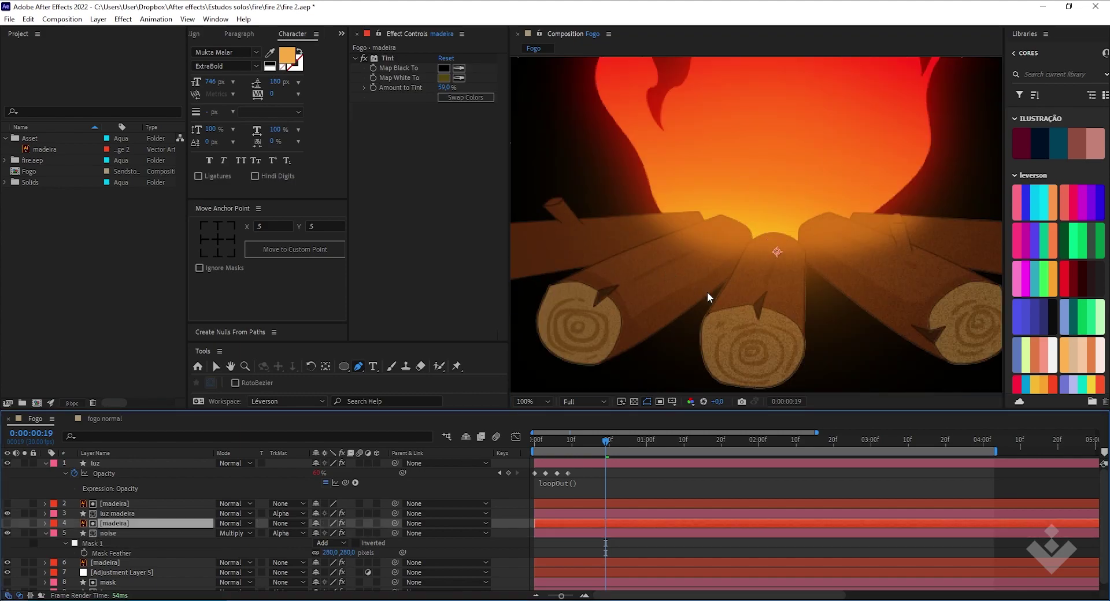
{"action": "scroll", "coordinate": [706, 293], "scroll_direction": "down", "scroll_amount": 1}
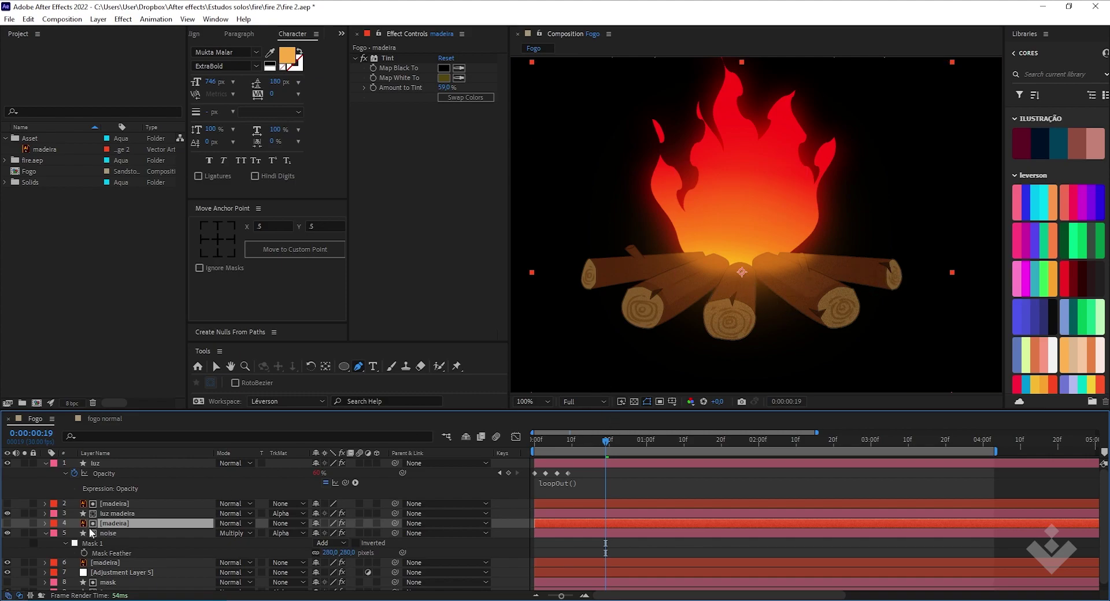
{"action": "left_click", "coordinate": [109, 533]}
{"action": "left_click_drag", "start_coordinate": [445, 88], "coordinate": [544, 98]}
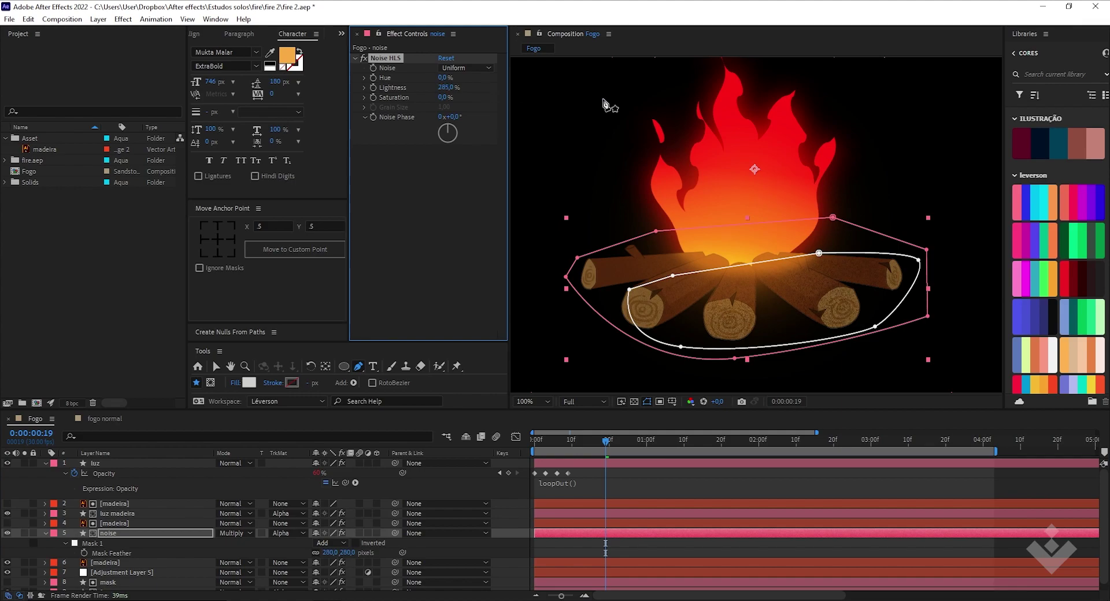
{"action": "scroll", "coordinate": [637, 289], "scroll_direction": "up", "scroll_amount": 4}
{"action": "scroll", "coordinate": [637, 289], "scroll_direction": "down", "scroll_amount": 2}
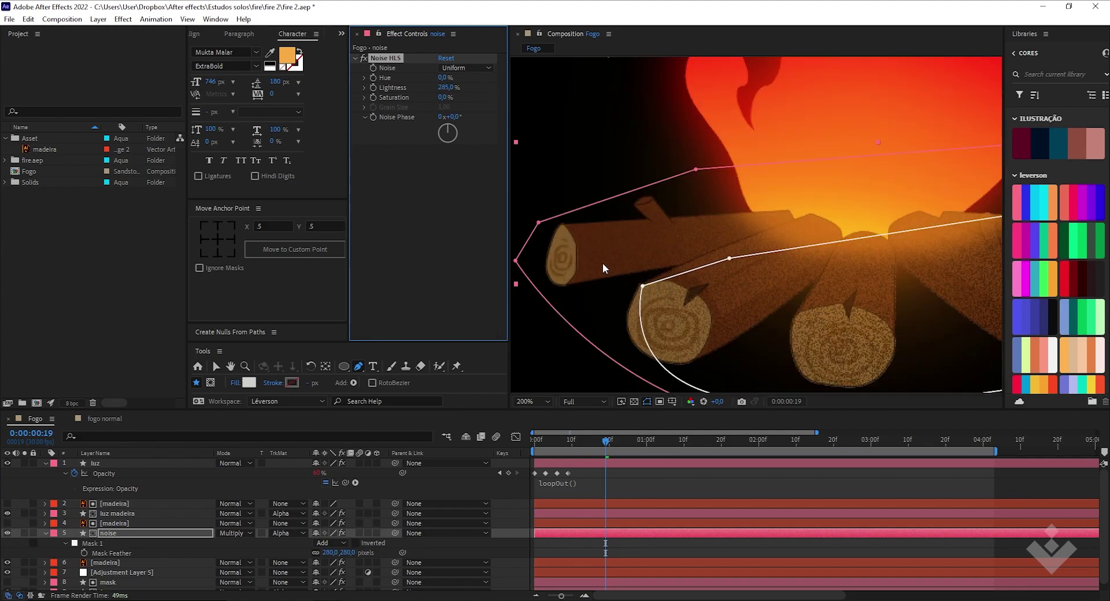
Try moving the mask's left vertex inward, undo it, and reduce the Mask Feather to 48 pixels.
{"action": "left_click_drag", "start_coordinate": [643, 286], "coordinate": [789, 291]}
{"action": "key", "text": "ctrl+z"}
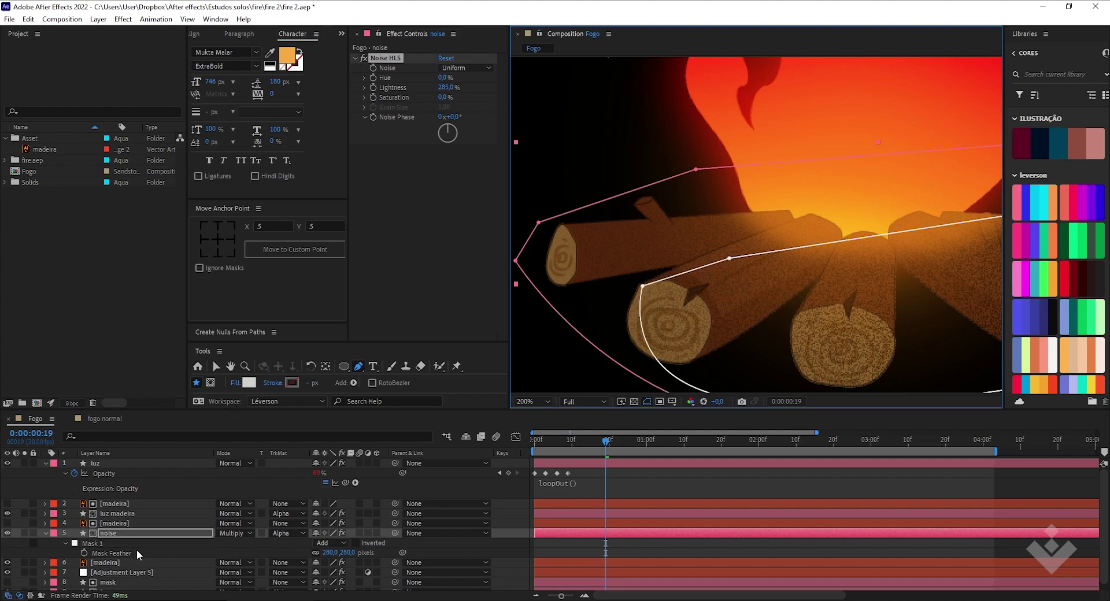
{"action": "left_click_drag", "start_coordinate": [330, 553], "coordinate": [168, 545]}
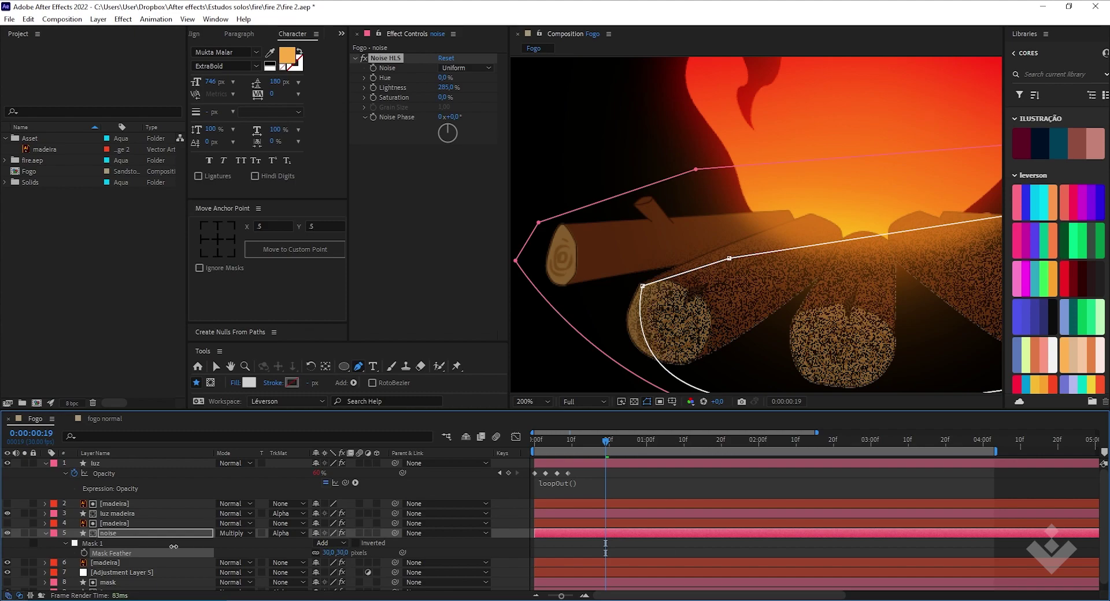
{"action": "scroll", "coordinate": [571, 302], "scroll_direction": "down", "scroll_amount": 2}
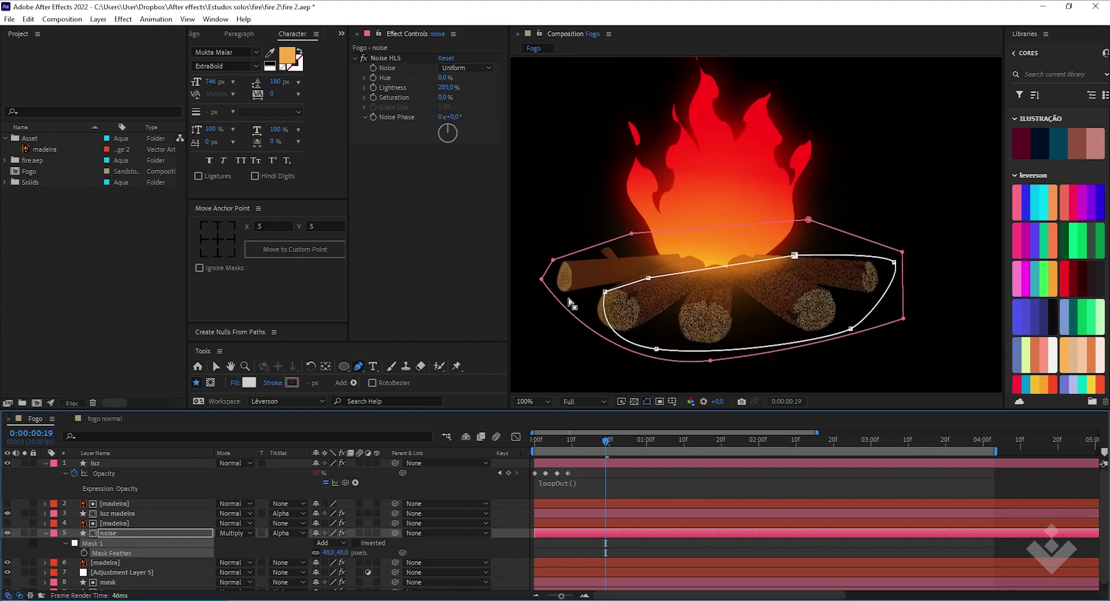
Reshape the noise mask into a flat band covering only the upper part of the logs under the flame.
{"action": "left_click_drag", "start_coordinate": [605, 293], "coordinate": [592, 299]}
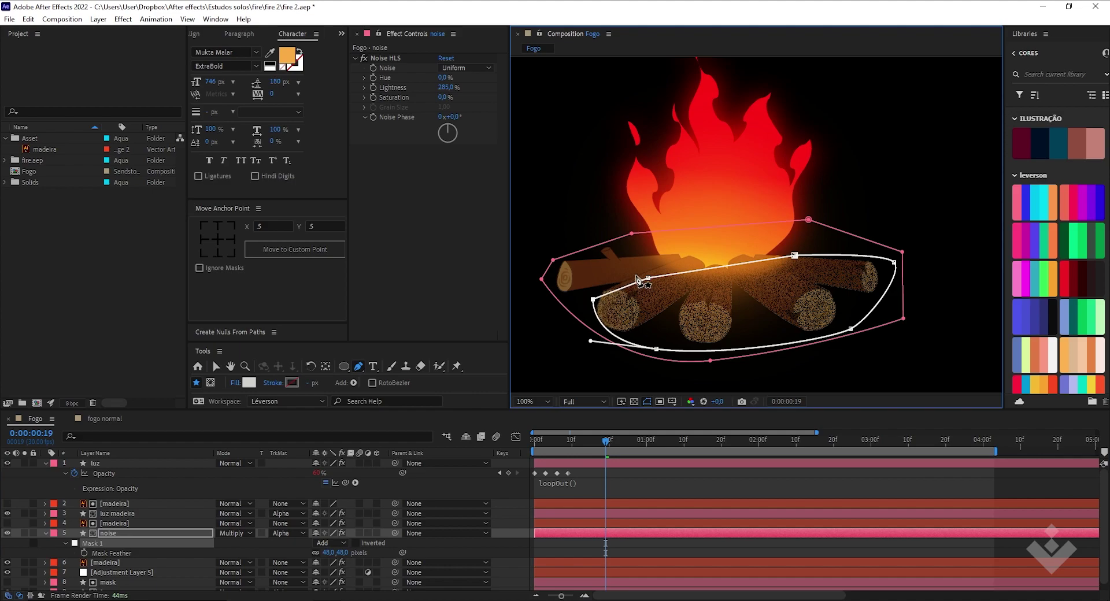
{"action": "left_click_drag", "start_coordinate": [648, 278], "coordinate": [632, 247]}
{"action": "left_click_drag", "start_coordinate": [592, 299], "coordinate": [565, 254]}
{"action": "left_click_drag", "start_coordinate": [656, 349], "coordinate": [657, 288]}
{"action": "left_click_drag", "start_coordinate": [849, 331], "coordinate": [837, 294]}
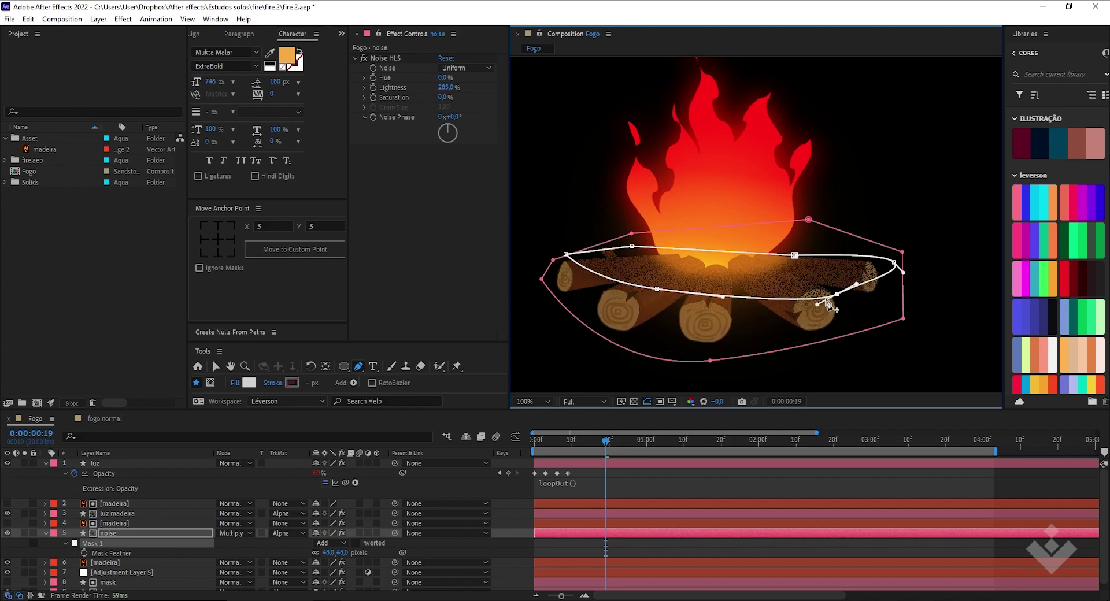
{"action": "left_click_drag", "start_coordinate": [894, 262], "coordinate": [878, 252]}
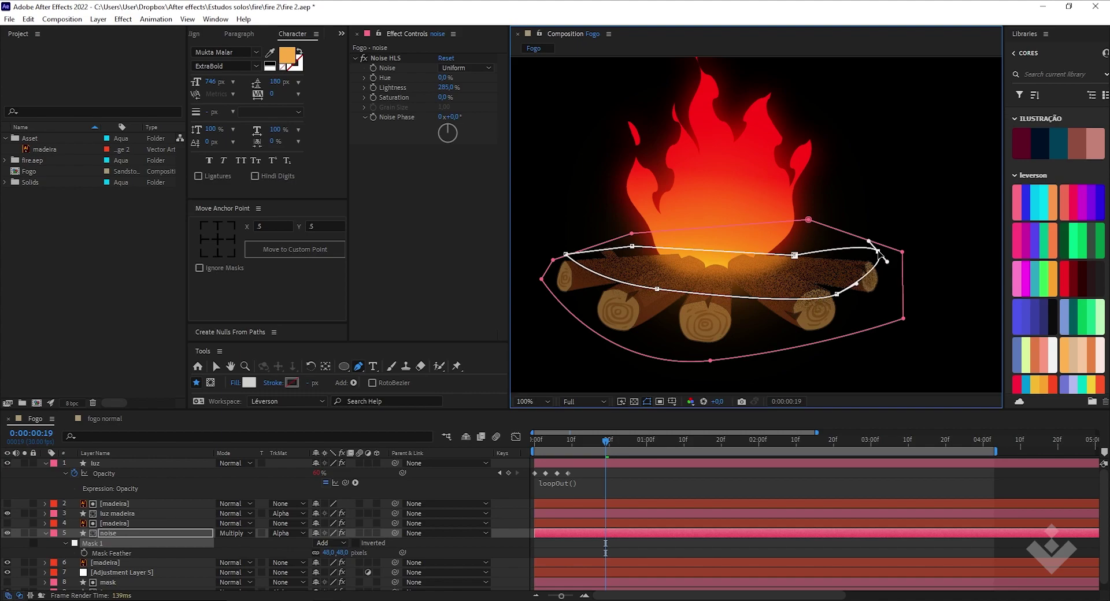
{"action": "left_click_drag", "start_coordinate": [837, 295], "coordinate": [830, 287]}
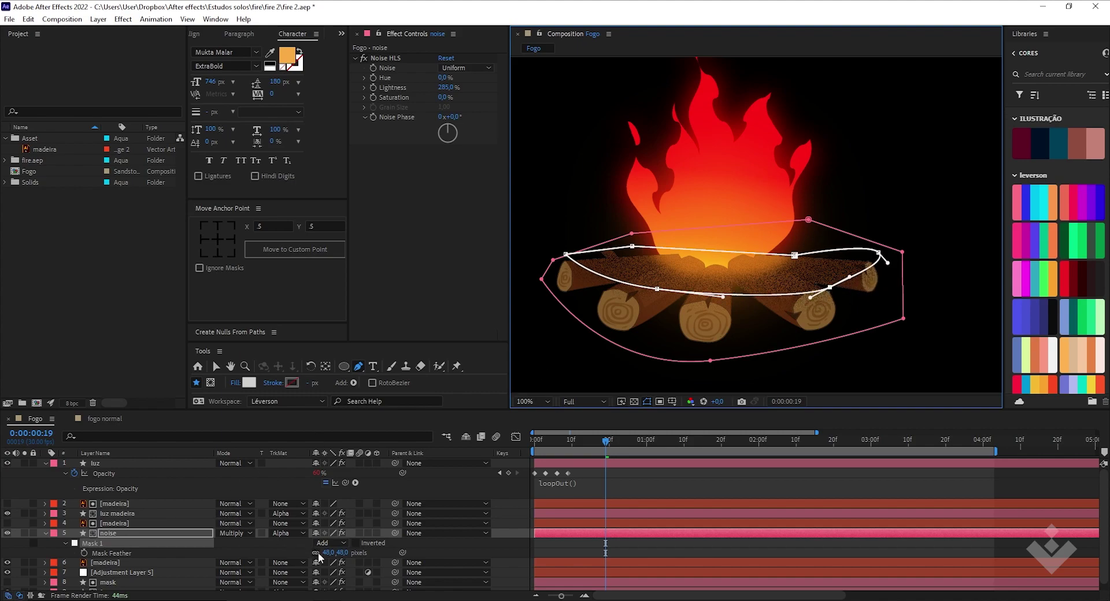
Set the noise layer's Mask Feather to 177 pixels and check the logs with the mask outline hidden.
{"action": "left_click_drag", "start_coordinate": [329, 554], "coordinate": [369, 555]}
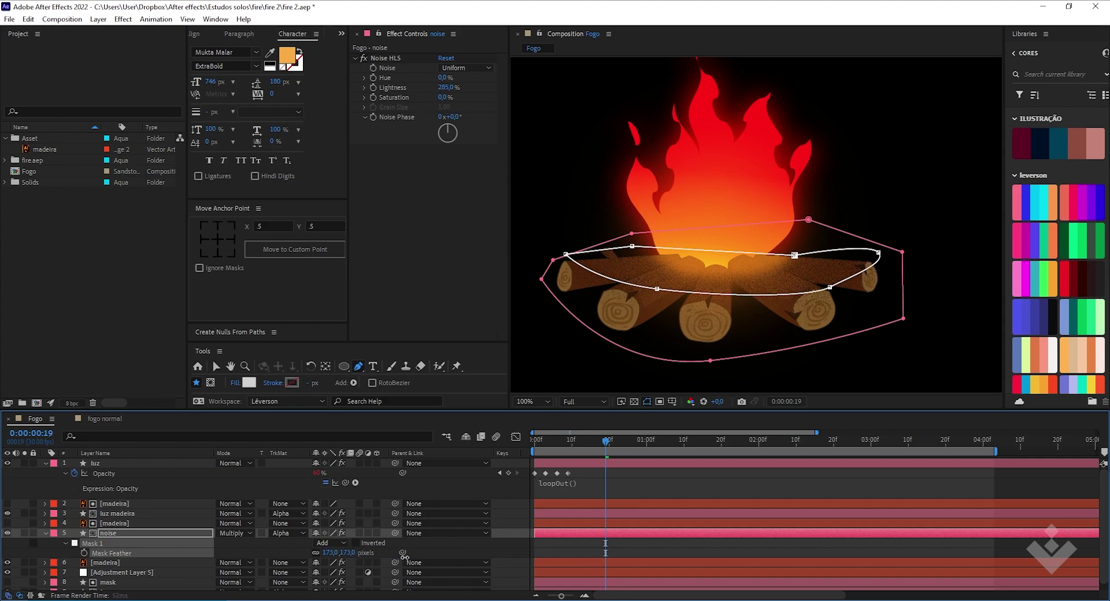
{"action": "left_click", "coordinate": [221, 552]}
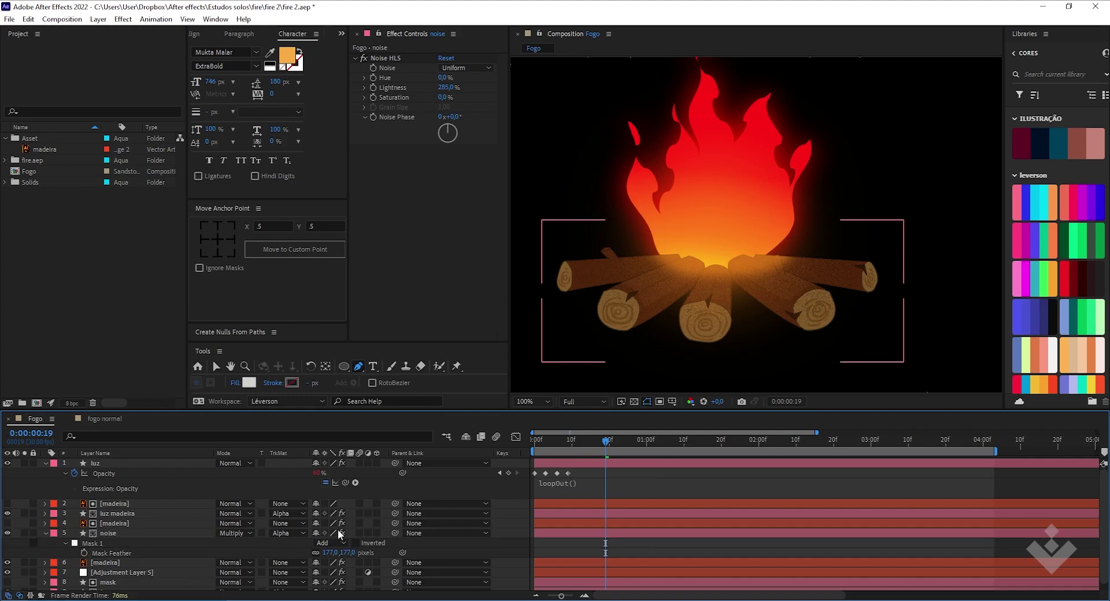
{"action": "left_click", "coordinate": [106, 546]}
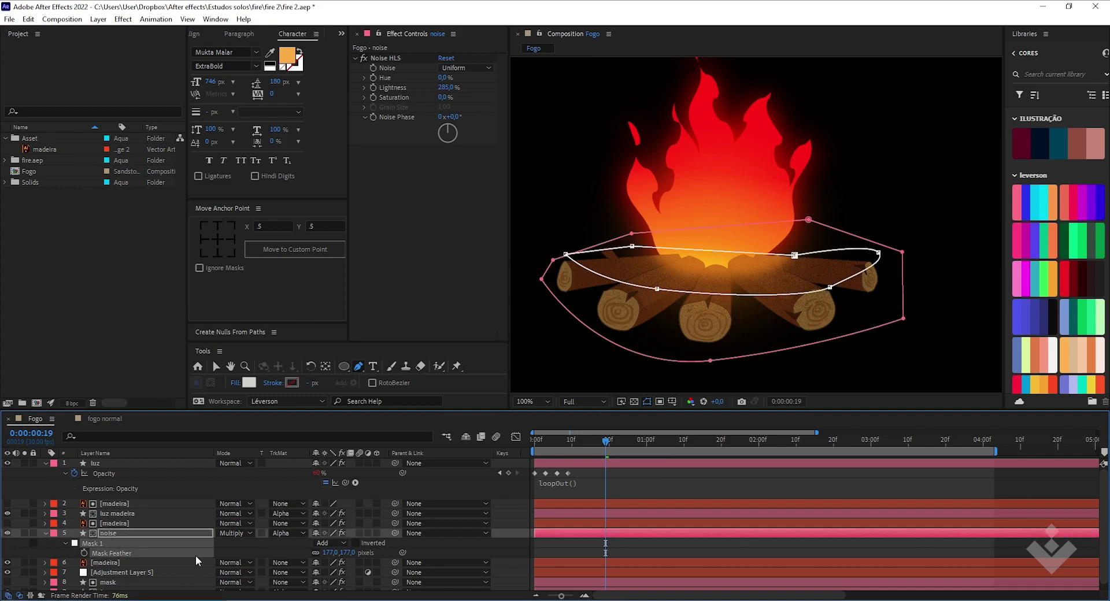
Tighten the noise mask around the flame's base, moving its side vertices inward and its lower vertices up toward the log tops.
{"action": "left_click_drag", "start_coordinate": [657, 289], "coordinate": [665, 276]}
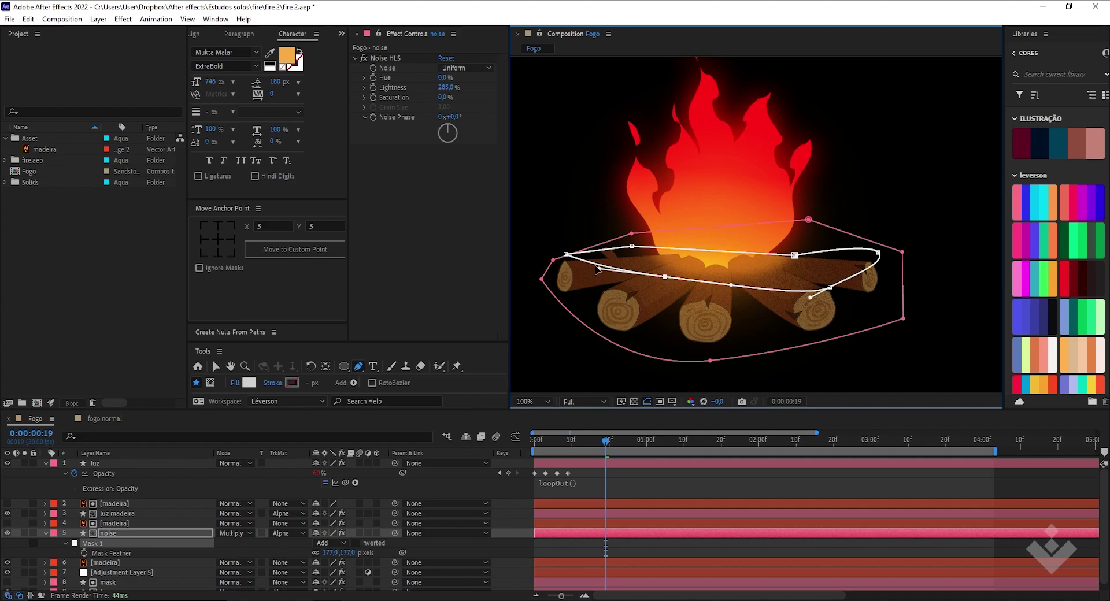
{"action": "left_click_drag", "start_coordinate": [565, 256], "coordinate": [598, 253]}
{"action": "scroll", "coordinate": [772, 268], "scroll_direction": "up", "scroll_amount": 1}
{"action": "left_click_drag", "start_coordinate": [887, 307], "coordinate": [862, 289]}
{"action": "left_click_drag", "start_coordinate": [985, 237], "coordinate": [929, 244]}
{"action": "left_click_drag", "start_coordinate": [816, 244], "coordinate": [812, 216]}
{"action": "left_click_drag", "start_coordinate": [928, 247], "coordinate": [876, 238]}
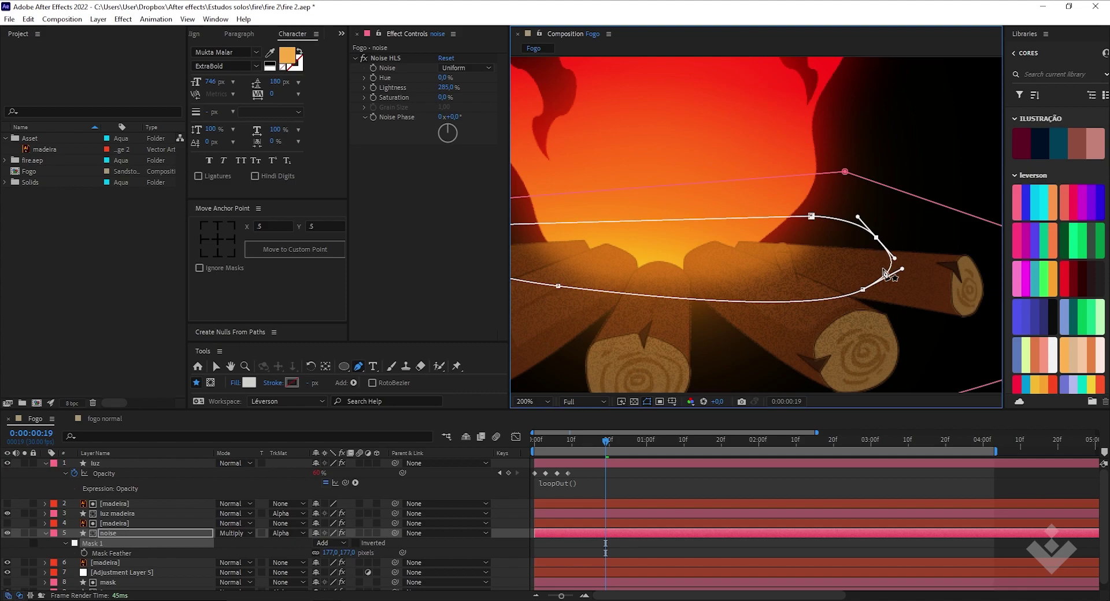
{"action": "left_click_drag", "start_coordinate": [863, 289], "coordinate": [830, 275]}
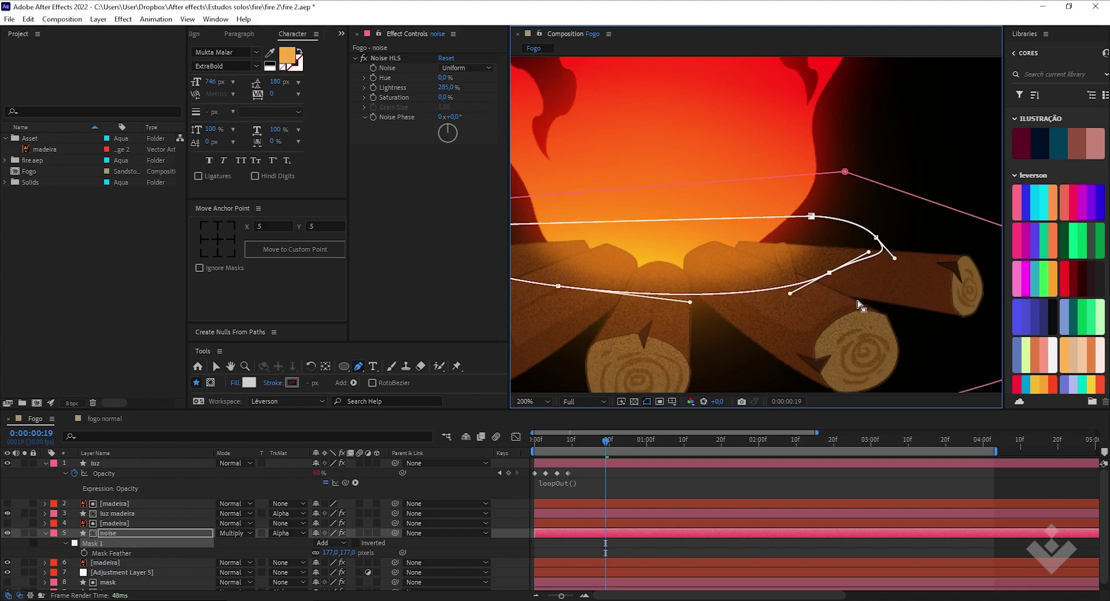
{"action": "key", "text": "comma"}
{"action": "scroll", "coordinate": [729, 339], "scroll_direction": "up", "scroll_amount": 2}
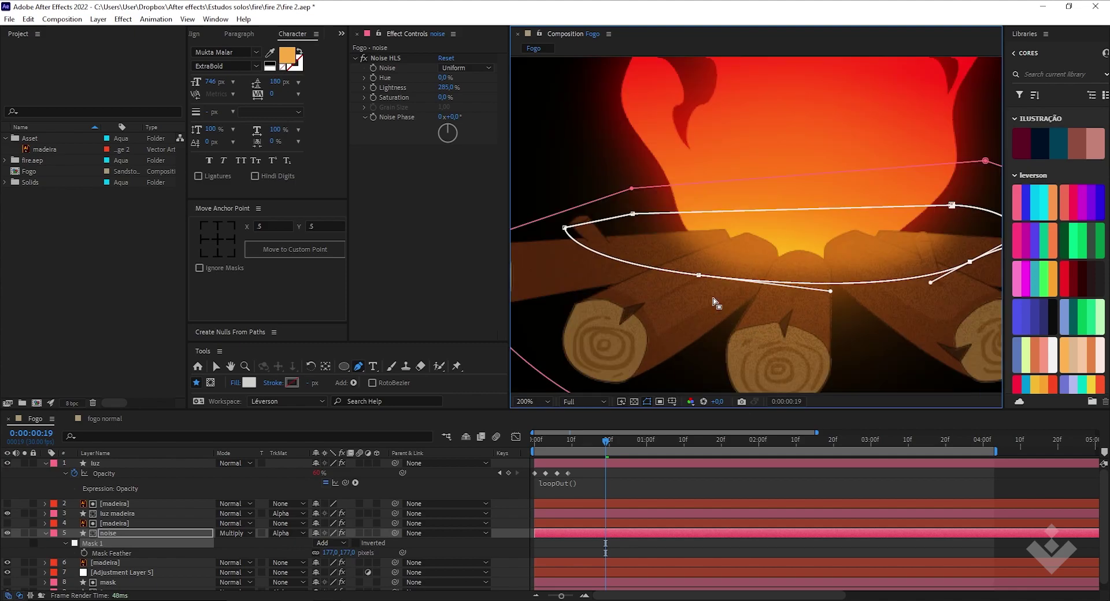
{"action": "left_click_drag", "start_coordinate": [699, 277], "coordinate": [701, 260]}
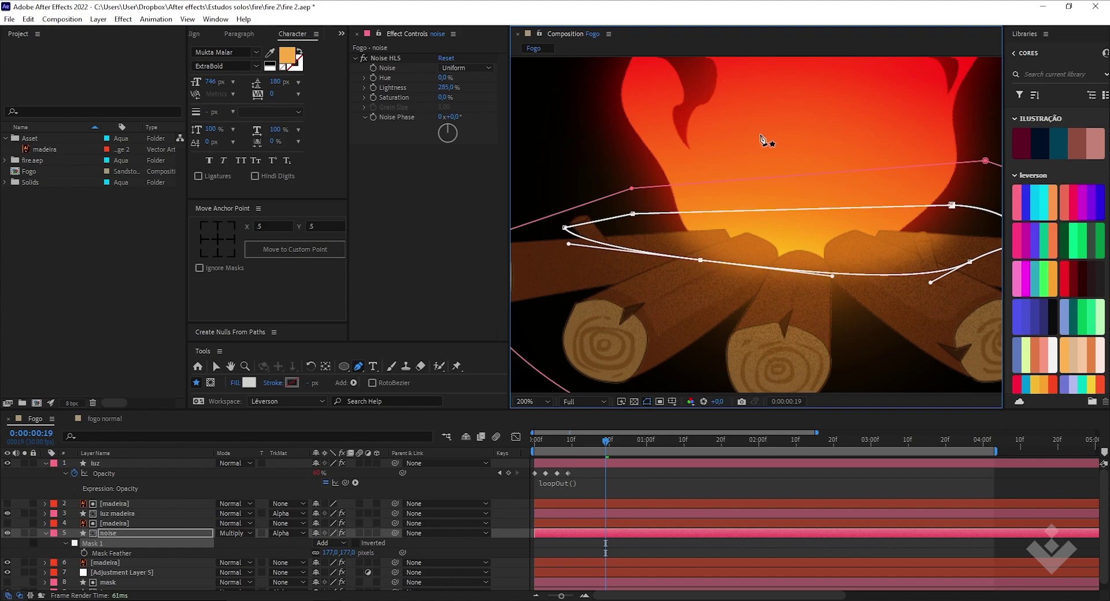
Set the noise layer's Mask Feather to 153 pixels.
{"action": "left_click", "coordinate": [120, 554]}
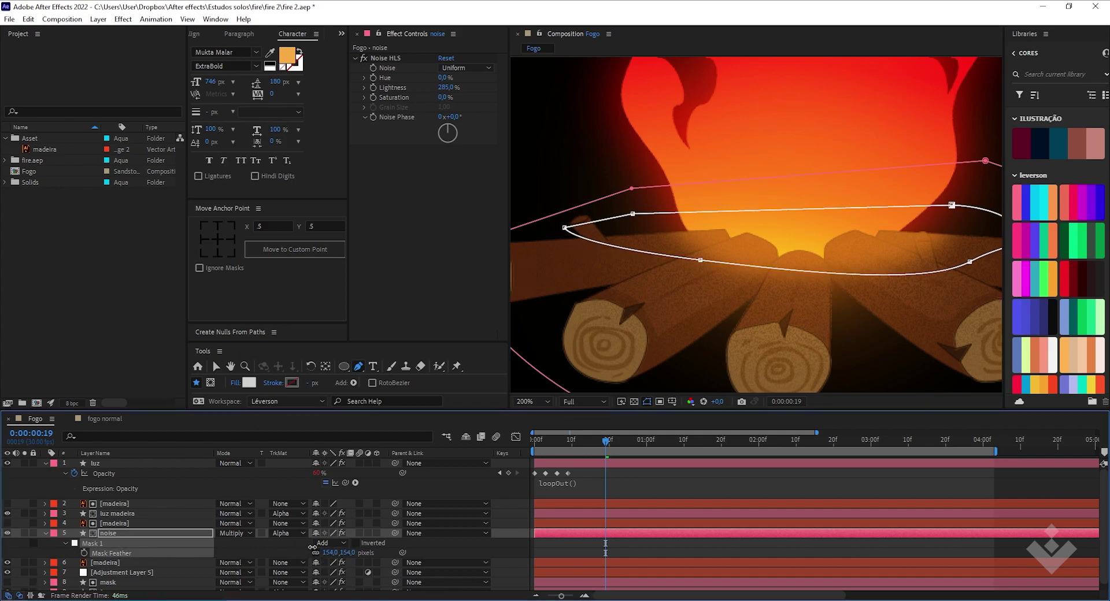
{"action": "left_click_drag", "start_coordinate": [310, 547], "coordinate": [312, 548]}
{"action": "scroll", "coordinate": [688, 326], "scroll_direction": "down", "scroll_amount": 2}
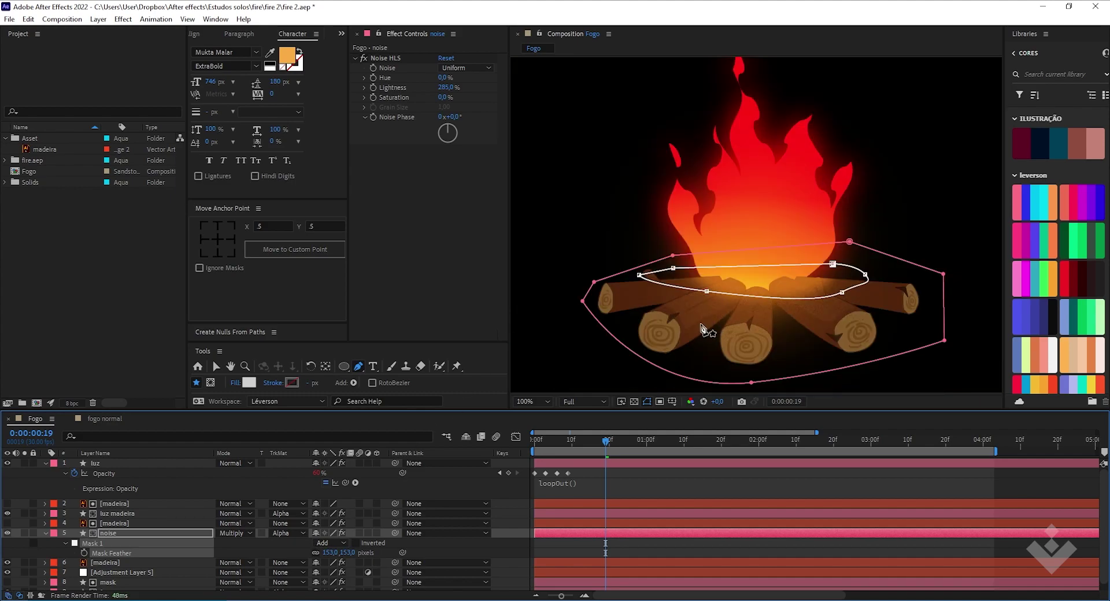
Deselect the noise layer and preview the campfire from the first frame to check the log shading.
{"action": "key", "text": "v"}
{"action": "left_click", "coordinate": [922, 179]}
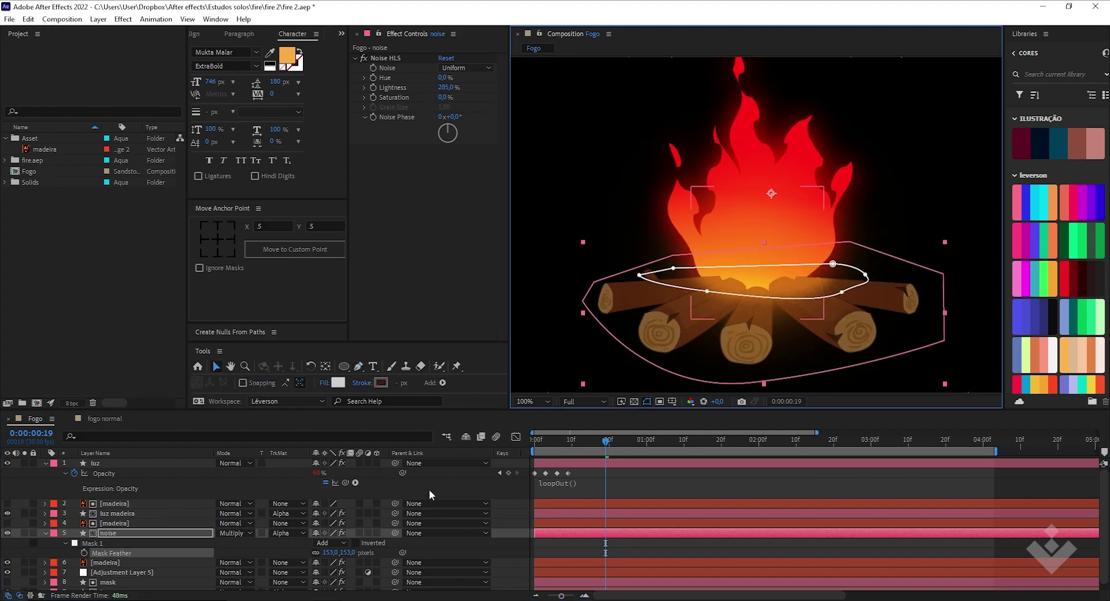
{"action": "left_click", "coordinate": [455, 448]}
{"action": "key", "text": "Home"}
{"action": "key", "text": "space"}
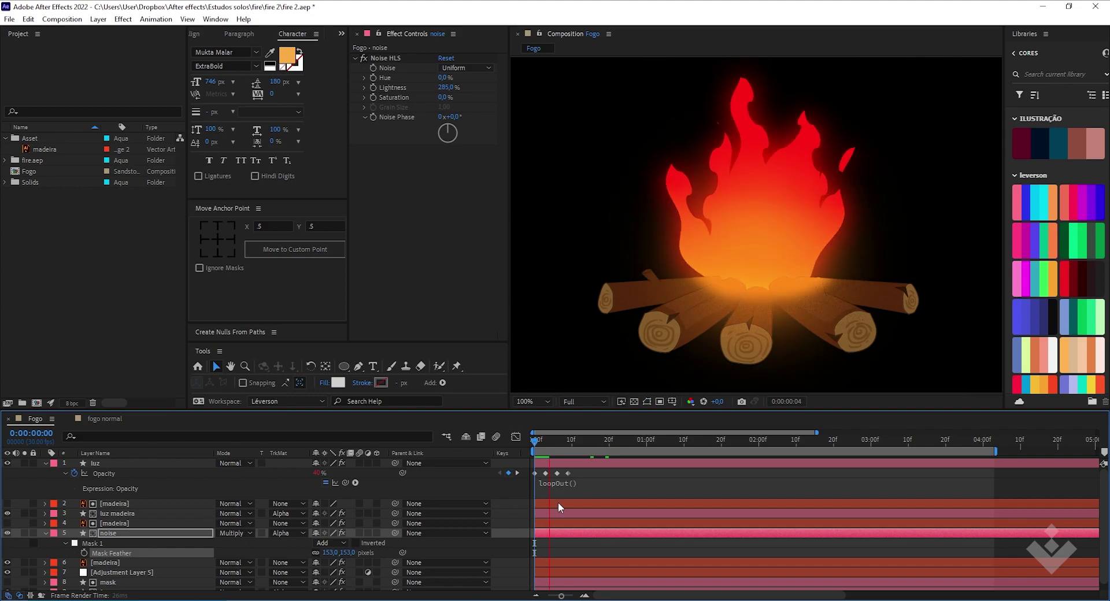
{"action": "key", "text": "space"}
Add the Noise HLS effect to Adjustment Layer 5 and set its Lightness to 8%.
{"action": "left_click", "coordinate": [121, 572]}
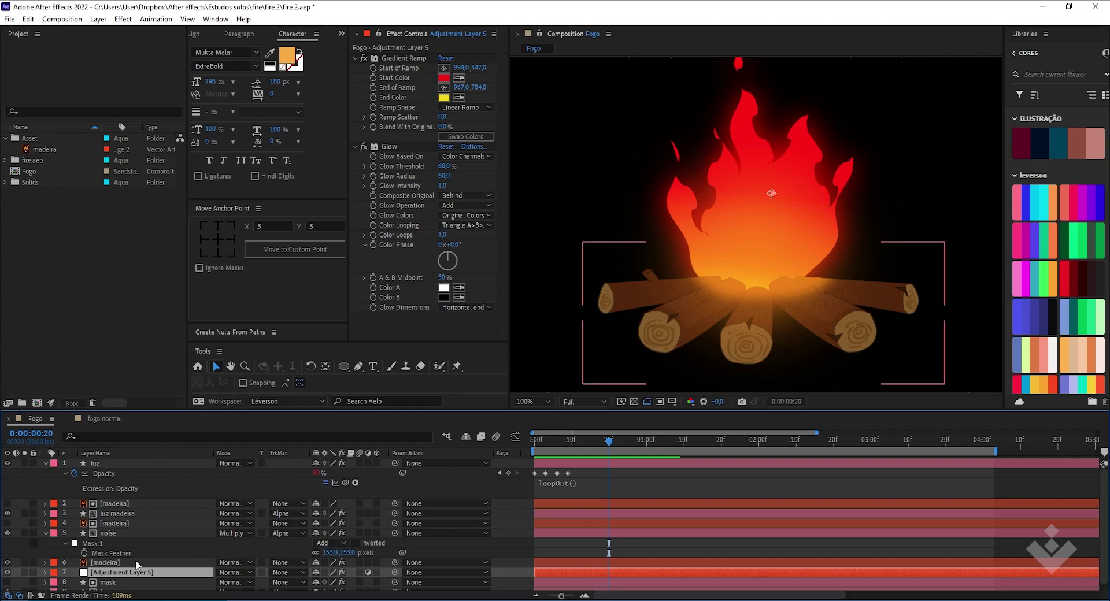
{"action": "scroll", "coordinate": [142, 572], "scroll_direction": "down", "scroll_amount": 1}
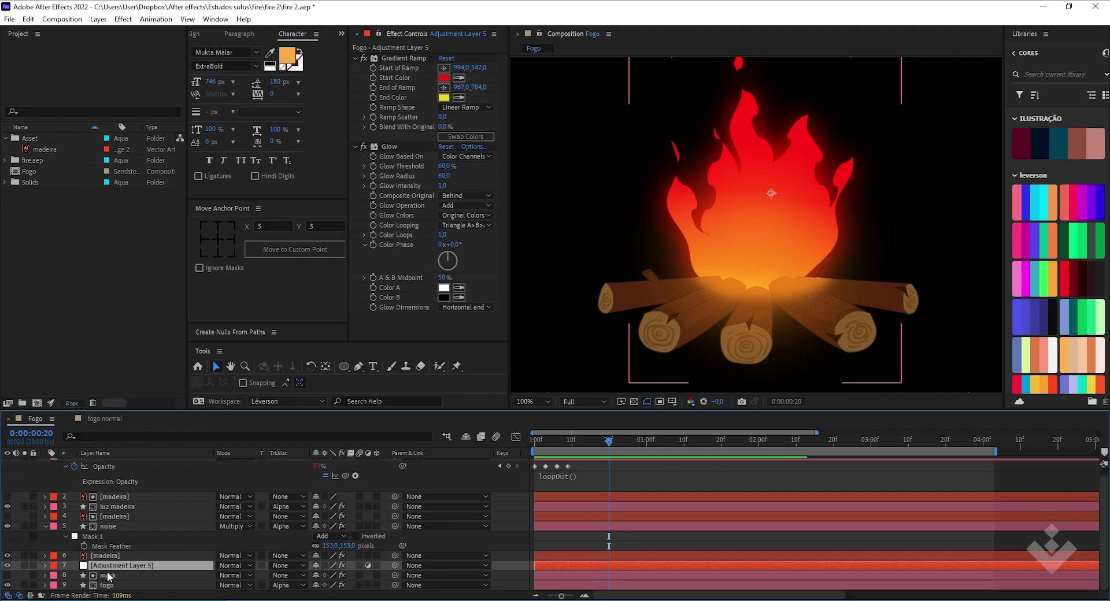
{"action": "left_click", "coordinate": [122, 19]}
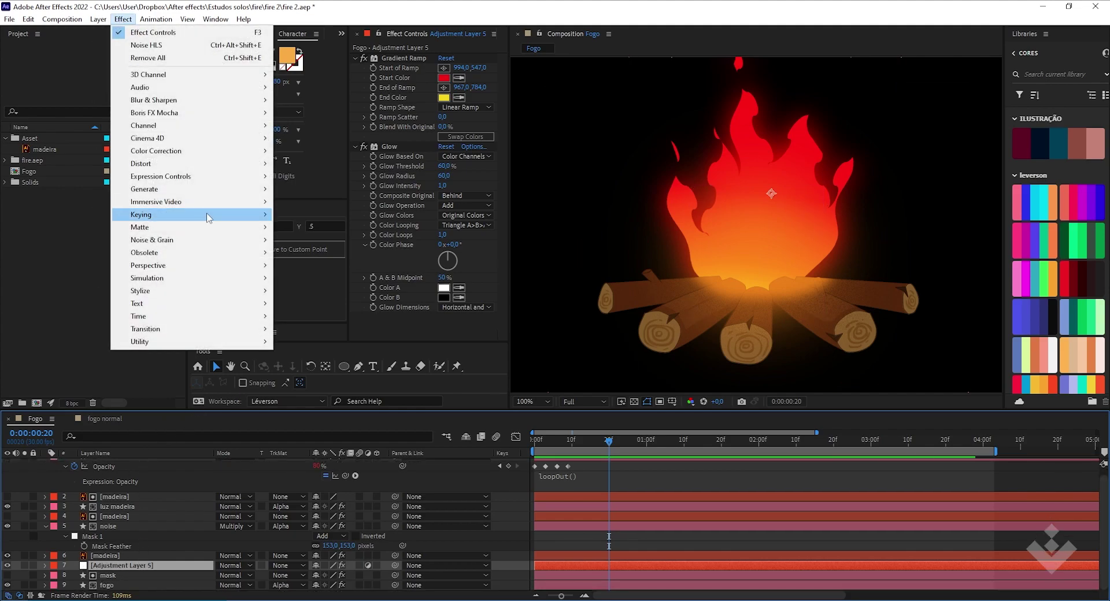
{"action": "left_click", "coordinate": [178, 47]}
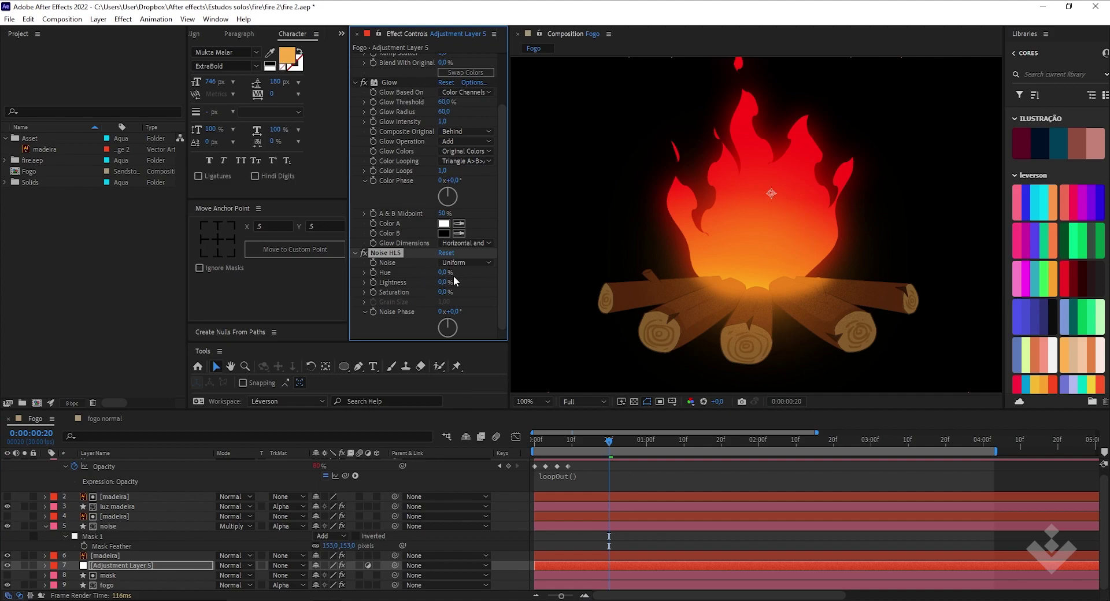
{"action": "left_click_drag", "start_coordinate": [454, 282], "coordinate": [450, 281]}
Play the animation at fit size and enlarged to examine the grain on the flame and logs.
{"action": "key", "text": "space"}
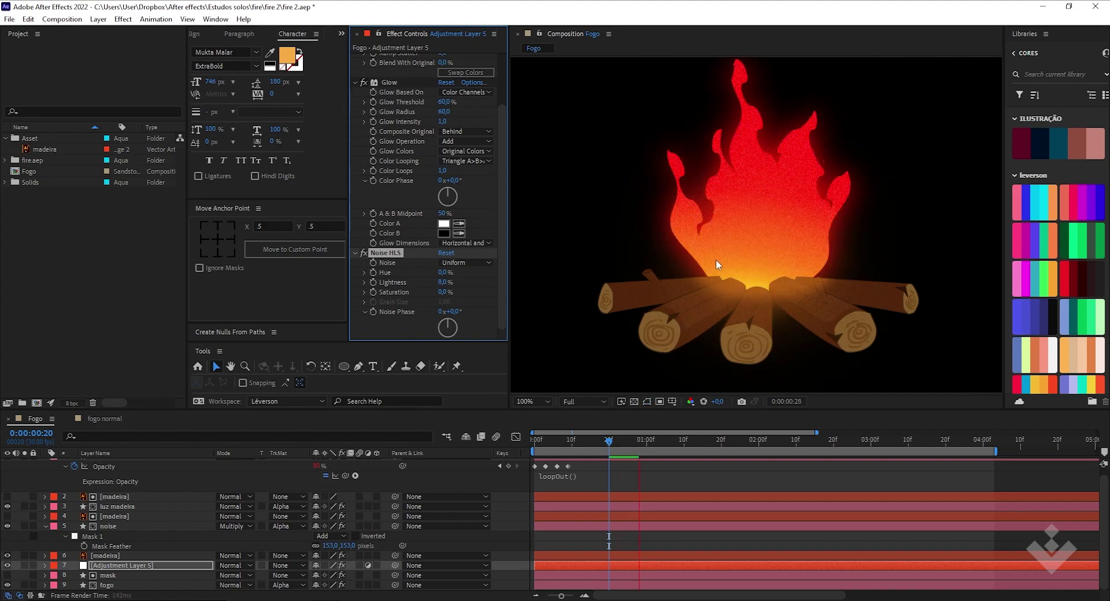
{"action": "left_click", "coordinate": [546, 404]}
{"action": "left_click", "coordinate": [561, 213]}
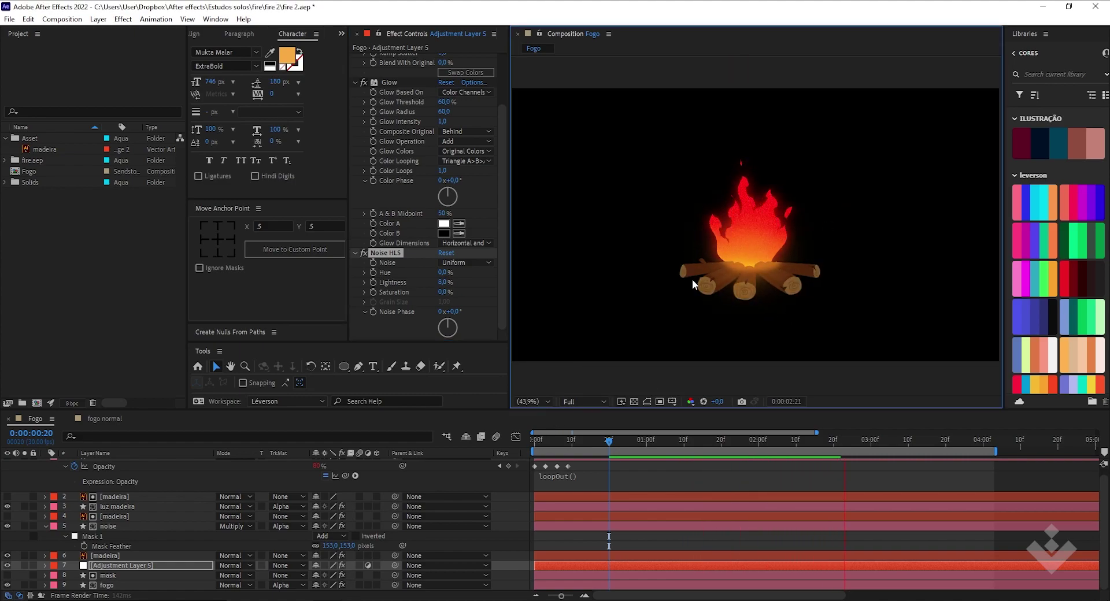
{"action": "scroll", "coordinate": [749, 252], "scroll_direction": "up", "scroll_amount": 1}
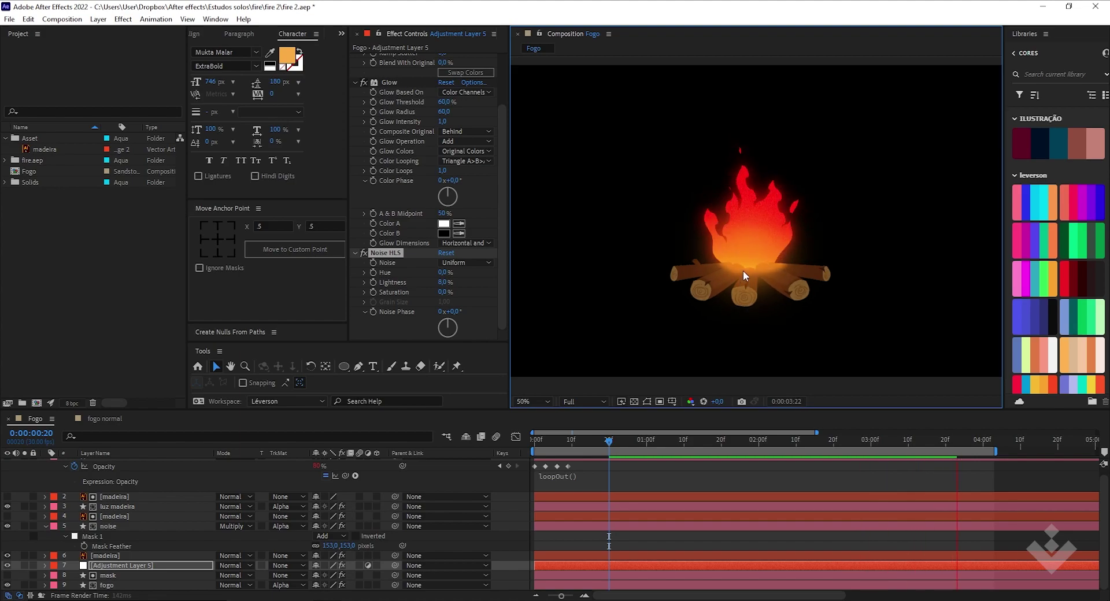
{"action": "scroll", "coordinate": [743, 271], "scroll_direction": "up", "scroll_amount": 2}
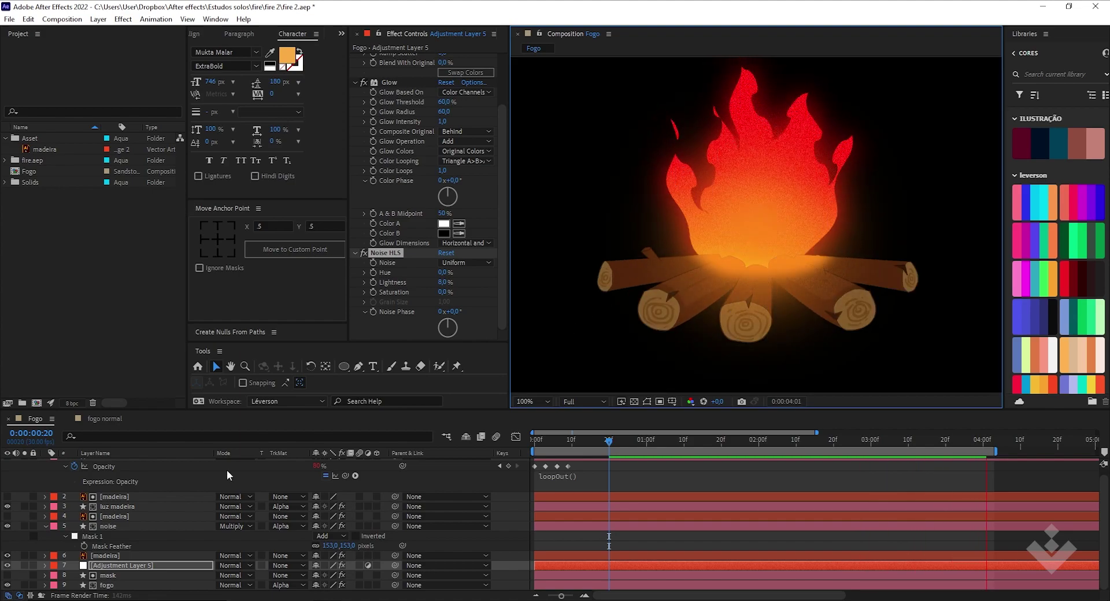
{"action": "left_click", "coordinate": [135, 527]}
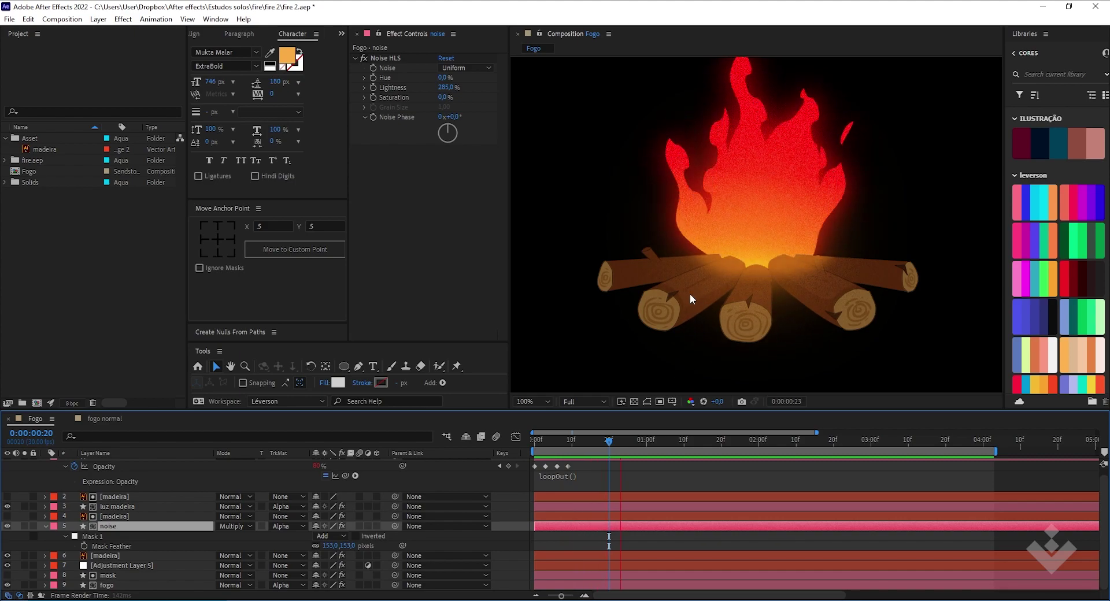
{"action": "key", "text": "space"}
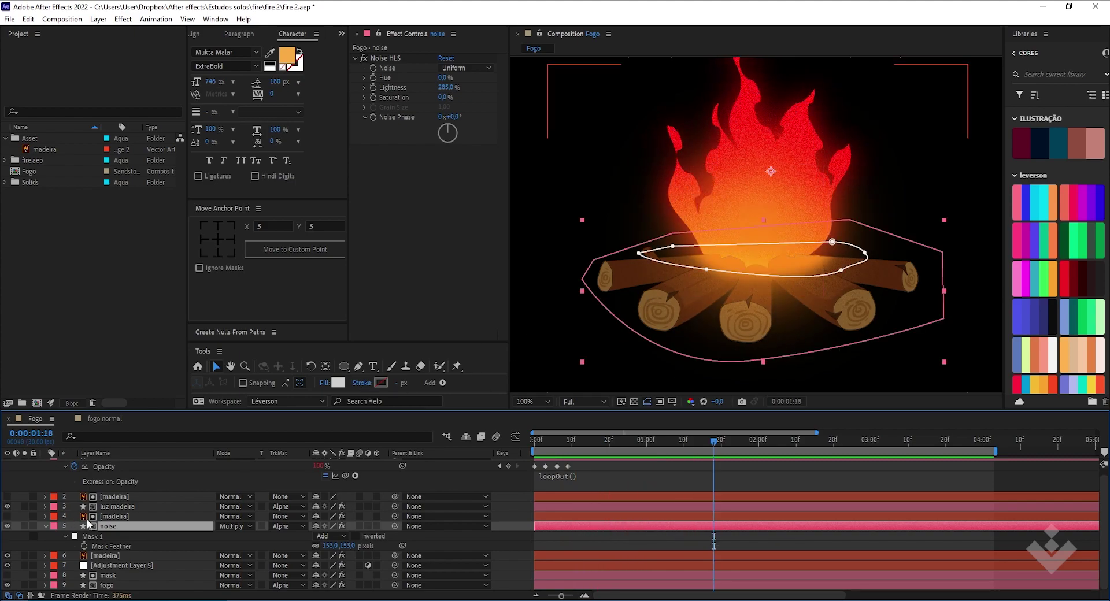
Reveal the Opacity keyframes of the luz madeira layer and set the one at frame 3 to 57%.
{"action": "left_click", "coordinate": [119, 506]}
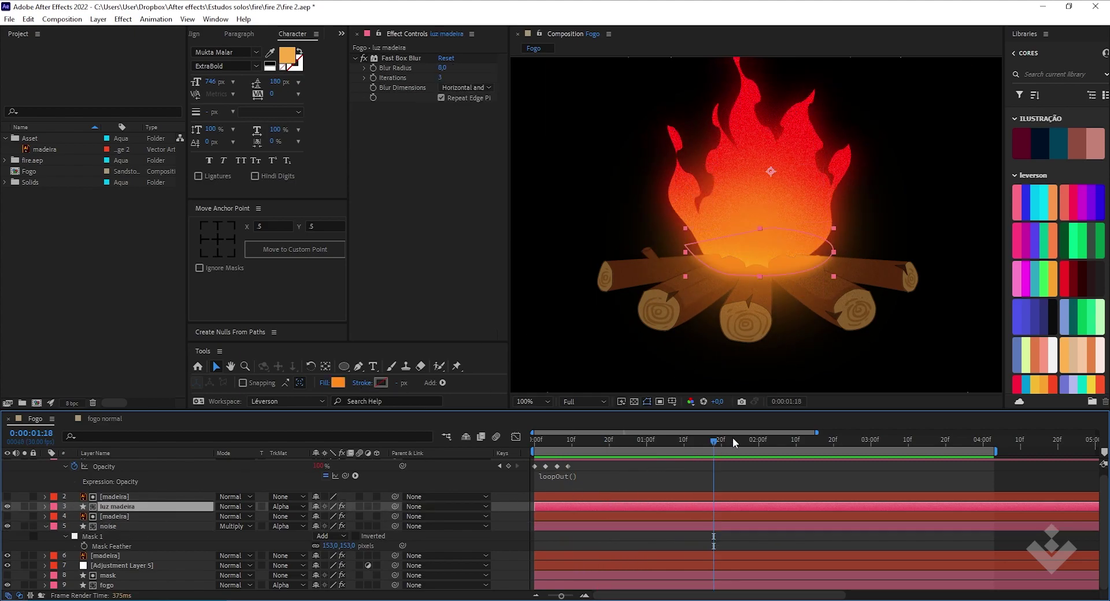
{"action": "key", "text": "t"}
{"action": "key", "text": "Home"}
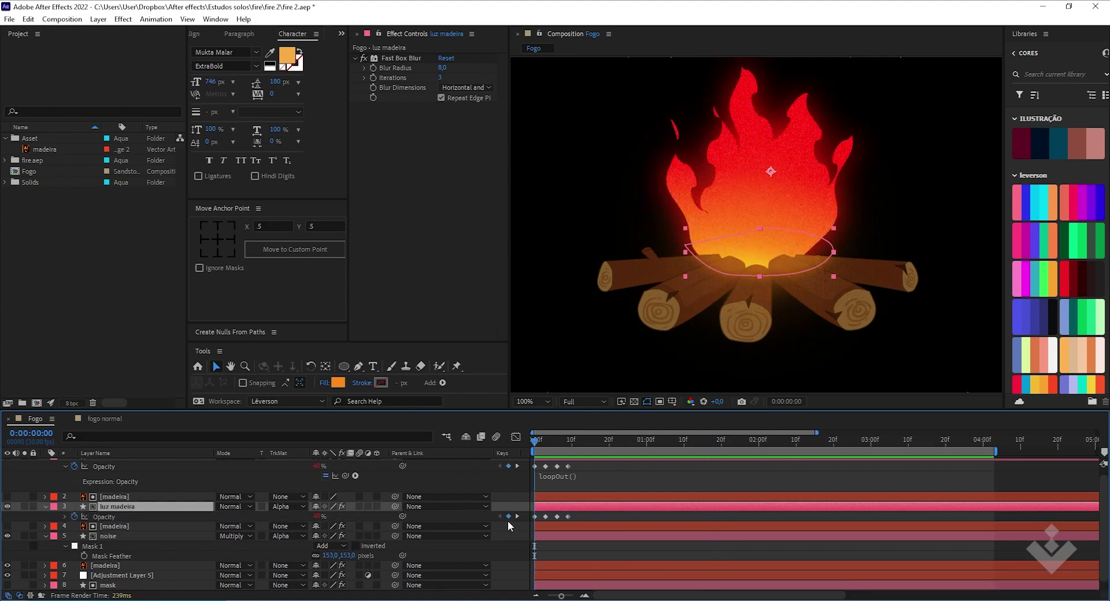
{"action": "key", "text": "equal"}
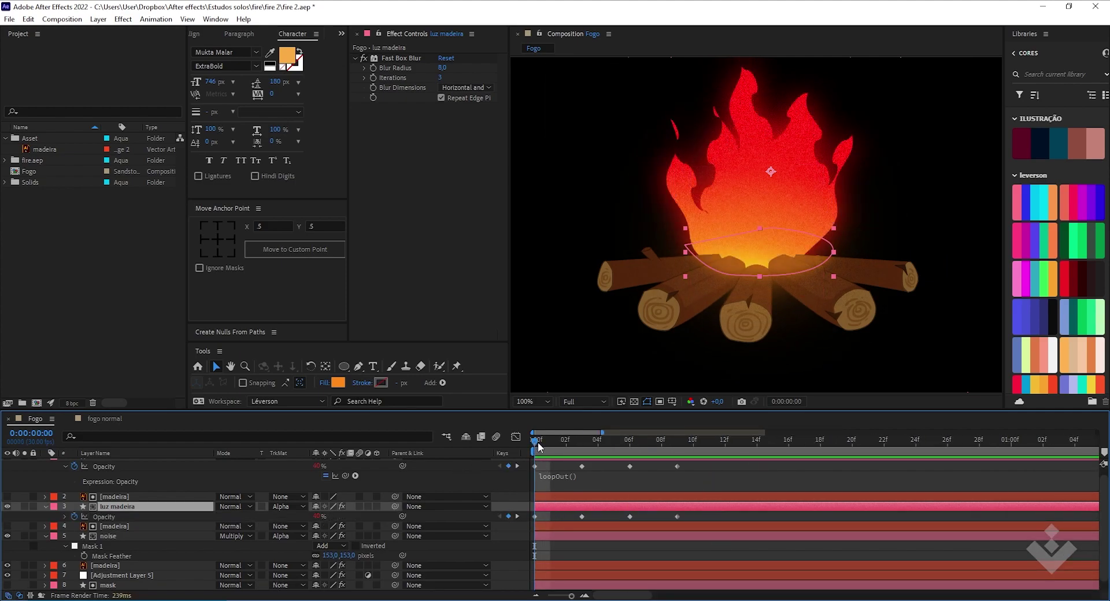
{"action": "left_click_drag", "start_coordinate": [522, 455], "coordinate": [581, 453]}
{"action": "left_click_drag", "start_coordinate": [318, 517], "coordinate": [296, 516]}
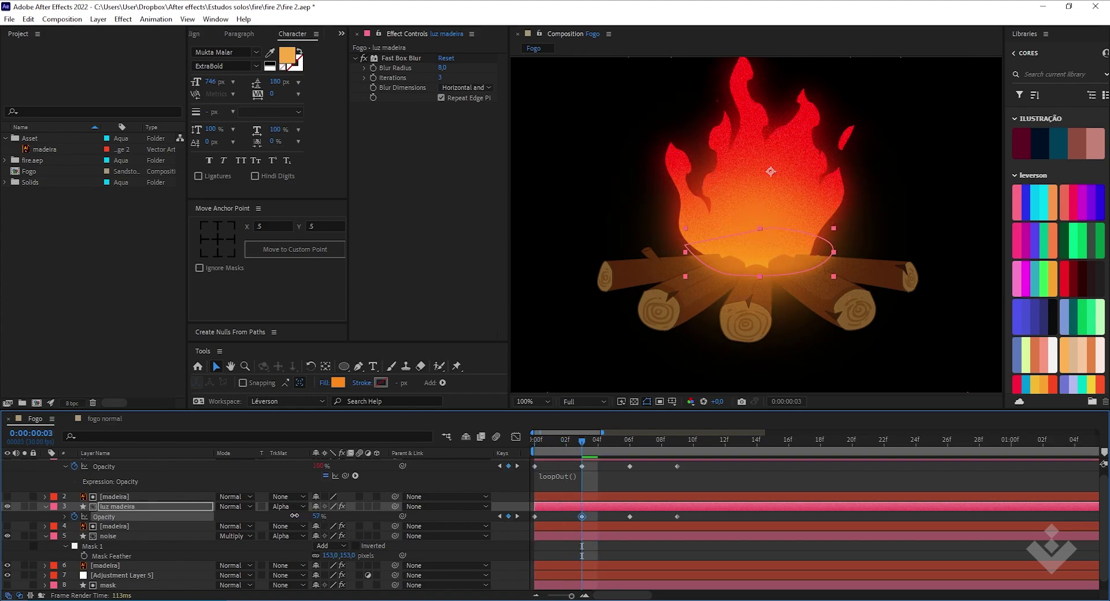
Set the luz madeira layer's Opacity to 70% at frame 6 and lower its keyframe at frame 9.
{"action": "left_click_drag", "start_coordinate": [583, 444], "coordinate": [630, 445]}
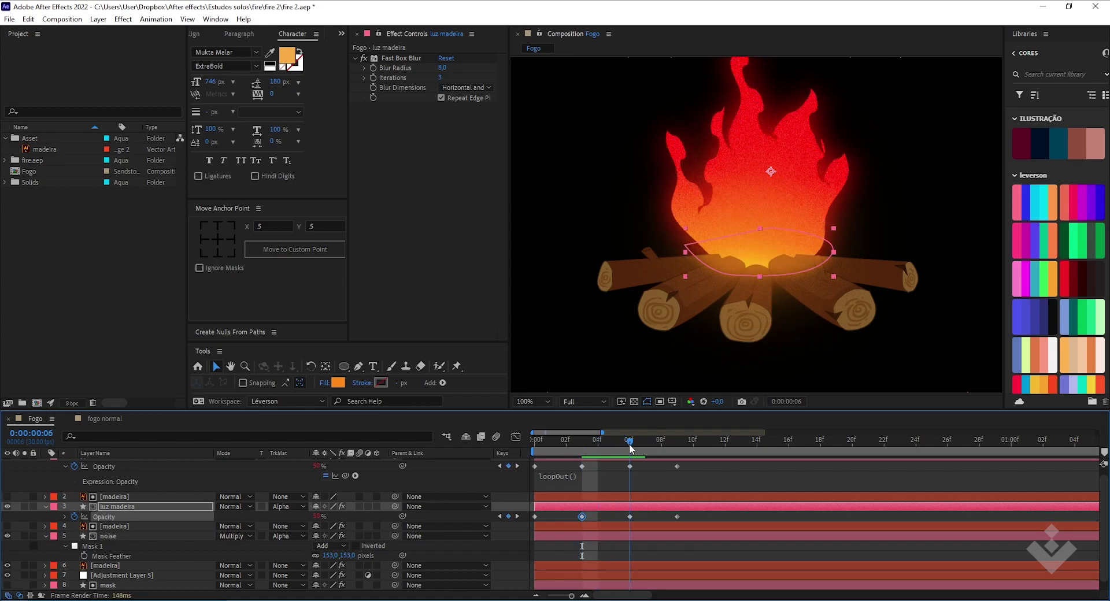
{"action": "left_click_drag", "start_coordinate": [320, 516], "coordinate": [336, 516]}
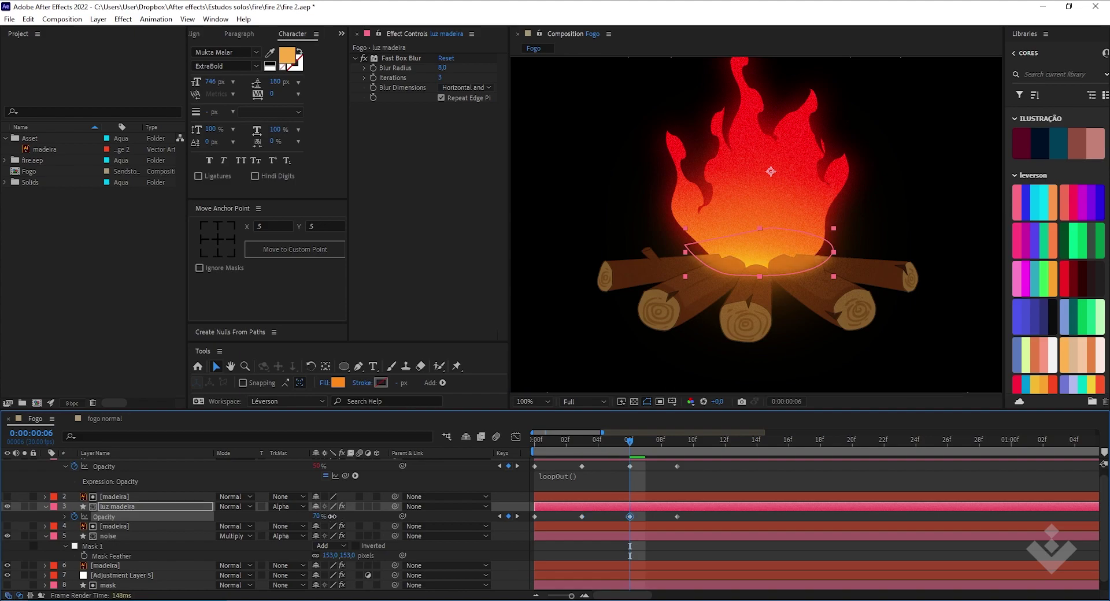
{"action": "left_click_drag", "start_coordinate": [630, 445], "coordinate": [674, 448]}
{"action": "left_click_drag", "start_coordinate": [319, 516], "coordinate": [310, 516]}
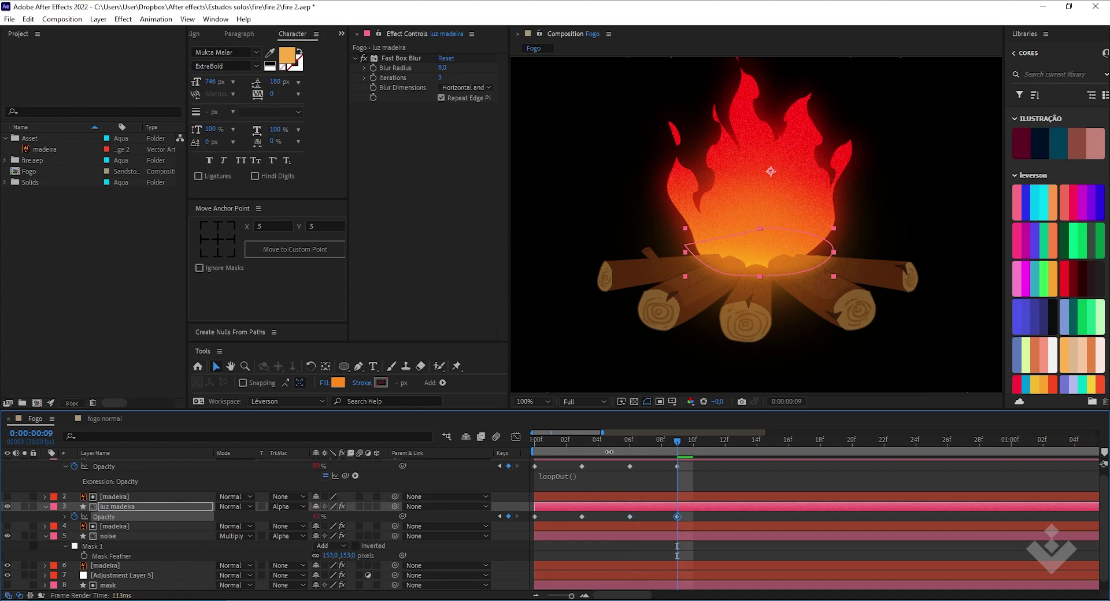
{"action": "mouse_move", "coordinate": [676, 443]}
{"action": "left_mouse_down"}
{"action": "mouse_move", "coordinate": [432, 445]}
{"action": "mouse_move", "coordinate": [706, 445]}
{"action": "mouse_move", "coordinate": [677, 449]}
{"action": "left_mouse_up"}
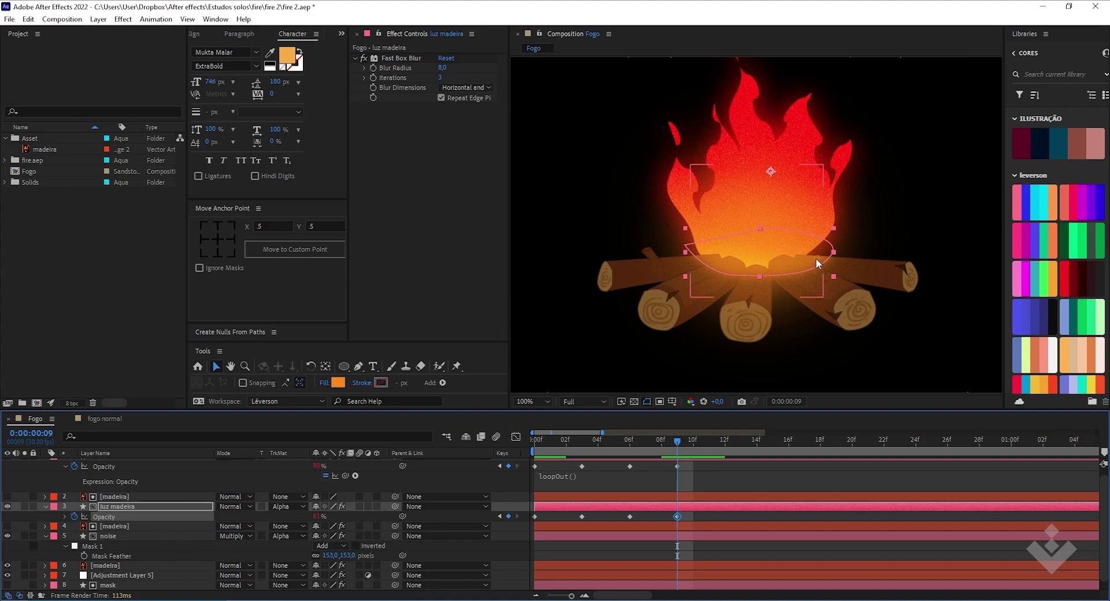
Try the Screen blending mode on the luz madeira layer and return it to Normal.
{"action": "left_click", "coordinate": [140, 507]}
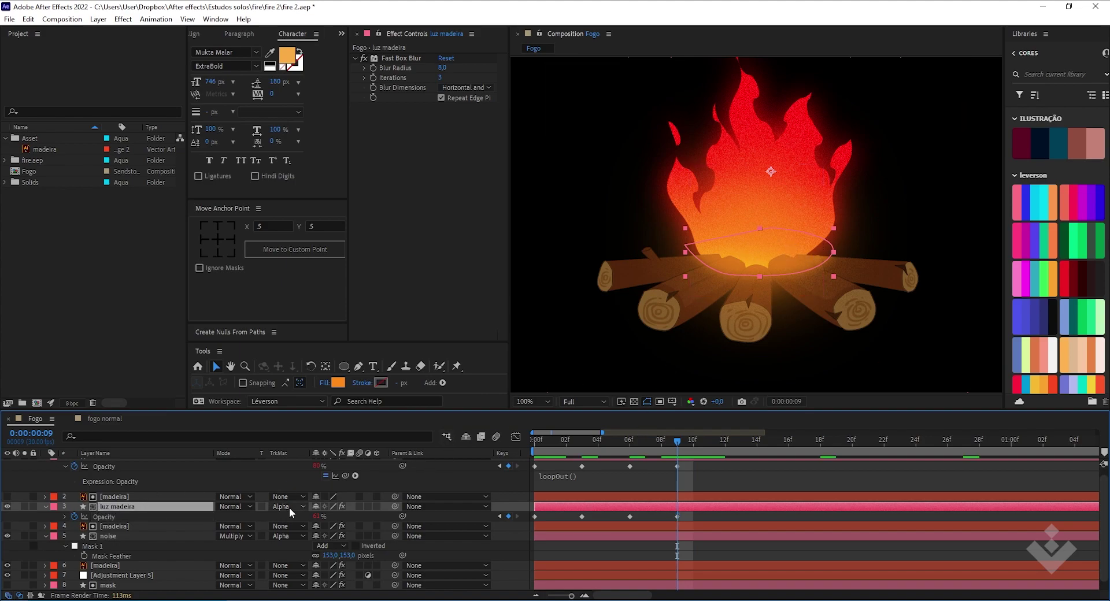
{"action": "left_click", "coordinate": [250, 508]}
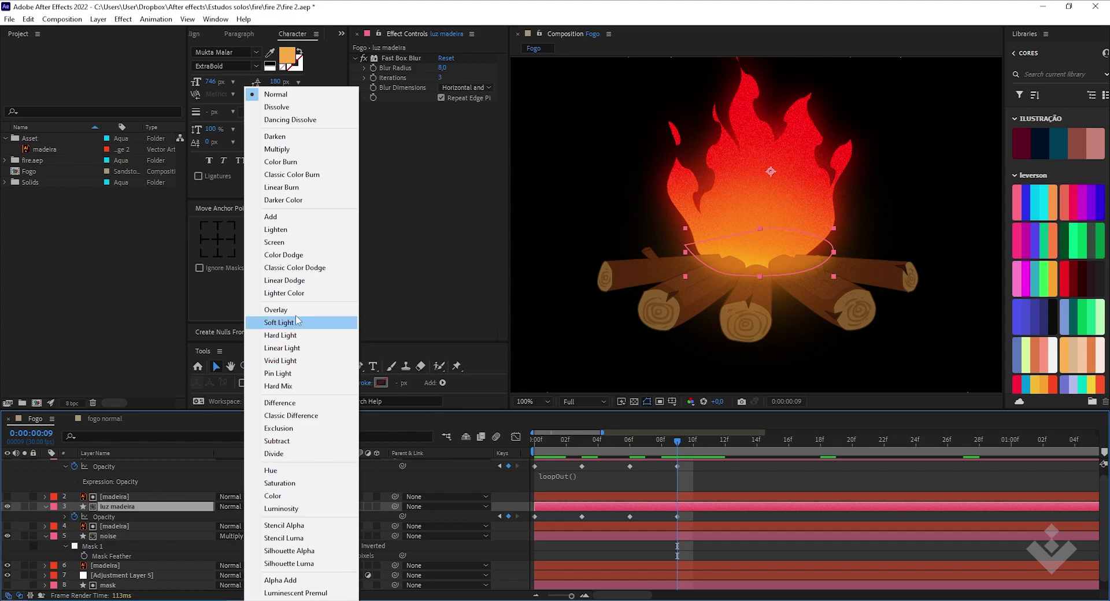
{"action": "left_click", "coordinate": [296, 242]}
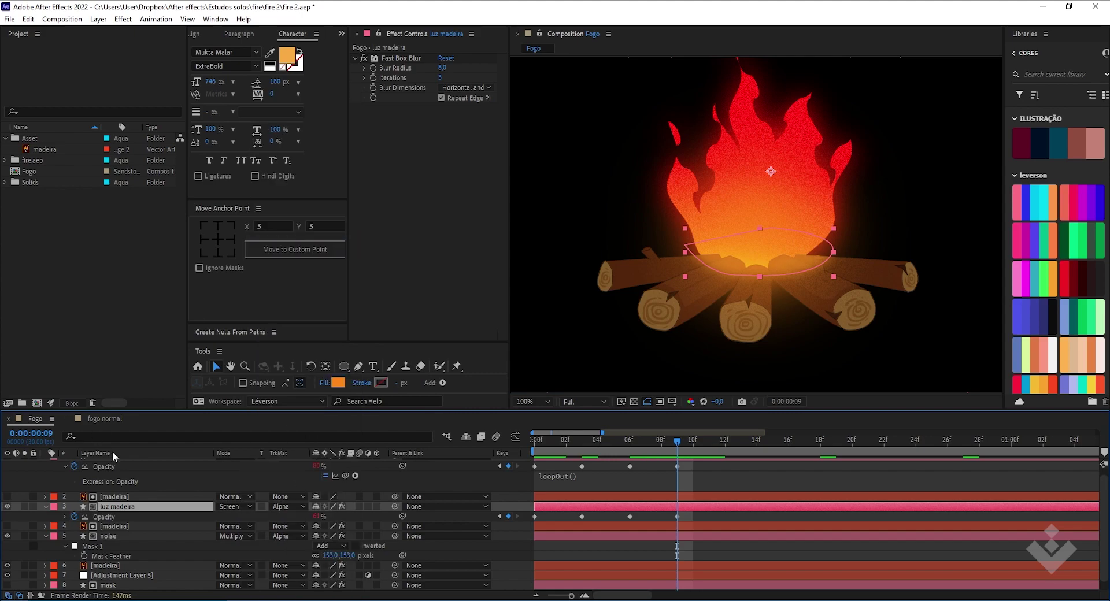
{"action": "left_click", "coordinate": [237, 507]}
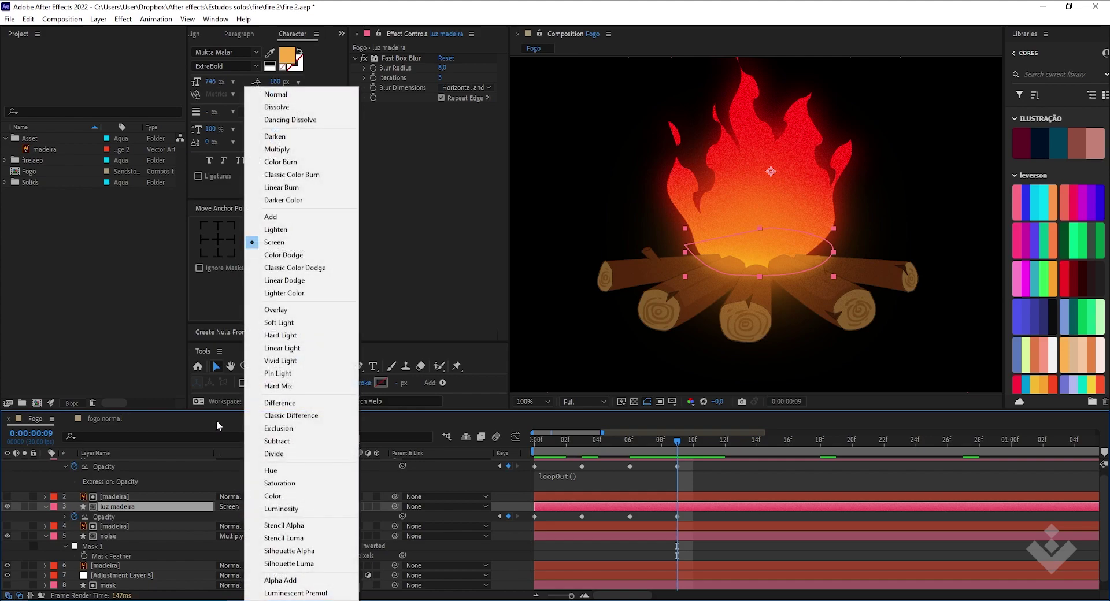
{"action": "left_click", "coordinate": [299, 94]}
Preview the campfire's softened log reflection at a smaller view size and deselect all layers.
{"action": "key", "text": "space"}
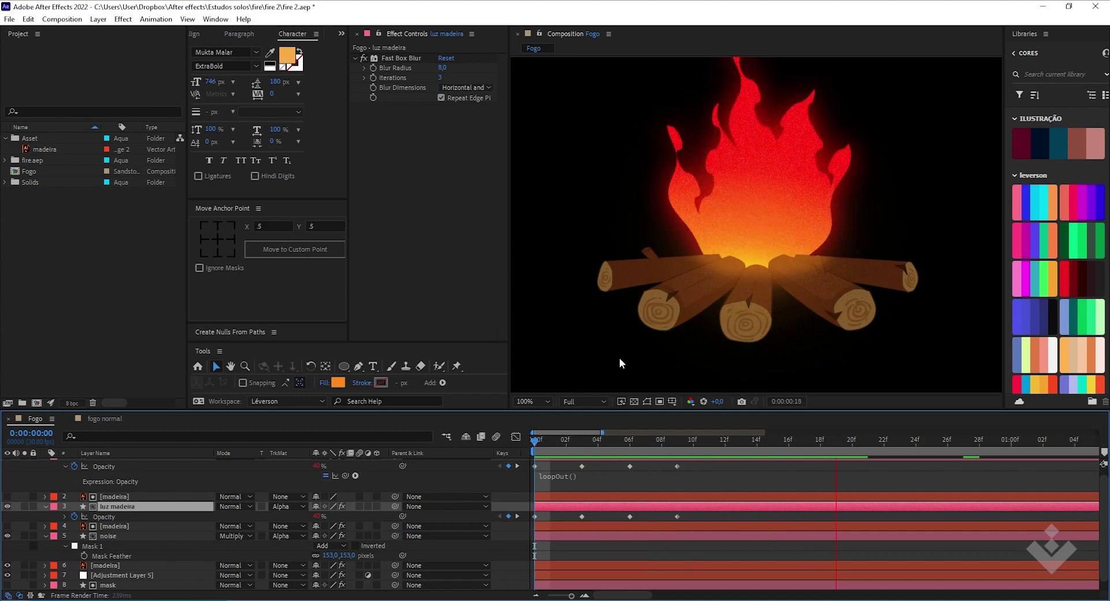
{"action": "scroll", "coordinate": [620, 350], "scroll_direction": "down", "scroll_amount": 2}
{"action": "left_click", "coordinate": [246, 548]}
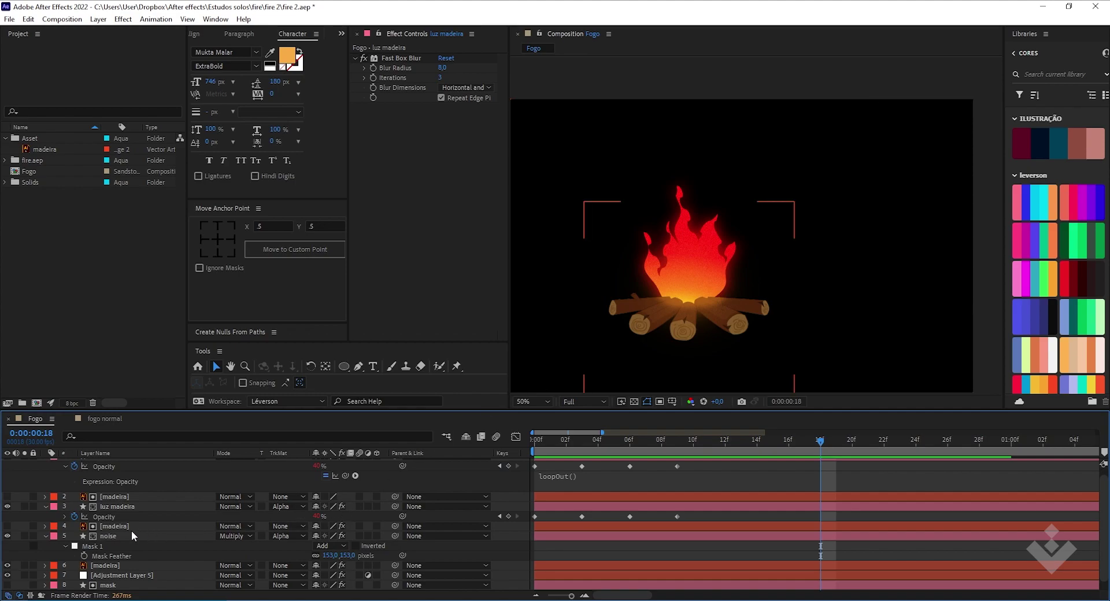
Collapse the expanded properties of the luz, luz madeira and noise layers.
{"action": "left_click", "coordinate": [48, 463]}
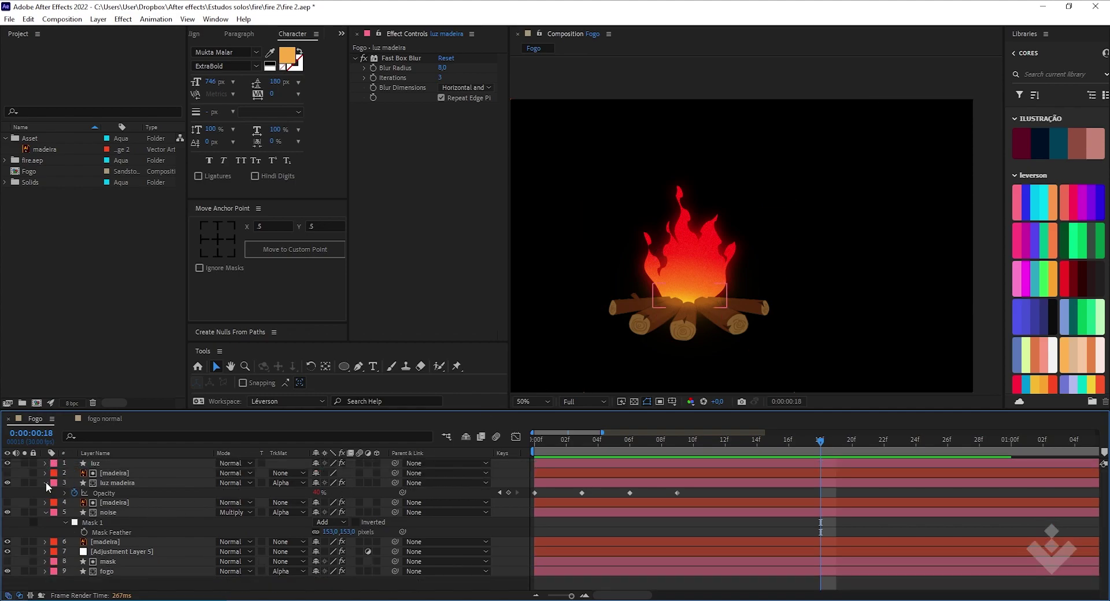
{"action": "left_click", "coordinate": [46, 483]}
{"action": "left_click", "coordinate": [45, 501]}
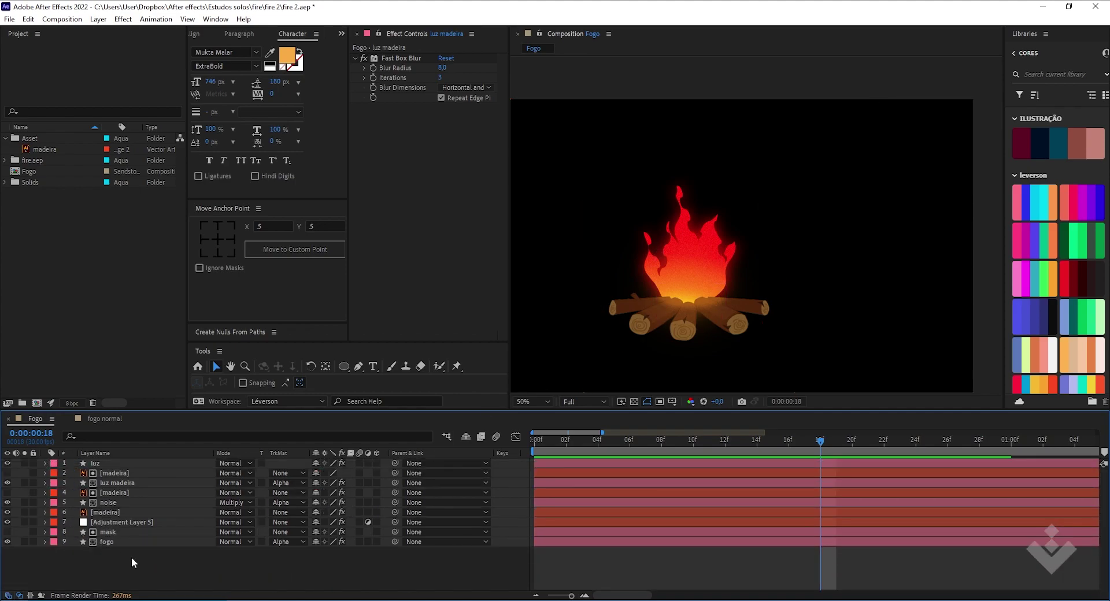
{"action": "left_click", "coordinate": [141, 522]}
{"action": "left_click_drag", "start_coordinate": [621, 264], "coordinate": [653, 238]}
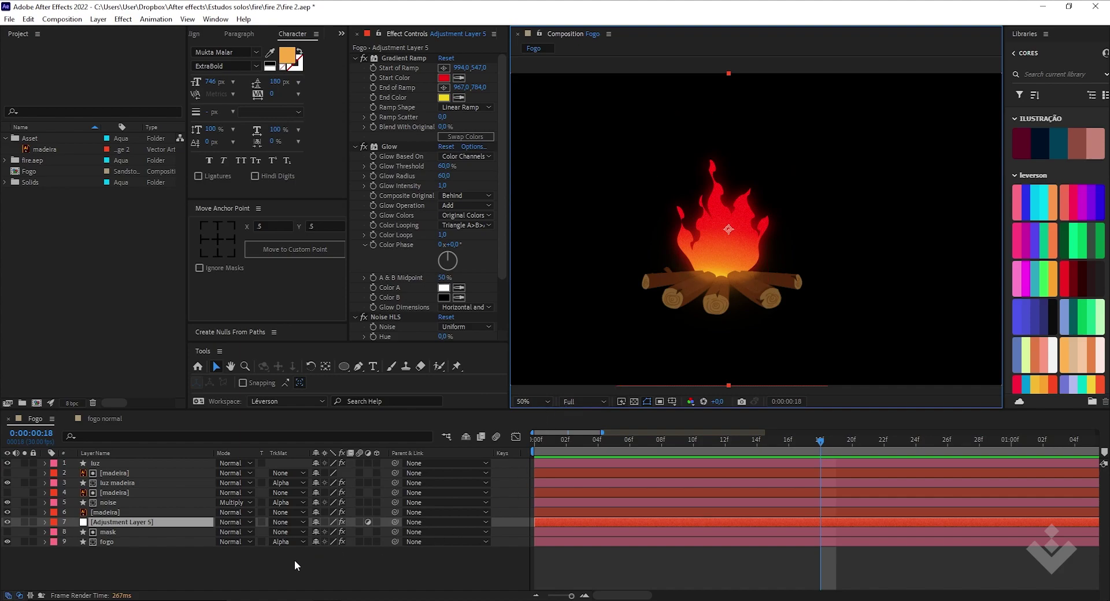
{"action": "left_click", "coordinate": [235, 562]}
{"action": "left_click_drag", "start_coordinate": [703, 229], "coordinate": [727, 227]}
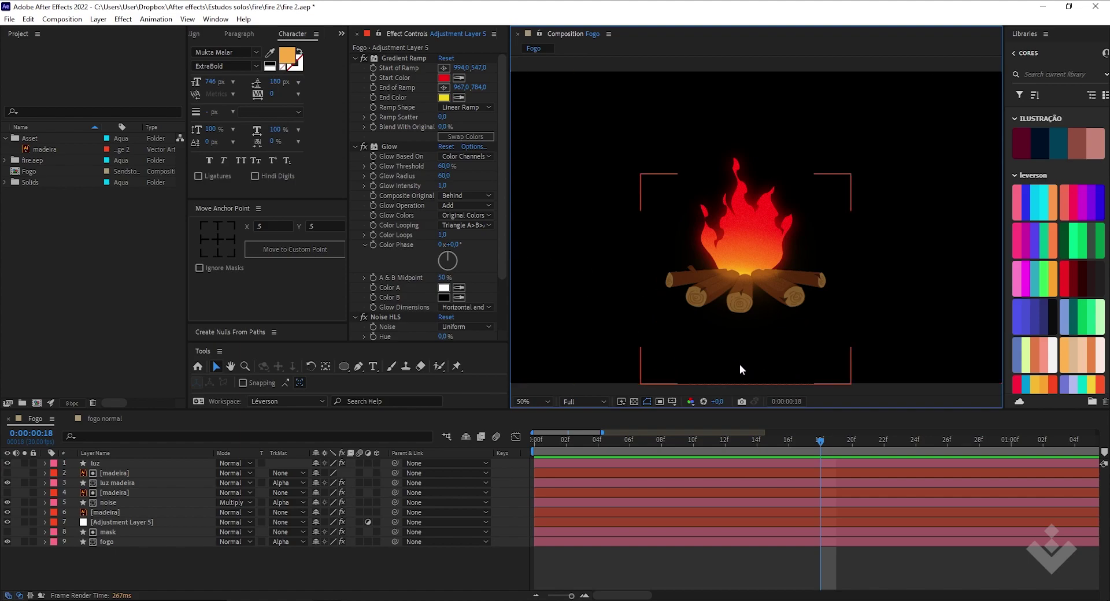
{"action": "key", "text": "h"}
{"action": "left_click_drag", "start_coordinate": [586, 214], "coordinate": [622, 205]}
{"action": "key", "text": "v"}
{"action": "left_click", "coordinate": [341, 559]}
Set the Fogo composition's width to 1080 px.
{"action": "key", "text": "ctrl+k"}
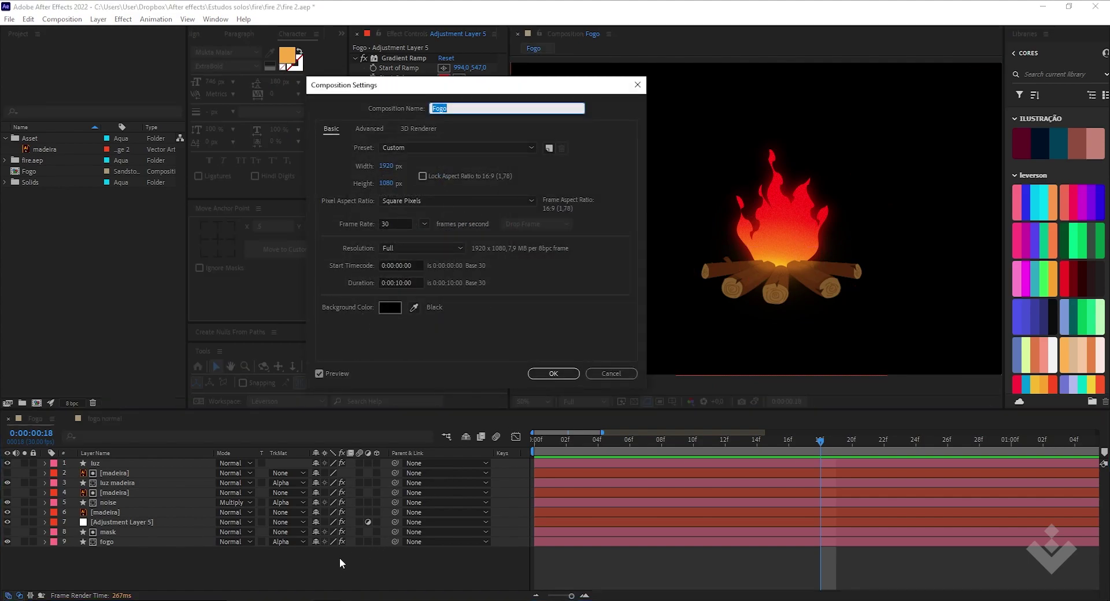
{"action": "left_click", "coordinate": [385, 169]}
{"action": "type", "text": "1080"}
{"action": "key", "text": "Return"}
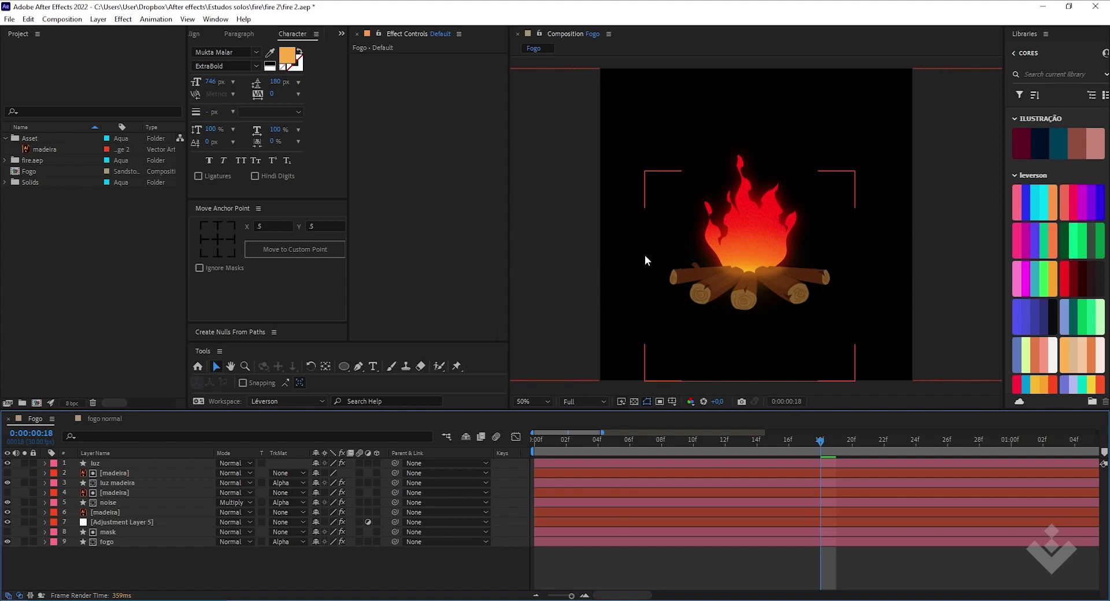
Resize the Fogo composition to 800 px wide and 8700 px high.
{"action": "key", "text": "ctrl+k"}
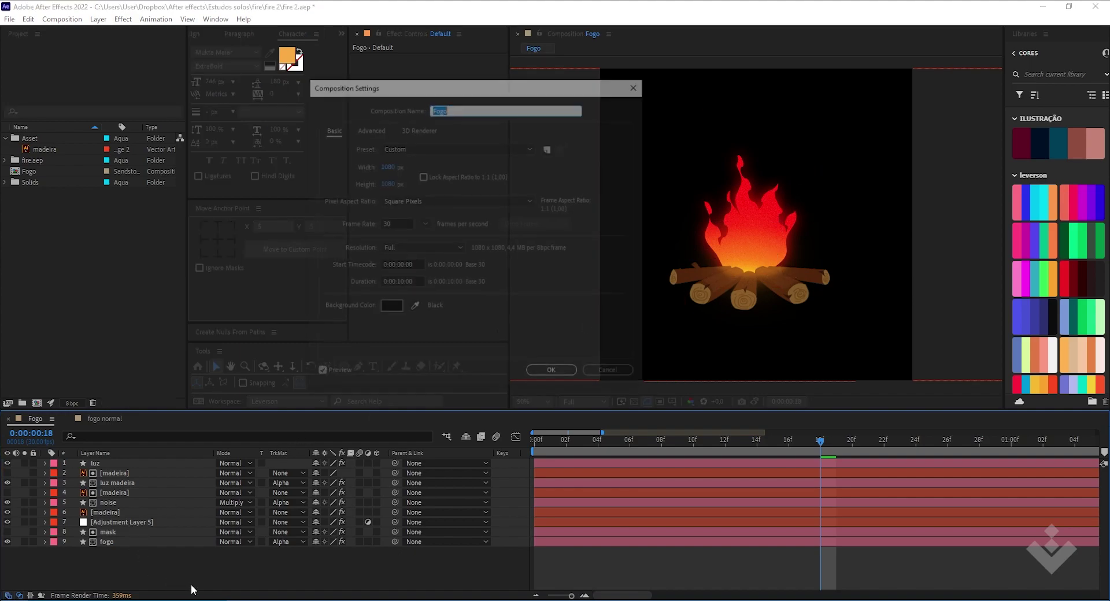
{"action": "left_click", "coordinate": [386, 166]}
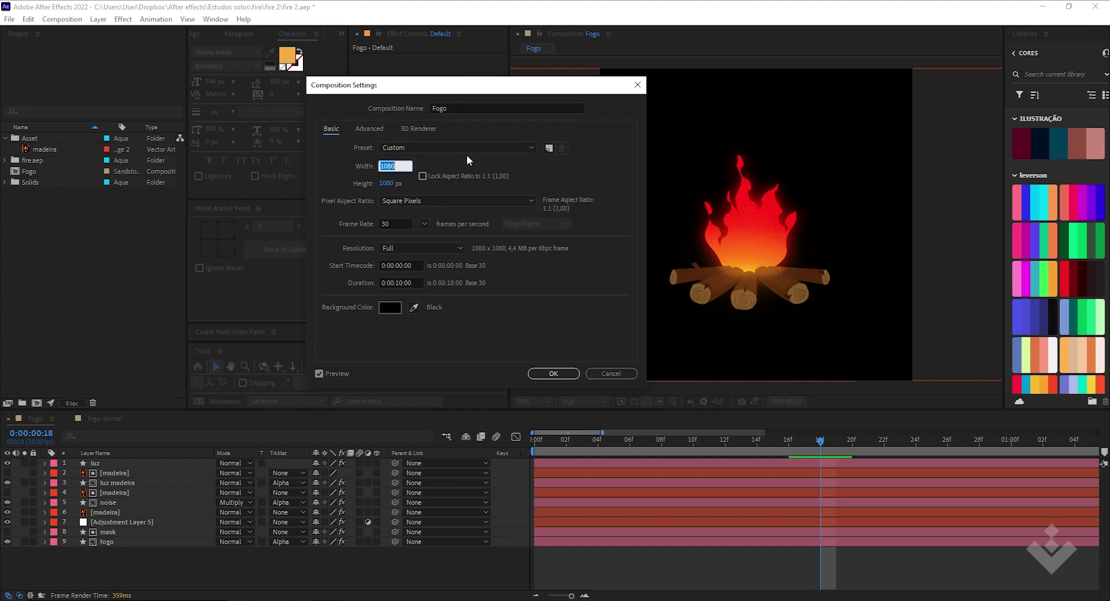
{"action": "type", "text": "8700"}
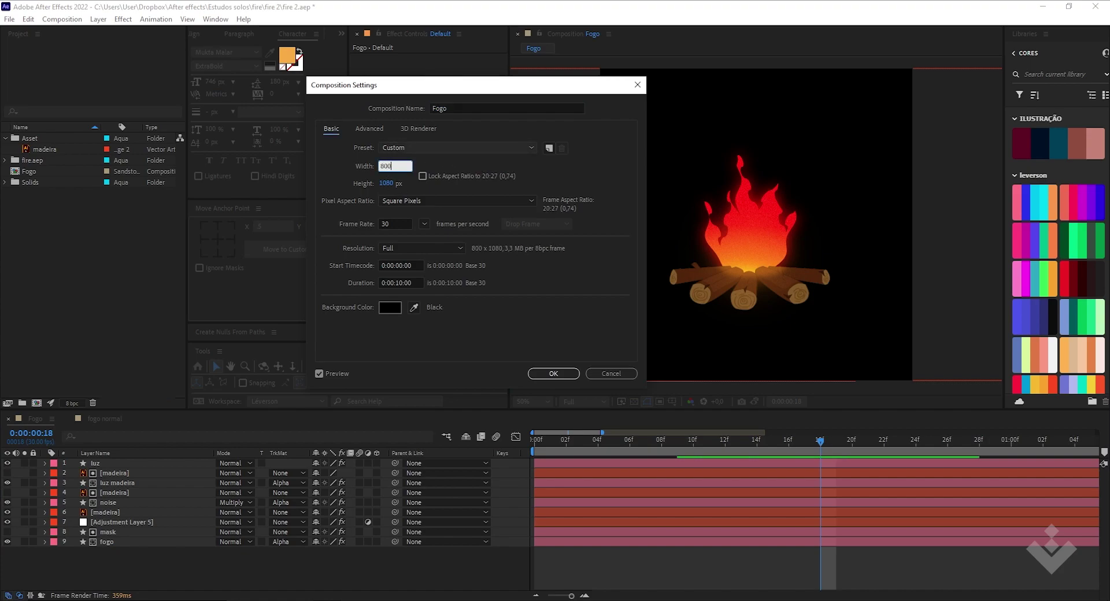
{"action": "key", "text": "Tab"}
{"action": "type", "text": "8700"}
{"action": "key", "text": "Return"}
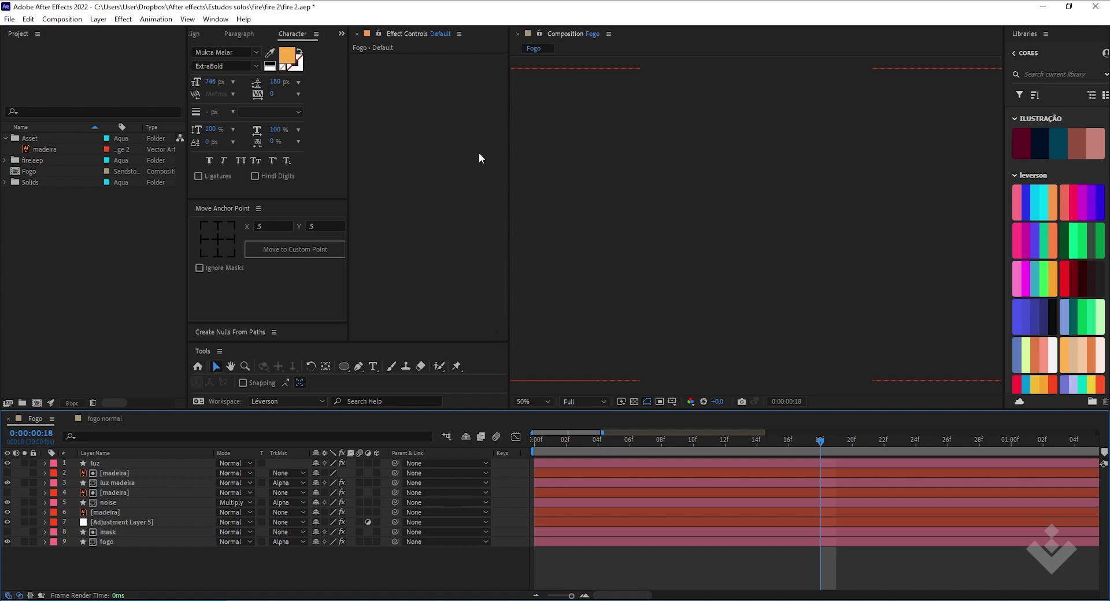
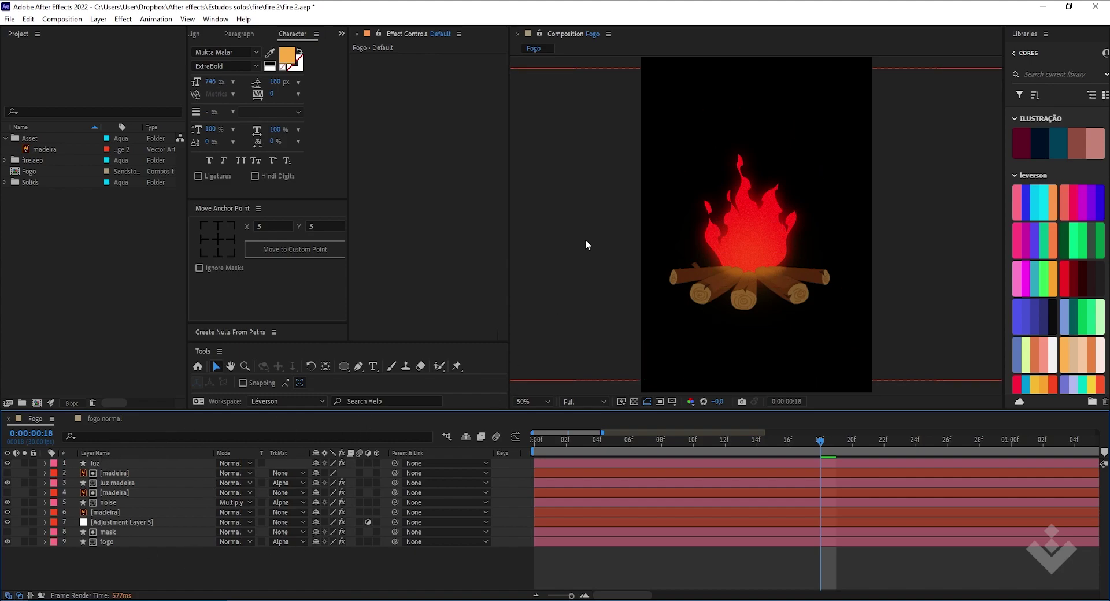
Set the Fogo composition's height to 800 px and play back the resized animation.
{"action": "key", "text": "ctrl+k"}
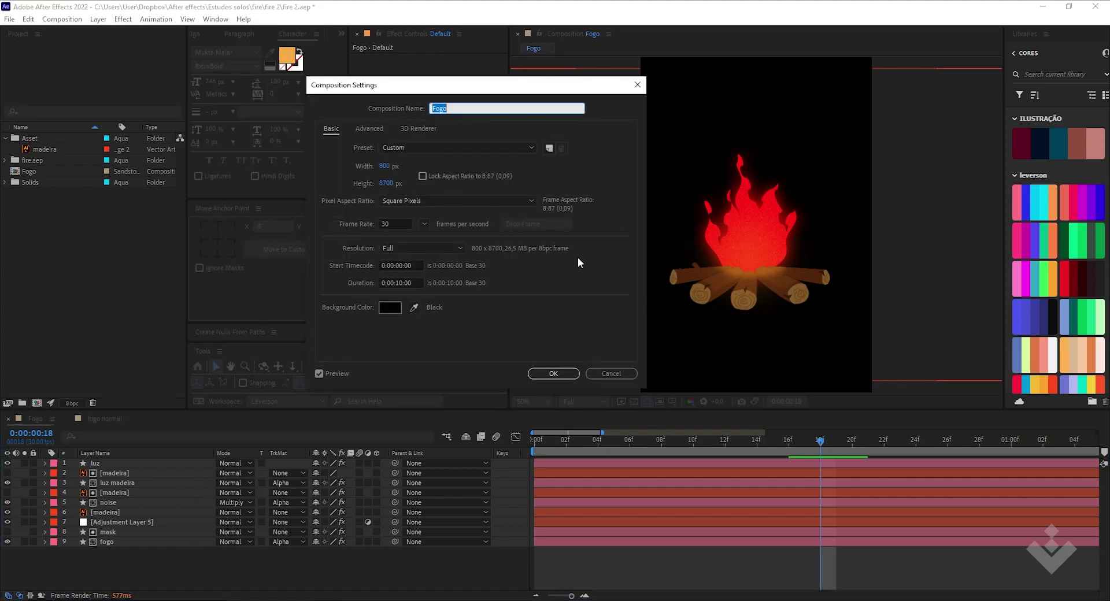
{"action": "left_click", "coordinate": [384, 183]}
{"action": "type", "text": "800"}
{"action": "key", "text": "Return"}
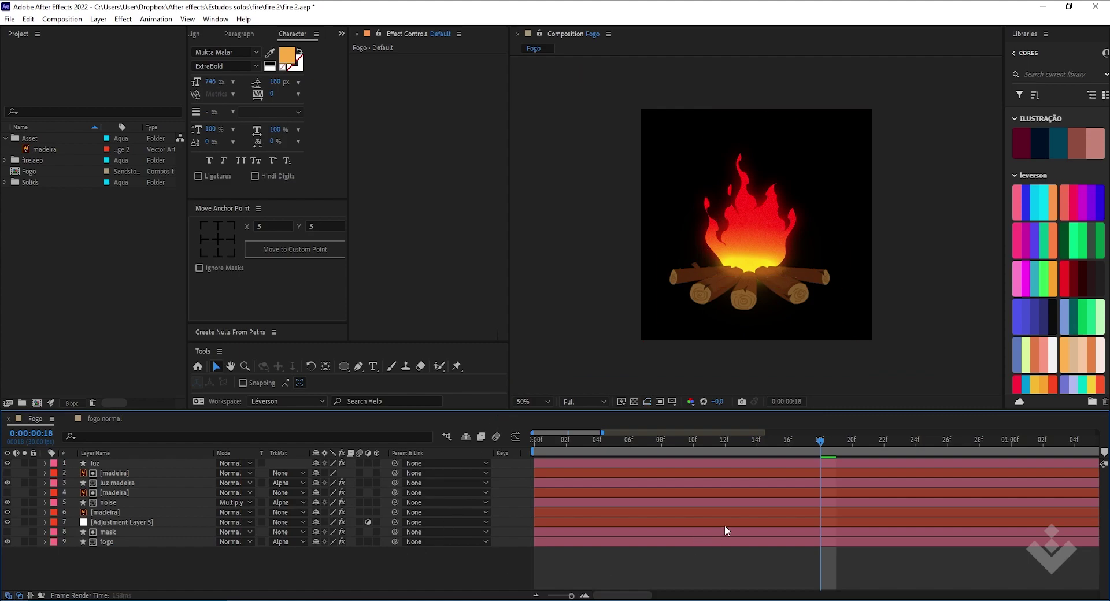
{"action": "key", "text": "space"}
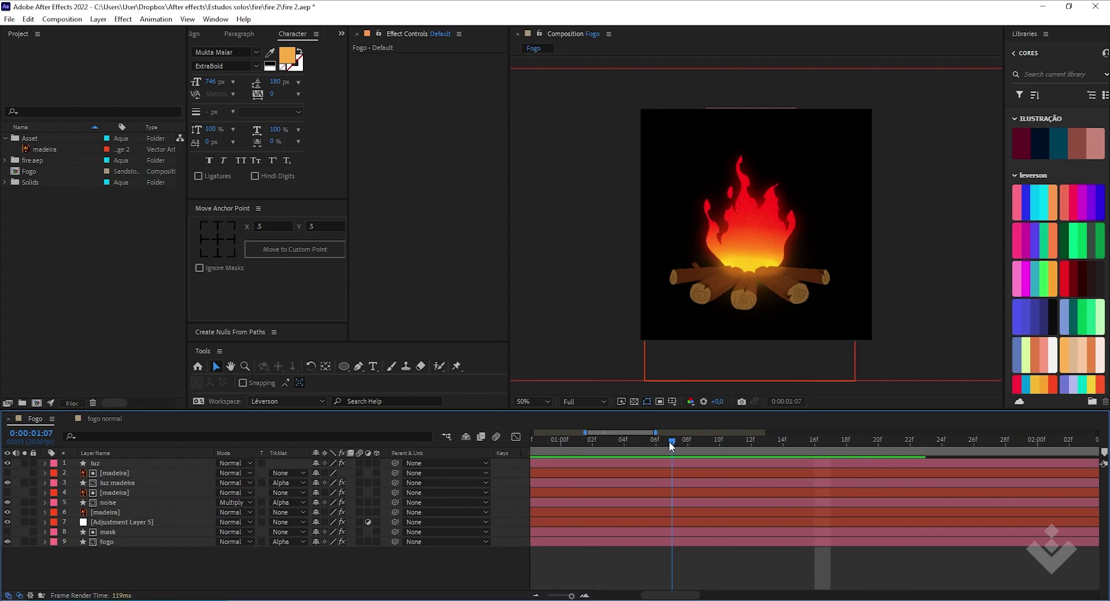
{"action": "left_click", "coordinate": [714, 434]}
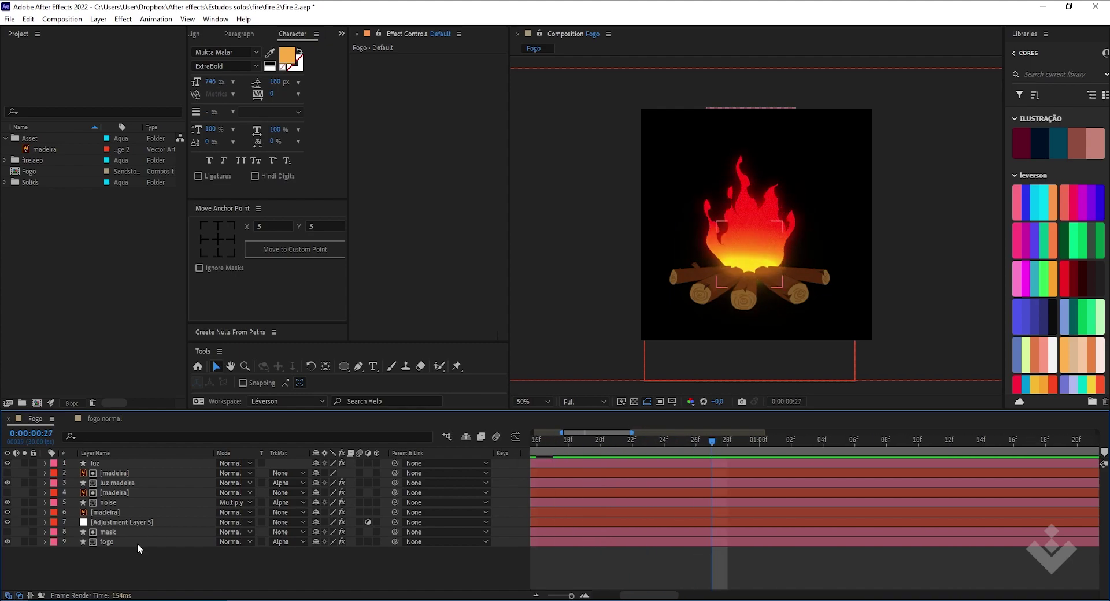
Try adjusting the Glow Radius on the flame's adjustment layer, undo the change and look through its effects.
{"action": "left_click", "coordinate": [110, 502]}
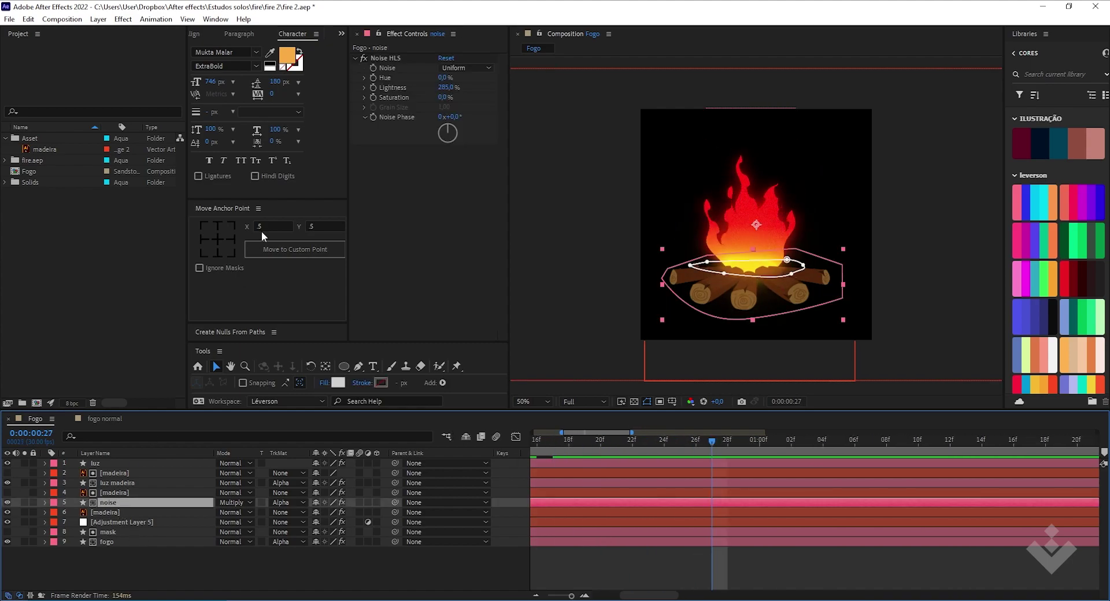
{"action": "left_click", "coordinate": [146, 522]}
{"action": "scroll", "coordinate": [726, 243], "scroll_direction": "up", "scroll_amount": 2}
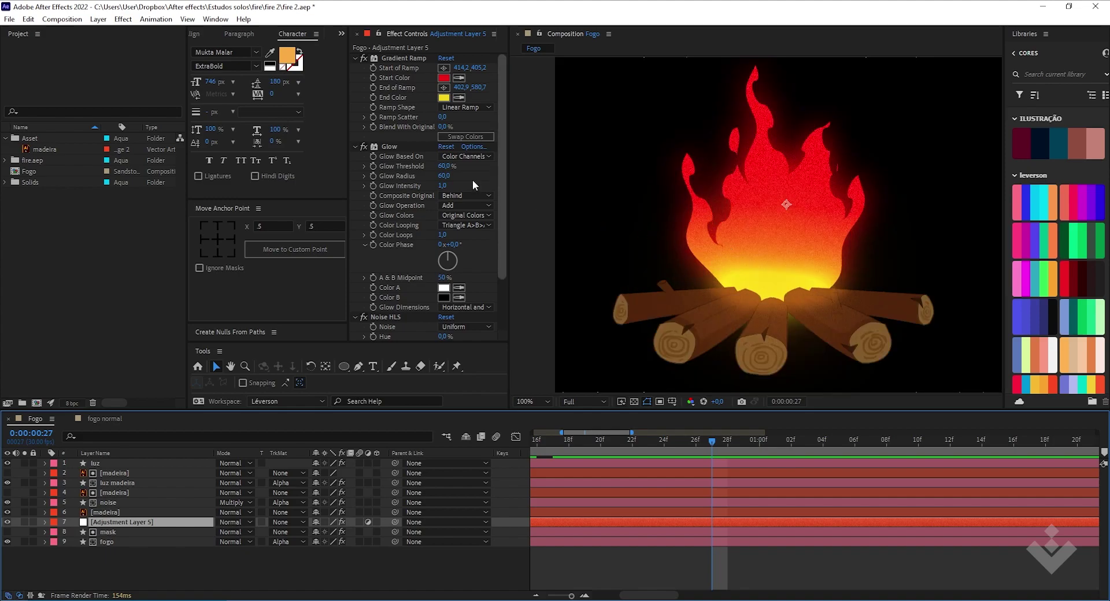
{"action": "left_click", "coordinate": [390, 144]}
{"action": "mouse_move", "coordinate": [448, 179]}
{"action": "left_mouse_down"}
{"action": "mouse_move", "coordinate": [427, 179]}
{"action": "mouse_move", "coordinate": [445, 180]}
{"action": "left_mouse_up"}
{"action": "key", "text": "ctrl+z"}
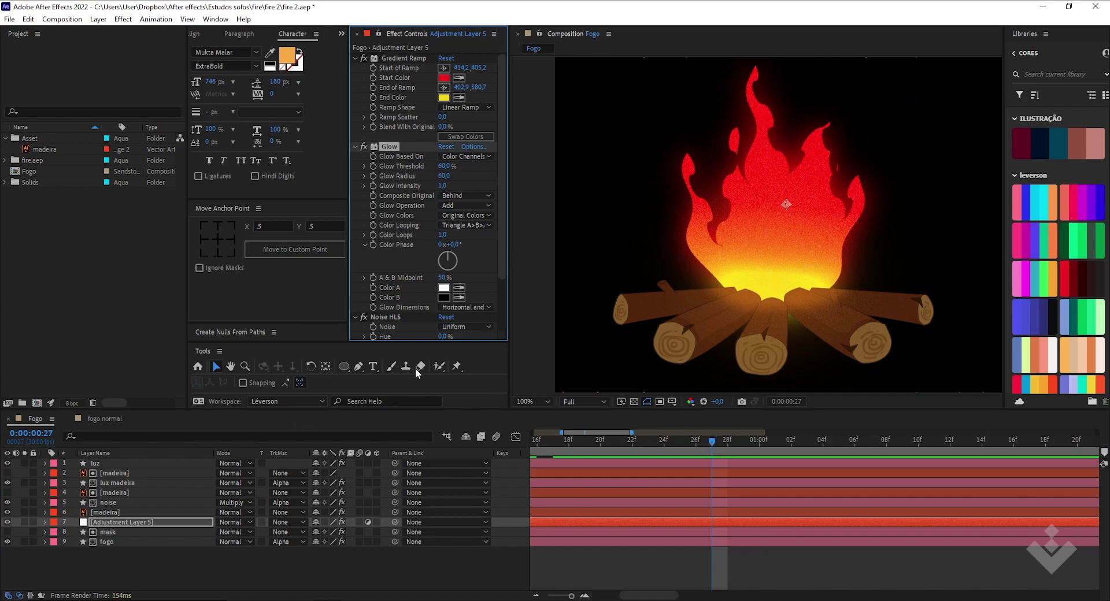
{"action": "scroll", "coordinate": [391, 315], "scroll_direction": "down", "scroll_amount": 3}
{"action": "scroll", "coordinate": [391, 314], "scroll_direction": "up", "scroll_amount": 3}
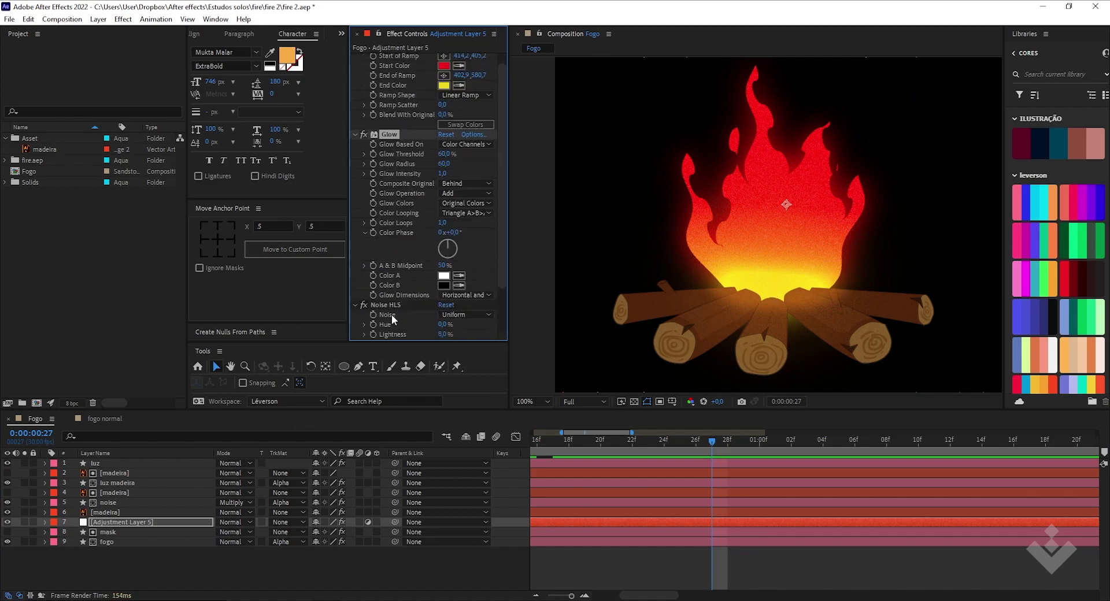
Reposition the flame's Gradient Ramp with its start at about 393.2, 381.2 and its end at about 405.9, 622.7.
{"action": "left_click", "coordinate": [399, 59]}
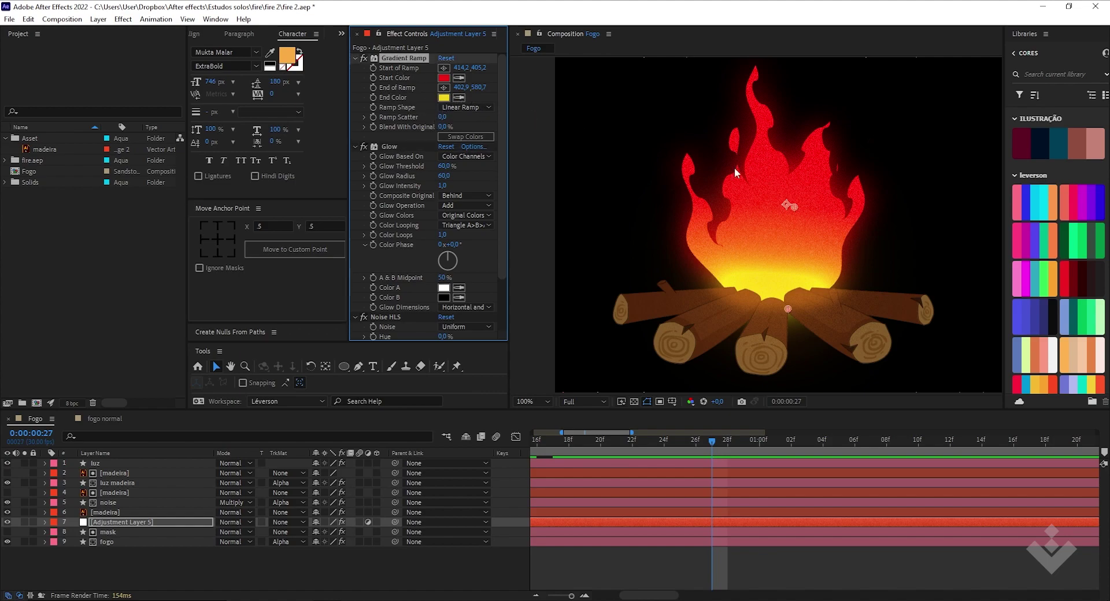
{"action": "left_click_drag", "start_coordinate": [787, 311], "coordinate": [789, 335]}
{"action": "mouse_move", "coordinate": [793, 208]}
{"action": "left_mouse_down"}
{"action": "mouse_move", "coordinate": [783, 147]}
{"action": "mouse_move", "coordinate": [782, 197]}
{"action": "left_mouse_up"}
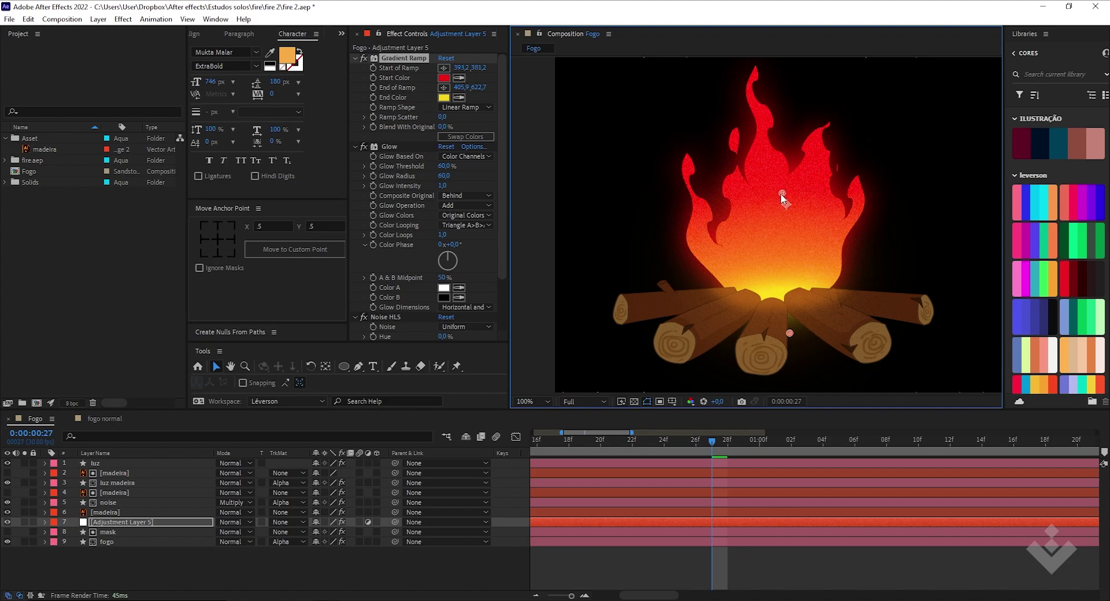
Preview the flame's adjusted gradient, save the project and deselect all layers.
{"action": "scroll", "coordinate": [776, 195], "scroll_direction": "down", "scroll_amount": 2}
{"action": "key", "text": "space"}
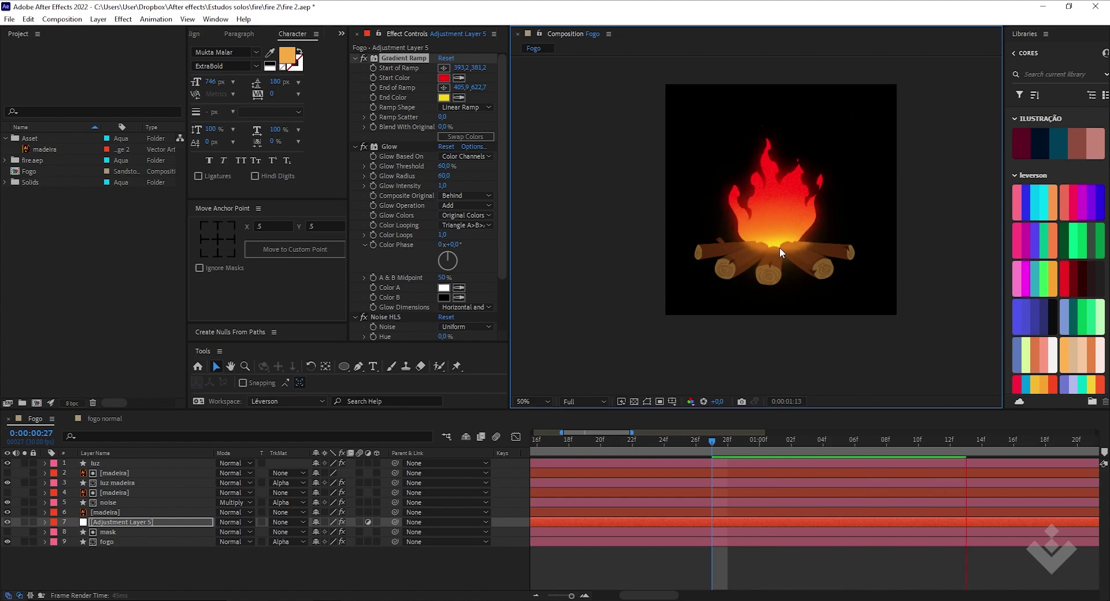
{"action": "key", "text": "space"}
{"action": "scroll", "coordinate": [778, 248], "scroll_direction": "up", "scroll_amount": 2}
{"action": "key", "text": "ctrl+s"}
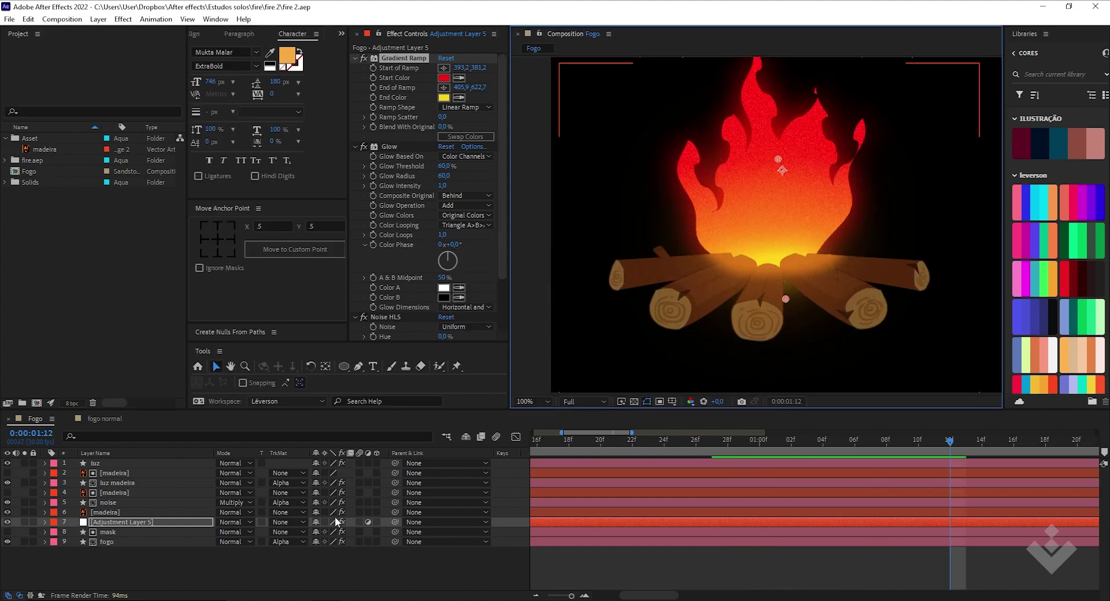
{"action": "left_click", "coordinate": [161, 569]}
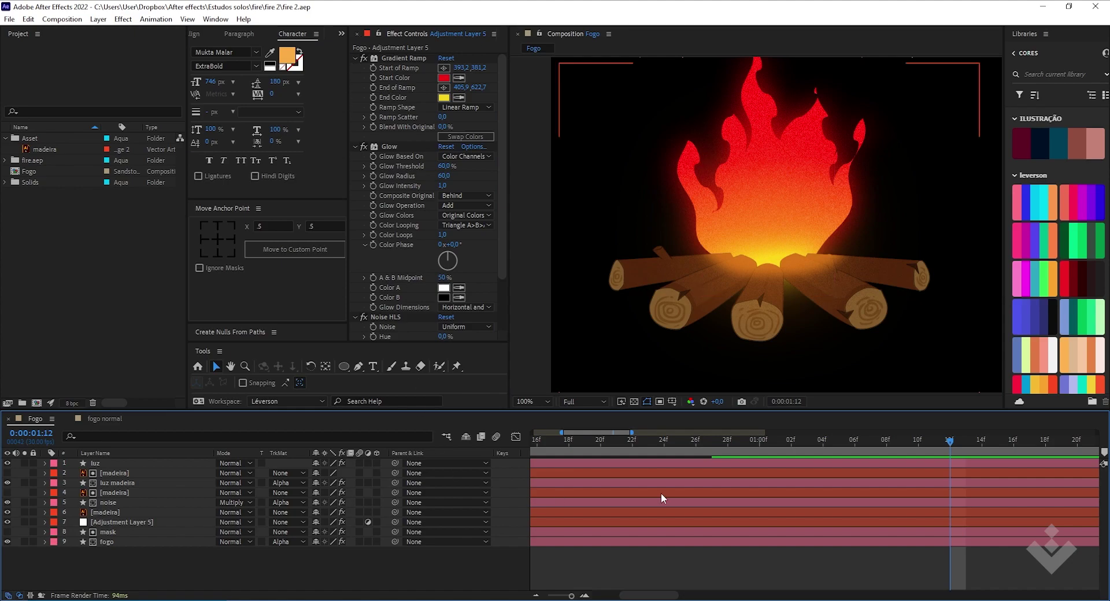
Preview the campfire animation in the Fogo composition from its first frame.
{"action": "scroll", "coordinate": [678, 308], "scroll_direction": "down", "scroll_amount": 2}
{"action": "left_click_drag", "start_coordinate": [933, 444], "coordinate": [503, 445]}
{"action": "key", "text": "space"}
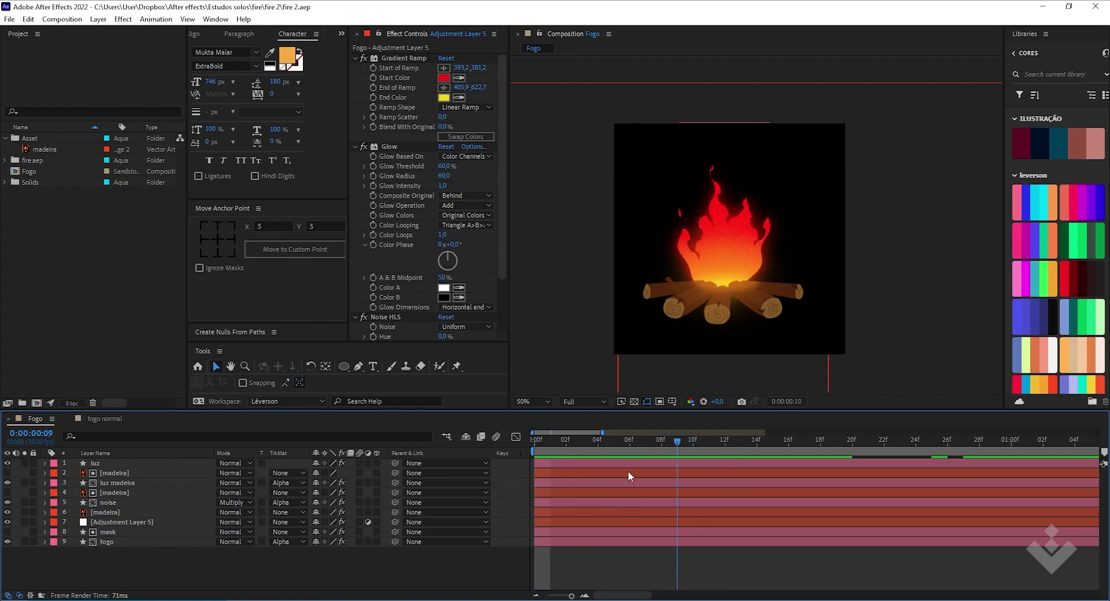
{"action": "key", "text": "space"}
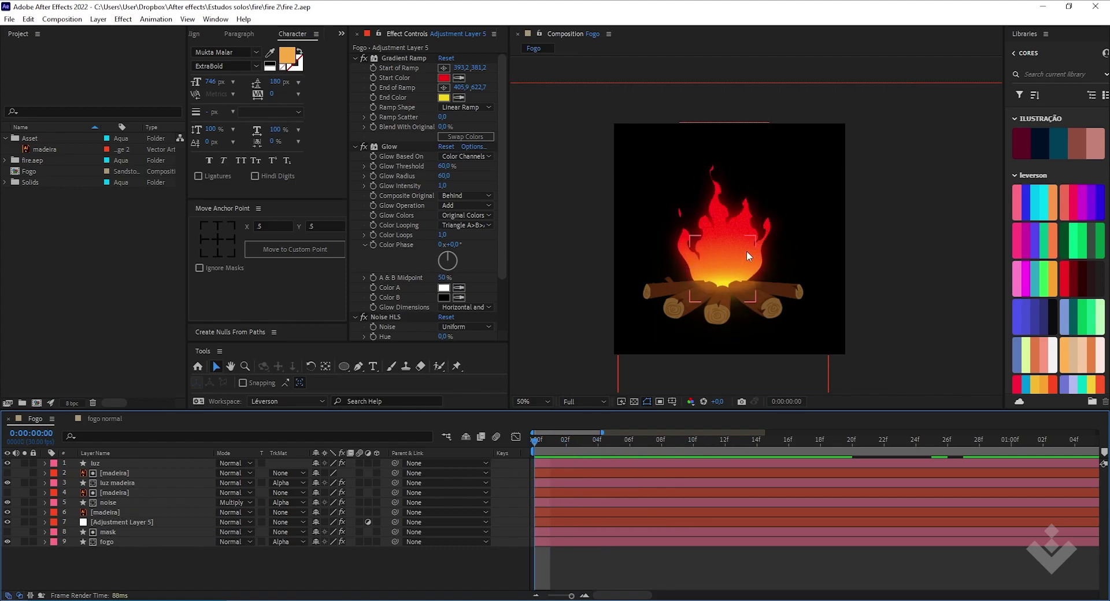
Create a new composition named _final at 1920 × 1080 px.
{"action": "left_click", "coordinate": [50, 235]}
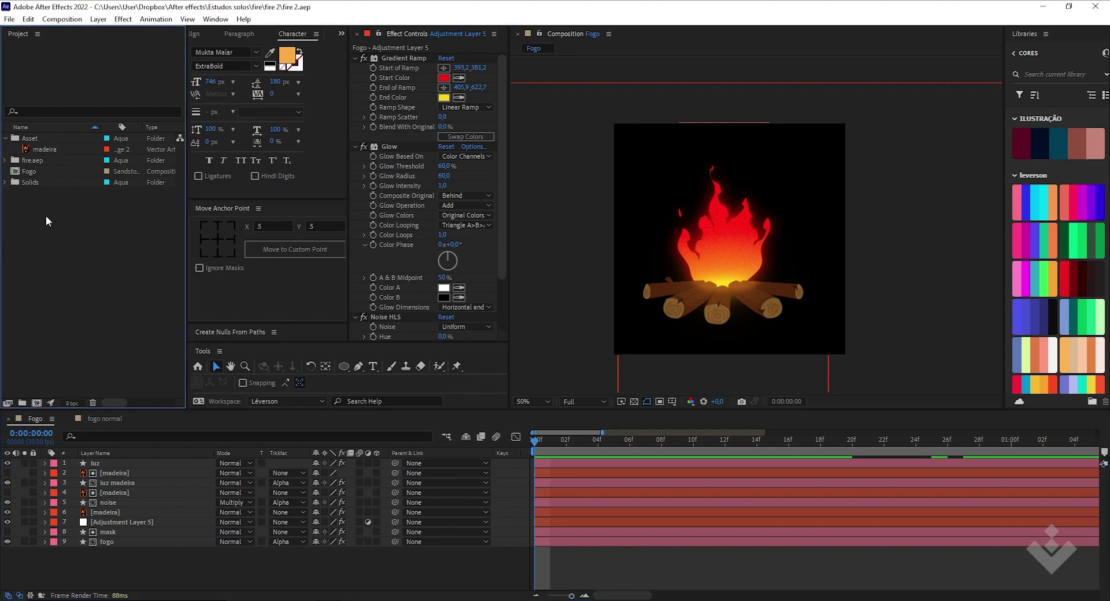
{"action": "right_click", "coordinate": [47, 217]}
{"action": "left_click", "coordinate": [87, 225]}
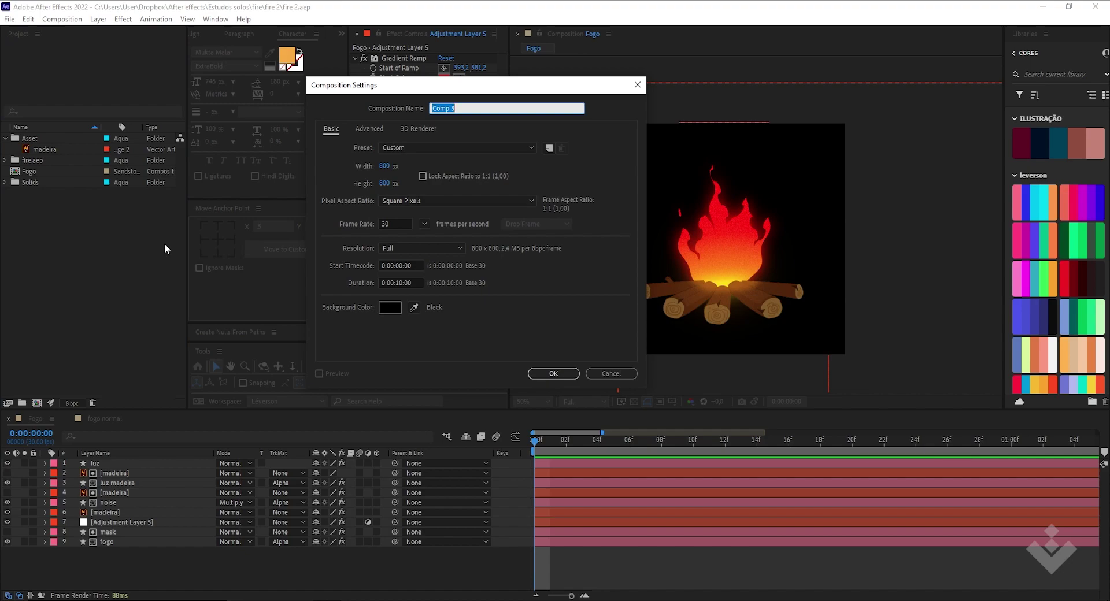
{"action": "key", "text": "BackSpace"}
{"action": "left_click", "coordinate": [384, 166]}
{"action": "type", "text": "1920"}
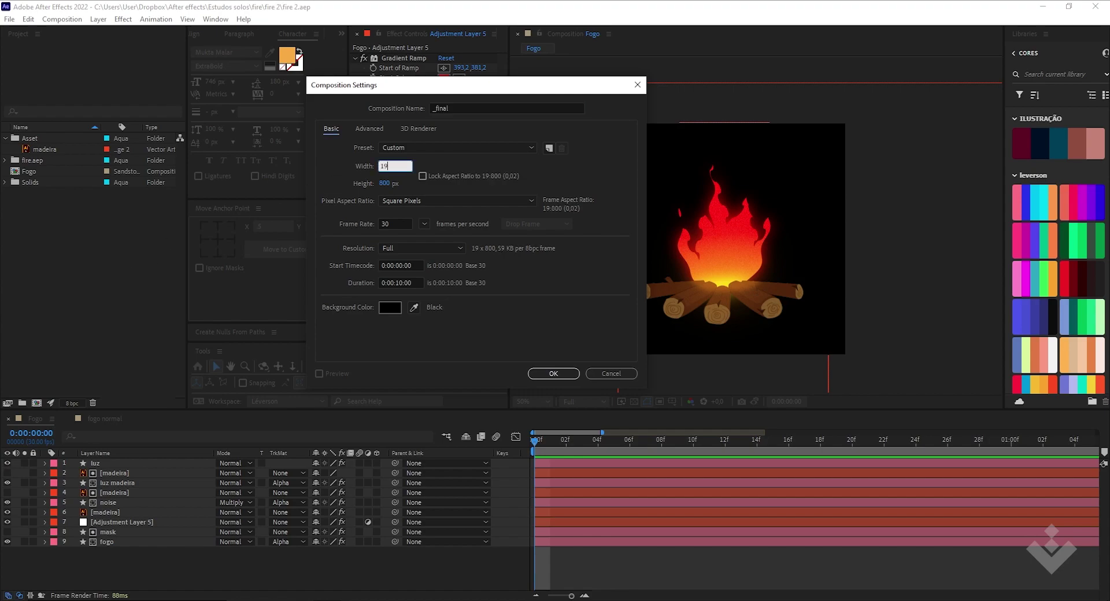
{"action": "key", "text": "Tab"}
{"action": "type", "text": "1080"}
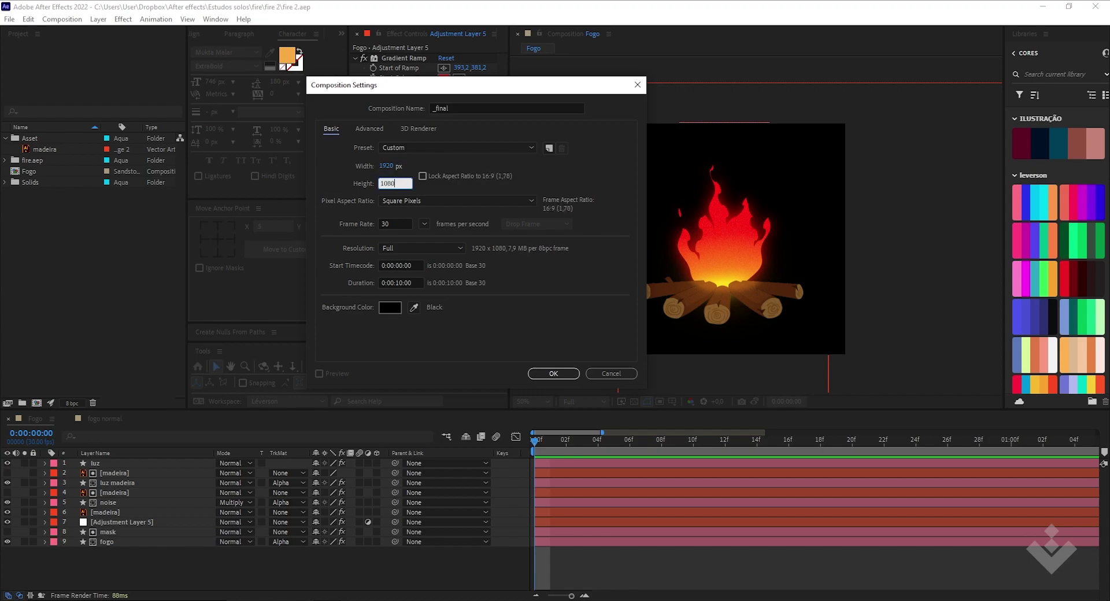
{"action": "key", "text": "Return"}
{"action": "scroll", "coordinate": [755, 200], "scroll_direction": "down", "scroll_amount": 1}
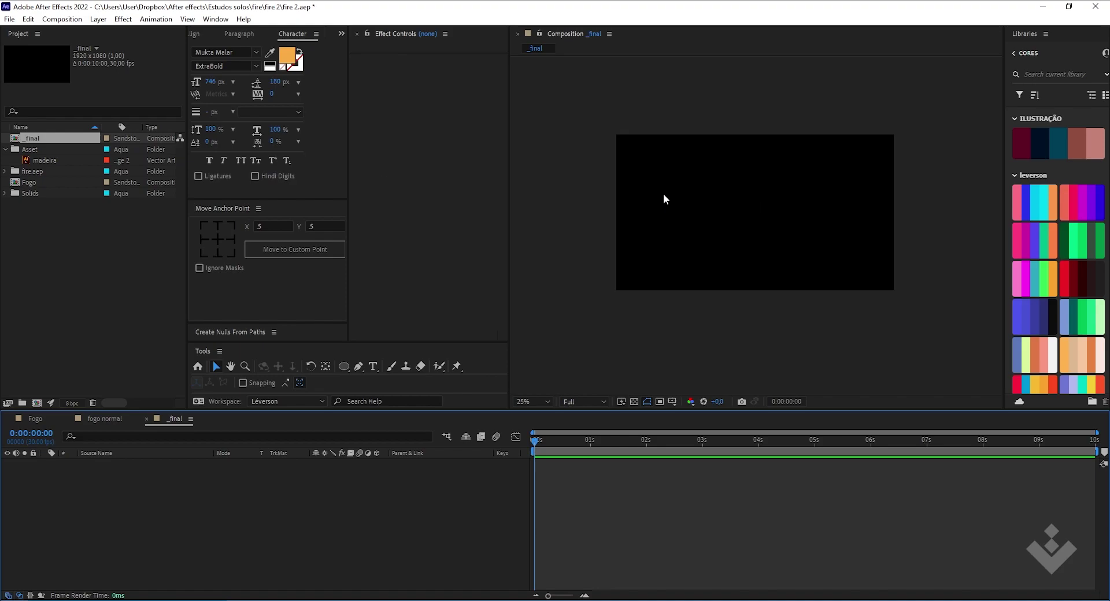
Collapse the Asset folder and add the Fogo composition as a layer in _final.
{"action": "left_click", "coordinate": [4, 149]}
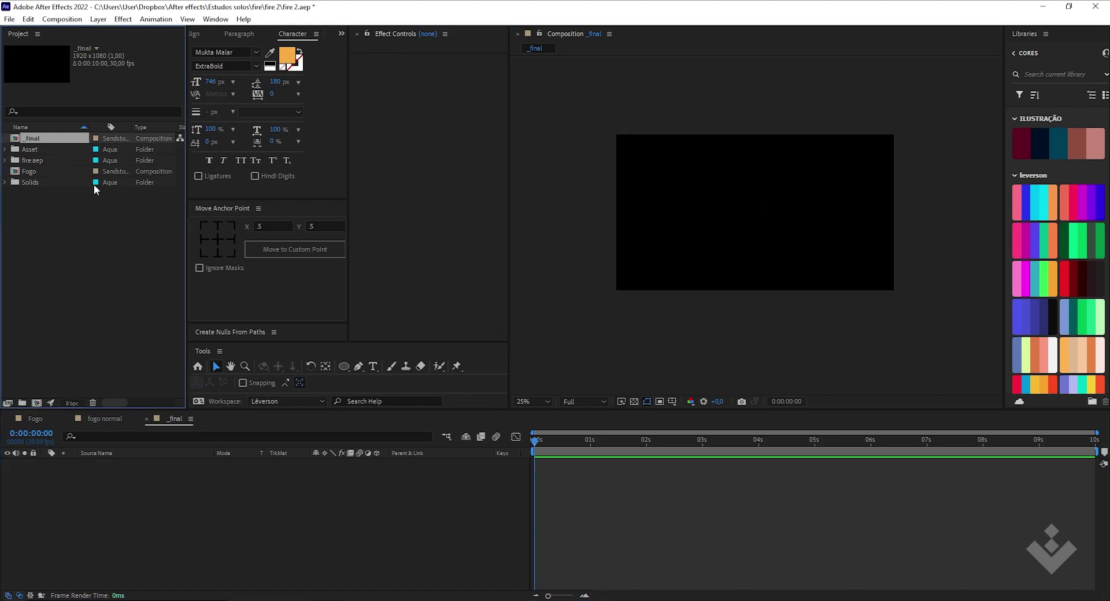
{"action": "left_click", "coordinate": [36, 171]}
{"action": "left_click_drag", "start_coordinate": [33, 169], "coordinate": [168, 500]}
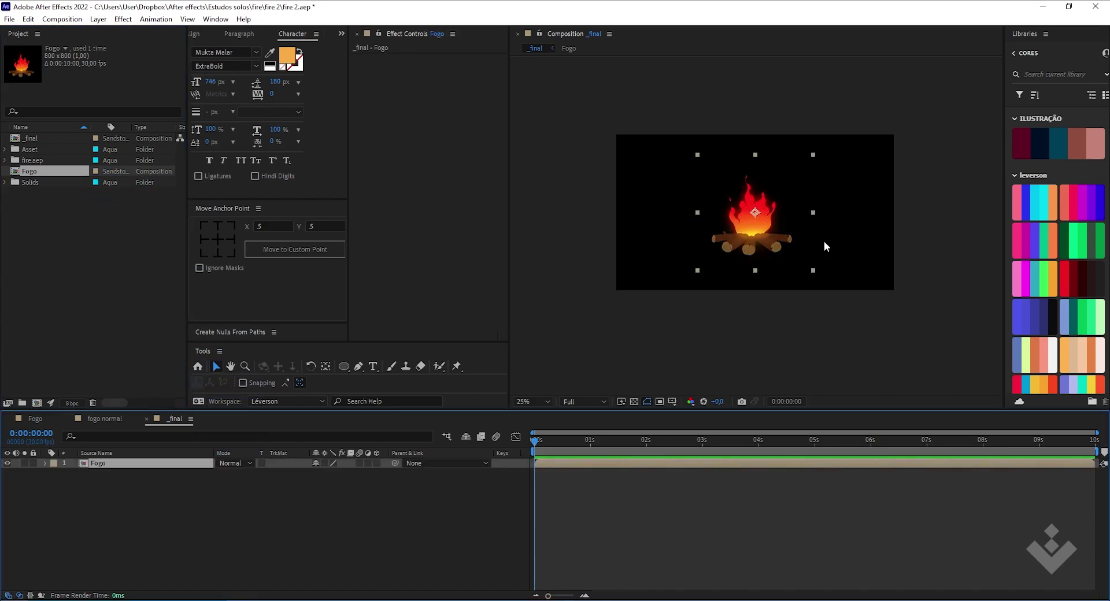
Enlarge the Fogo layer slightly, place it a little lower in the _final composition and deselect it.
{"action": "left_click_drag", "start_coordinate": [811, 213], "coordinate": [723, 226]}
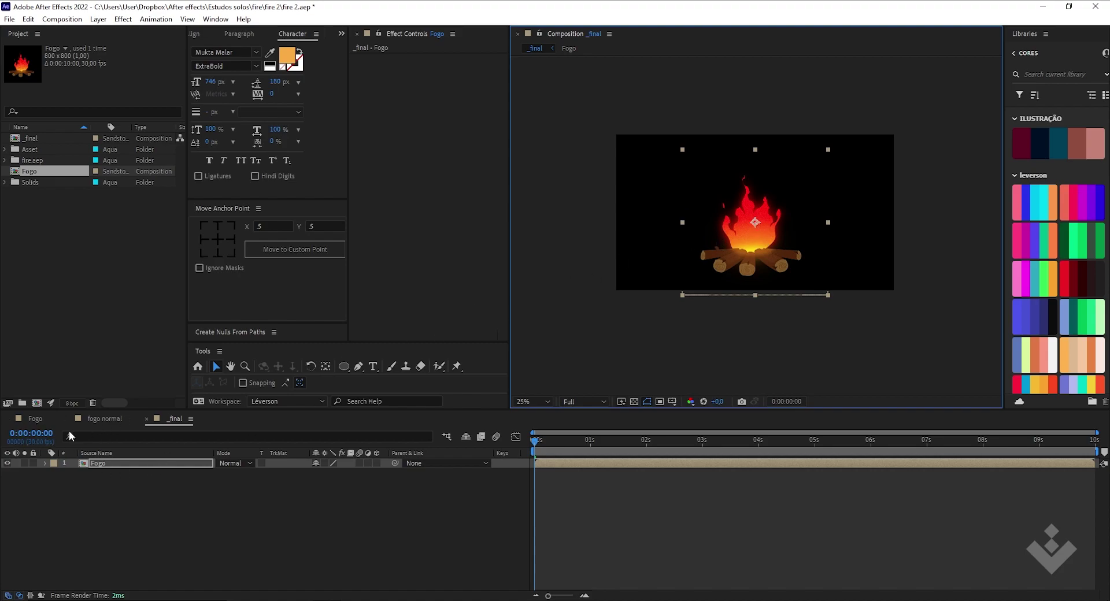
{"action": "left_click", "coordinate": [22, 421]}
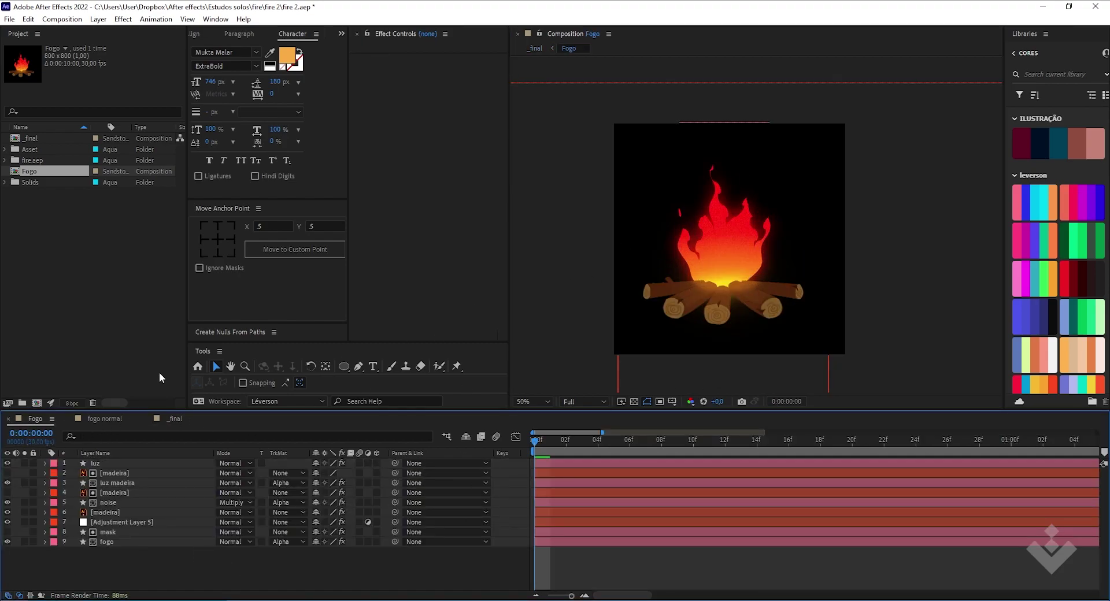
{"action": "left_click", "coordinate": [170, 421]}
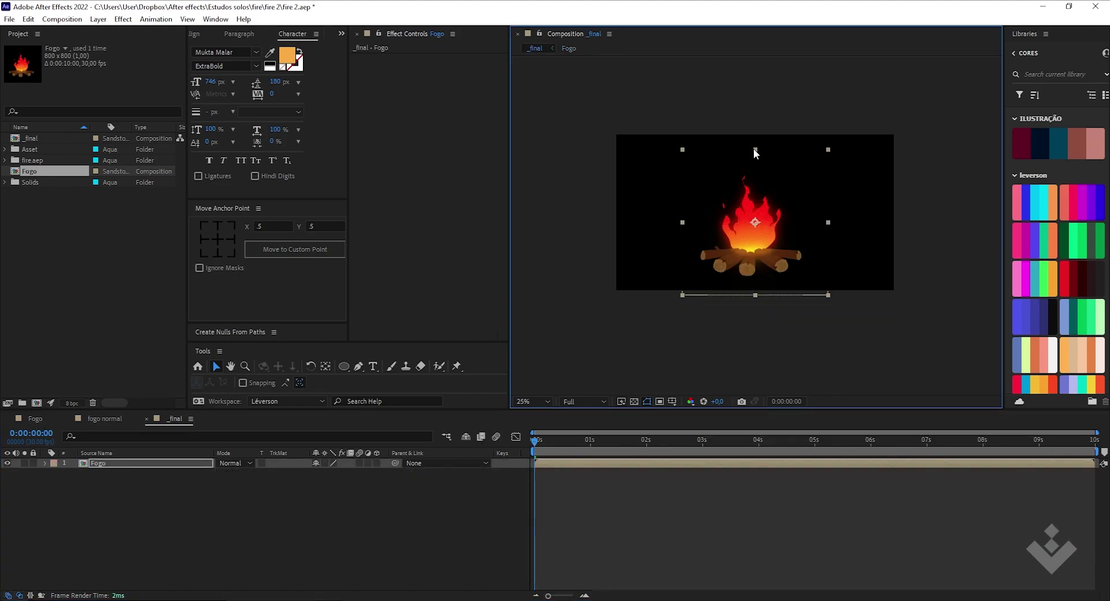
{"action": "left_click", "coordinate": [321, 509]}
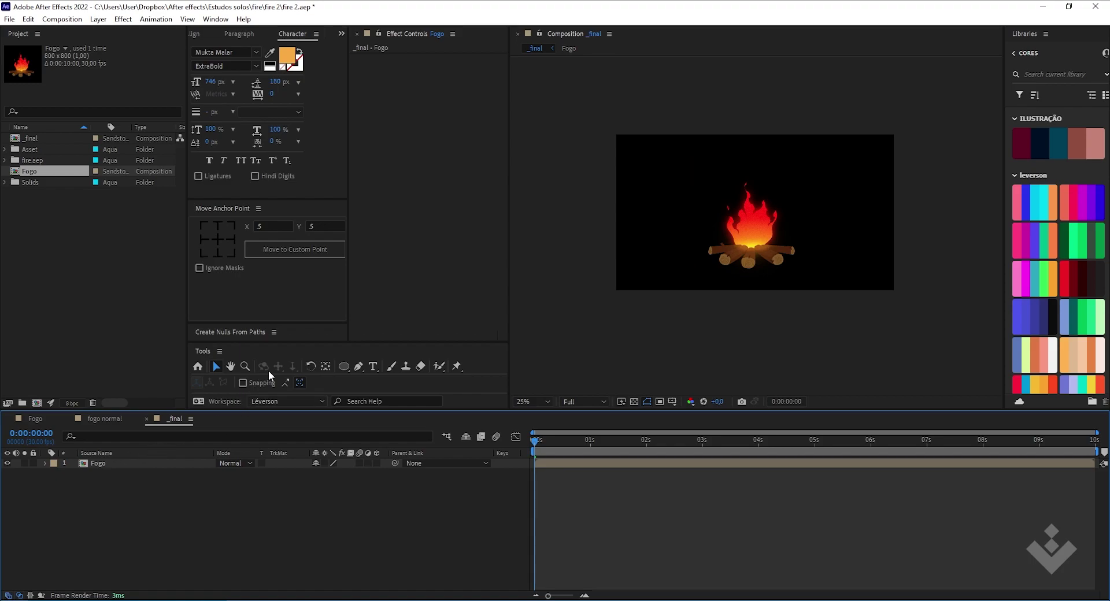
Draw a wide, unstroked ground ellipse across the lower part of the _final composition, extending past both sides of the frame.
{"action": "mouse_move", "coordinate": [344, 369]}
{"action": "left_mouse_down"}
{"action": "mouse_move", "coordinate": [381, 381]}
{"action": "mouse_move", "coordinate": [381, 393]}
{"action": "left_mouse_up"}
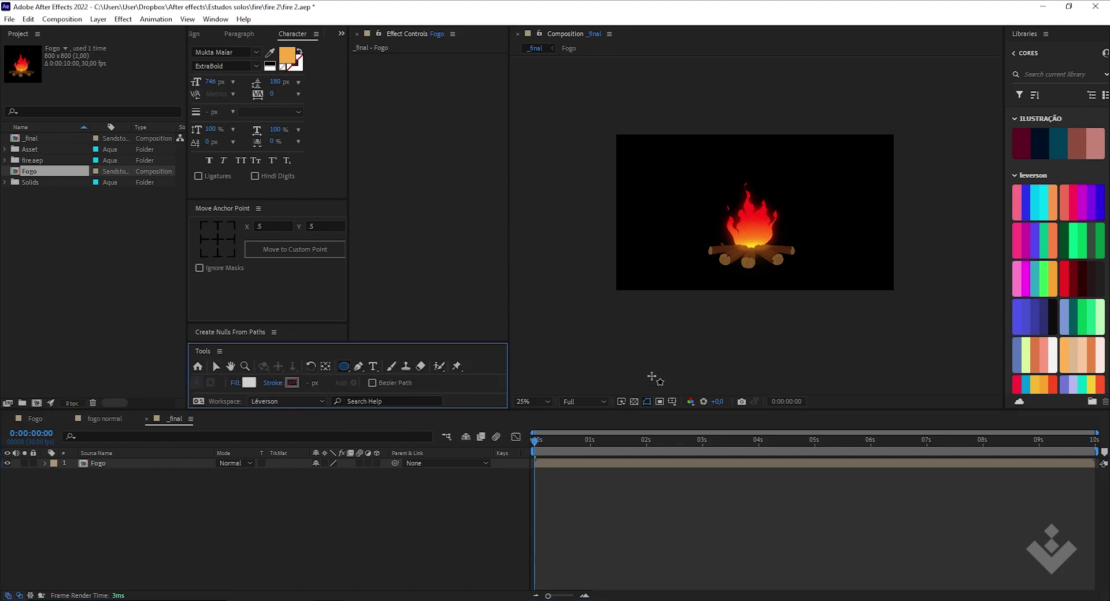
{"action": "left_click_drag", "start_coordinate": [602, 235], "coordinate": [917, 320]}
{"action": "key", "text": "v"}
{"action": "mouse_move", "coordinate": [779, 281]}
{"action": "left_mouse_down"}
{"action": "mouse_move", "coordinate": [763, 292]}
{"action": "mouse_move", "coordinate": [773, 285]}
{"action": "left_mouse_up"}
Rename the new ellipse shape layer as chão.
{"action": "left_click", "coordinate": [131, 514]}
{"action": "left_click", "coordinate": [135, 466]}
{"action": "key", "text": "Return"}
{"action": "type", "text": "ch"}
{"action": "key", "text": "Return"}
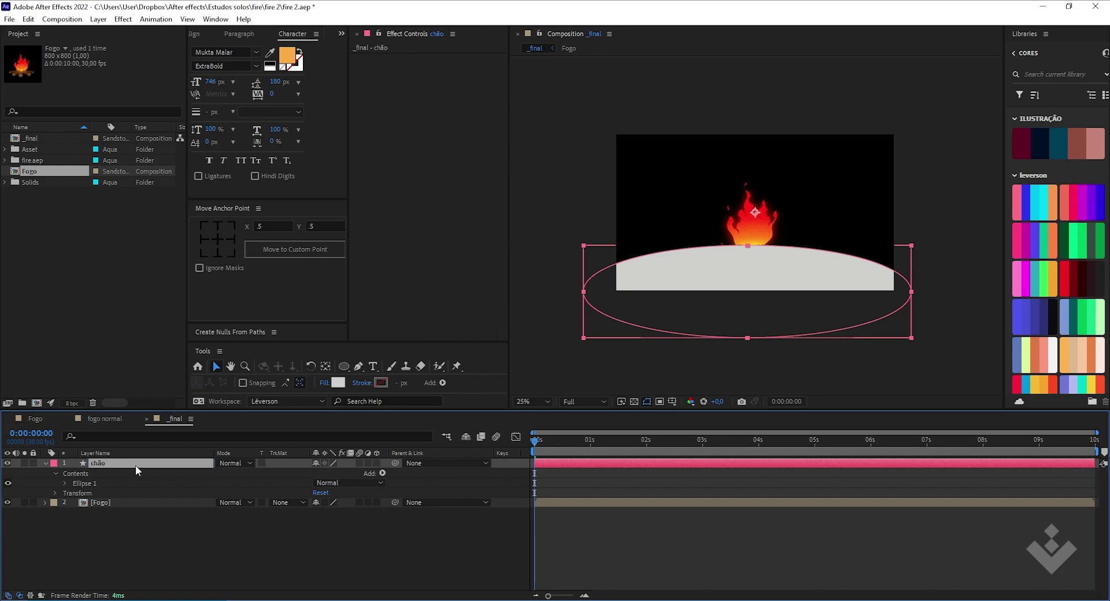
Place the chão layer beneath the Fogo layer in the stacking order.
{"action": "key", "text": "ctrl+a"}
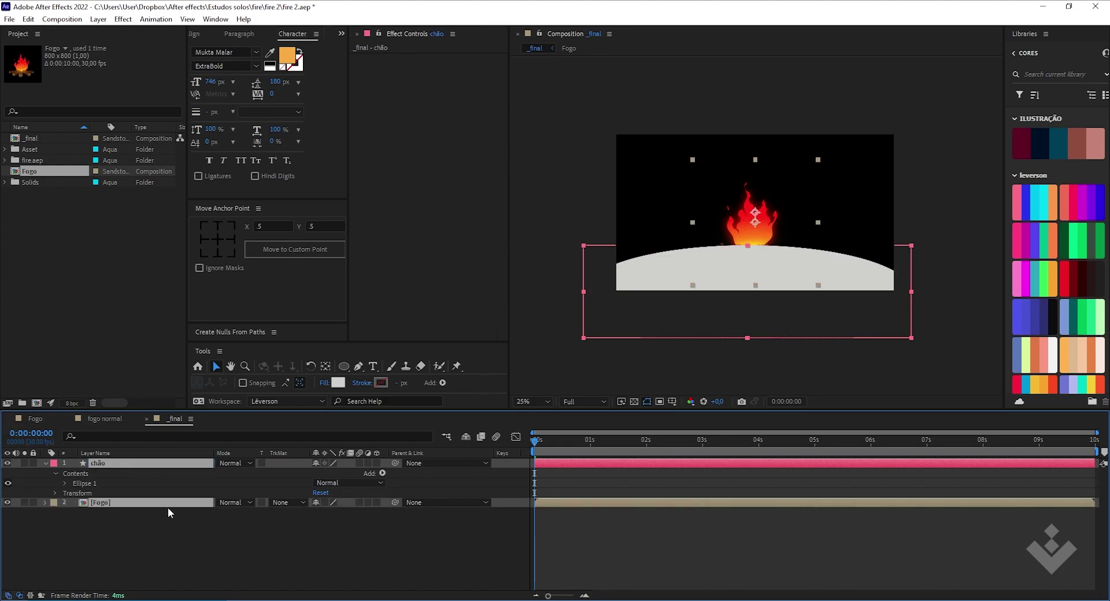
{"action": "left_click", "coordinate": [168, 507]}
{"action": "left_click", "coordinate": [159, 467]}
{"action": "key", "text": "ctrl+bracketleft"}
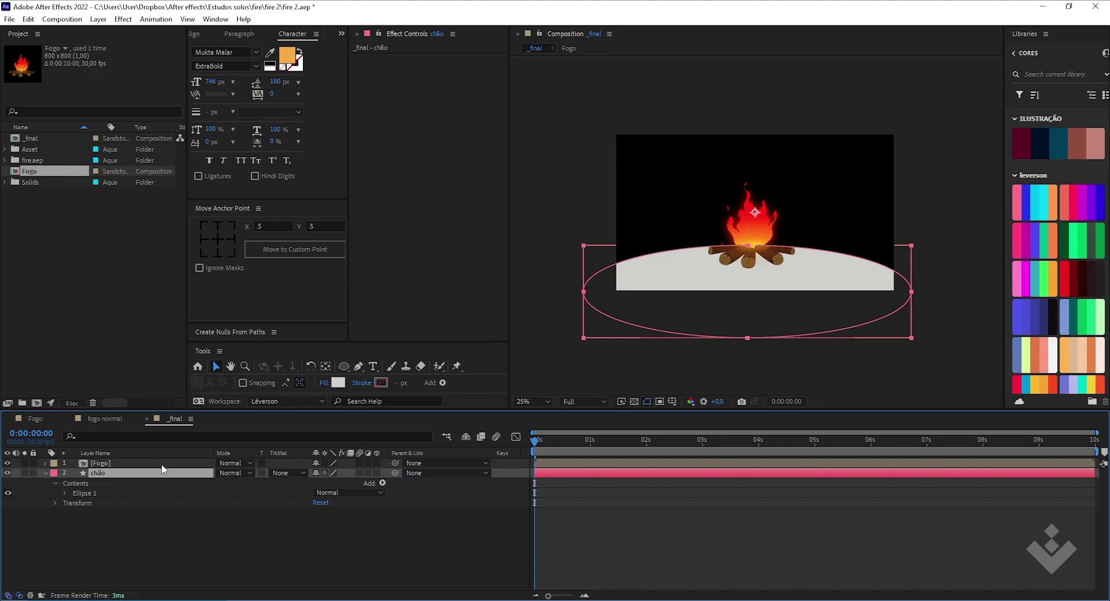
Sample the dark blue #2C3171 from the saved color library as the chão ellipse's fill and deselect the layer.
{"action": "left_click", "coordinate": [341, 383]}
{"action": "left_click", "coordinate": [543, 193]}
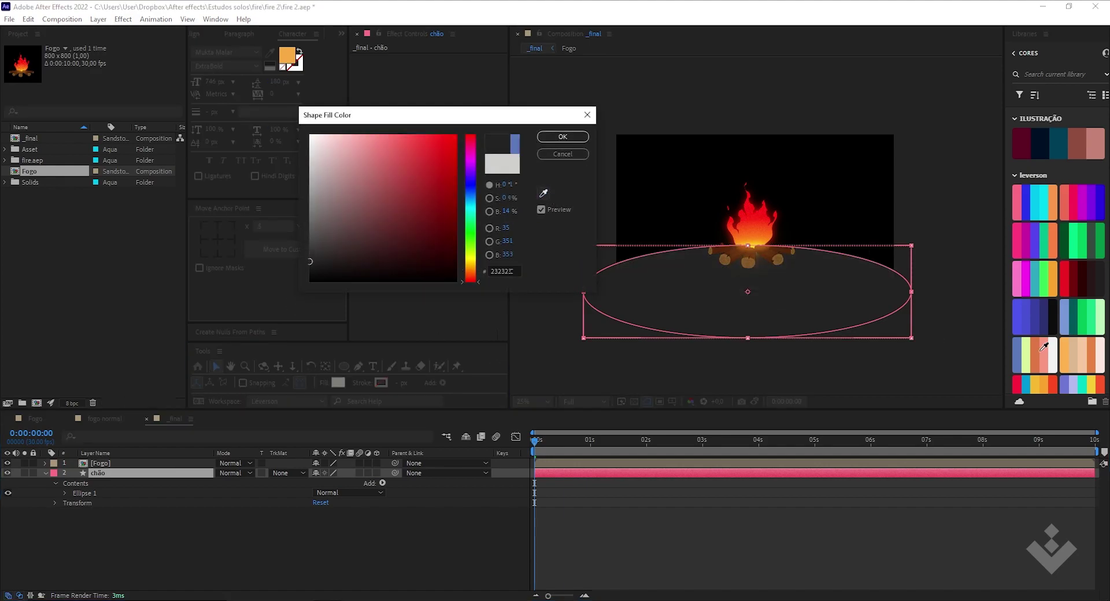
{"action": "left_click", "coordinate": [1046, 320]}
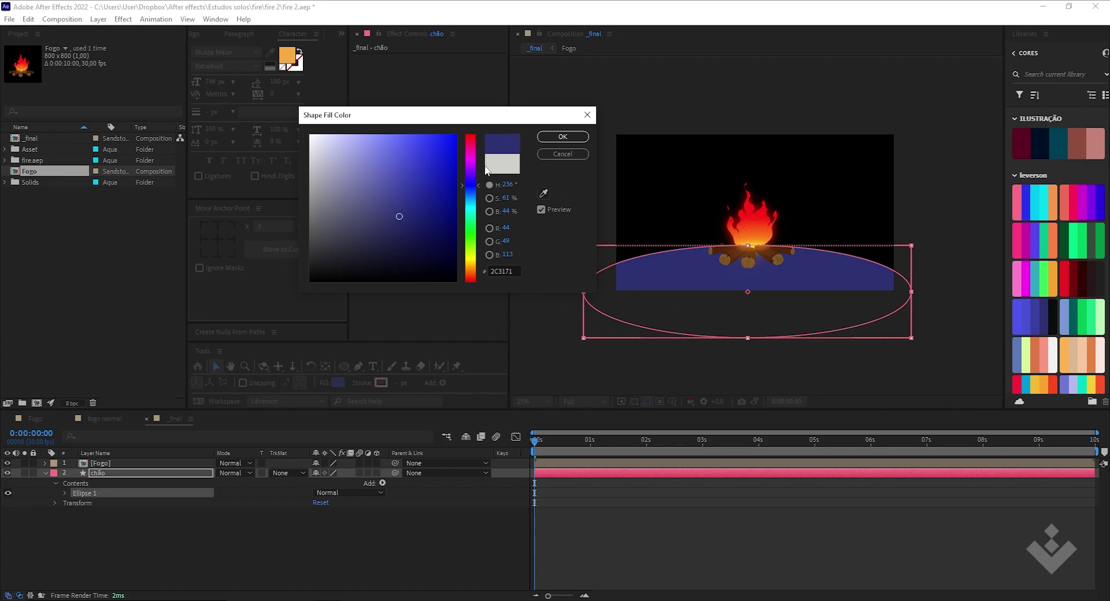
{"action": "left_click", "coordinate": [537, 141]}
{"action": "left_click", "coordinate": [339, 529]}
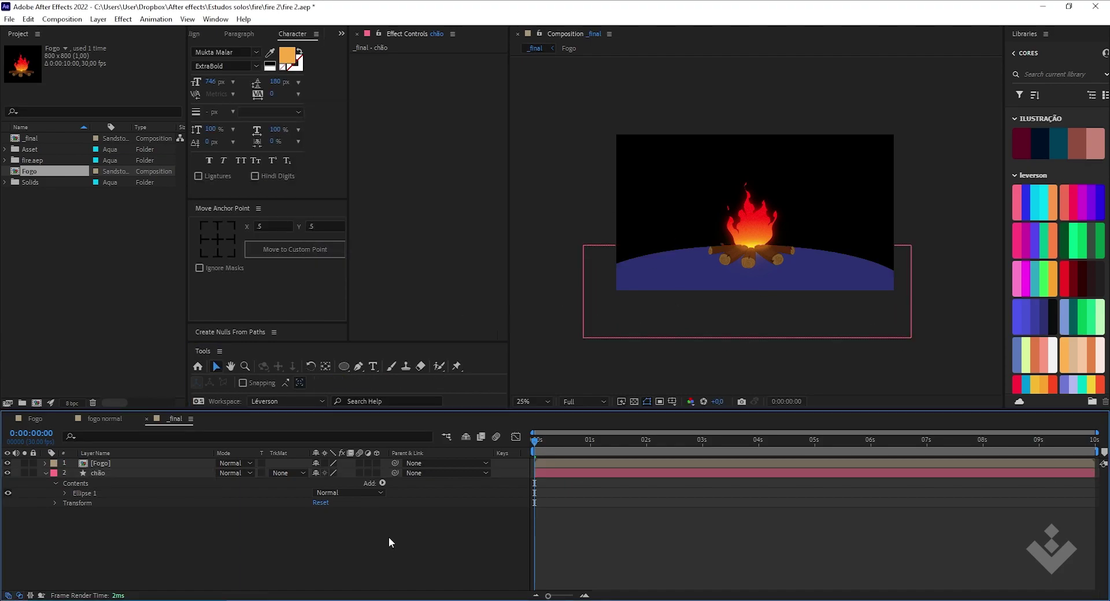
Duplicate the chão layer, then enlarge and raise the copy until its ellipse covers the whole frame.
{"action": "left_click", "coordinate": [137, 473]}
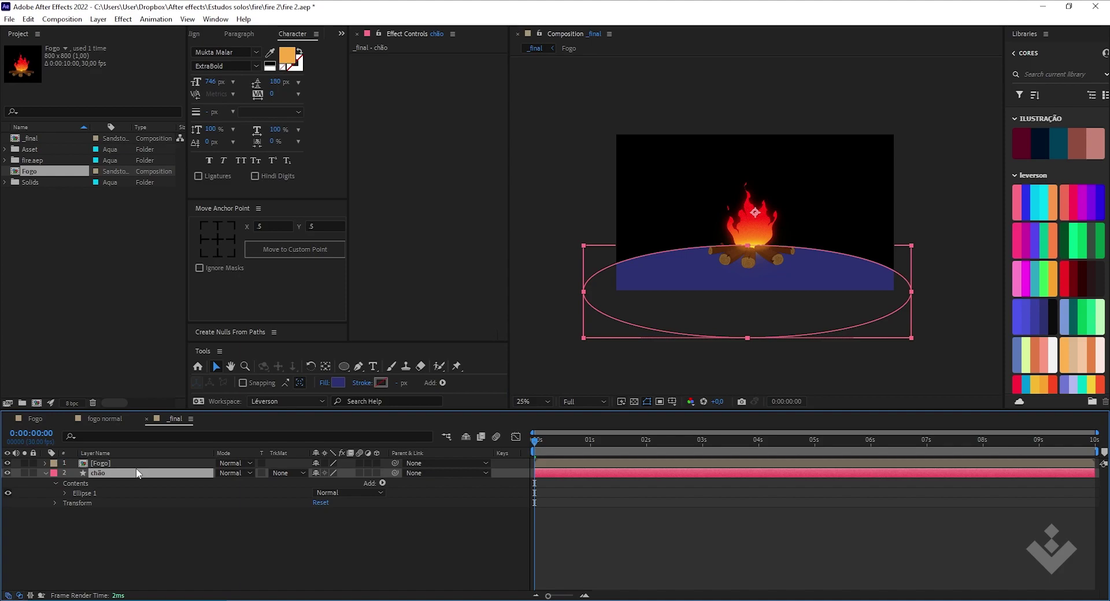
{"action": "key", "text": "ctrl+d"}
{"action": "left_click_drag", "start_coordinate": [747, 244], "coordinate": [754, 211]}
{"action": "key", "text": "ctrl+z"}
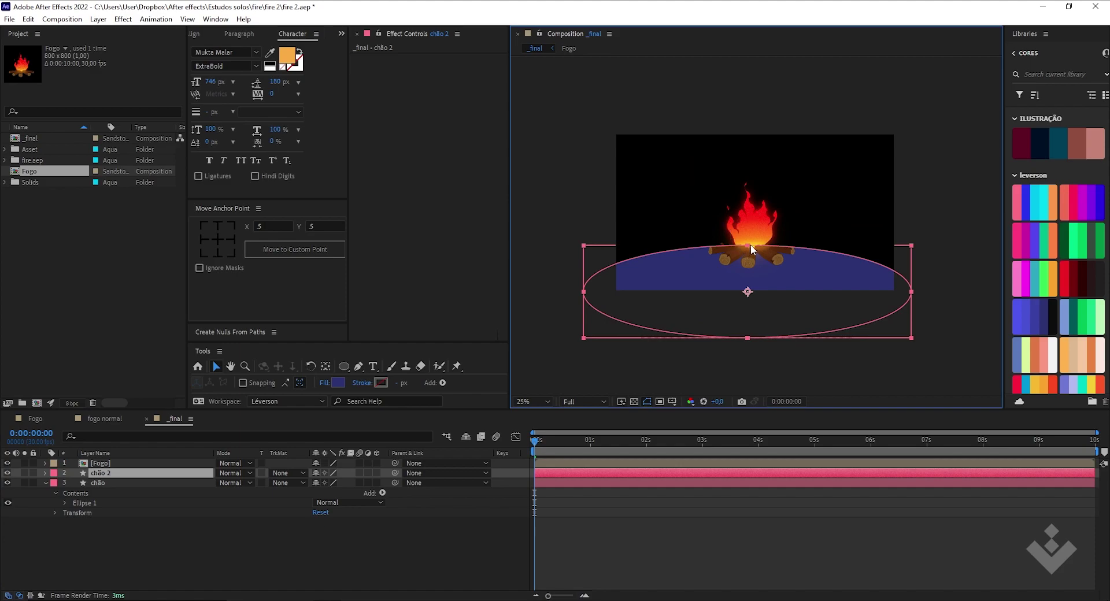
{"action": "left_click_drag", "start_coordinate": [747, 245], "coordinate": [758, 163]}
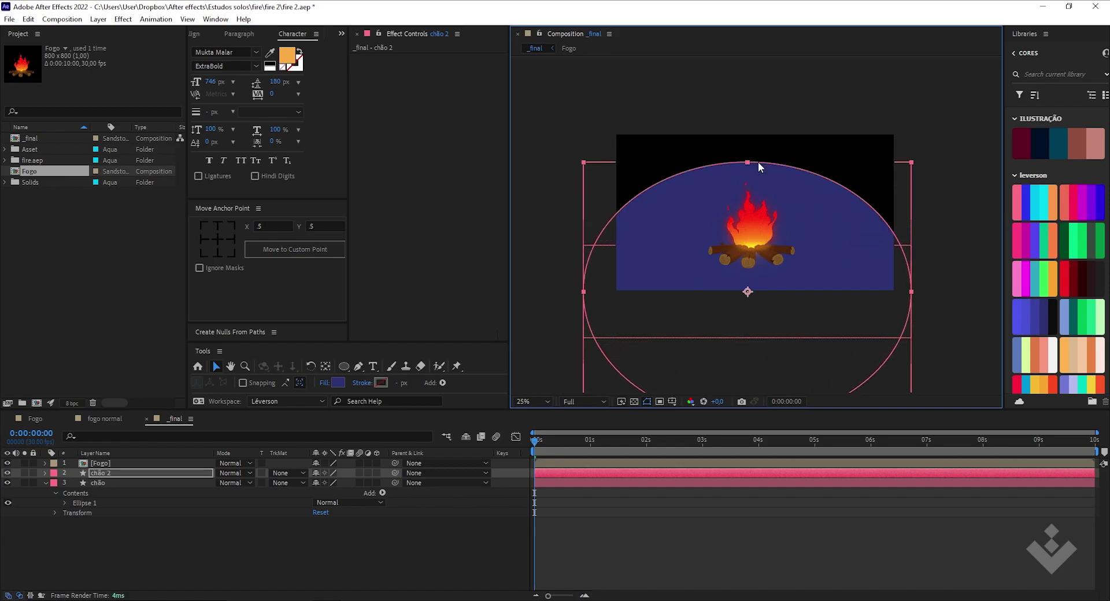
{"action": "left_click_drag", "start_coordinate": [751, 292], "coordinate": [761, 194]}
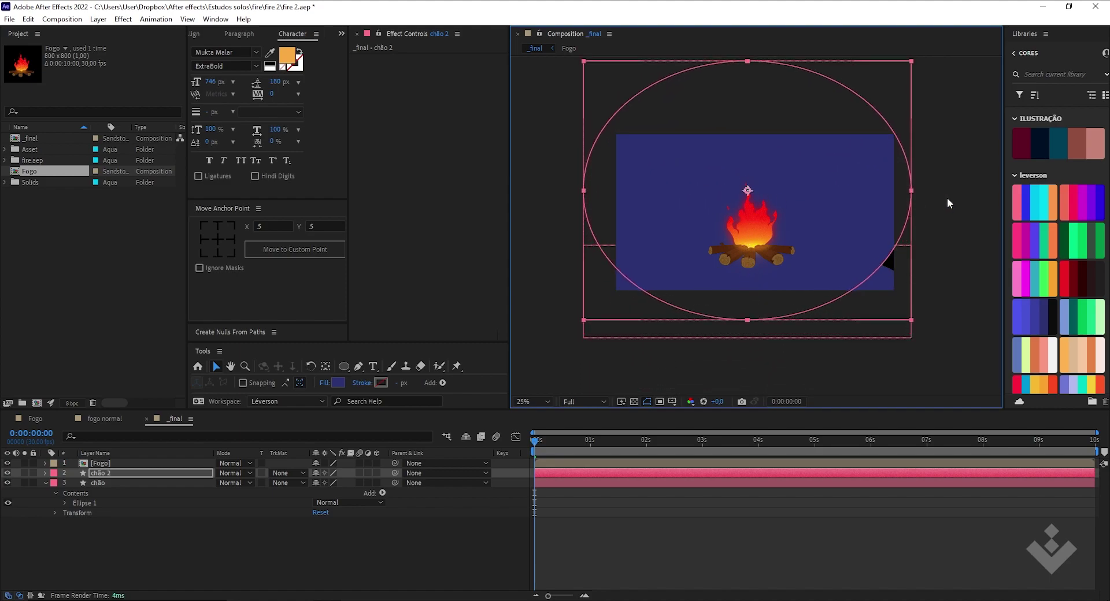
{"action": "left_click_drag", "start_coordinate": [911, 190], "coordinate": [927, 191]}
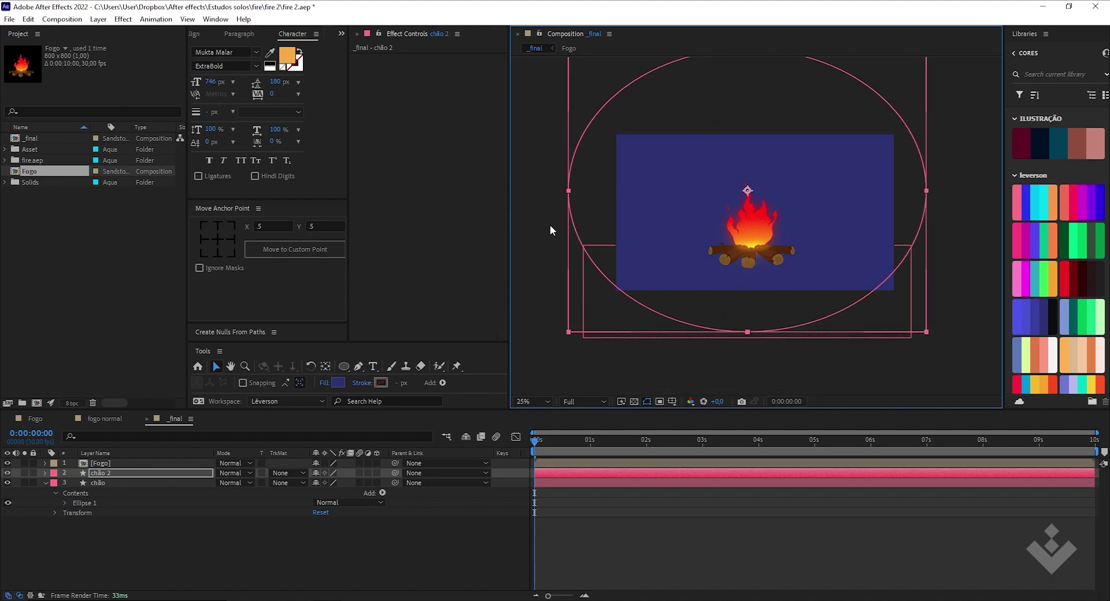
Move the enlarged chão copy below the chão layer and rename it fundo.
{"action": "left_click", "coordinate": [177, 474]}
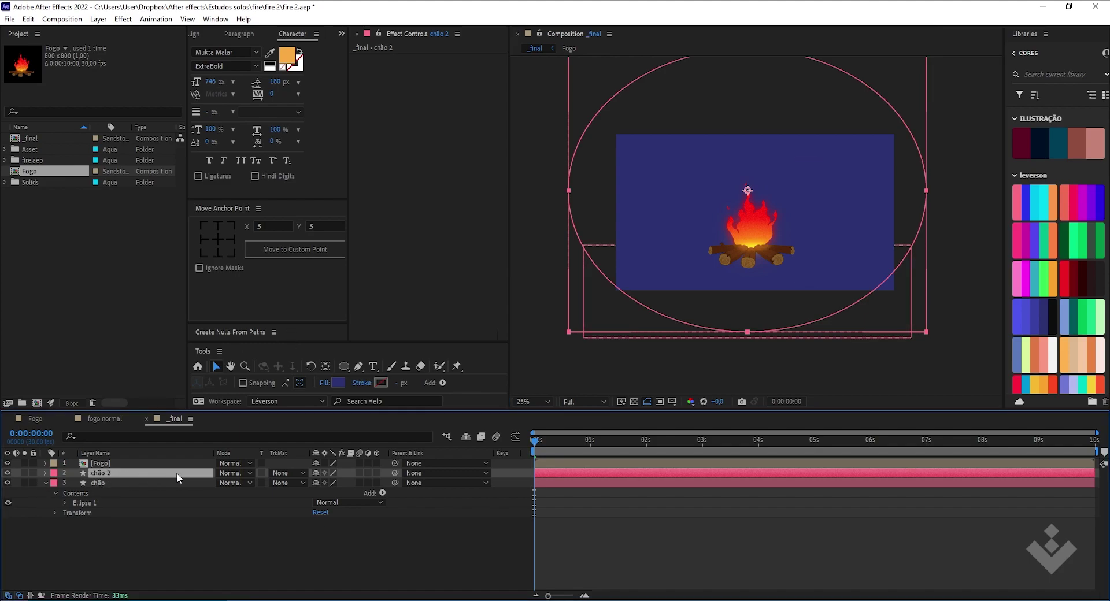
{"action": "left_click_drag", "start_coordinate": [123, 474], "coordinate": [122, 506]}
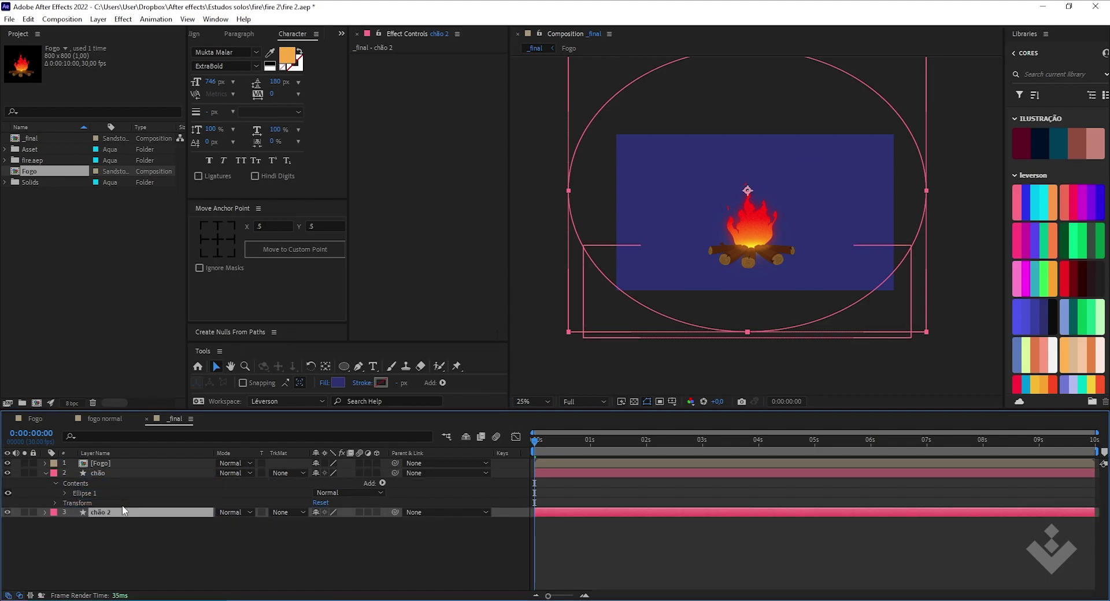
{"action": "key", "text": "Return"}
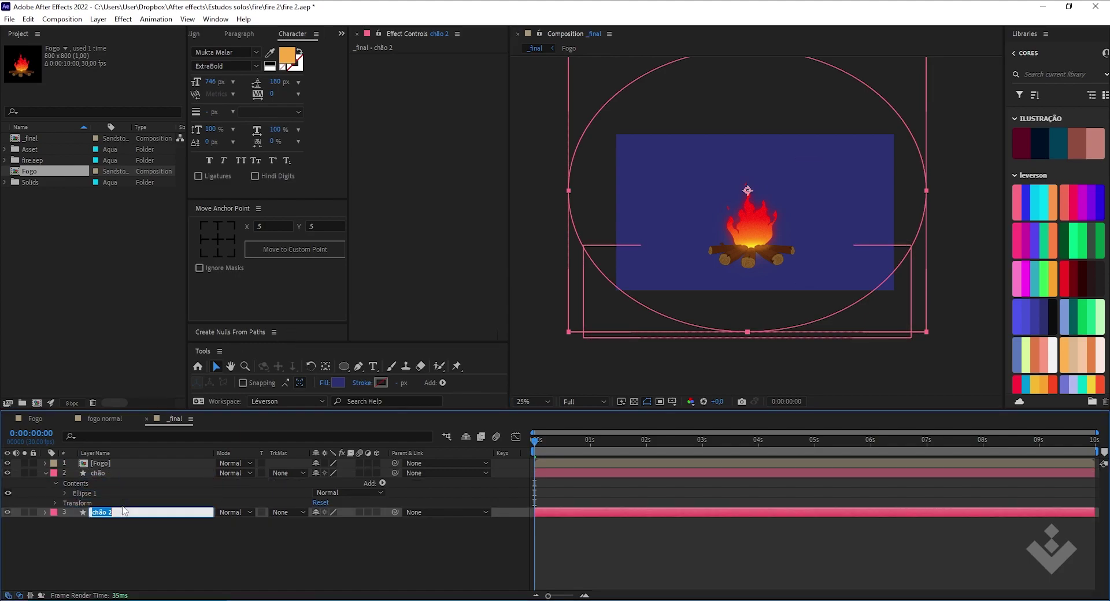
{"action": "type", "text": "fundo"}
{"action": "key", "text": "Return"}
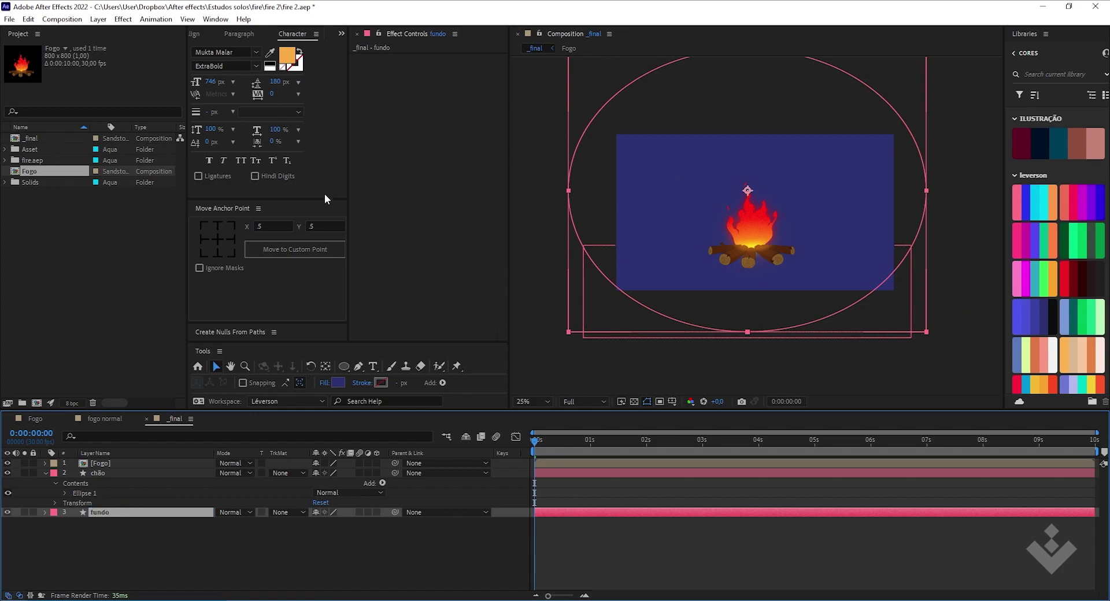
Set the fundo ellipse's fill to the brighter blue #2B3289.
{"action": "left_click", "coordinate": [340, 384]}
{"action": "left_click_drag", "start_coordinate": [403, 212], "coordinate": [407, 184]}
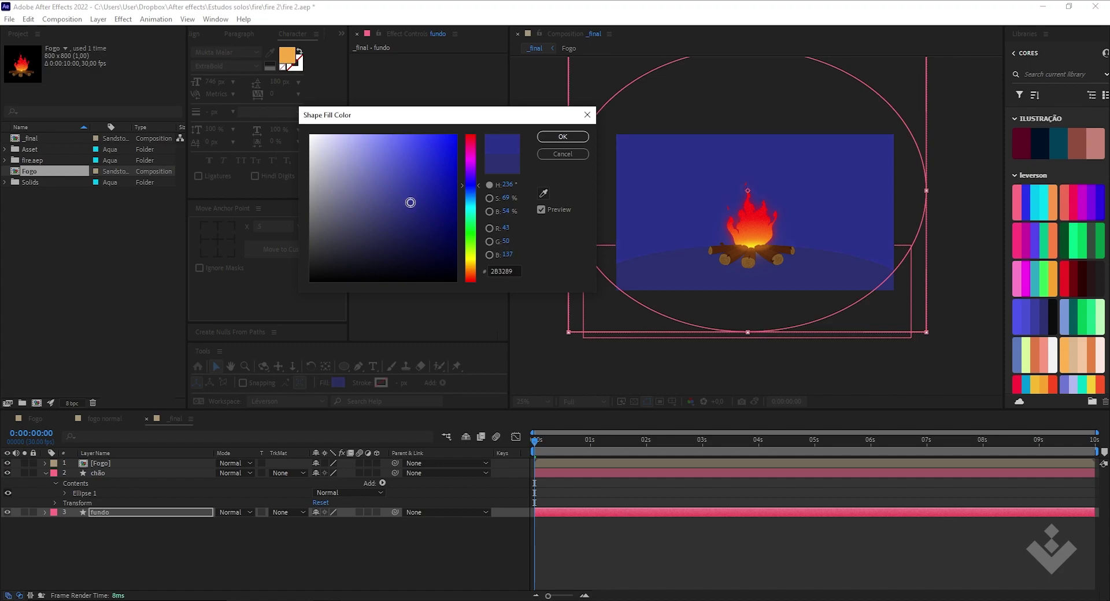
{"action": "left_click", "coordinate": [550, 134]}
Set the chão ellipse's fill to the more saturated dark blue #202671.
{"action": "left_click", "coordinate": [130, 470]}
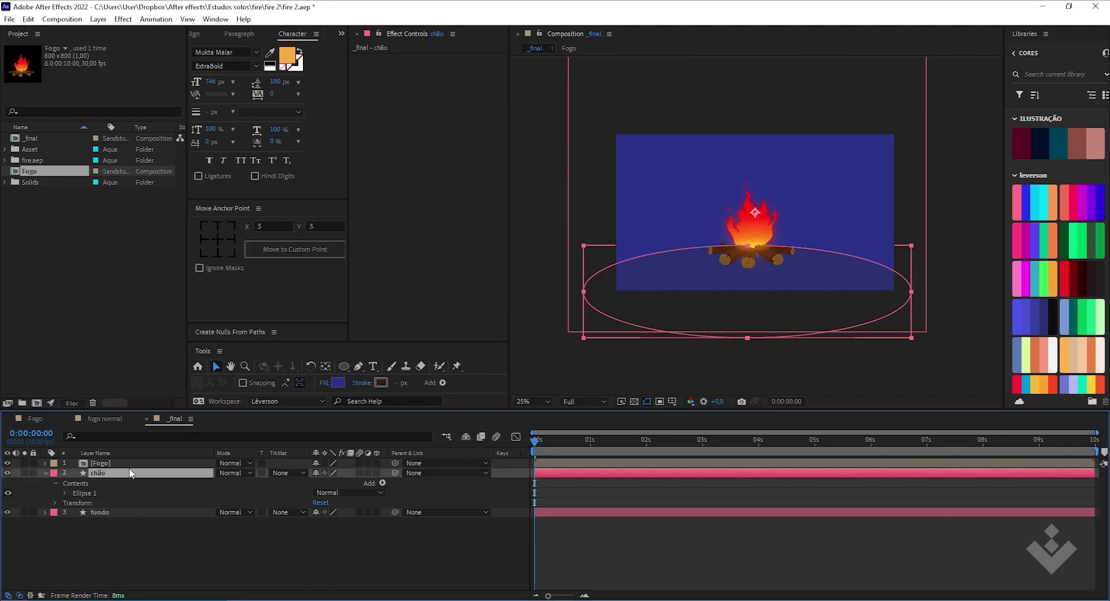
{"action": "left_click", "coordinate": [344, 383]}
{"action": "left_click", "coordinate": [415, 219]}
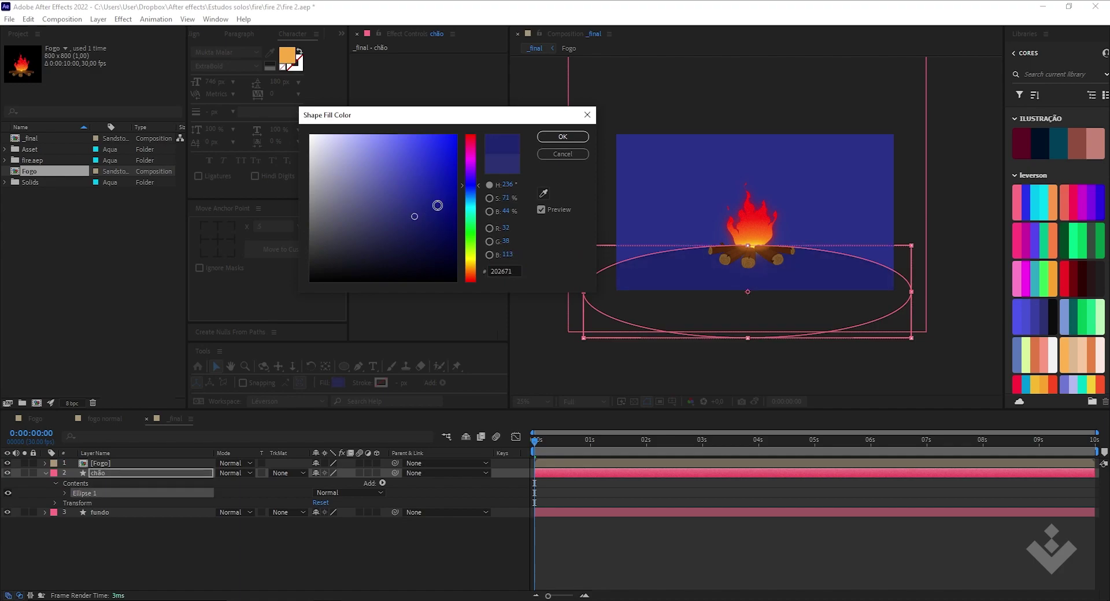
{"action": "left_click", "coordinate": [553, 139]}
Set the fundo ellipse's fill to #232A85 and deselect the layer.
{"action": "left_click", "coordinate": [151, 512]}
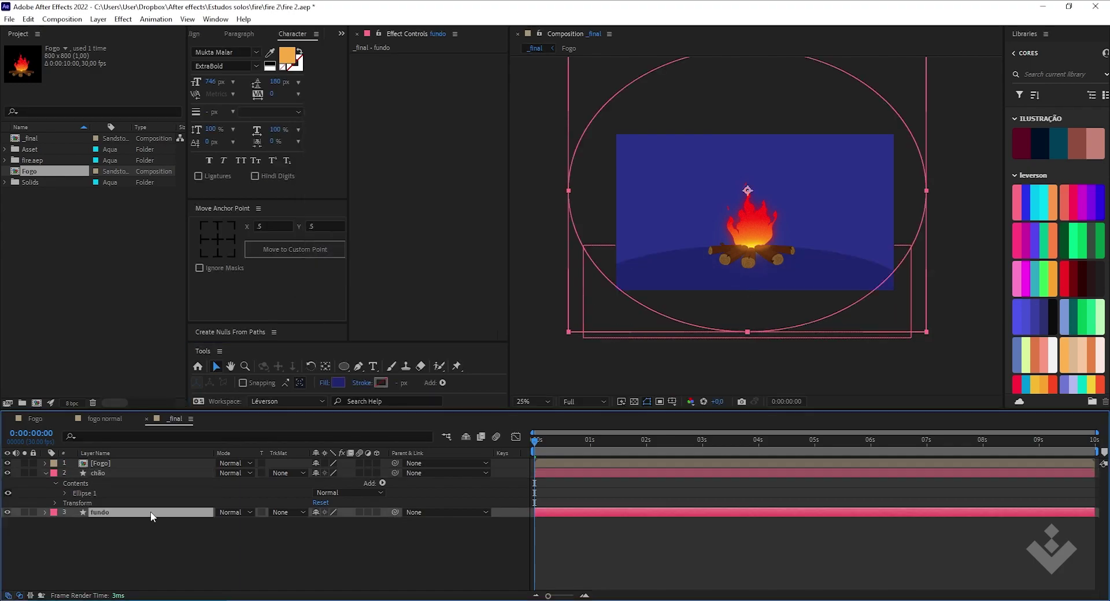
{"action": "left_click", "coordinate": [335, 383]}
{"action": "left_click", "coordinate": [415, 207]}
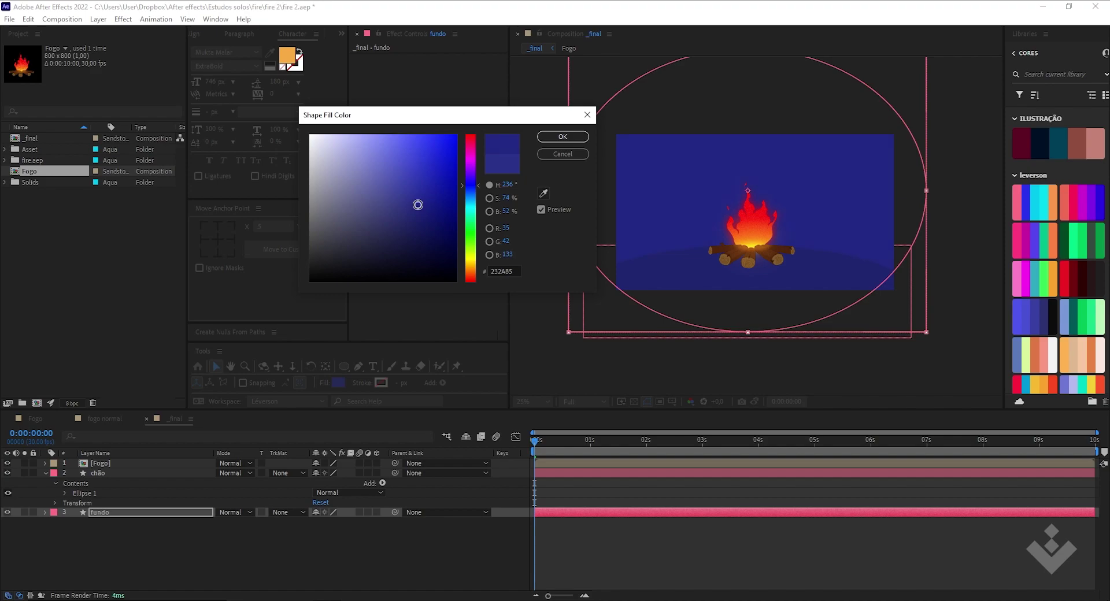
{"action": "left_click", "coordinate": [561, 138]}
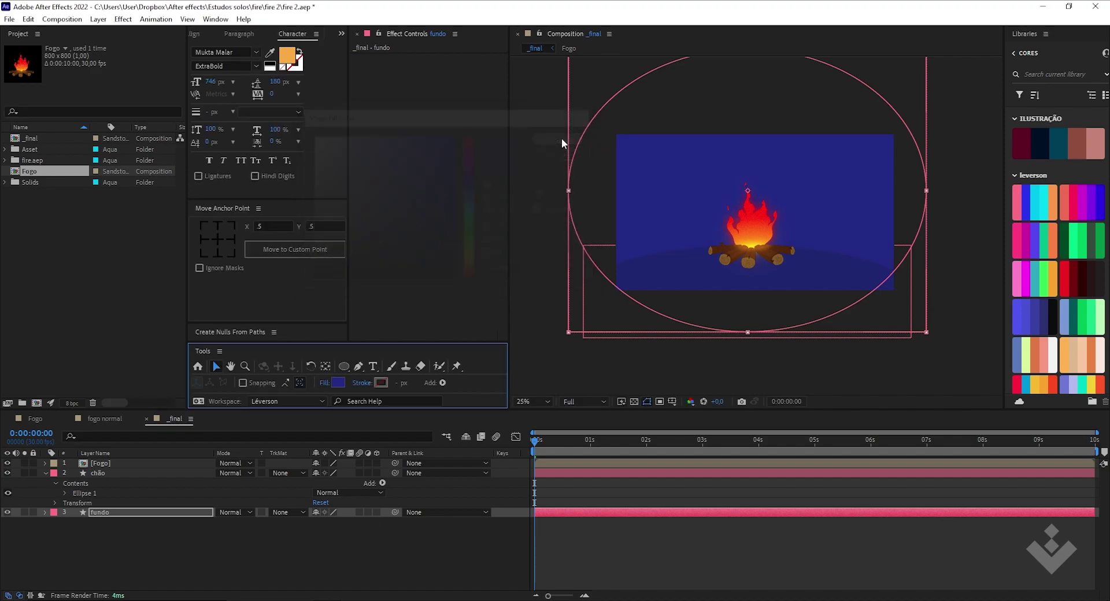
{"action": "left_click", "coordinate": [293, 542]}
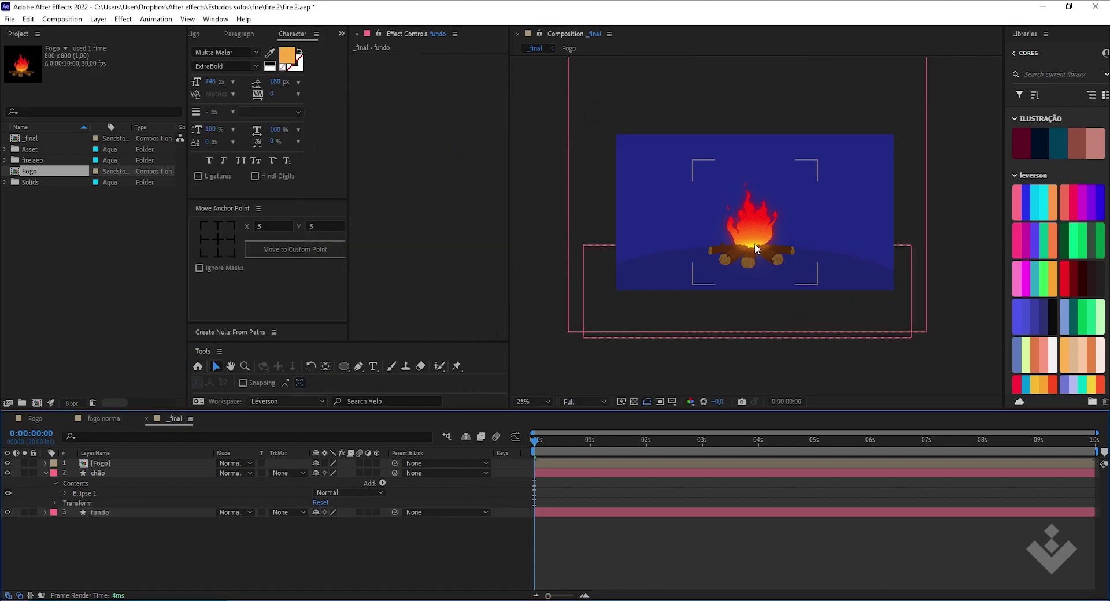
Inspect the campfire up close against the blue background and preview the _final composition's animation.
{"action": "scroll", "coordinate": [754, 244], "scroll_direction": "up", "scroll_amount": 2}
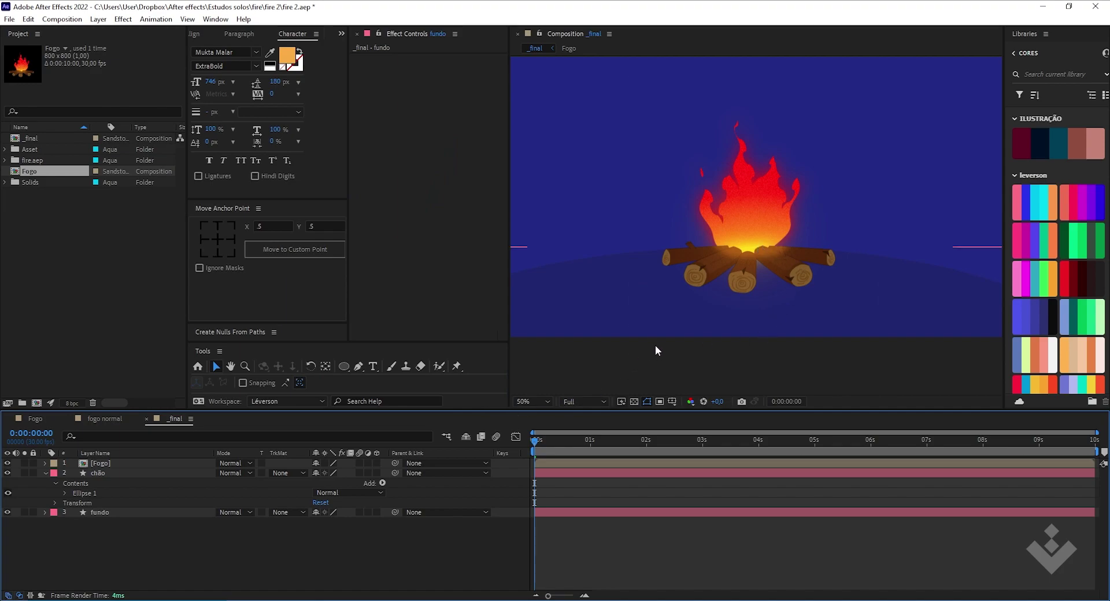
{"action": "scroll", "coordinate": [664, 339], "scroll_direction": "down", "scroll_amount": 2}
{"action": "key", "text": "space"}
{"action": "key", "text": "space"}
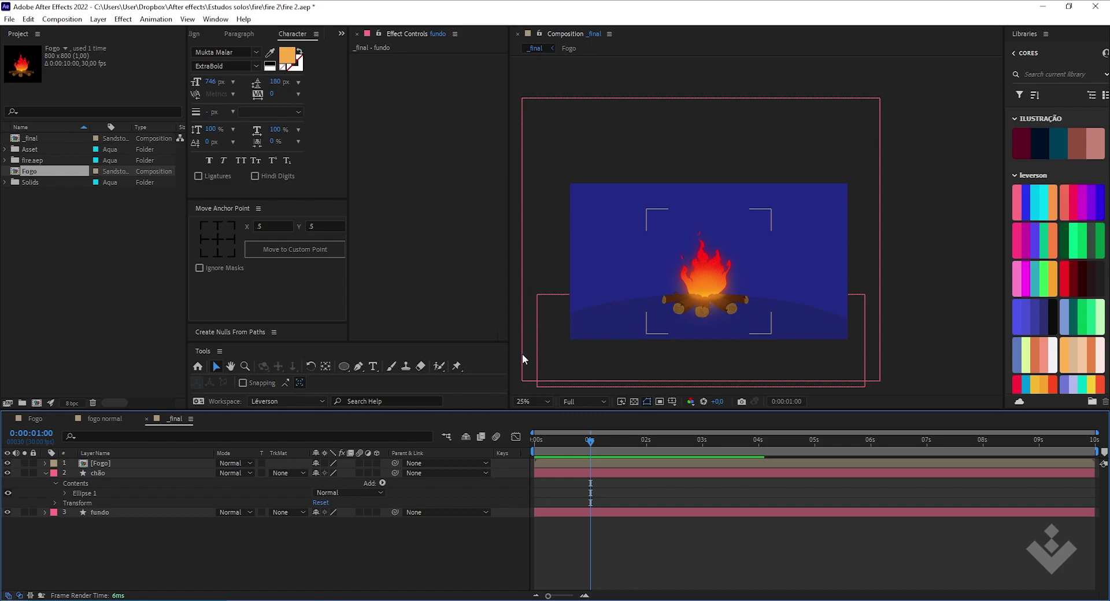
Enlarge the chão ellipse proportionally around its center and shift it slightly lower beneath the campfire.
{"action": "left_click", "coordinate": [115, 473]}
{"action": "left_click", "coordinate": [118, 512]}
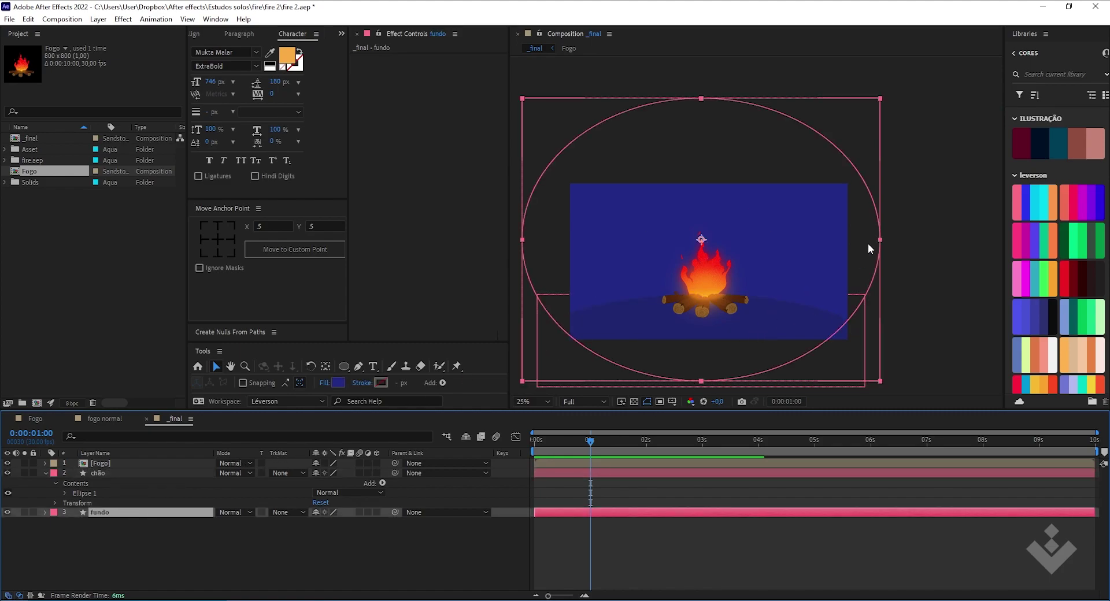
{"action": "left_click", "coordinate": [133, 474]}
{"action": "left_click_drag", "start_coordinate": [861, 341], "coordinate": [898, 345]}
{"action": "key", "text": "shift+Up"}
{"action": "key", "text": "shift+Up"}
{"action": "key", "text": "shift+Up"}
{"action": "key", "text": "shift+Up"}
{"action": "key", "text": "shift+Up"}
{"action": "key", "text": "shift+Up"}
{"action": "key", "text": "shift+Up"}
{"action": "key", "text": "shift+Up"}
{"action": "key", "text": "shift+Up"}
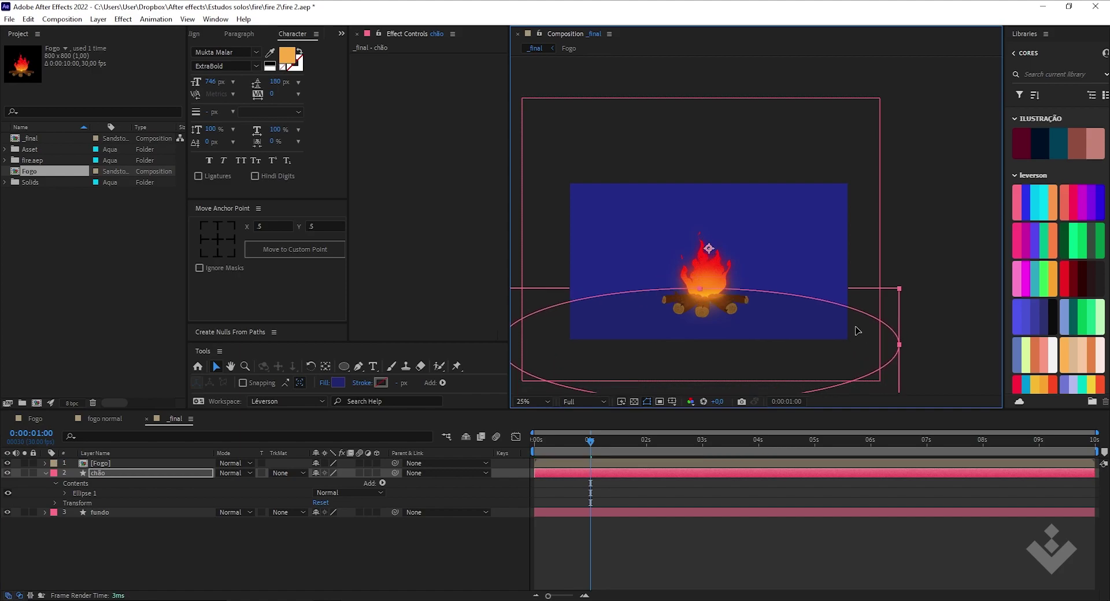
{"action": "left_click", "coordinate": [320, 550]}
{"action": "scroll", "coordinate": [687, 318], "scroll_direction": "up", "scroll_amount": 2}
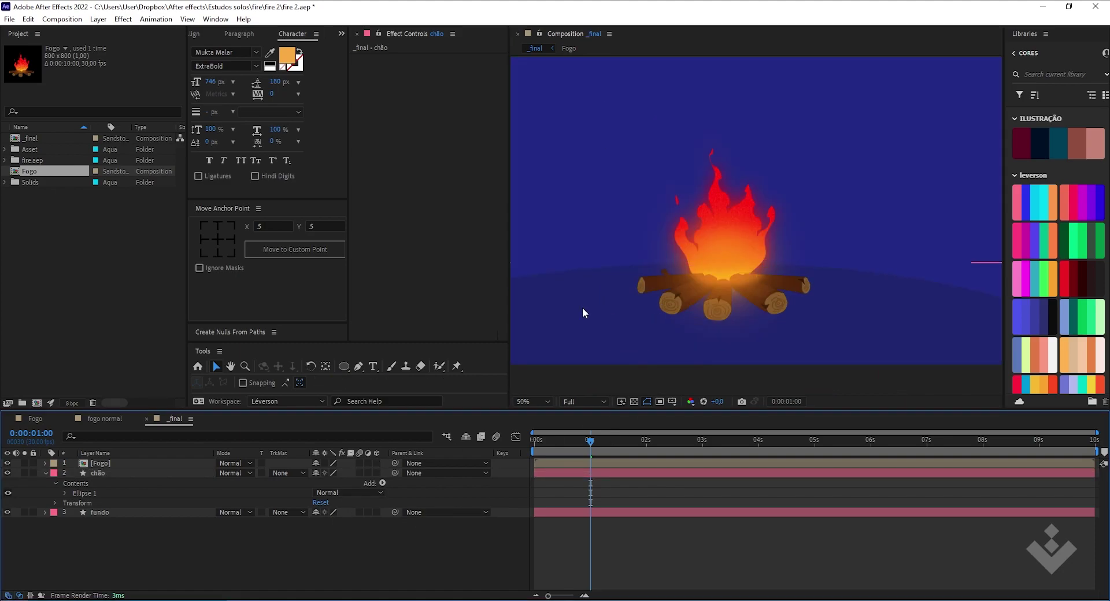
{"action": "left_click", "coordinate": [581, 321]}
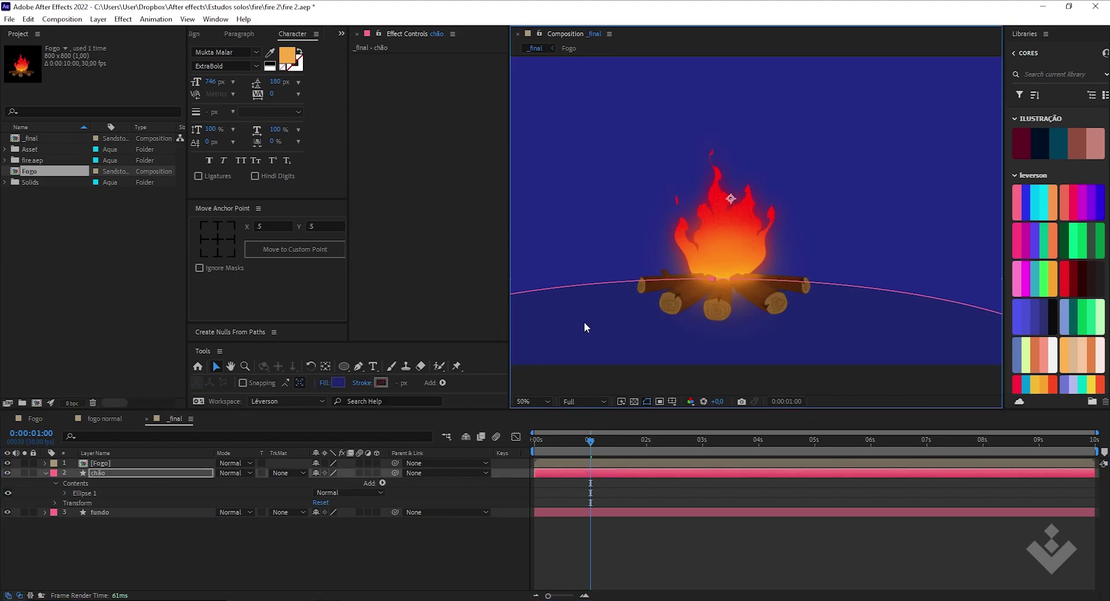
{"action": "scroll", "coordinate": [852, 220], "scroll_direction": "down", "scroll_amount": 2}
Darken the fundo ellipse's fill to the navy blue #20266A.
{"action": "left_click", "coordinate": [678, 162]}
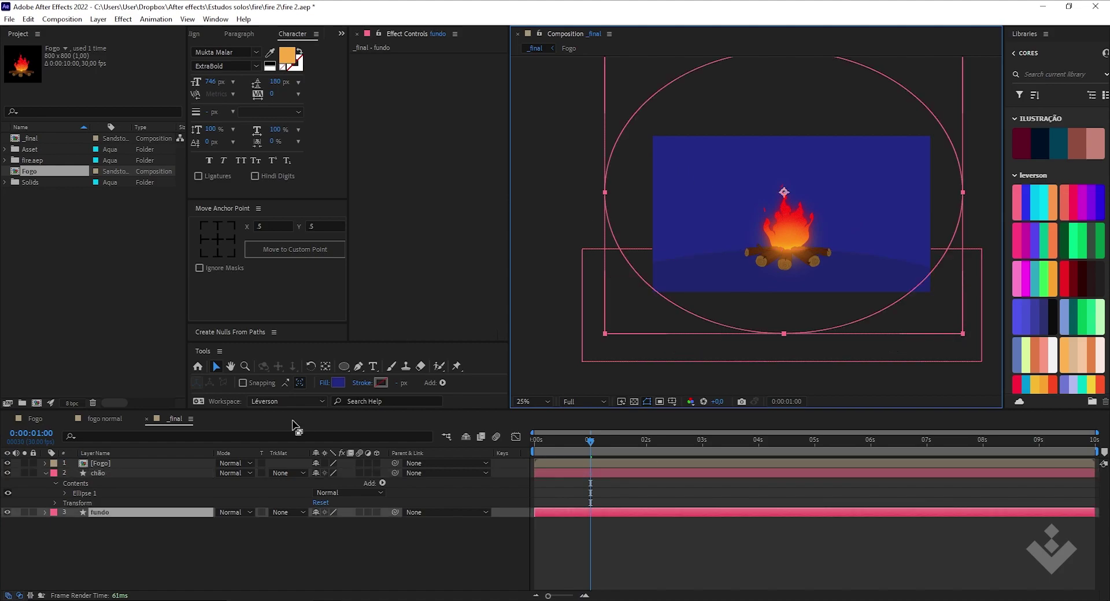
{"action": "left_click", "coordinate": [338, 383]}
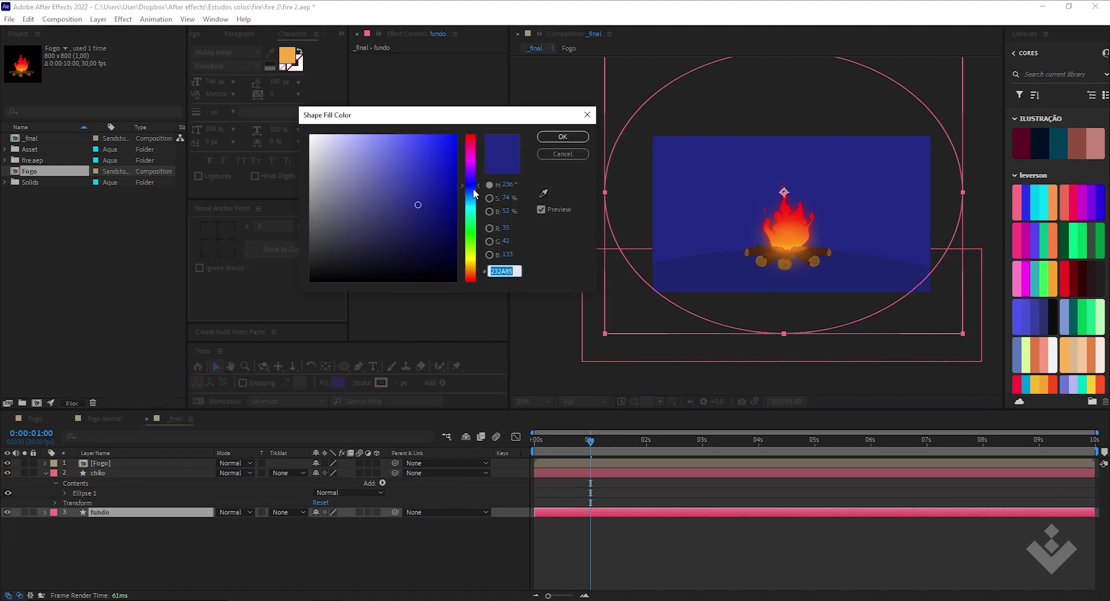
{"action": "left_click_drag", "start_coordinate": [418, 207], "coordinate": [403, 216]}
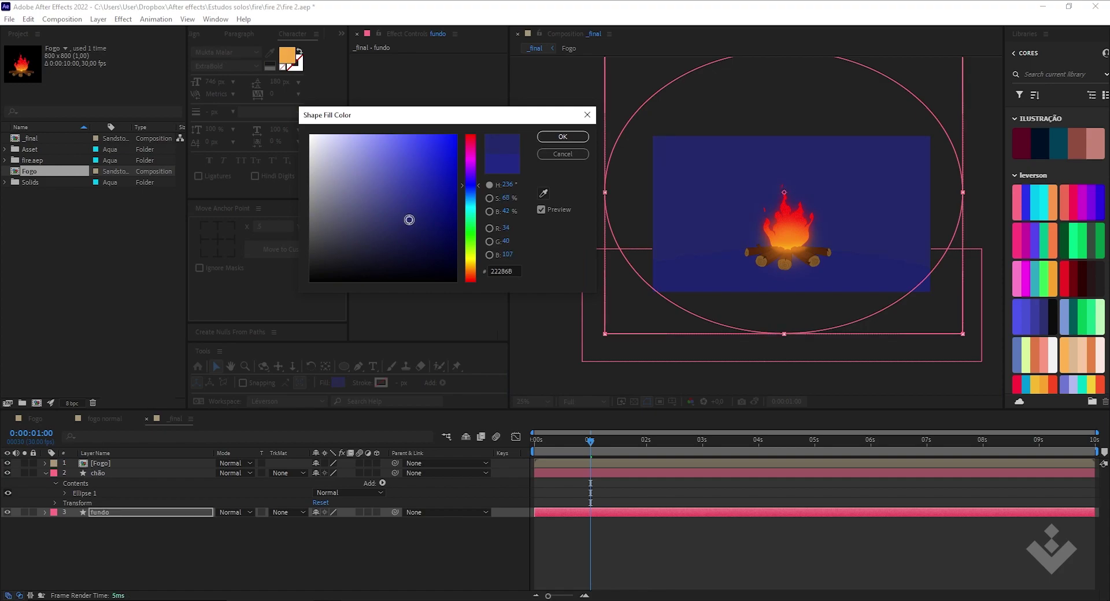
{"action": "left_click_drag", "start_coordinate": [410, 216], "coordinate": [411, 220]}
{"action": "left_click", "coordinate": [511, 270]}
{"action": "left_click", "coordinate": [549, 137]}
Set the chão ellipse's fill to the darker navy blue #1A1F5A.
{"action": "left_click", "coordinate": [157, 473]}
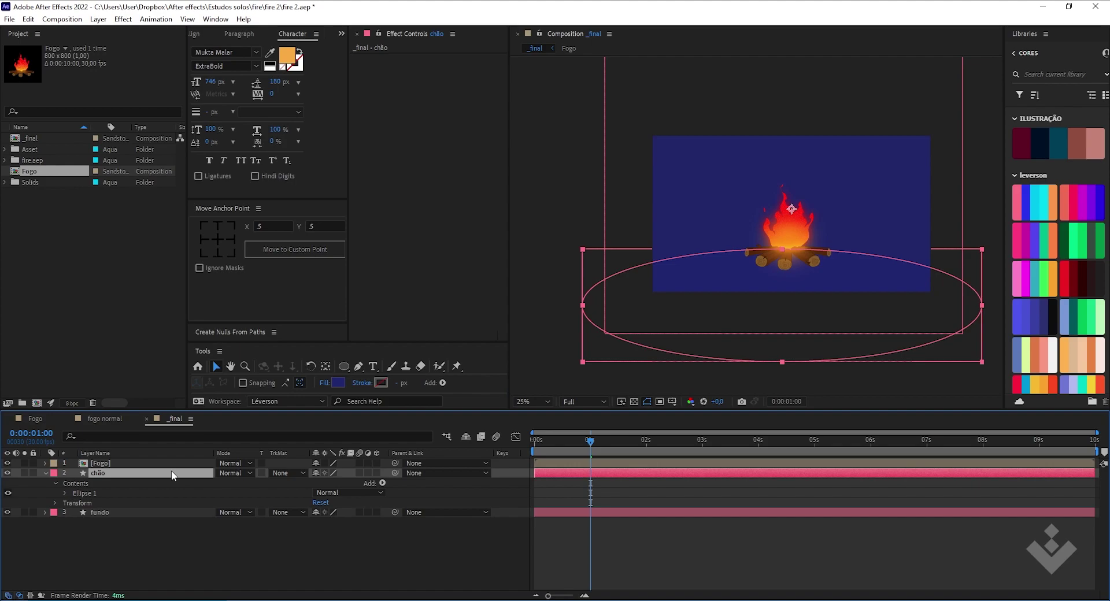
{"action": "left_click", "coordinate": [338, 383]}
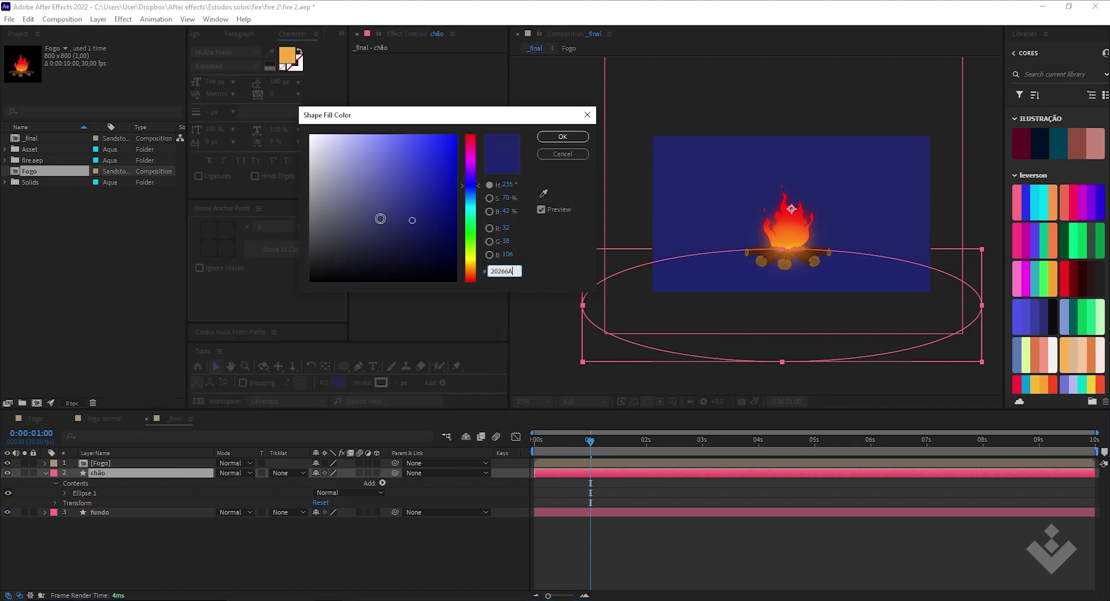
{"action": "left_click_drag", "start_coordinate": [412, 224], "coordinate": [413, 230]}
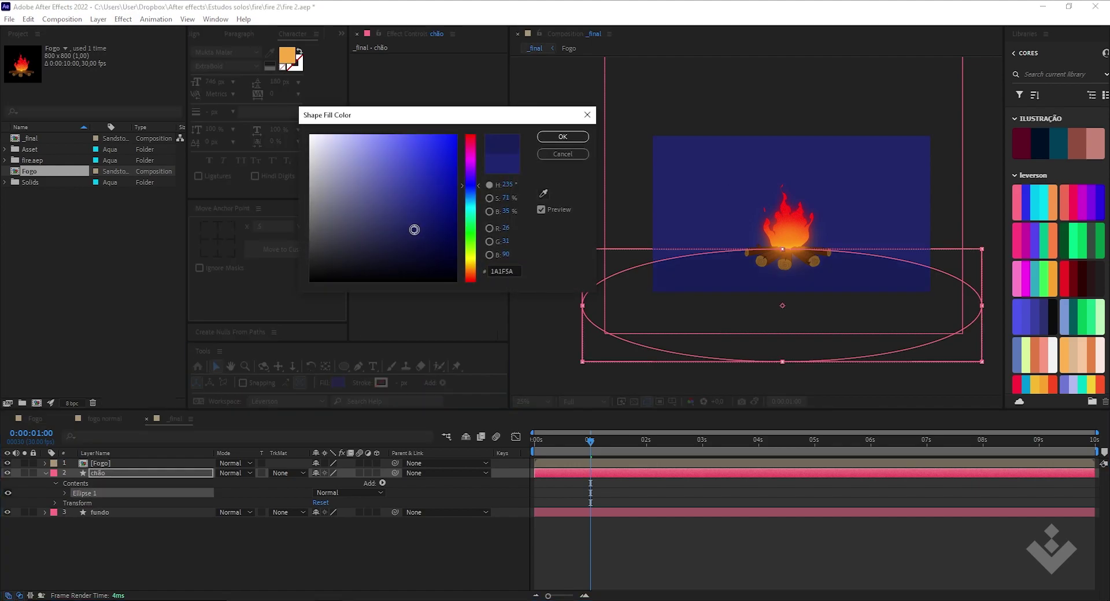
{"action": "left_click", "coordinate": [561, 137]}
Deselect the chão layer and preview the _final composition with the darker ground and background.
{"action": "left_click", "coordinate": [289, 547]}
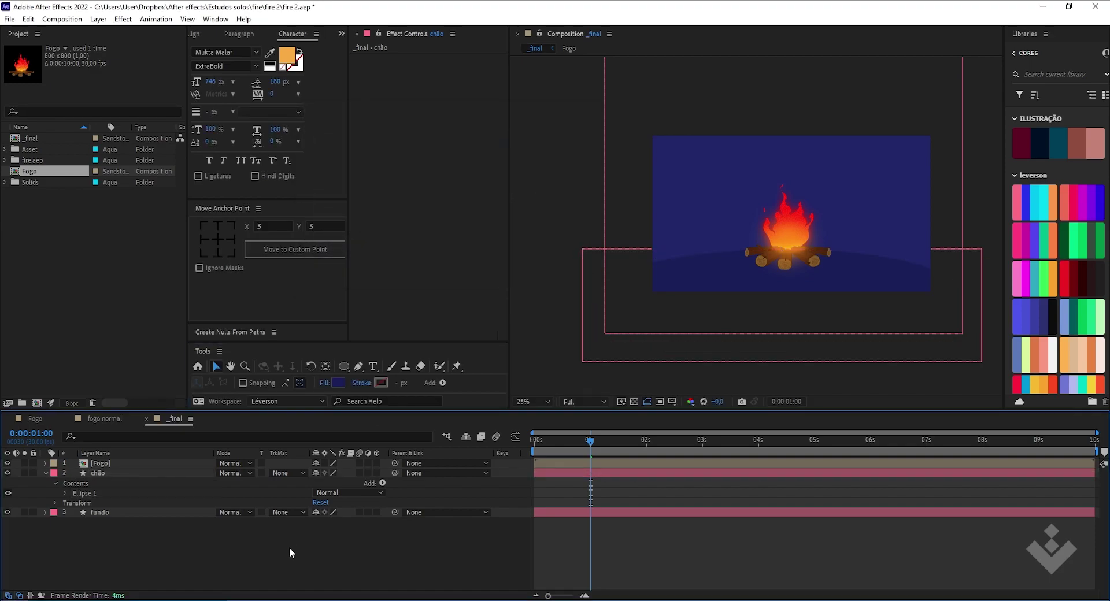
{"action": "key", "text": "space"}
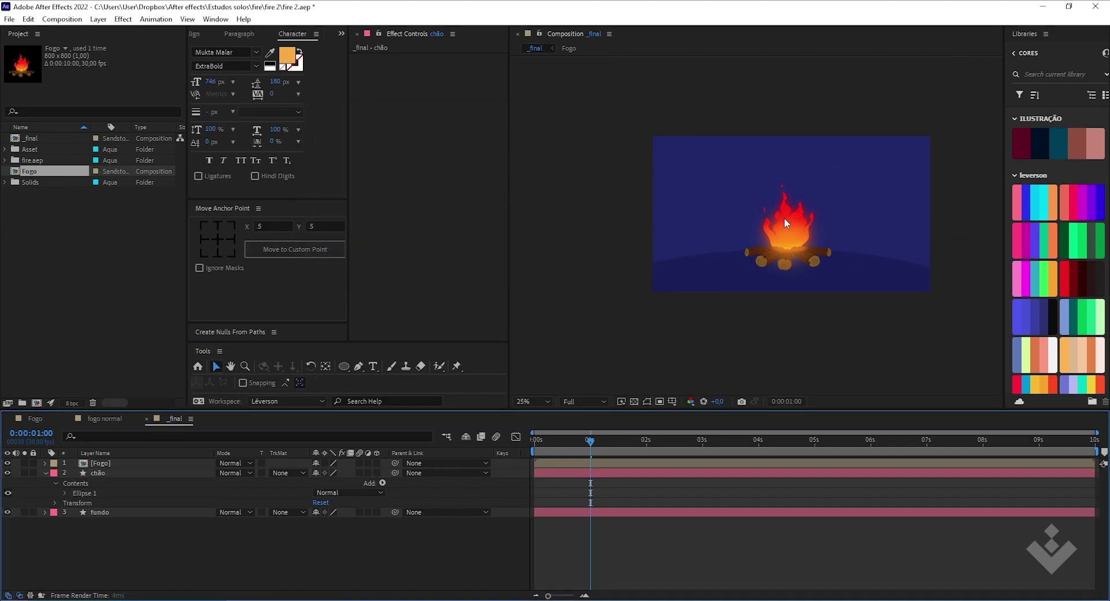